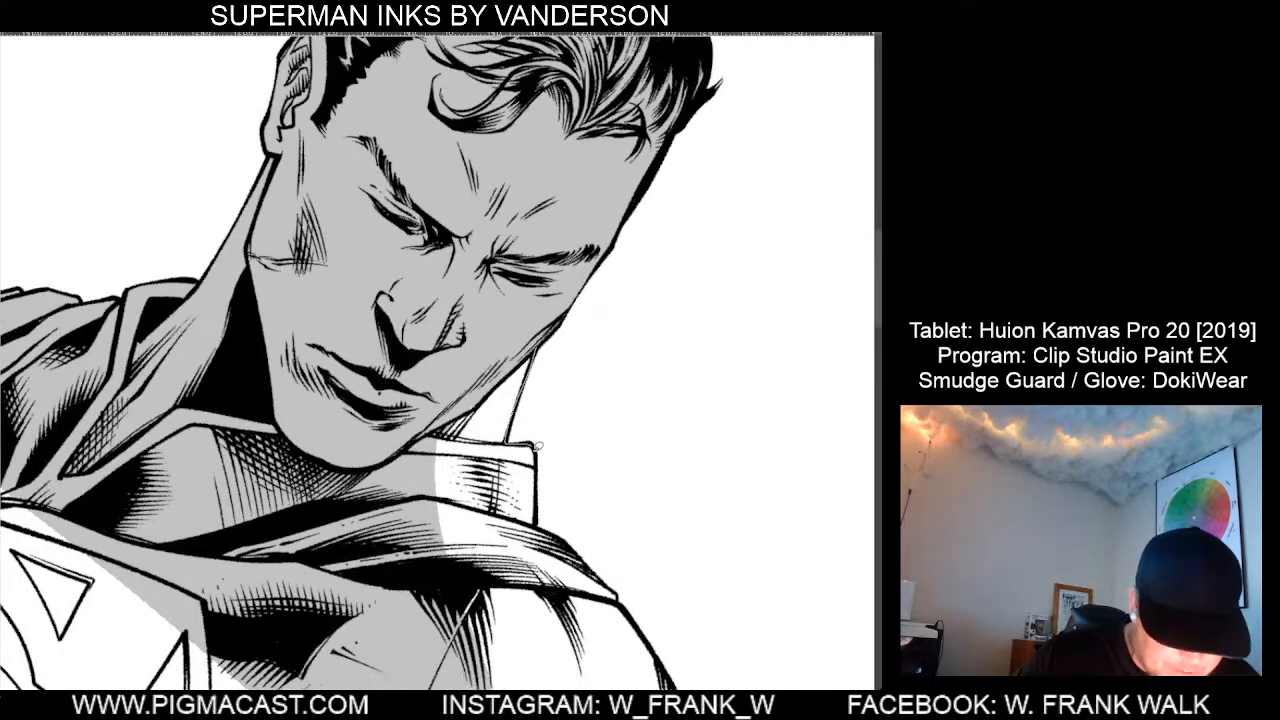
Lasso-fill the open part of Superman's neck, collar and upper chest with flat grey.
mouse_move(540, 525)
mouse_down()
mouse_move(536, 575)
mouse_move(343, 486)
mouse_move(346, 460)
mouse_up()
scroll(560, 210, down, 1)
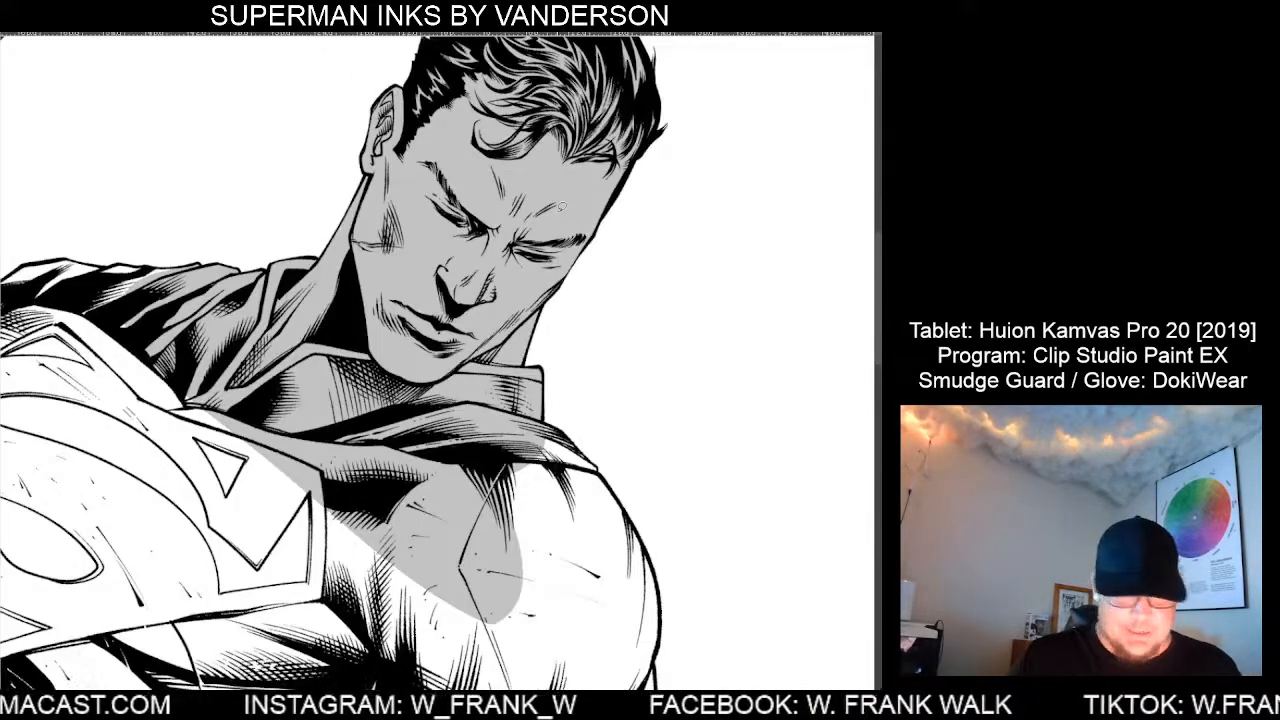
scroll(650, 604, up, 1)
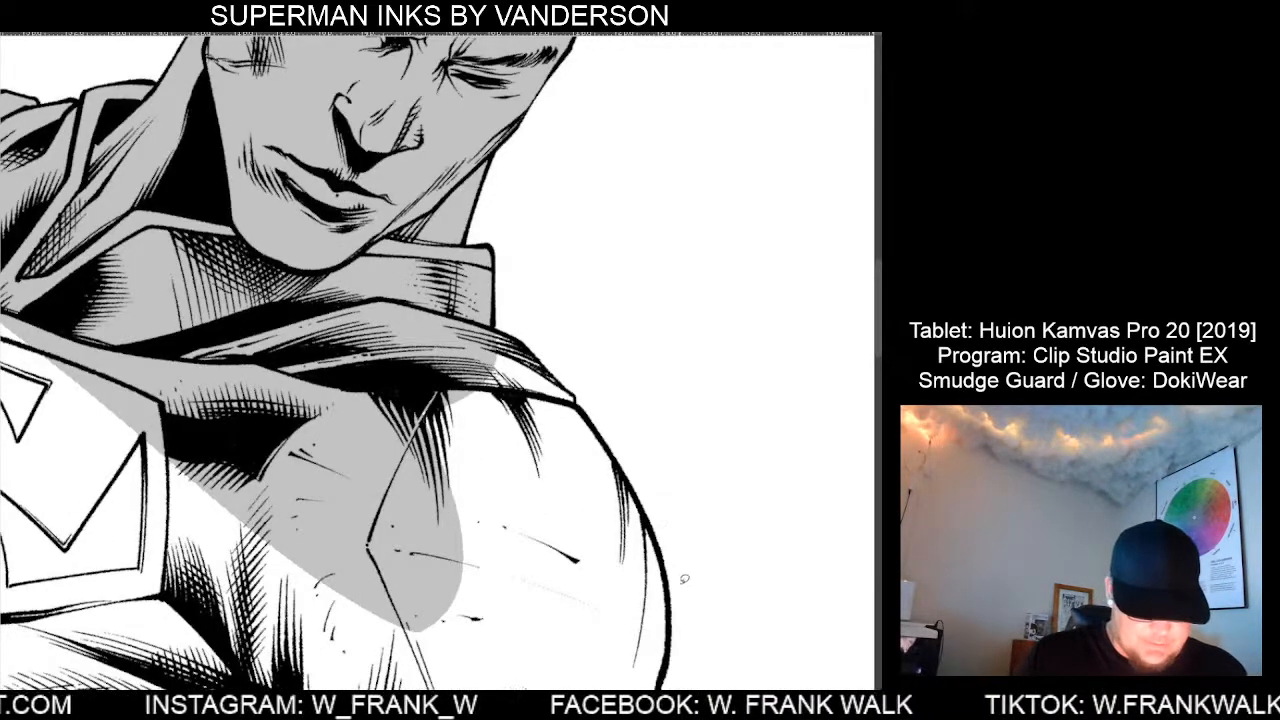
Rotate the canvas and lasso-fill the large rounded shoulder beside the collar with flat grey along its outer contour.
scroll(684, 578, up, 1)
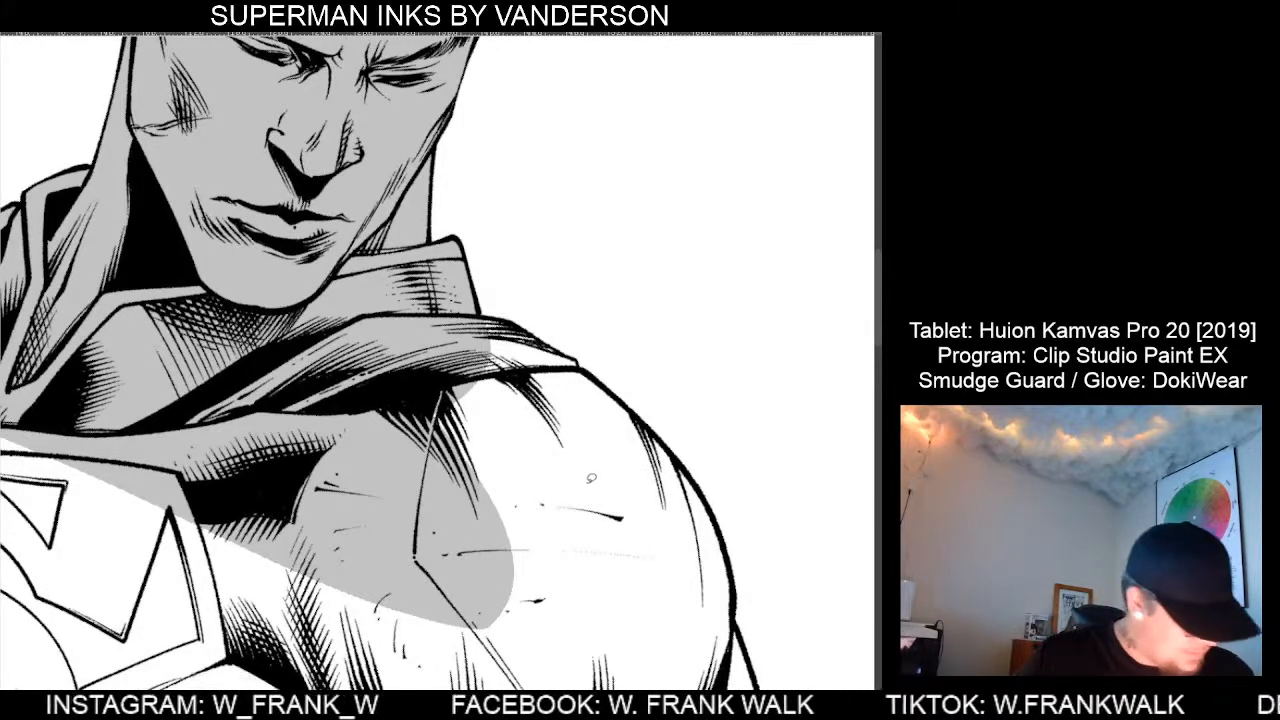
key(asciicircum)
key(asciicircum)
key(minus)
key(minus)
key(minus)
key(minus)
key(minus)
key(minus)
key(minus)
key(minus)
key(minus)
key(minus)
key(minus)
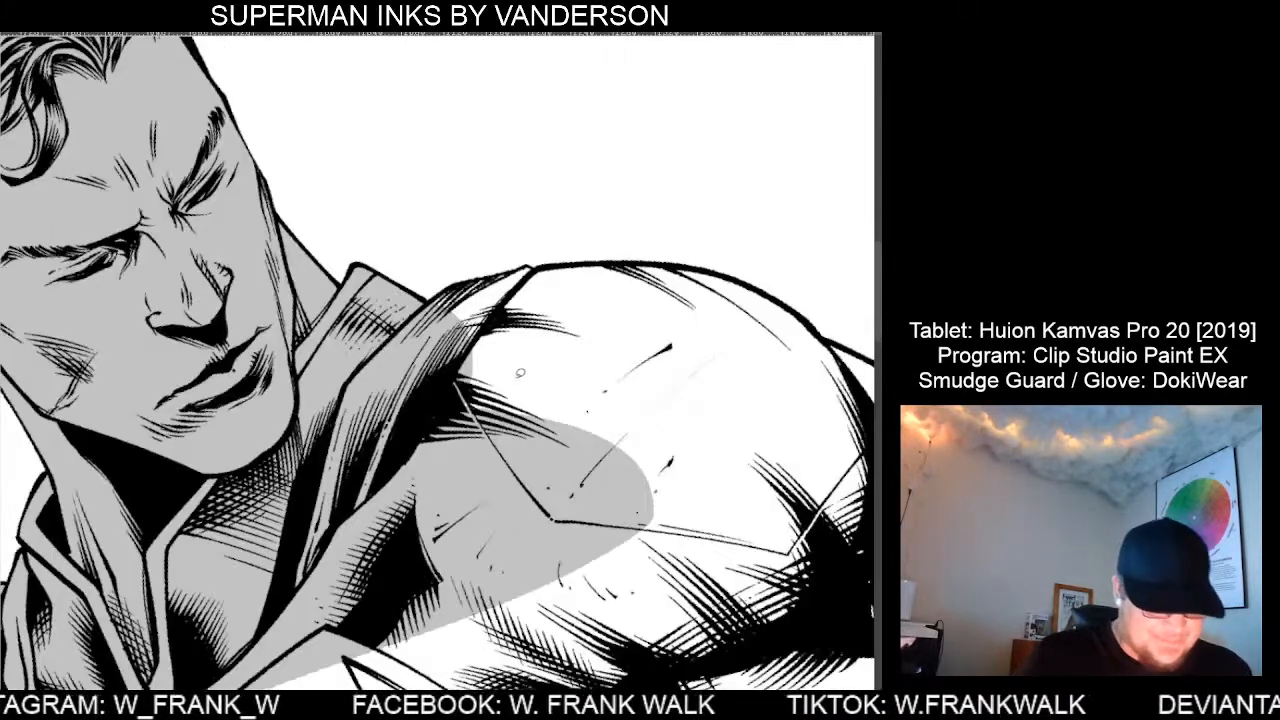
key(minus)
key(minus)
key(minus)
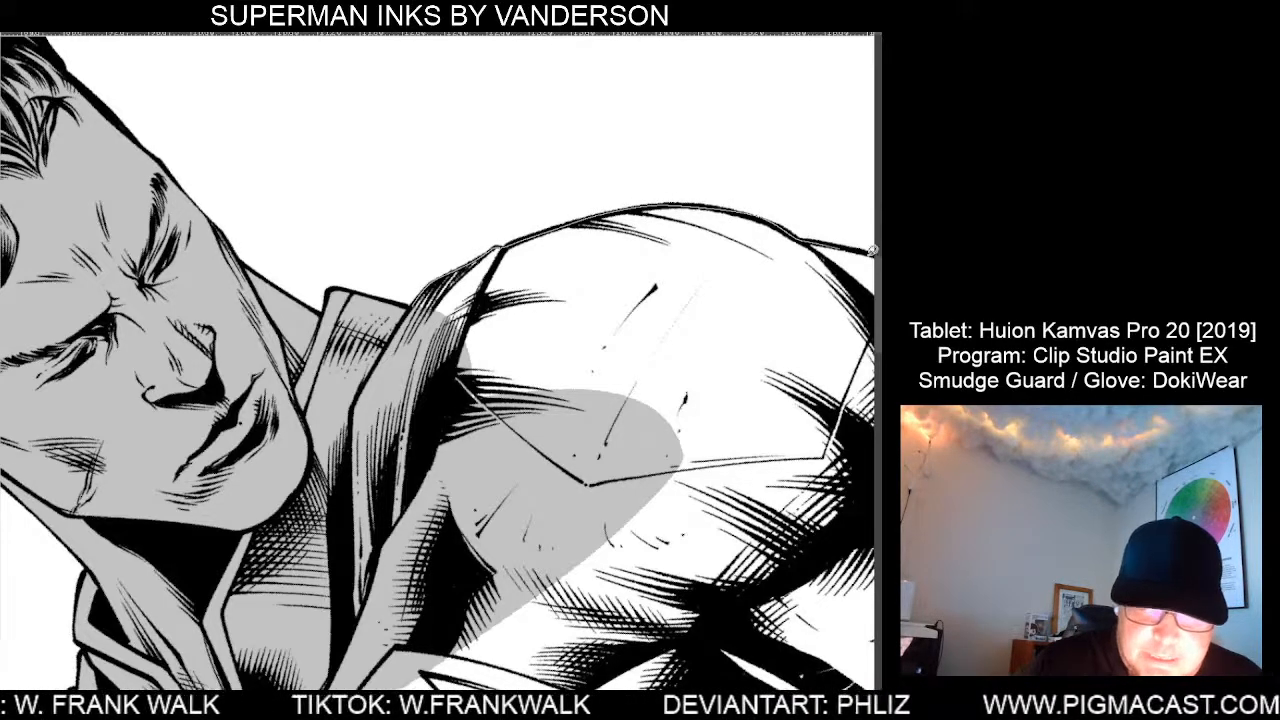
mouse_move(871, 250)
mouse_down()
mouse_move(835, 355)
mouse_move(690, 585)
mouse_move(448, 556)
mouse_up()
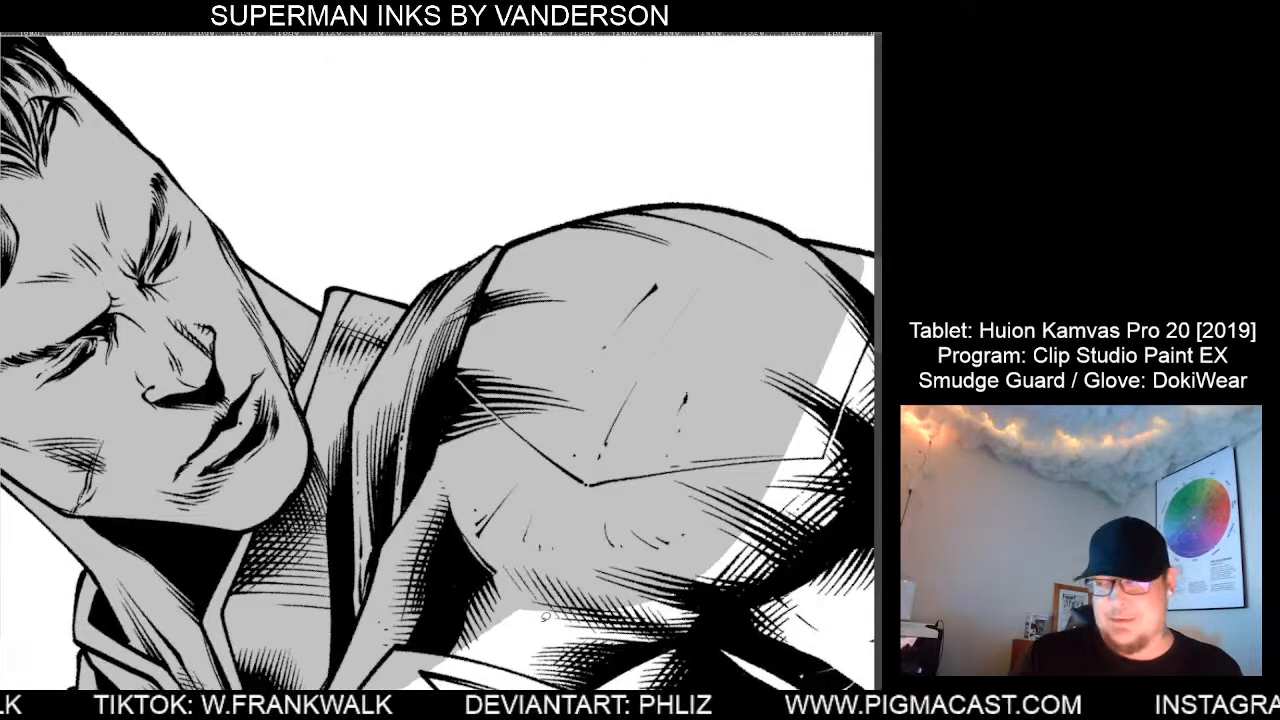
Lasso-fill the upper arm below the shoulder and the cape edge under the inker's signature with flat grey.
mouse_move(698, 533)
mouse_down()
mouse_move(568, 489)
mouse_move(318, 444)
mouse_up()
drag(518, 448, 424, 488)
drag(546, 493, 472, 511)
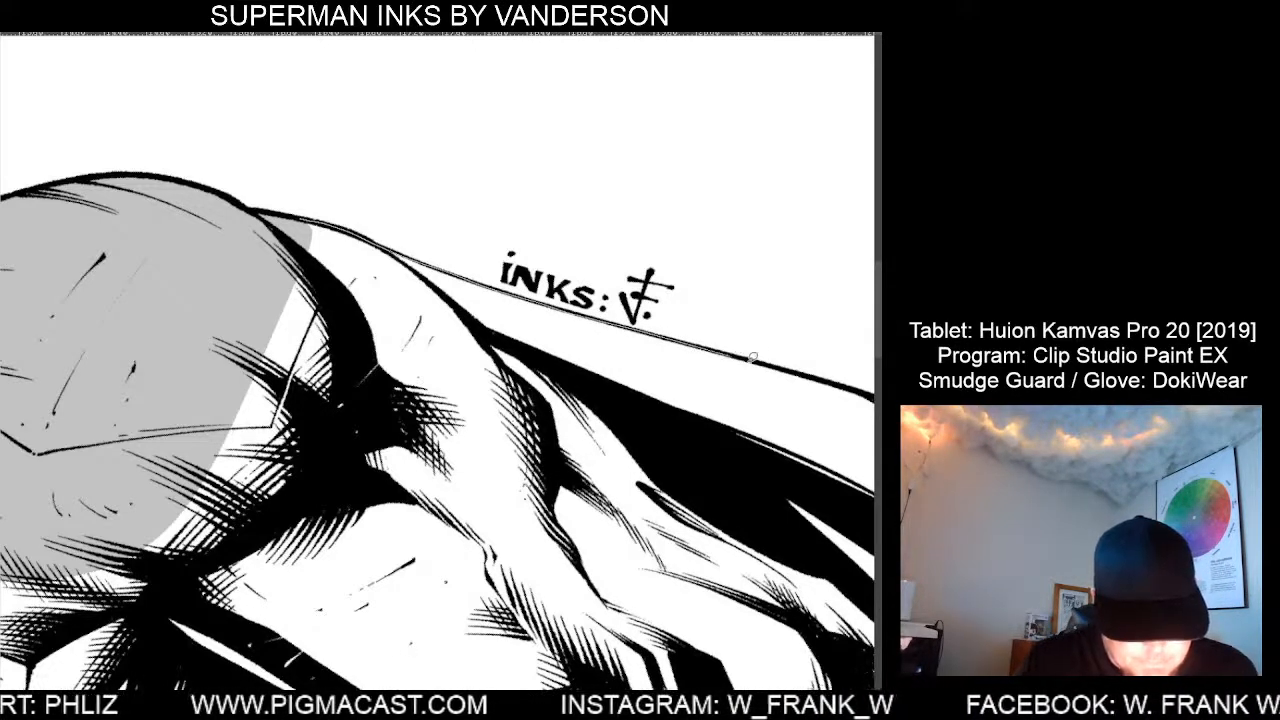
mouse_move(753, 356)
mouse_down()
mouse_move(857, 387)
mouse_move(817, 497)
mouse_move(453, 640)
mouse_move(210, 608)
mouse_move(134, 508)
mouse_up()
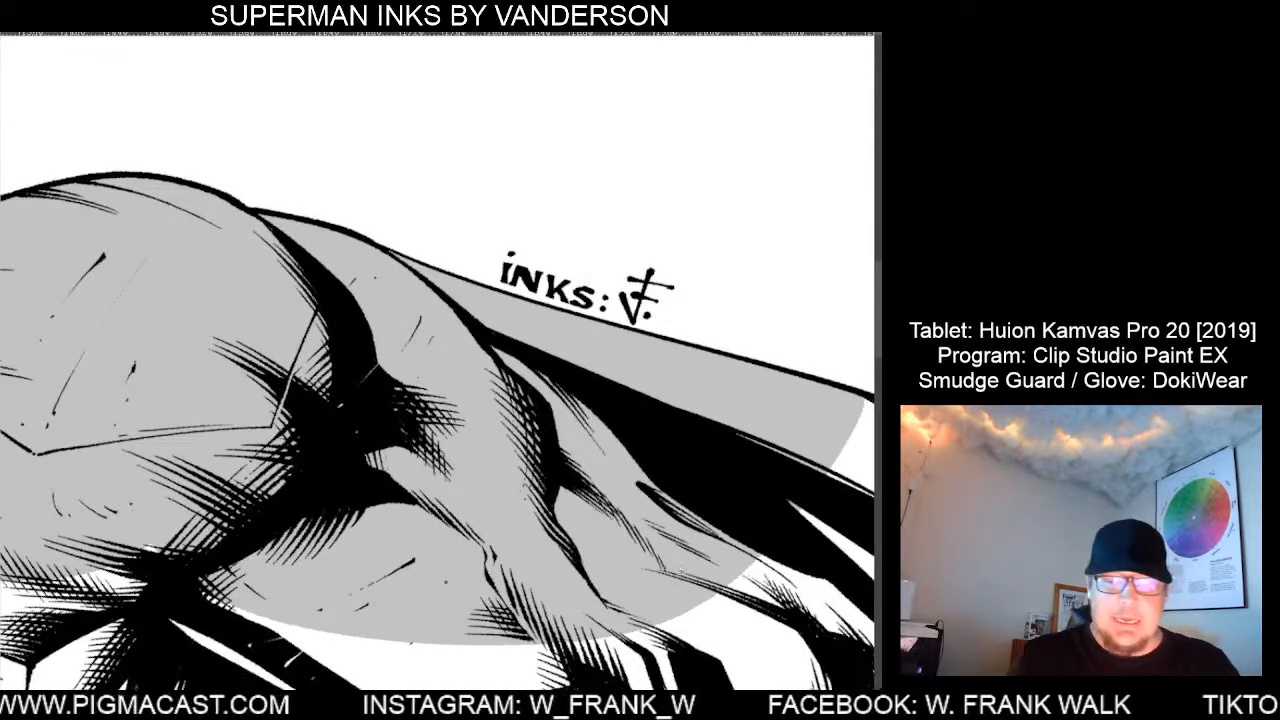
Lasso-fill the cape's angular outer corner beyond the signature and the adjoining arm area with flat grey.
drag(860, 602, 414, 446)
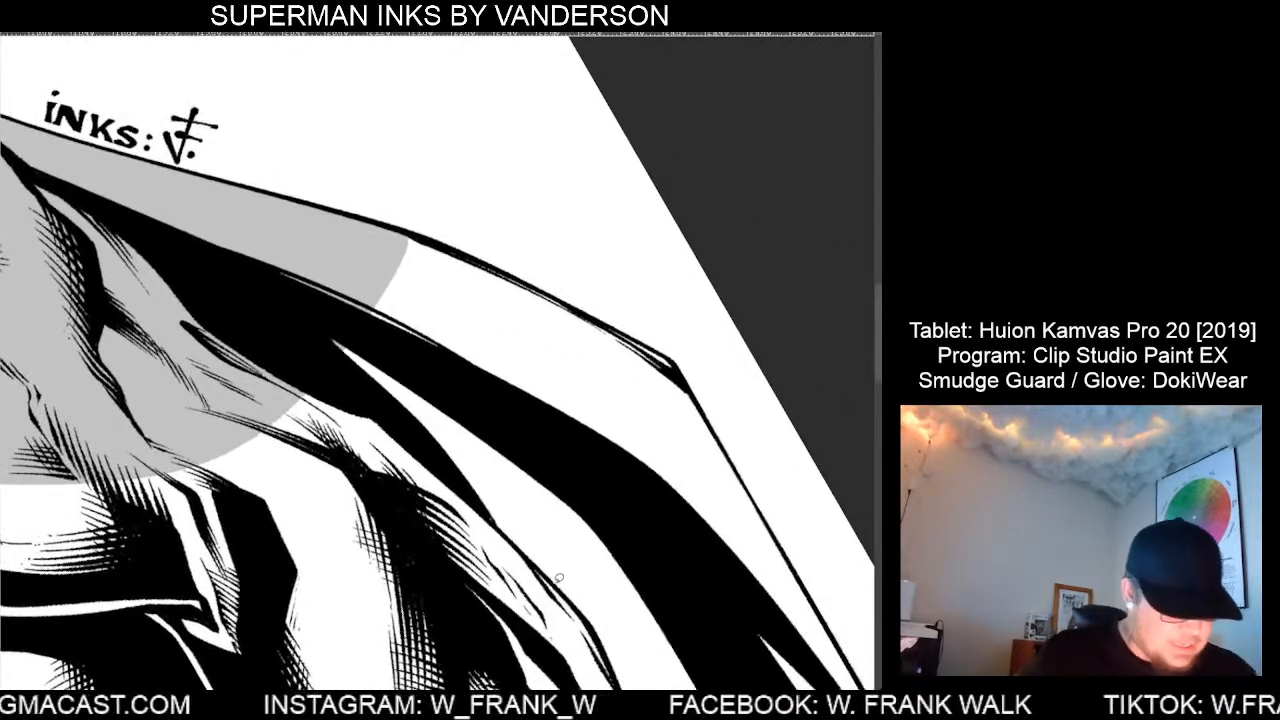
key(minus)
key(minus)
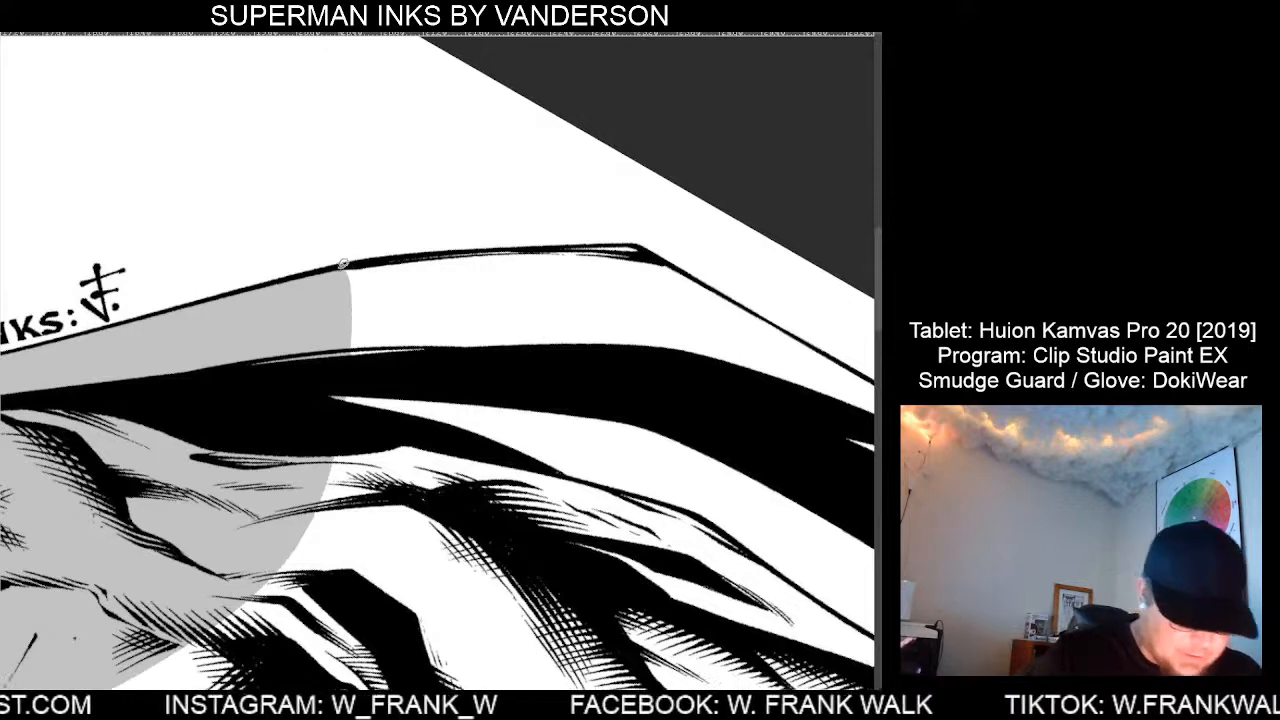
drag(402, 254, 507, 247)
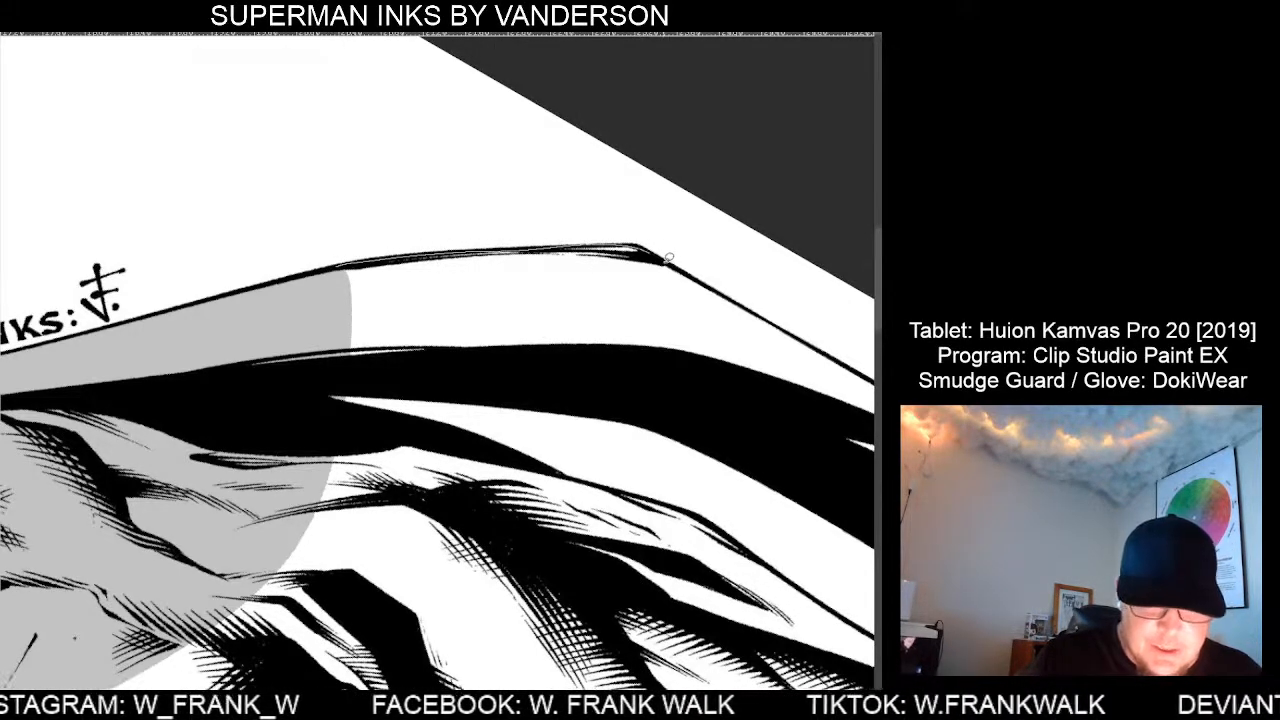
mouse_move(669, 258)
mouse_down()
mouse_move(857, 368)
mouse_move(862, 416)
mouse_move(393, 632)
mouse_move(281, 593)
mouse_up()
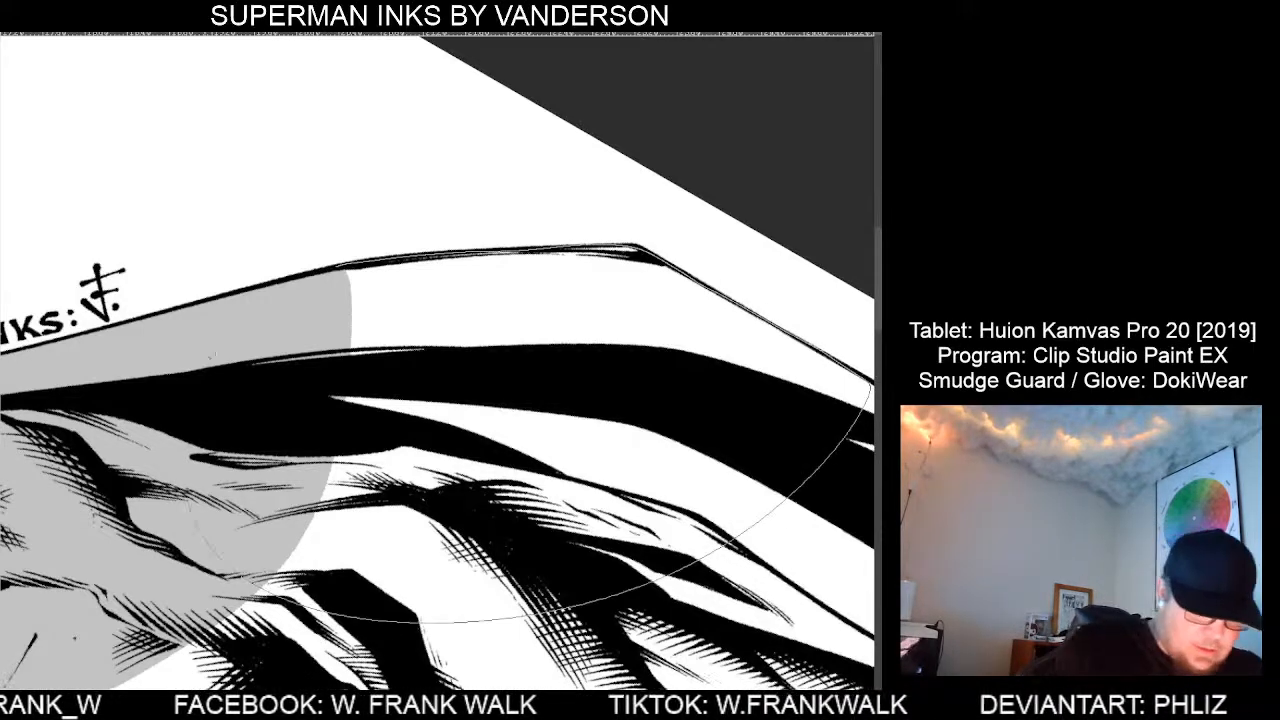
Lasso-fill the cape's long outer edge down to the panel corner, including the sleeve cuff and part of the hand, with flat grey.
mouse_move(750, 562)
mouse_down()
mouse_move(520, 369)
mouse_move(432, 362)
mouse_up()
key(minus)
key(minus)
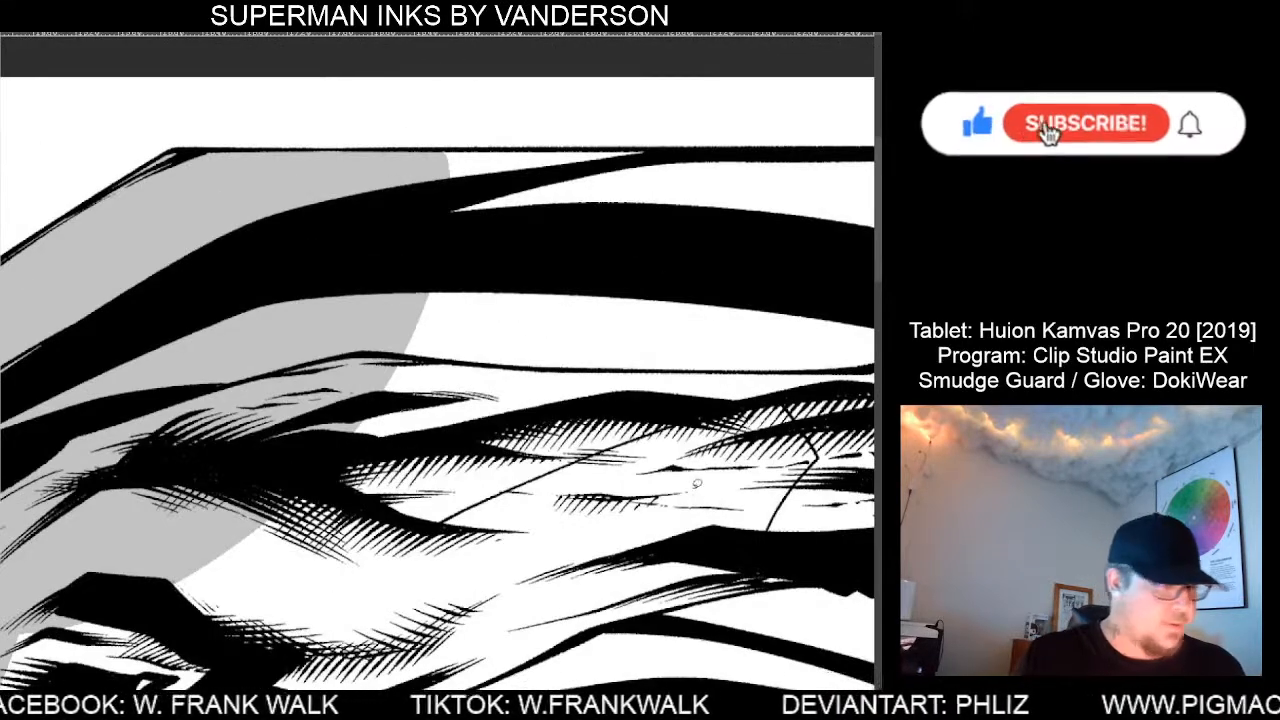
mouse_move(680, 442)
mouse_down()
mouse_move(660, 430)
mouse_move(398, 539)
mouse_up()
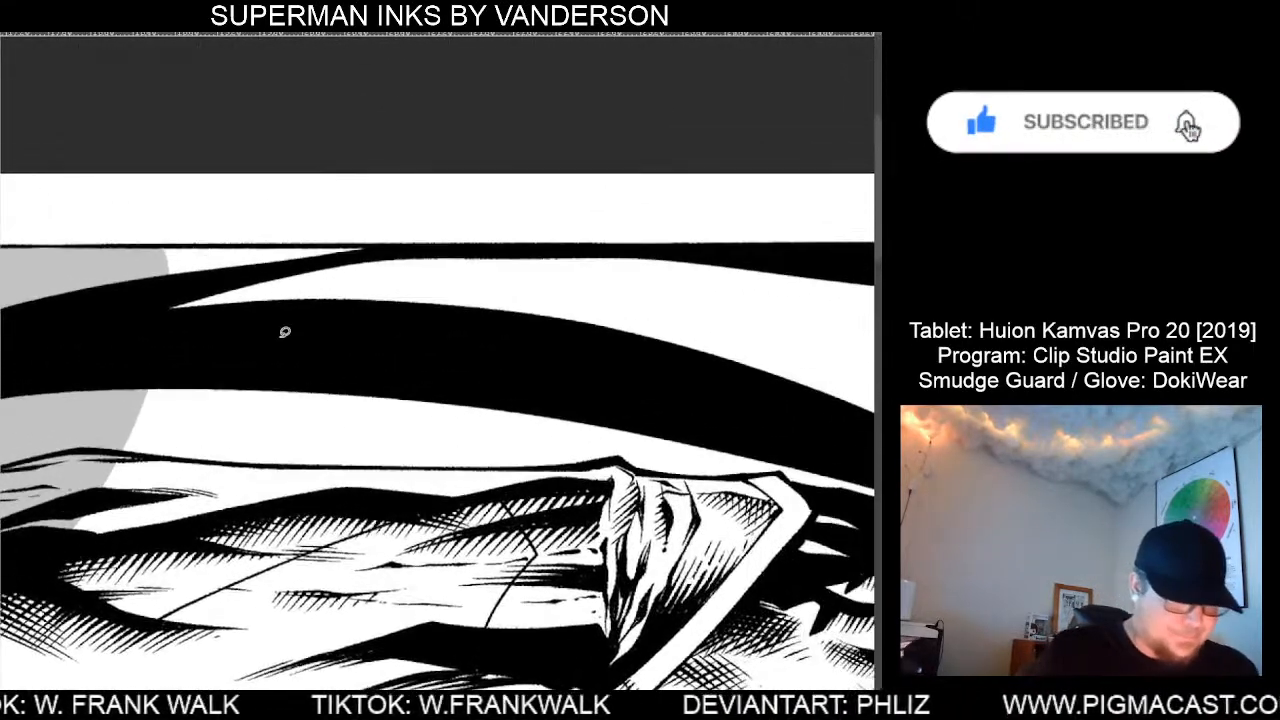
mouse_move(141, 241)
mouse_down()
mouse_move(146, 517)
mouse_move(397, 585)
mouse_move(708, 519)
mouse_move(829, 373)
mouse_move(848, 241)
mouse_up()
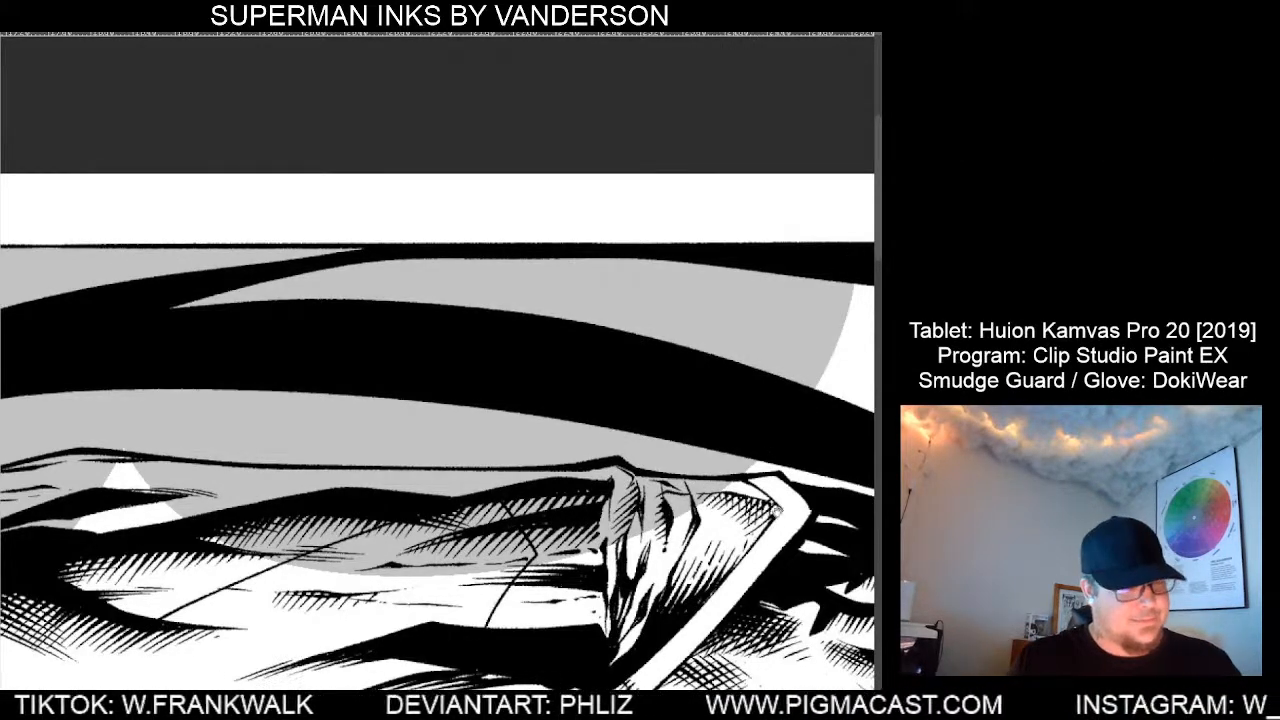
drag(780, 510, 321, 451)
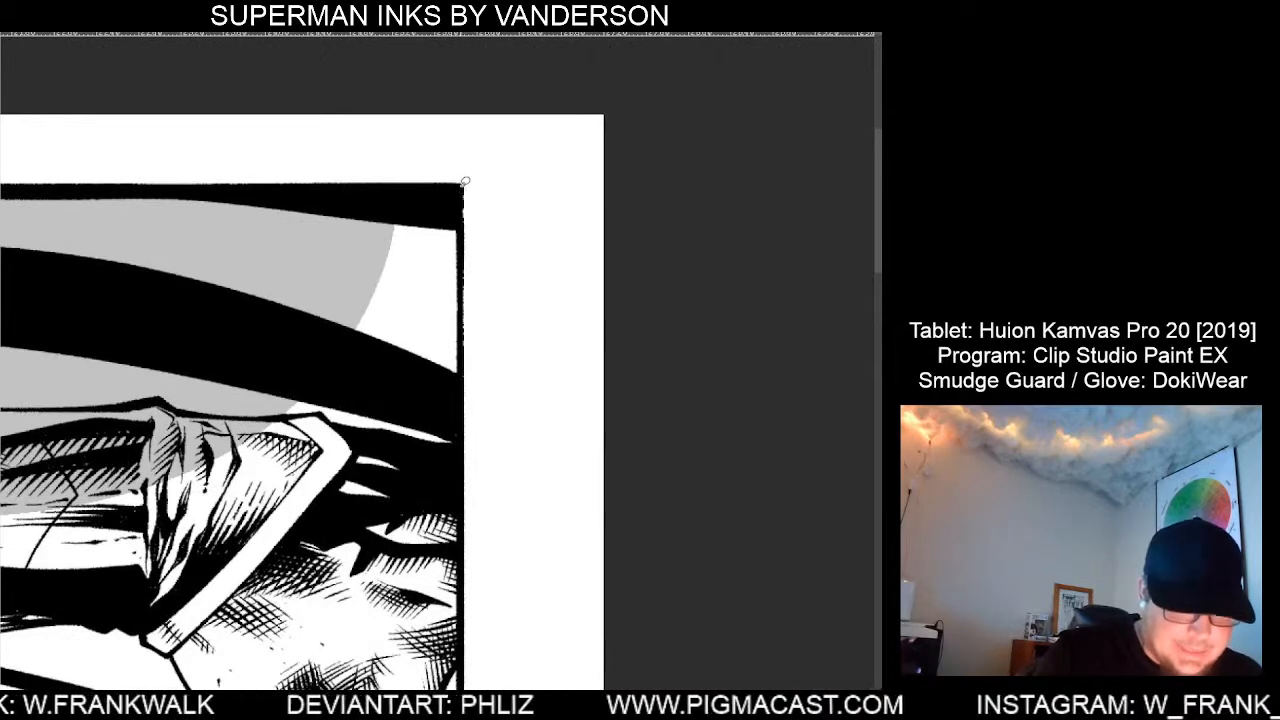
mouse_move(420, 183)
mouse_down()
mouse_move(345, 193)
mouse_move(203, 340)
mouse_move(168, 578)
mouse_move(190, 600)
mouse_move(402, 662)
mouse_move(465, 638)
mouse_up()
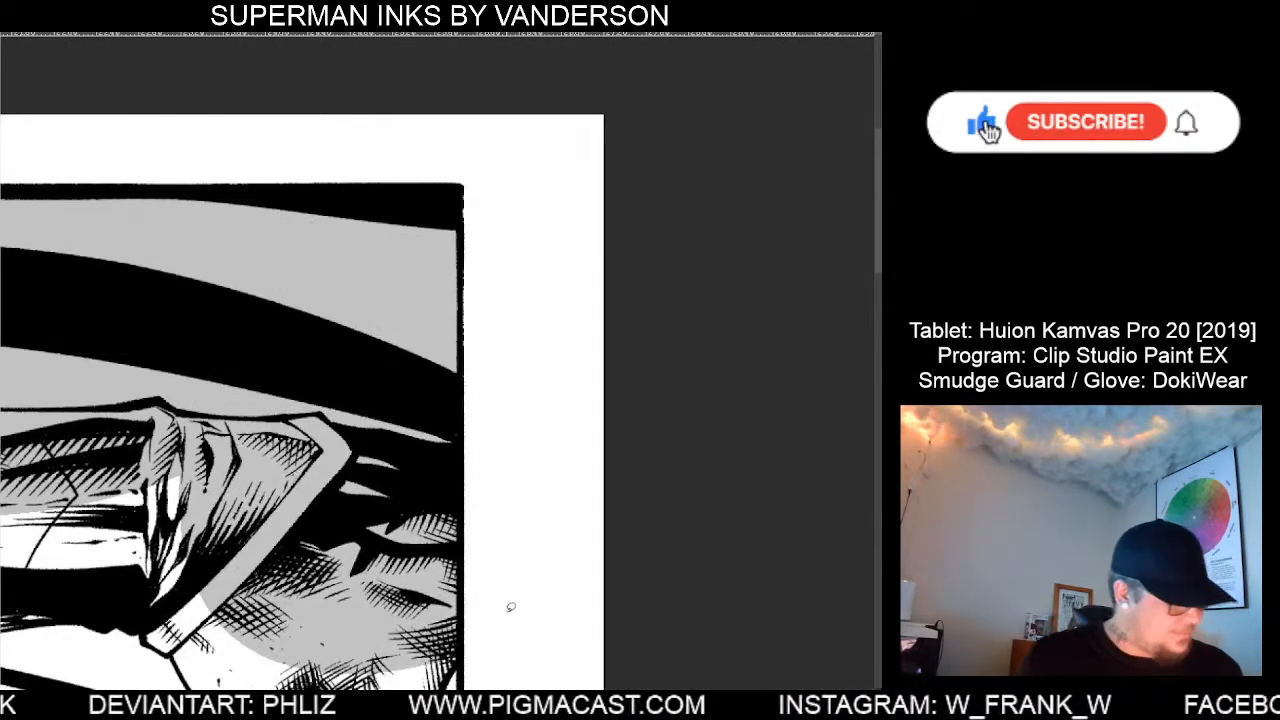
Turn the canvas back upright and lasso-fill the rest of the lowered hand, the adjacent thigh and the lower trunks with flat grey.
scroll(511, 607, up, 1)
scroll(511, 607, down, 1)
key(^)
key(^)
key(^)
key(^)
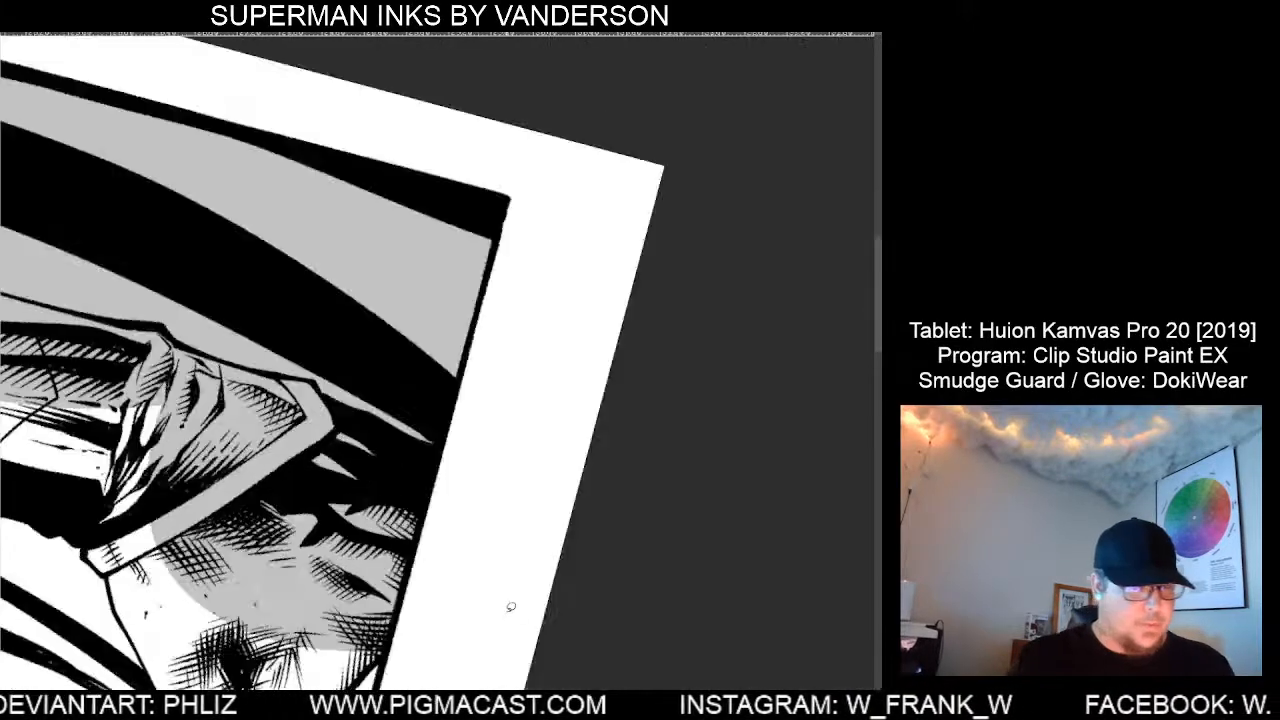
key(^)
key(^)
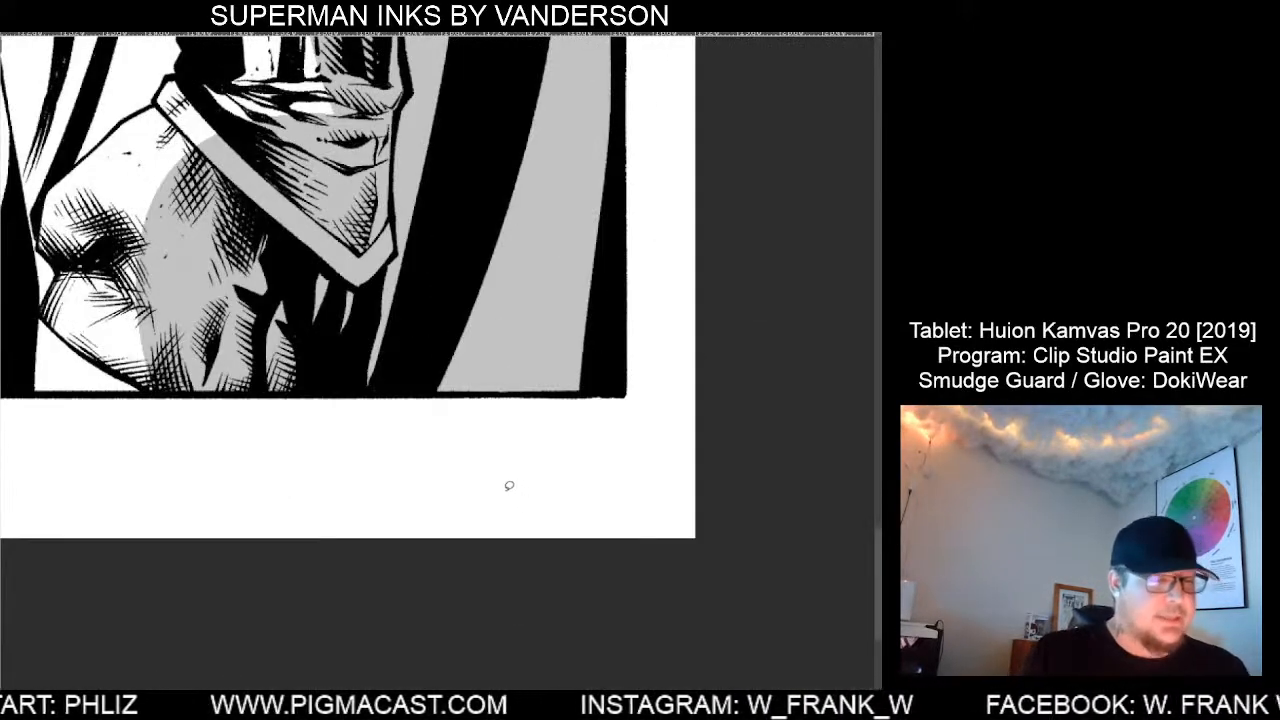
drag(448, 454, 709, 543)
drag(616, 572, 711, 583)
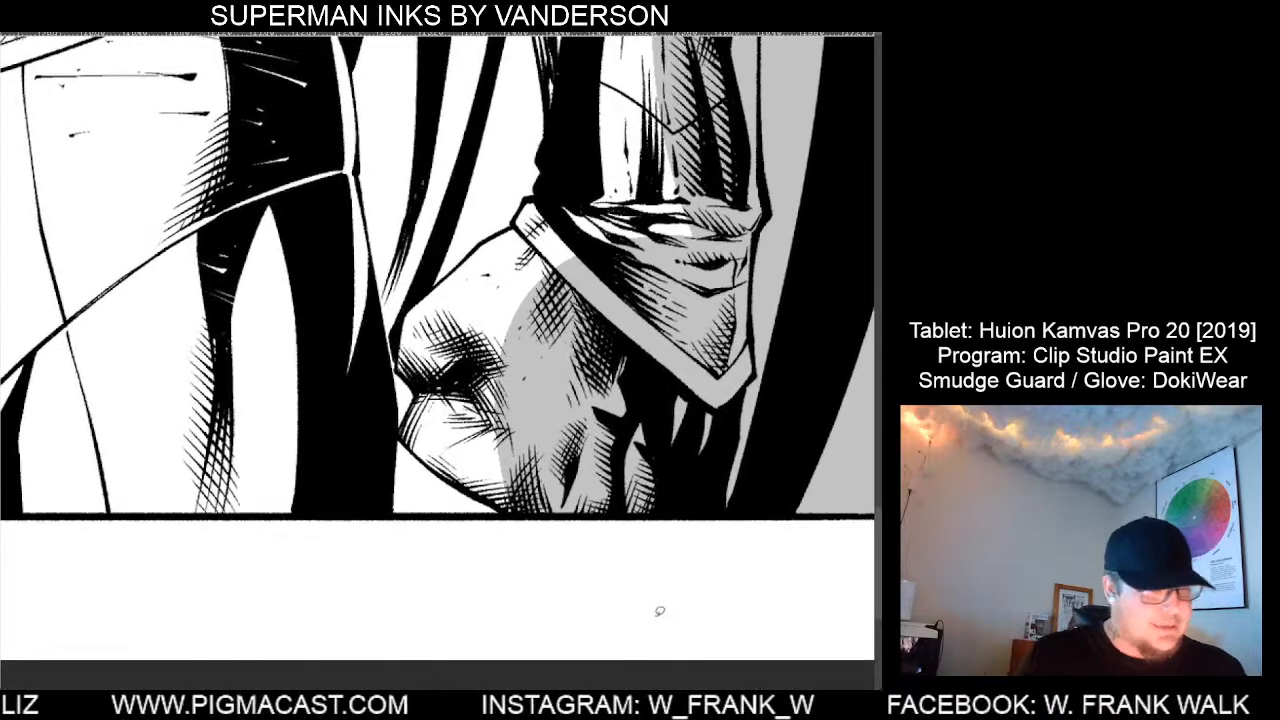
scroll(659, 611, down, 2)
scroll(518, 593, up, 1)
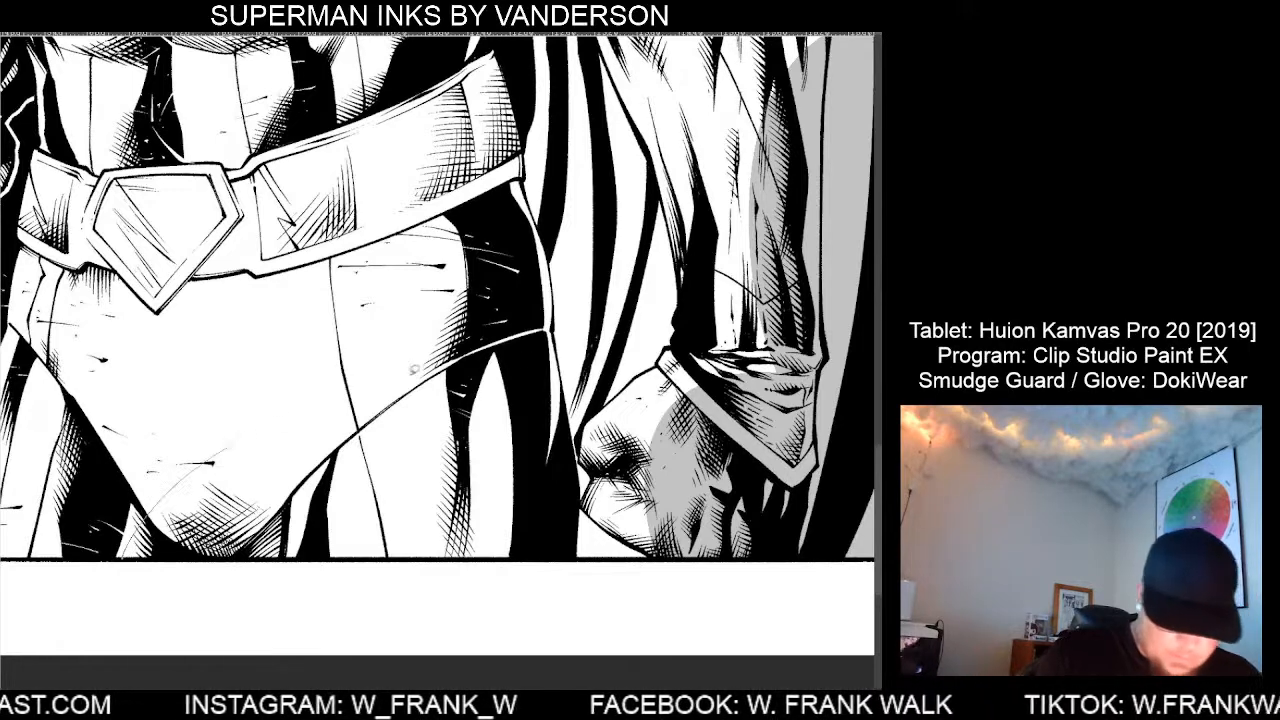
mouse_move(414, 370)
mouse_down()
mouse_move(653, 375)
mouse_move(797, 502)
mouse_move(808, 558)
mouse_up()
Lasso-fill the trunks, legs and lower cape along the bottom border, plus the lowered forearm and adjacent belt and waist, with flat grey.
scroll(603, 602, down, 1)
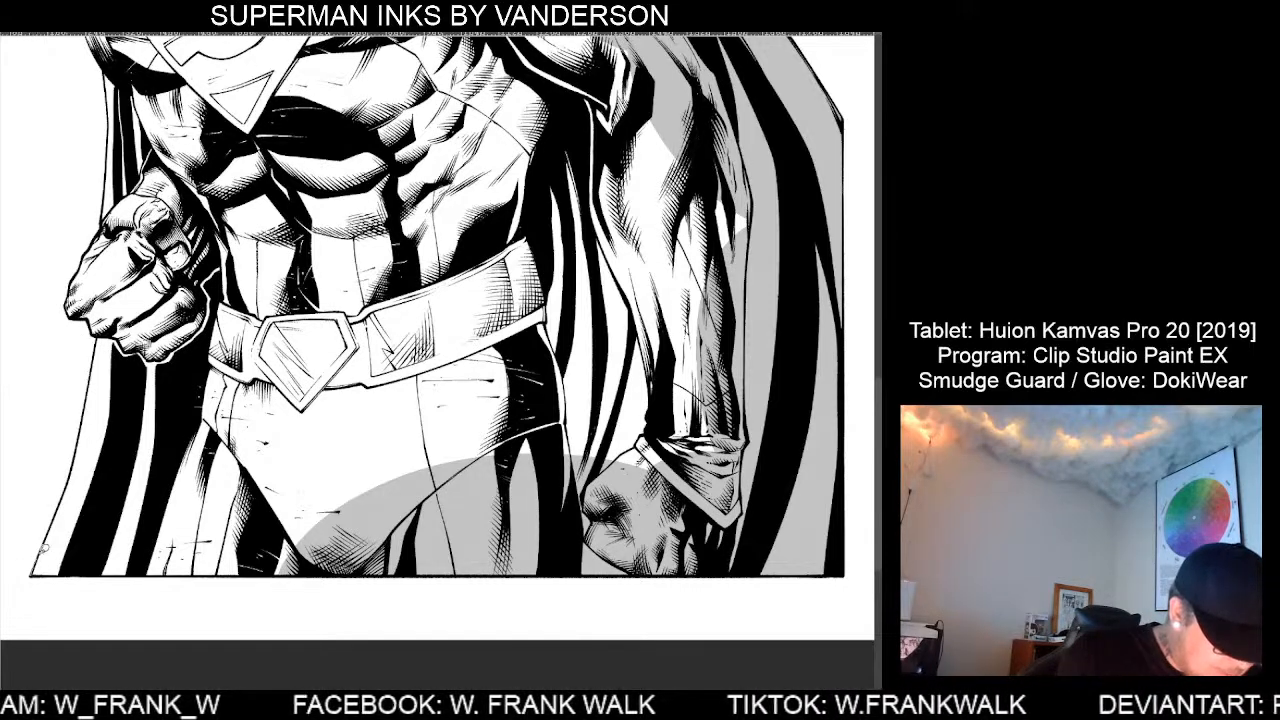
mouse_move(52, 523)
mouse_down()
mouse_move(76, 455)
mouse_move(524, 414)
mouse_move(578, 520)
mouse_move(578, 576)
mouse_move(643, 597)
mouse_up()
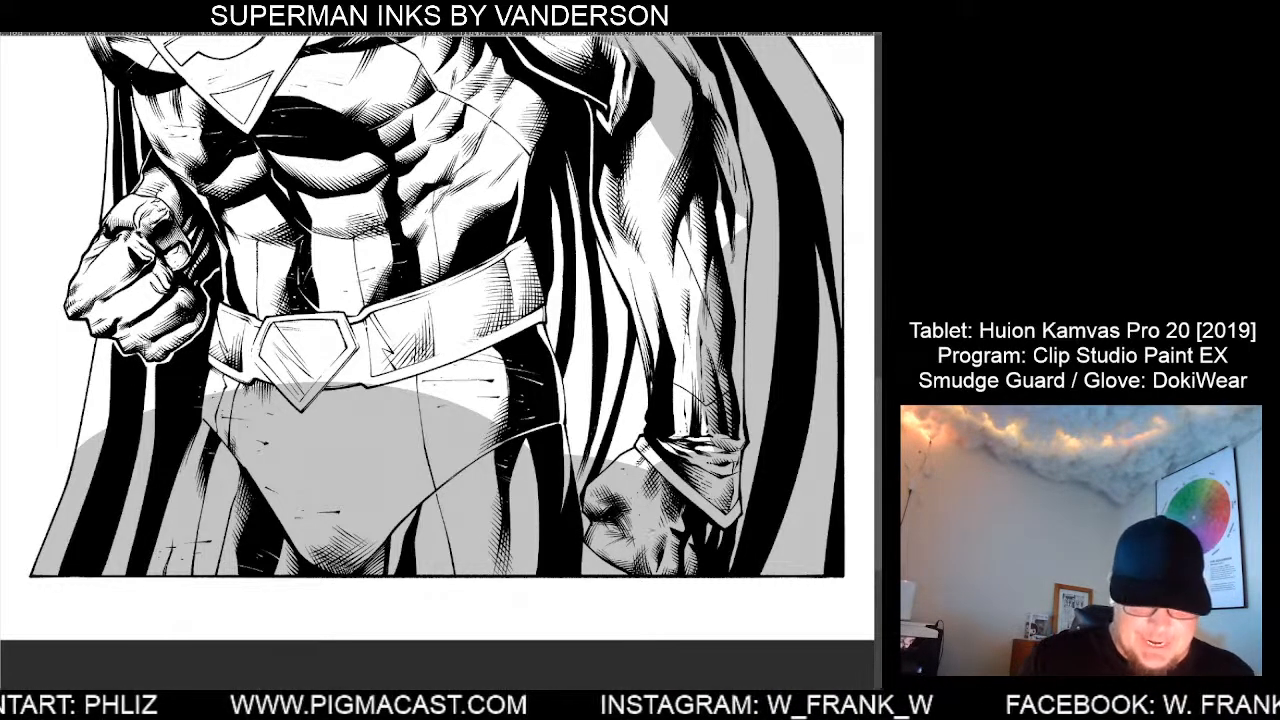
mouse_move(475, 538)
mouse_down()
mouse_move(688, 527)
mouse_move(787, 306)
mouse_move(458, 73)
mouse_move(327, 343)
mouse_move(559, 572)
mouse_up()
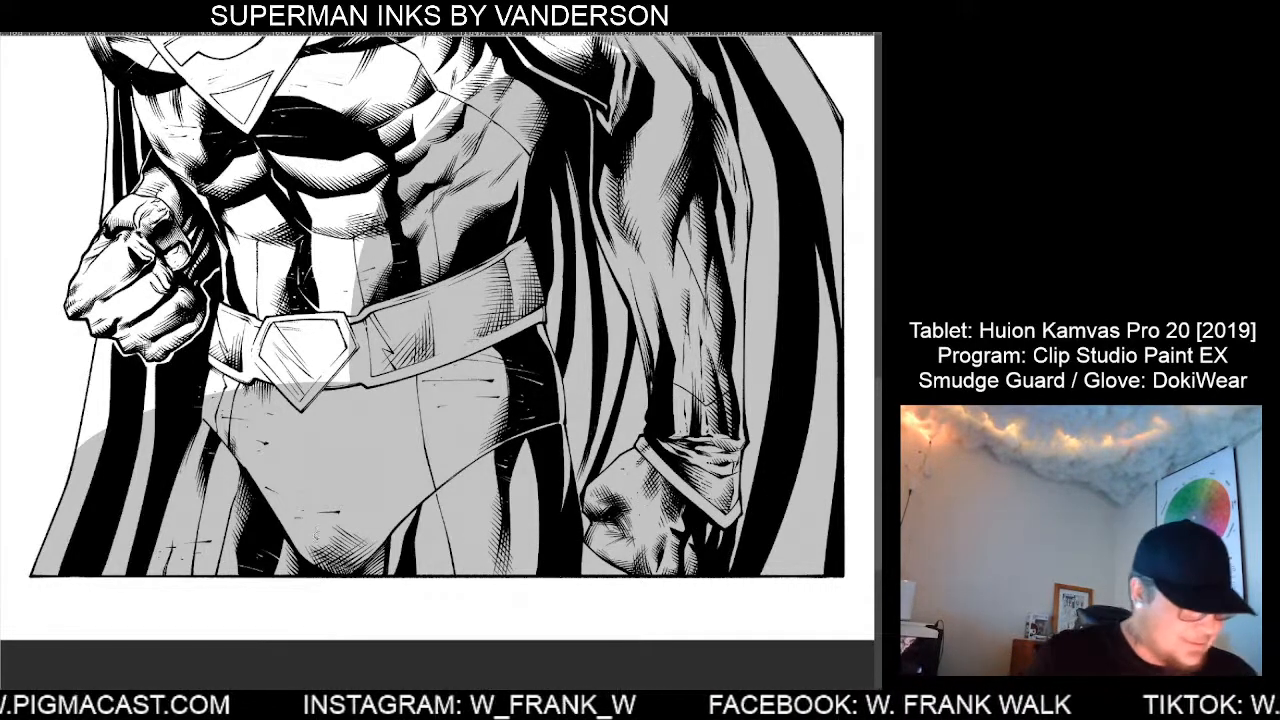
Lasso-fill the cape strip below the clenched fist and the fist's fingers with flat grey.
mouse_move(365, 473)
mouse_down()
mouse_move(671, 477)
mouse_move(498, 516)
mouse_up()
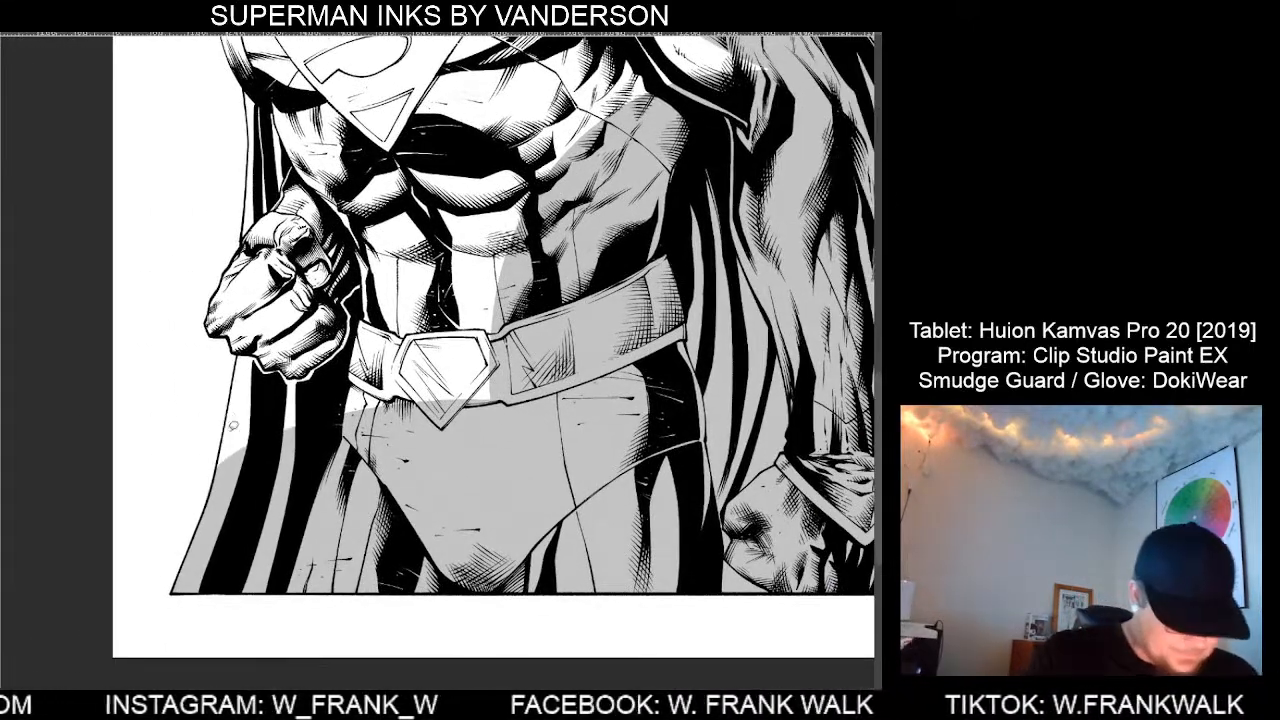
scroll(240, 415, up, 2)
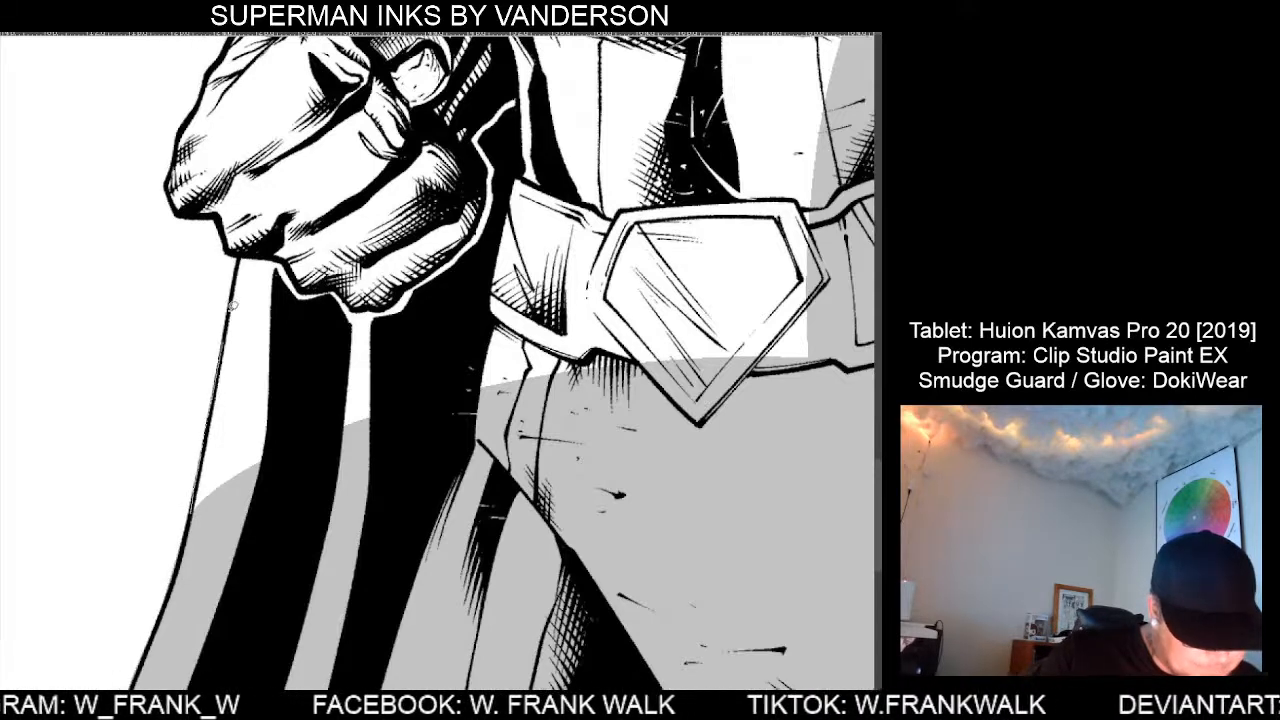
click(241, 248)
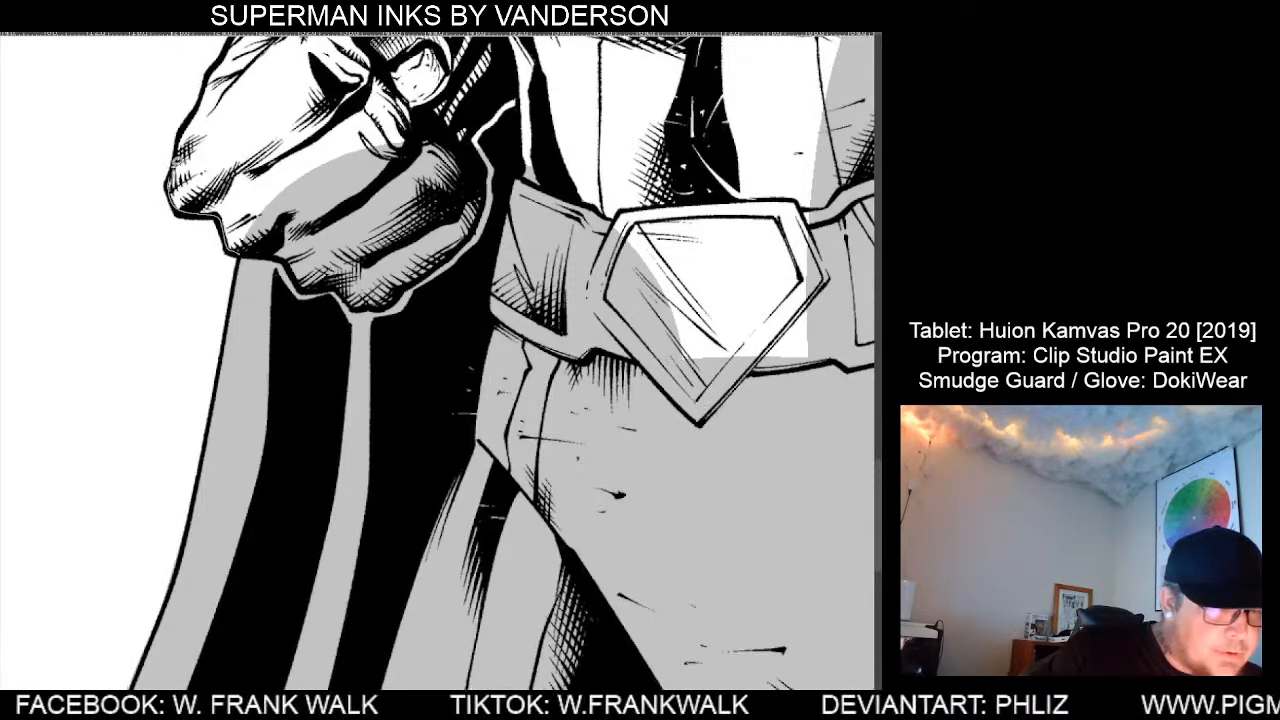
mouse_move(200, 103)
mouse_down()
mouse_move(234, 52)
mouse_move(405, 78)
mouse_move(495, 215)
mouse_up()
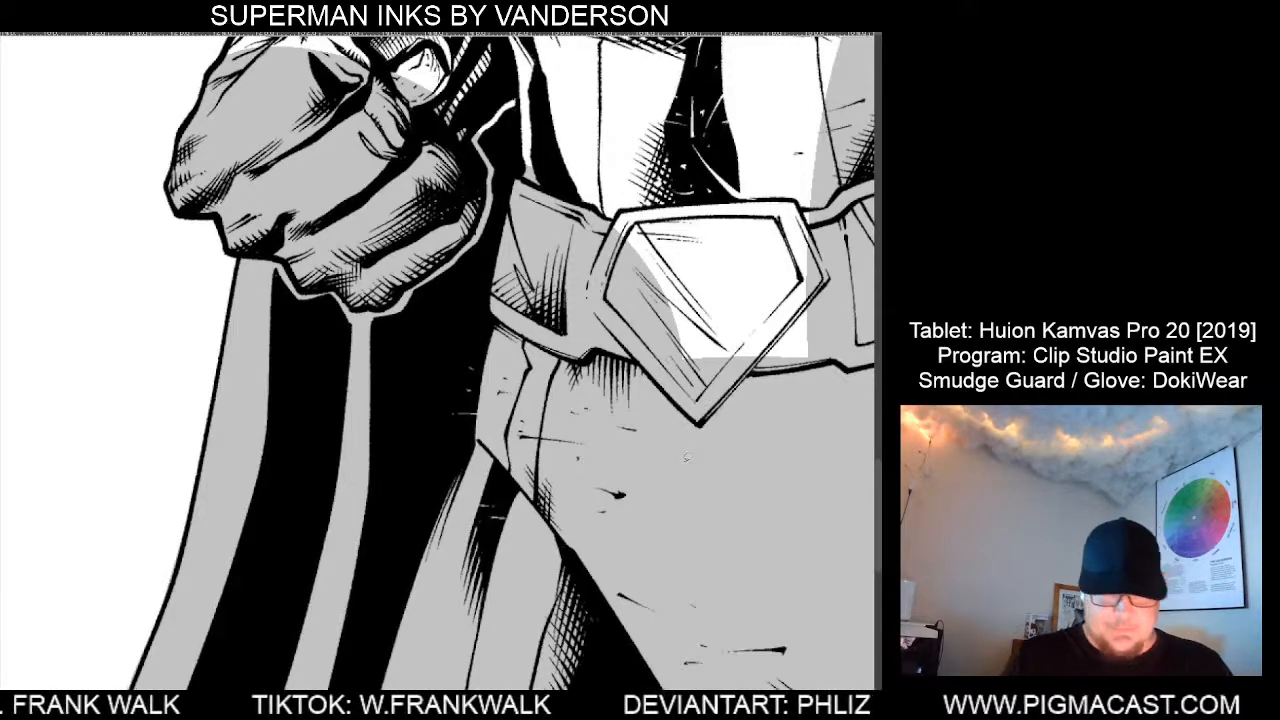
Lasso-fill the rest of the belt buckle and the lower abdomen above it with flat grey.
drag(667, 455, 342, 581)
mouse_move(240, 550)
mouse_down()
mouse_move(540, 165)
mouse_move(226, 310)
mouse_up()
scroll(475, 612, down, 4)
scroll(375, 500, up, 4)
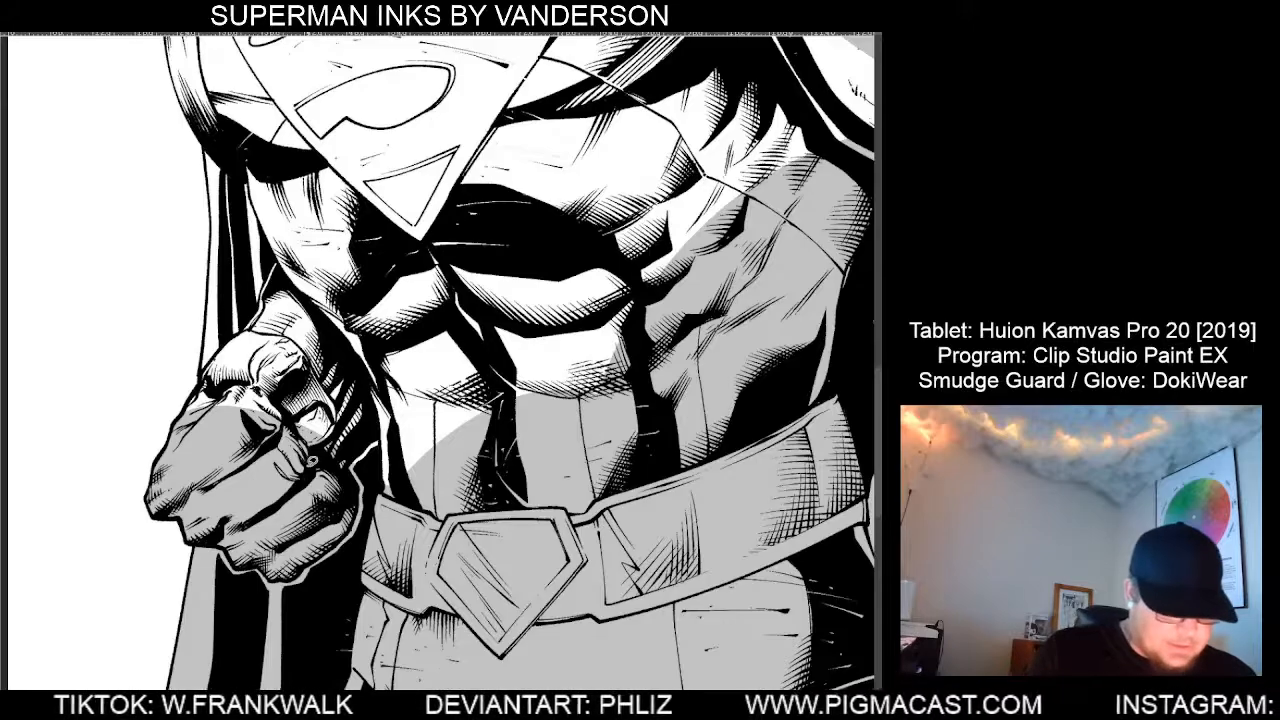
Lasso-fill the clenched fist's thumb and wrist, the narrow cape folds behind it and the side of the torso with flat grey.
scroll(375, 441, down, 2)
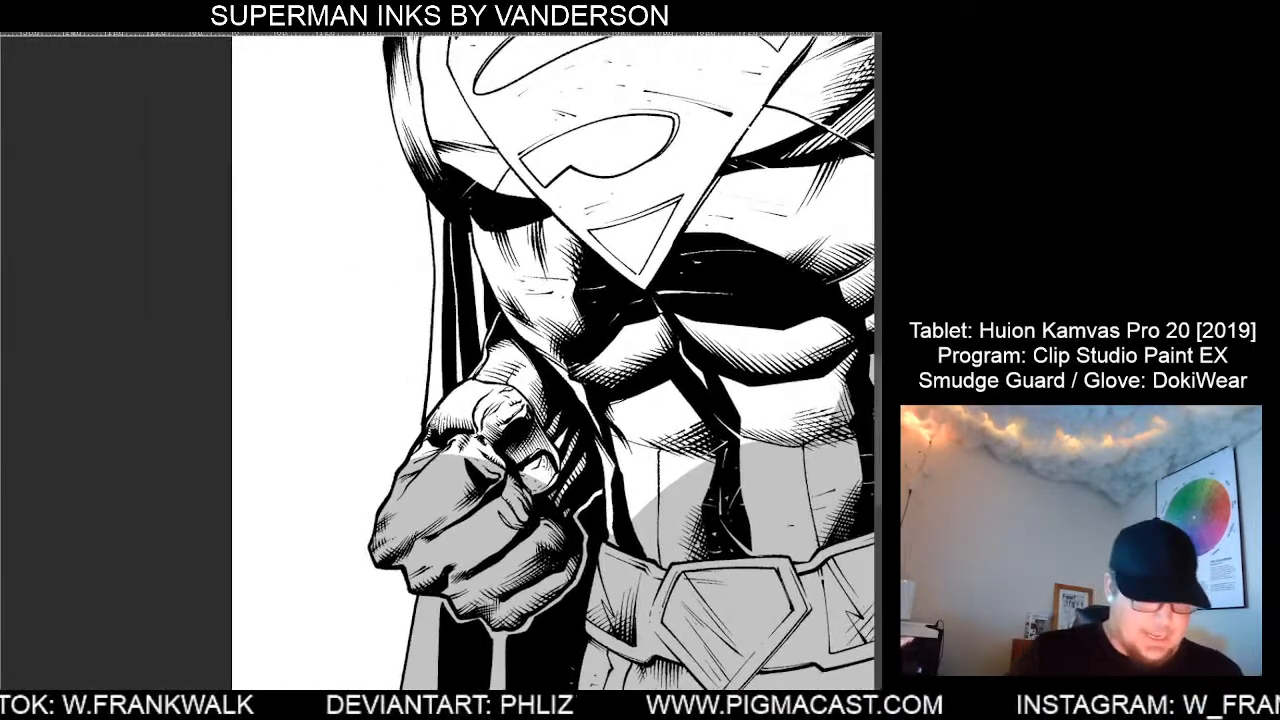
scroll(375, 470, up, 5)
mouse_move(375, 497)
mouse_down()
mouse_move(425, 420)
mouse_move(443, 45)
mouse_move(699, 79)
mouse_move(807, 316)
mouse_move(785, 320)
mouse_move(524, 600)
mouse_up()
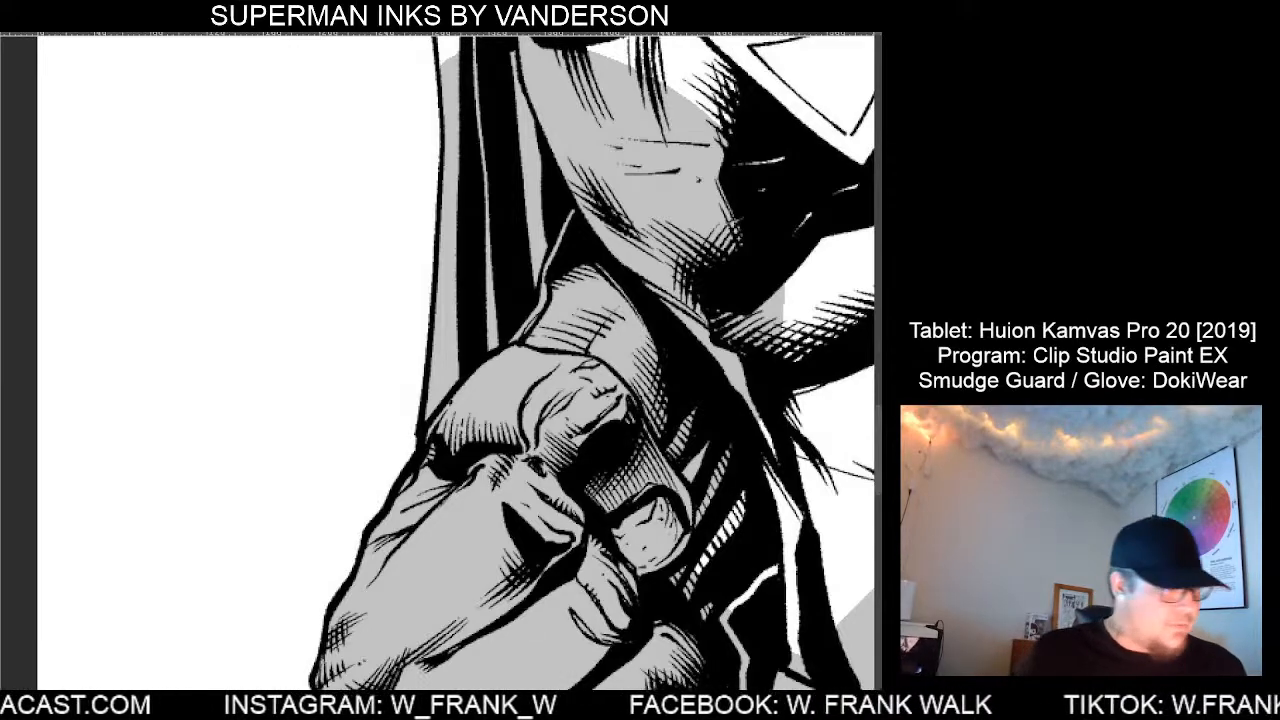
Lasso-fill the remaining abdominal muscles, the lower chest and the S-shield emblem with flat grey.
drag(724, 528, 308, 465)
scroll(400, 622, down, 3)
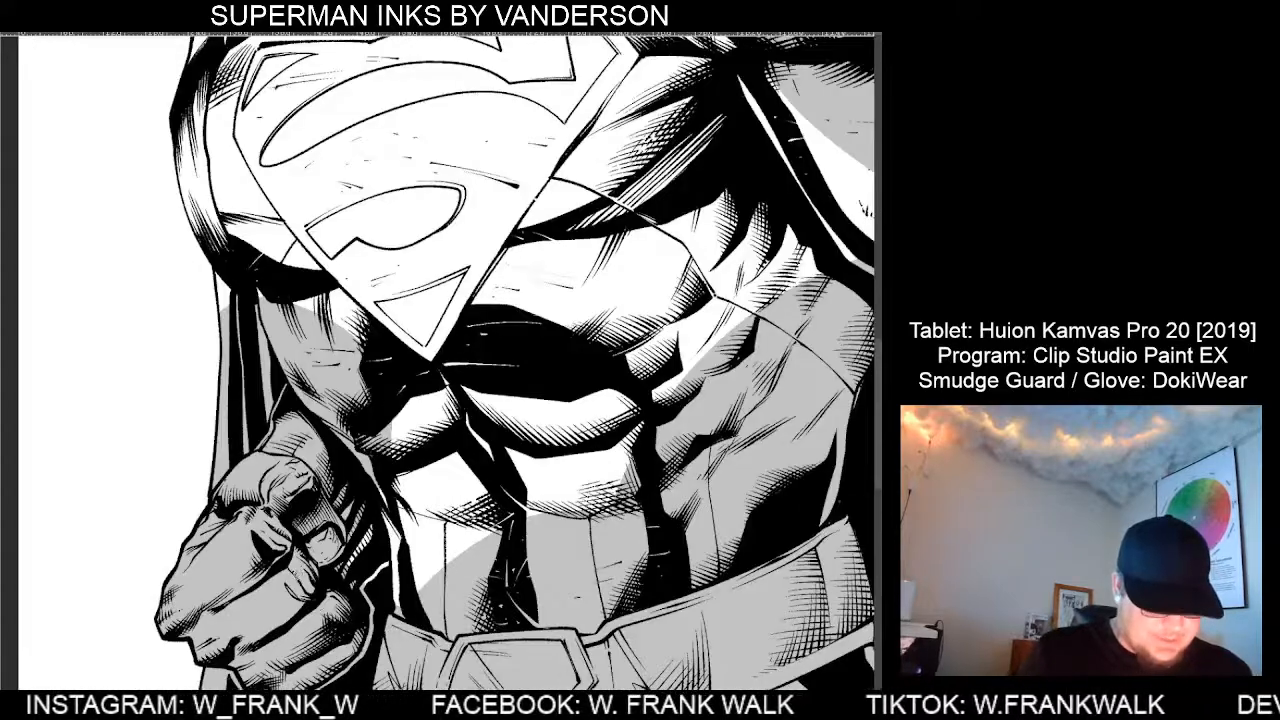
mouse_move(314, 617)
mouse_down()
mouse_move(676, 588)
mouse_move(830, 264)
mouse_move(756, 126)
mouse_move(297, 347)
mouse_move(322, 250)
mouse_up()
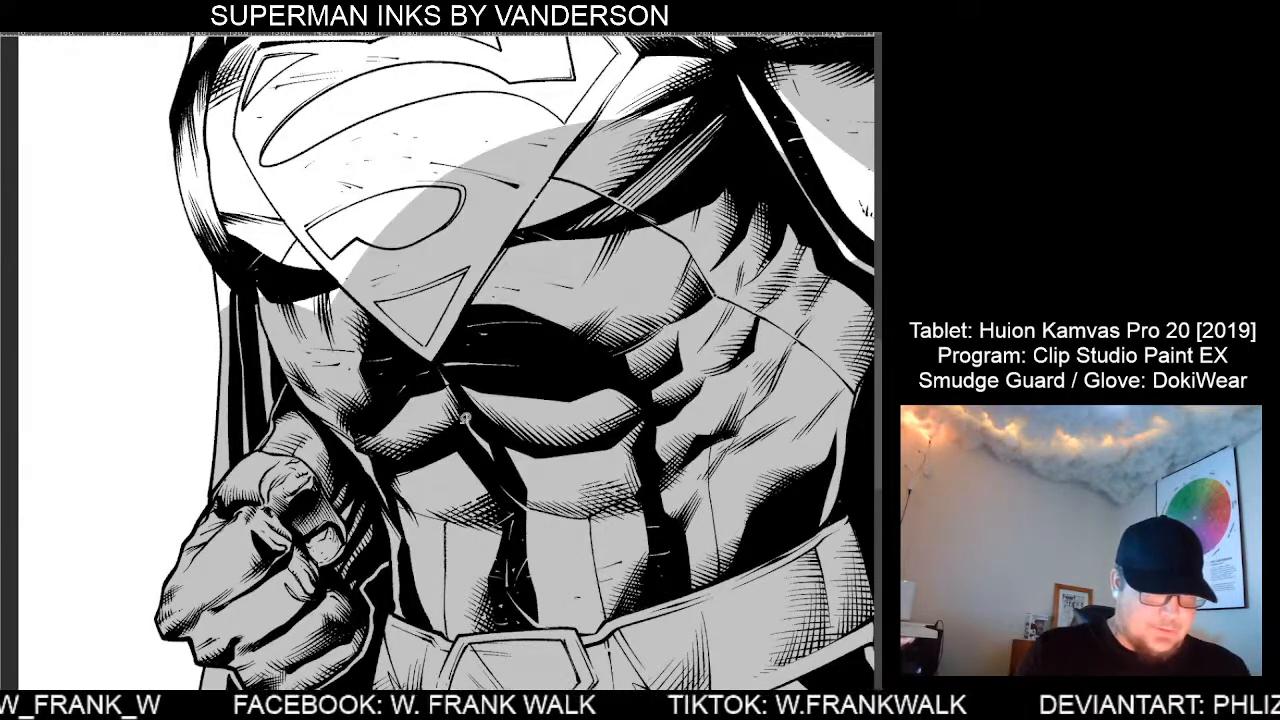
drag(466, 408, 600, 578)
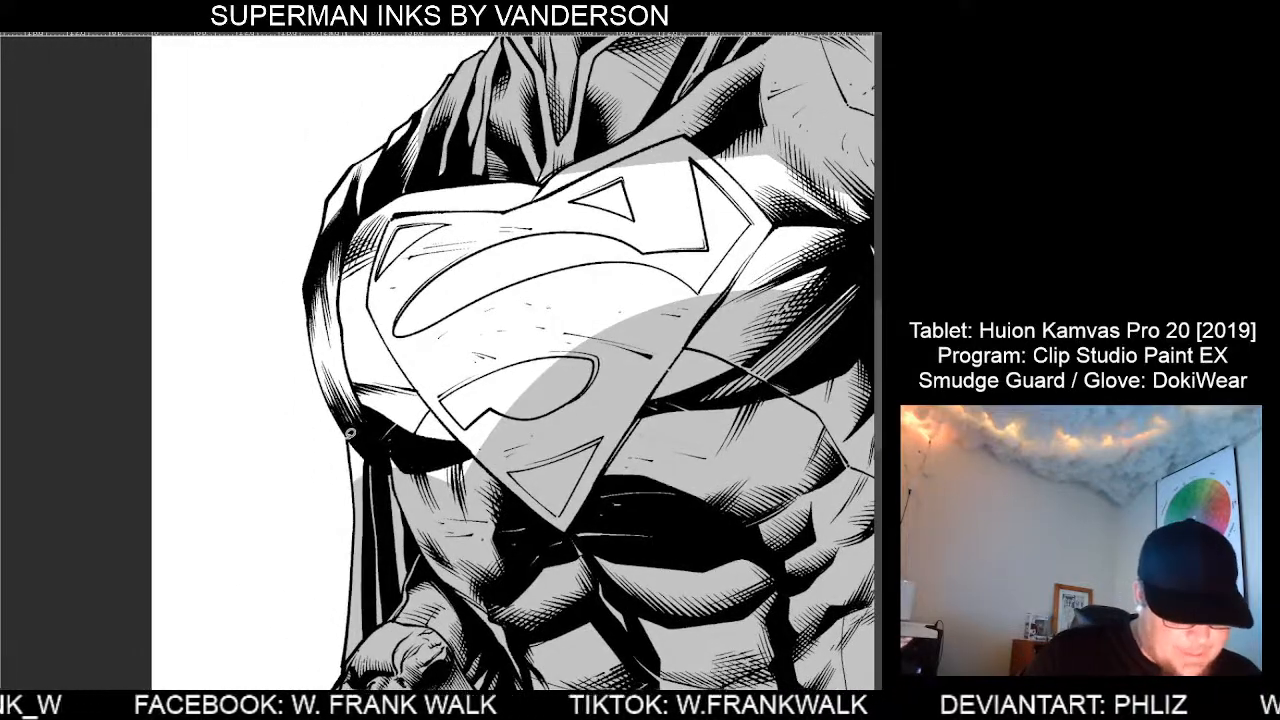
mouse_move(350, 432)
mouse_down()
mouse_move(353, 488)
mouse_move(471, 543)
mouse_move(553, 549)
mouse_move(770, 437)
mouse_move(810, 210)
mouse_move(591, 123)
mouse_move(380, 240)
mouse_up()
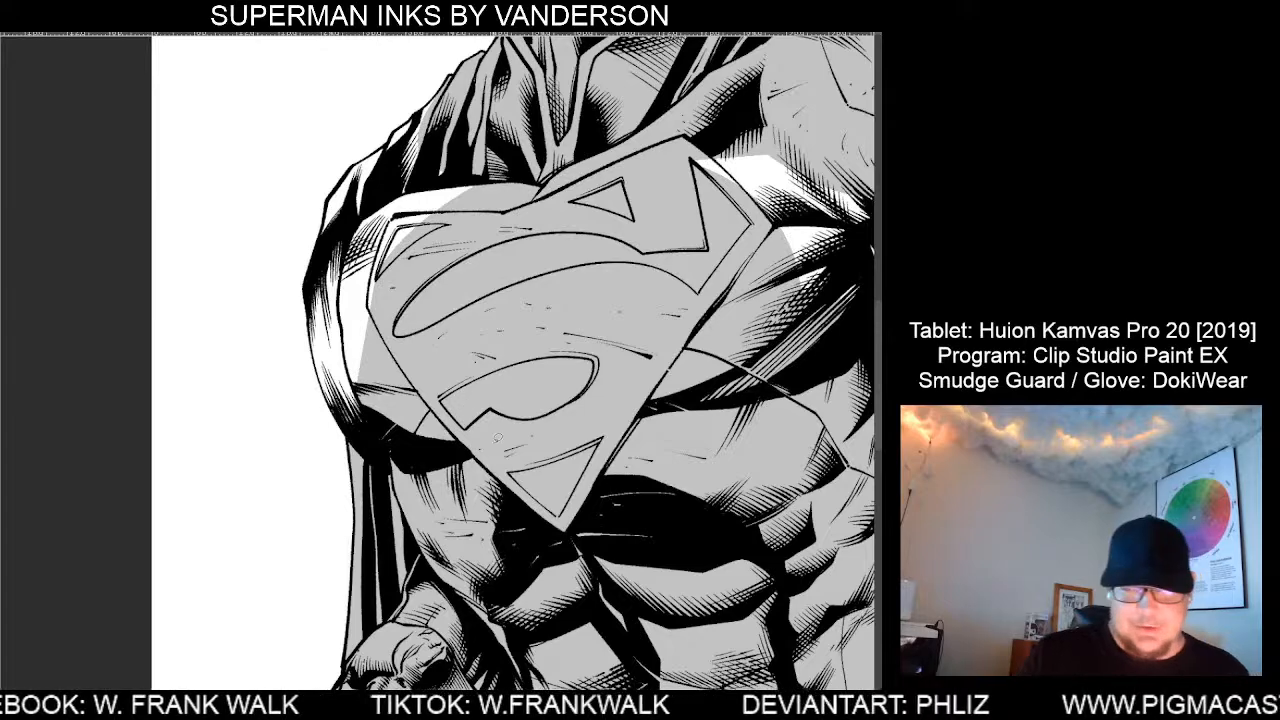
Lasso-fill the shadowed shoulder, the upper chest around the S-shield's edge and the cape folds over that shoulder with flat grey.
drag(380, 368, 406, 249)
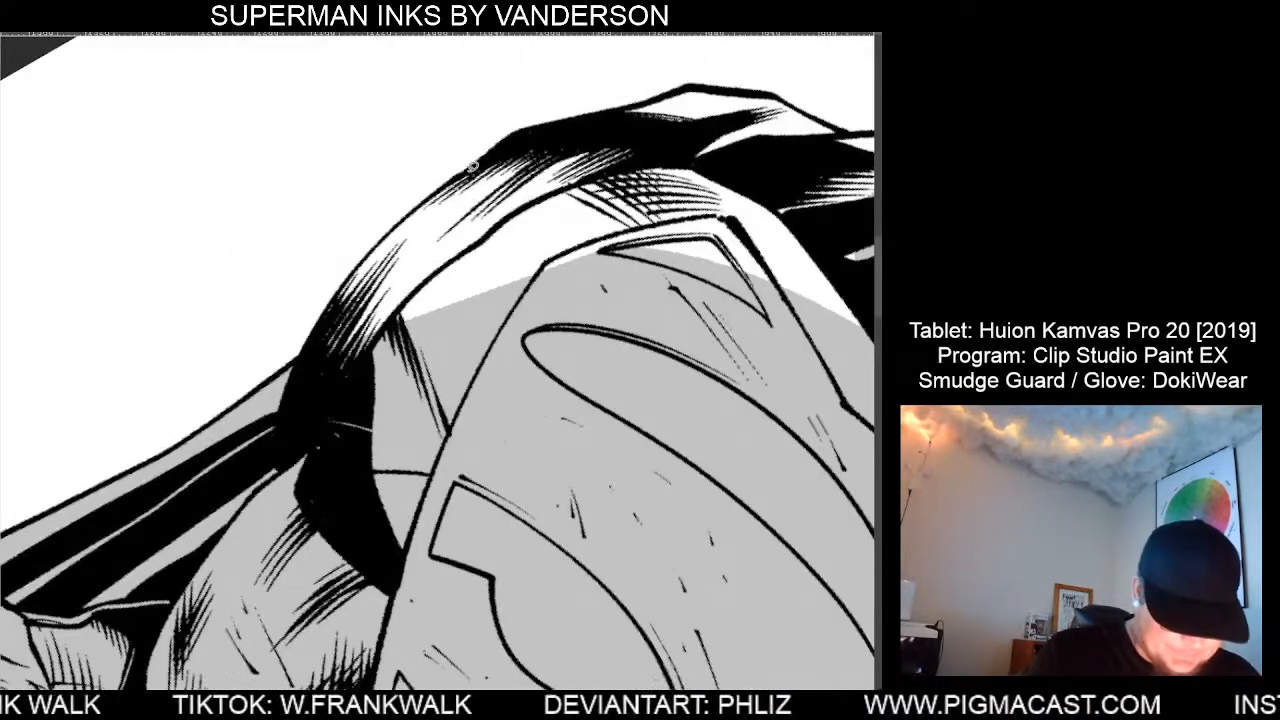
mouse_move(342, 290)
mouse_down()
mouse_move(277, 422)
mouse_move(480, 520)
mouse_move(738, 211)
mouse_move(640, 212)
mouse_up()
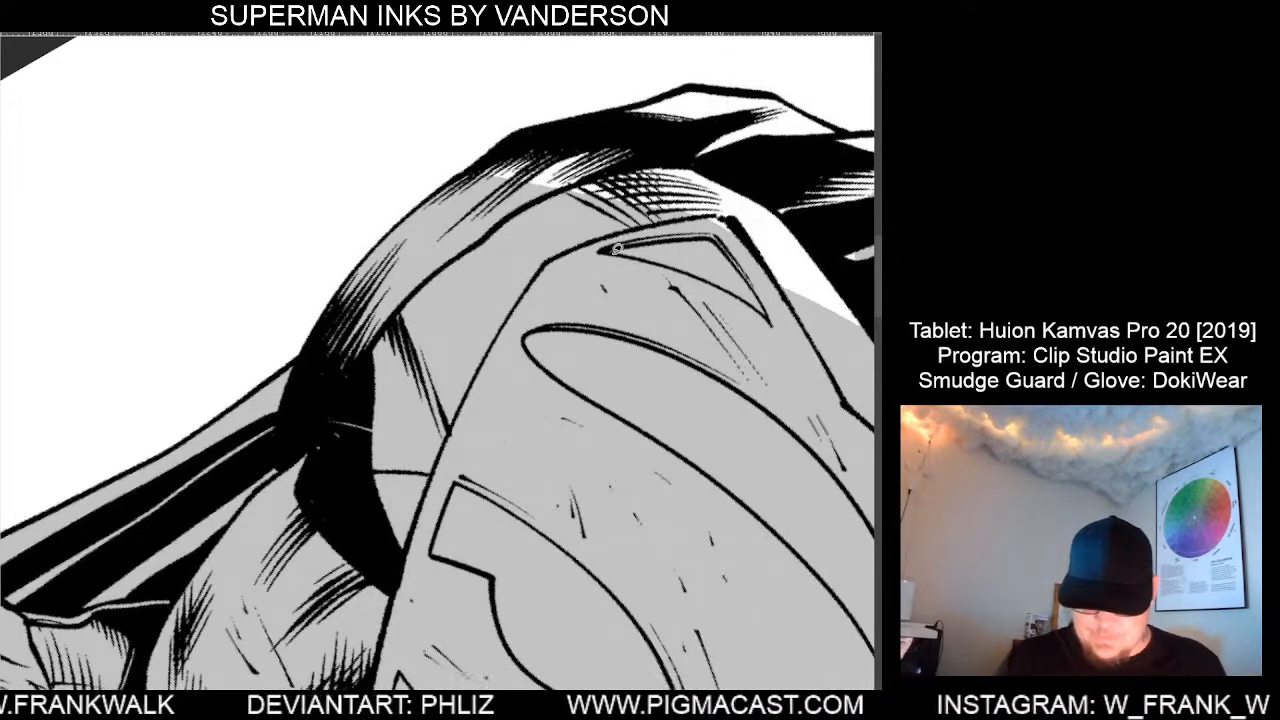
scroll(617, 248, down, 1)
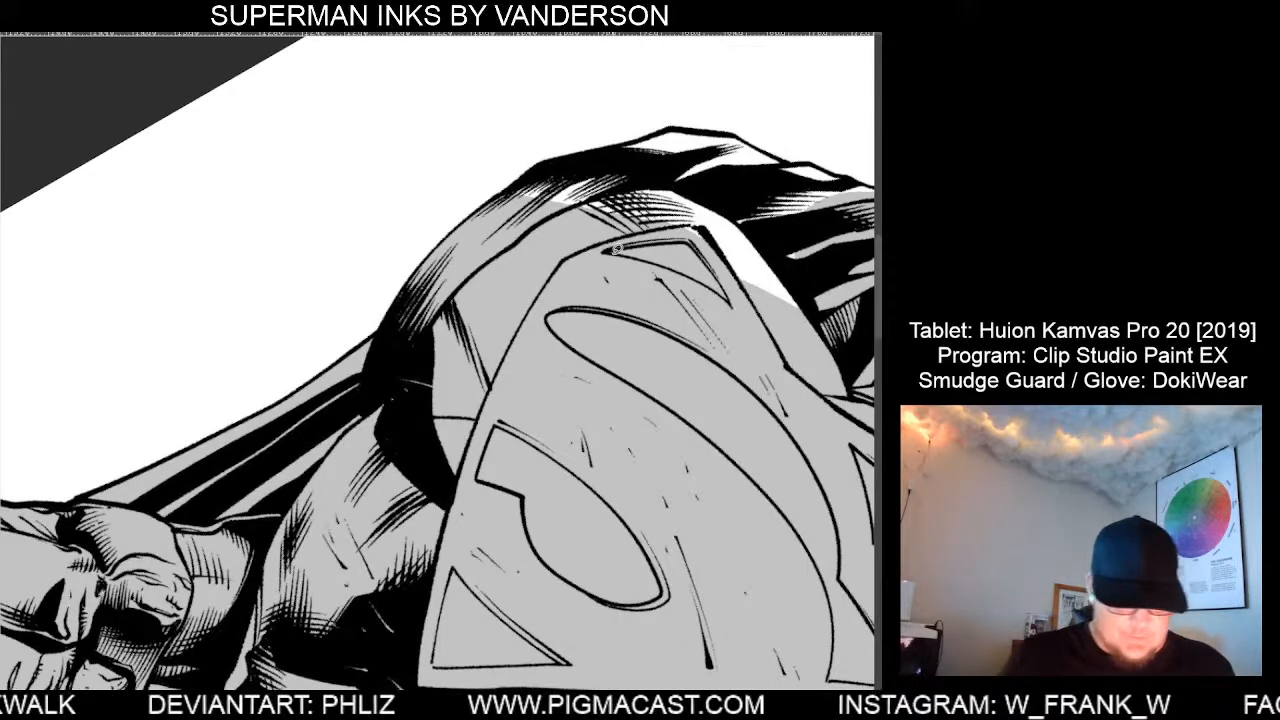
key(minus)
key(minus)
key(minus)
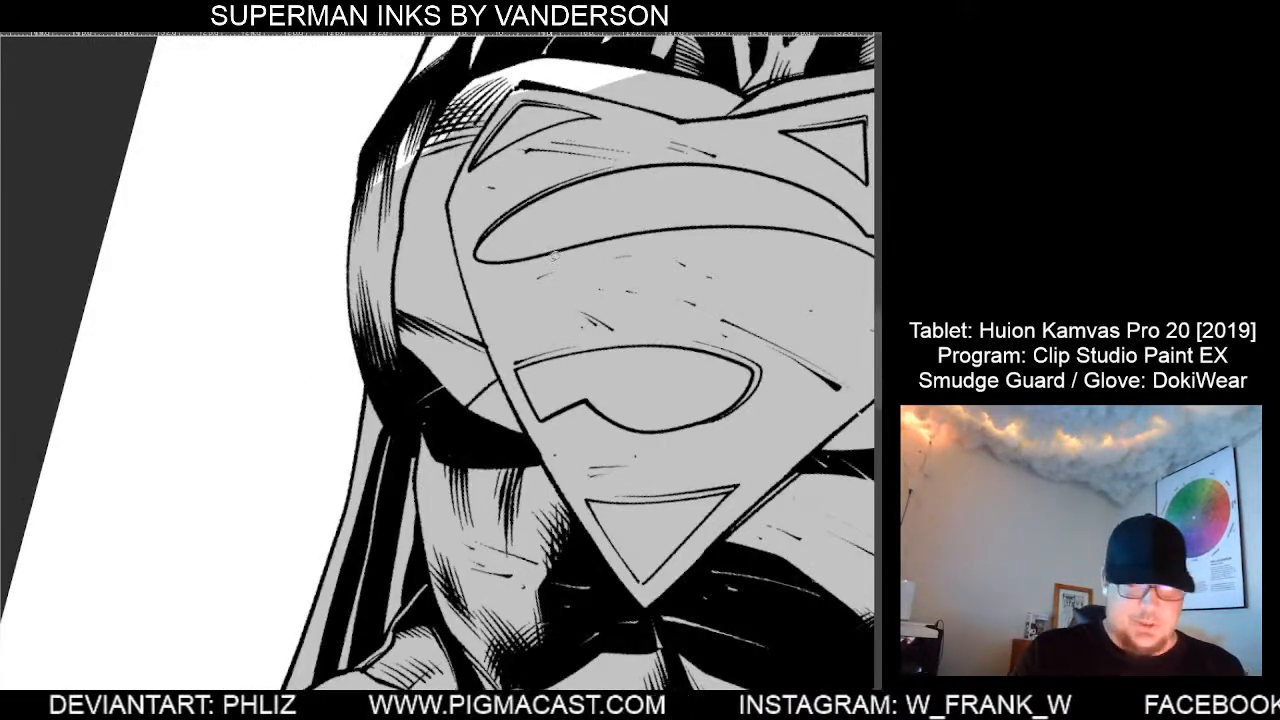
drag(544, 248, 499, 498)
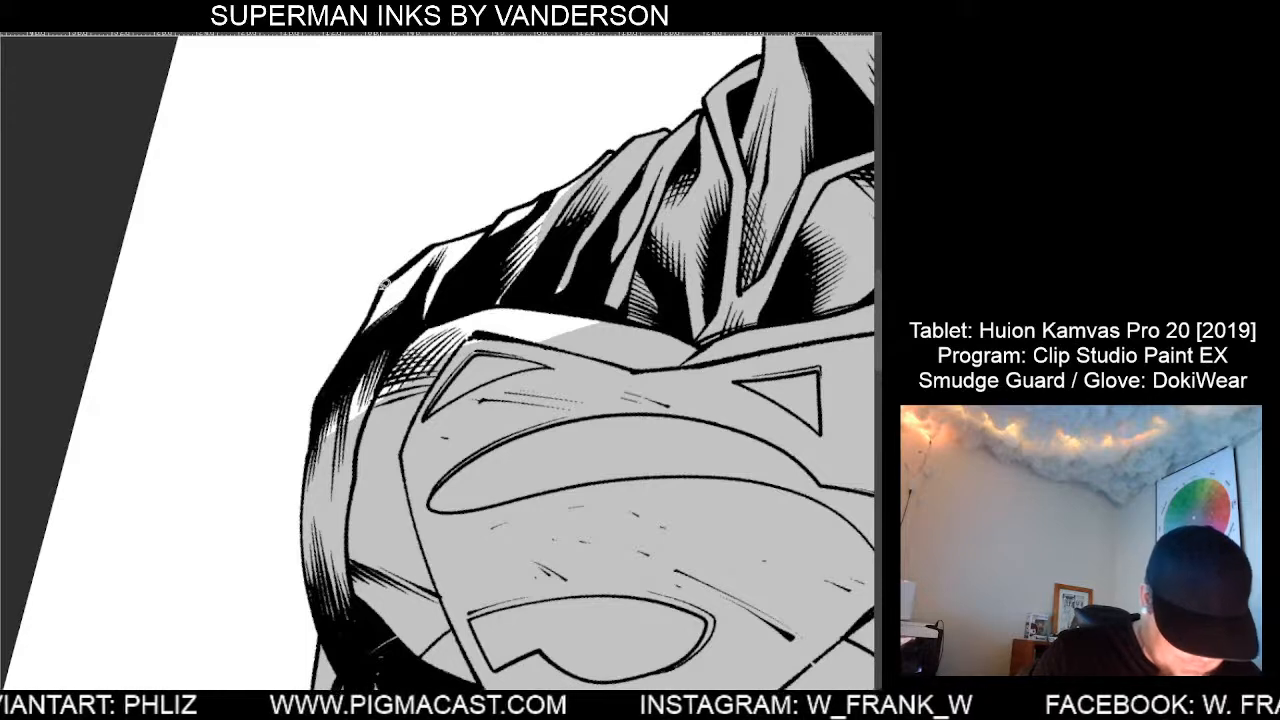
mouse_move(365, 326)
mouse_down()
mouse_move(316, 421)
mouse_move(311, 481)
mouse_move(684, 483)
mouse_move(760, 325)
mouse_move(401, 275)
mouse_up()
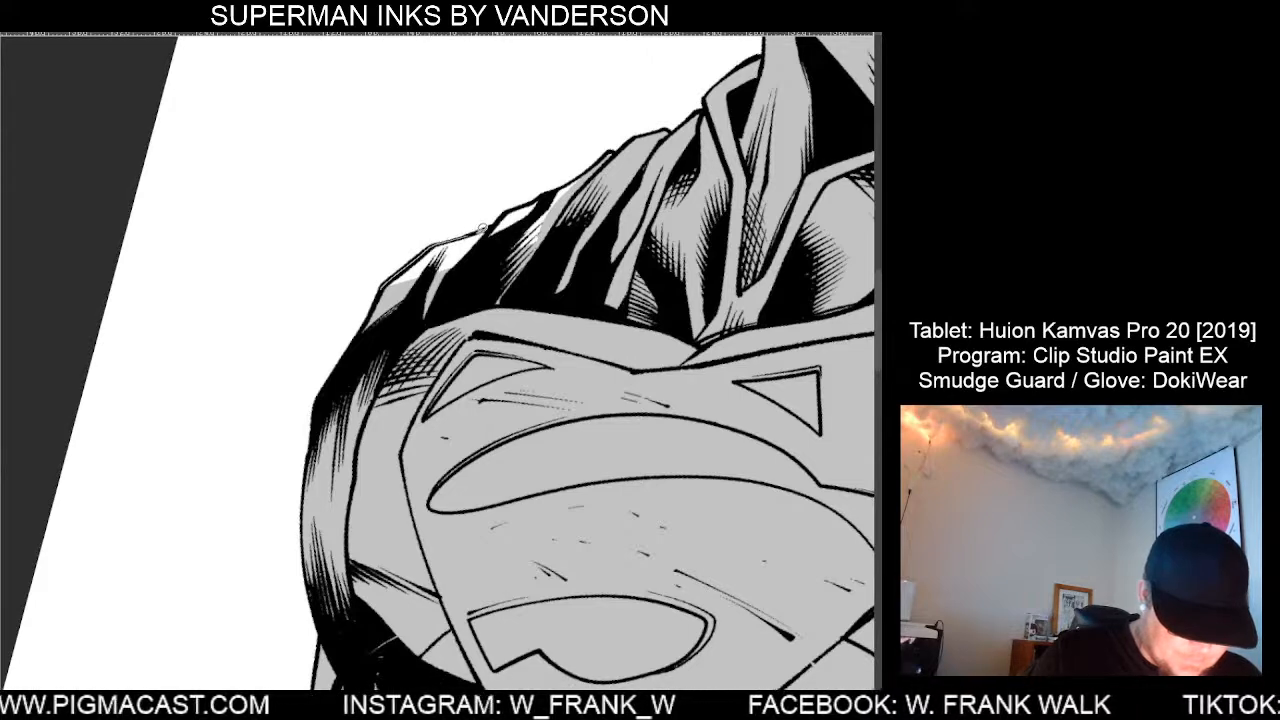
drag(532, 200, 625, 148)
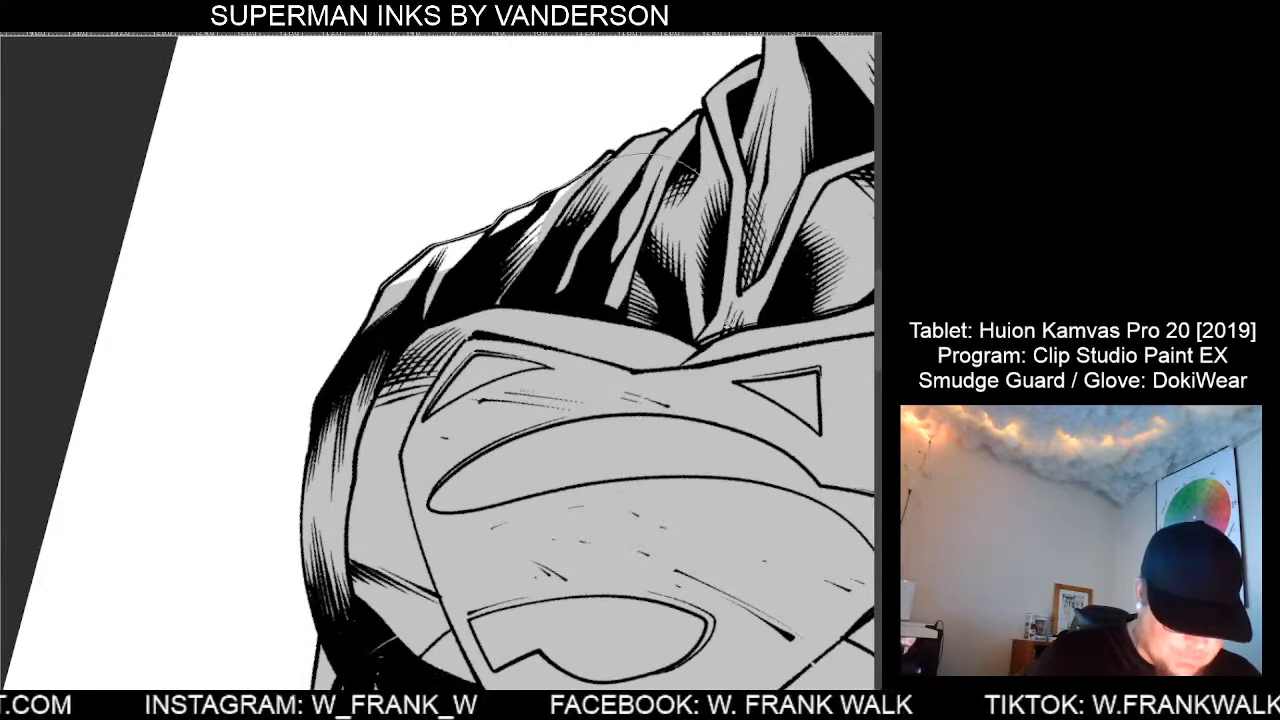
Lasso-fill the remaining white gaps on the chest beside the S-shield and on the inner upper arm with flat grey.
scroll(747, 581, down, 2)
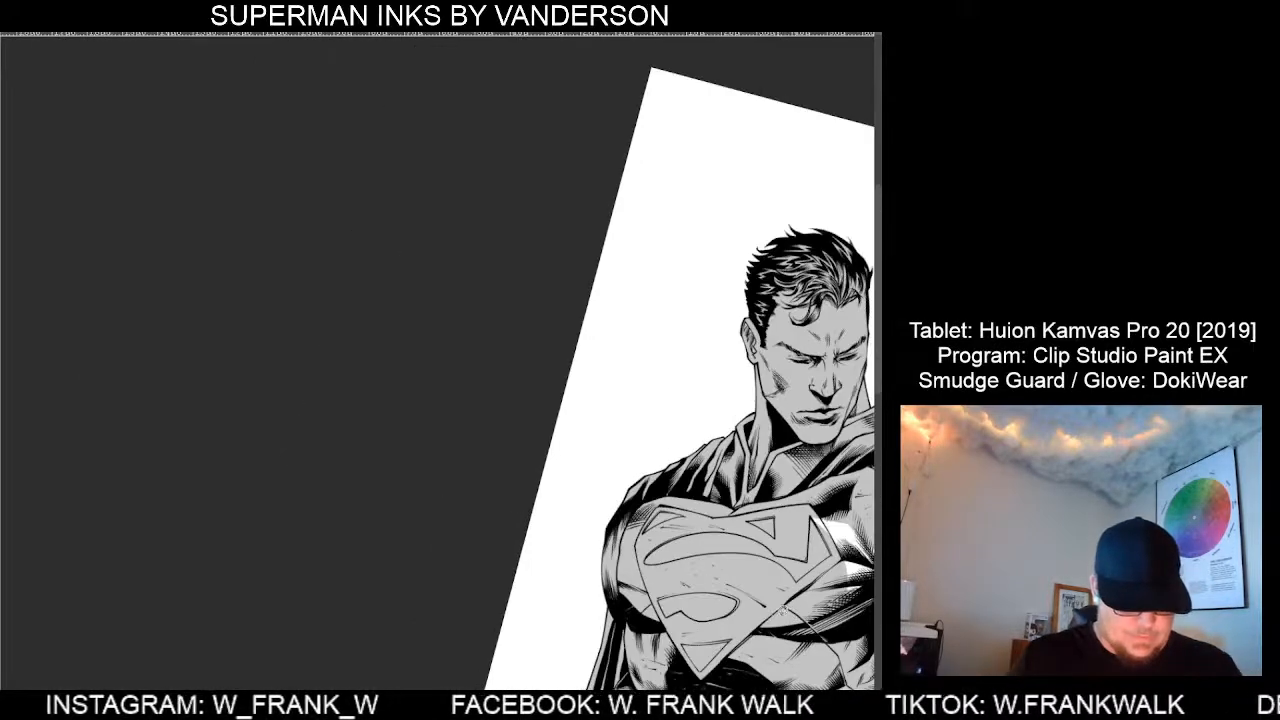
mouse_move(796, 594)
mouse_down()
mouse_move(620, 453)
mouse_move(389, 385)
mouse_up()
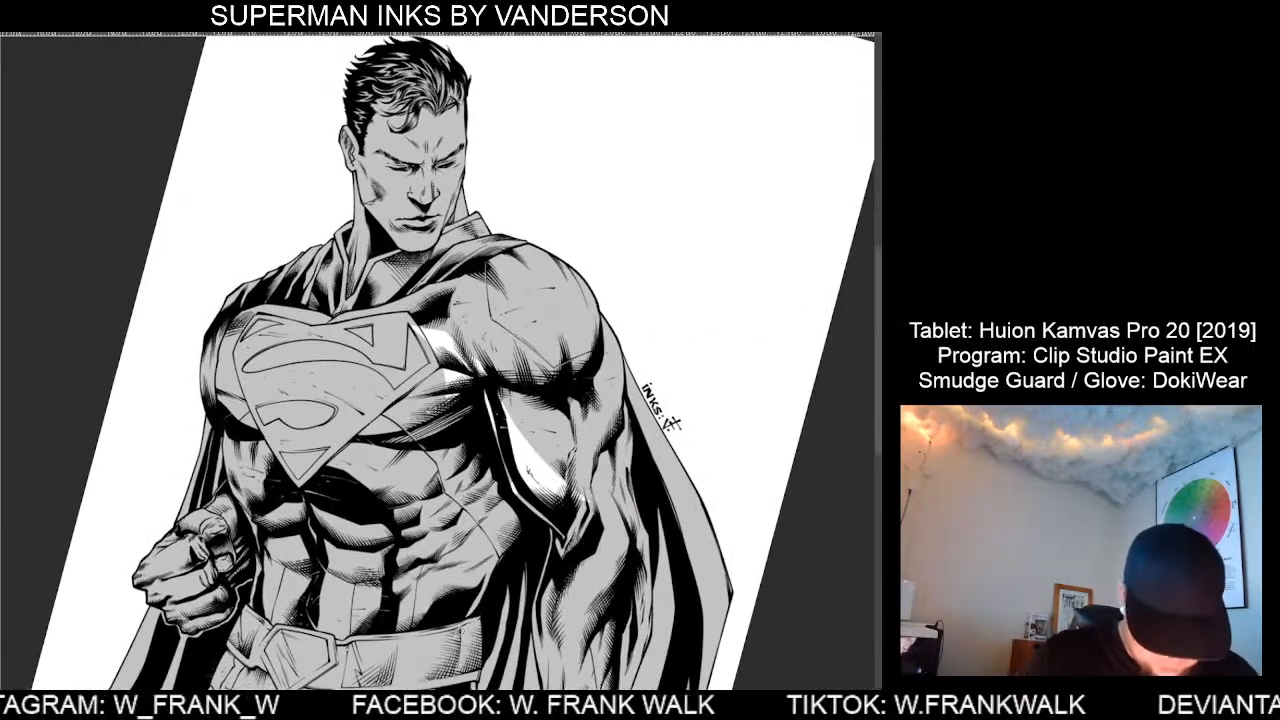
mouse_move(458, 634)
mouse_down()
mouse_move(587, 598)
mouse_move(642, 454)
mouse_move(422, 269)
mouse_move(367, 616)
mouse_move(420, 630)
mouse_up()
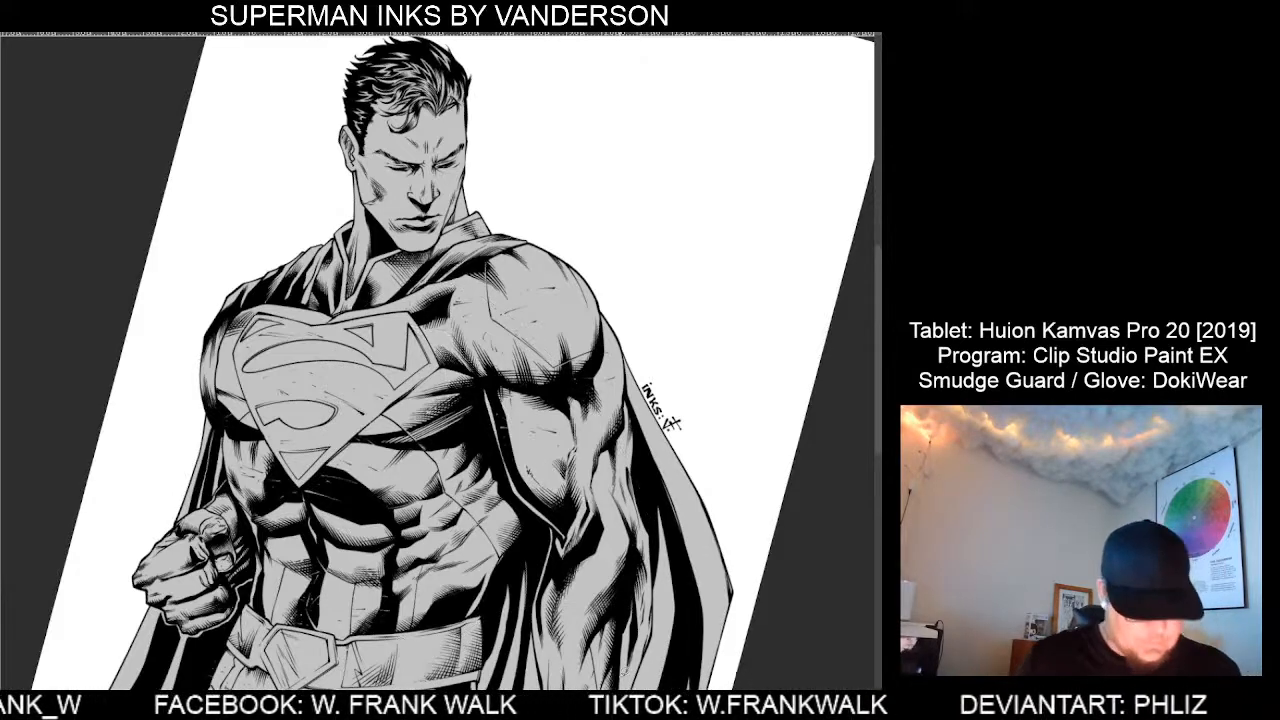
key(minus)
key(minus)
key(asciicircum)
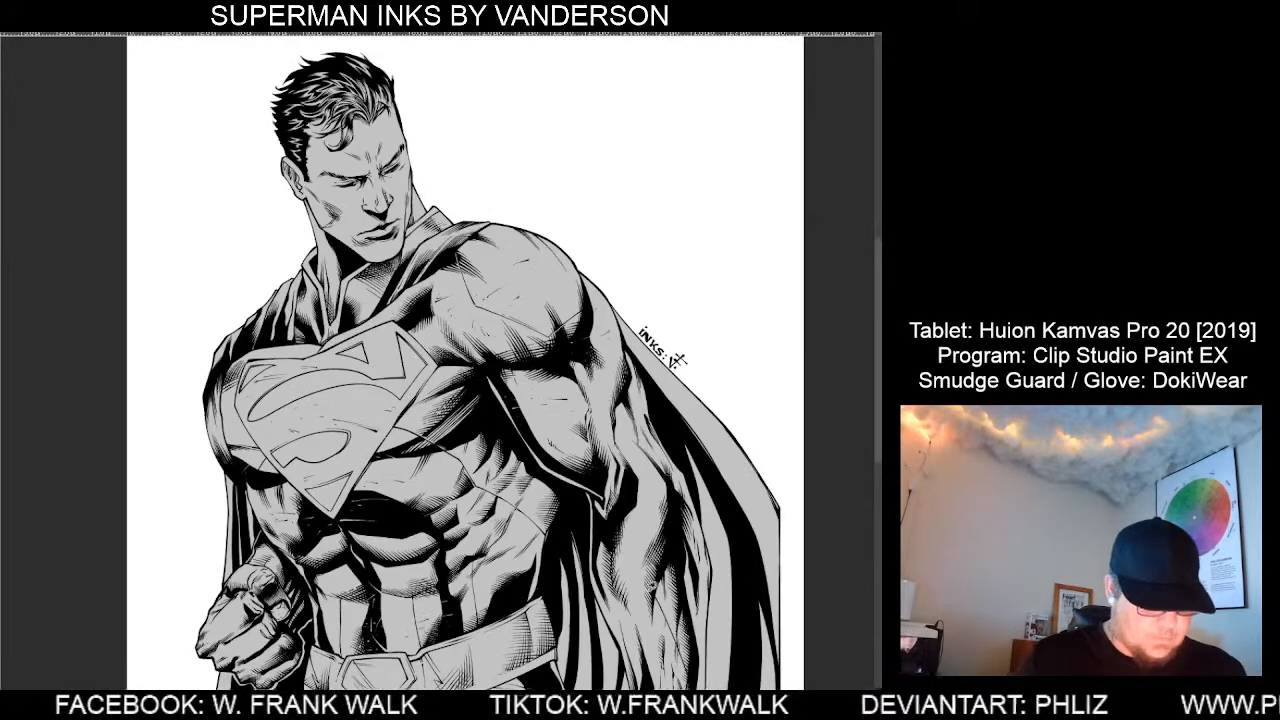
Fill the hair, including the forehead curl, with a flat dark grey separate from the face.
scroll(652, 592, down, 1)
drag(623, 619, 600, 504)
scroll(444, 239, up, 1)
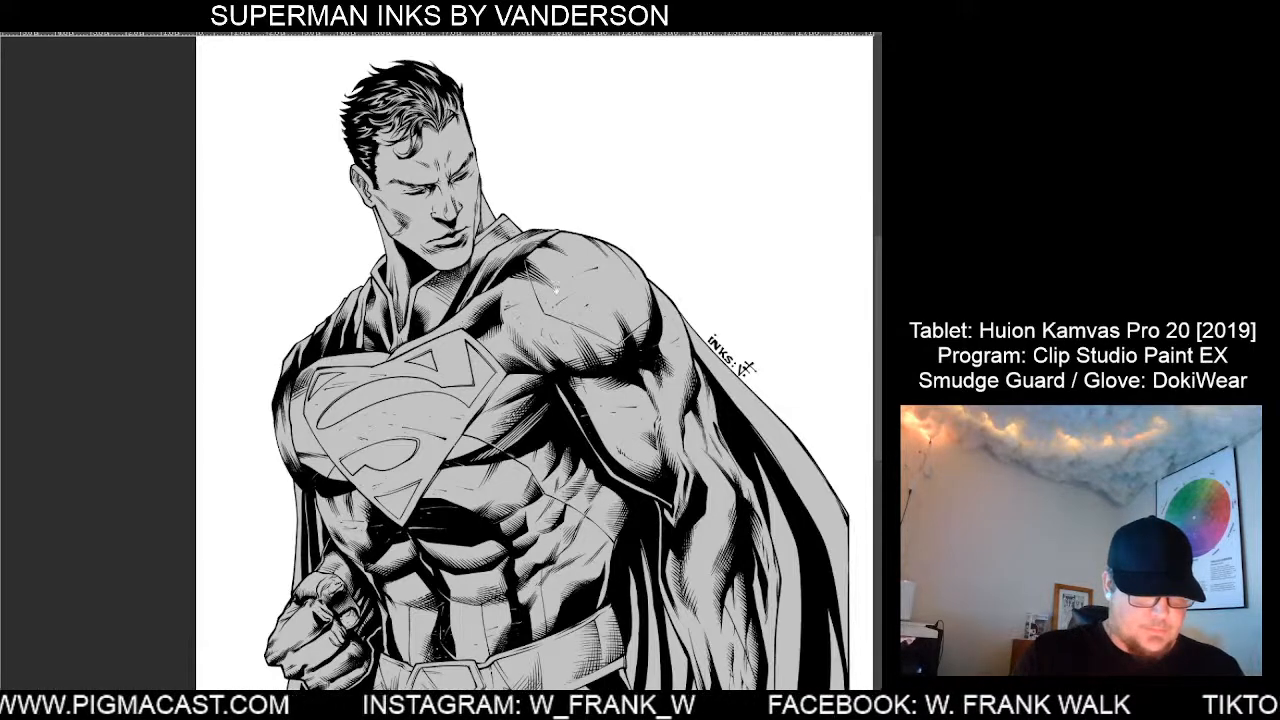
drag(462, 179, 488, 313)
scroll(447, 272, up, 2)
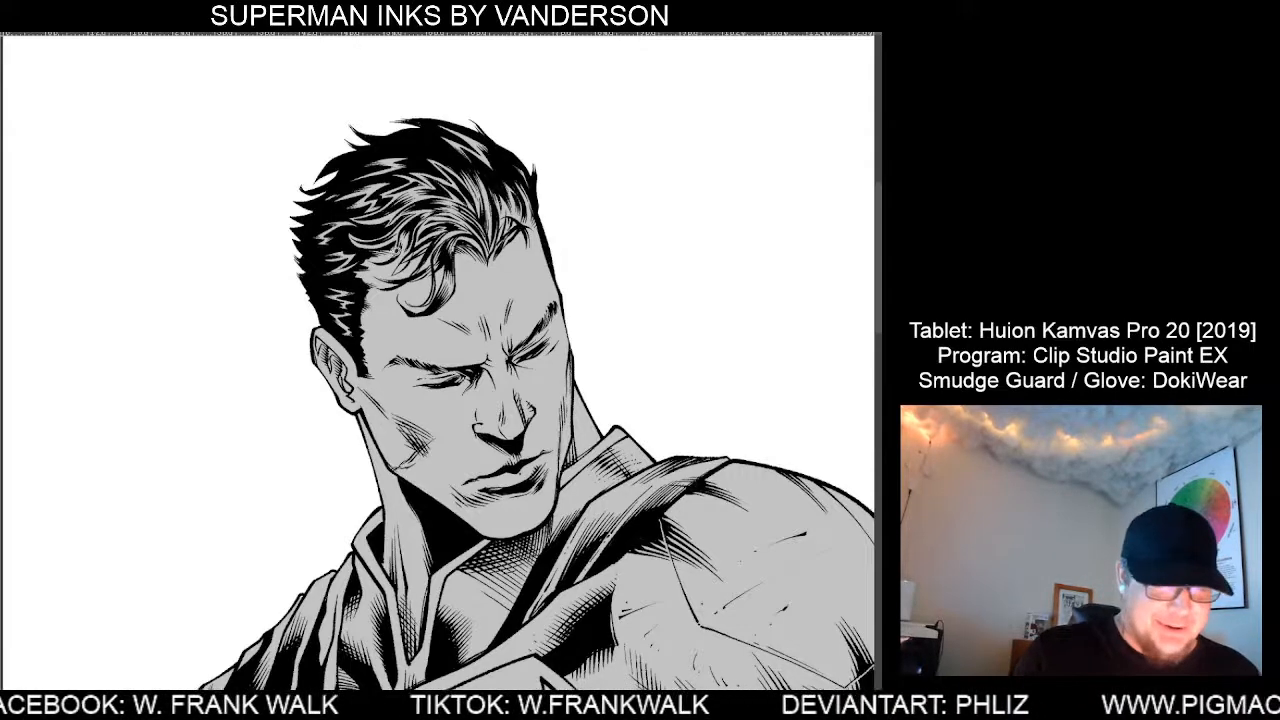
scroll(392, 248, up, 2)
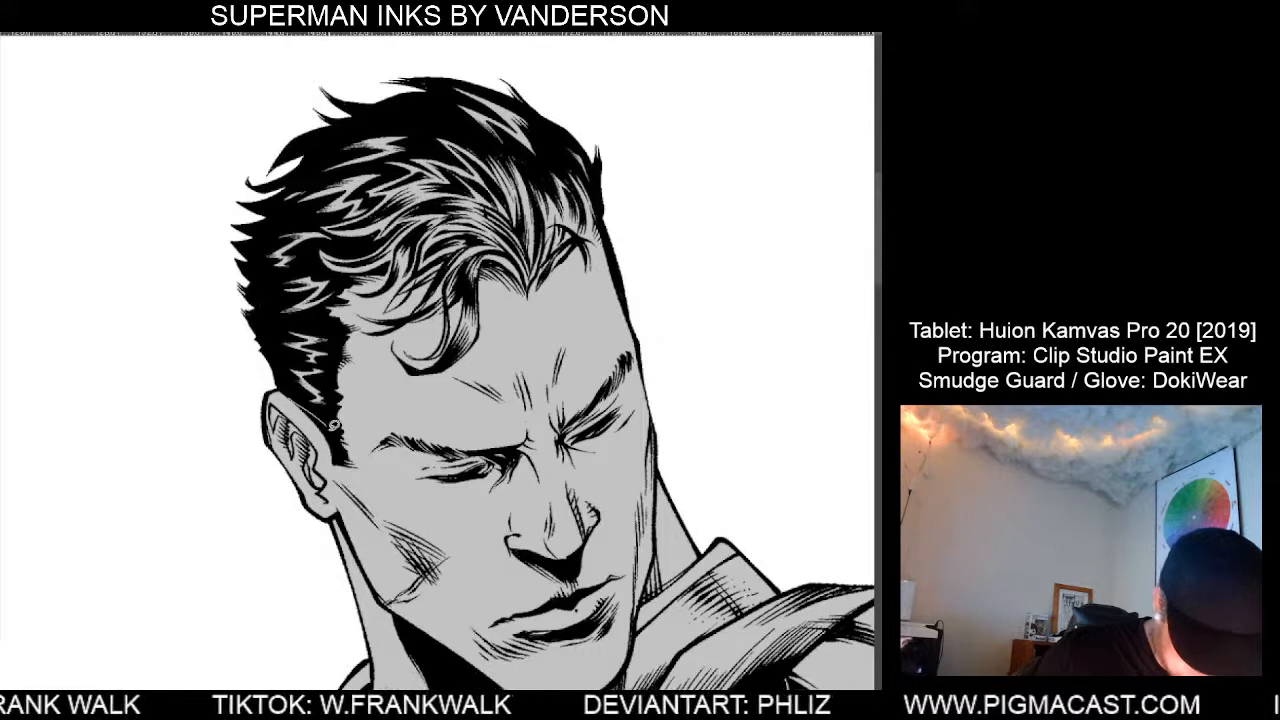
mouse_move(333, 436)
mouse_down()
mouse_move(344, 336)
mouse_move(334, 294)
mouse_move(392, 264)
mouse_move(388, 284)
mouse_move(414, 258)
mouse_move(404, 288)
mouse_move(440, 274)
mouse_move(414, 316)
mouse_move(468, 298)
mouse_move(456, 356)
mouse_move(492, 263)
mouse_move(532, 292)
mouse_move(603, 207)
mouse_move(588, 152)
mouse_move(484, 86)
mouse_move(336, 134)
mouse_move(274, 210)
mouse_move(266, 263)
mouse_move(330, 435)
mouse_up()
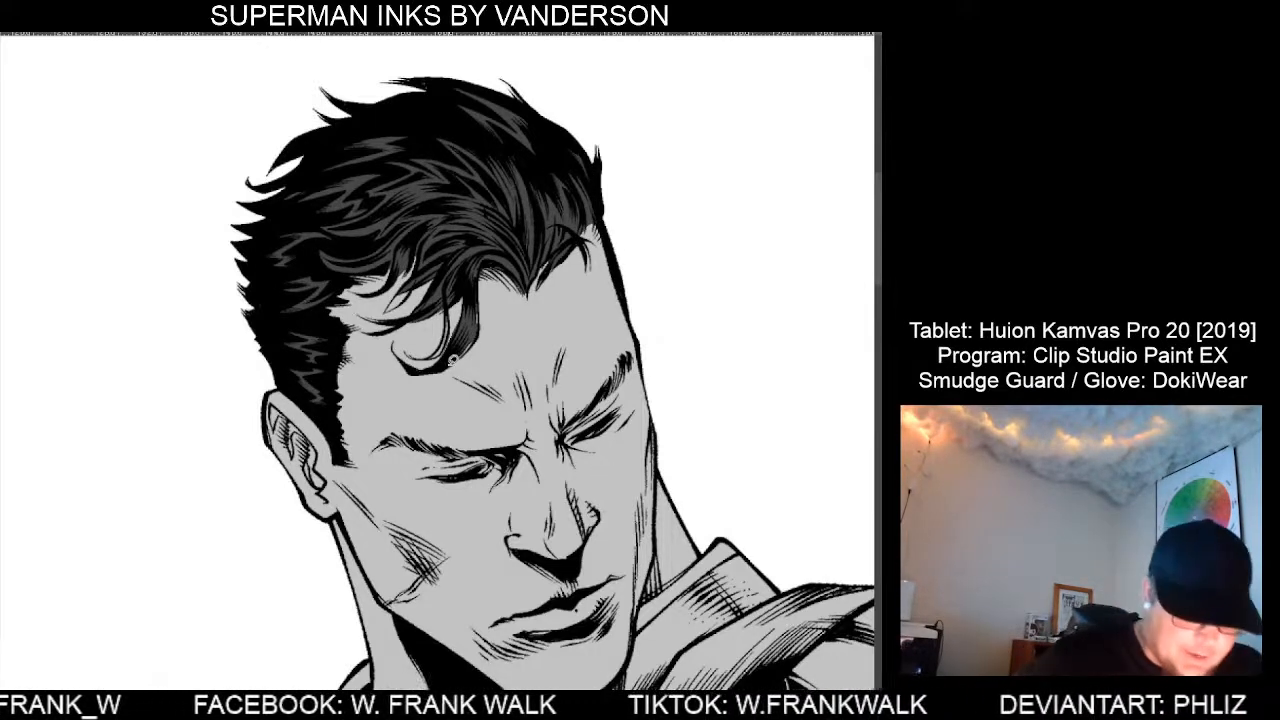
Examine the filled figure from the dark hair down to the belt, trunks, legs and lower edge of the cape.
scroll(477, 305, up, 1)
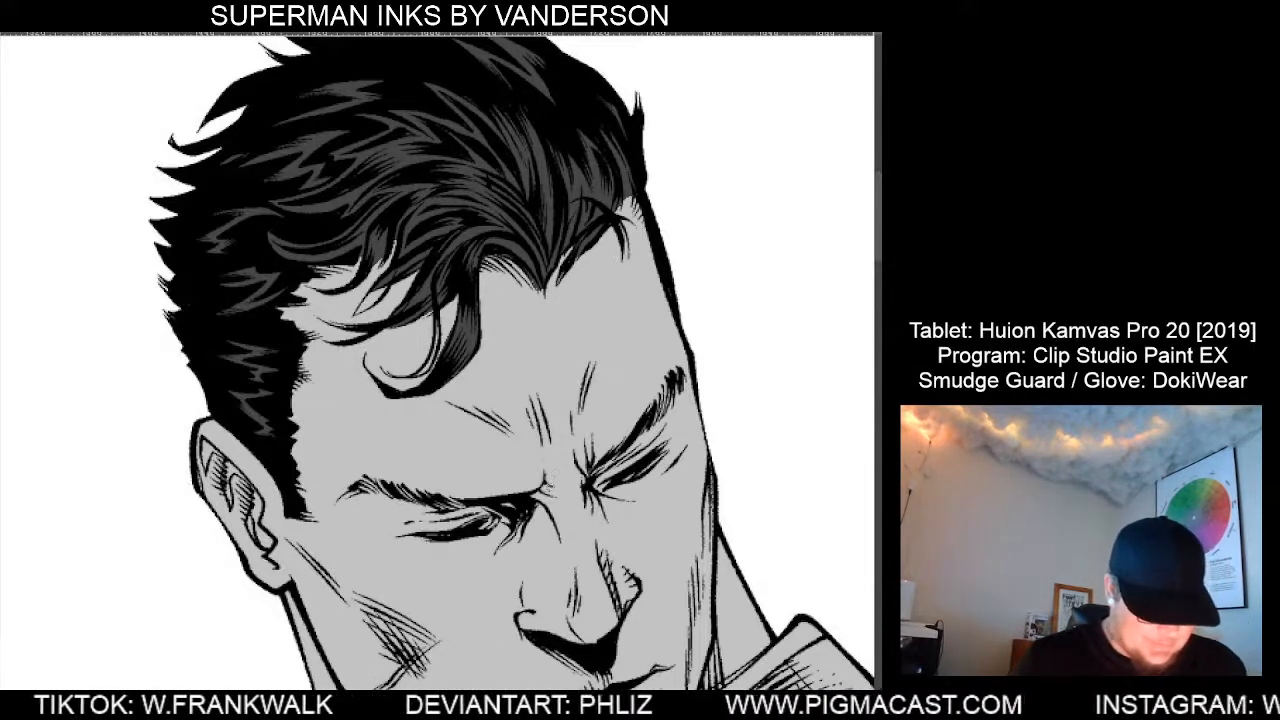
scroll(555, 542, down, 2)
scroll(600, 568, down, 3)
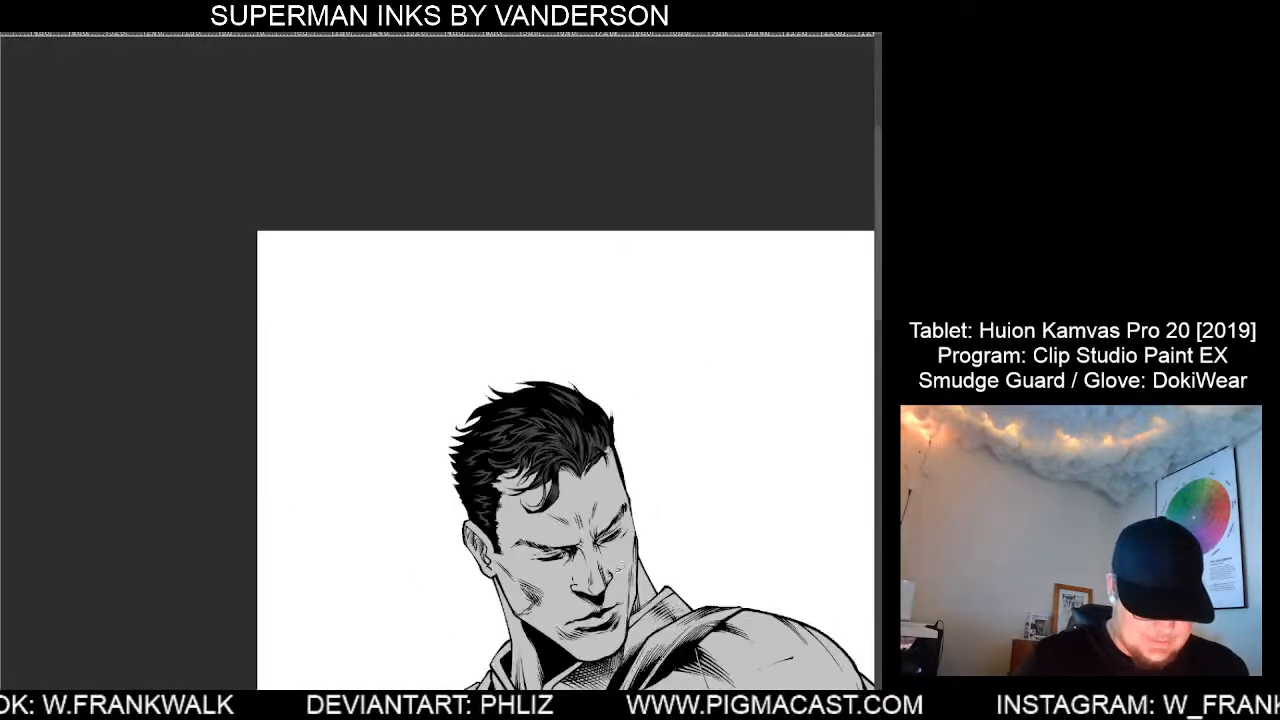
drag(682, 562, 631, 290)
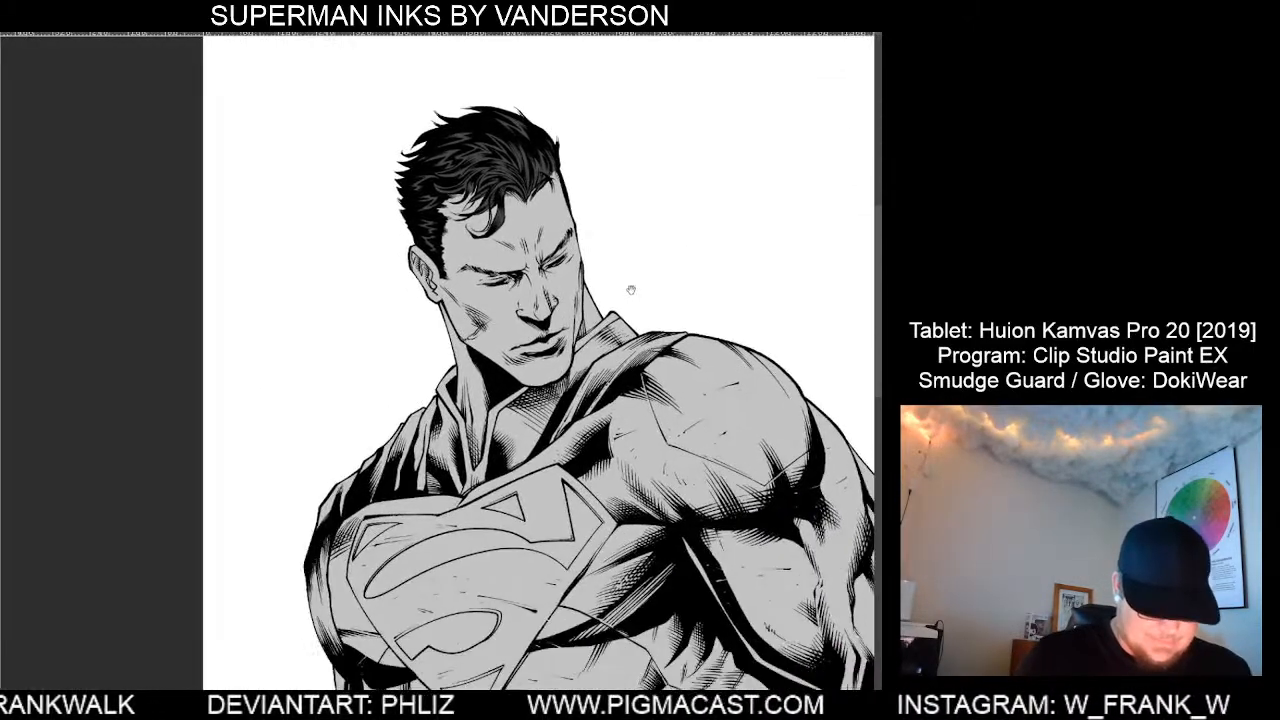
drag(656, 512, 590, 398)
scroll(682, 562, down, 1)
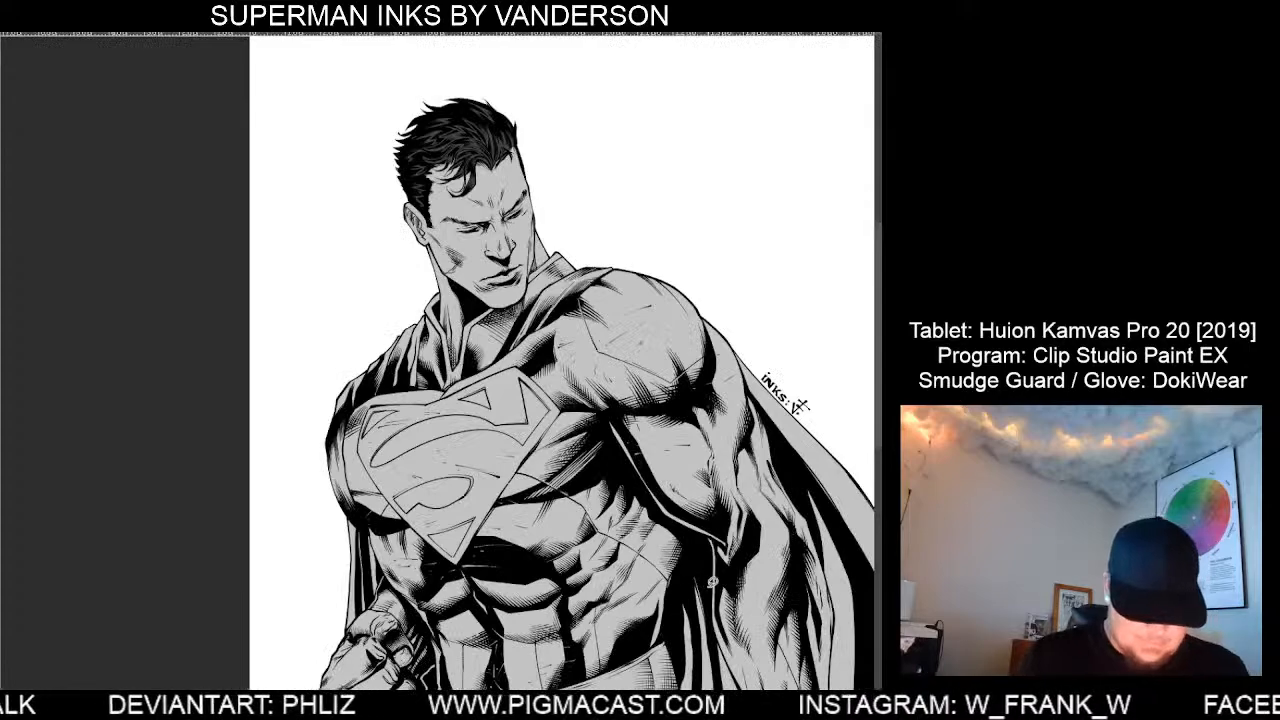
drag(727, 577, 625, 394)
drag(660, 563, 666, 530)
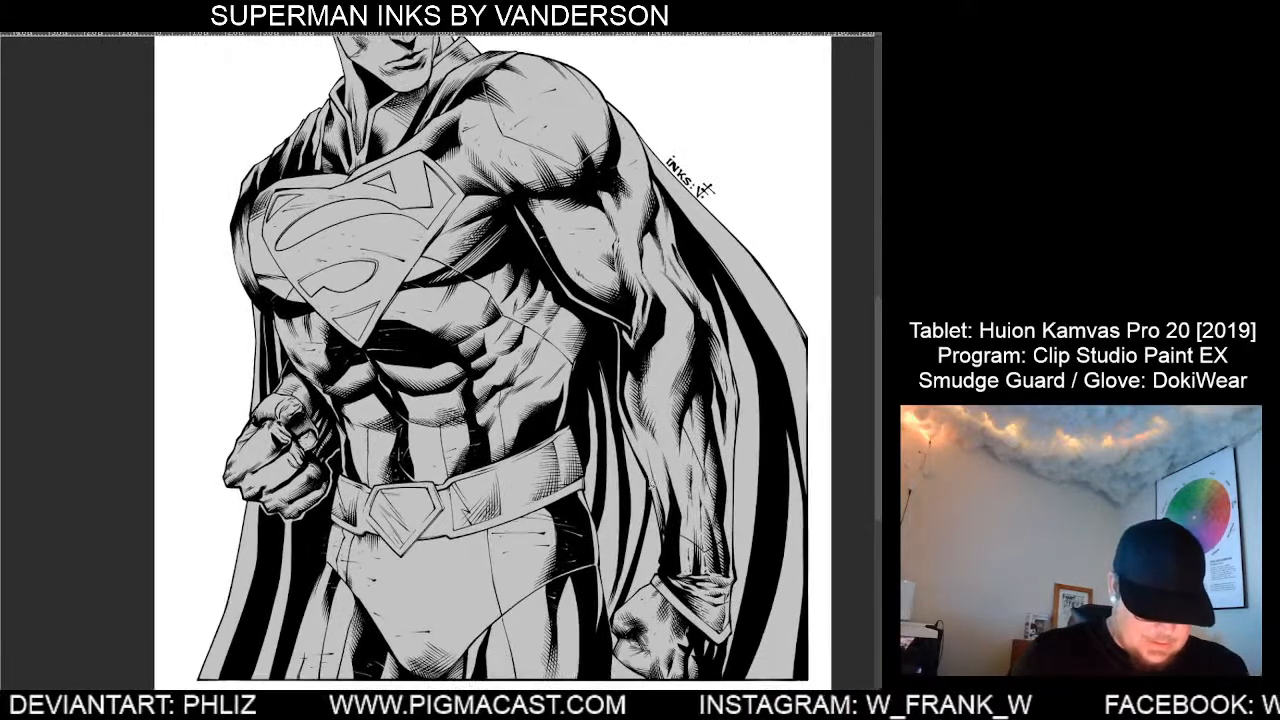
scroll(676, 557, down, 1)
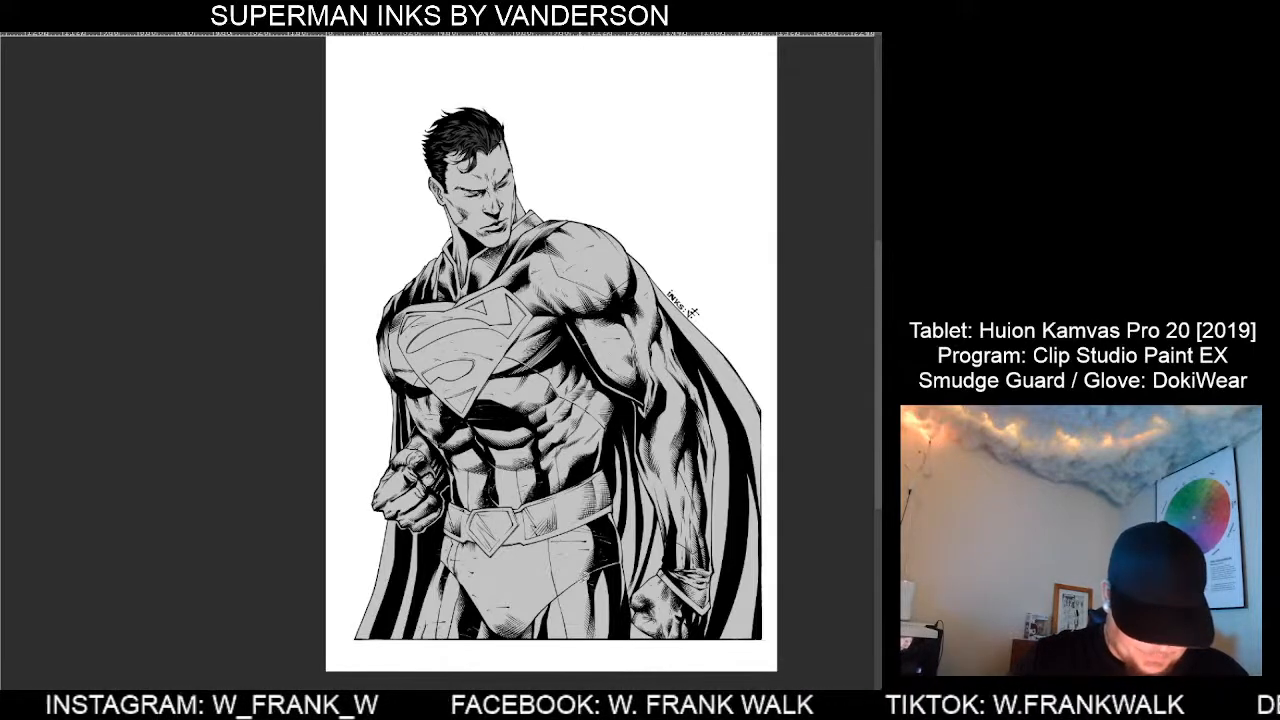
scroll(571, 447, up, 1)
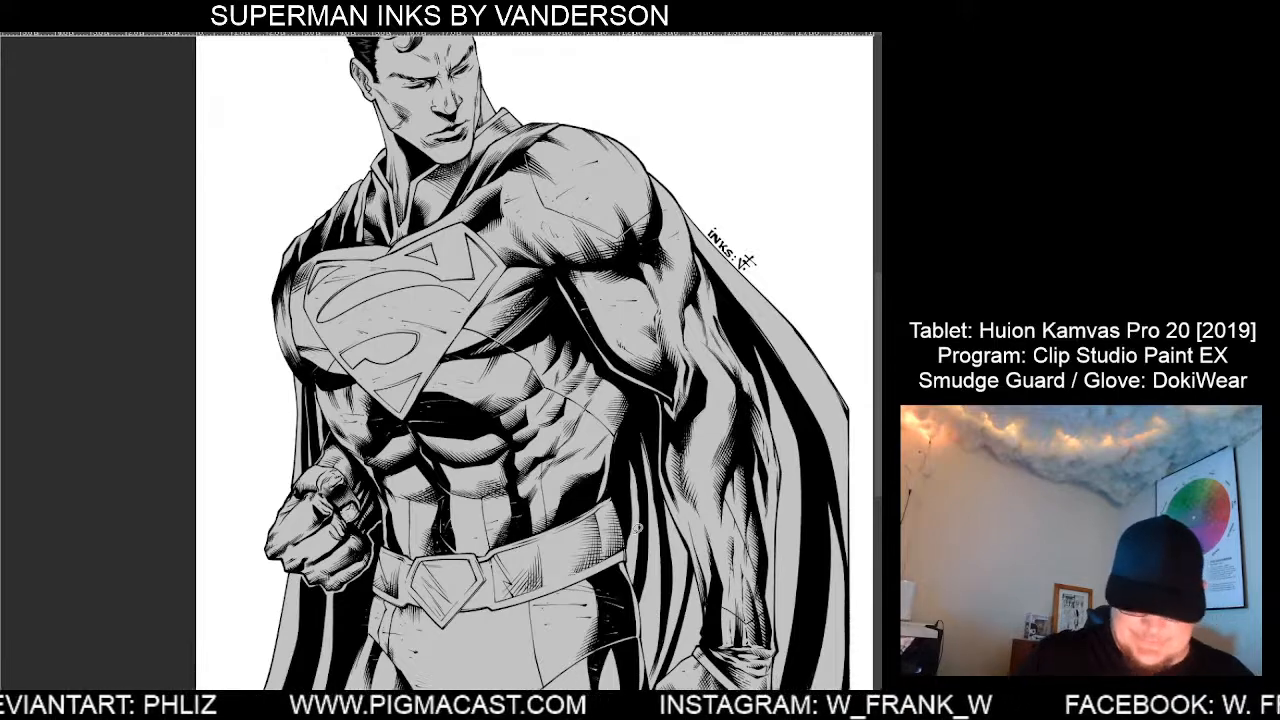
key(ctrl+0)
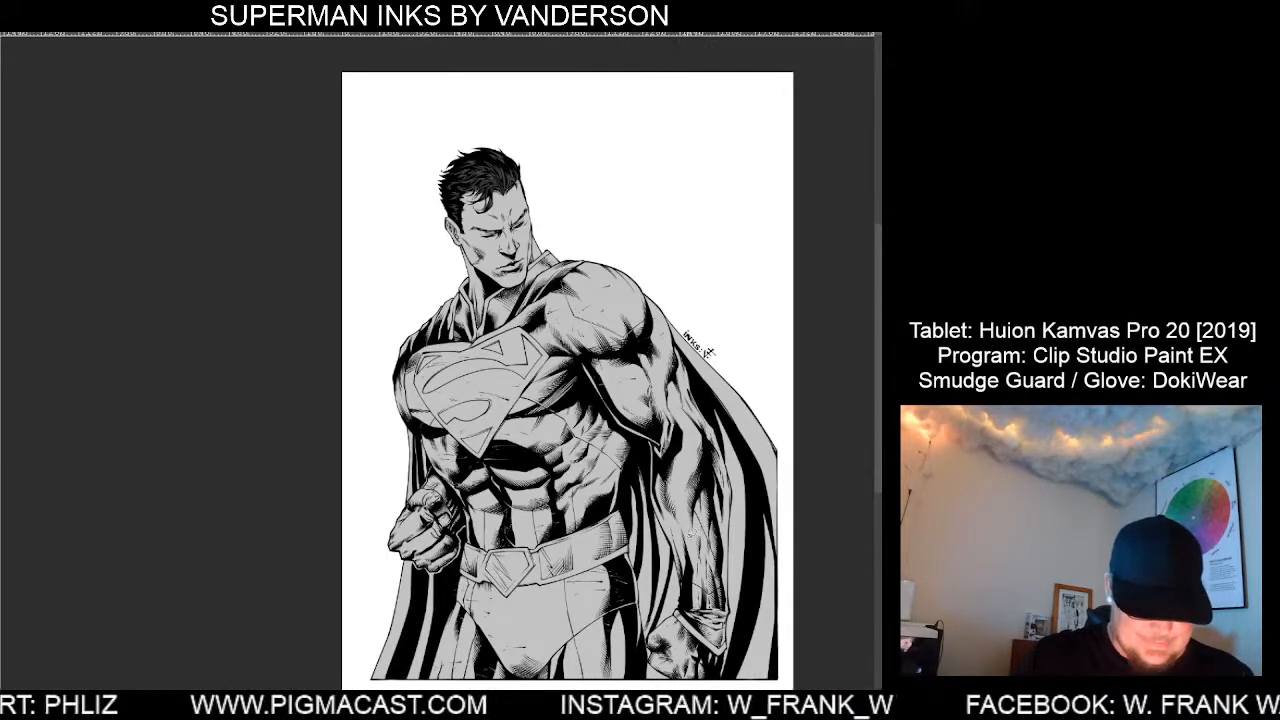
drag(693, 533, 654, 510)
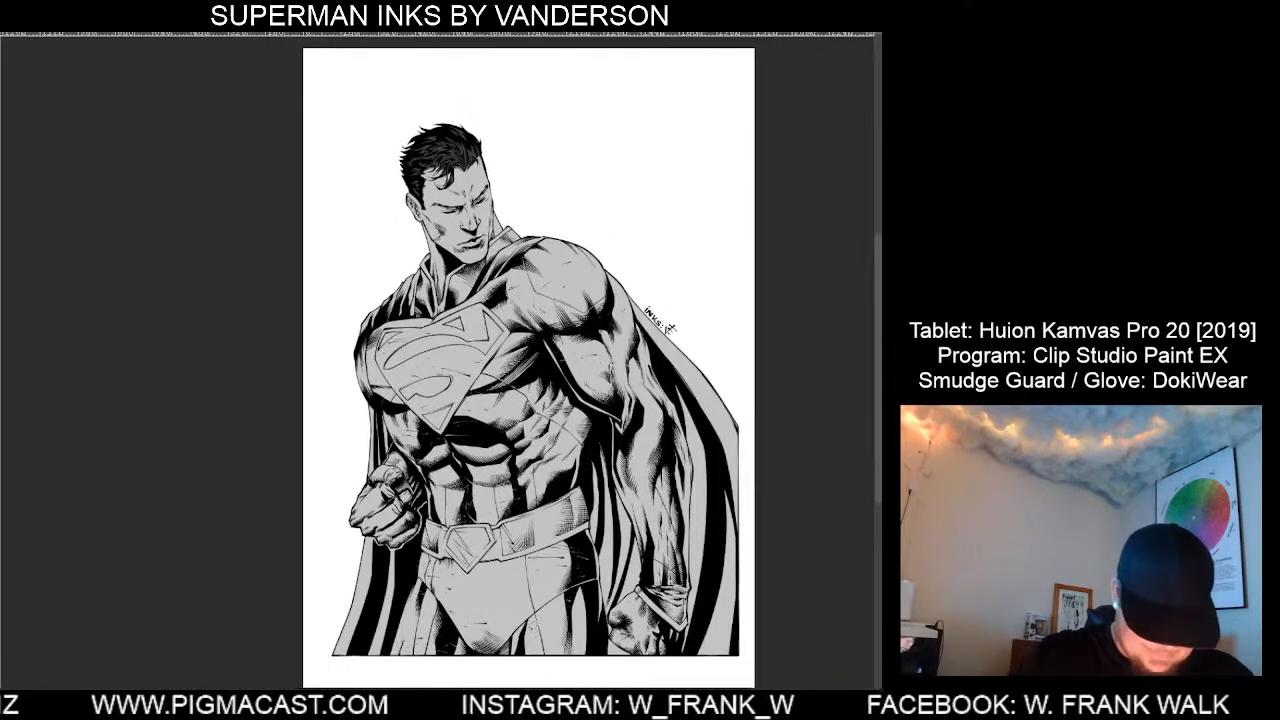
scroll(538, 630, up, 2)
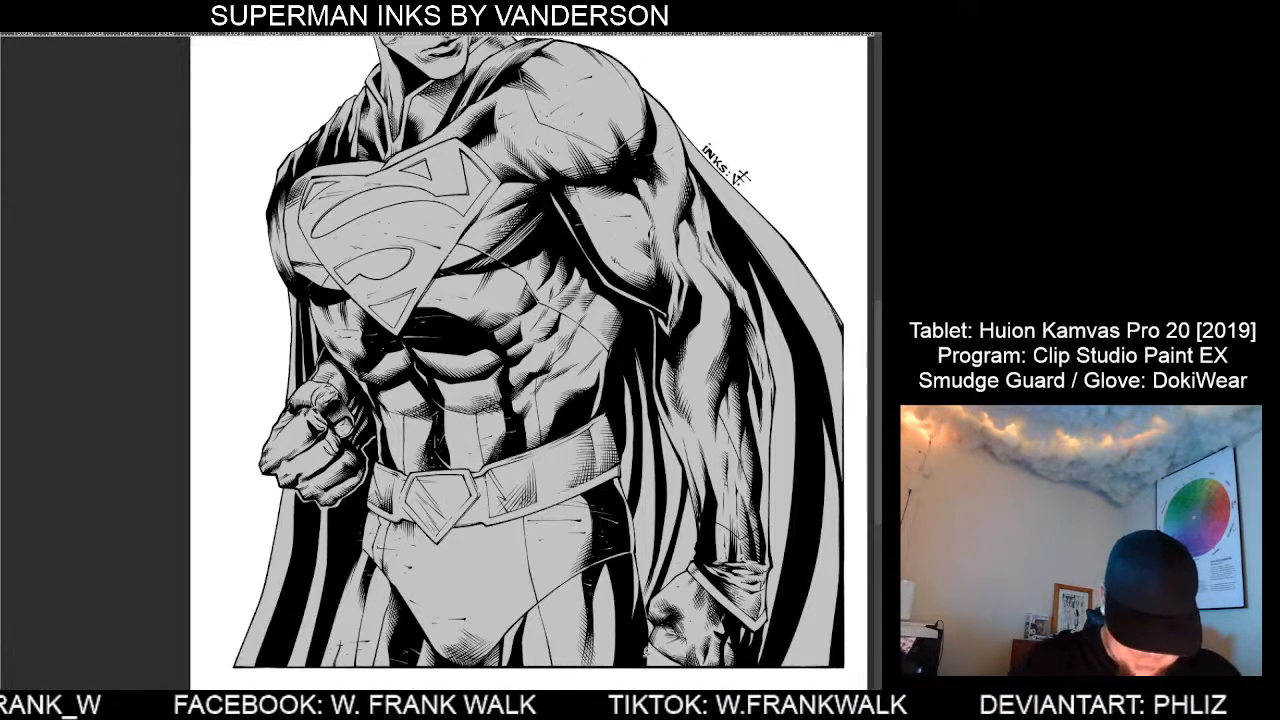
scroll(440, 655, up, 3)
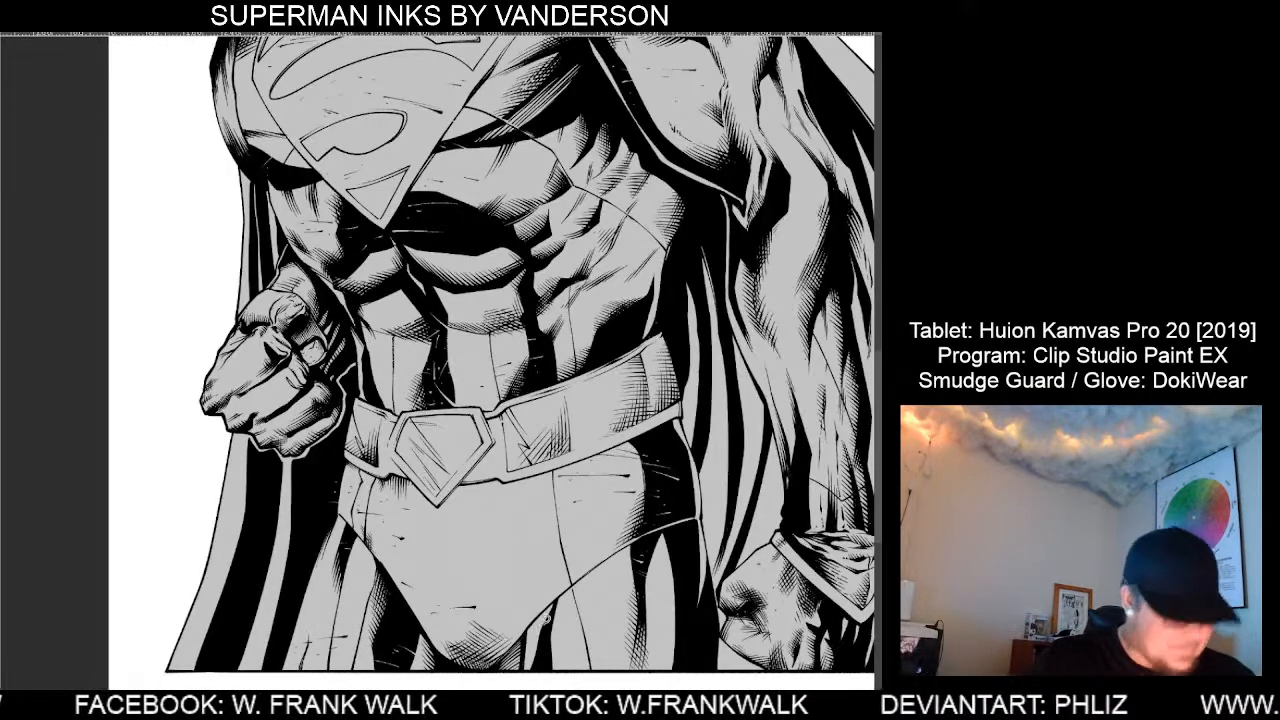
drag(610, 602, 582, 472)
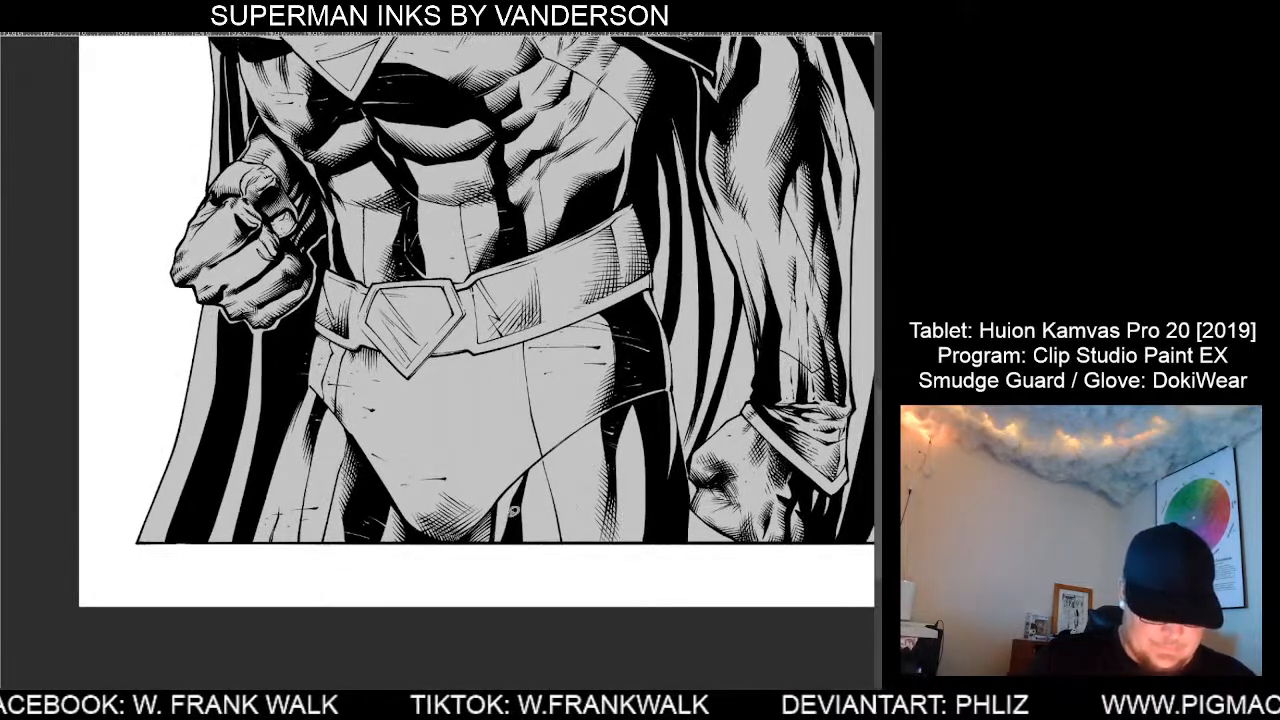
scroll(375, 489, up, 1)
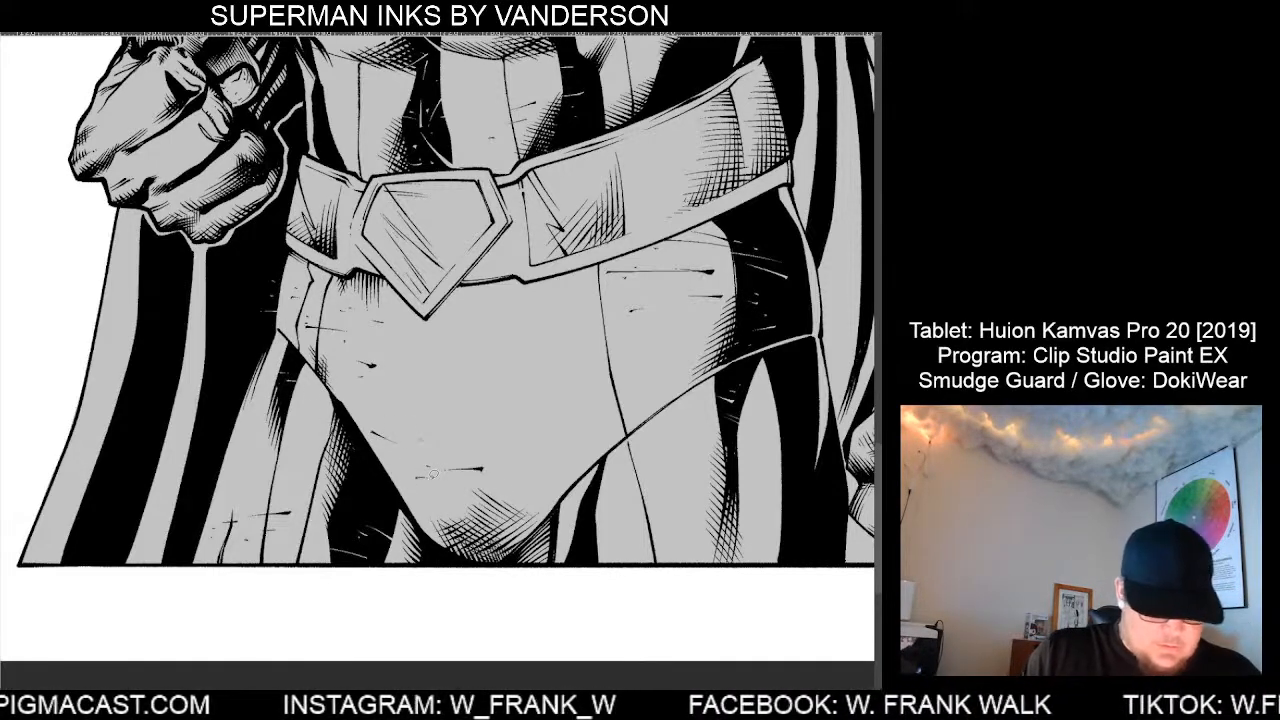
scroll(461, 566, down, 3)
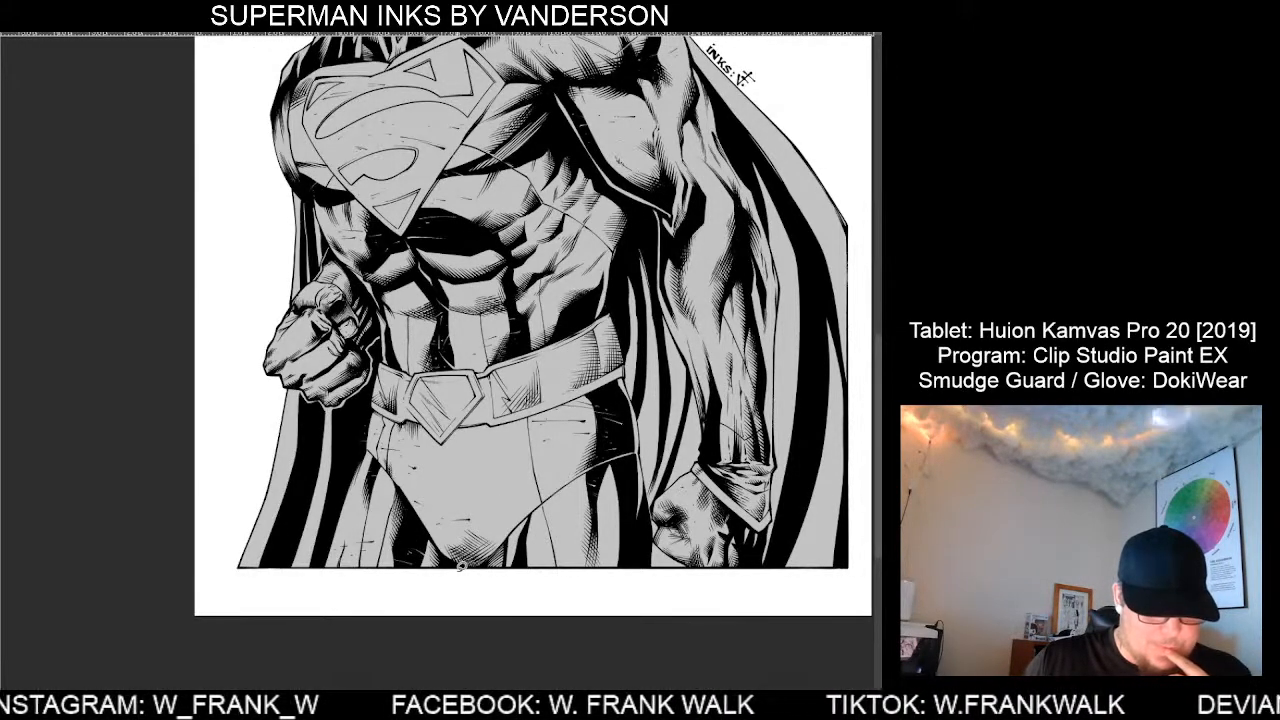
scroll(448, 595, down, 2)
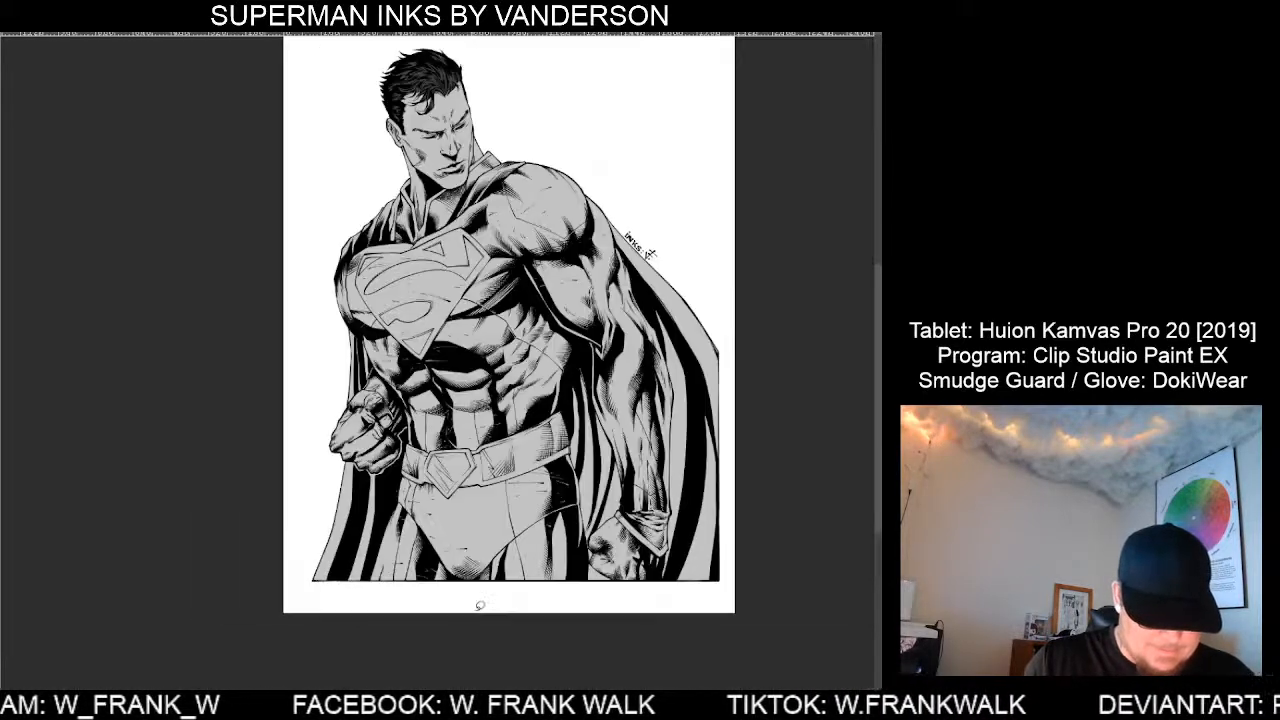
drag(581, 551, 549, 600)
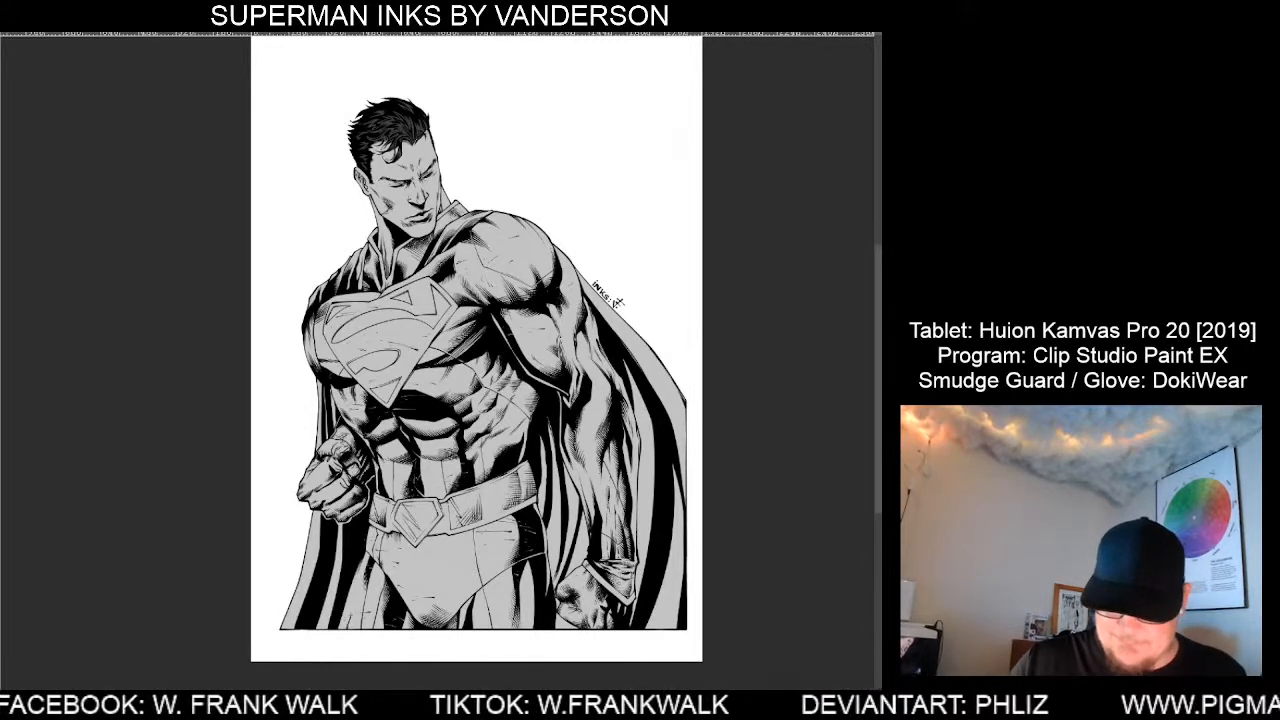
Restore the selection around the whole figure's silhouette and check its edge along the body and cape.
key(ctrl+shift+d)
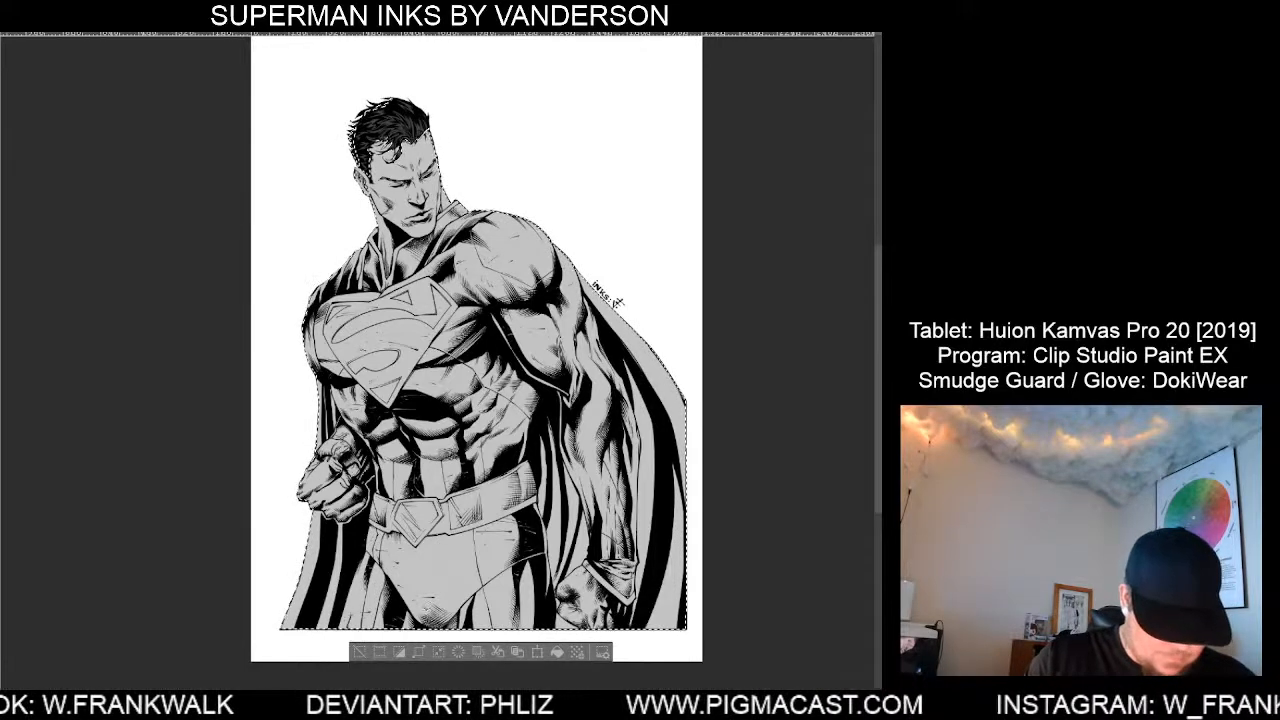
scroll(434, 591, up, 2)
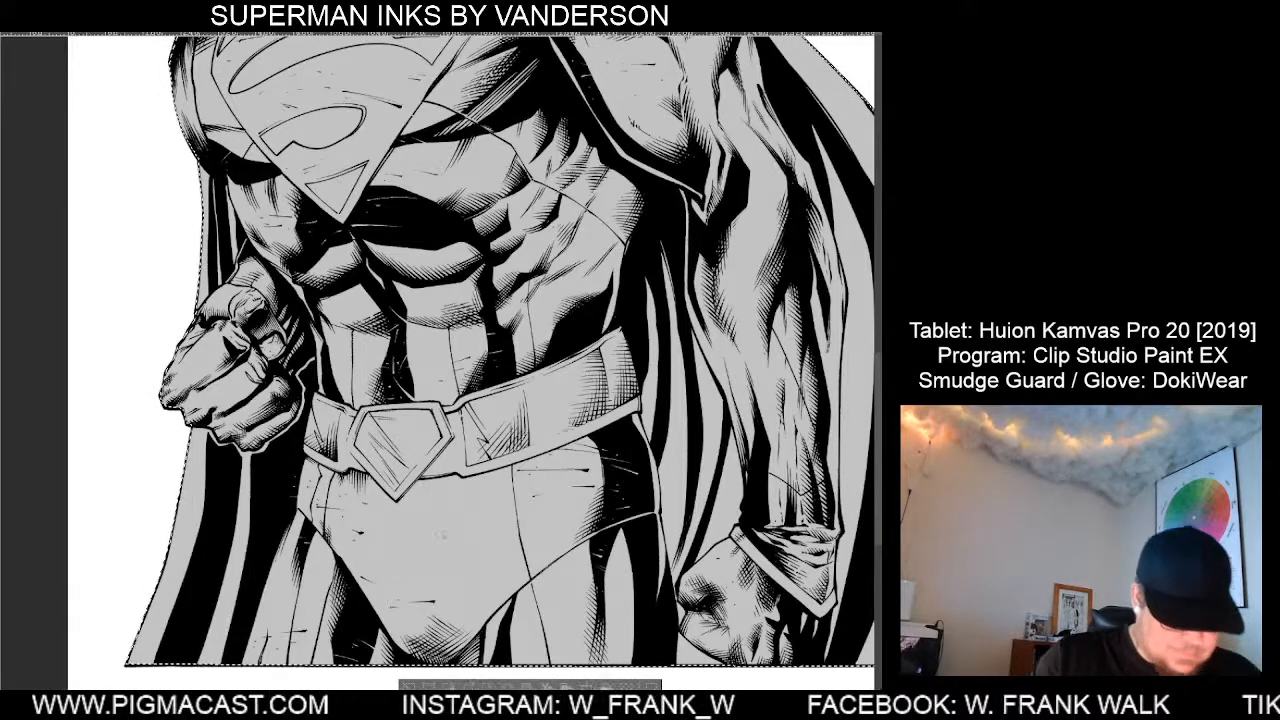
scroll(584, 530, down, 2)
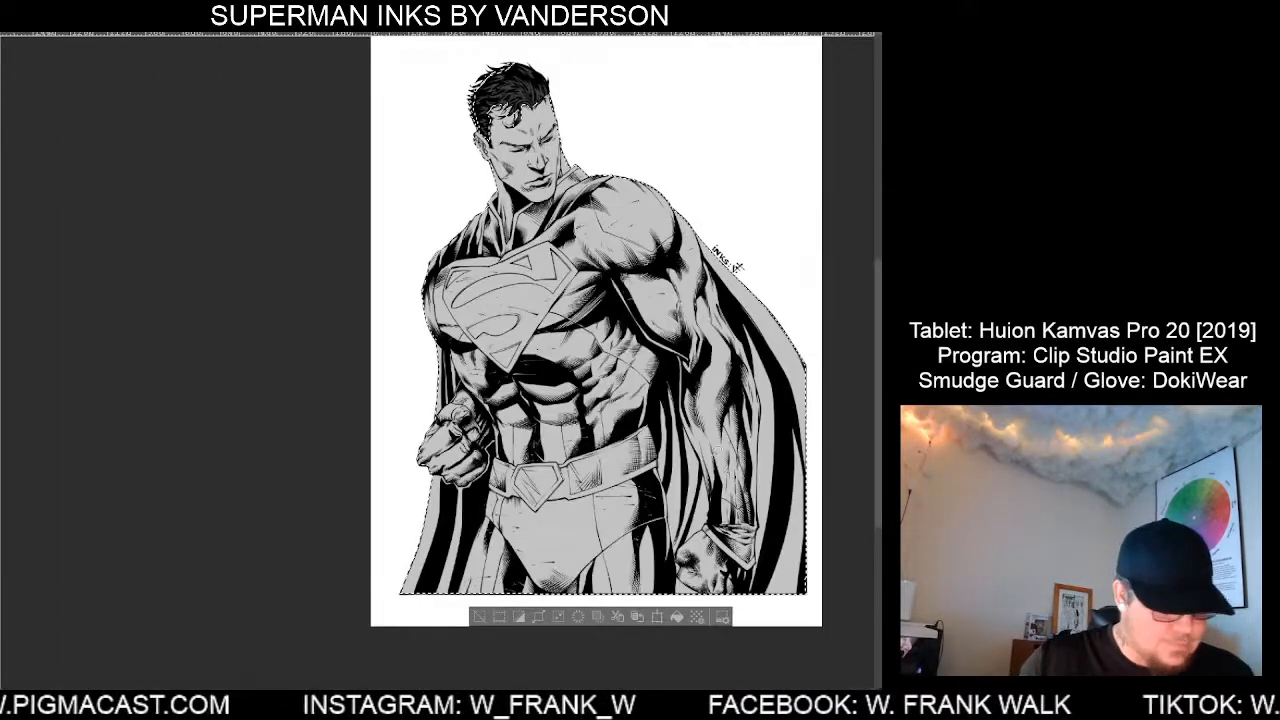
scroll(598, 168, up, 2)
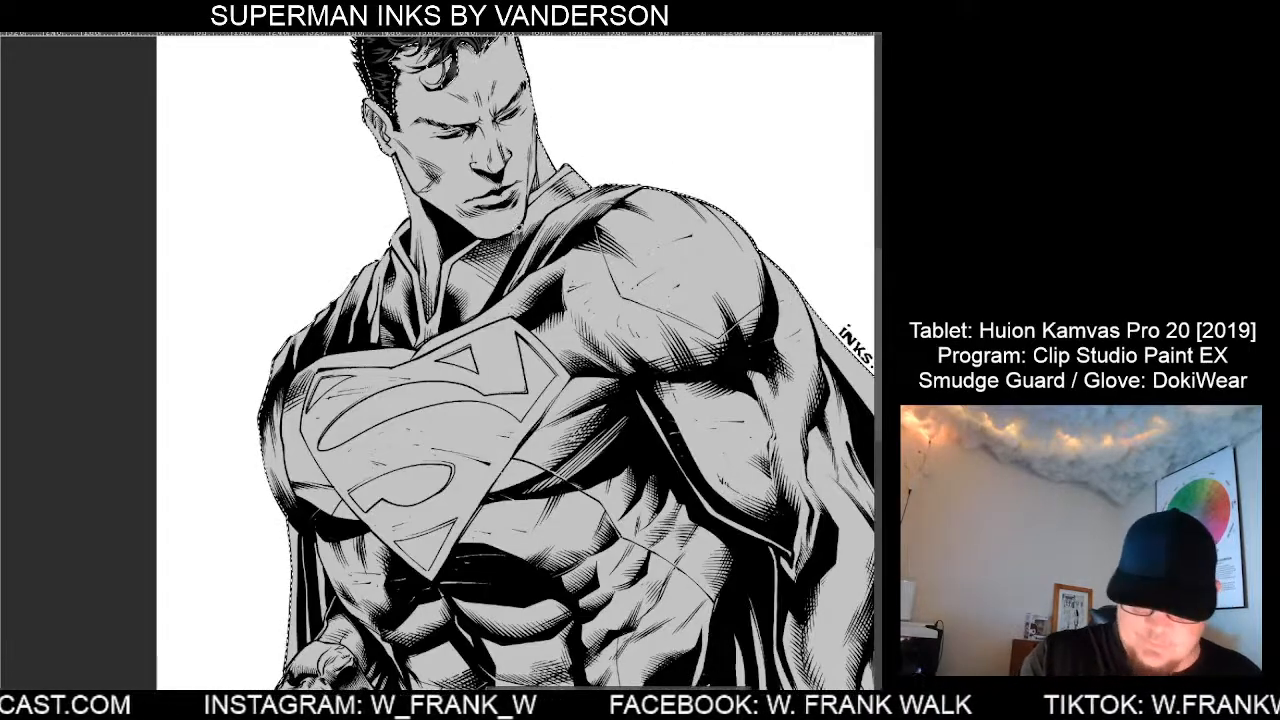
Lasso-fill the cape collar, shoulders and upper chest with a flat mid grey, following the edge of the neck and jaw.
scroll(520, 232, up, 1)
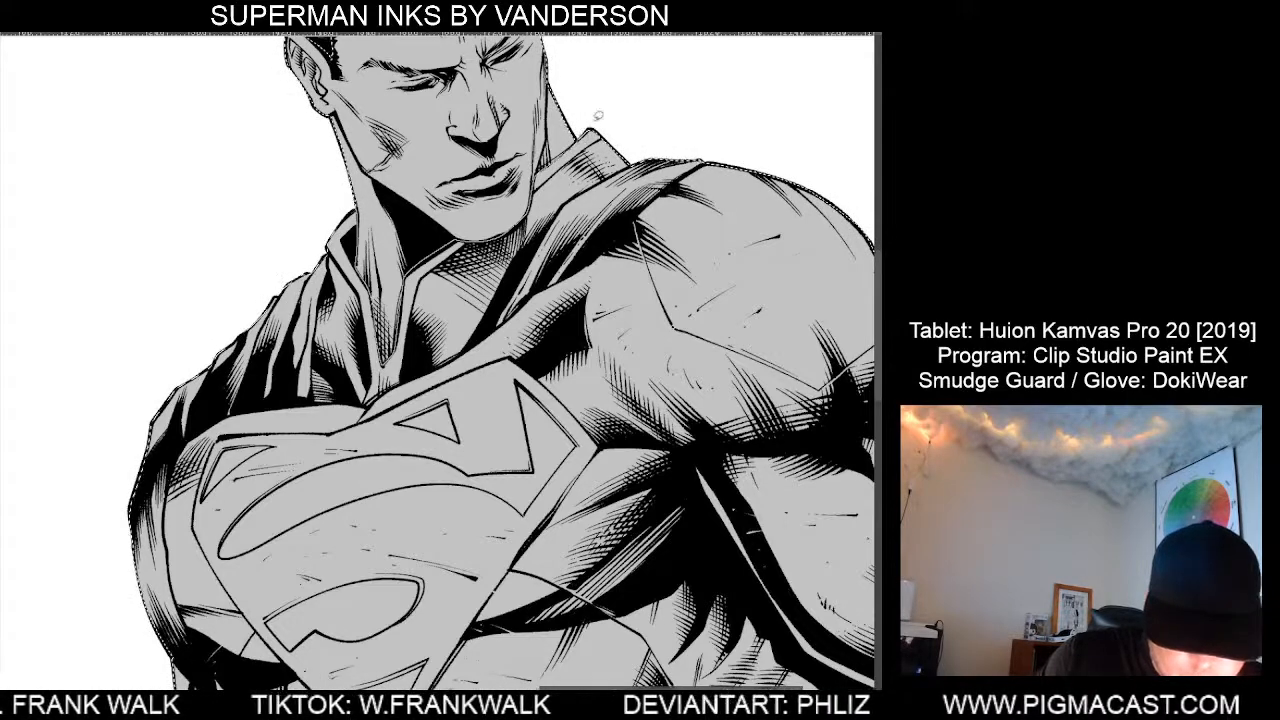
drag(591, 125, 747, 128)
mouse_move(815, 425)
mouse_down()
mouse_move(711, 549)
mouse_move(492, 655)
mouse_move(126, 631)
mouse_move(46, 535)
mouse_move(103, 345)
mouse_move(220, 230)
mouse_up()
drag(321, 186, 340, 175)
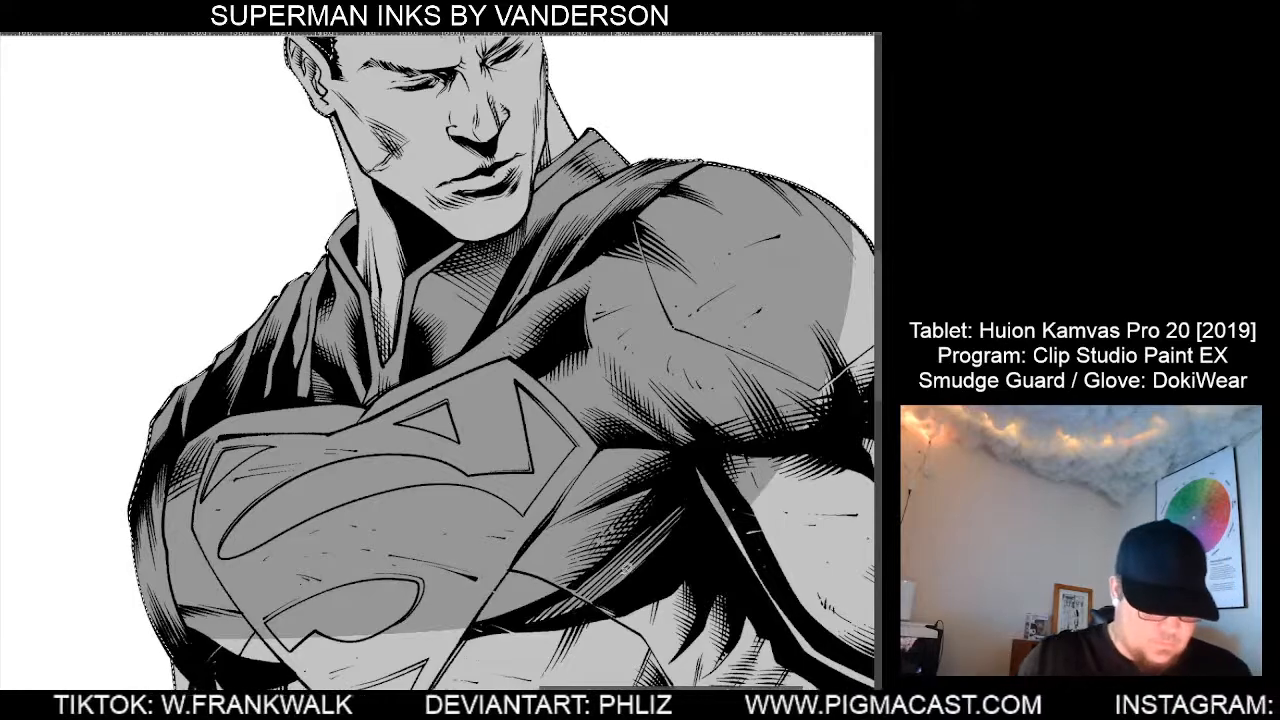
Extend the flat mid grey over the rest of the body, arms, legs and cape, leaving the head lighter.
drag(662, 570, 500, 335)
drag(668, 546, 615, 448)
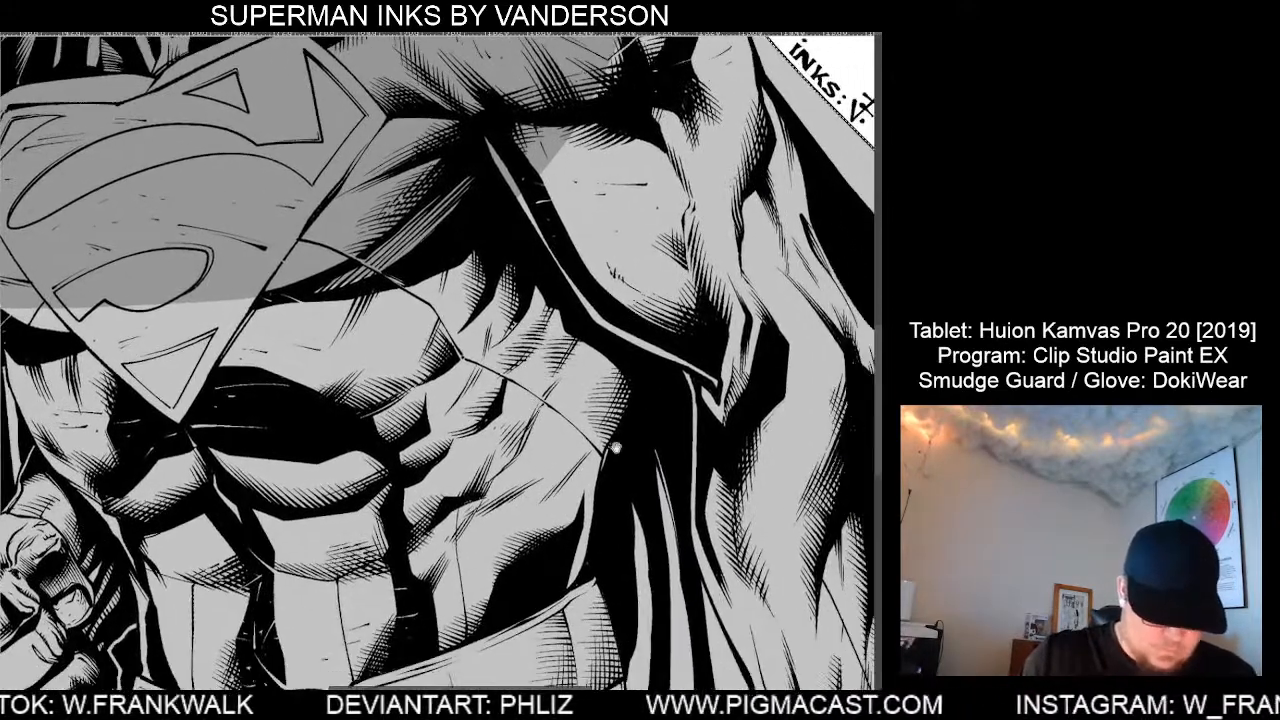
scroll(685, 535, down, 2)
scroll(742, 595, down, 1)
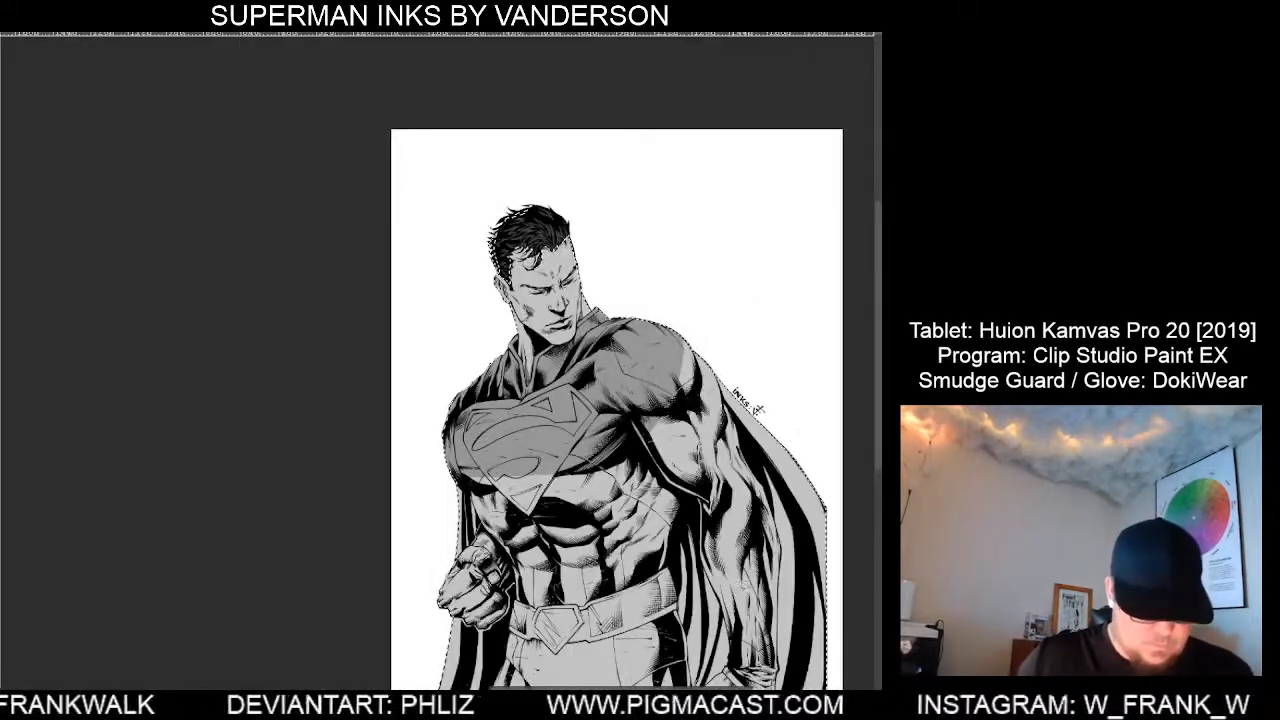
drag(745, 585, 672, 432)
mouse_move(611, 146)
mouse_down()
mouse_move(598, 164)
mouse_move(392, 243)
mouse_move(269, 651)
mouse_move(789, 623)
mouse_move(694, 171)
mouse_move(612, 150)
mouse_up()
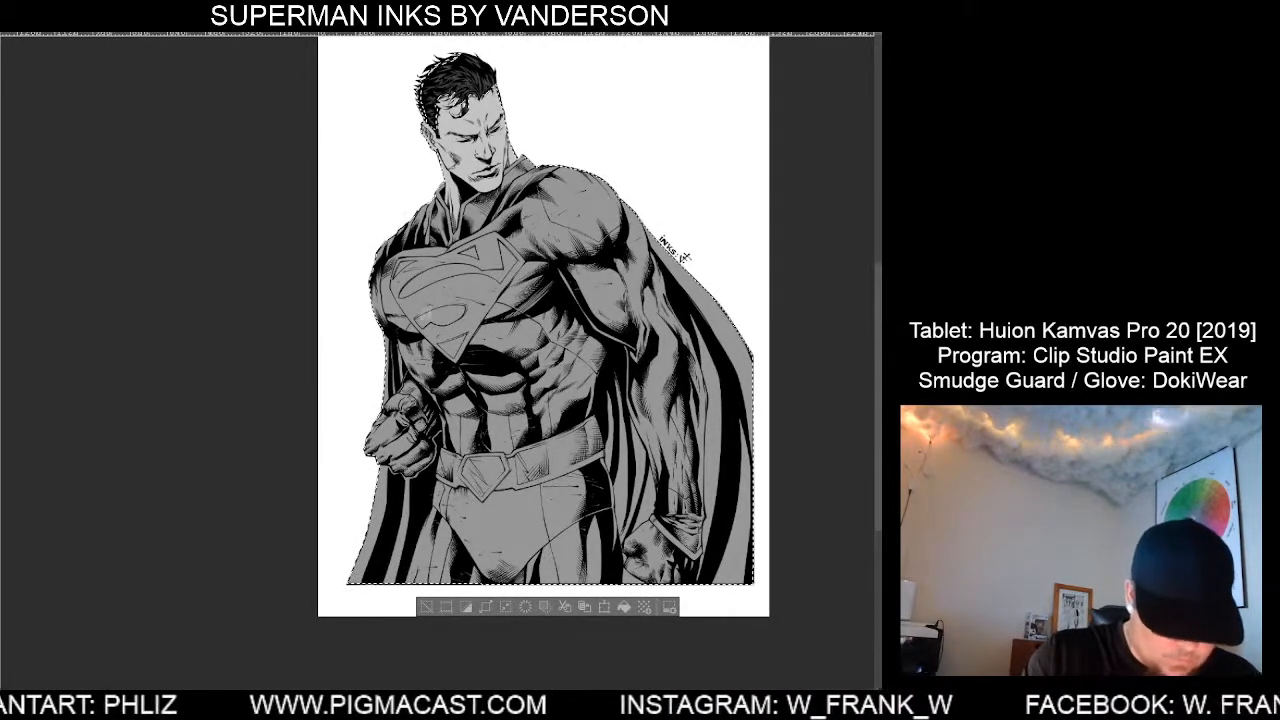
Lasso the clenched fist beside the belt along its outline and fill it with the light skin grey.
scroll(412, 456, up, 4)
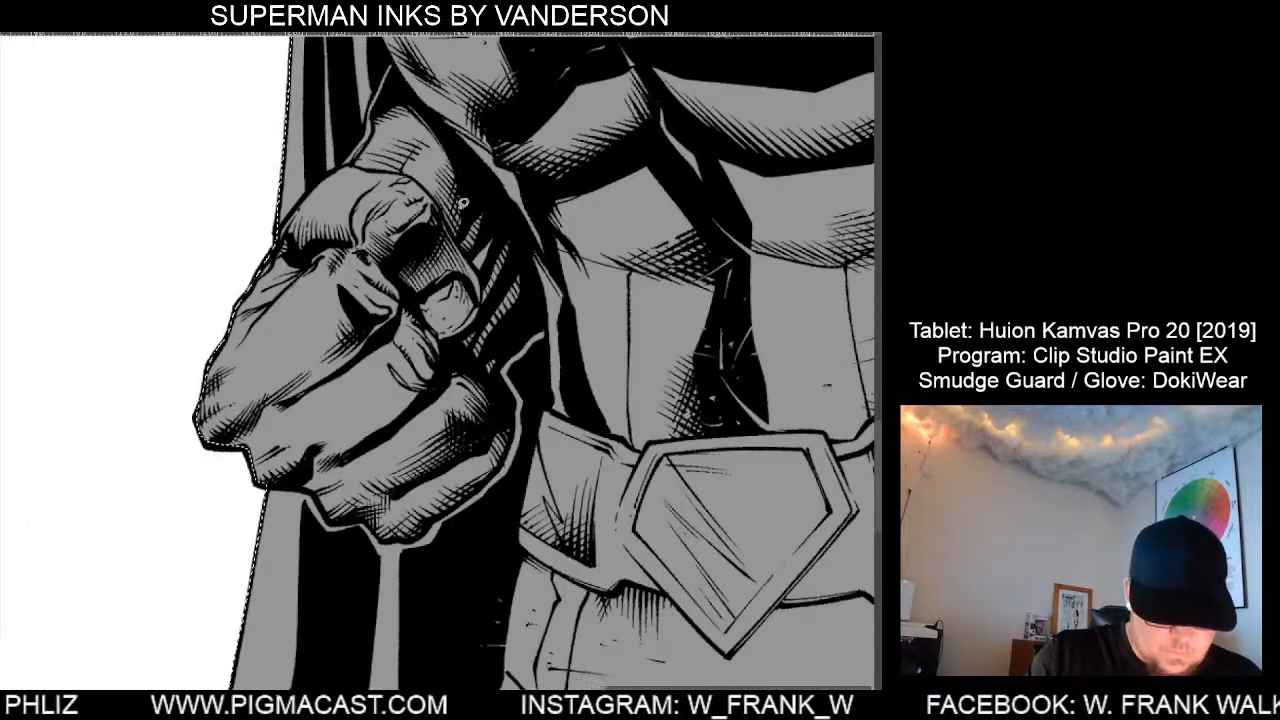
scroll(828, 592, down, 4)
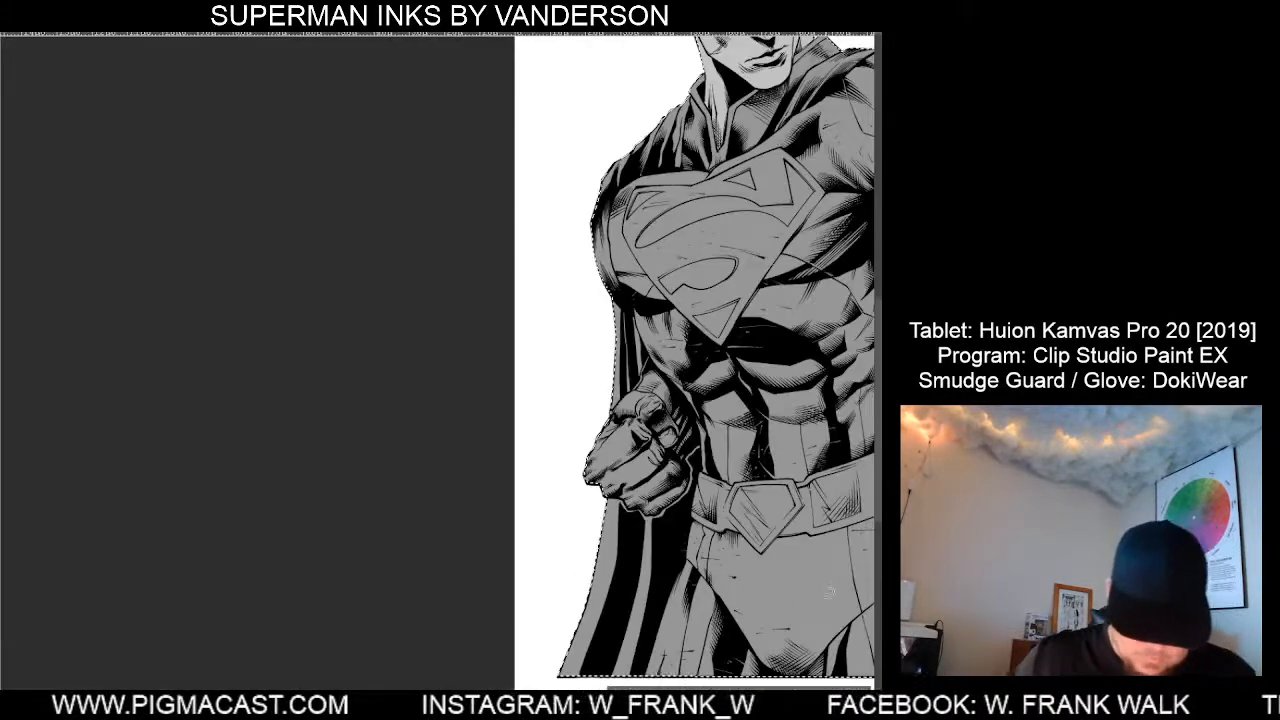
drag(758, 588, 510, 577)
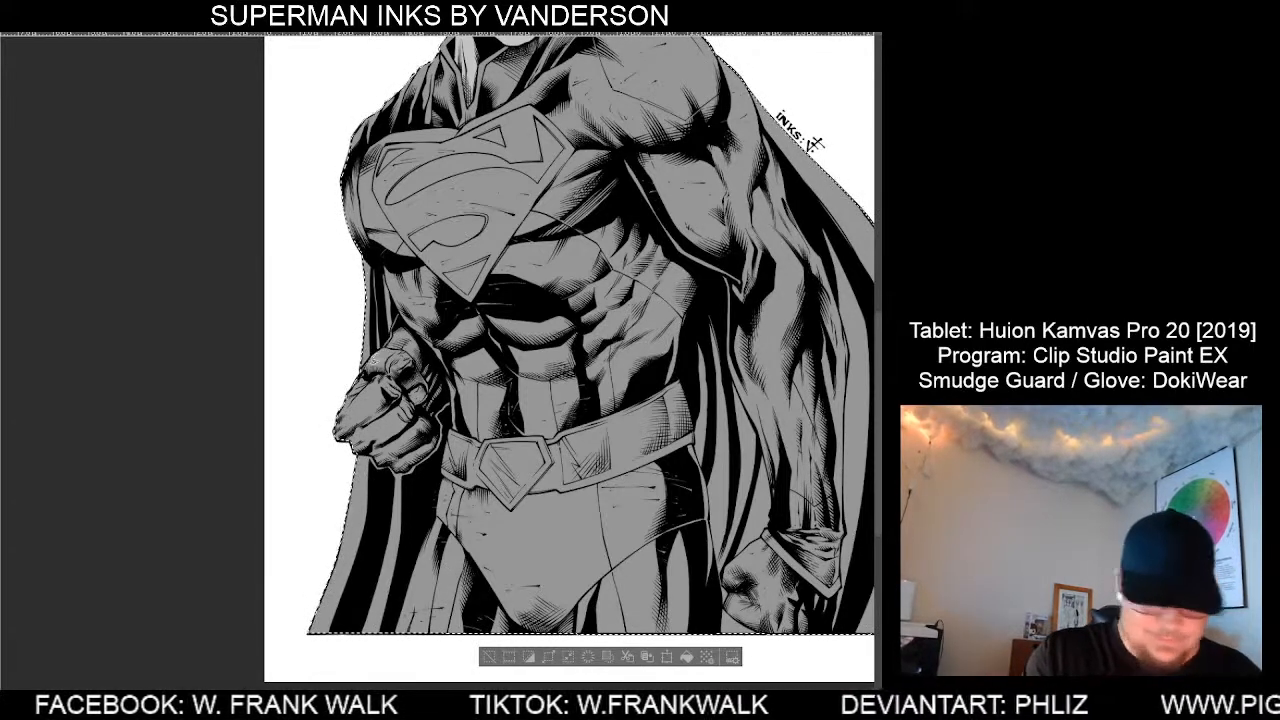
key(ctrl+plus)
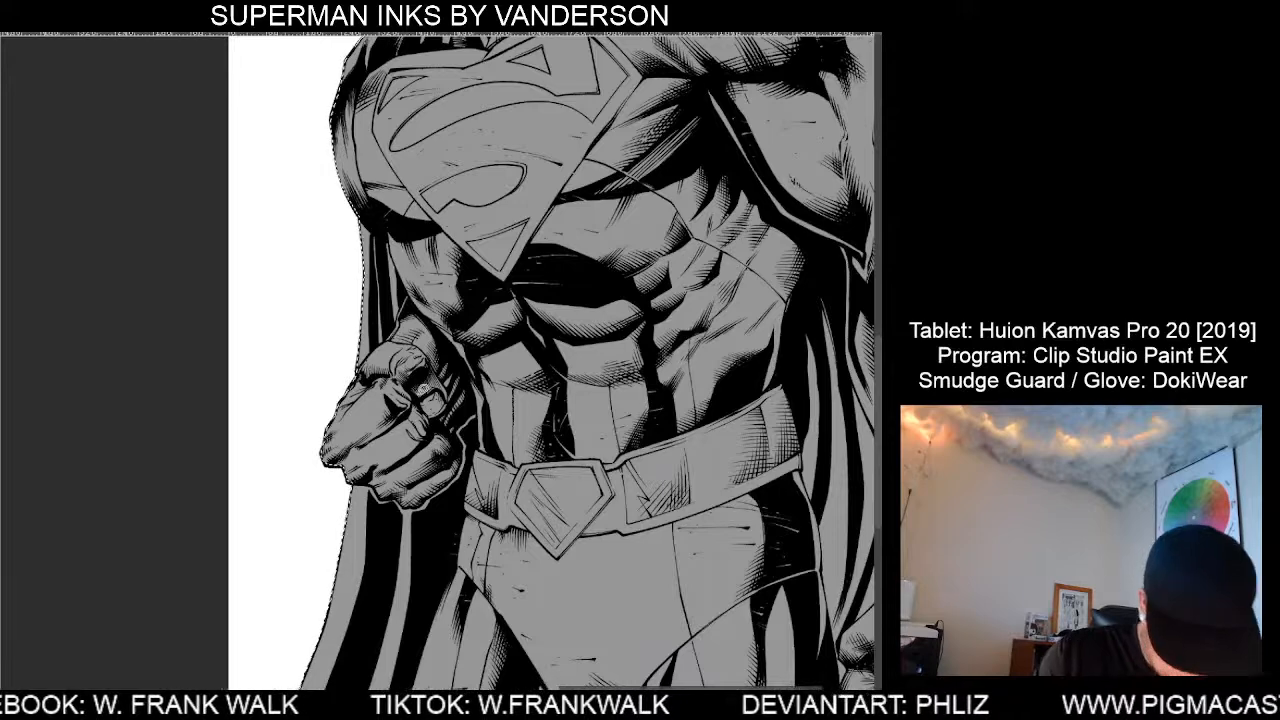
key(ctrl+plus)
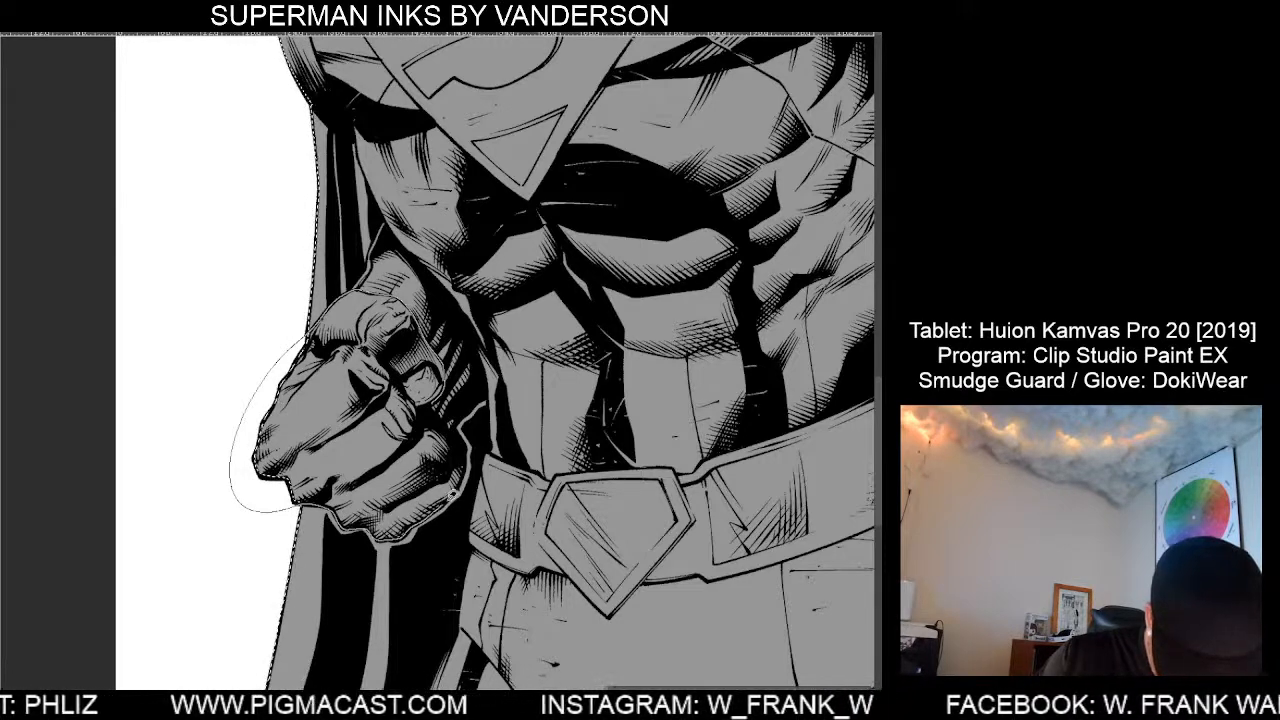
drag(467, 466, 434, 399)
scroll(575, 573, down, 2)
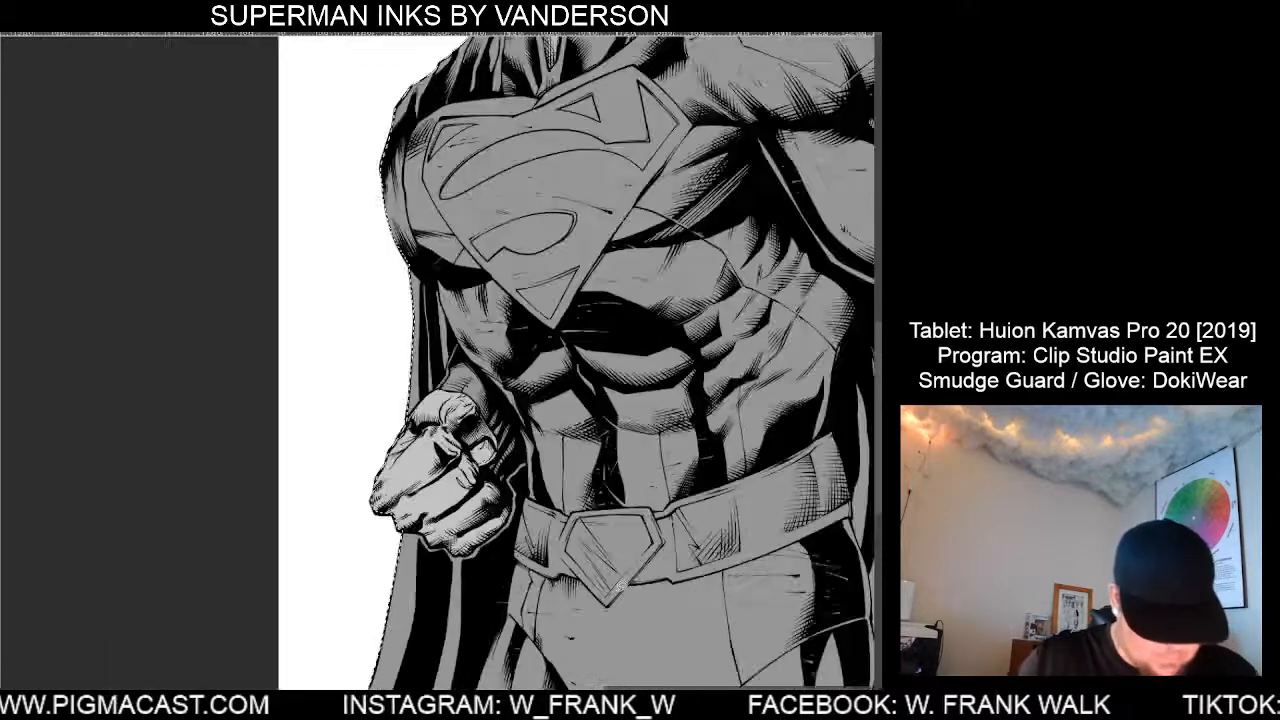
Lasso the lowered hand below the sleeve cuff and fill it with the same light grey as the face.
scroll(736, 588, down, 3)
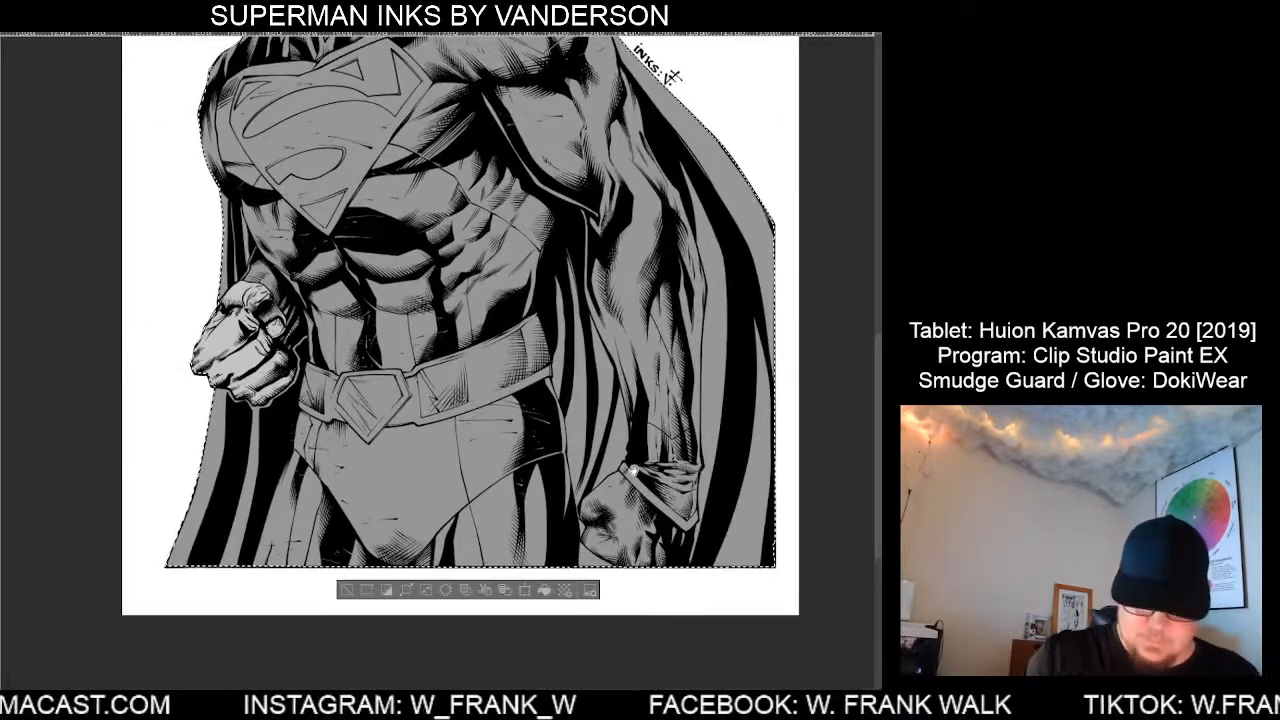
scroll(712, 541, up, 5)
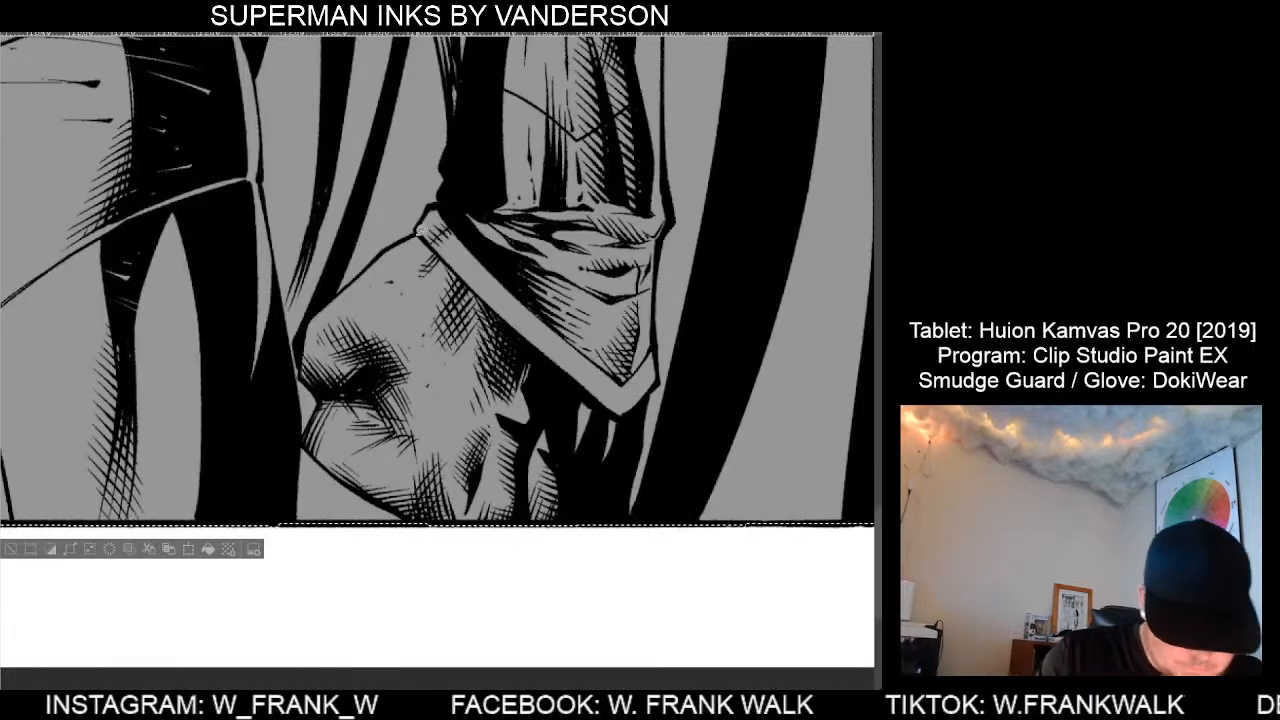
mouse_move(407, 234)
mouse_down()
mouse_move(307, 320)
mouse_move(302, 370)
mouse_move(324, 398)
mouse_move(306, 438)
mouse_move(340, 472)
mouse_up()
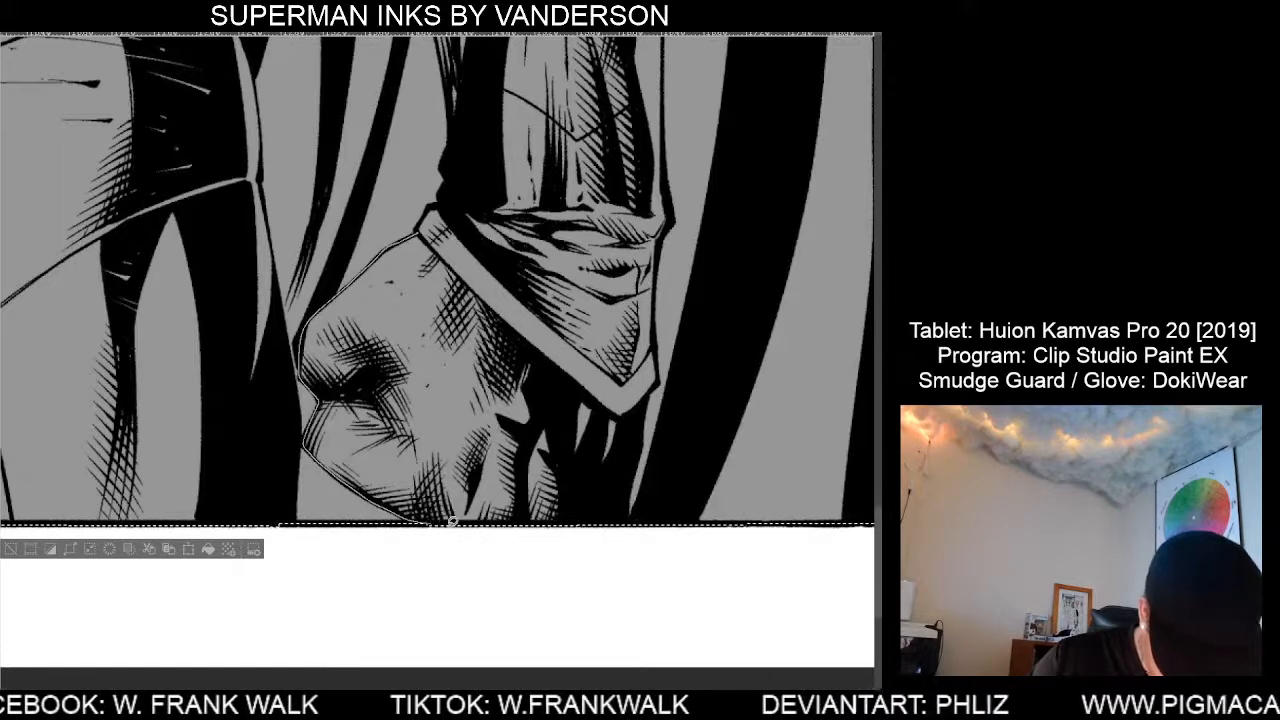
drag(452, 521, 576, 535)
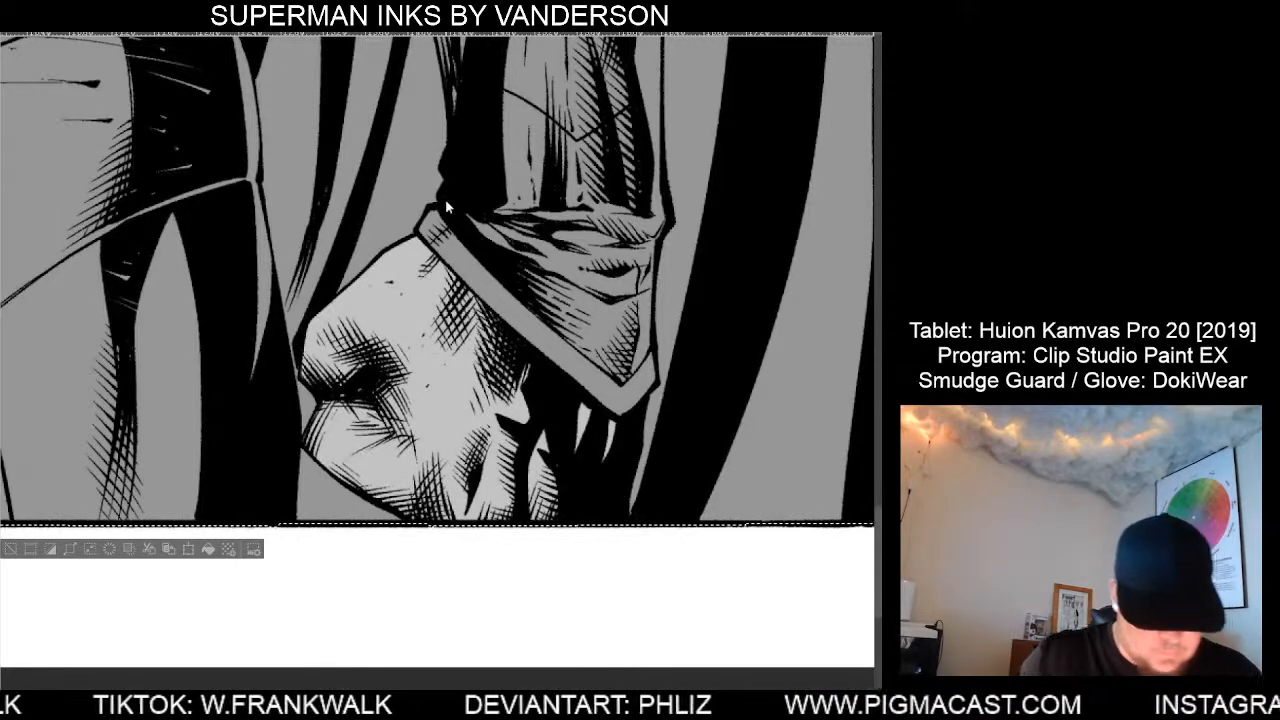
Lasso-fill the leg below the clenched fist with a darker grey, separating it from the trunks and cape.
key(ctrl+0)
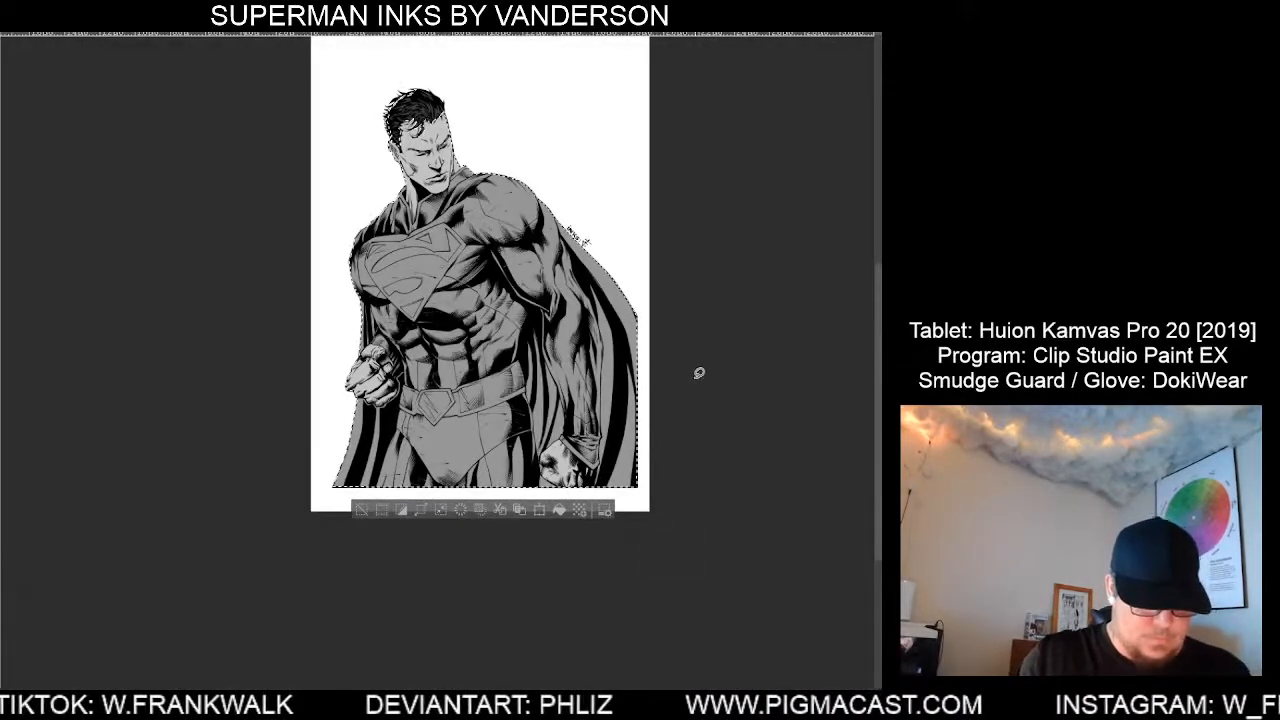
drag(693, 387, 705, 455)
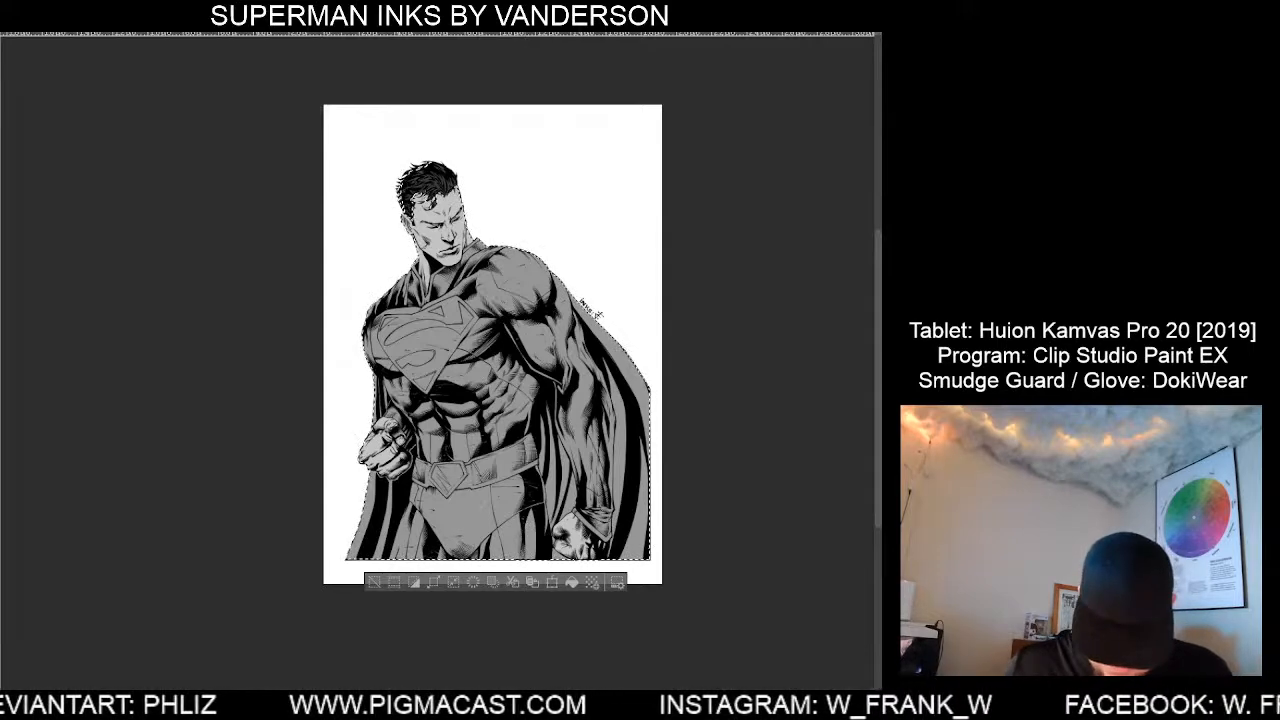
scroll(453, 558, up, 4)
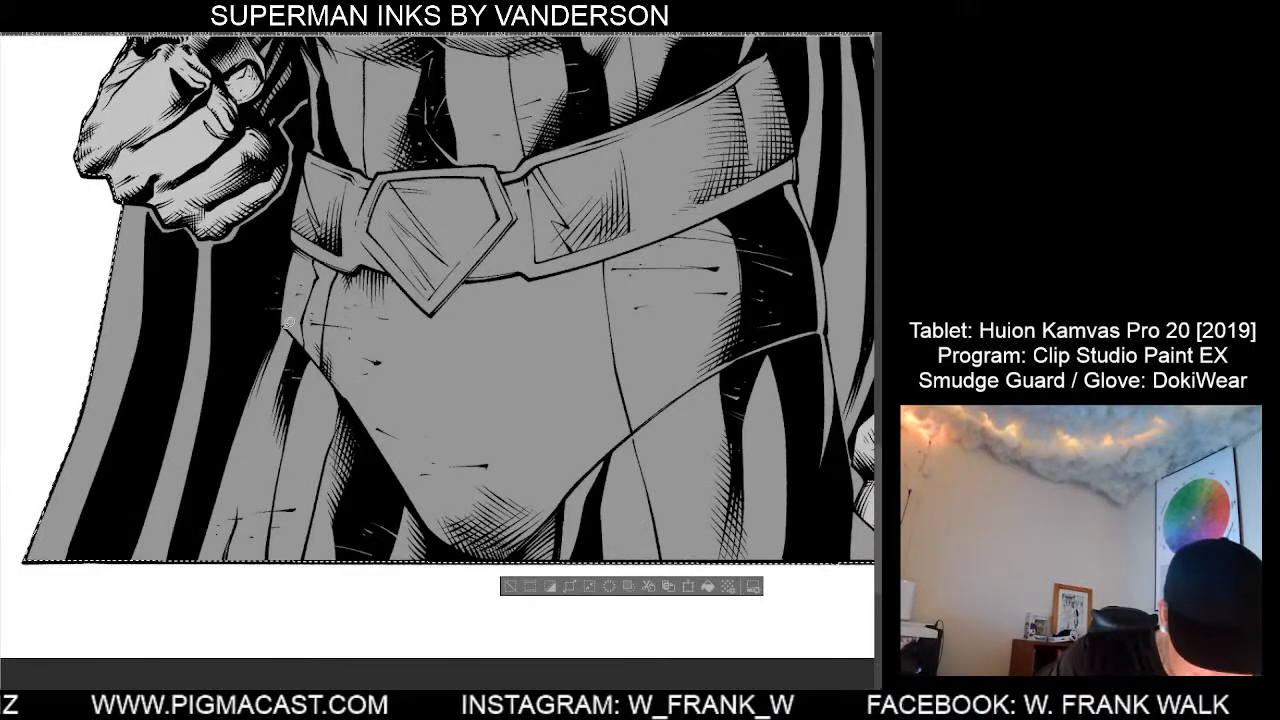
mouse_move(284, 324)
mouse_down()
mouse_move(236, 390)
mouse_move(190, 539)
mouse_move(193, 606)
mouse_move(402, 594)
mouse_move(442, 566)
mouse_move(288, 328)
mouse_up()
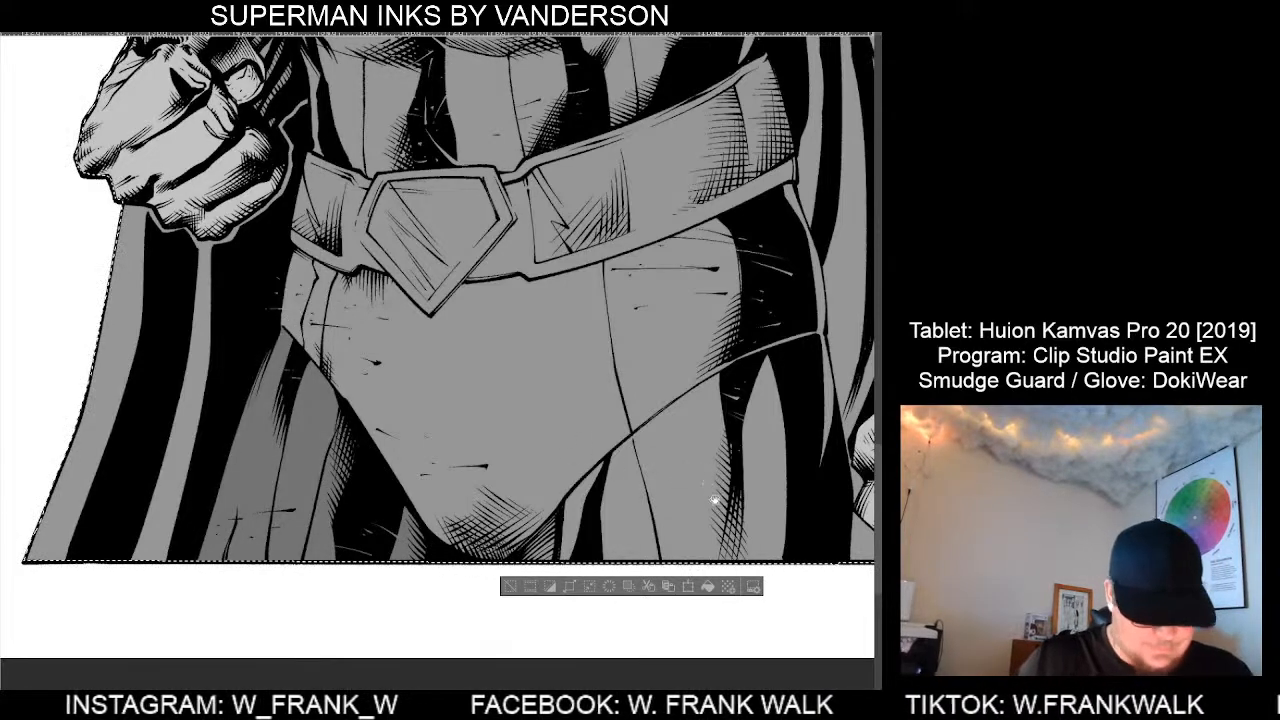
Lasso the leg beside the lowered hand along the trunks and cape edges and fill it with the darker grey.
drag(714, 500, 584, 446)
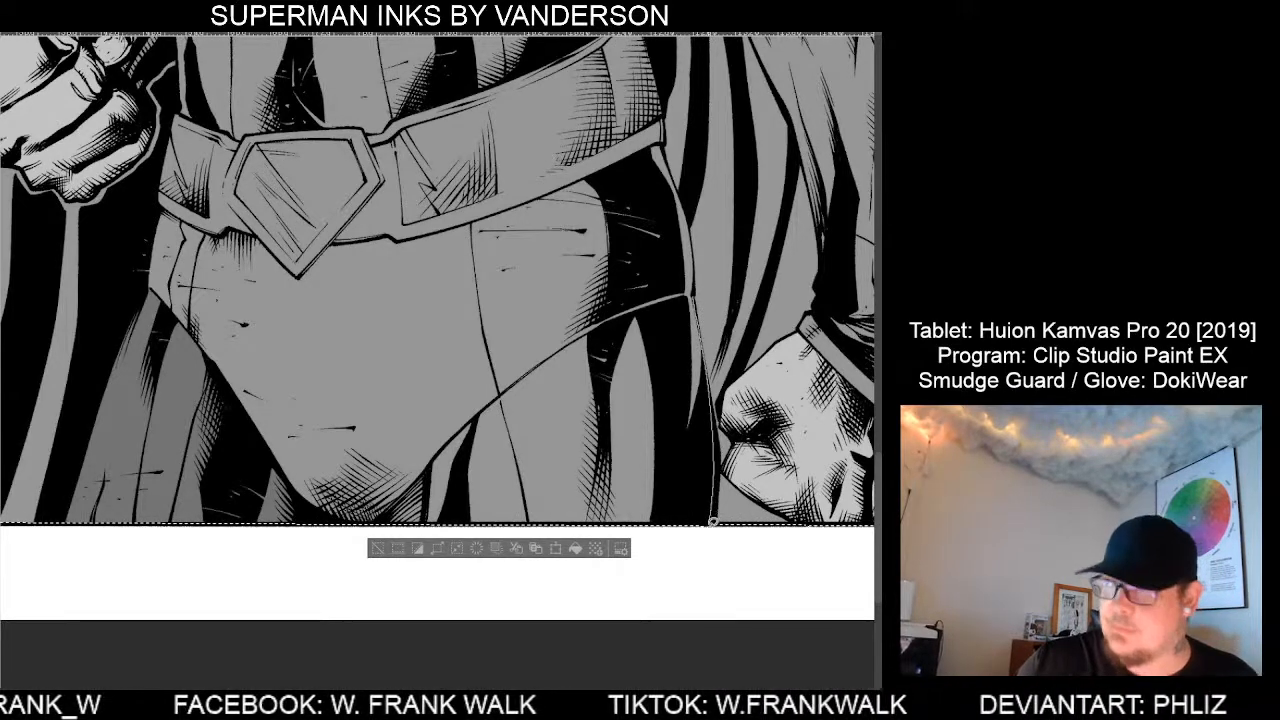
mouse_move(658, 592)
mouse_down()
mouse_move(522, 600)
mouse_move(417, 580)
mouse_up()
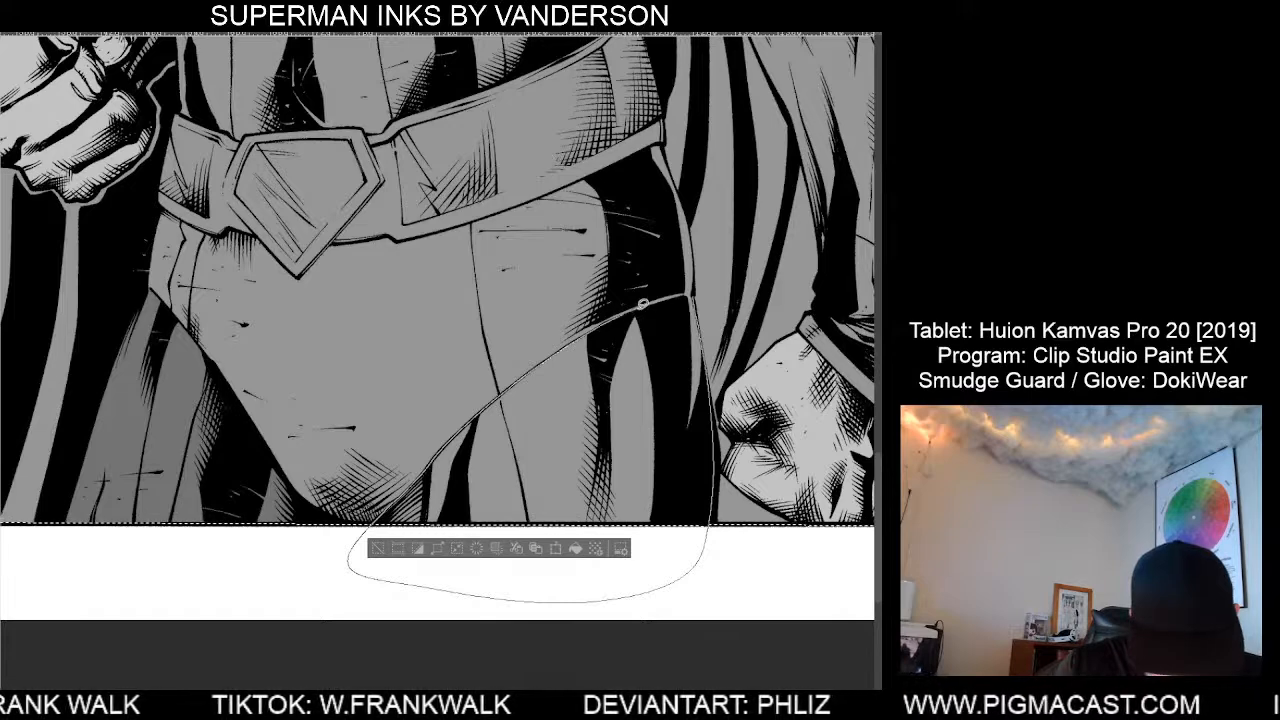
drag(643, 303, 702, 296)
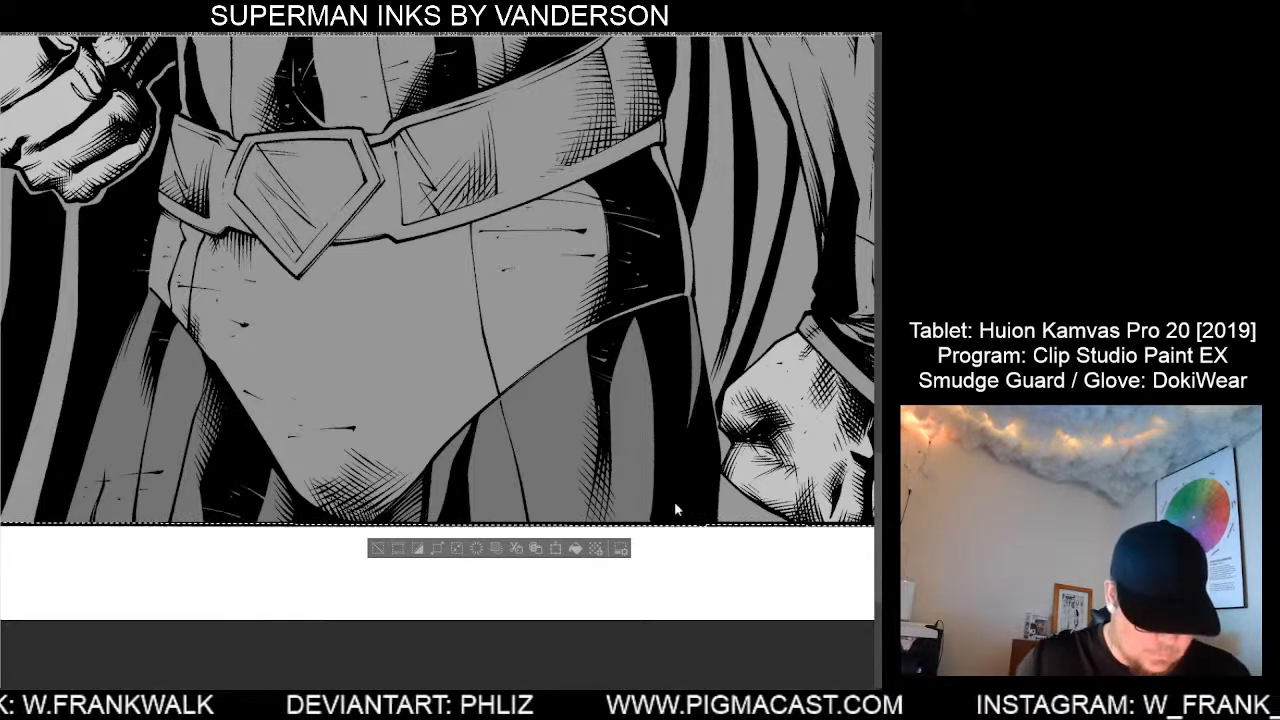
Lasso the torso from the S-shield down to the belt's upper part and fill it with the darker suit grey.
scroll(678, 508, down, 3)
drag(776, 472, 672, 581)
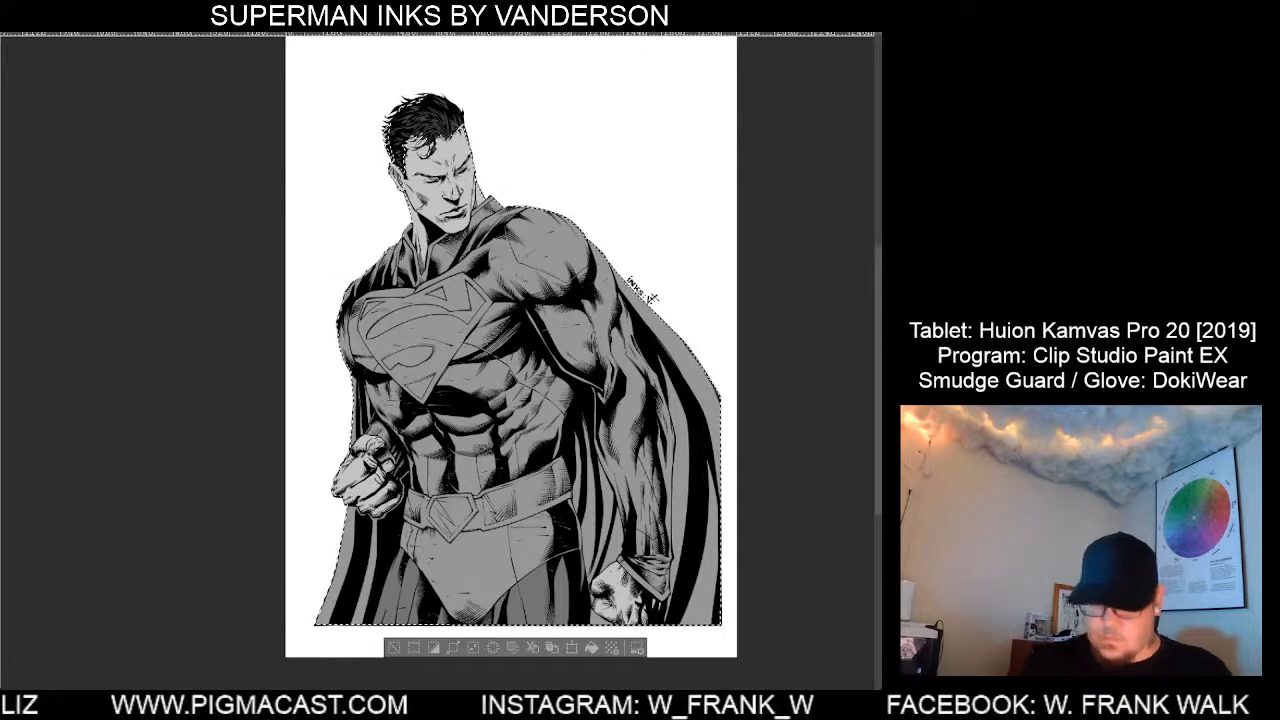
scroll(472, 492, up, 1)
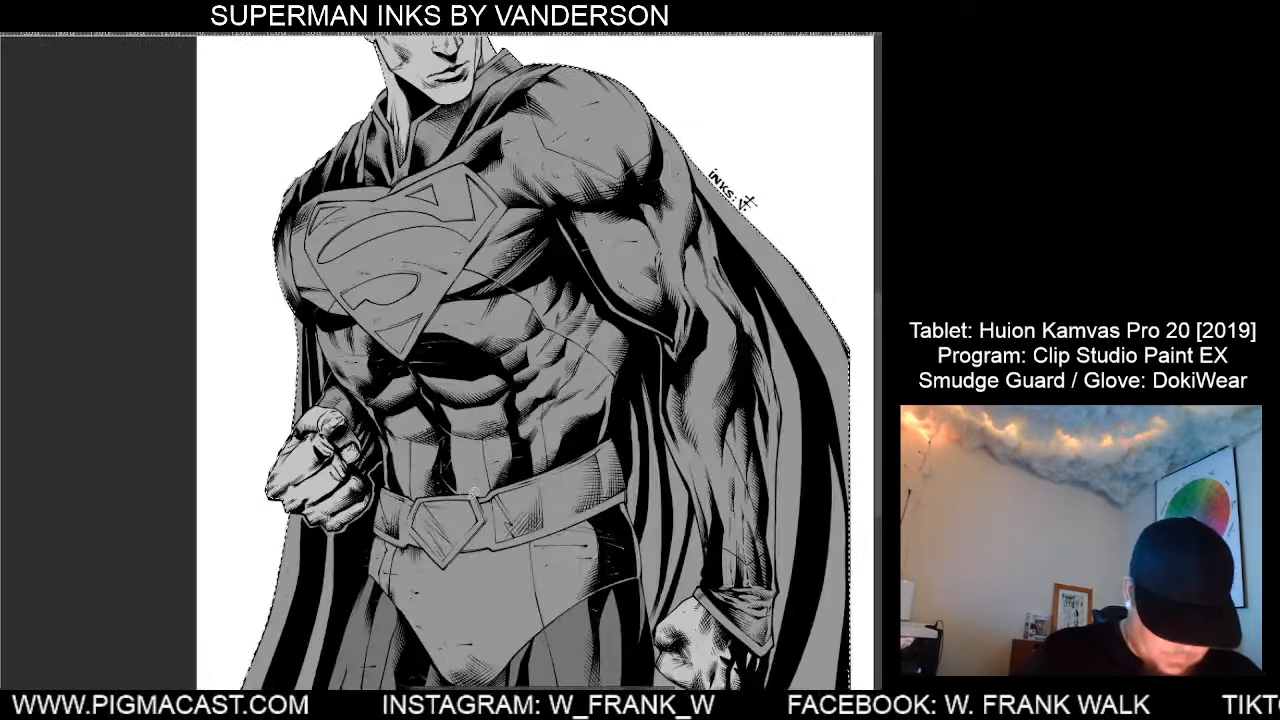
scroll(472, 489, up, 1)
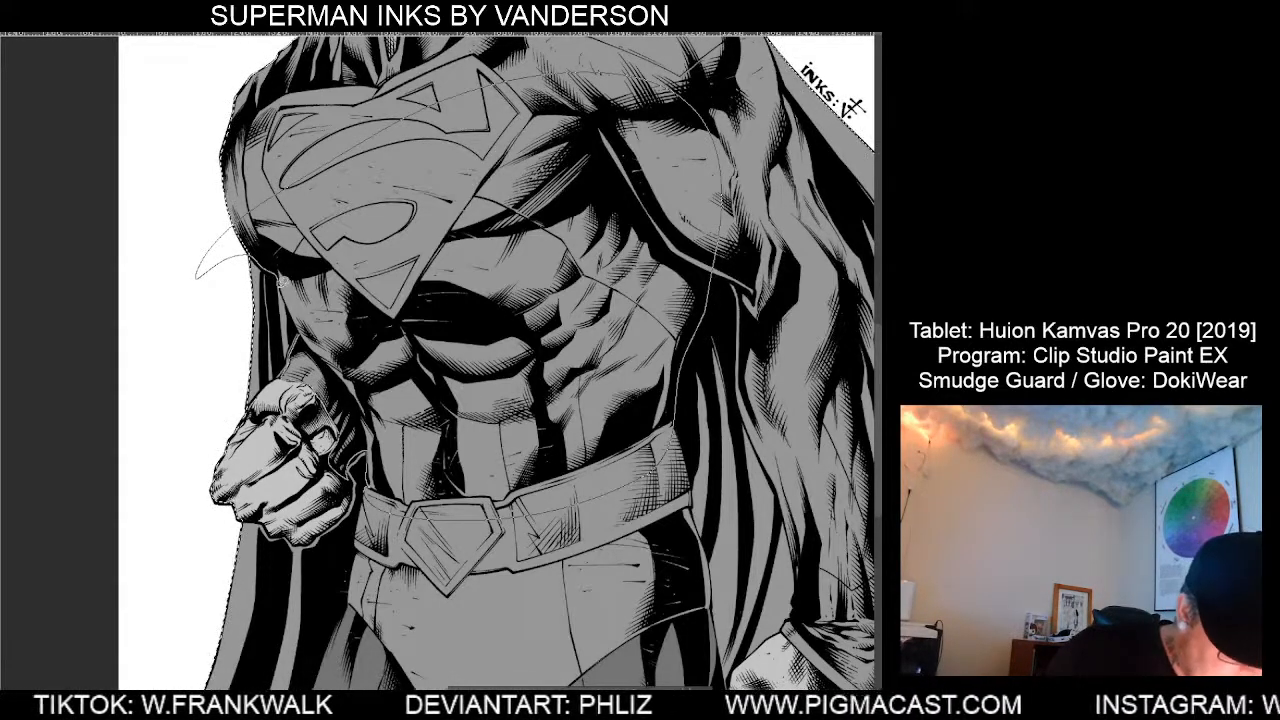
drag(303, 325, 296, 322)
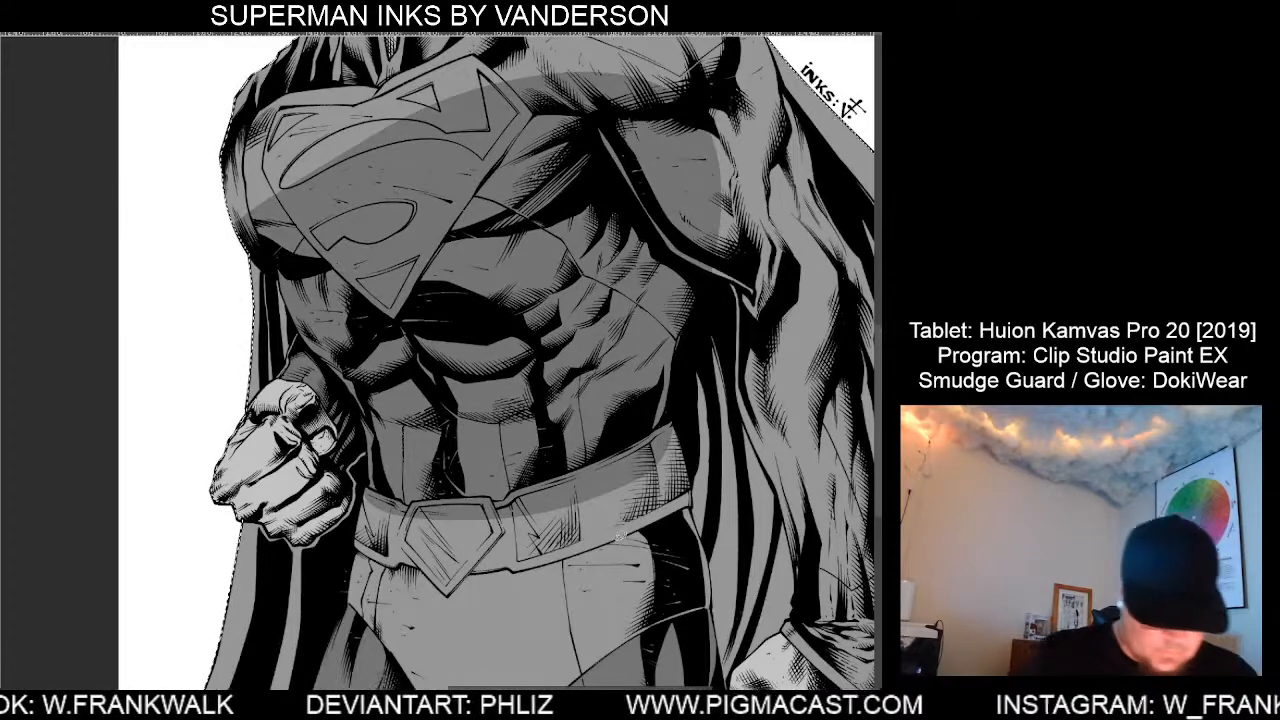
Rotate the canvas and lasso-fill the lowered arm from the cuff past the elbow with the darker suit grey.
drag(711, 557, 508, 423)
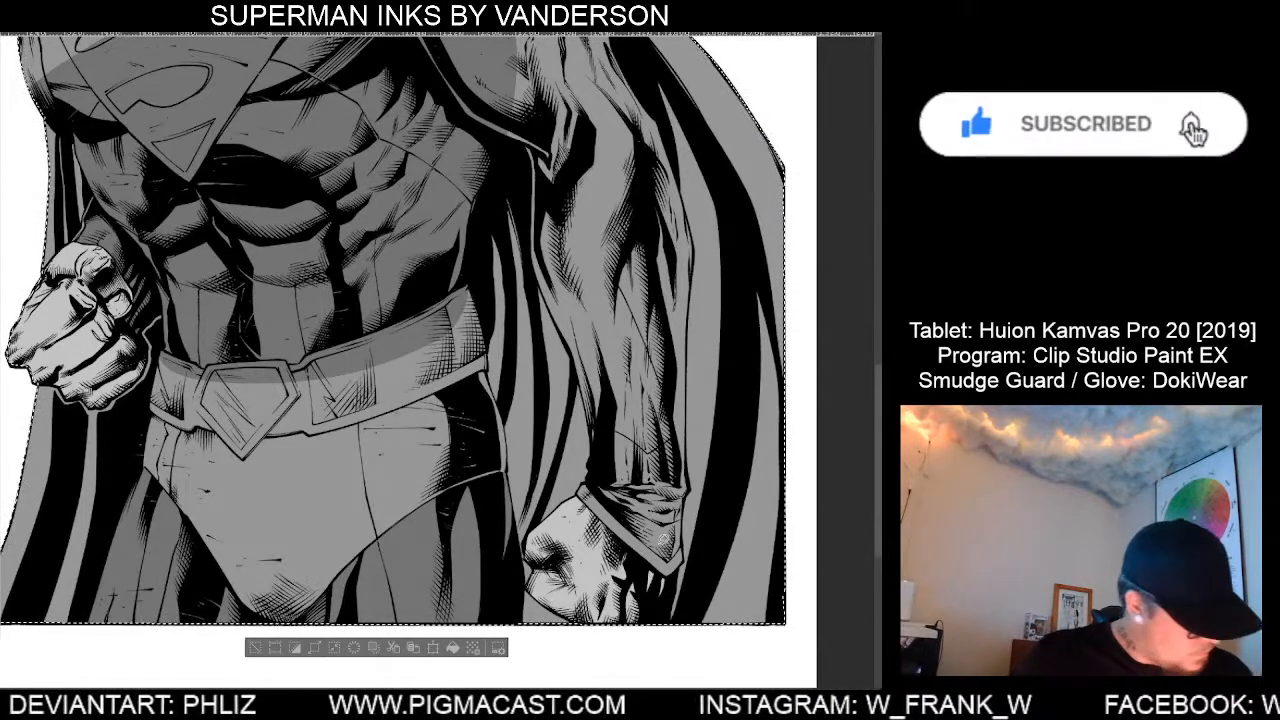
key(^)
key(^)
key(^)
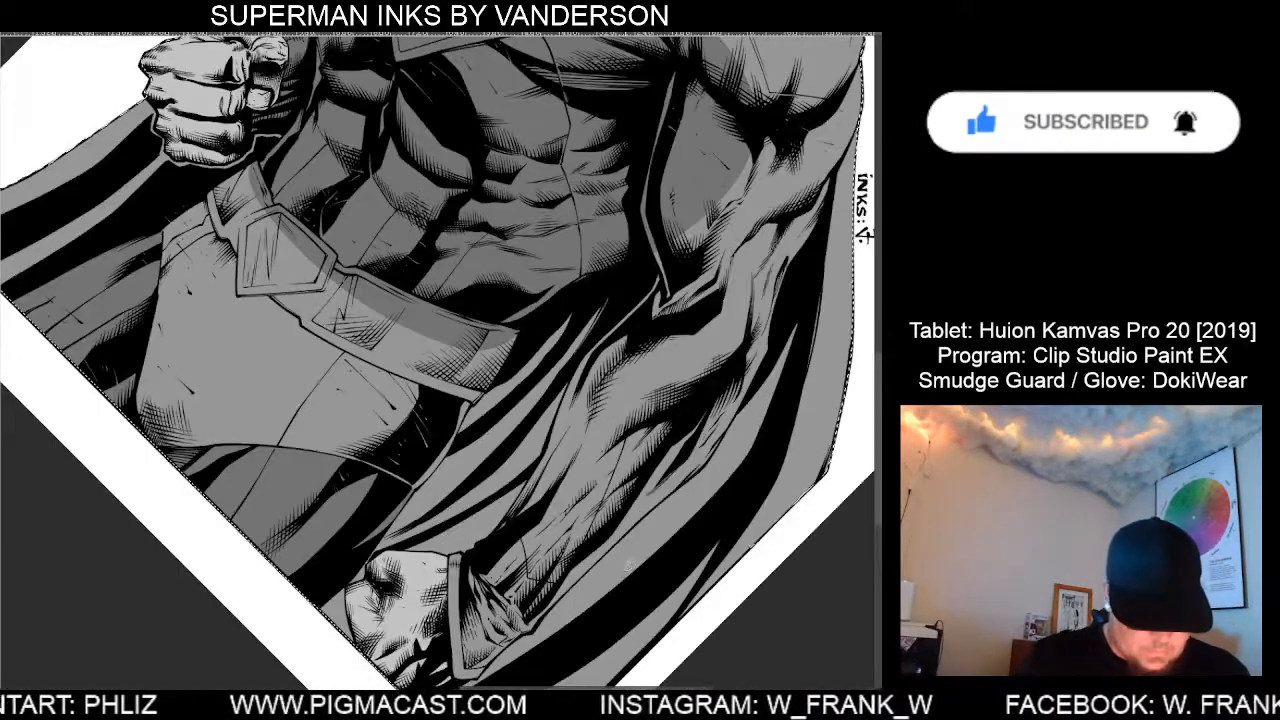
drag(710, 556, 670, 430)
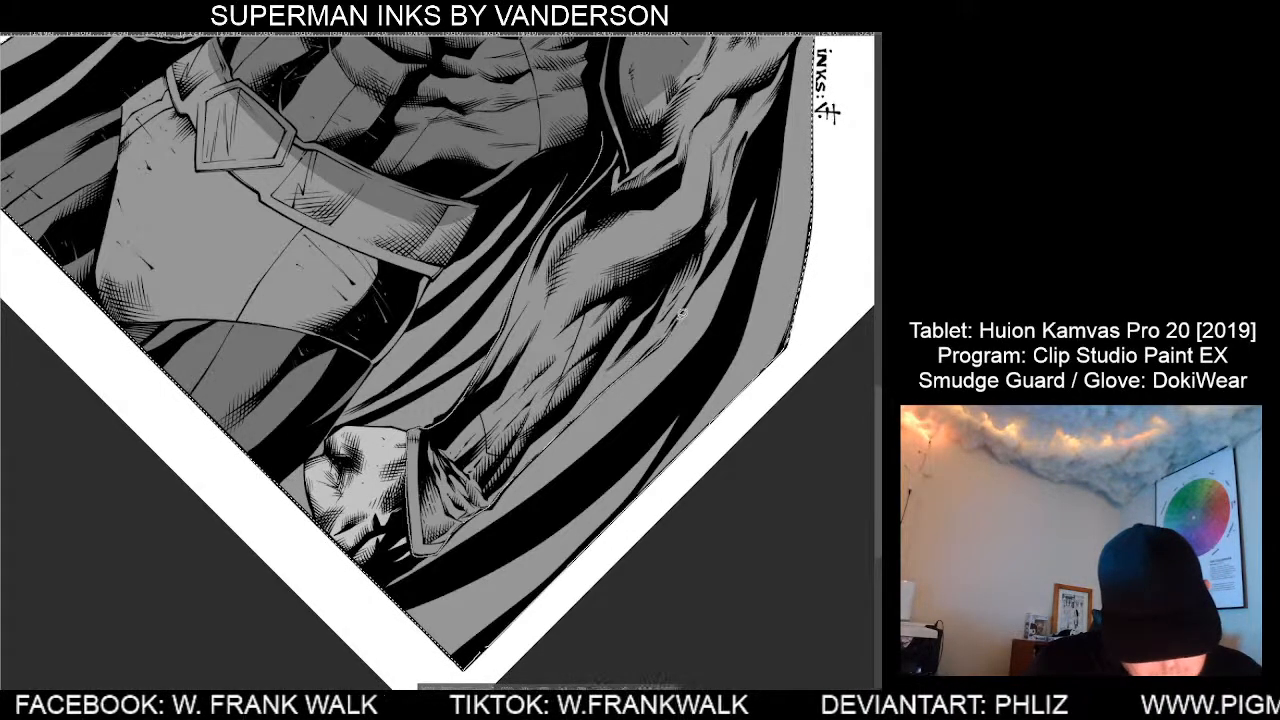
mouse_move(737, 228)
mouse_down()
mouse_move(773, 150)
mouse_move(787, 56)
mouse_move(677, 47)
mouse_move(615, 95)
mouse_up()
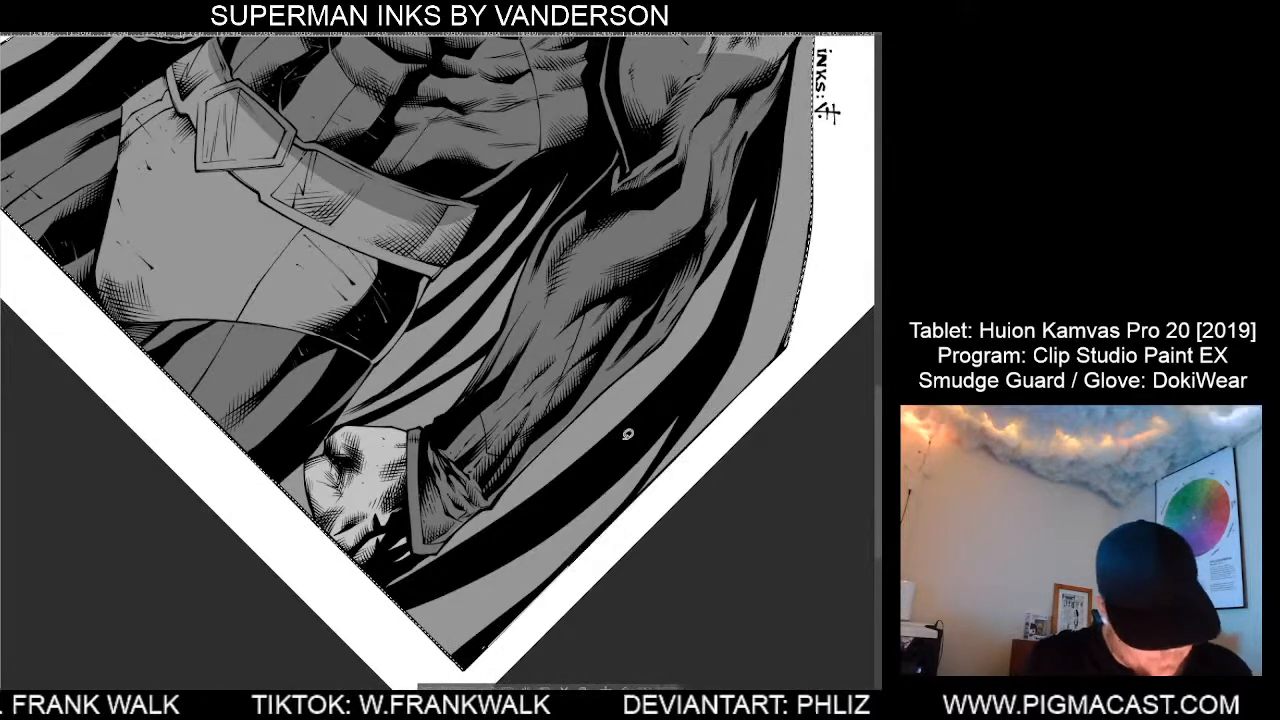
Lasso-fill the missed slivers along the outer edge of the cuff and forearm with the darker suit grey.
scroll(590, 450, up, 2)
scroll(569, 466, up, 2)
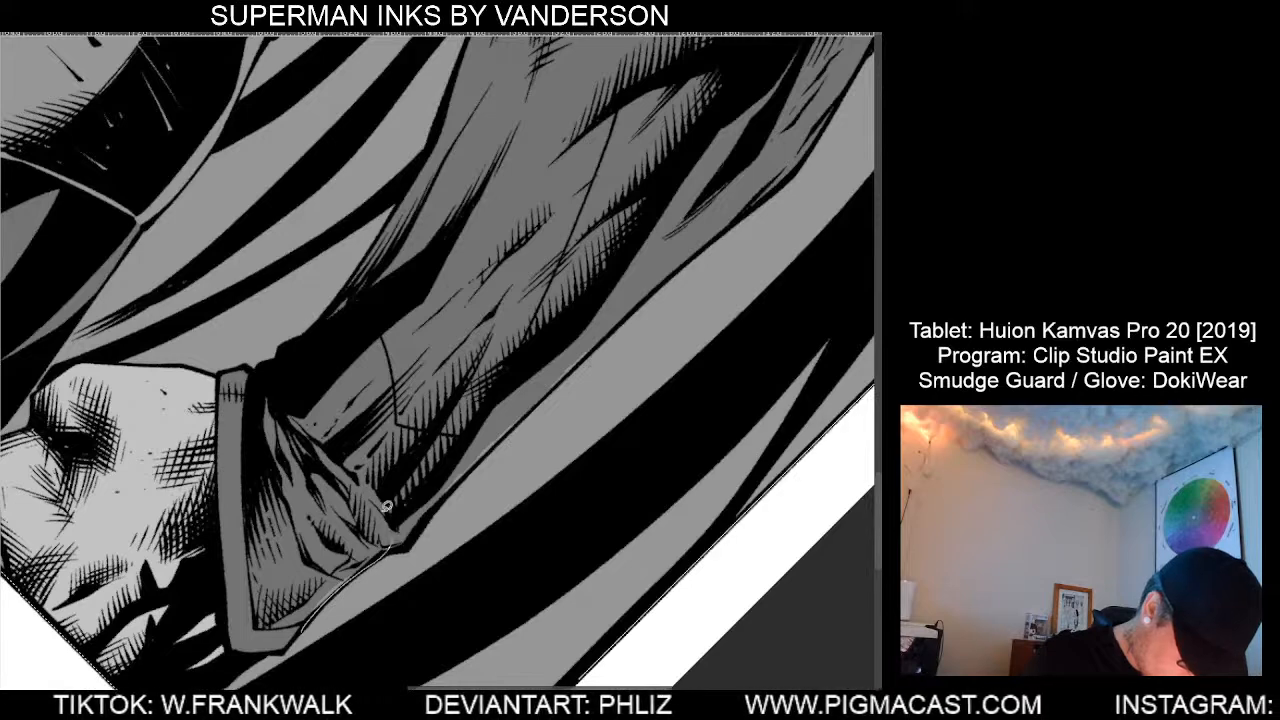
mouse_move(474, 463)
mouse_down()
mouse_move(557, 378)
mouse_move(437, 437)
mouse_move(460, 465)
mouse_move(606, 338)
mouse_up()
drag(618, 291, 606, 304)
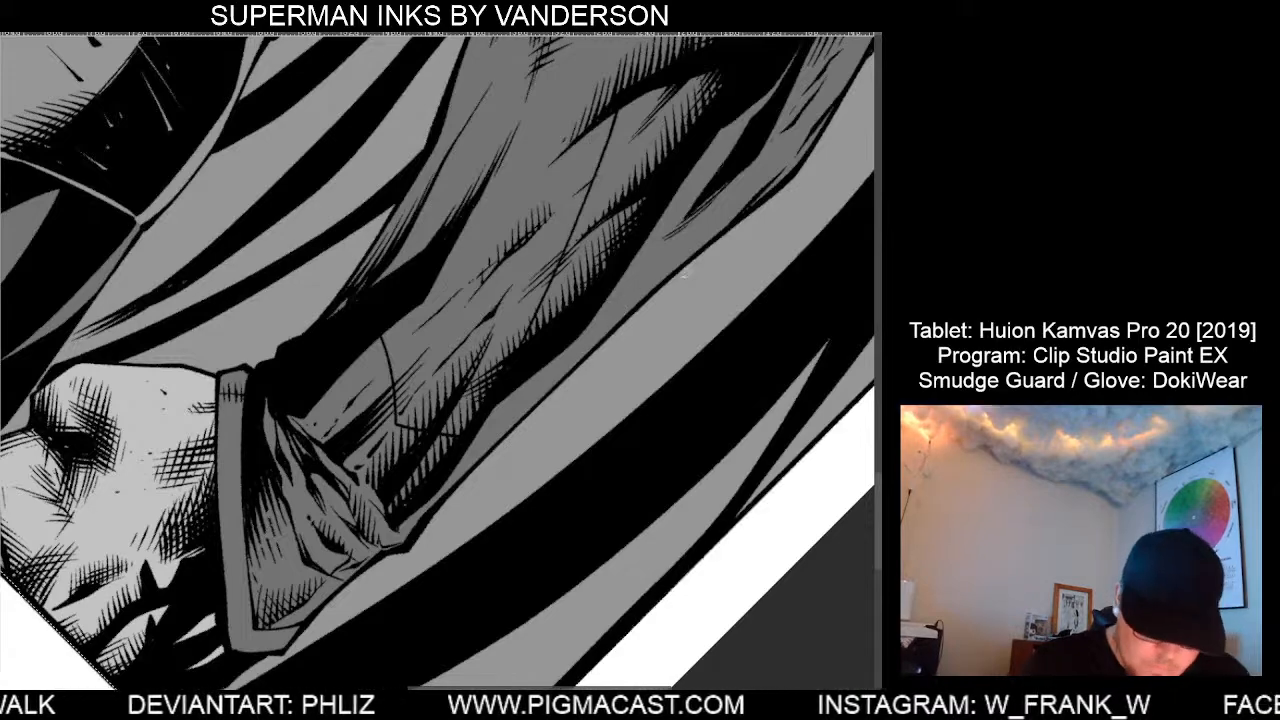
drag(744, 268, 460, 520)
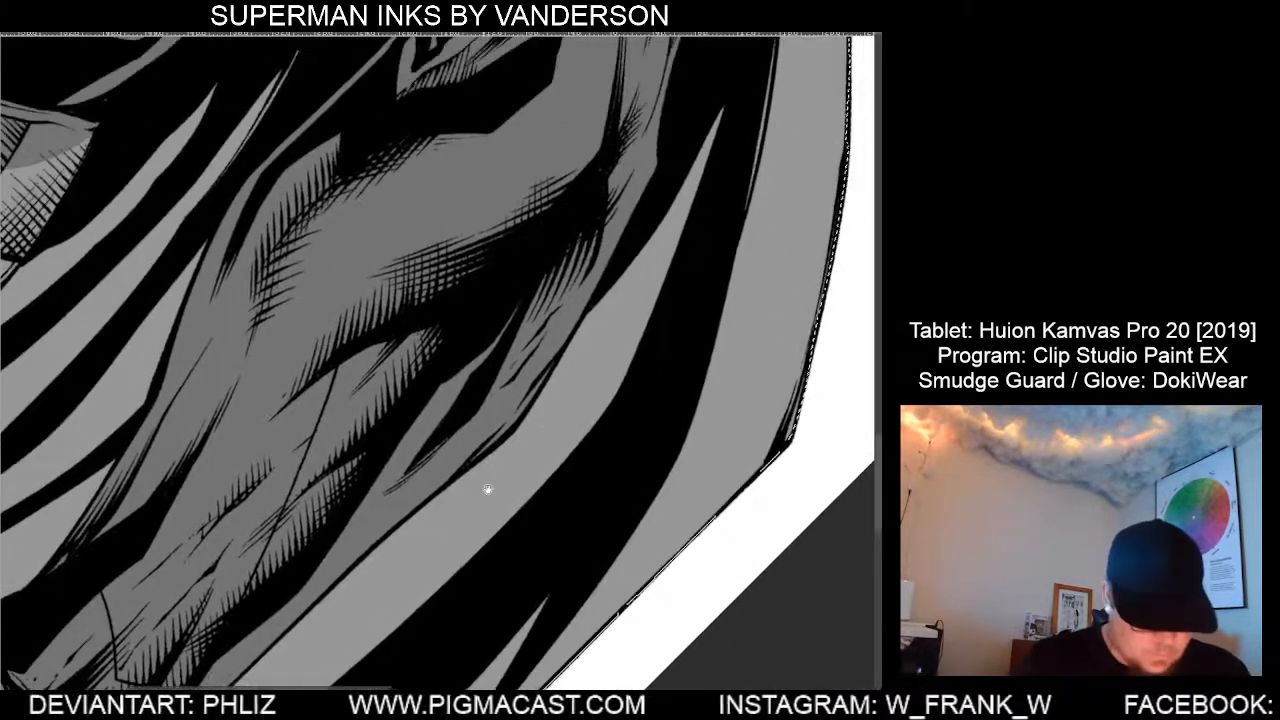
drag(584, 400, 586, 590)
drag(627, 390, 643, 457)
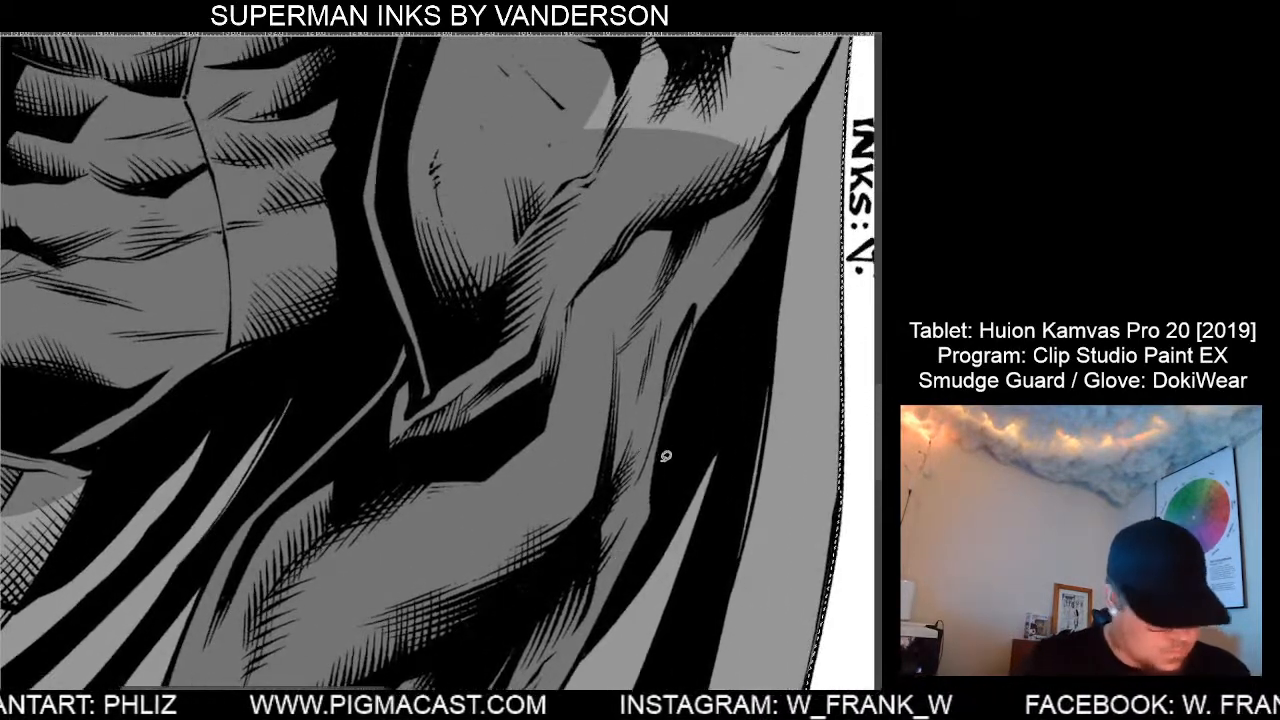
scroll(683, 449, down, 1)
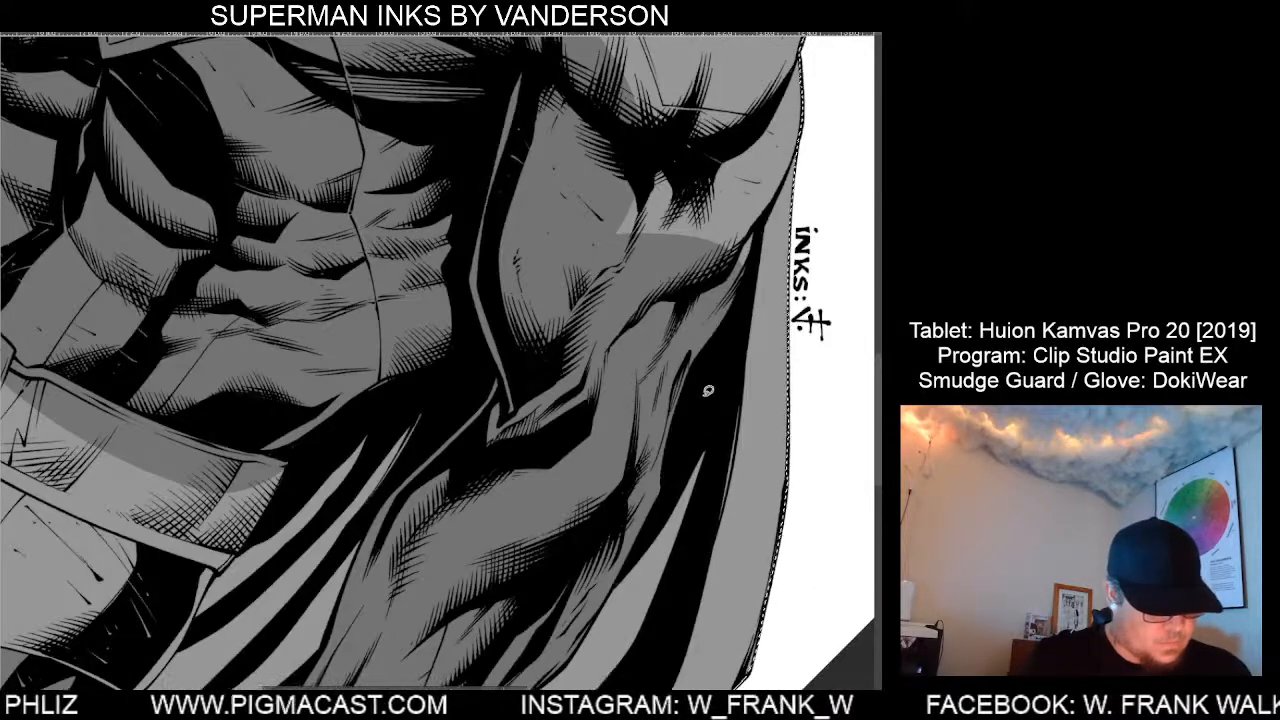
Lasso the still-light shoulder and upper arm above the lowered hand and fill them with the darker suit grey.
drag(686, 351, 580, 607)
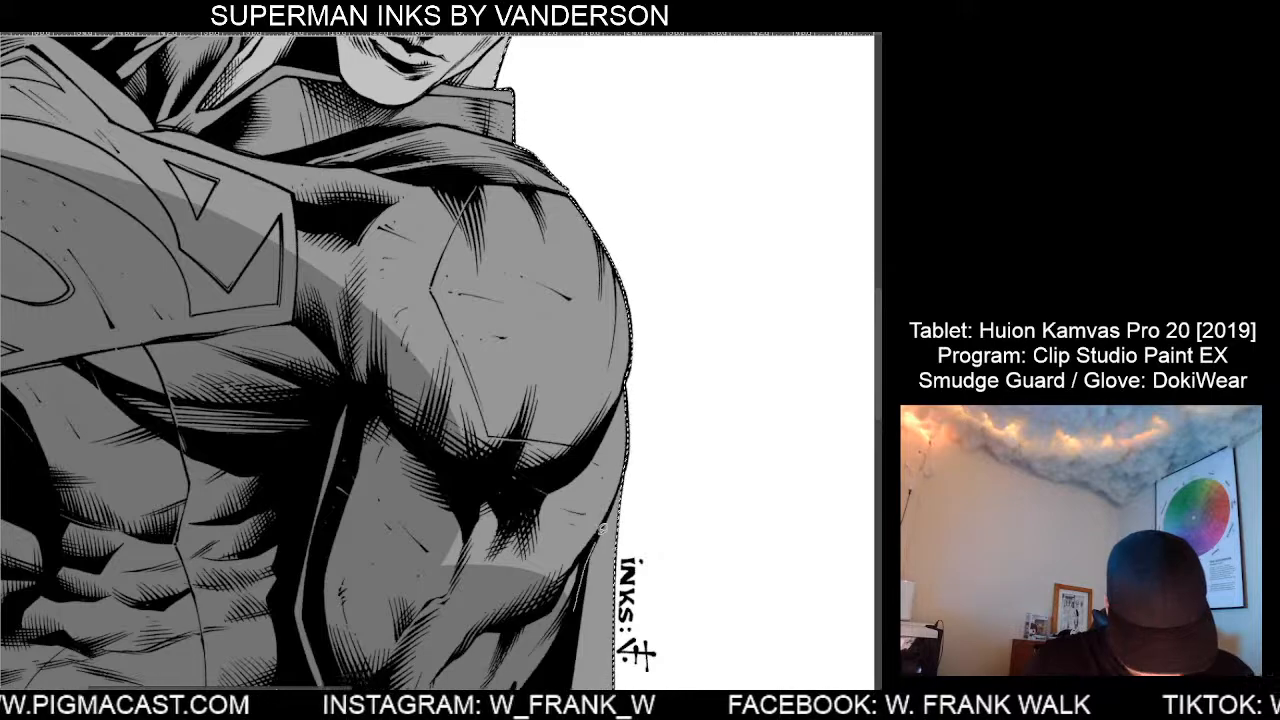
mouse_move(628, 468)
mouse_down()
mouse_move(666, 350)
mouse_move(665, 277)
mouse_move(615, 188)
mouse_up()
mouse_move(582, 148)
mouse_down()
mouse_move(505, 126)
mouse_move(262, 150)
mouse_move(160, 388)
mouse_up()
Lasso the remaining lighter chest area, including the S-shield, out past both sides of the collar and fill it with the darker suit grey.
key(minus)
key(minus)
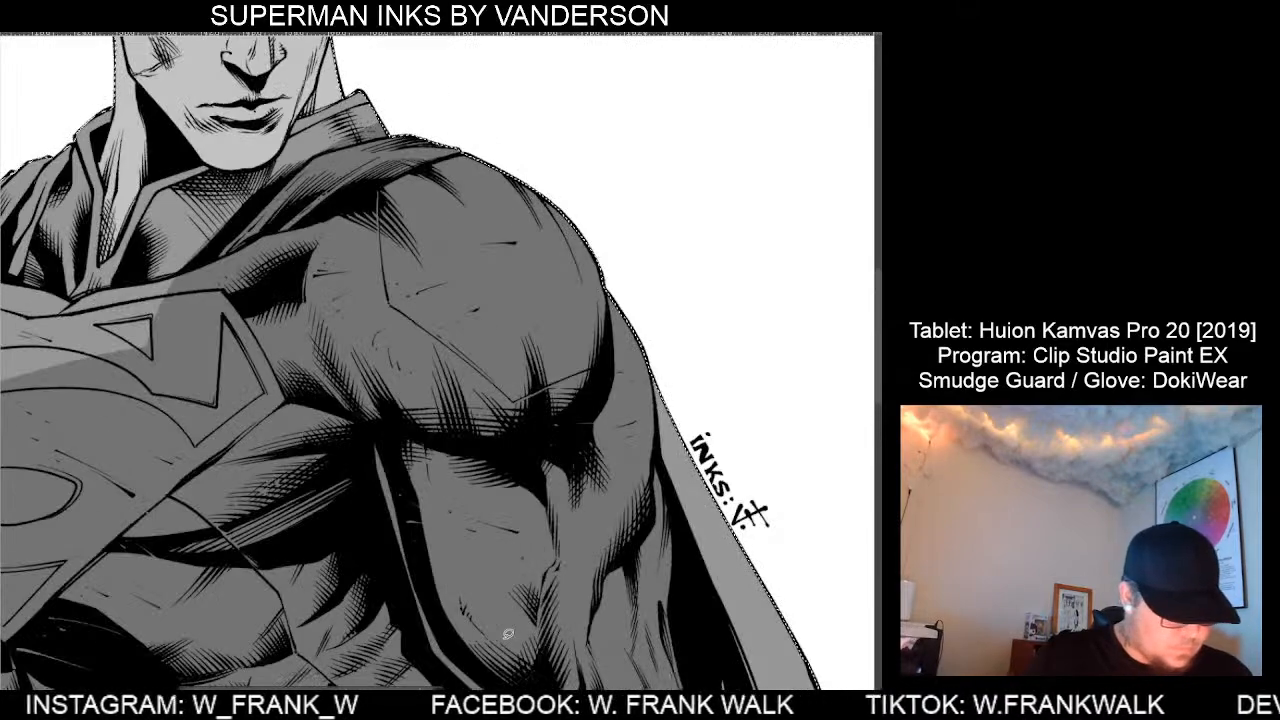
key(minus)
key(asciicircum)
scroll(539, 588, down, 3)
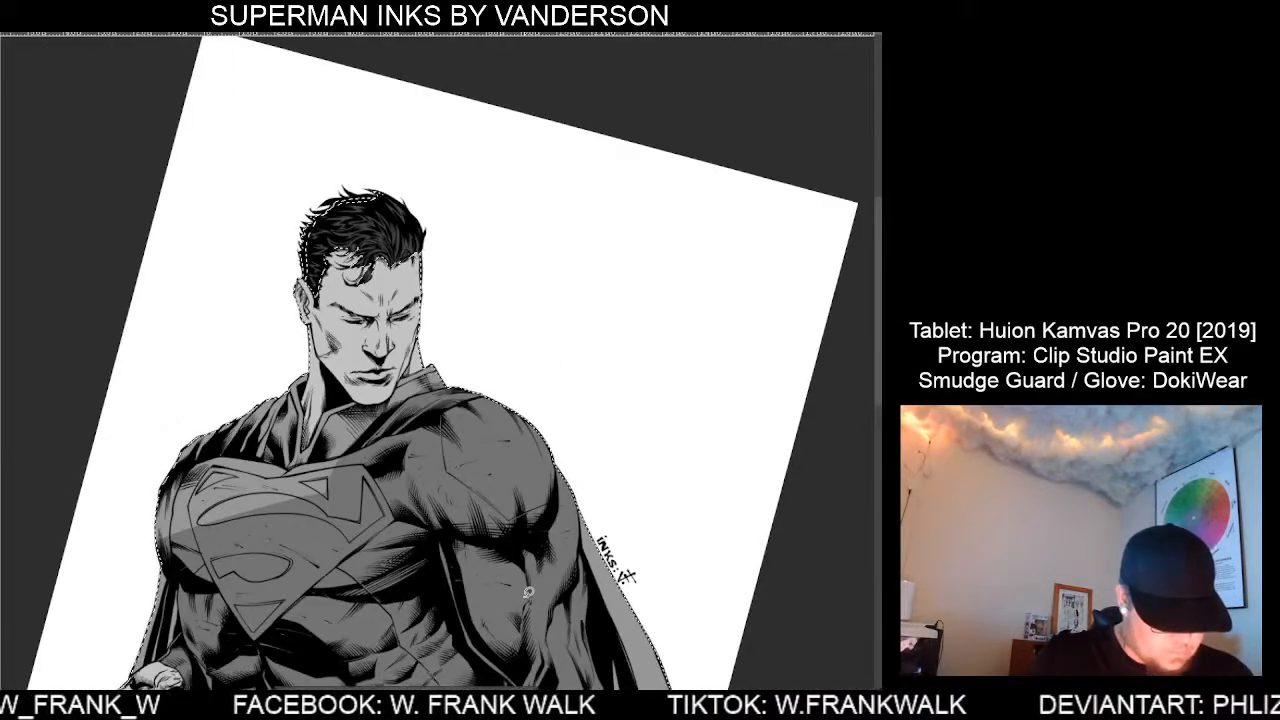
key(asciicircum)
scroll(325, 578, up, 2)
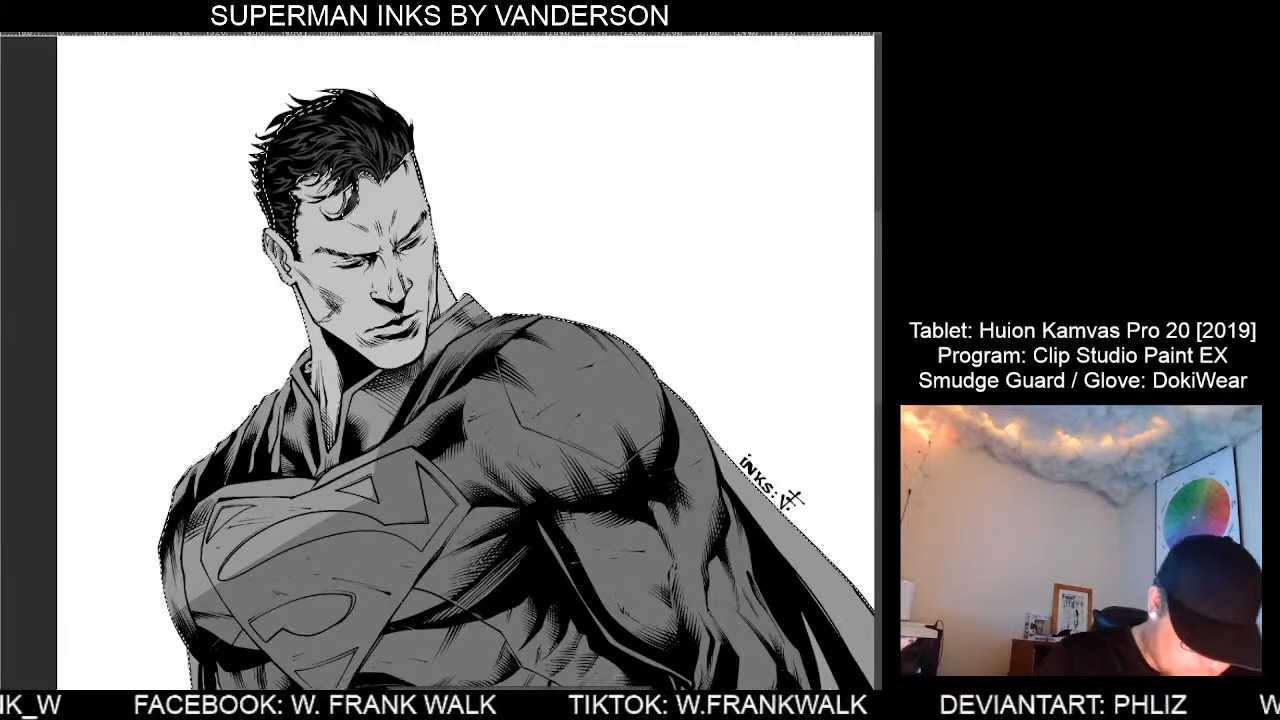
scroll(332, 464, up, 1)
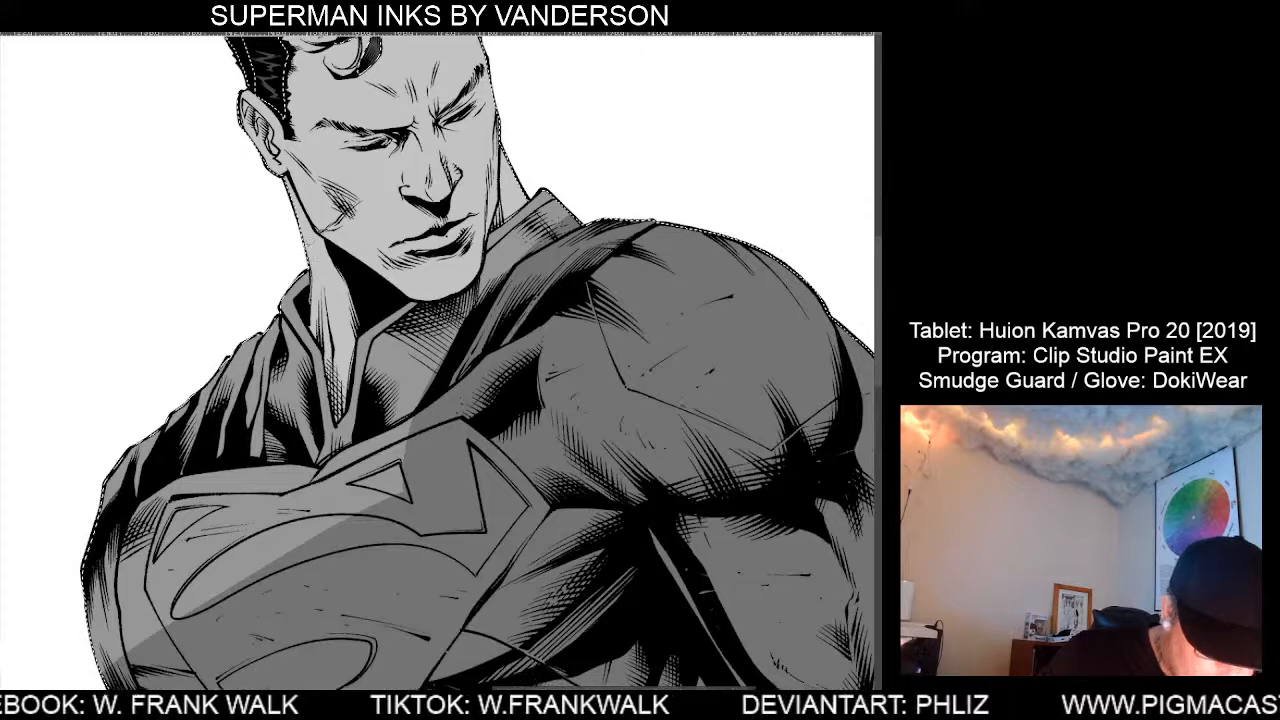
drag(401, 565, 575, 465)
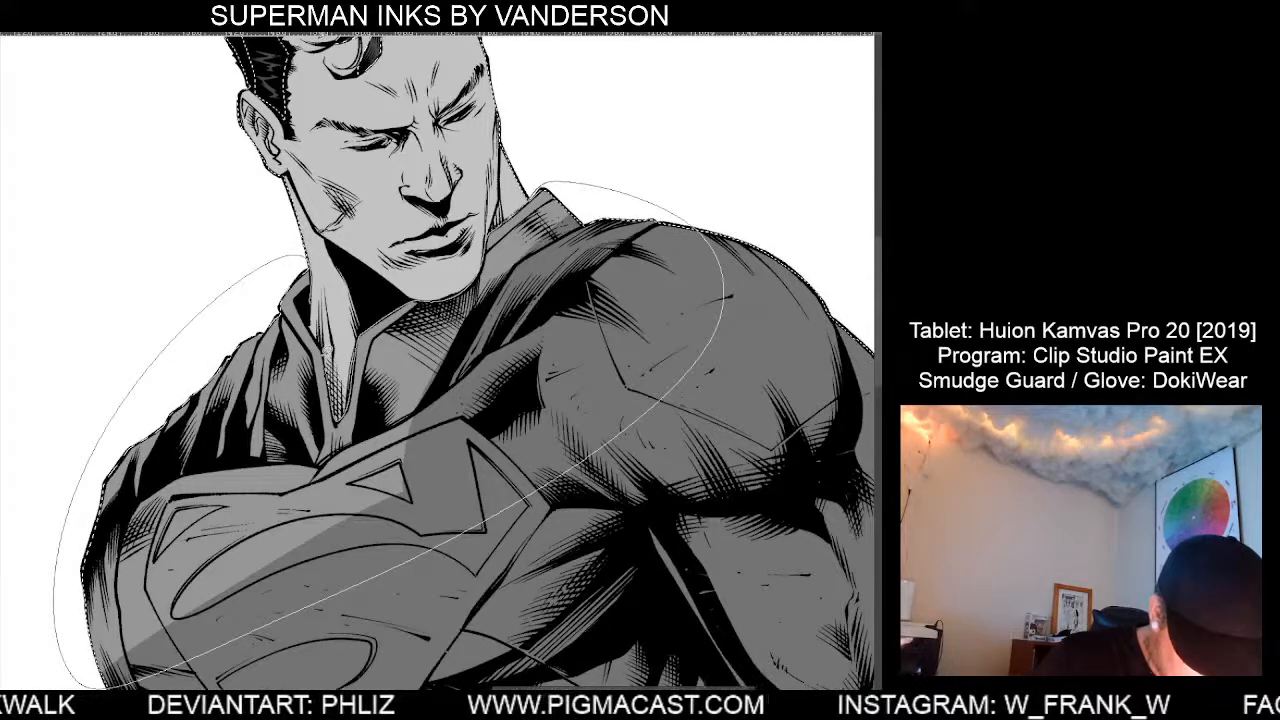
drag(313, 300, 345, 390)
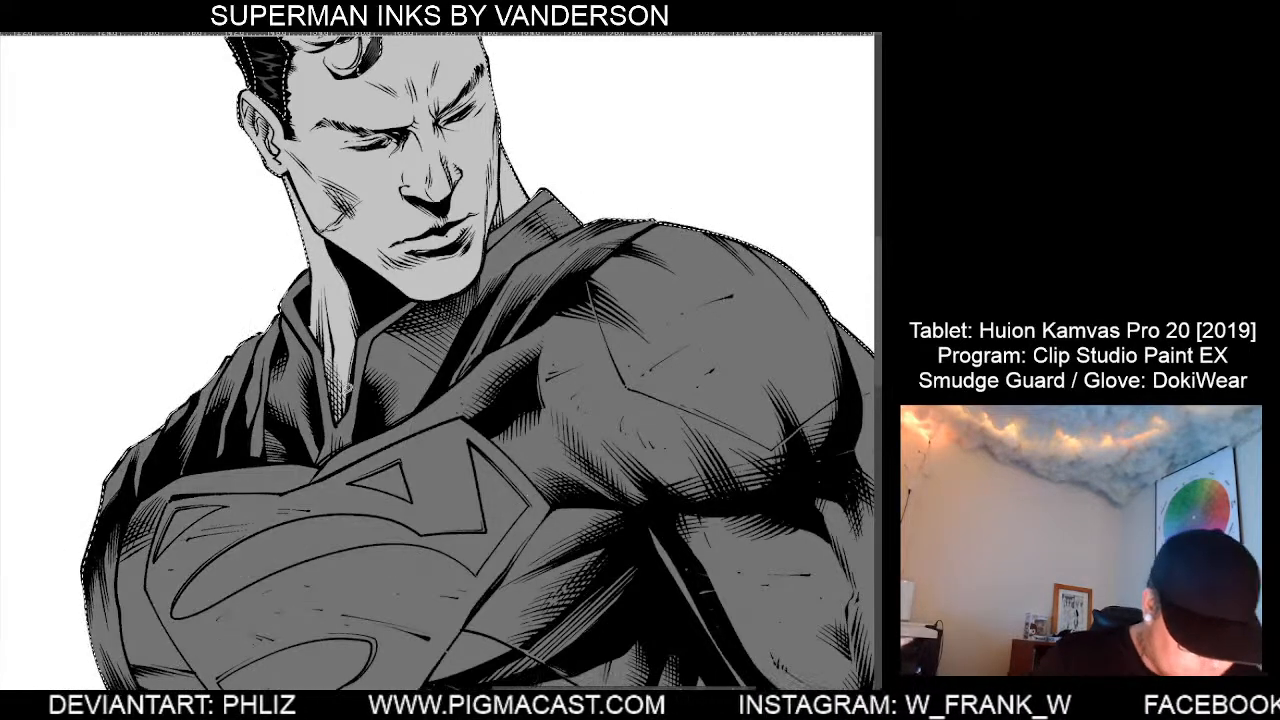
Lasso the cape folds draped over the shoulders beside the collar and fill them with the lighter cape grey.
scroll(615, 563, down, 6)
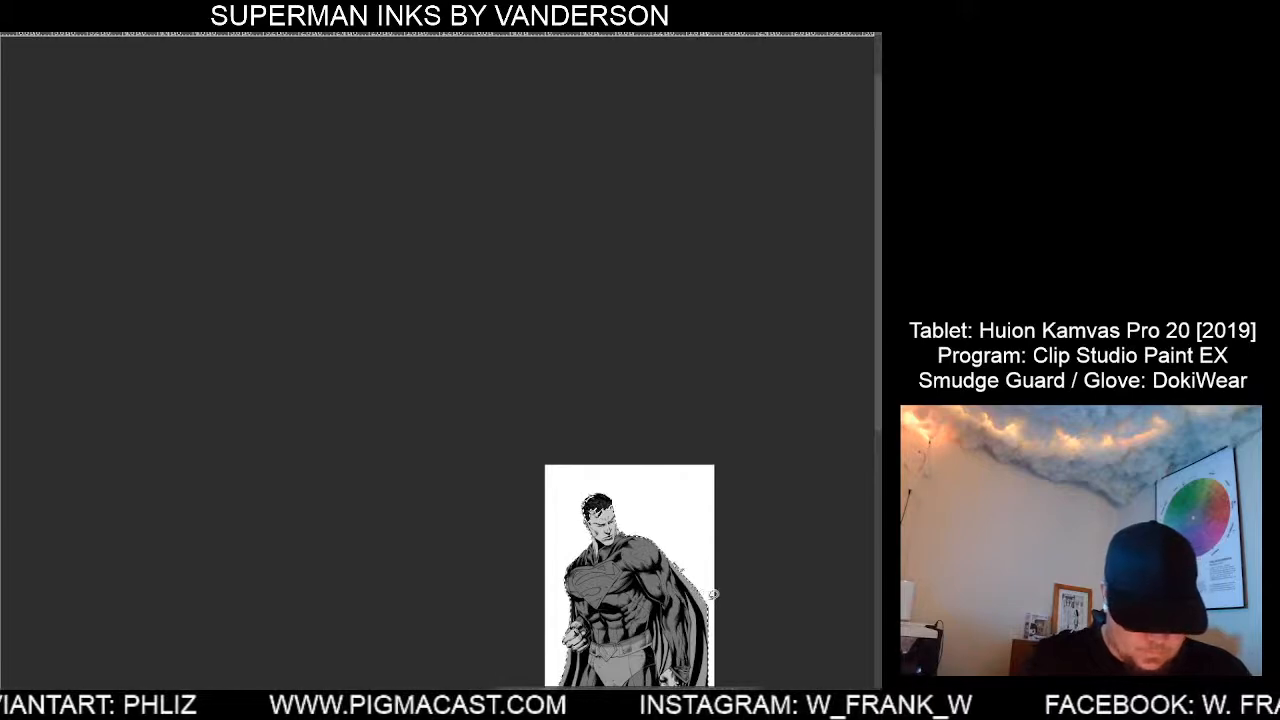
drag(712, 575, 618, 380)
scroll(534, 455, up, 2)
scroll(536, 457, up, 2)
scroll(561, 490, down, 1)
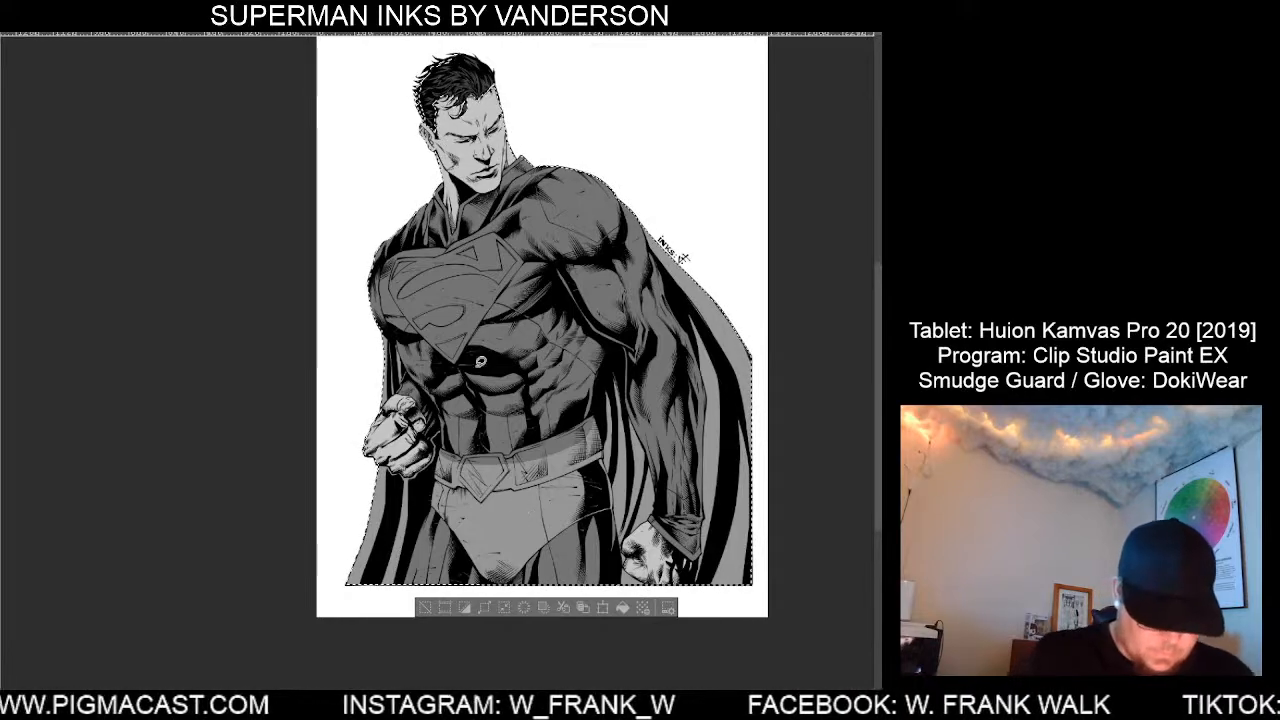
scroll(465, 300, up, 2)
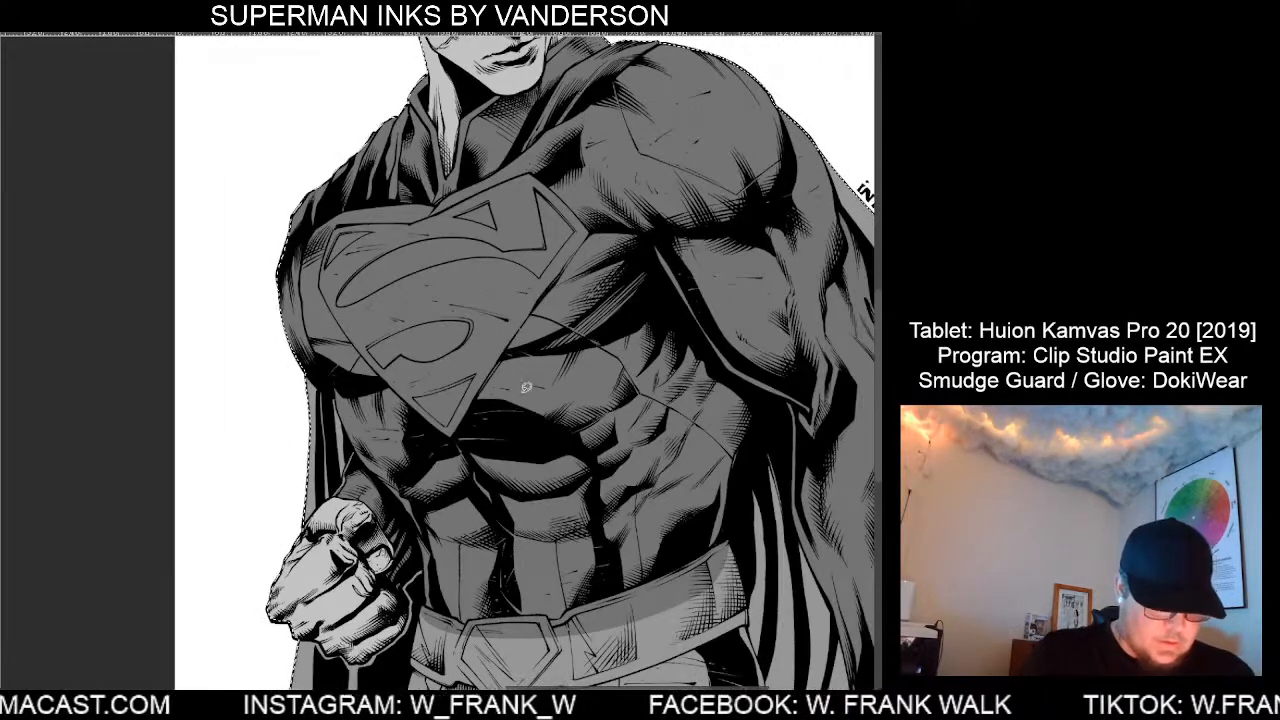
drag(526, 387, 501, 565)
scroll(302, 382, up, 1)
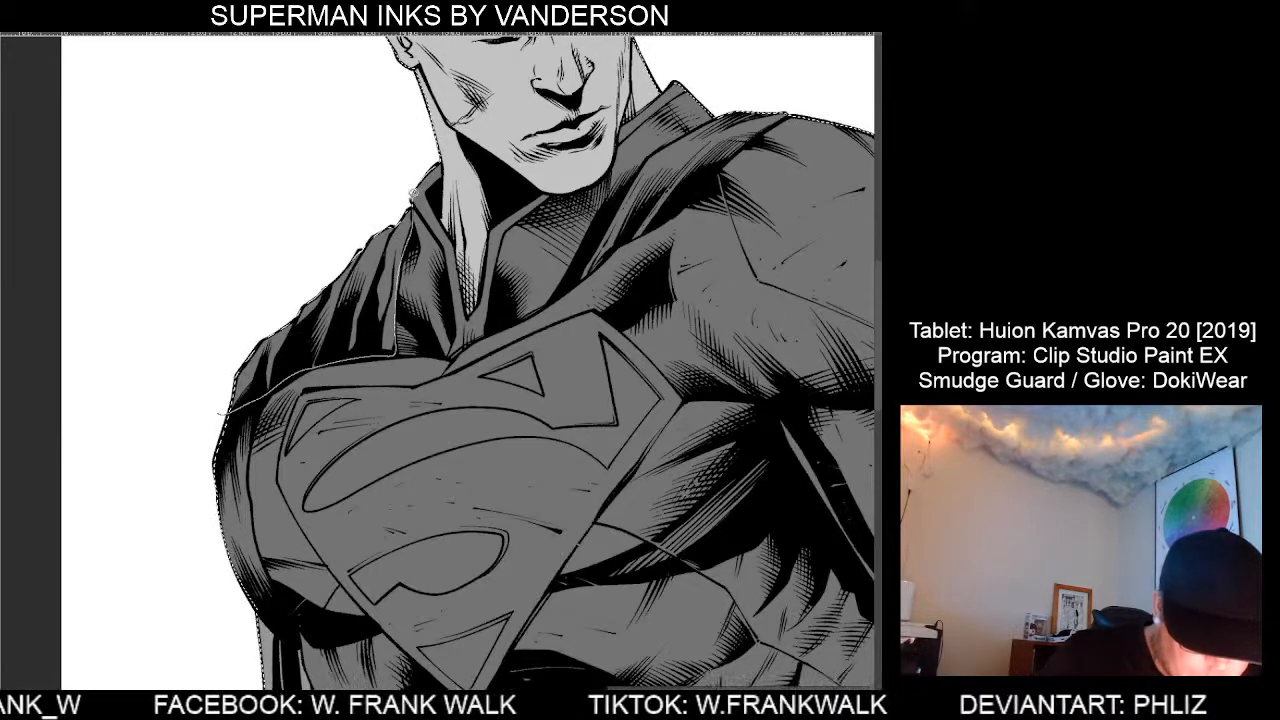
mouse_move(413, 193)
mouse_down()
mouse_move(188, 377)
mouse_move(212, 408)
mouse_up()
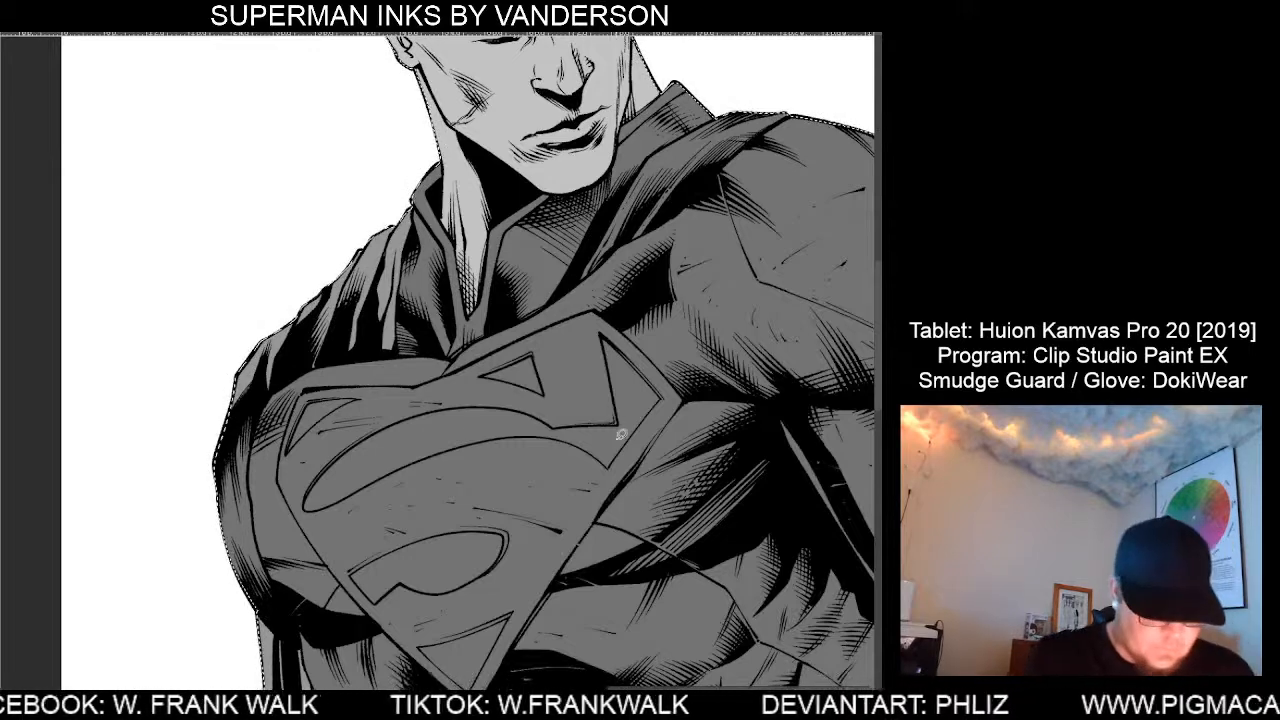
drag(636, 442, 464, 522)
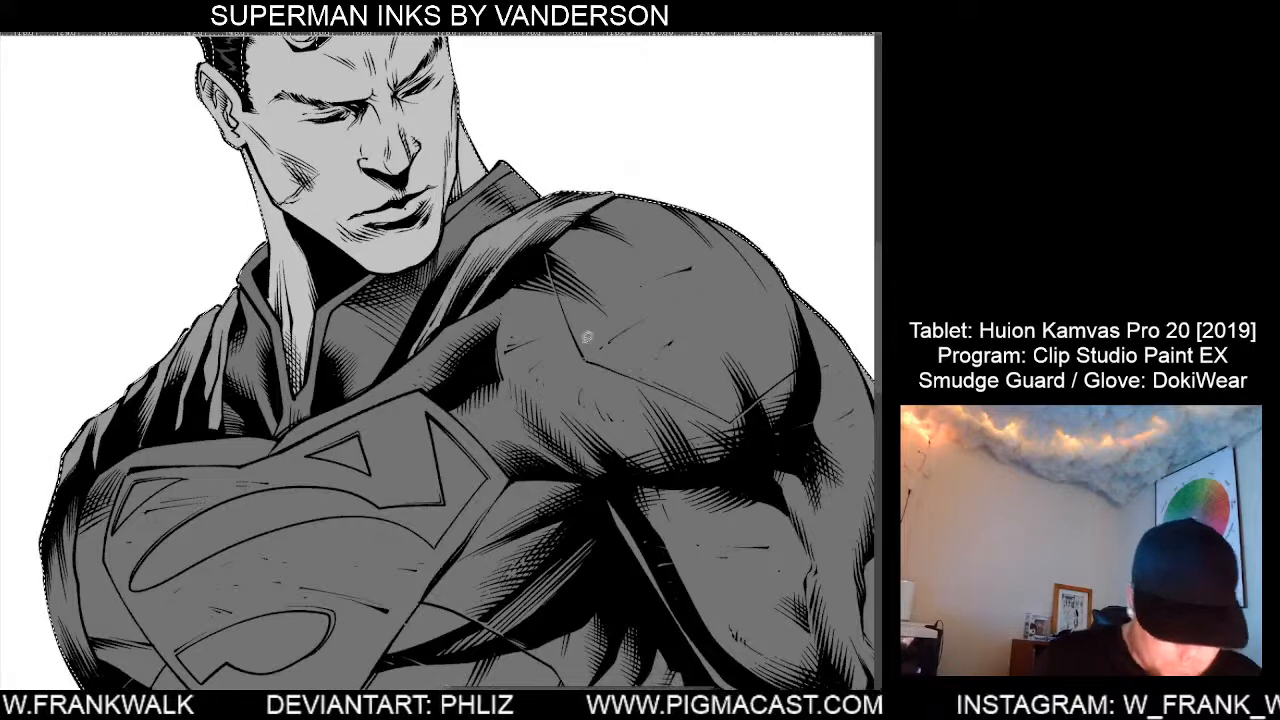
Lasso the S-shield along its outer border on the chest and fill it with the lighter cape grey.
scroll(598, 547, down, 1)
scroll(600, 588, down, 1)
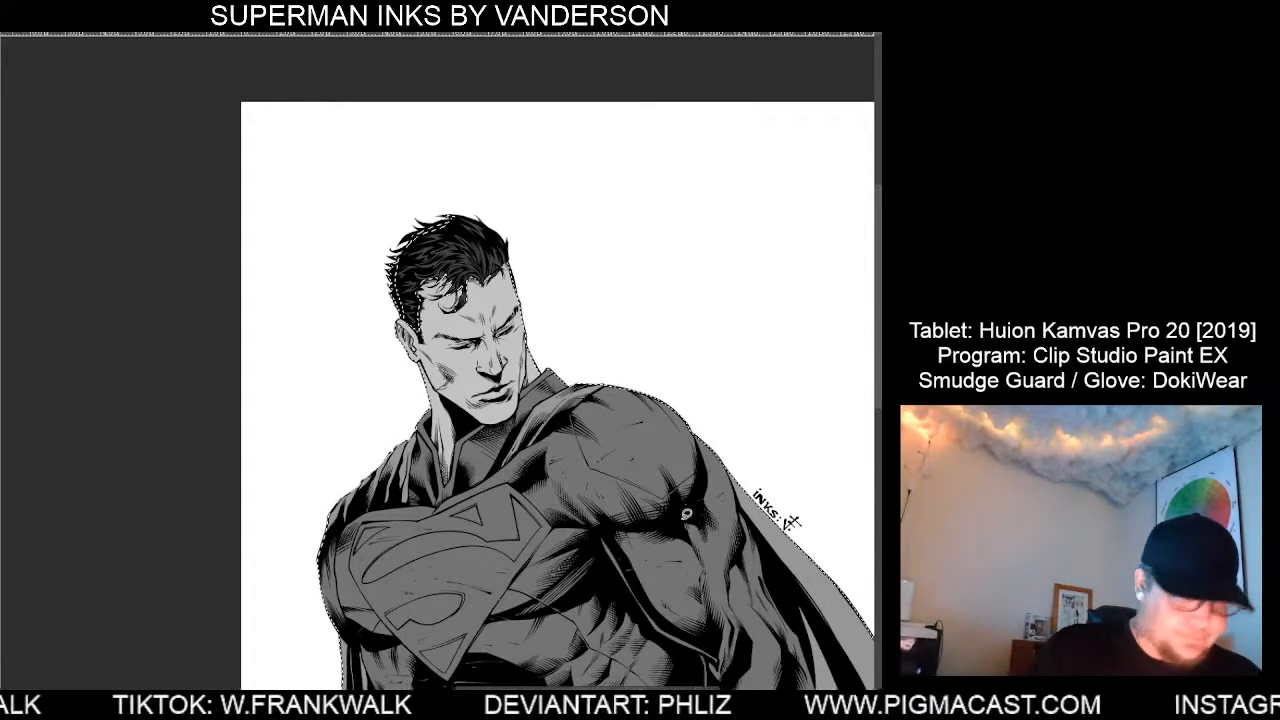
drag(686, 498, 679, 294)
drag(653, 475, 627, 374)
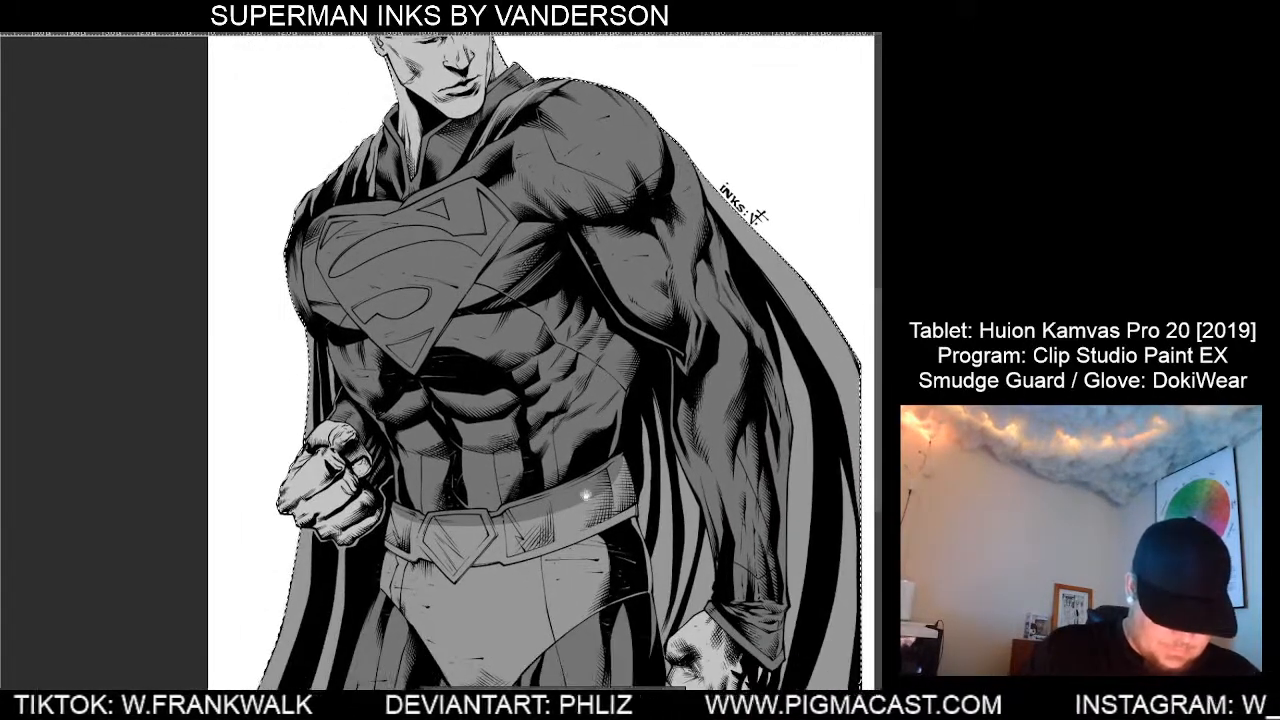
drag(593, 528, 587, 504)
drag(569, 427, 589, 509)
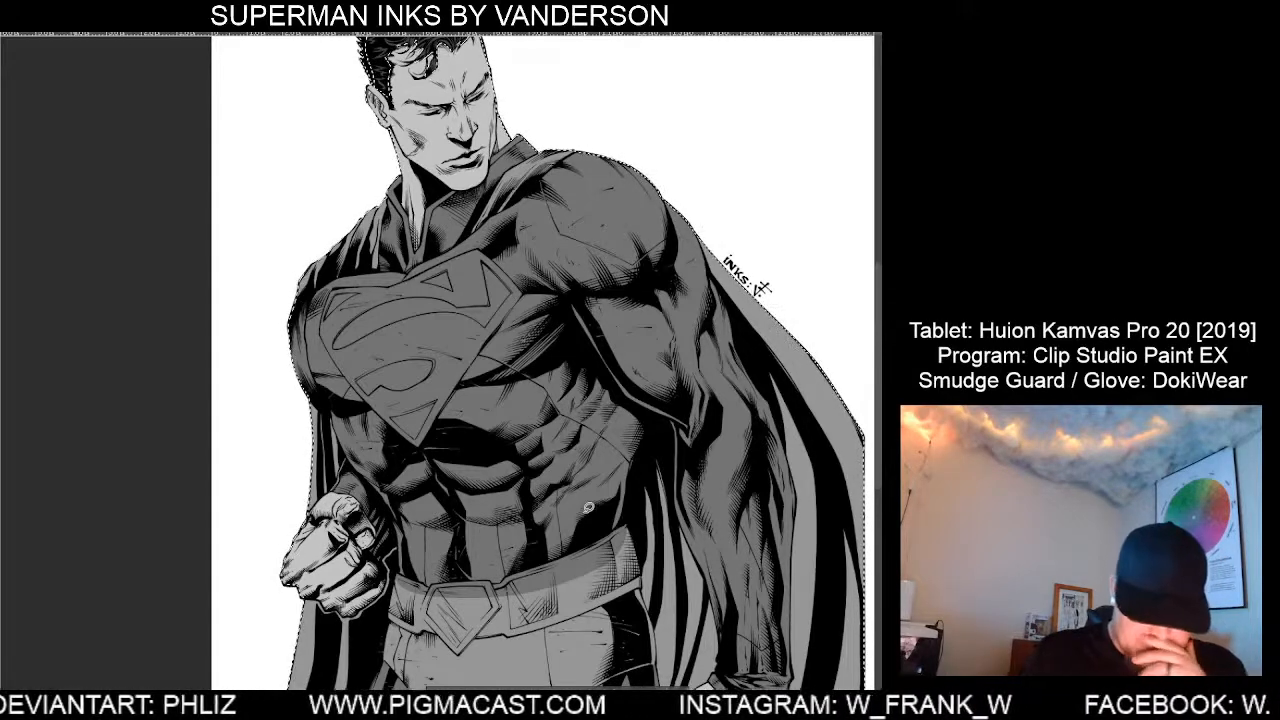
key(ctrl+plus)
key(ctrl+plus)
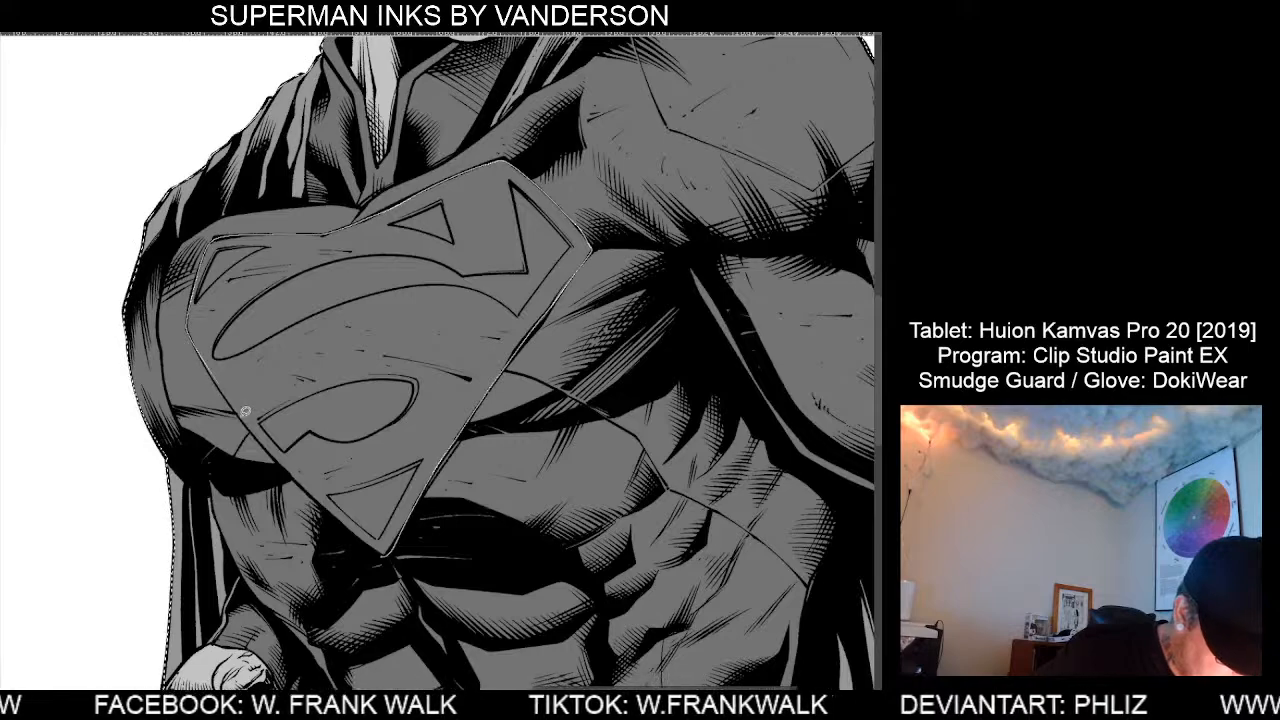
drag(388, 552, 390, 556)
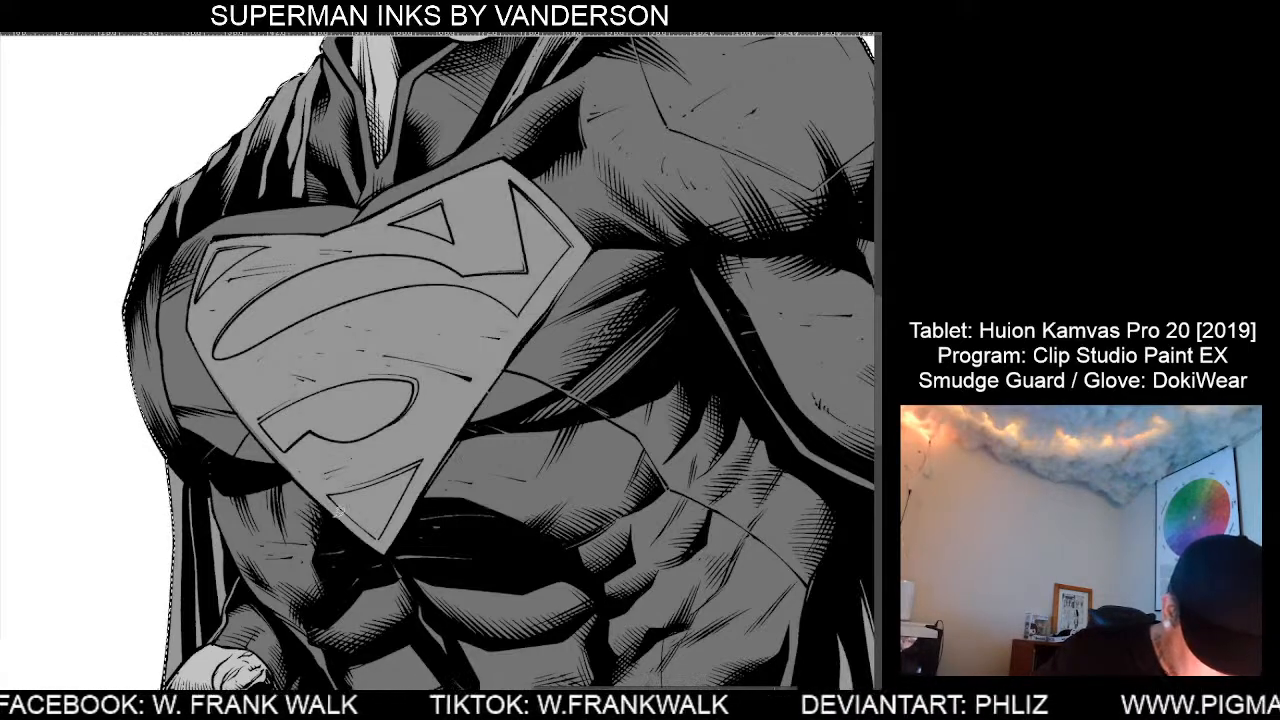
Inspect the shield edges and the whole figure for areas still carrying the wrong grey.
key(^)
key(^)
key(^)
key(^)
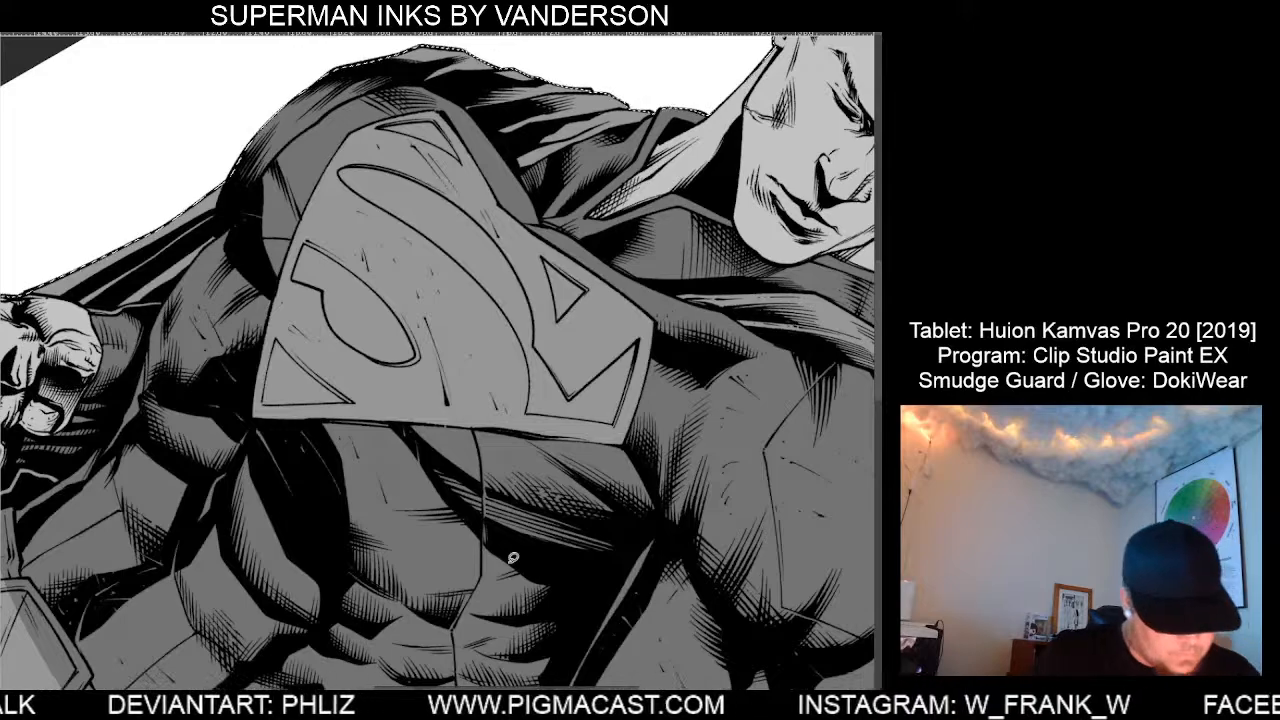
key(minus)
key(minus)
key(minus)
scroll(603, 580, down, 3)
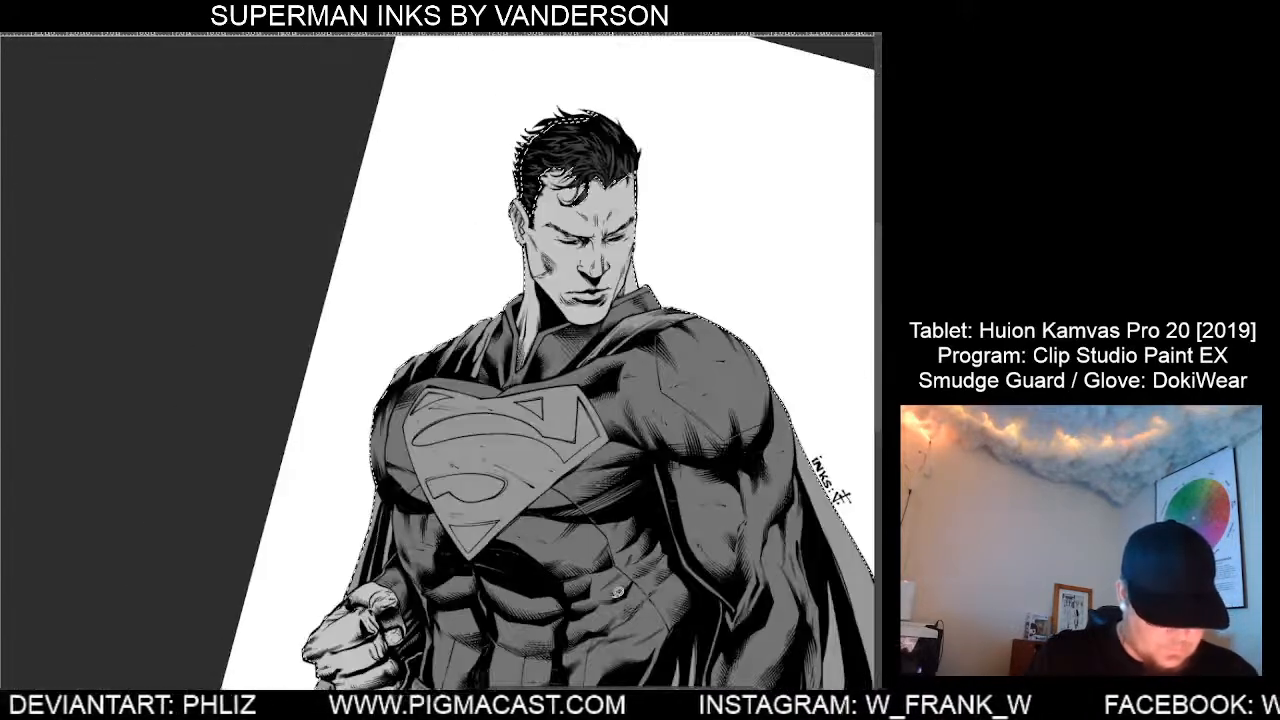
key(minus)
scroll(697, 601, down, 1)
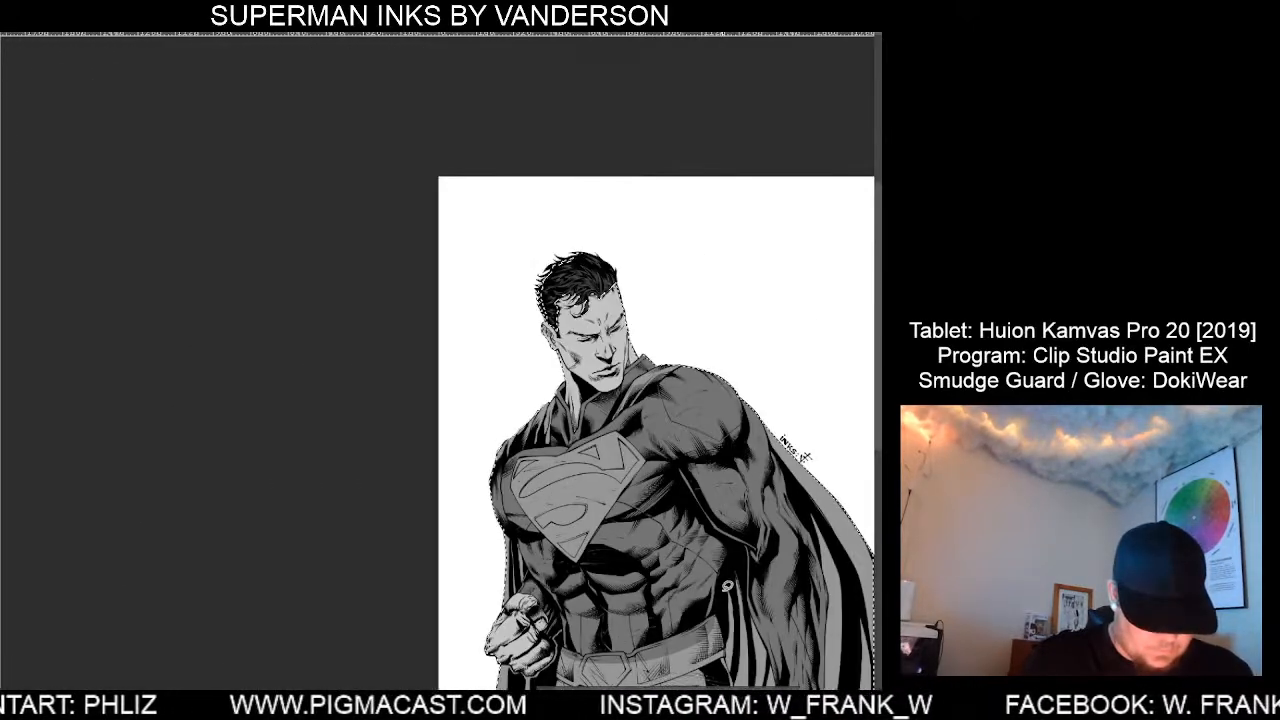
drag(748, 581, 629, 471)
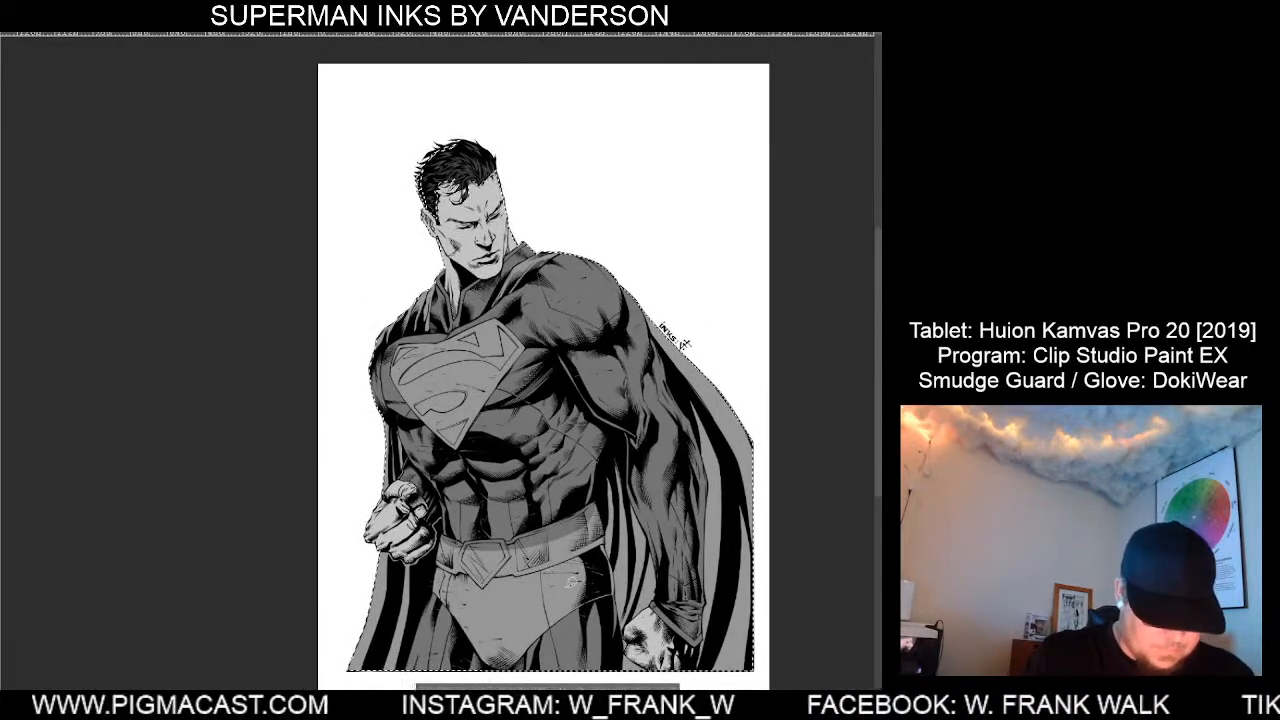
drag(611, 585, 590, 526)
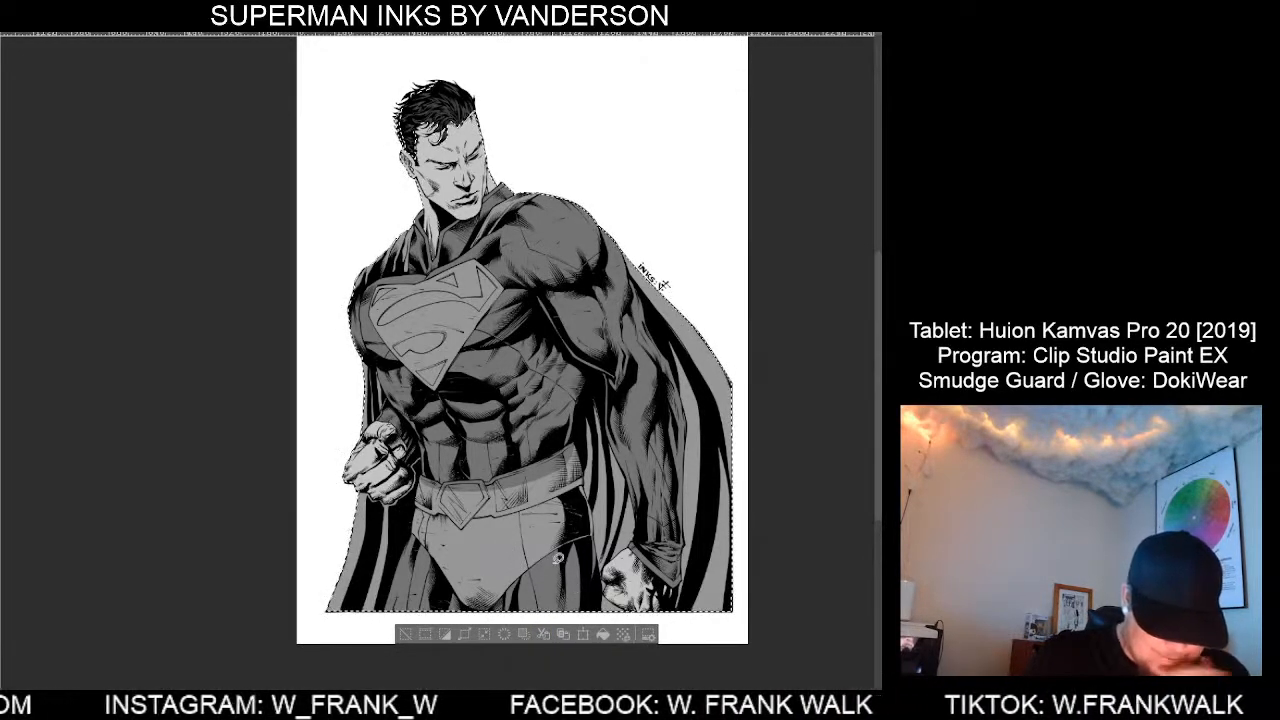
Lasso the darker strip along the upper part of the belt and buckle and fill it with the lighter trunks grey.
scroll(471, 515, up, 2)
scroll(471, 515, up, 1)
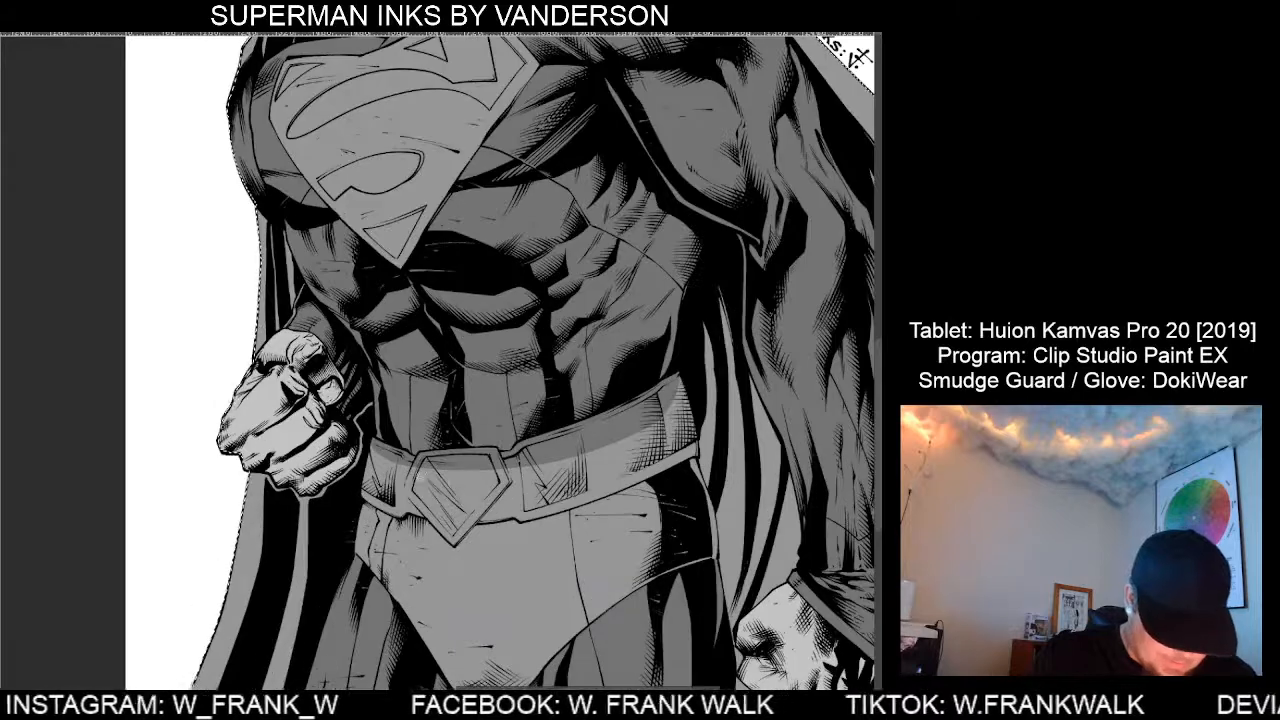
scroll(471, 515, up, 1)
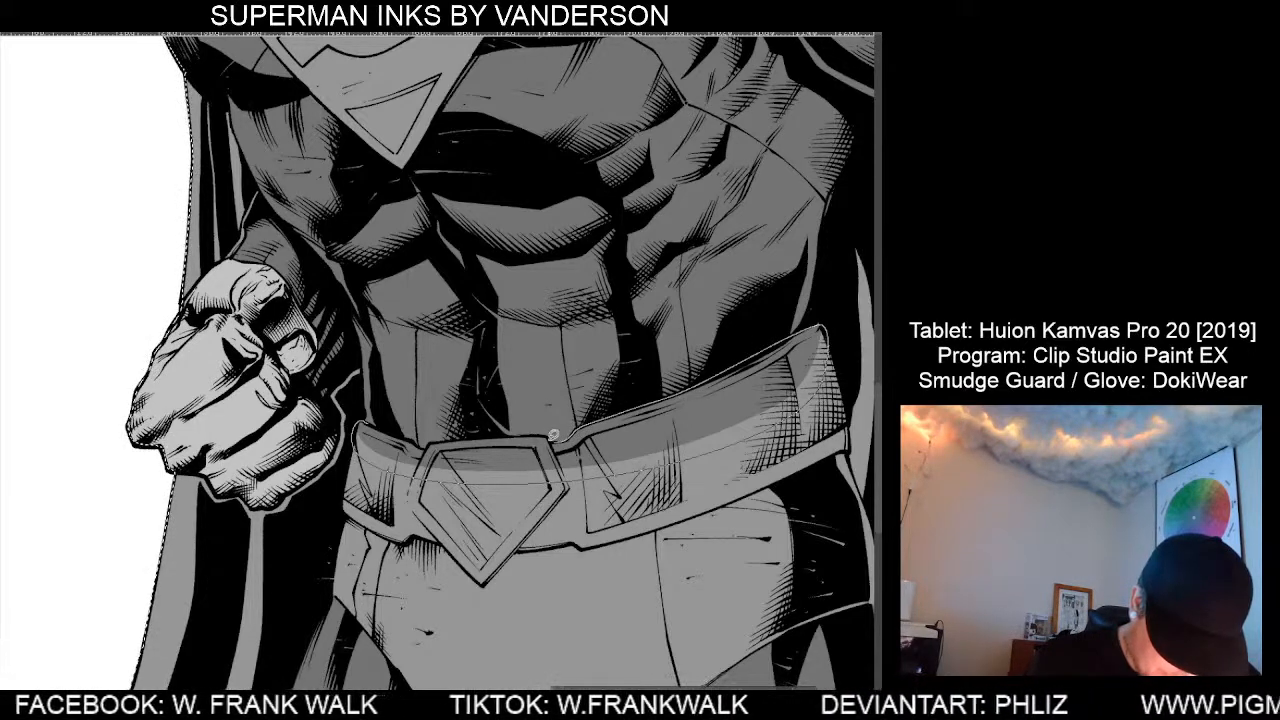
mouse_move(457, 435)
mouse_down()
mouse_move(424, 444)
mouse_move(361, 425)
mouse_up()
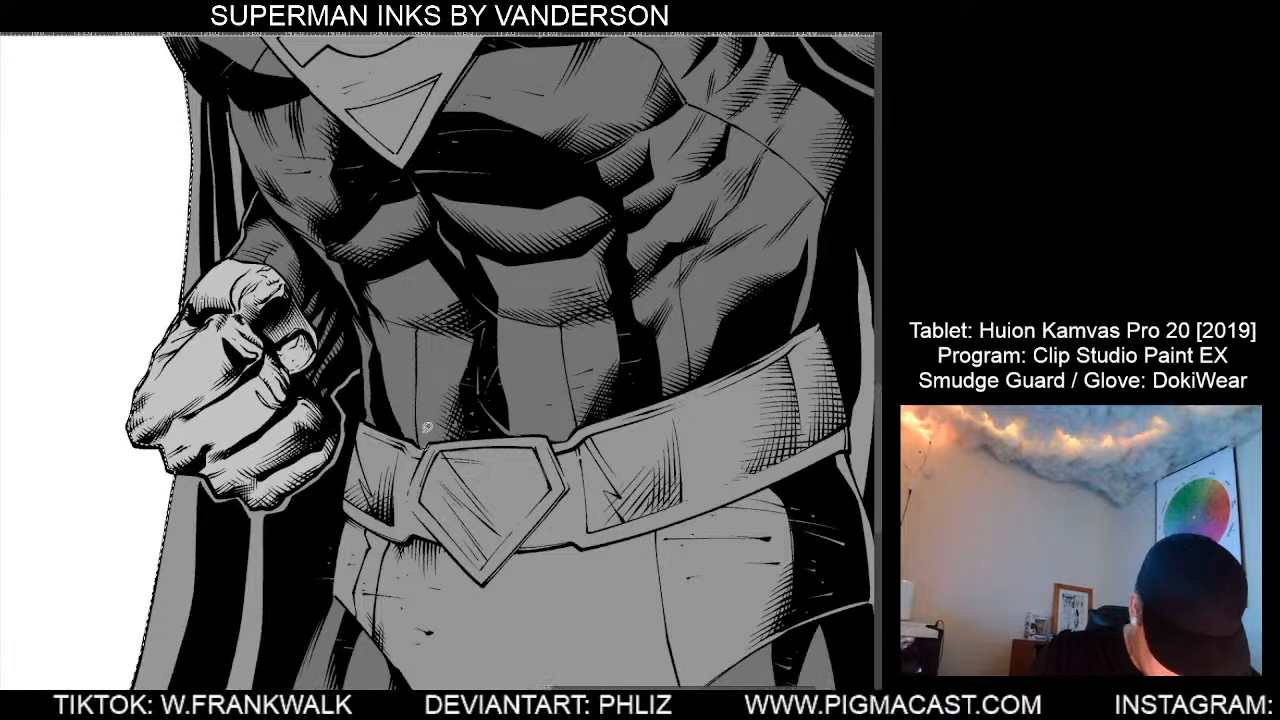
Clear the selection around the figure and hide the inks so only the flat greys show.
scroll(684, 603, down, 3)
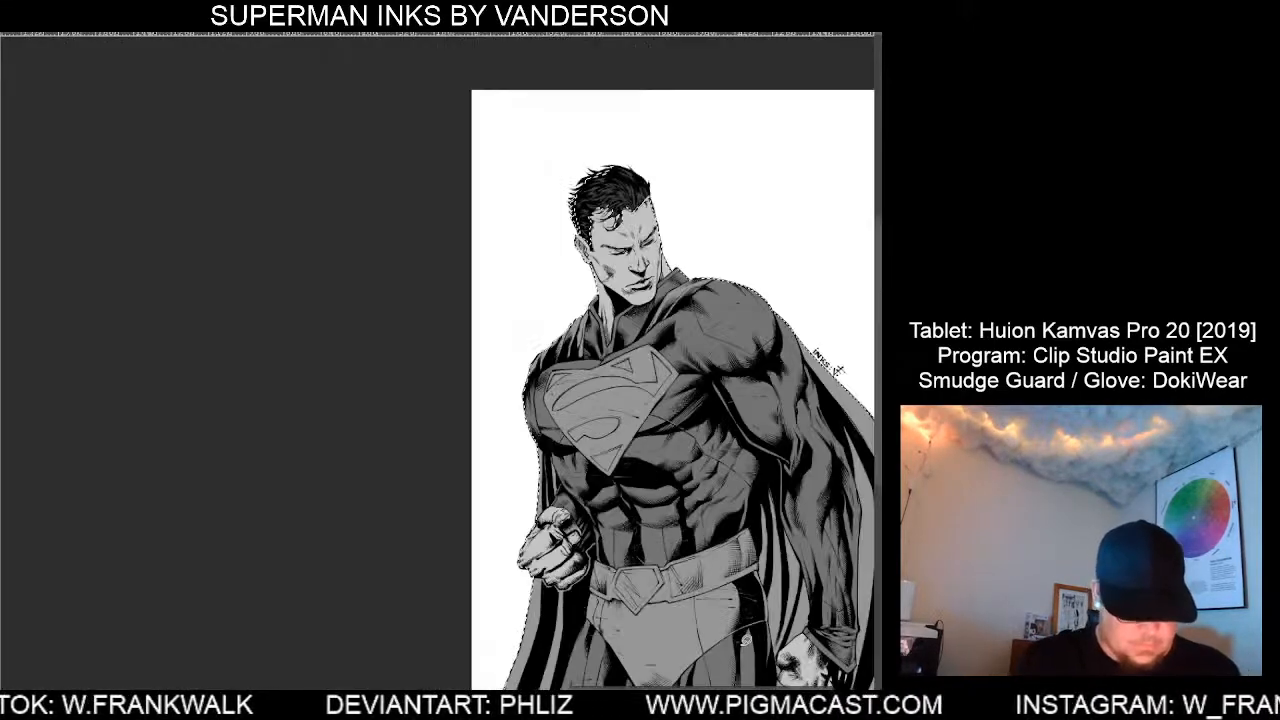
scroll(755, 605, down, 2)
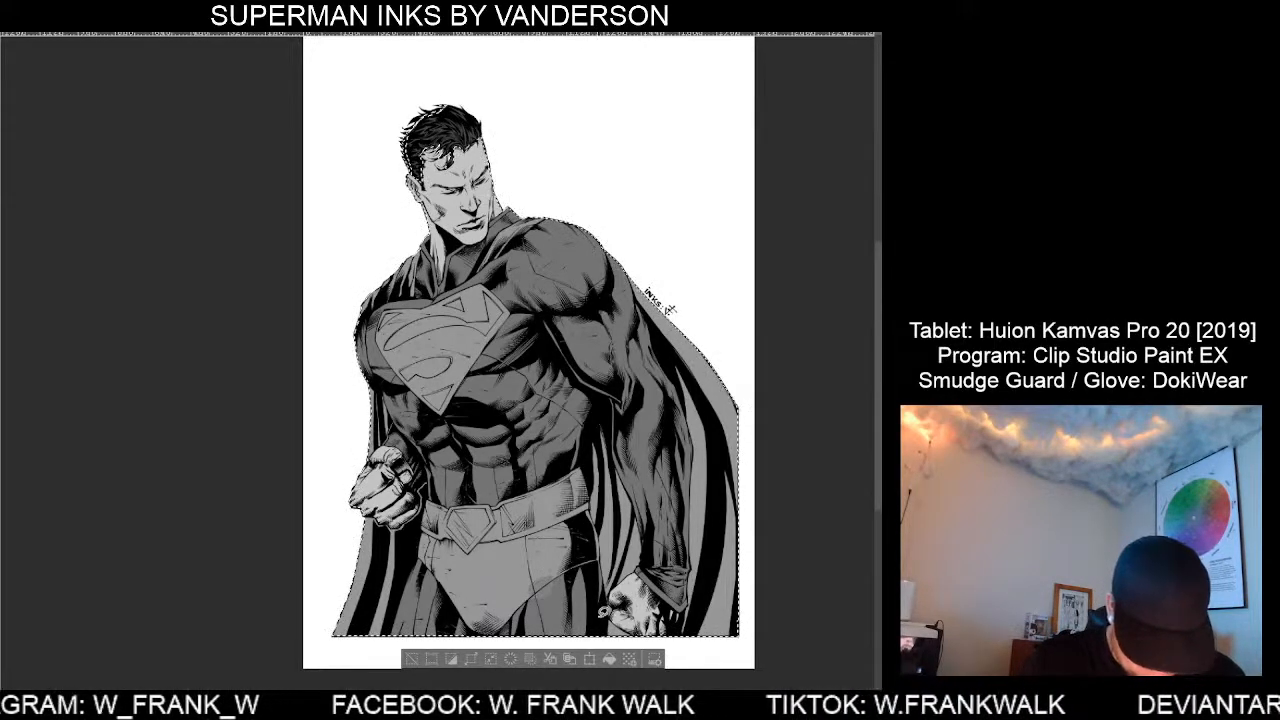
scroll(532, 627, up, 2)
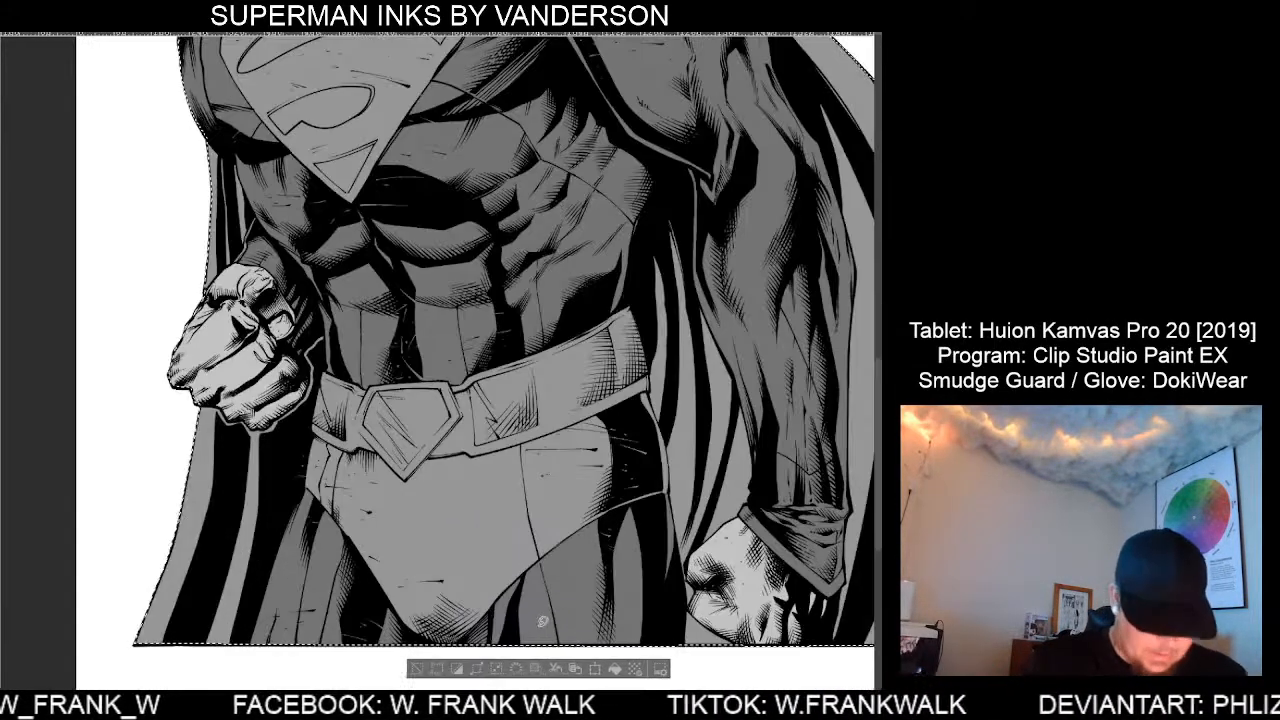
scroll(636, 495, down, 3)
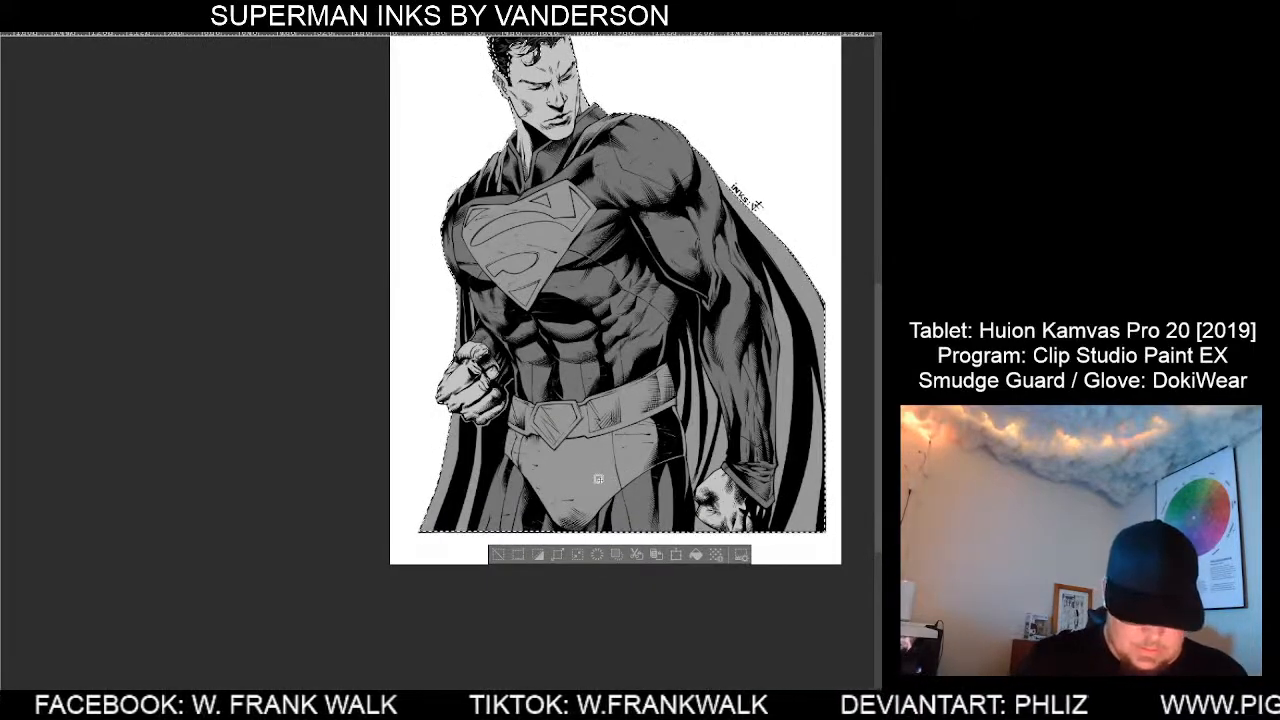
click(498, 555)
click(599, 472)
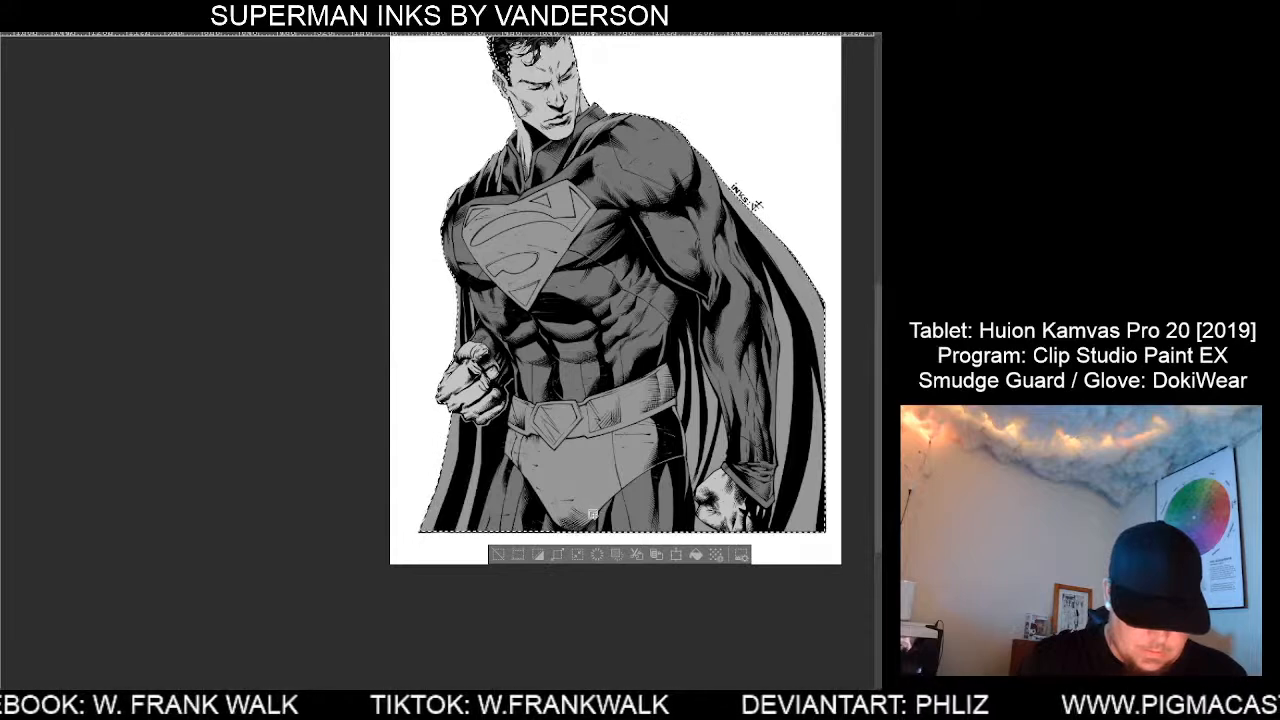
click(498, 556)
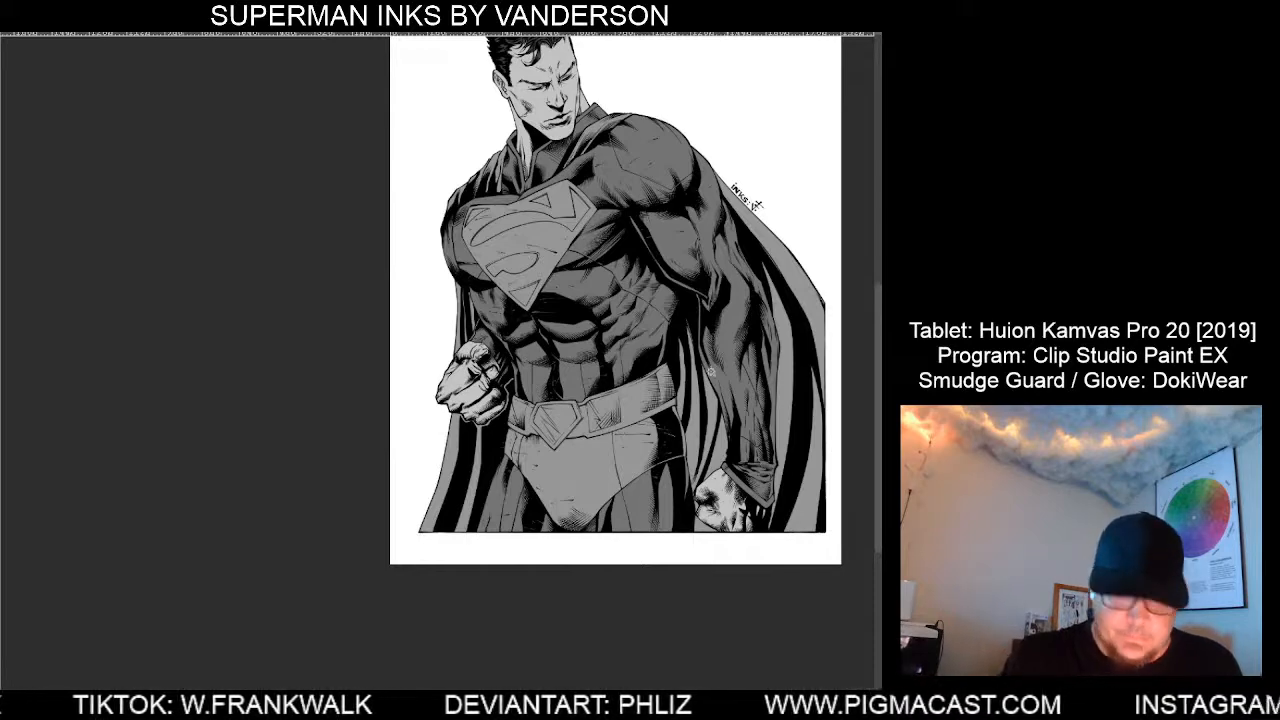
click(594, 472)
click(499, 556)
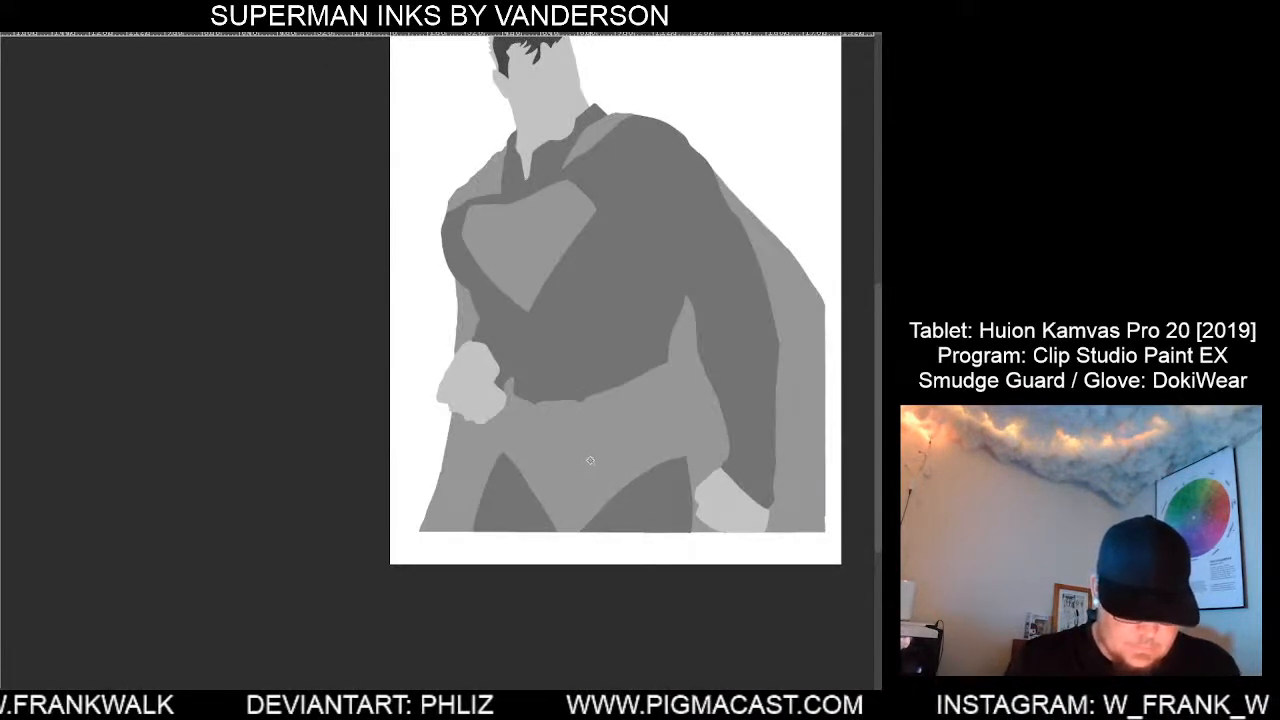
Select all areas sharing the cape, shield, belt and trunks grey, fill them with a darker grey and show the inks again.
click(590, 460)
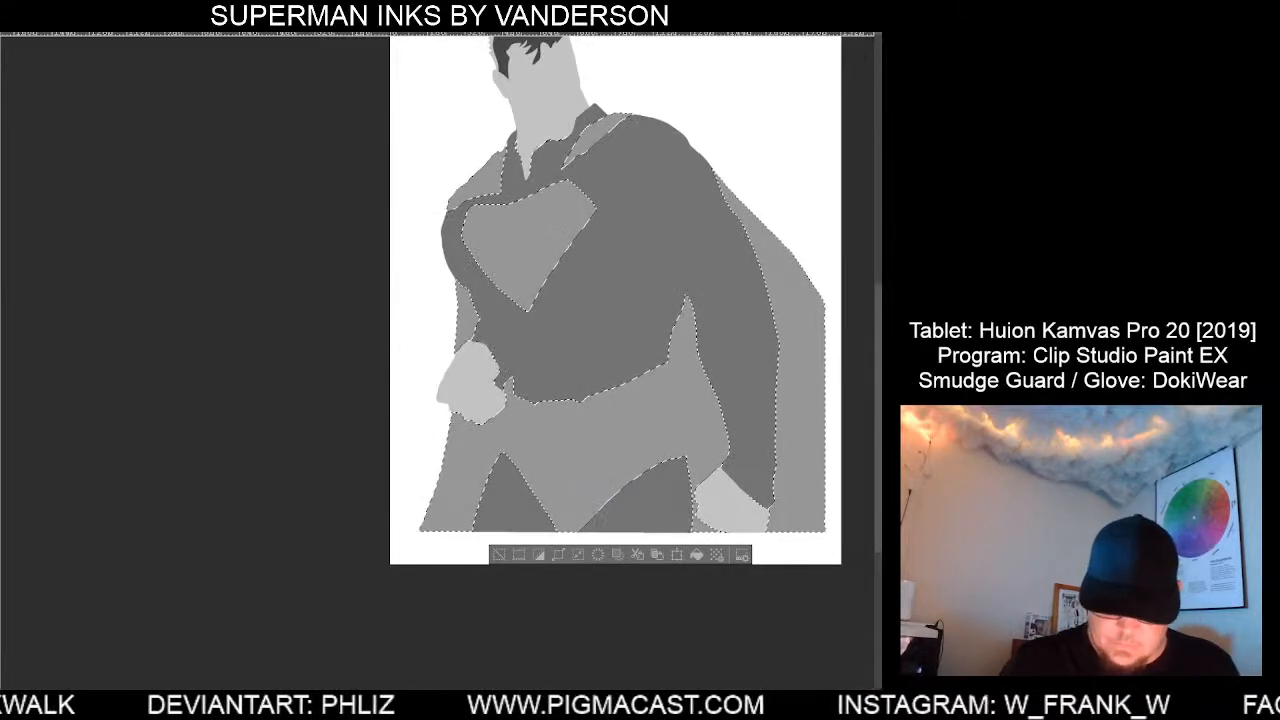
click(696, 556)
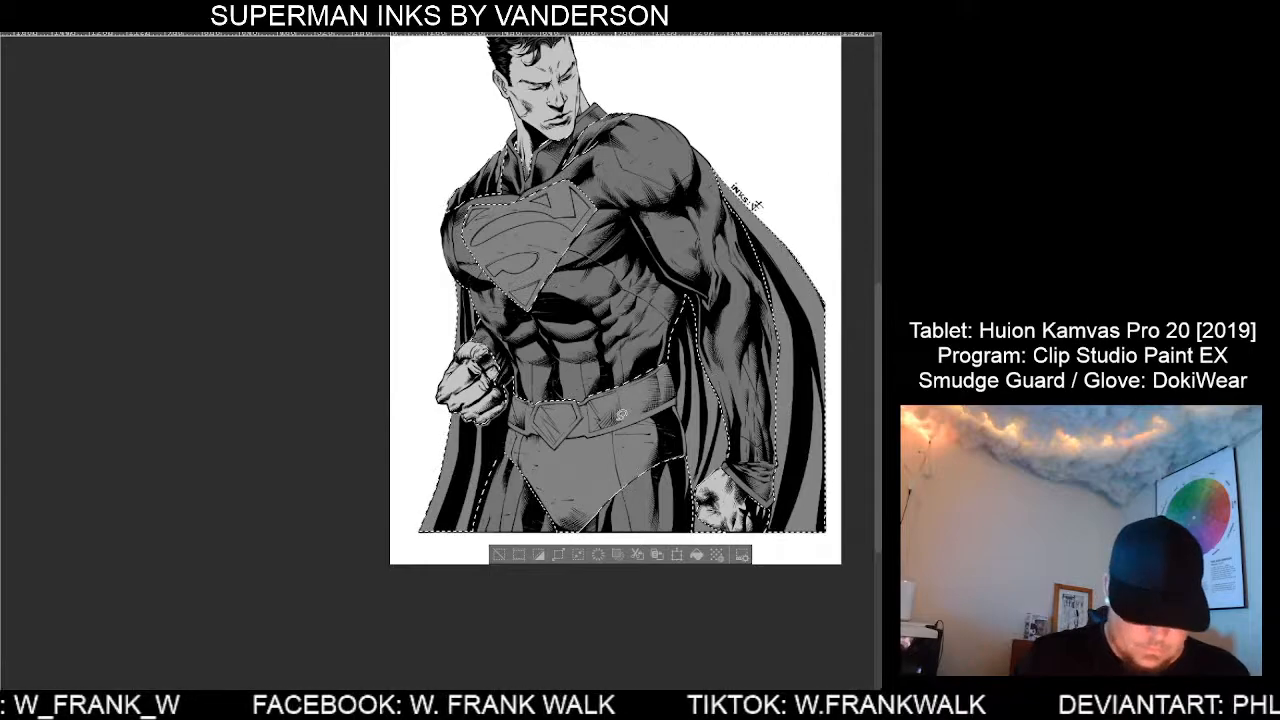
Lasso the whole belt and its buckle and fill them with a light grey that stands apart from the trunks.
scroll(621, 414, up, 5)
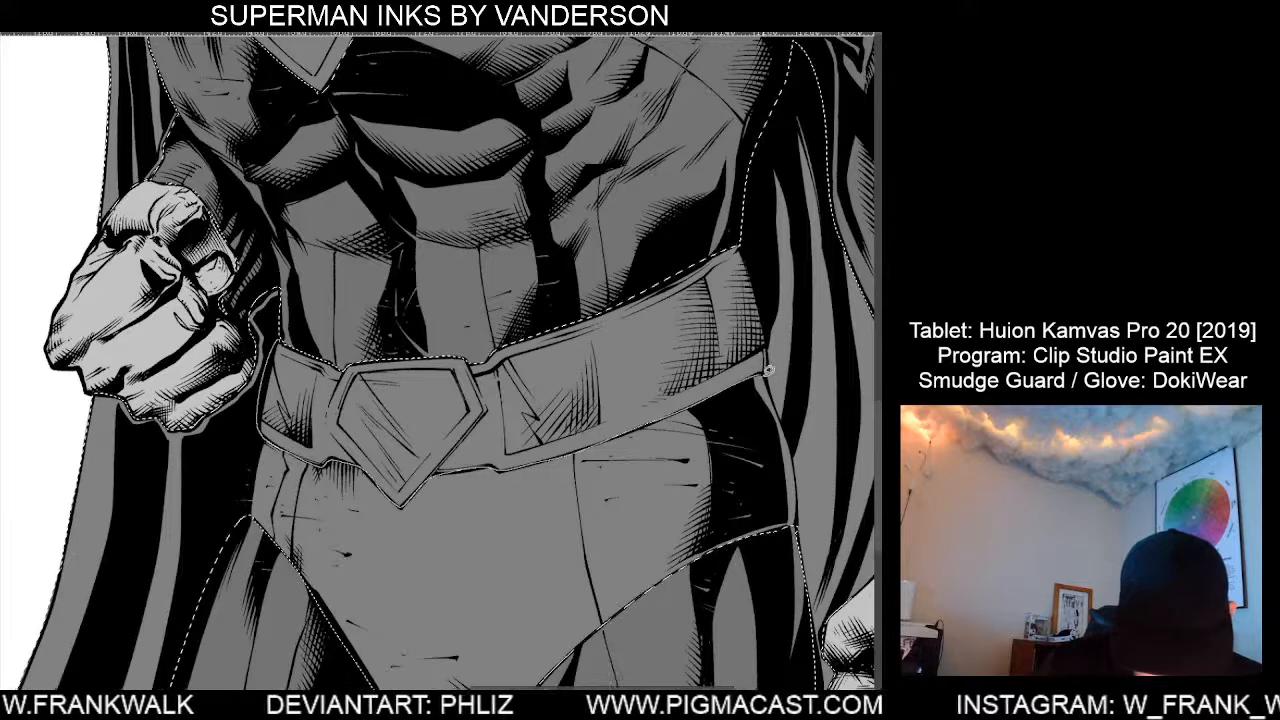
mouse_move(769, 272)
mouse_down()
mouse_move(734, 235)
mouse_move(285, 332)
mouse_up()
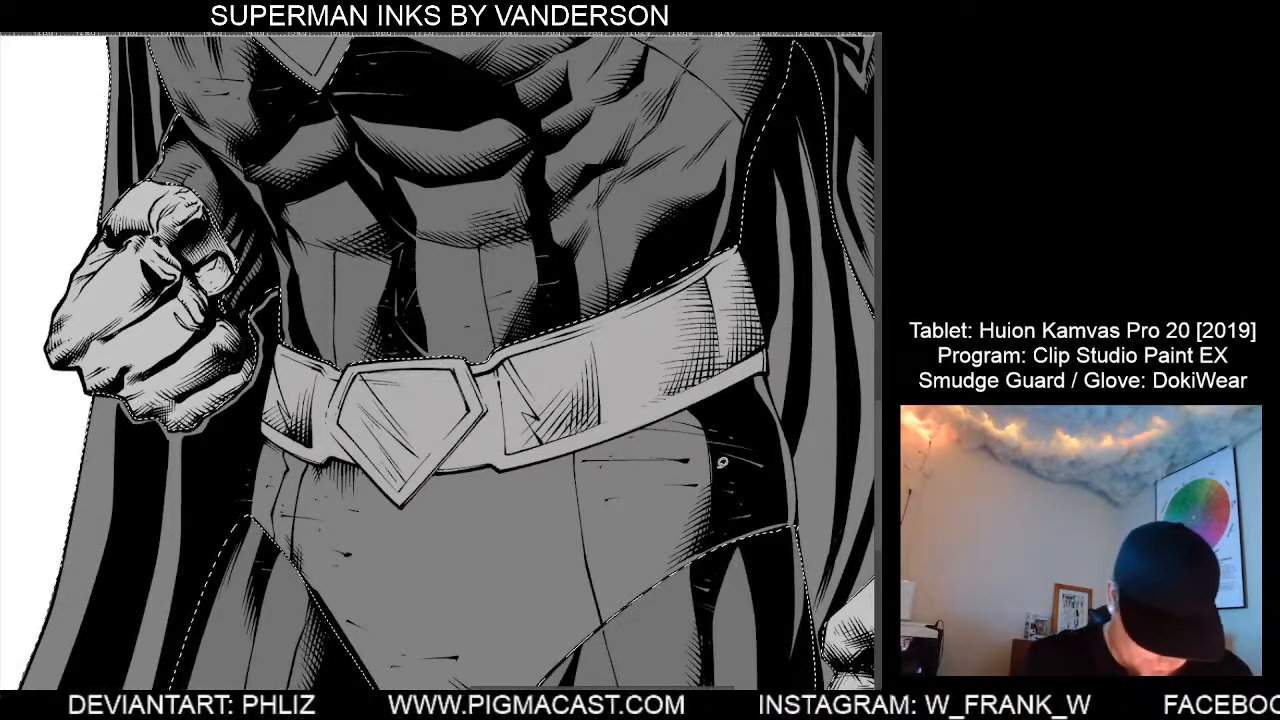
scroll(749, 507, down, 4)
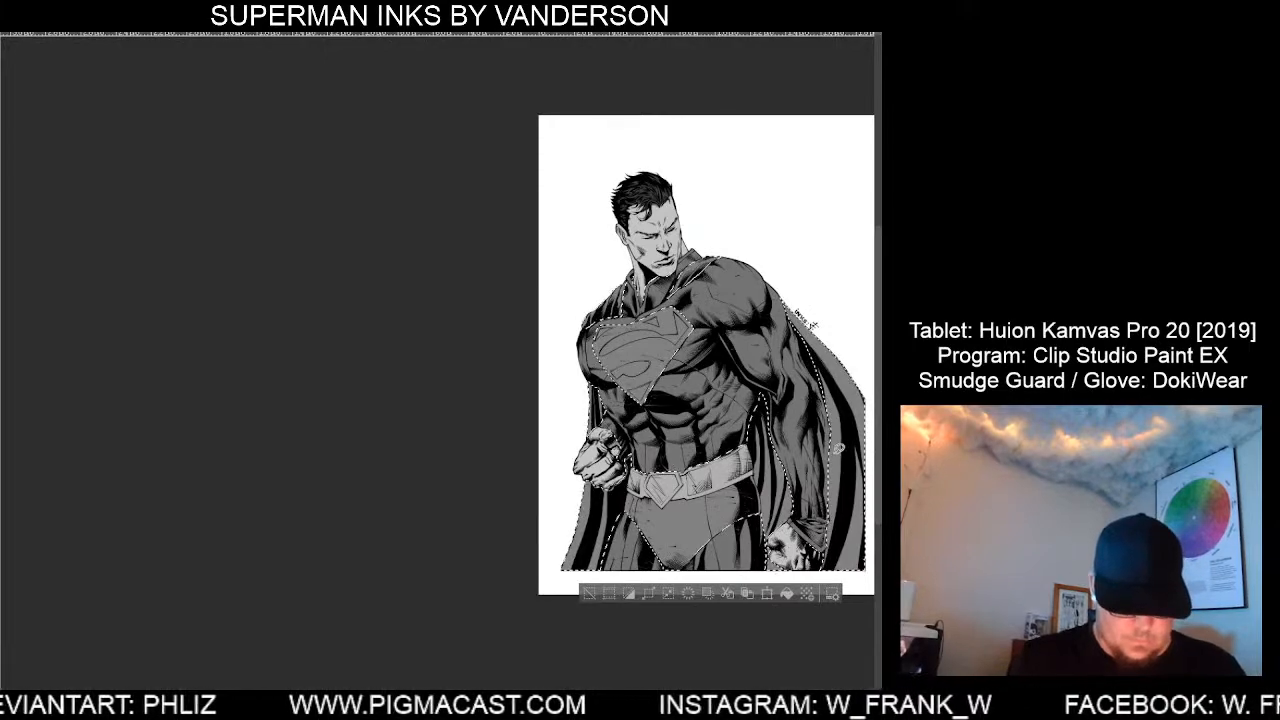
Lasso the triangle at the shield's lower tip and the rounded shape above it, filling both with the light belt grey.
drag(768, 408, 745, 412)
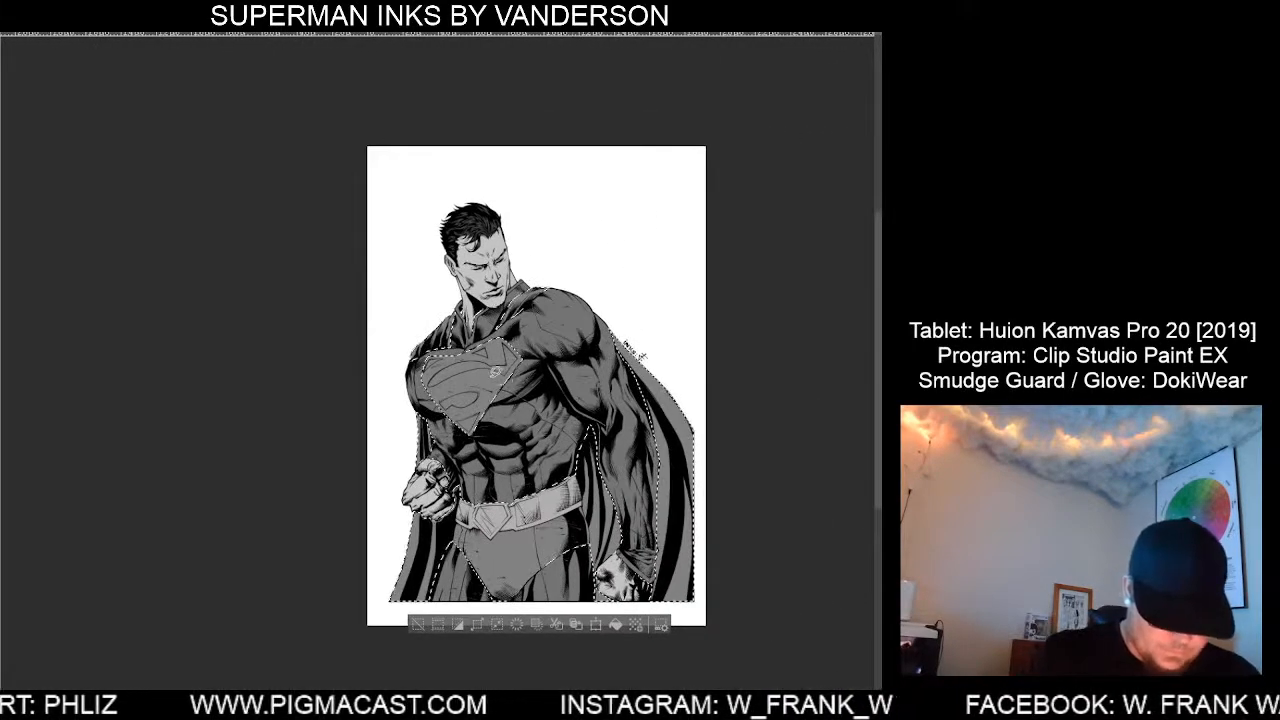
scroll(482, 390, up, 3)
scroll(470, 466, up, 3)
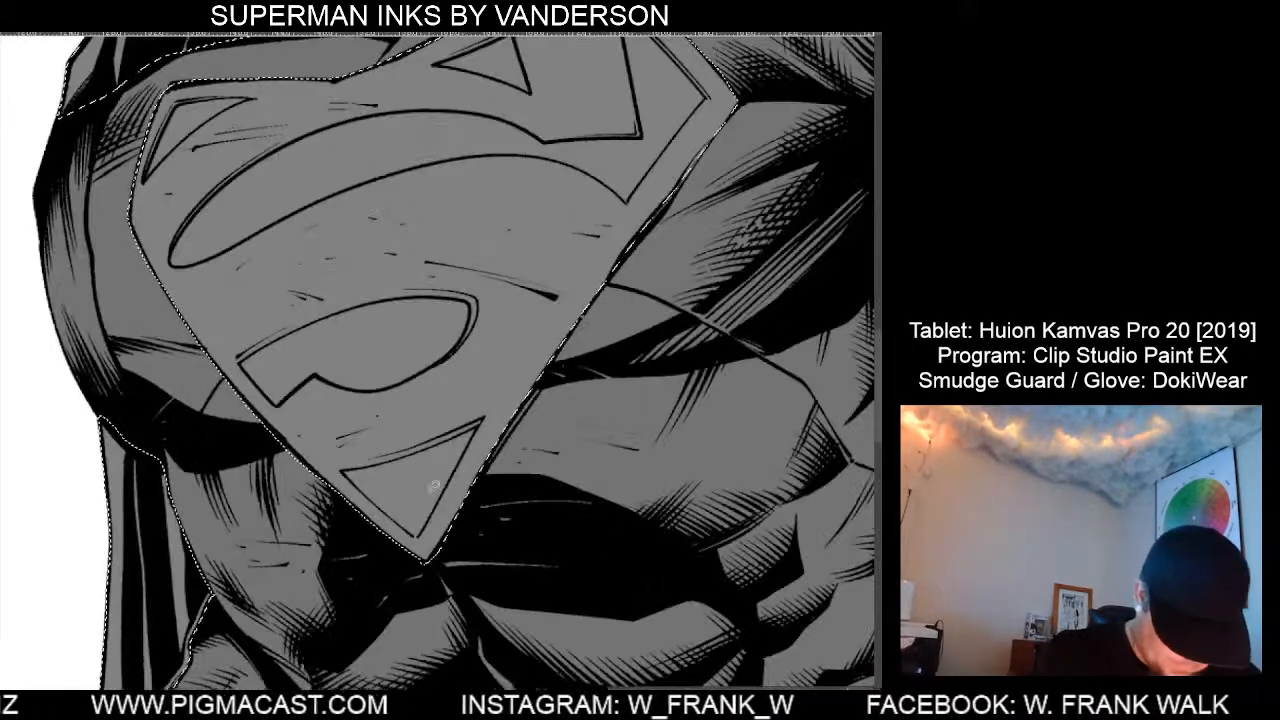
scroll(466, 466, up, 2)
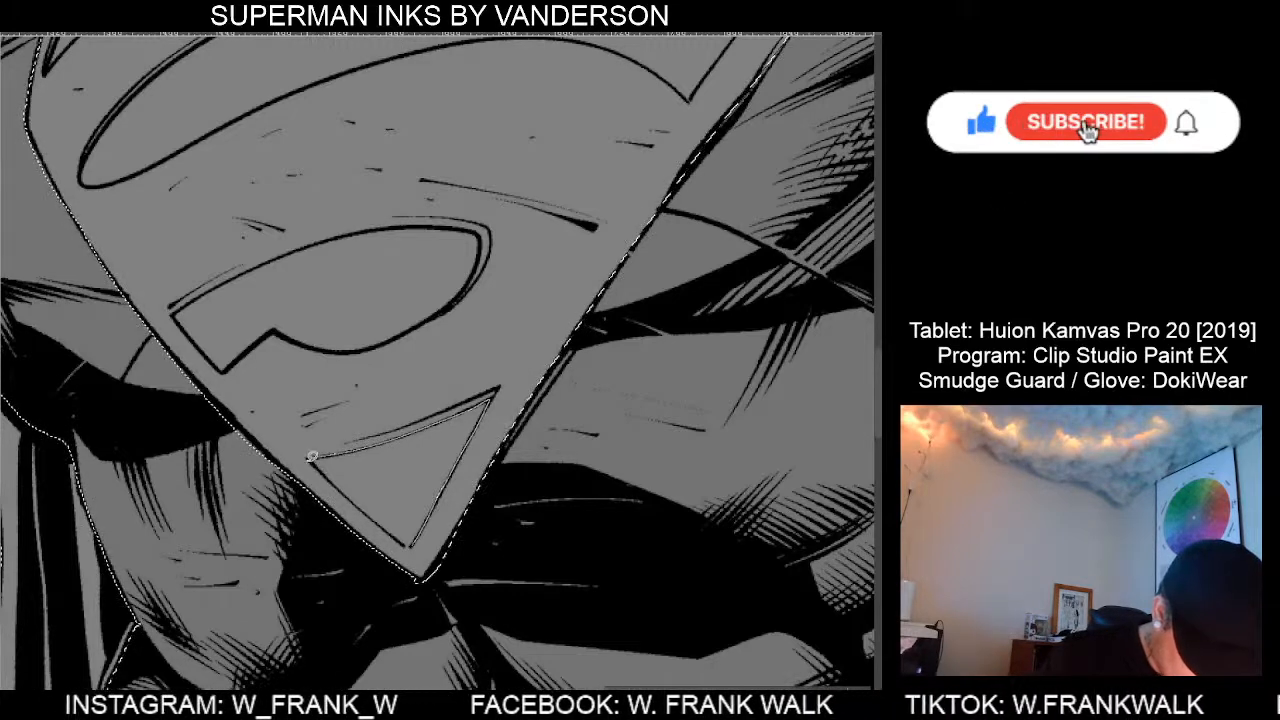
drag(343, 494, 409, 547)
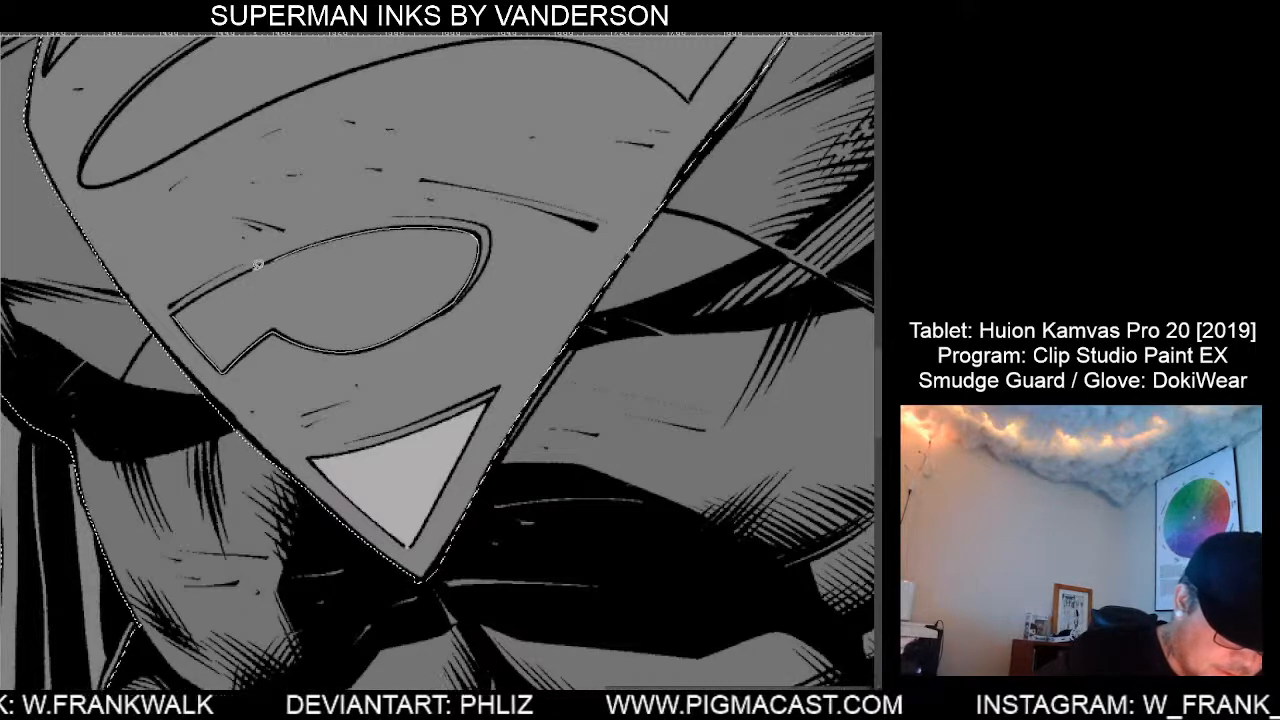
drag(186, 302, 176, 306)
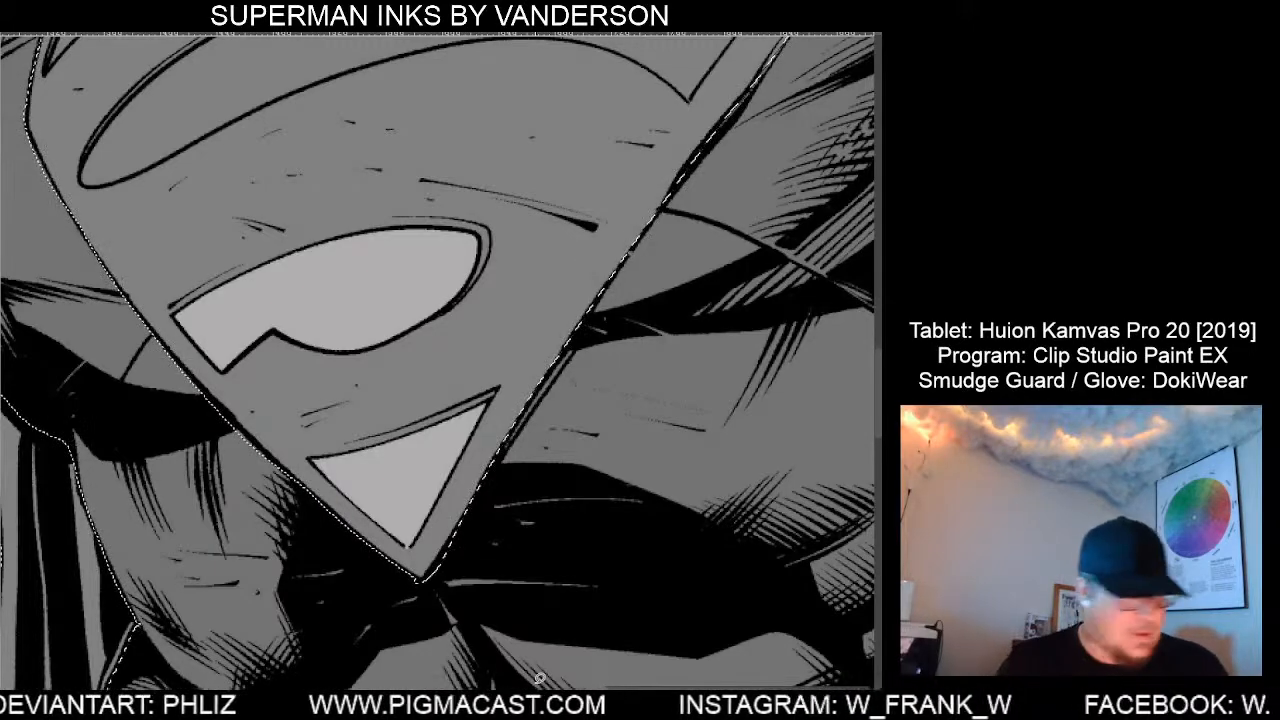
Fill the two small triangular shapes along the shield's upper edge with the same light grey.
drag(407, 341, 484, 634)
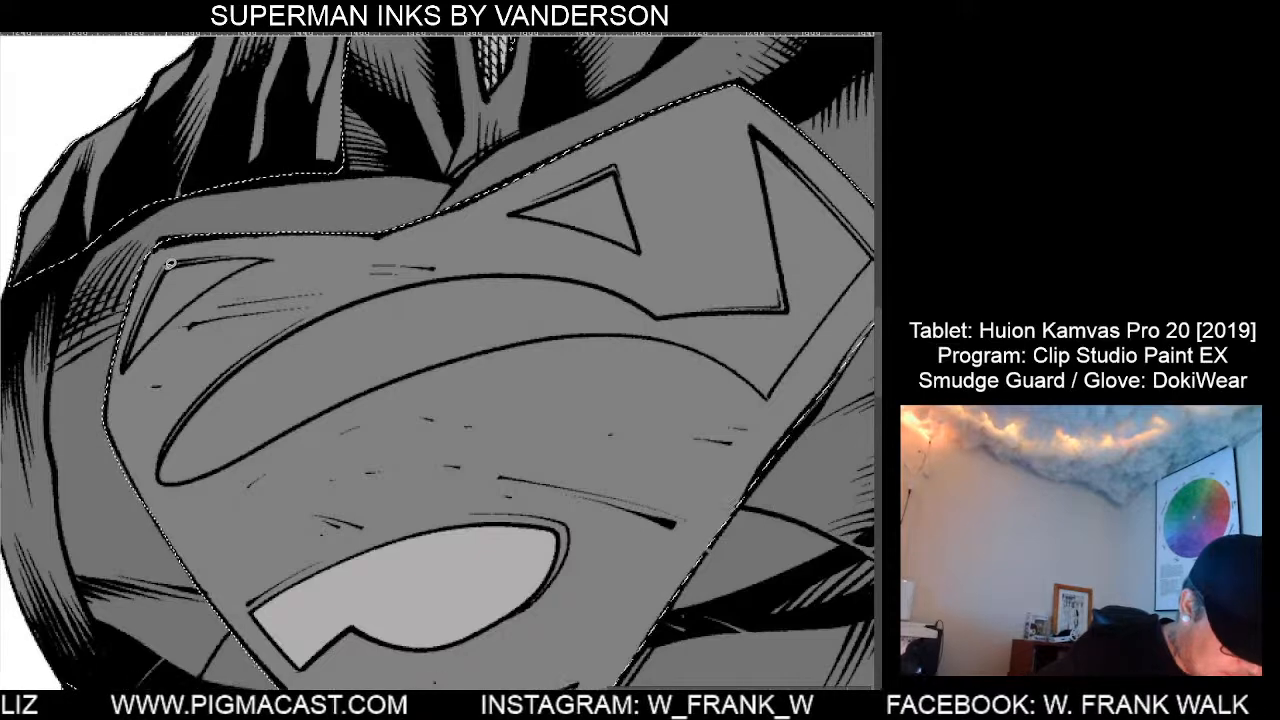
mouse_move(130, 362)
mouse_down()
mouse_move(191, 298)
mouse_move(272, 254)
mouse_move(175, 267)
mouse_up()
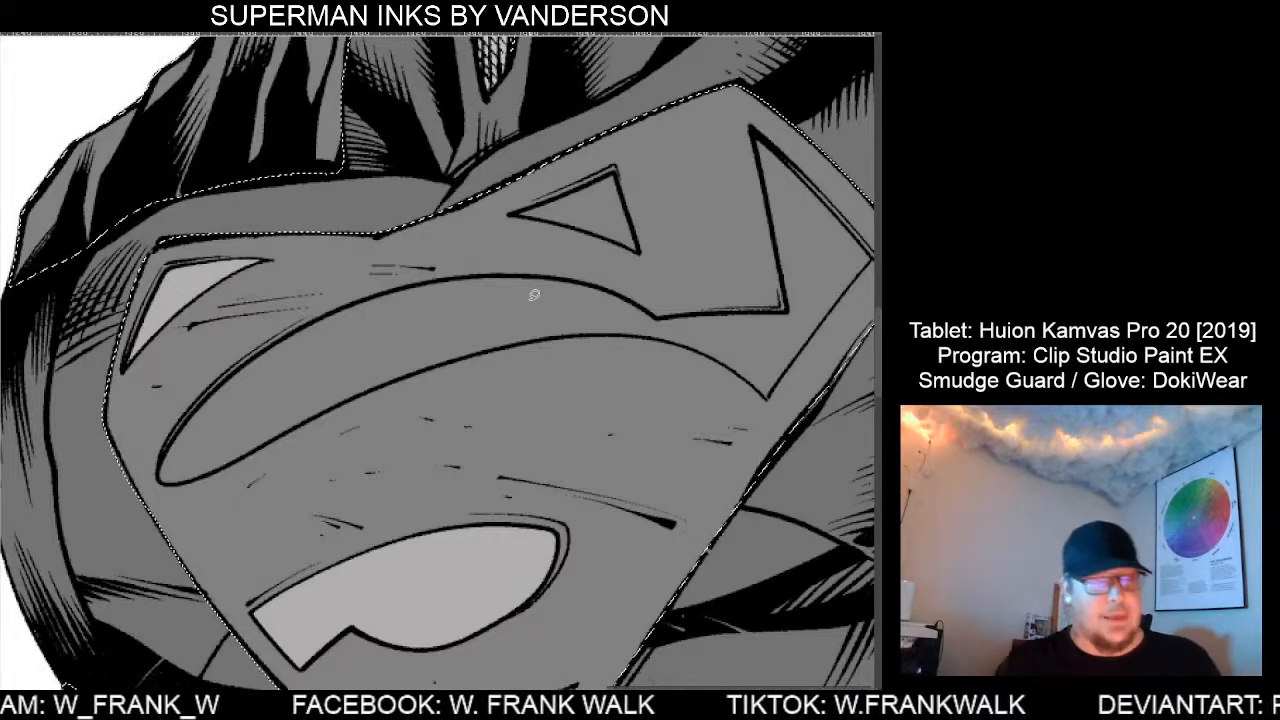
scroll(534, 295, down, 5)
scroll(529, 299, down, 2)
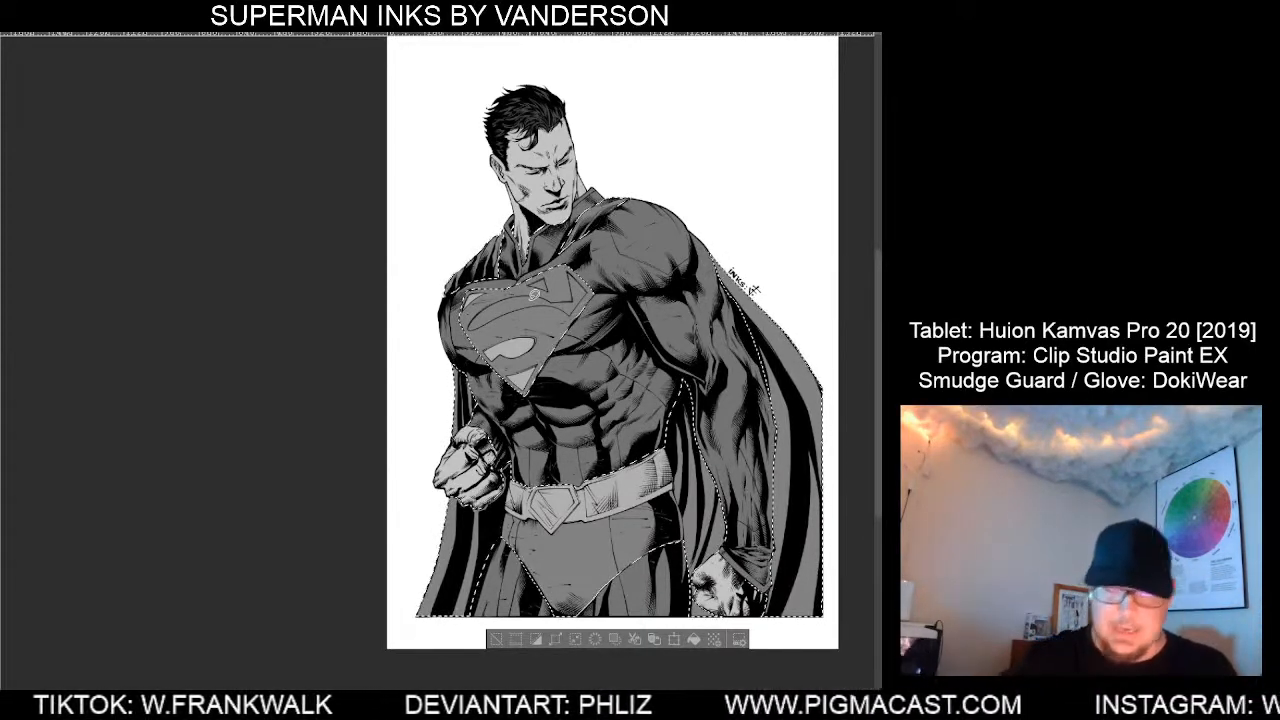
scroll(543, 284, up, 8)
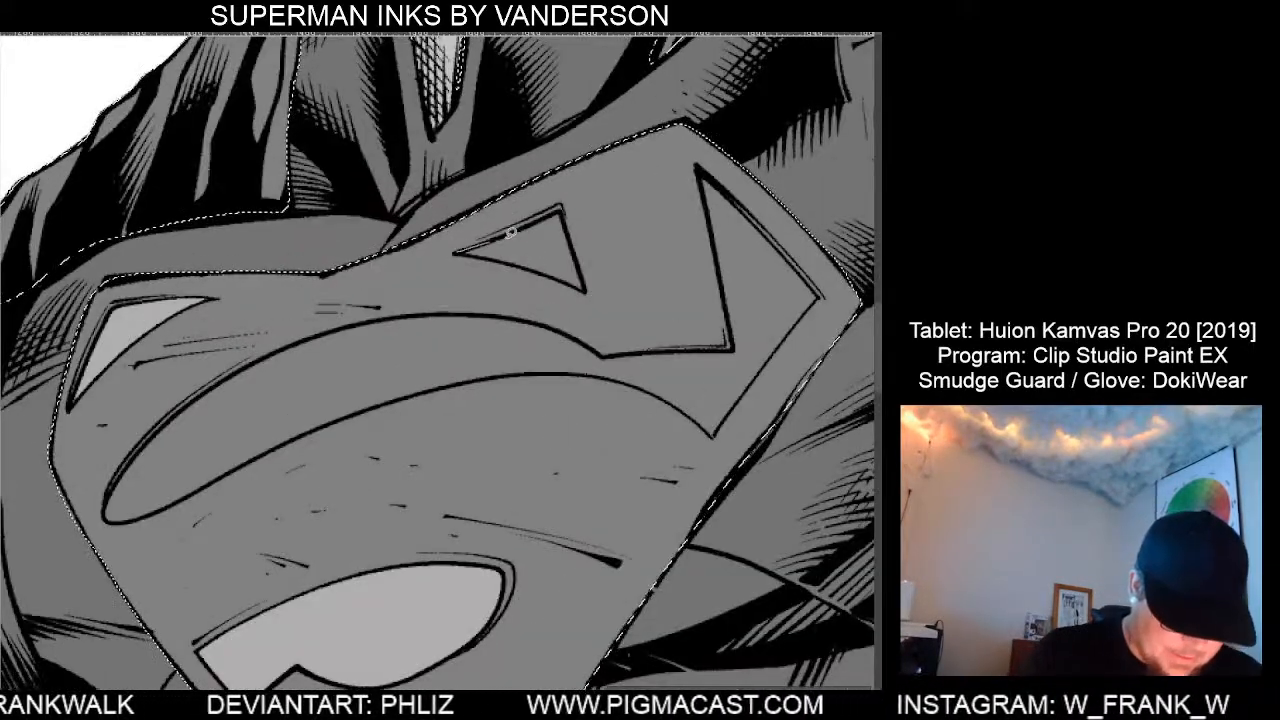
mouse_move(561, 208)
mouse_down()
mouse_move(587, 288)
mouse_move(458, 251)
mouse_up()
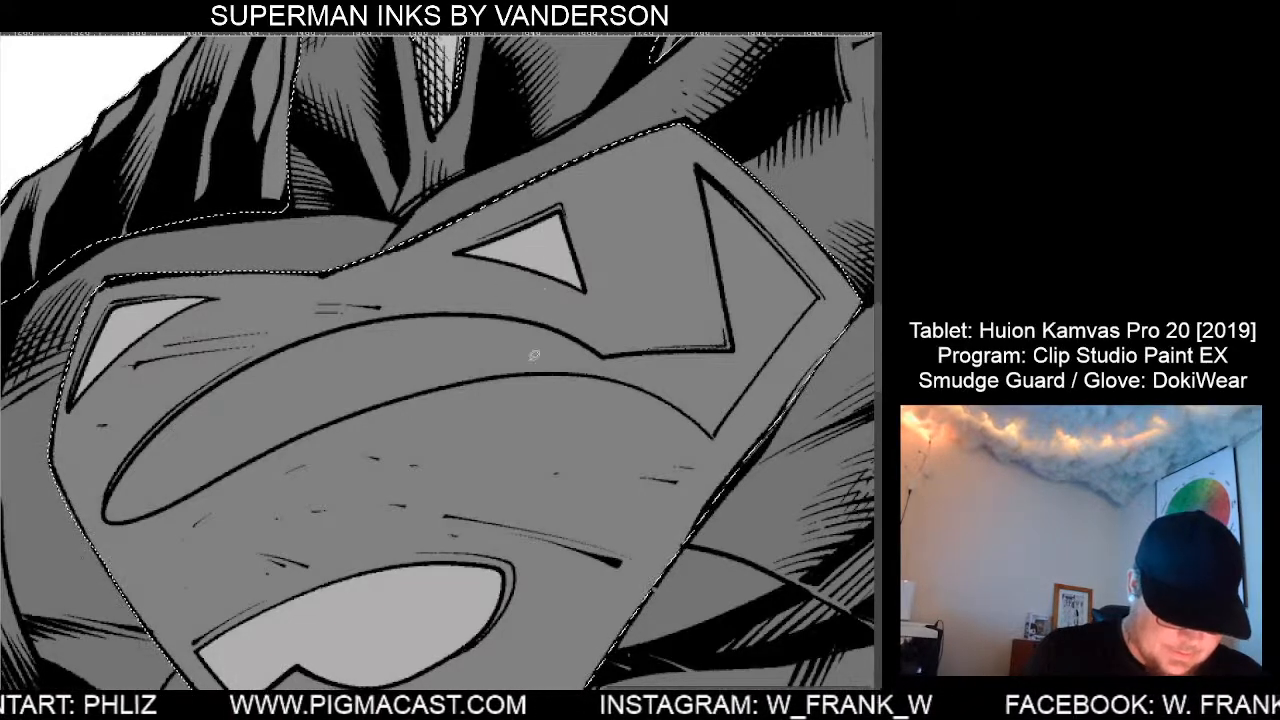
Fill the long curved shape across the shield with light grey, section by section, up to its pointed corner near the shoulder.
scroll(508, 489, down, 1)
scroll(255, 462, up, 3)
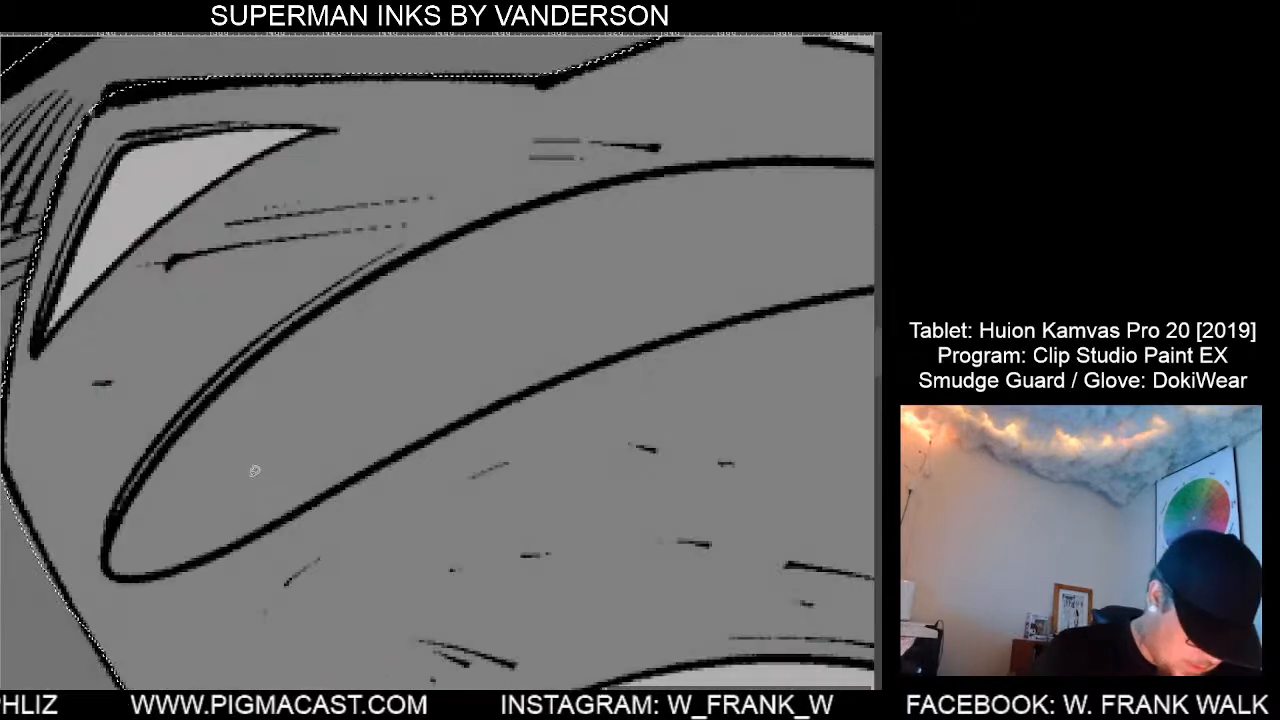
mouse_move(269, 346)
mouse_down()
mouse_move(145, 474)
mouse_move(109, 528)
mouse_move(111, 565)
mouse_move(145, 575)
mouse_move(210, 557)
mouse_move(452, 420)
mouse_move(826, 293)
mouse_up()
mouse_move(818, 210)
mouse_down()
mouse_move(711, 169)
mouse_move(634, 177)
mouse_move(419, 252)
mouse_move(300, 323)
mouse_move(110, 560)
mouse_up()
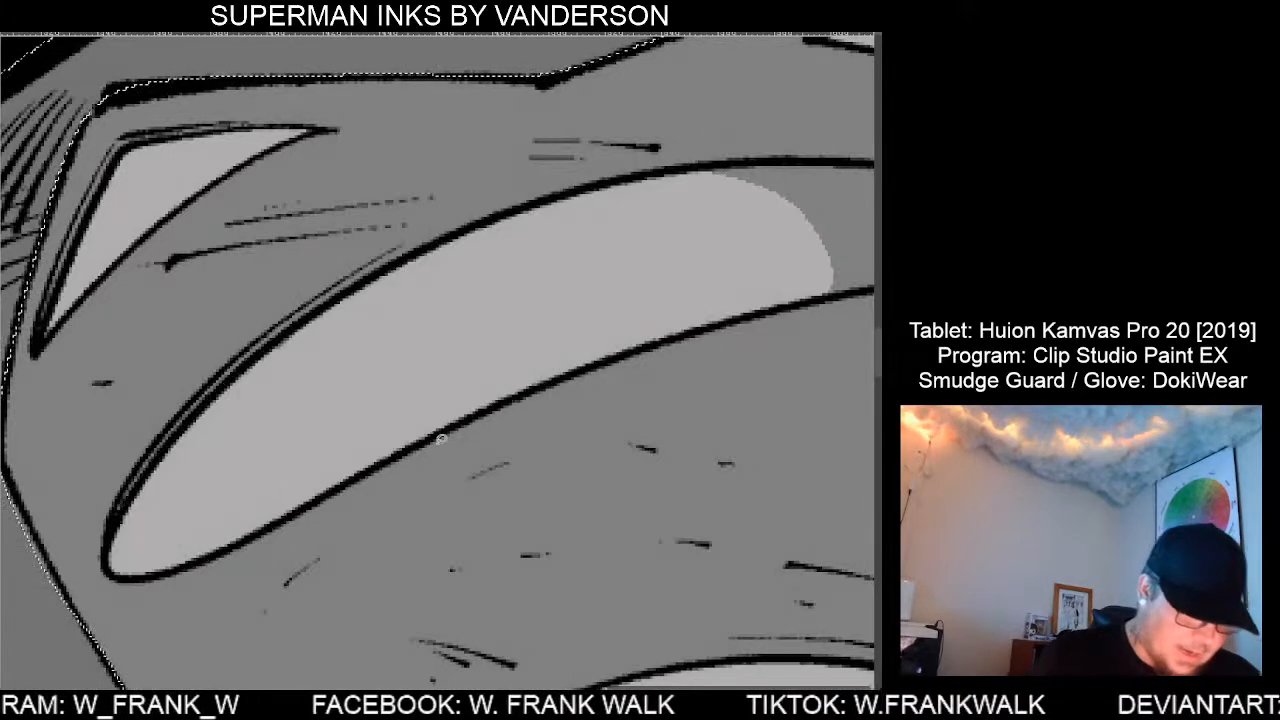
drag(664, 468, 263, 531)
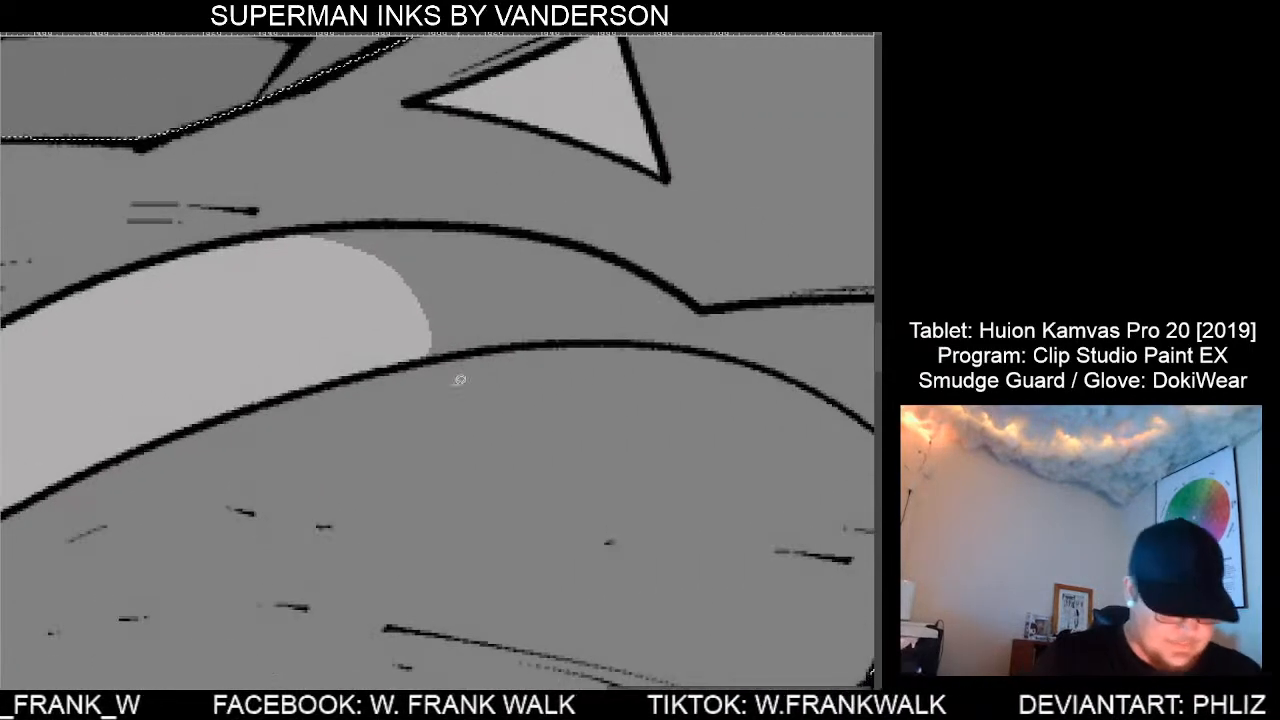
mouse_move(412, 360)
mouse_down()
mouse_move(533, 342)
mouse_move(725, 342)
mouse_move(676, 281)
mouse_move(580, 236)
mouse_move(349, 224)
mouse_up()
drag(240, 262, 386, 390)
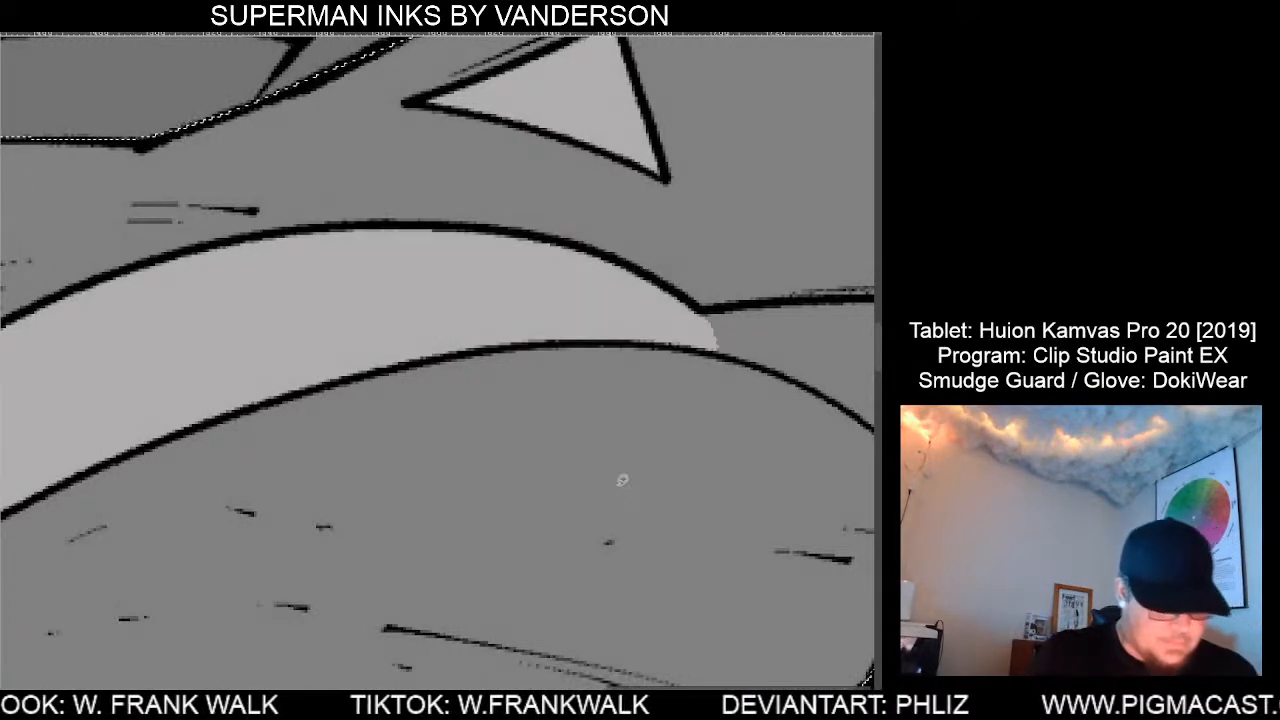
drag(694, 518, 286, 433)
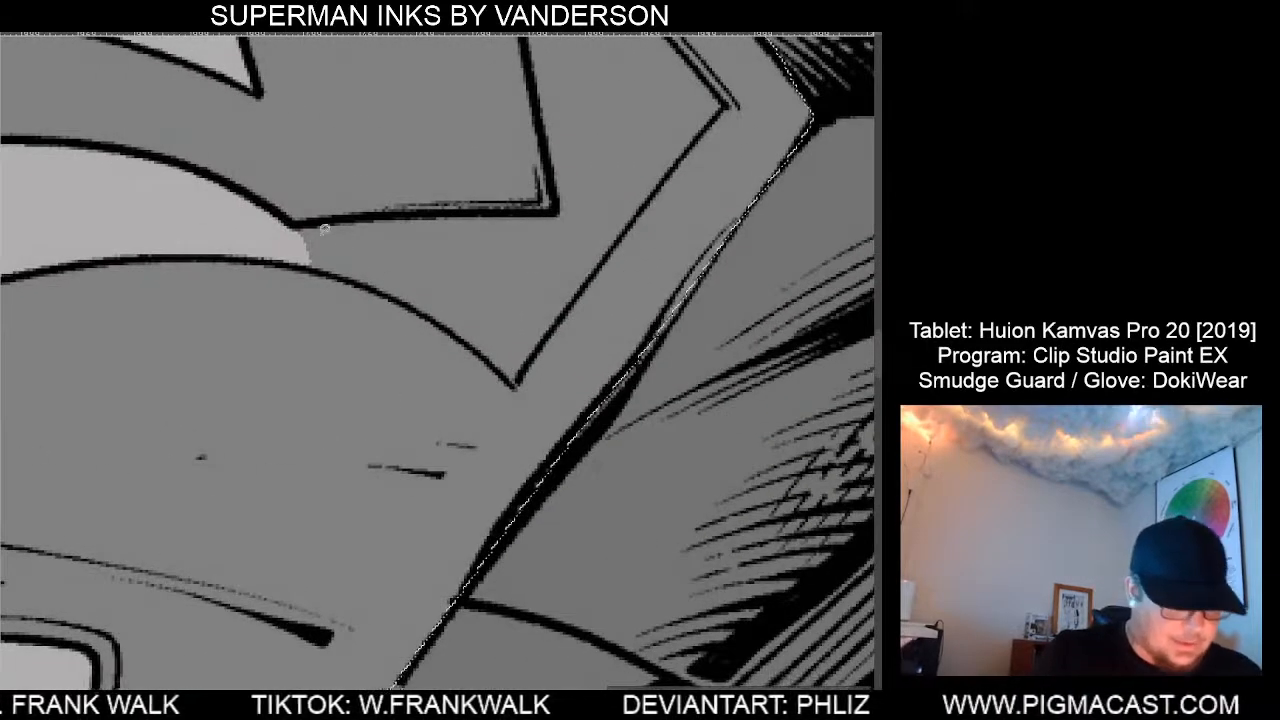
mouse_move(289, 220)
mouse_down()
mouse_move(555, 205)
mouse_move(540, 91)
mouse_move(680, 95)
mouse_move(710, 117)
mouse_move(515, 381)
mouse_move(422, 303)
mouse_move(289, 259)
mouse_move(292, 222)
mouse_up()
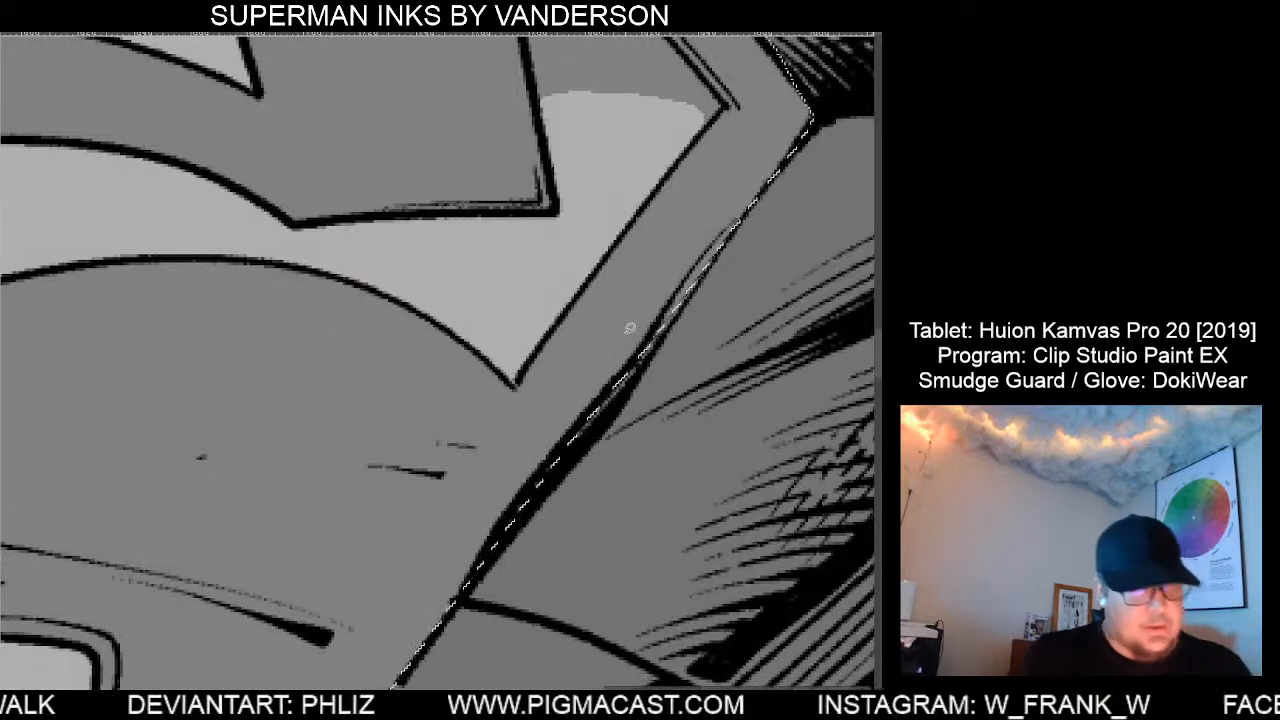
drag(625, 305, 525, 617)
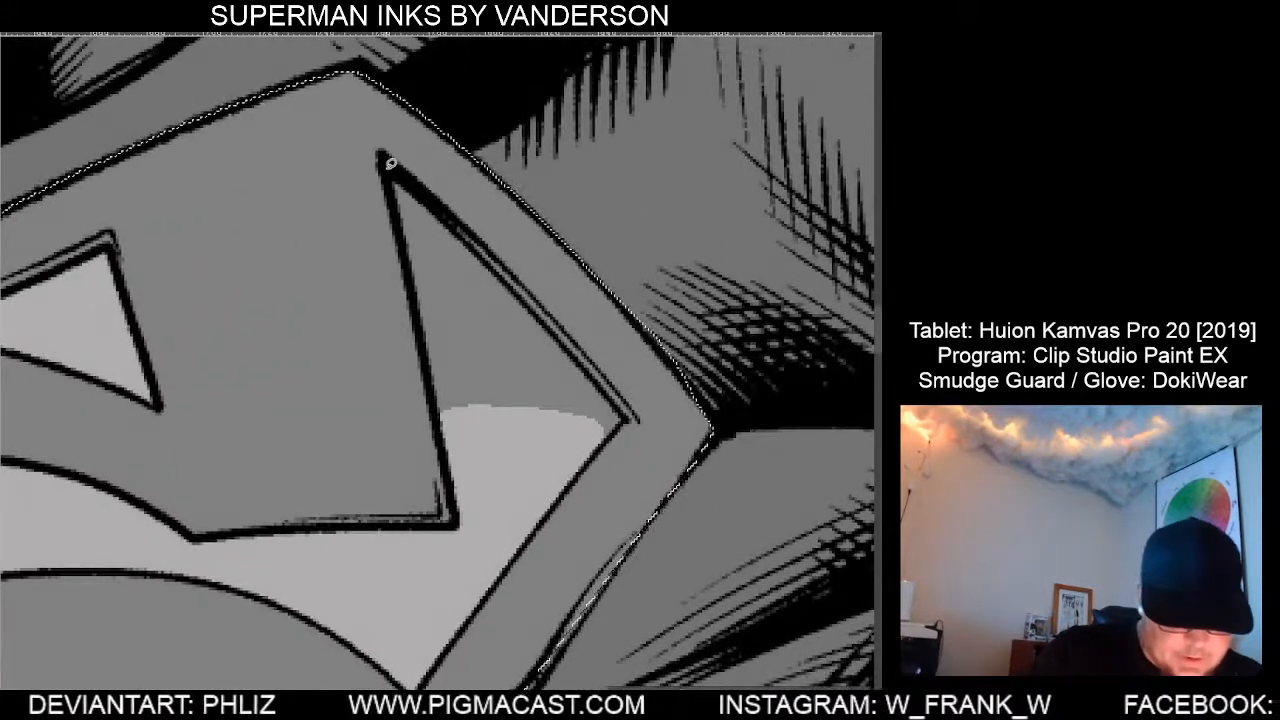
mouse_move(391, 163)
mouse_down()
mouse_move(457, 233)
mouse_move(508, 370)
mouse_move(486, 451)
mouse_move(438, 414)
mouse_move(439, 340)
mouse_move(508, 457)
mouse_move(552, 470)
mouse_move(590, 456)
mouse_move(626, 410)
mouse_move(393, 165)
mouse_up()
Clear the selection around the cape, shield, belt and trunks areas.
key(ctrl+0)
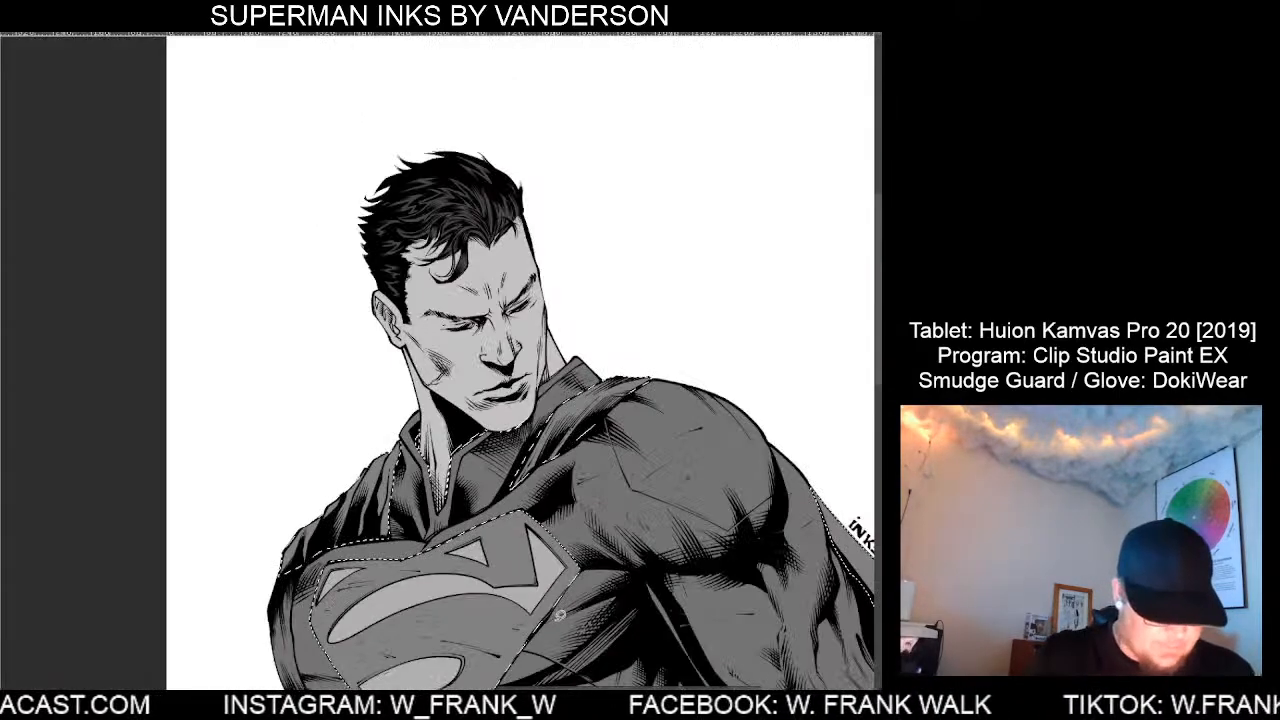
key(-)
key(^)
key(^)
key(-)
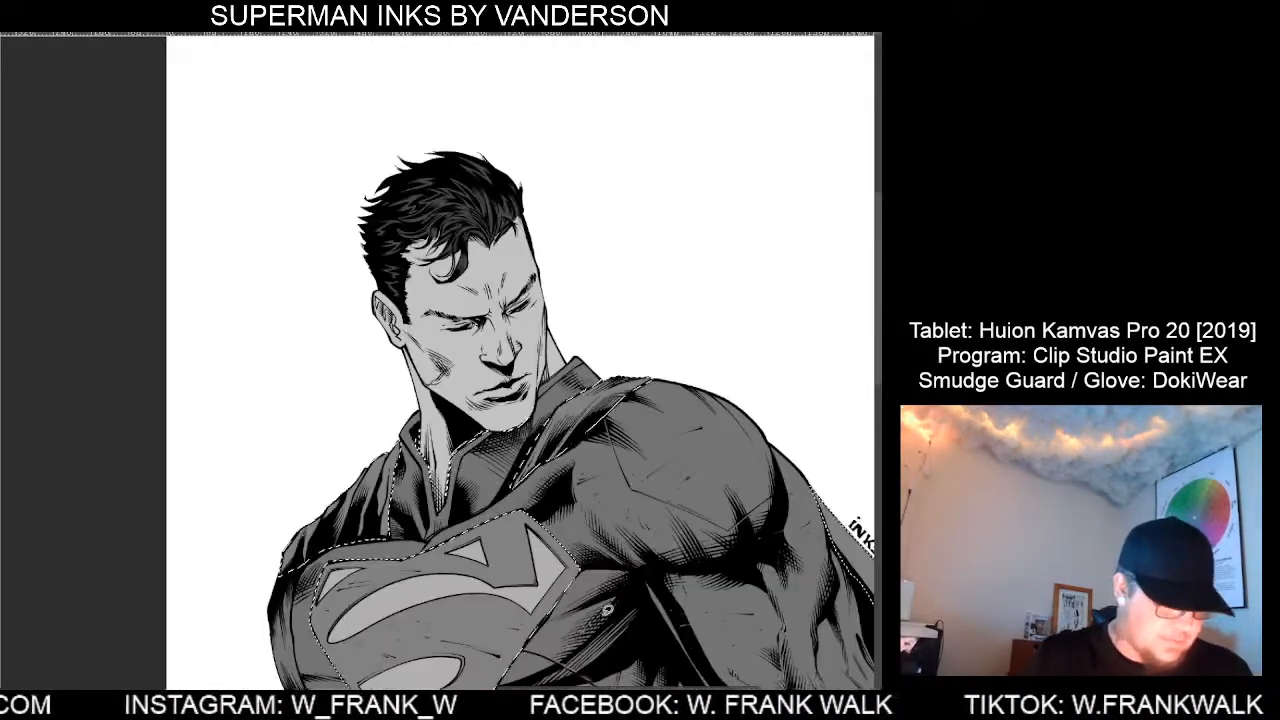
scroll(615, 609, down, 2)
drag(700, 592, 615, 371)
drag(540, 599, 532, 557)
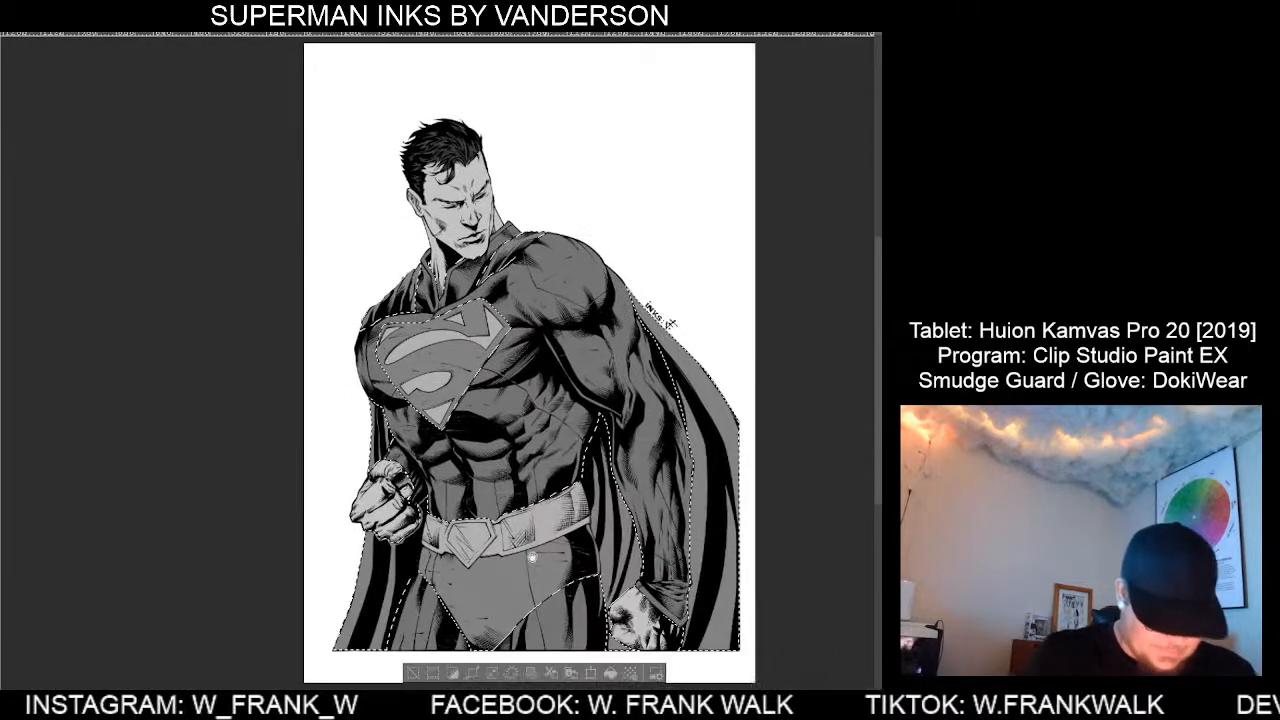
click(413, 673)
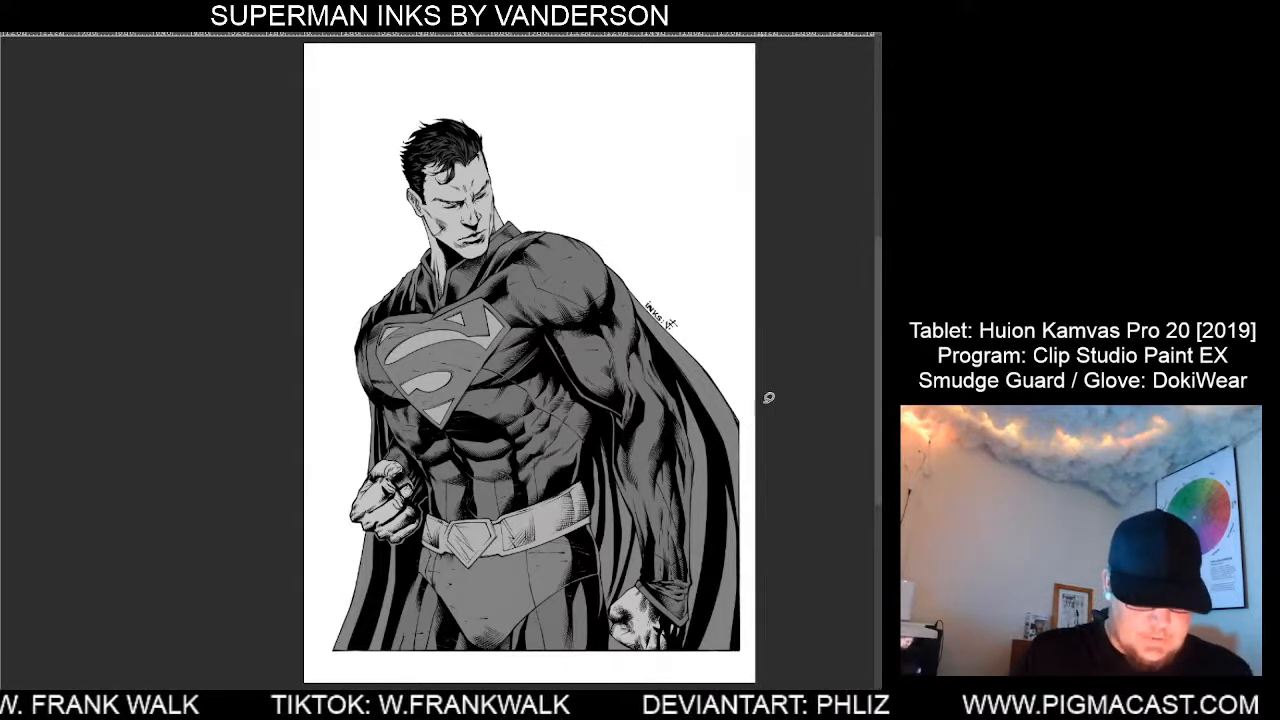
Paint muted red, olive, green and blue round swatches down the blank upper-right corner of the page and leave them deselected.
mouse_move(768, 397)
mouse_down()
mouse_move(717, 426)
mouse_move(694, 420)
mouse_move(703, 413)
mouse_move(694, 431)
mouse_move(704, 413)
mouse_up()
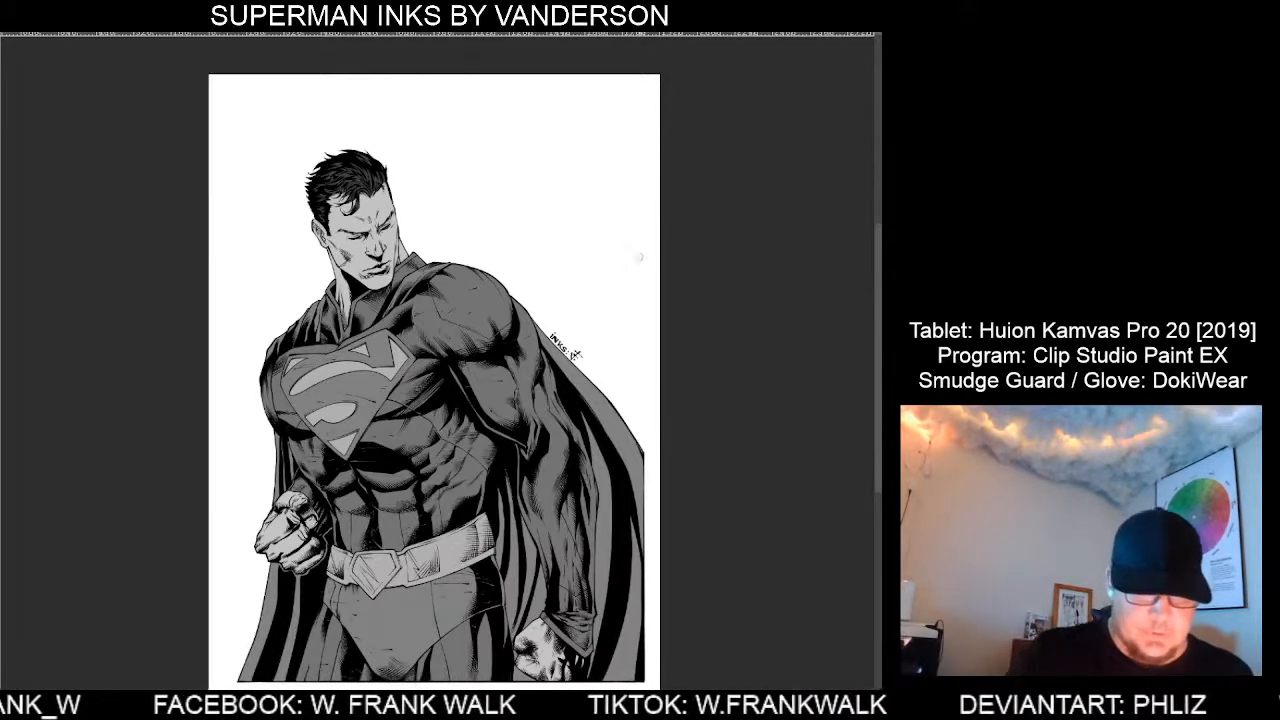
click(622, 111)
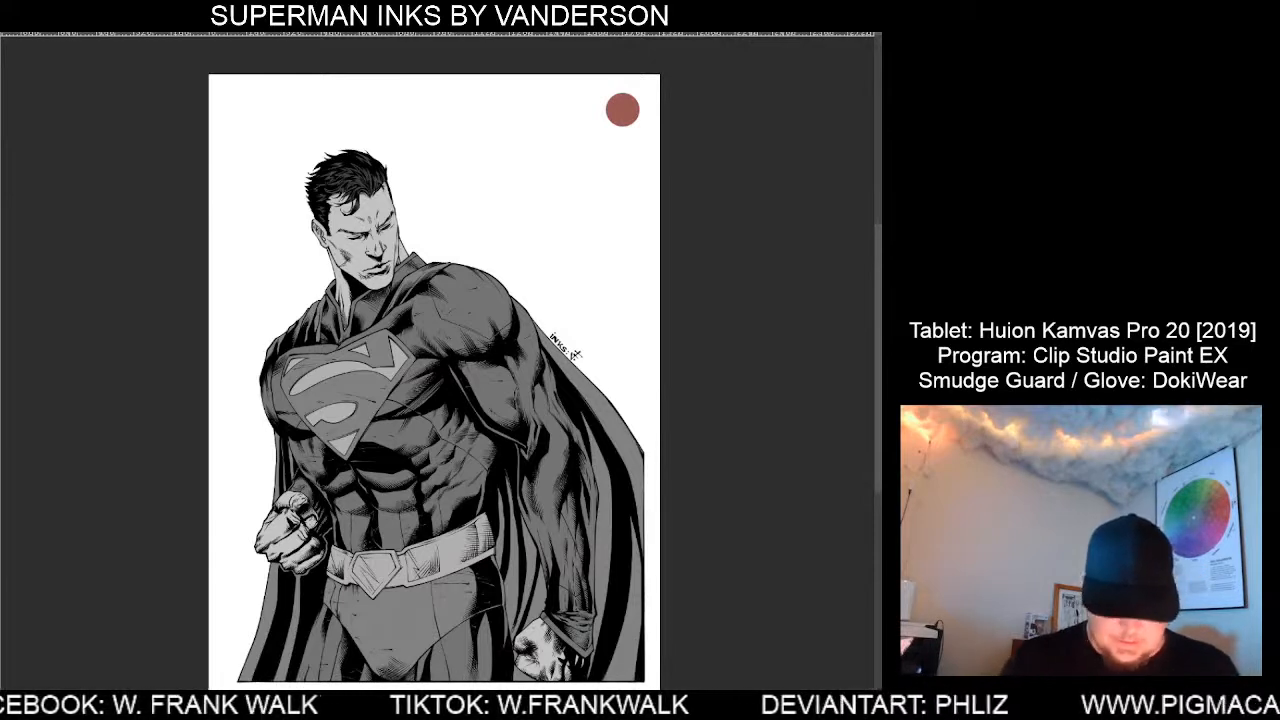
click(624, 156)
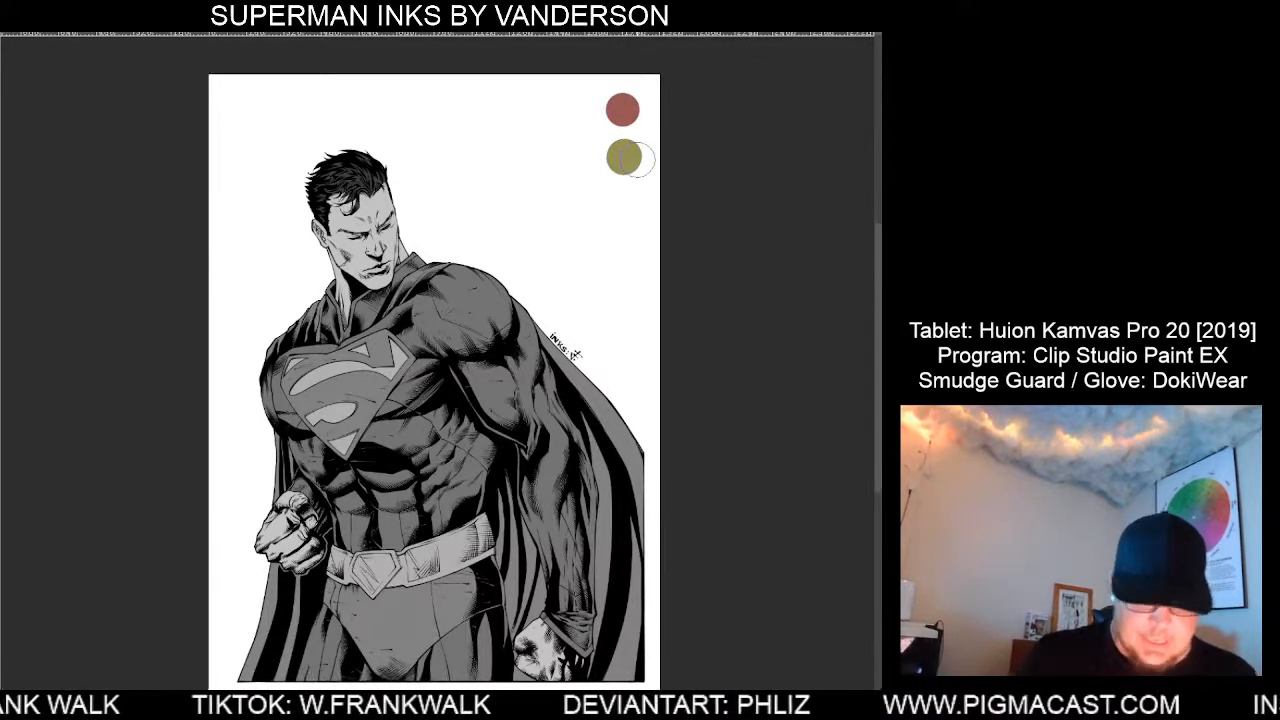
click(625, 217)
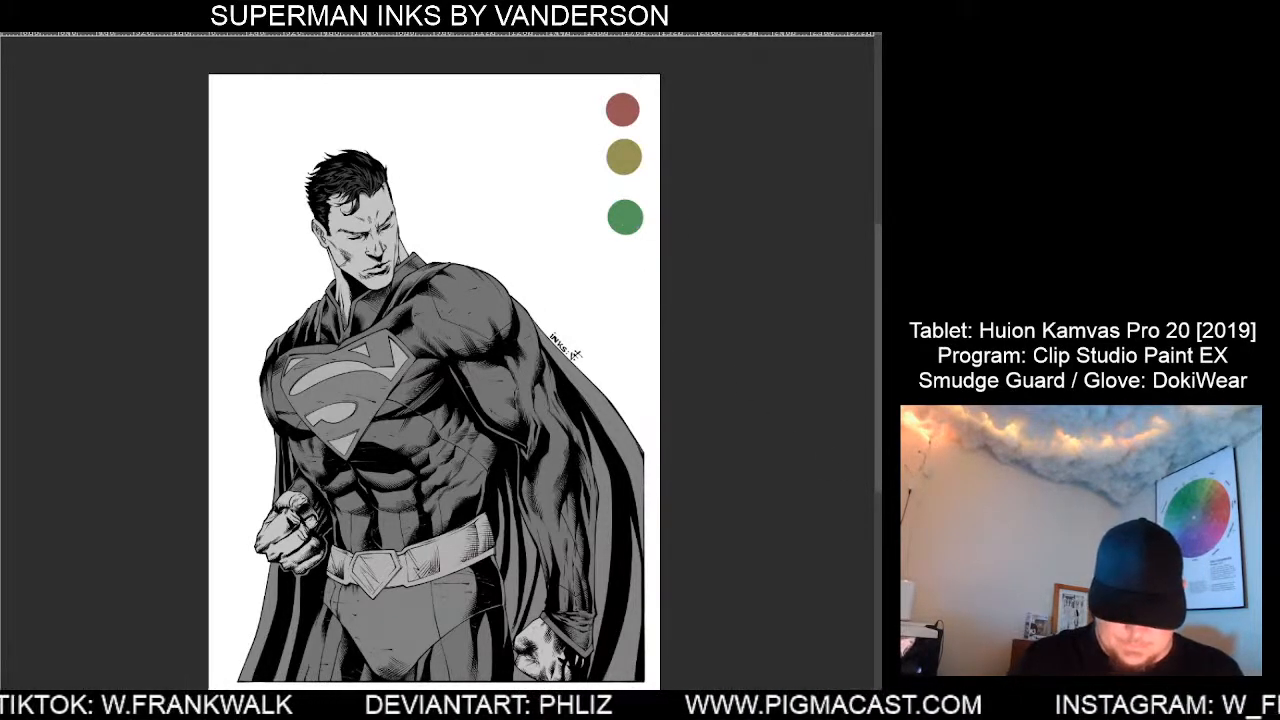
click(625, 272)
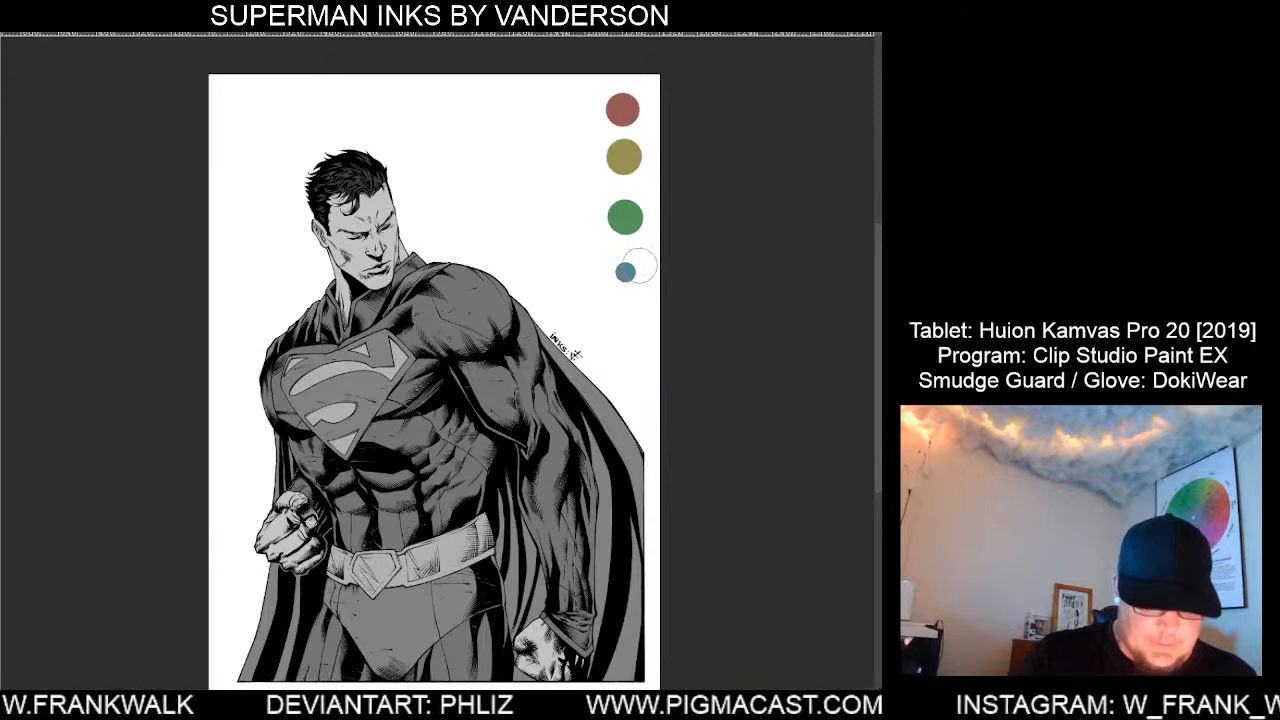
click(625, 272)
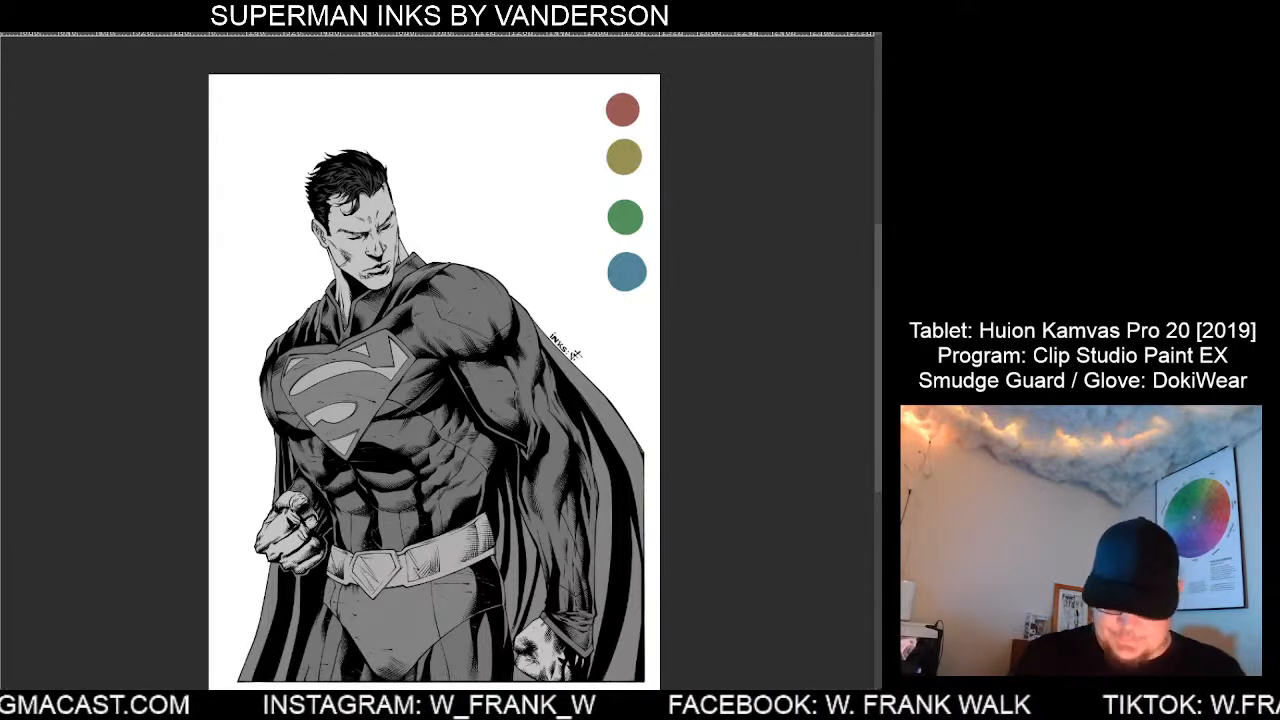
mouse_move(677, 66)
mouse_down()
mouse_move(583, 320)
mouse_move(662, 335)
mouse_up()
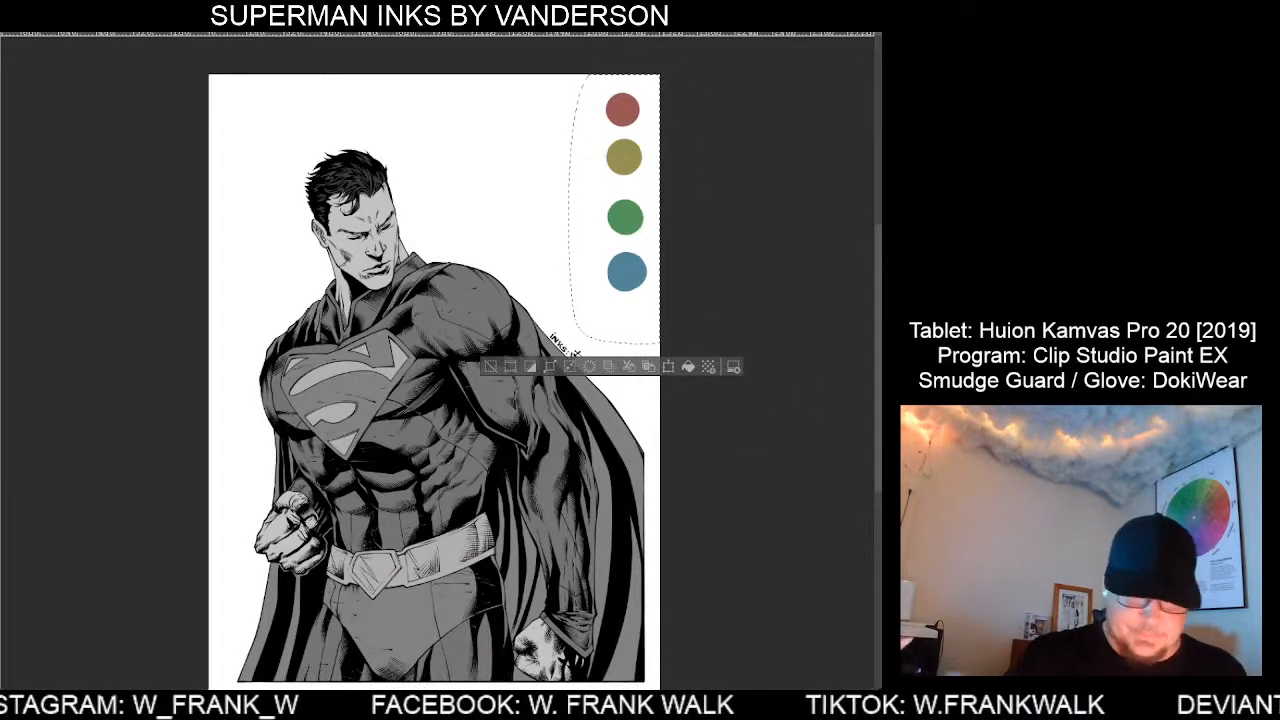
click(490, 366)
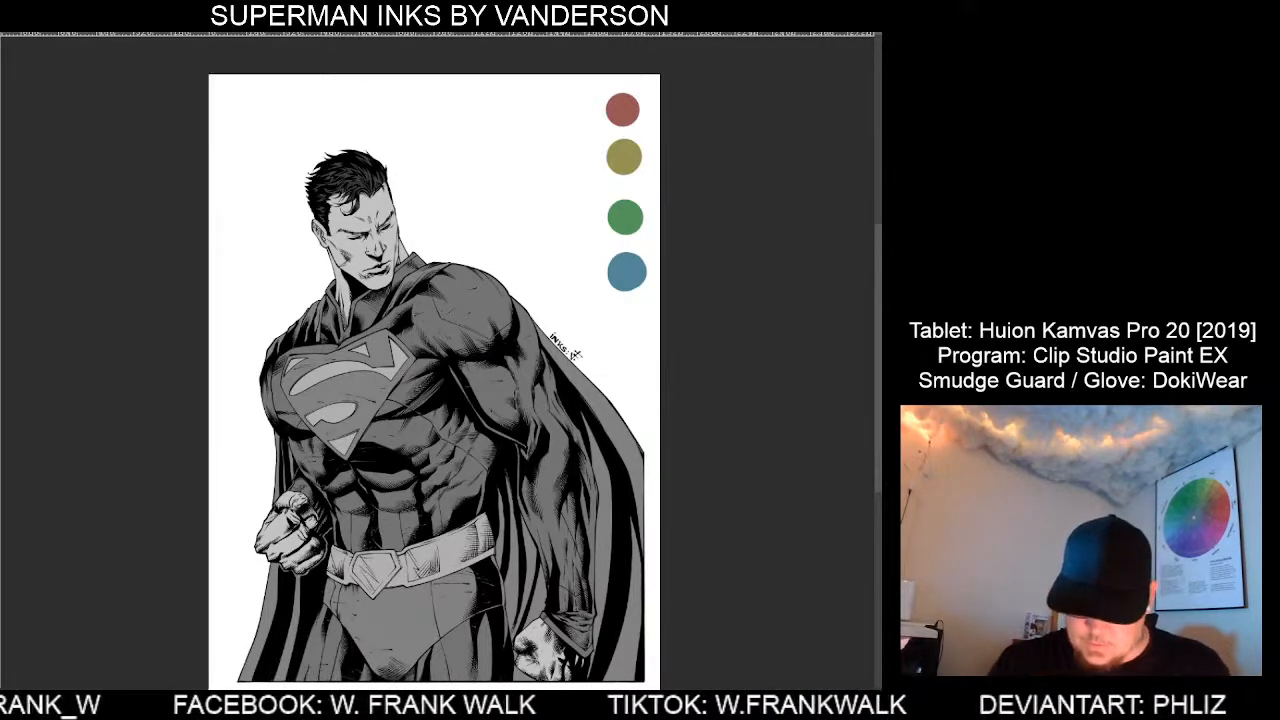
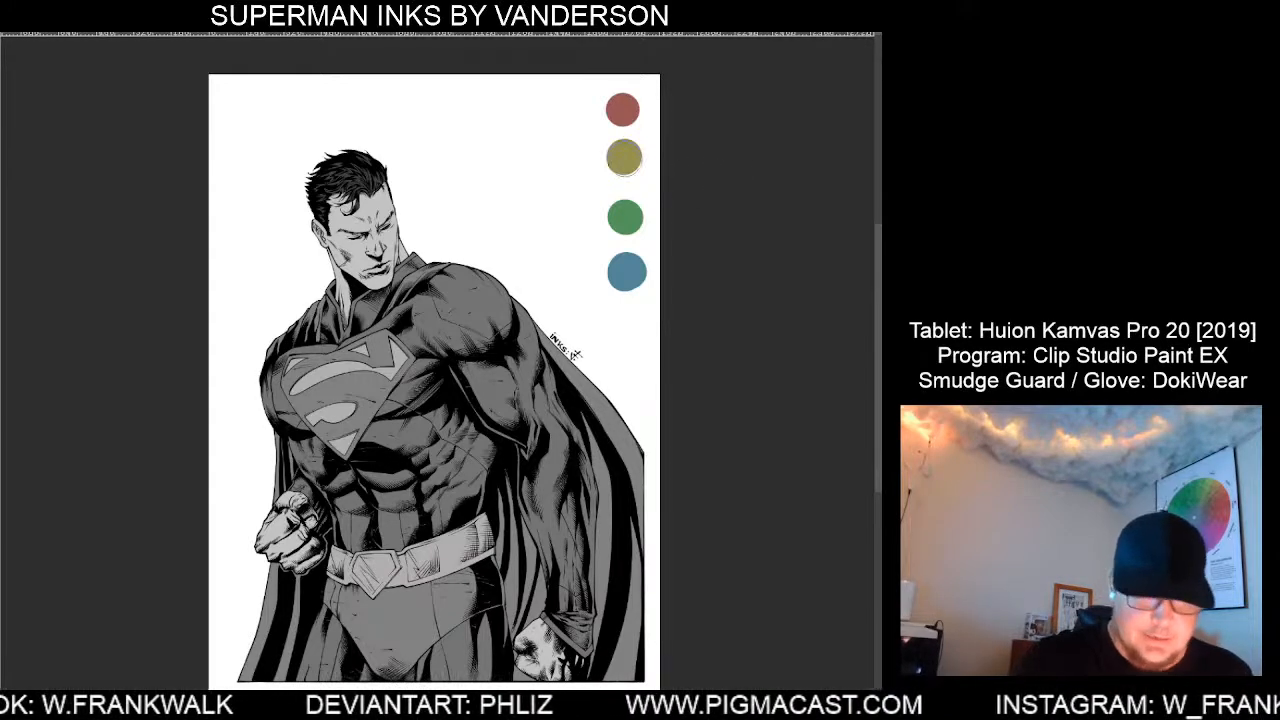
Recolour the olive swatch bright yellow, the green one paler green and the blue one deep dark blue.
click(624, 157)
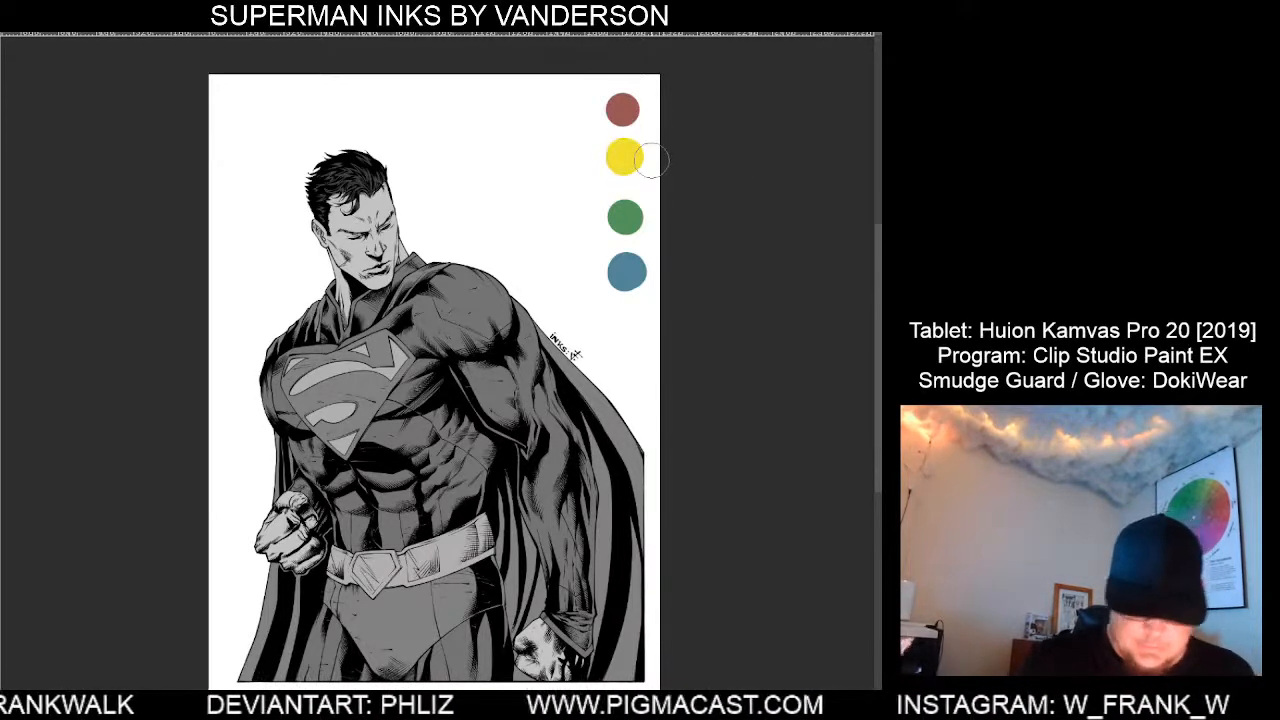
click(627, 219)
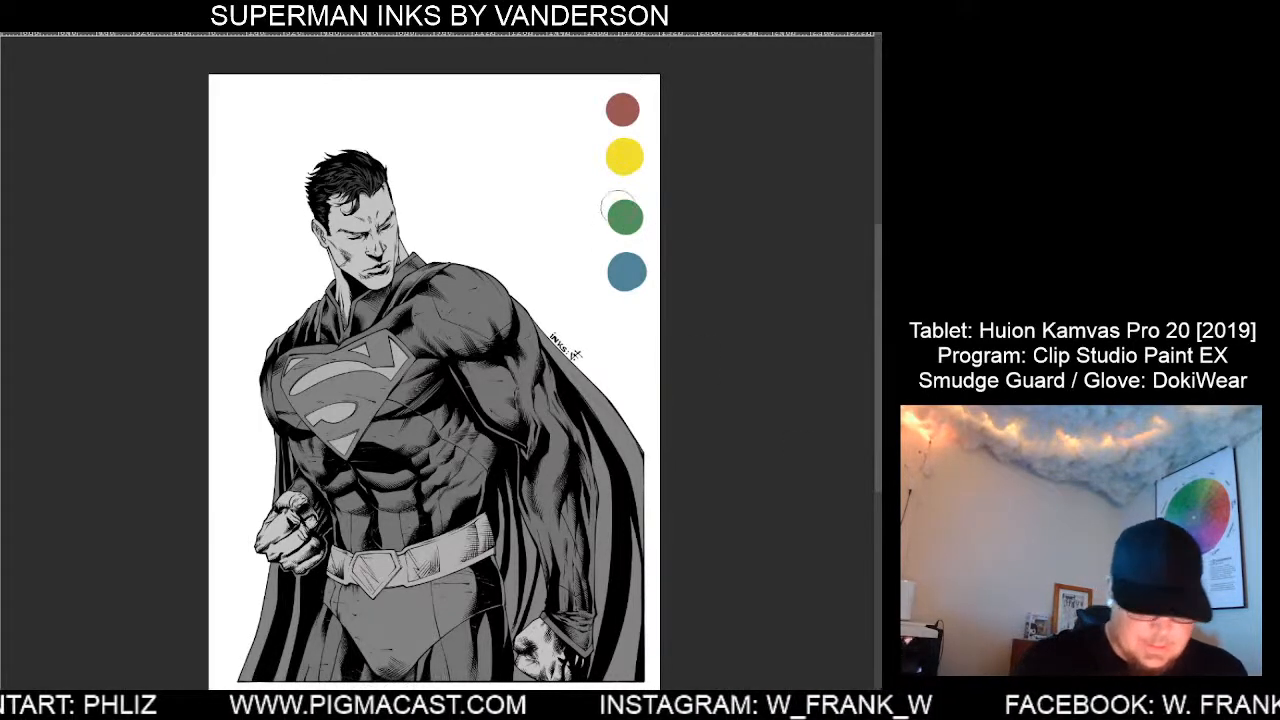
click(625, 218)
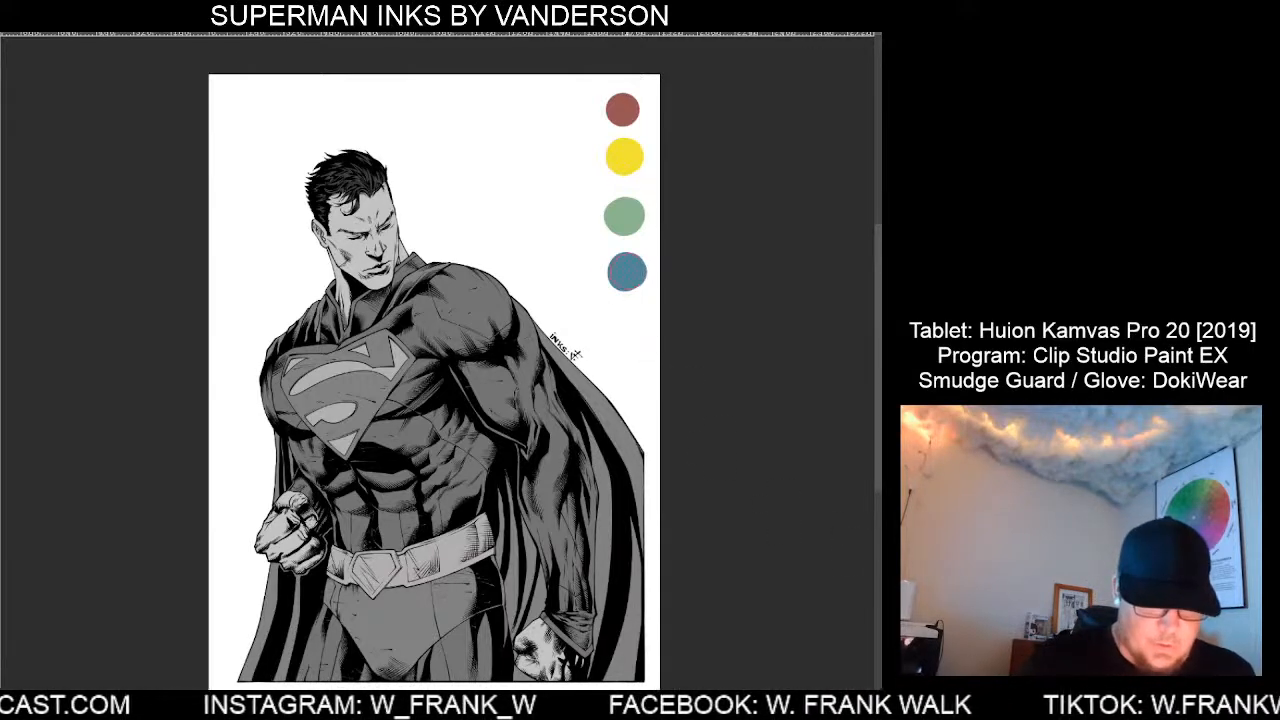
click(625, 272)
click(626, 272)
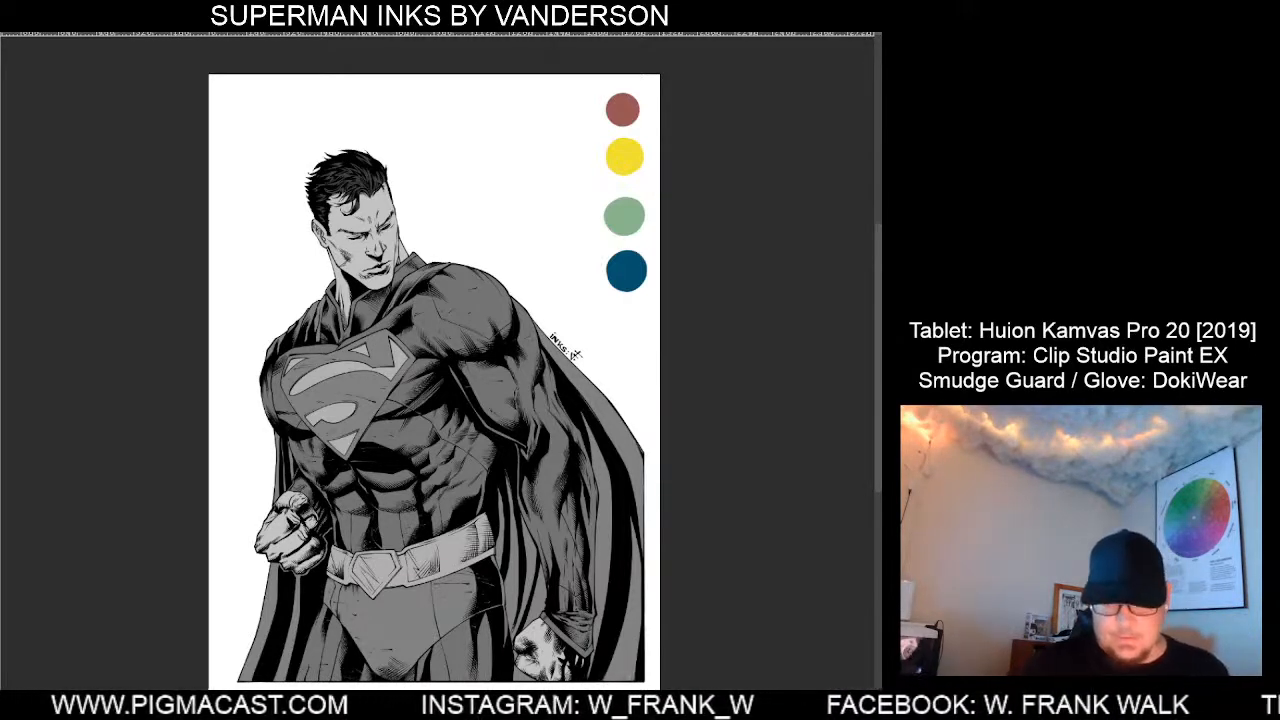
key(ctrl+z)
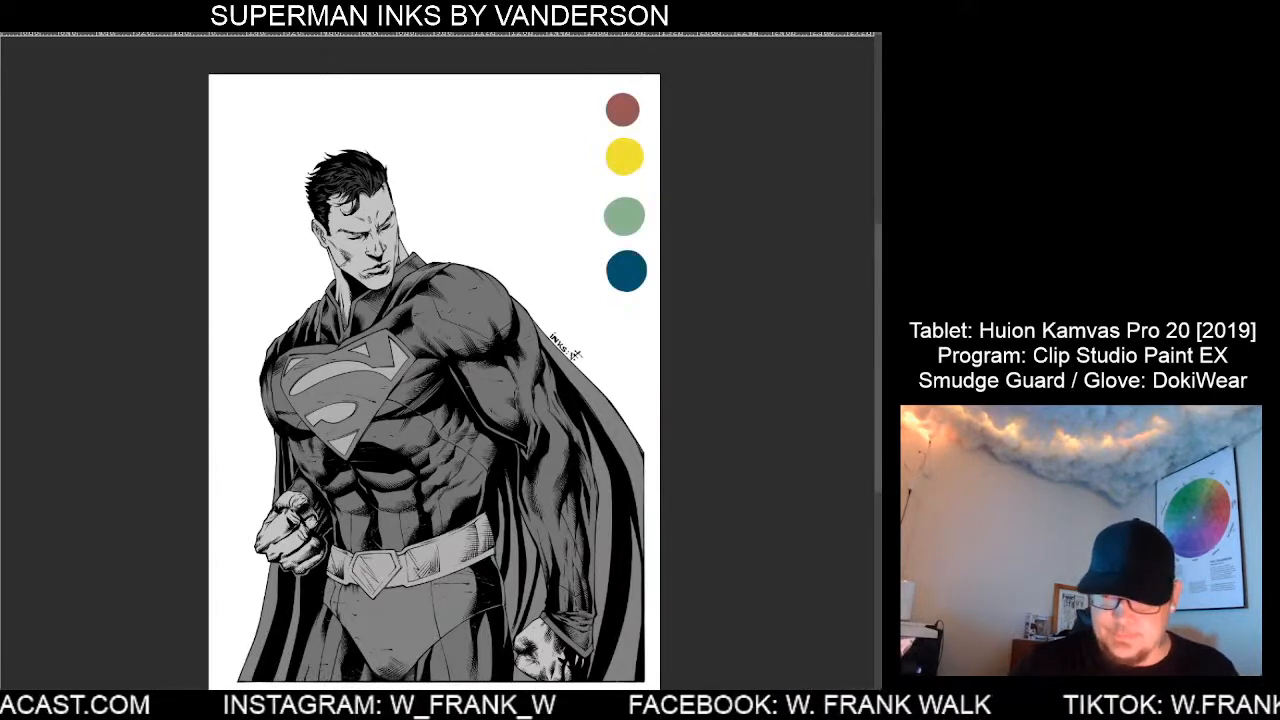
Clear all four colour swatches from the page's upper-right corner.
key(Delete)
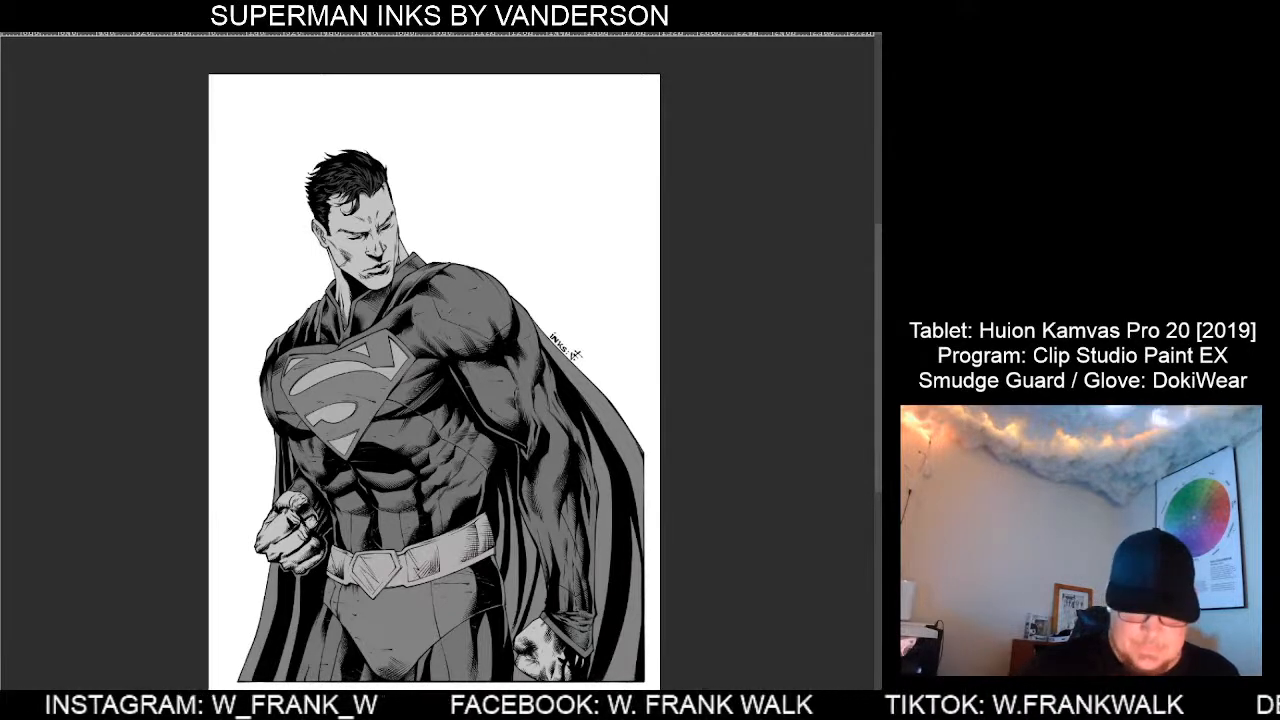
click(422, 619)
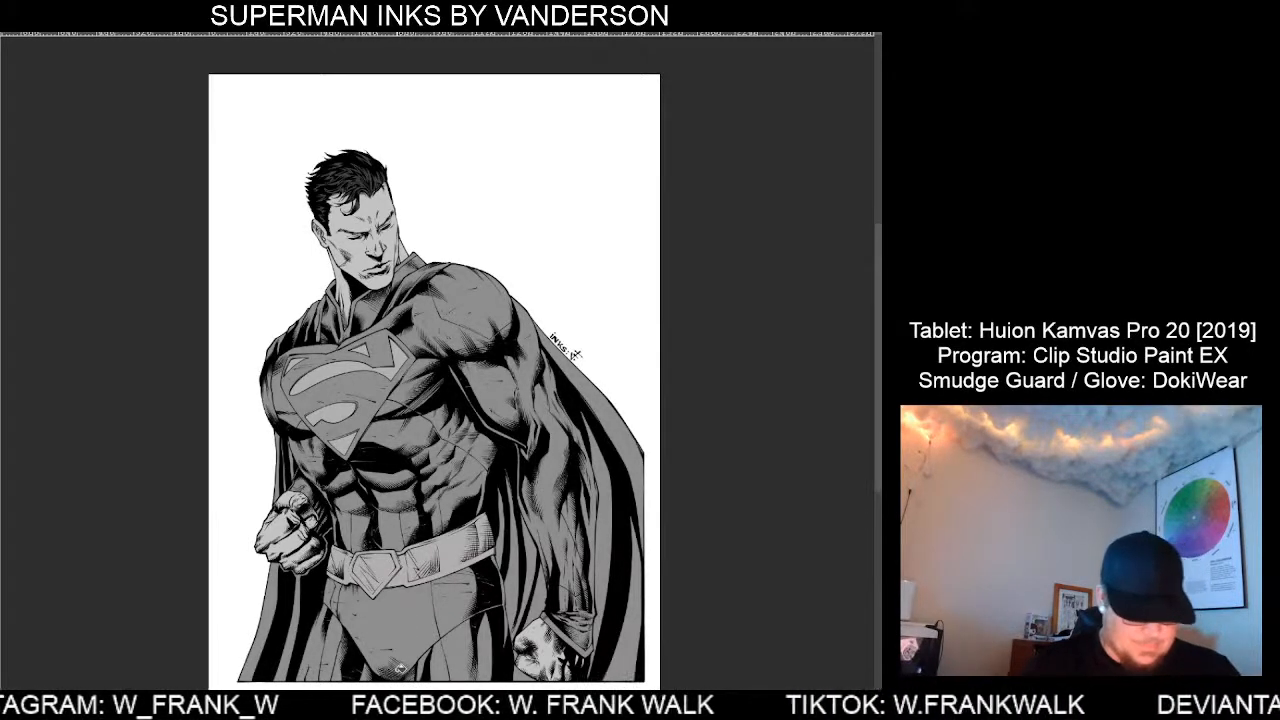
key(ctrl+z)
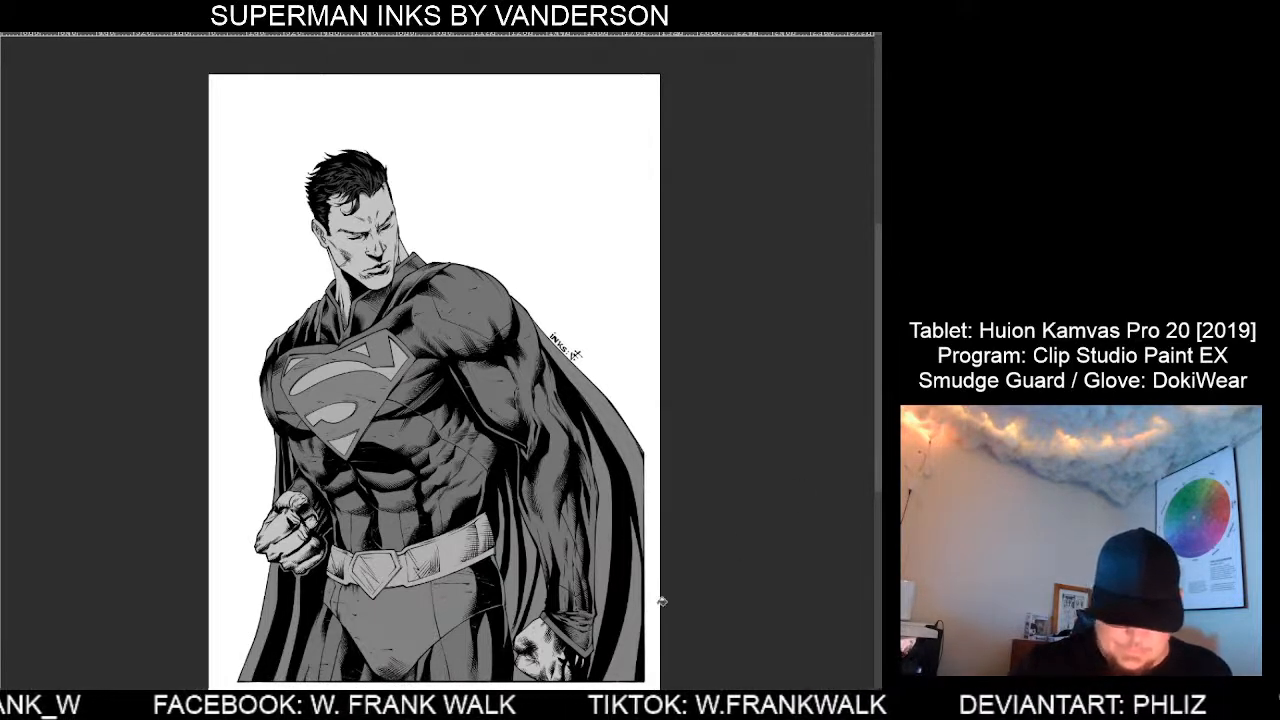
Try salmon red, light blue and purple tints over the whole figure, and undo them to restore the greys.
click(428, 616)
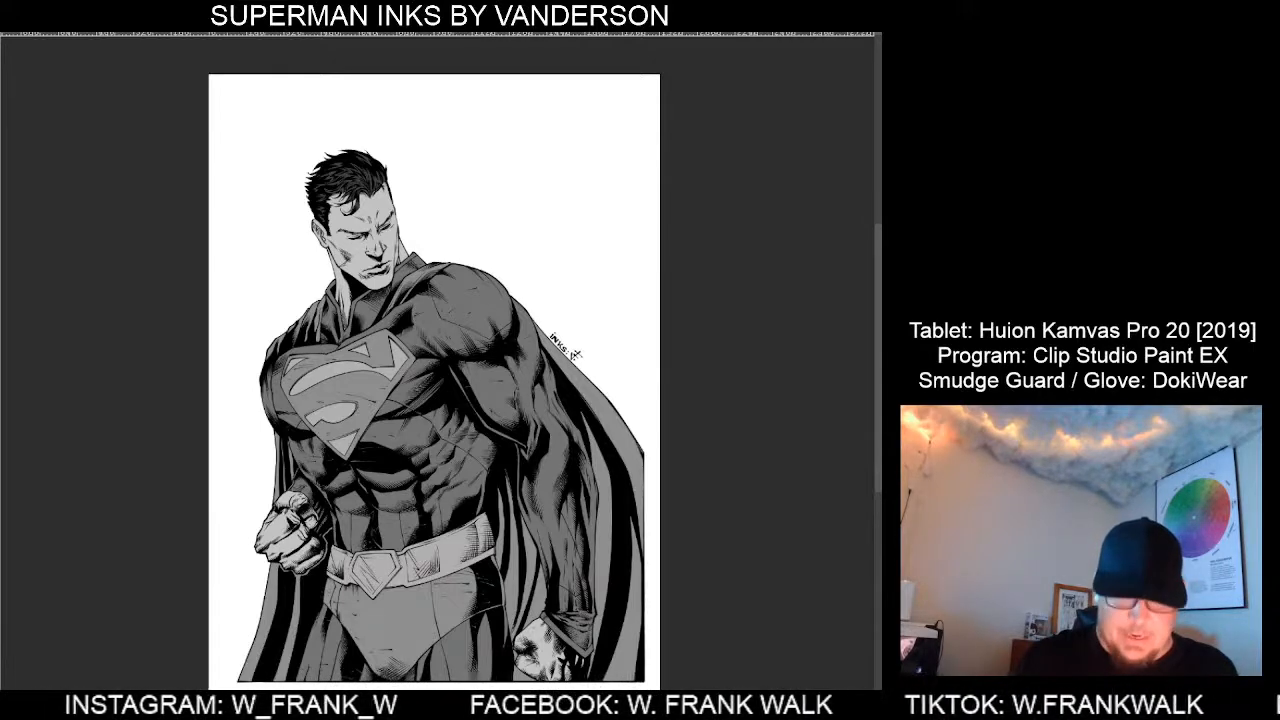
click(537, 514)
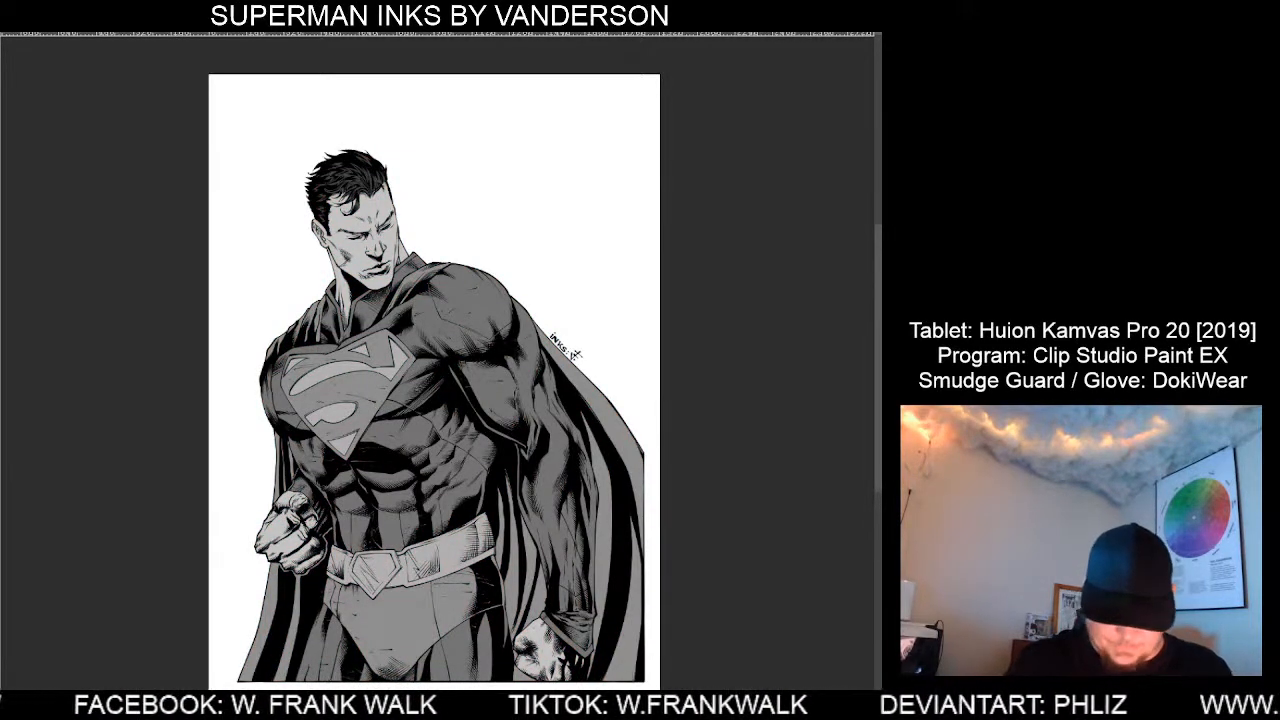
click(578, 567)
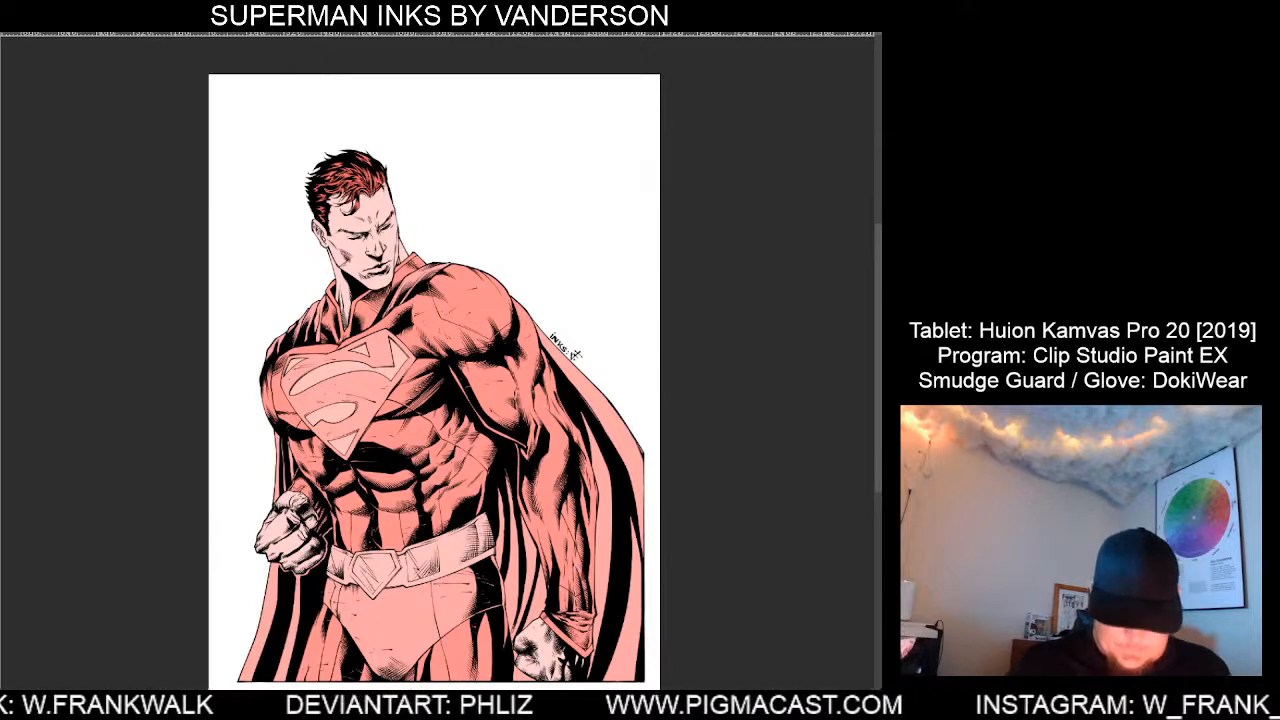
click(393, 498)
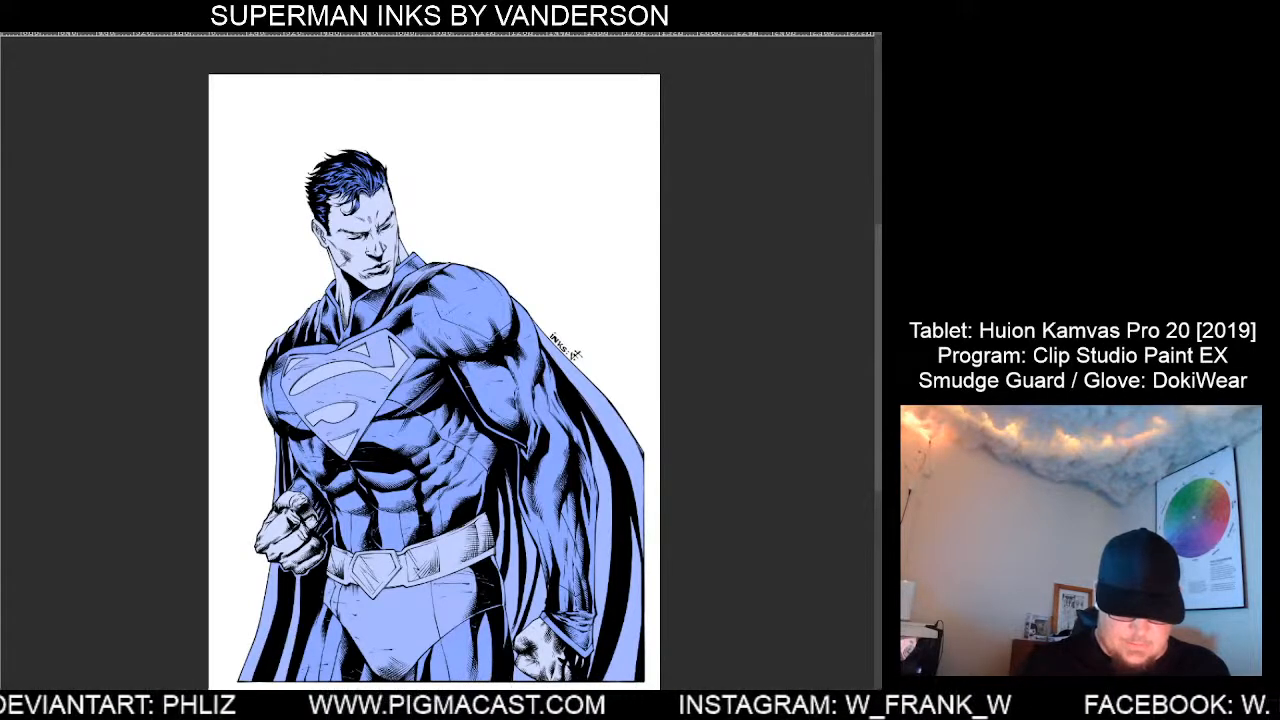
click(504, 622)
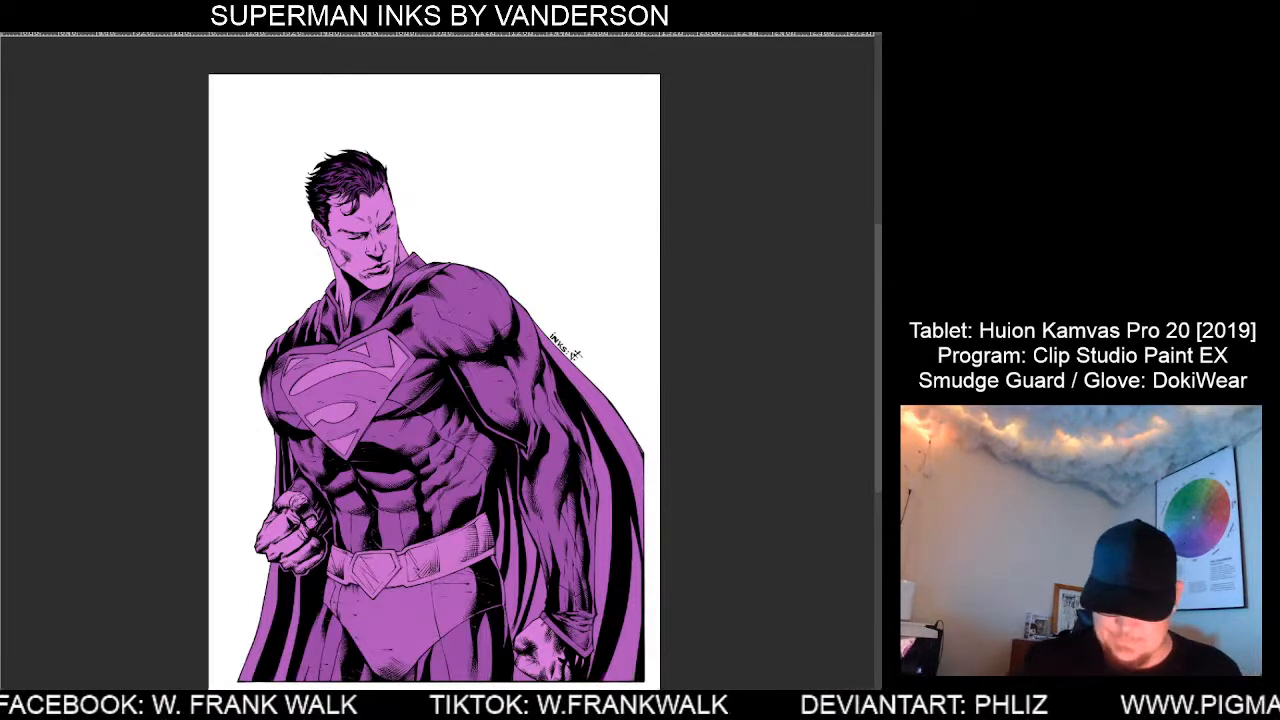
key(ctrl+z)
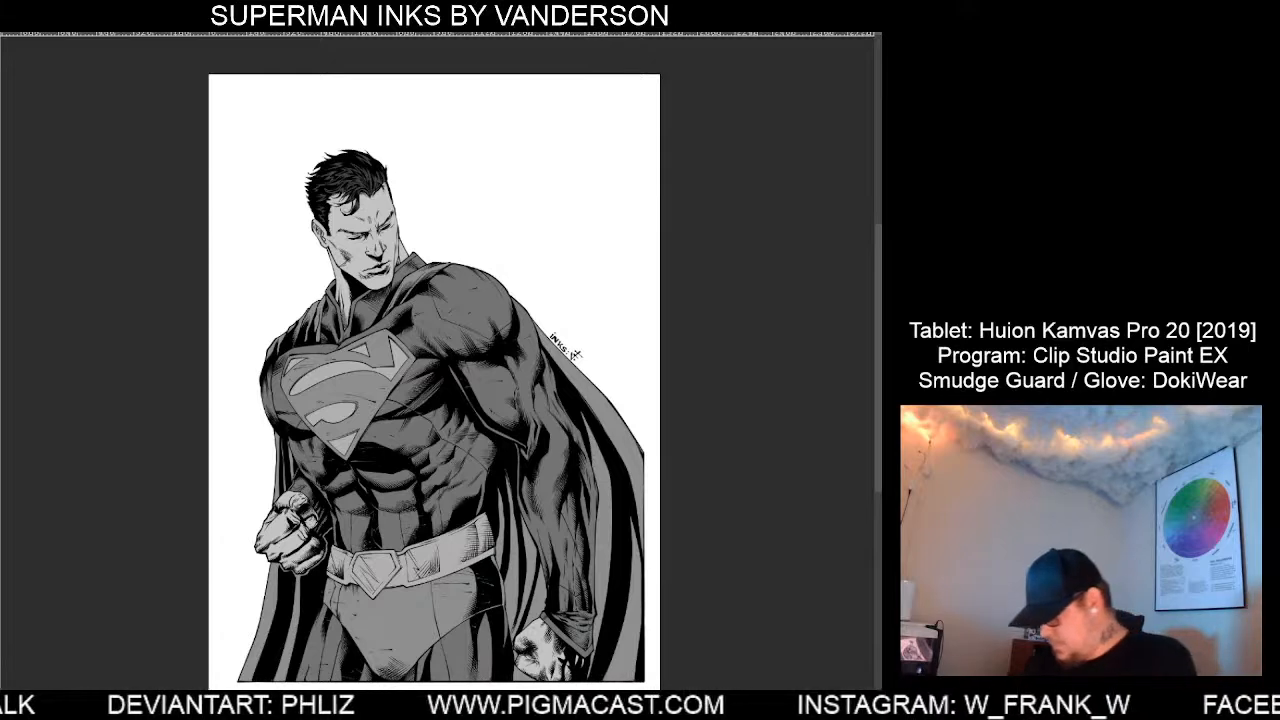
Apply a hue/saturation/luminosity adjustment to the figure's flats with saturation at its minimum and luminosity raised slightly.
key(ctrl+u)
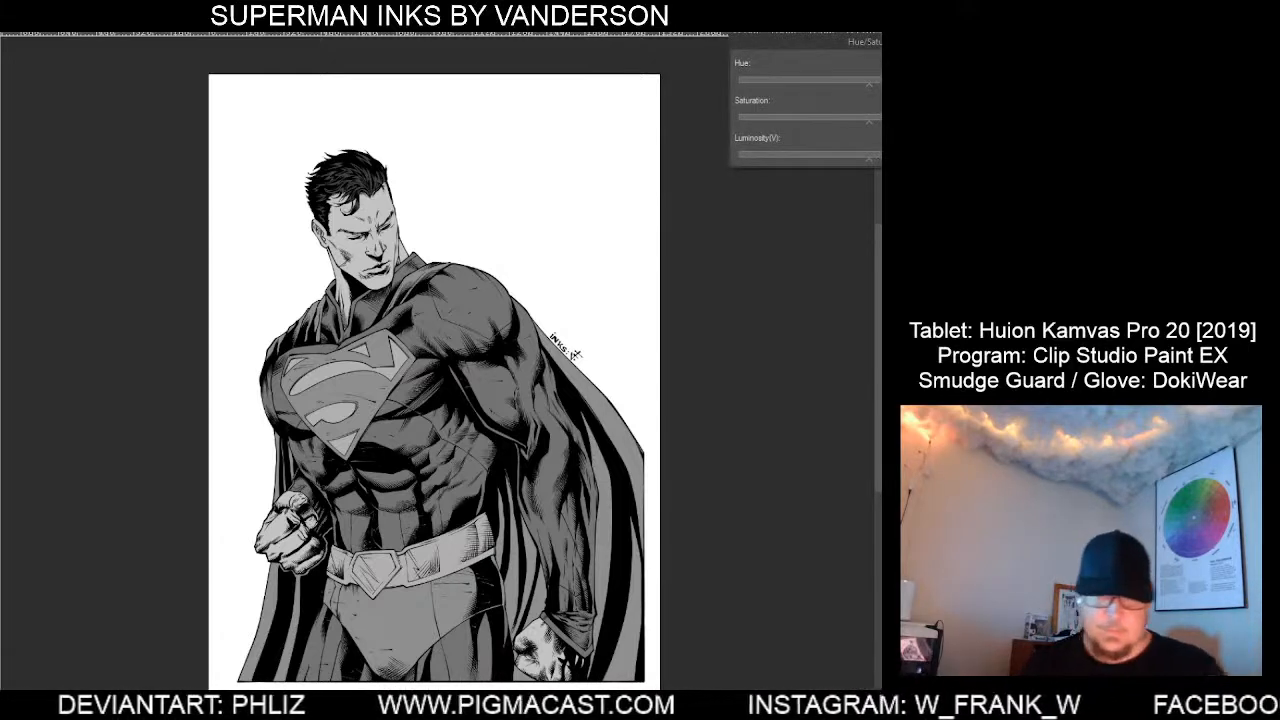
click(822, 118)
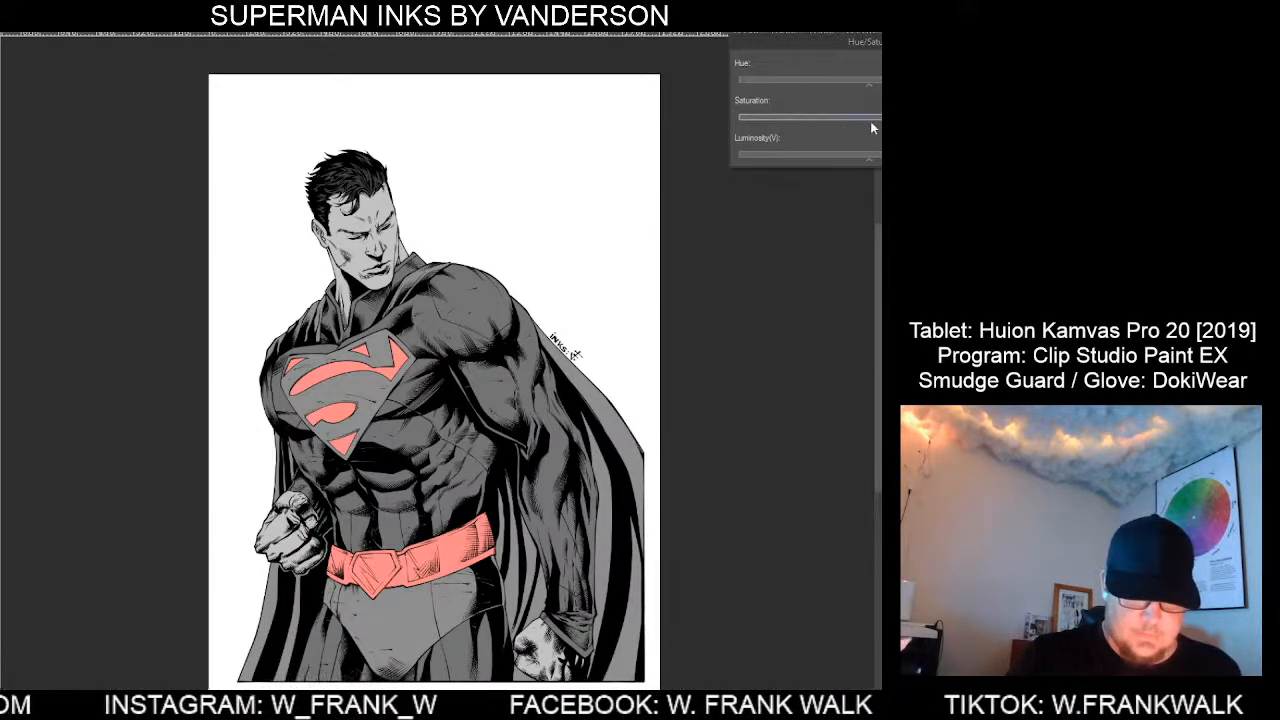
drag(871, 121, 729, 127)
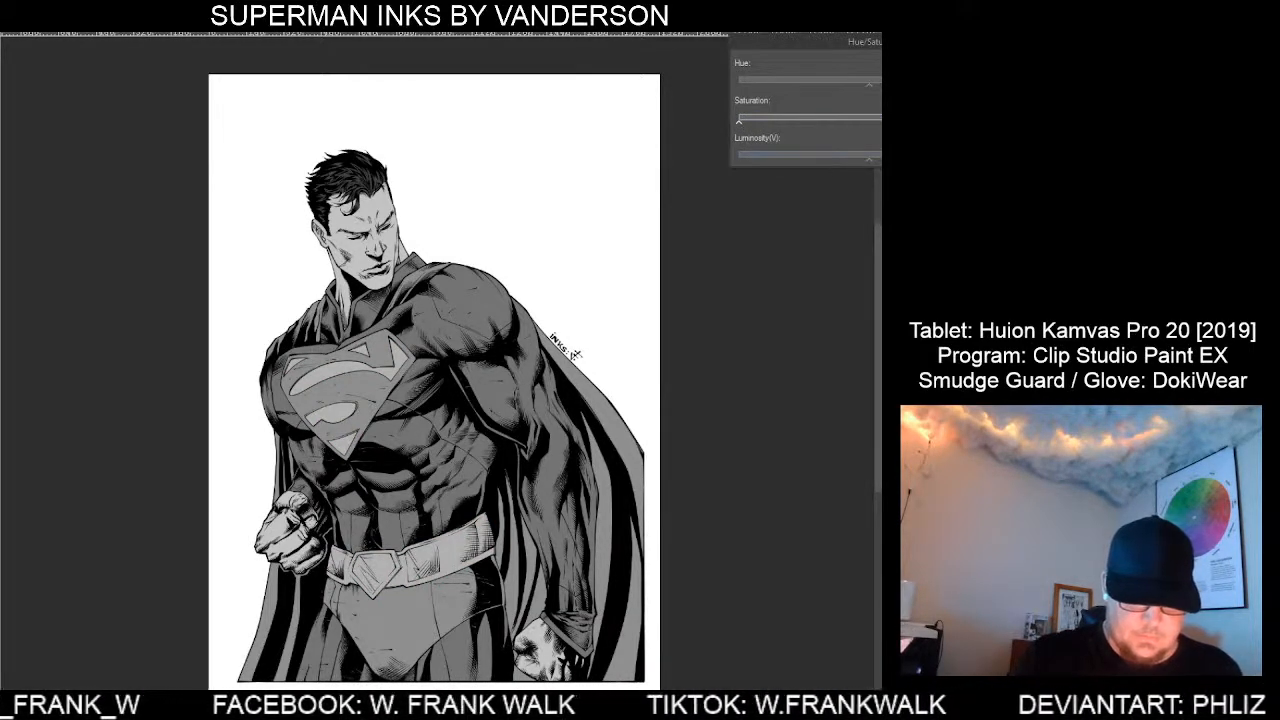
click(772, 155)
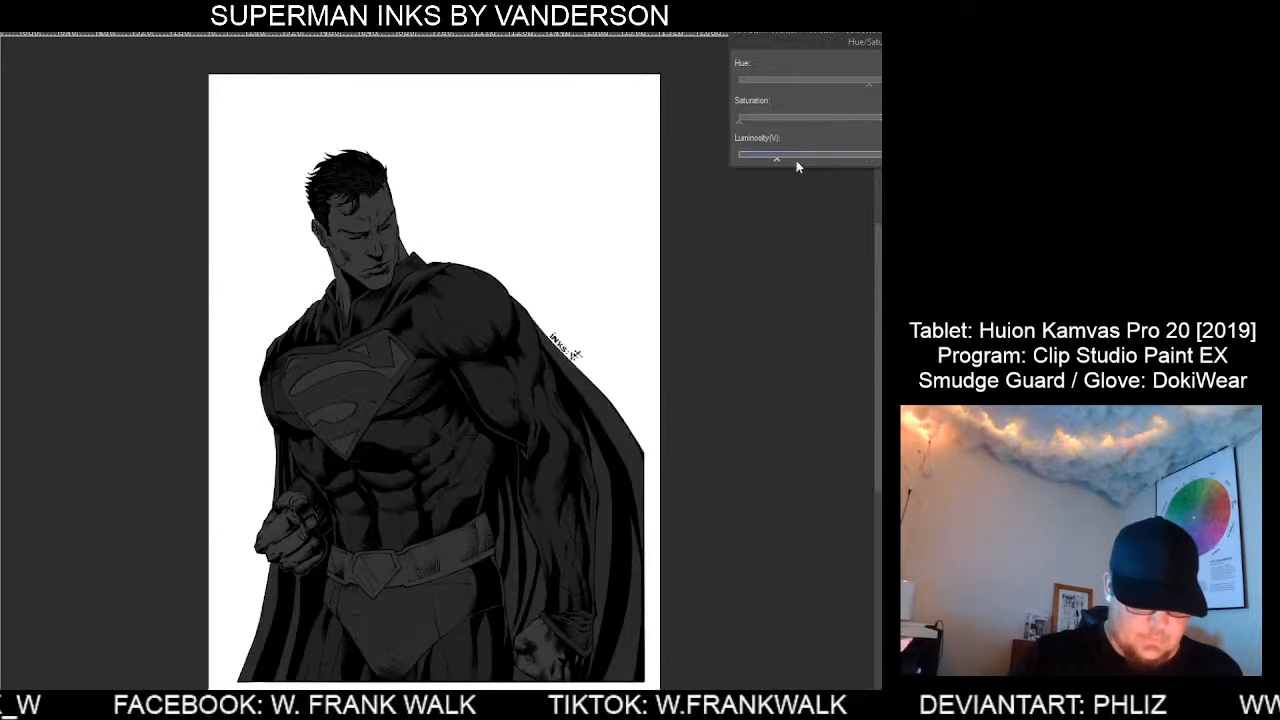
drag(776, 157, 889, 157)
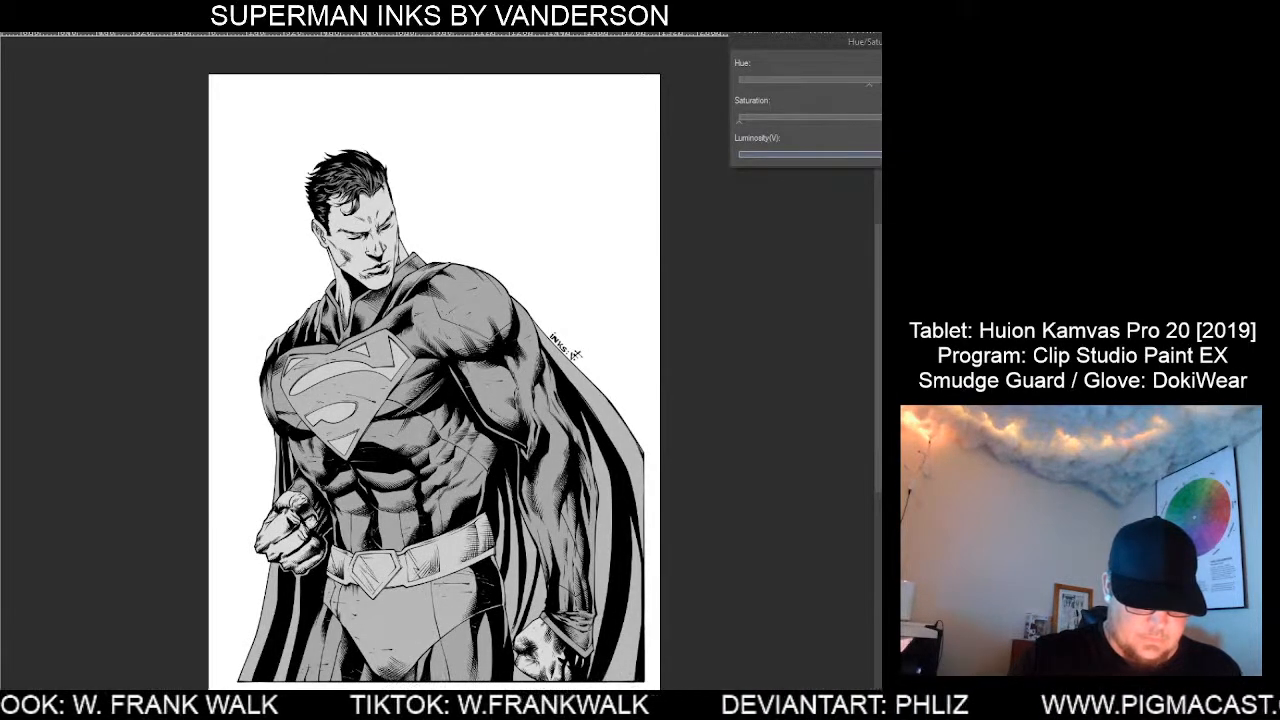
drag(889, 157, 884, 157)
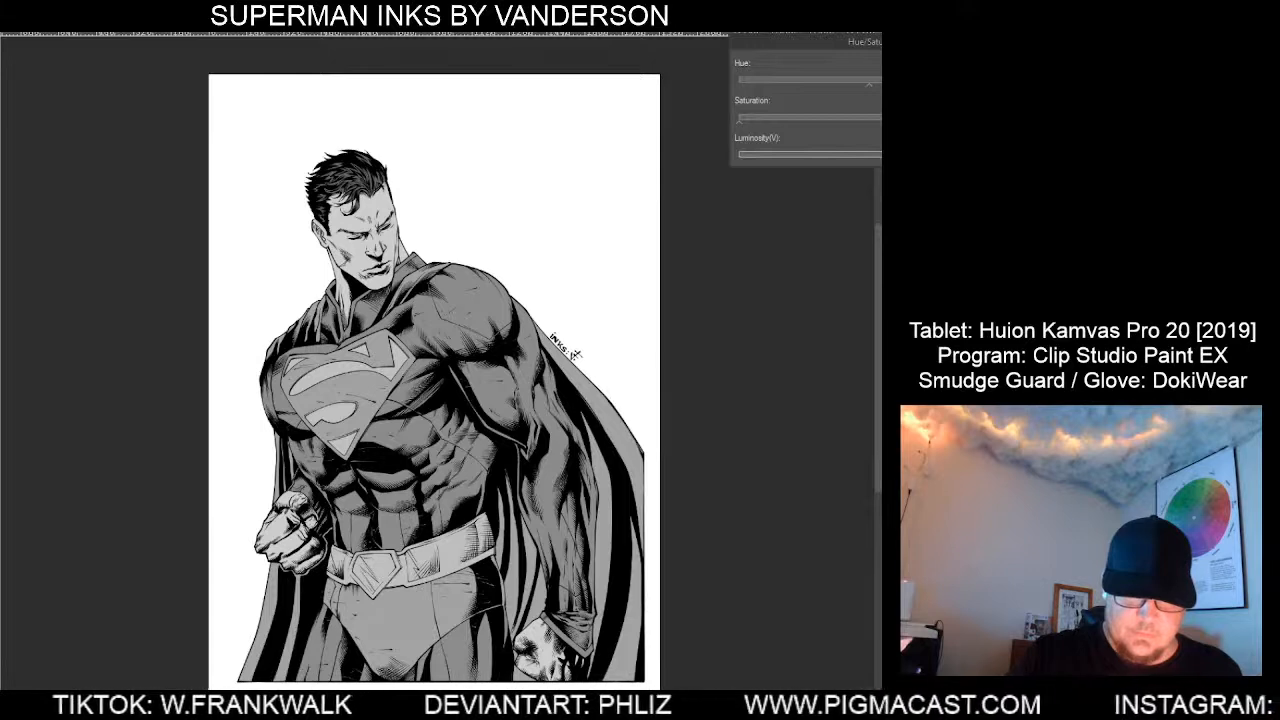
key(Return)
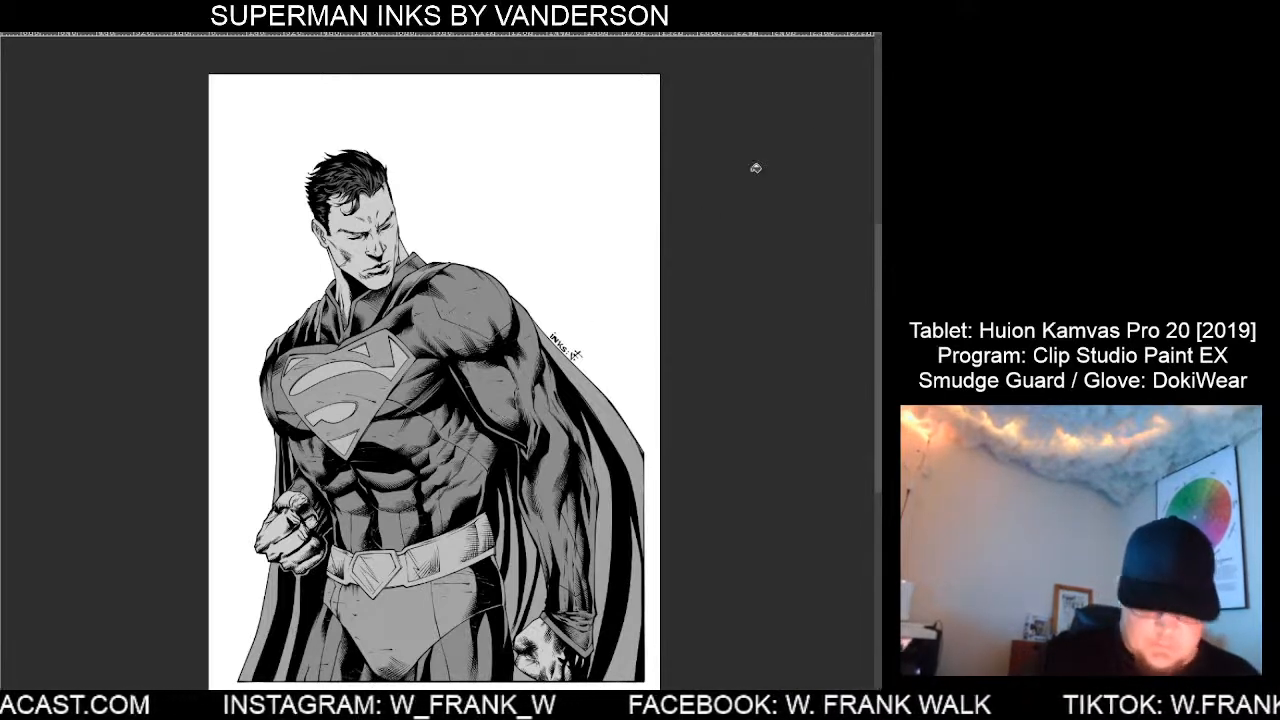
mouse_move(505, 400)
mouse_down()
mouse_move(490, 390)
mouse_move(492, 404)
mouse_up()
key(ctrl+z)
key(ctrl+z)
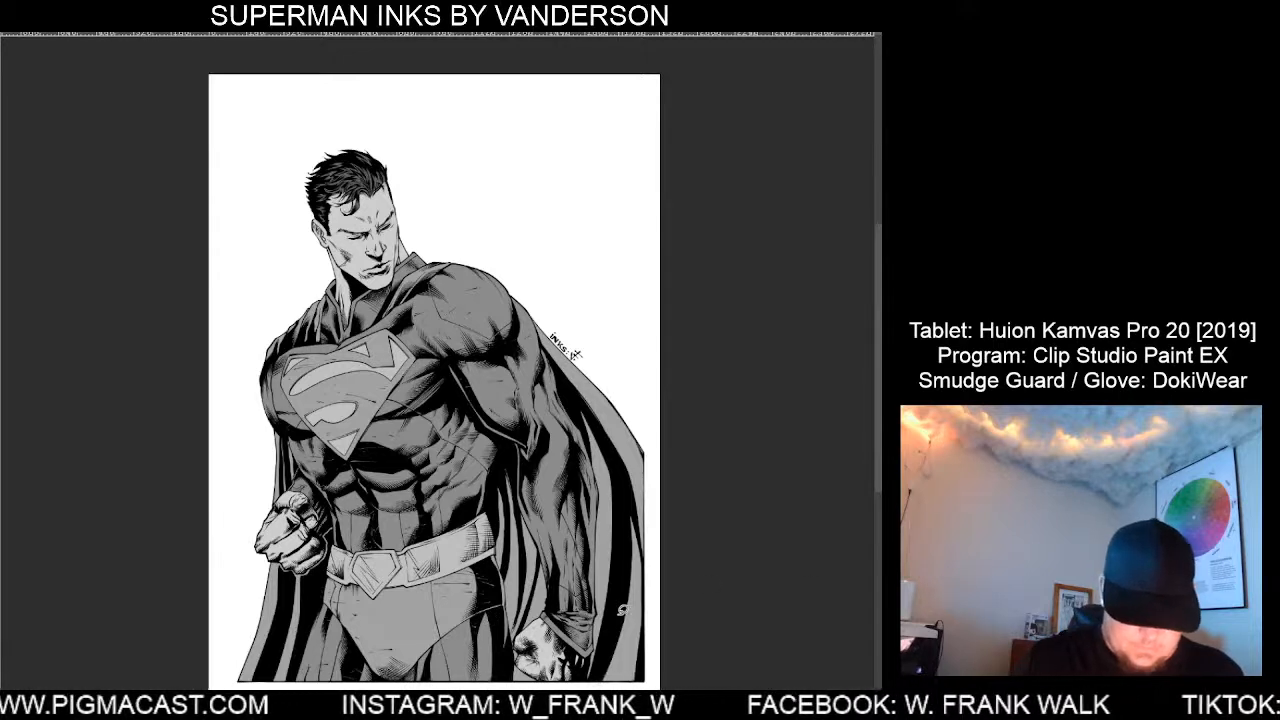
Cover the whole figure with a dark shadow tone and open up a lit area across the forehead with a smaller brush.
click(613, 531)
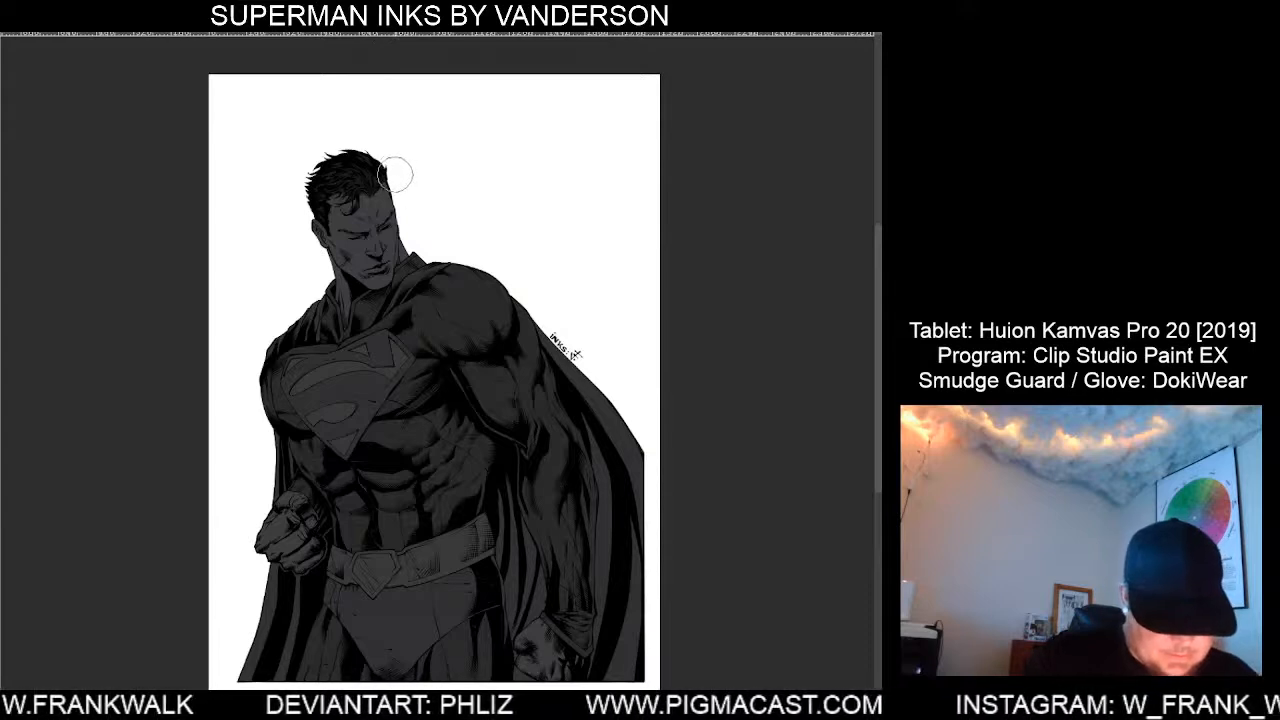
key(bracketleft)
key(bracketleft)
key(bracketleft)
key(bracketleft)
key(bracketleft)
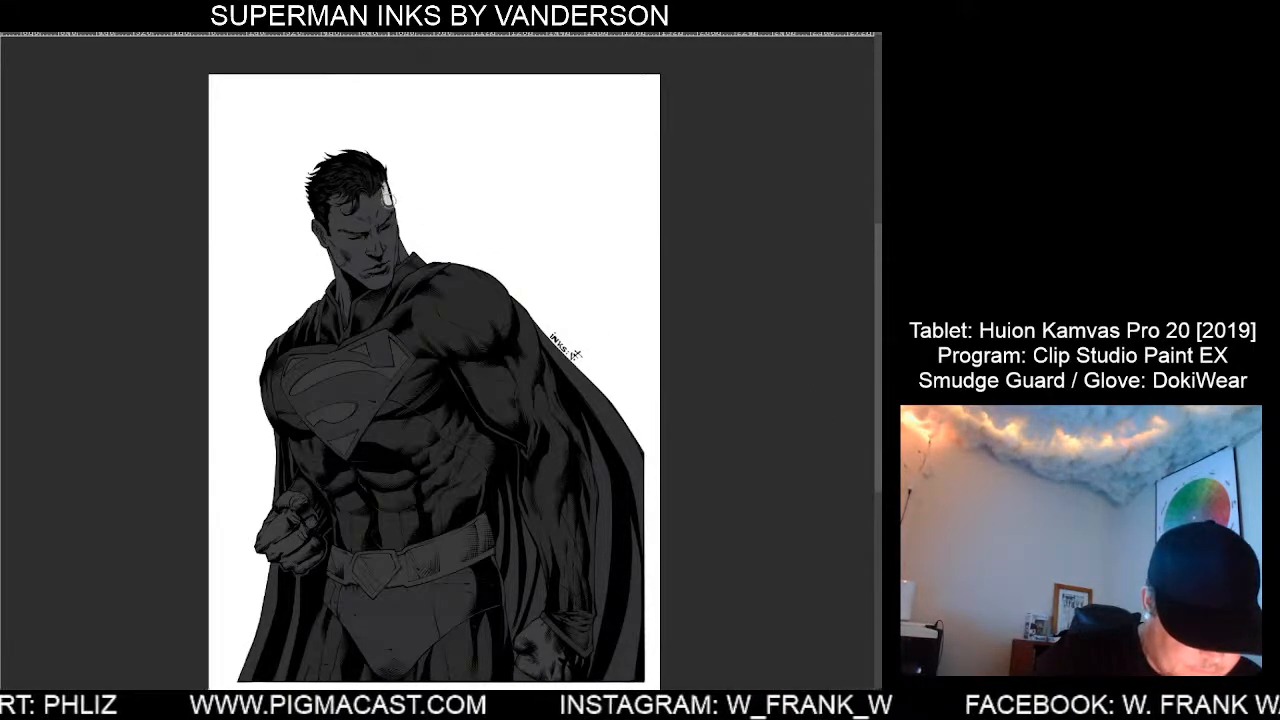
mouse_move(389, 199)
mouse_down()
mouse_move(392, 214)
mouse_move(382, 190)
mouse_move(387, 216)
mouse_move(379, 204)
mouse_move(379, 224)
mouse_move(378, 202)
mouse_move(372, 231)
mouse_move(366, 205)
mouse_move(367, 230)
mouse_move(359, 210)
mouse_move(355, 238)
mouse_move(349, 228)
mouse_up()
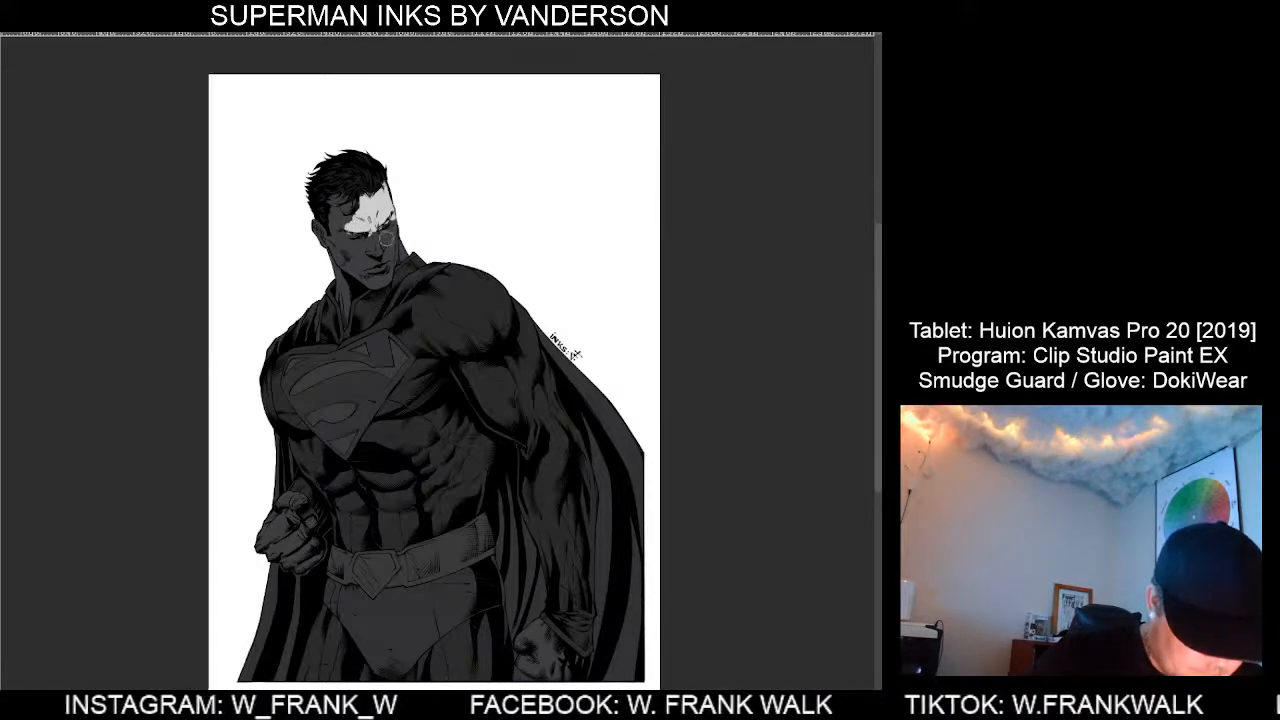
Extend the light down the outer edge of the face, the exposed side of the neck and the bridge of the nose.
scroll(396, 230, up, 2)
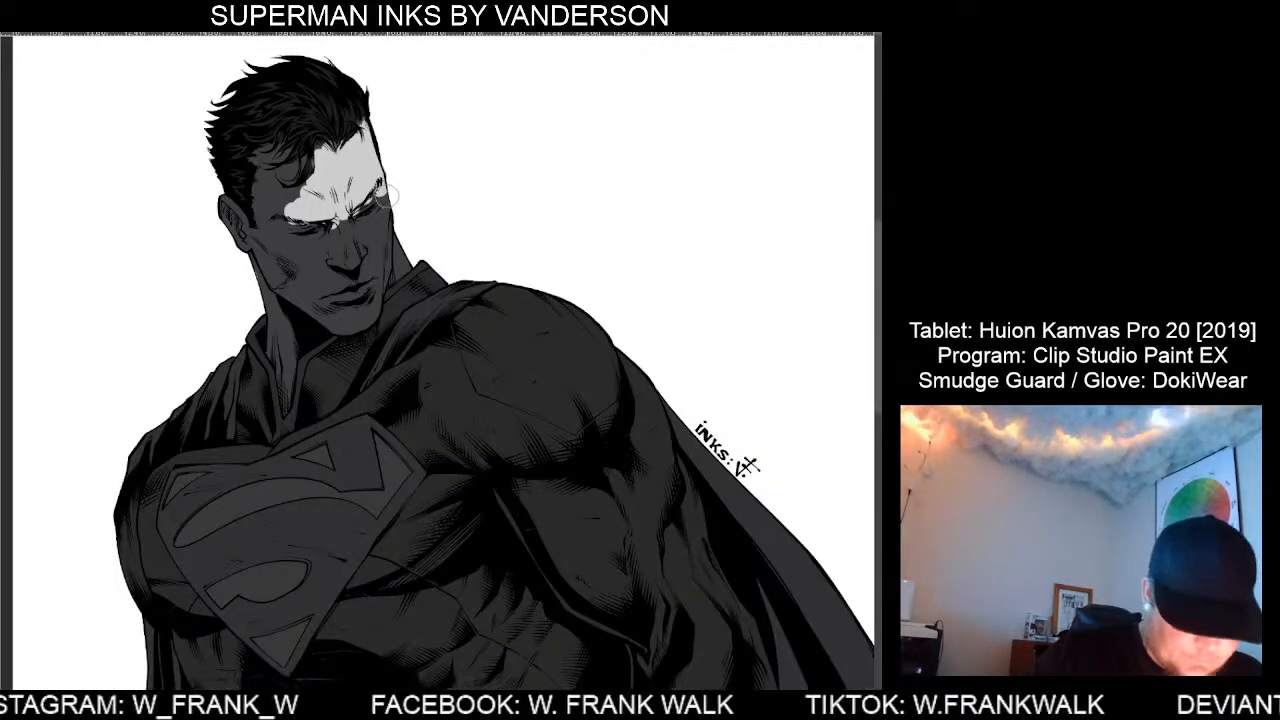
drag(386, 190, 386, 285)
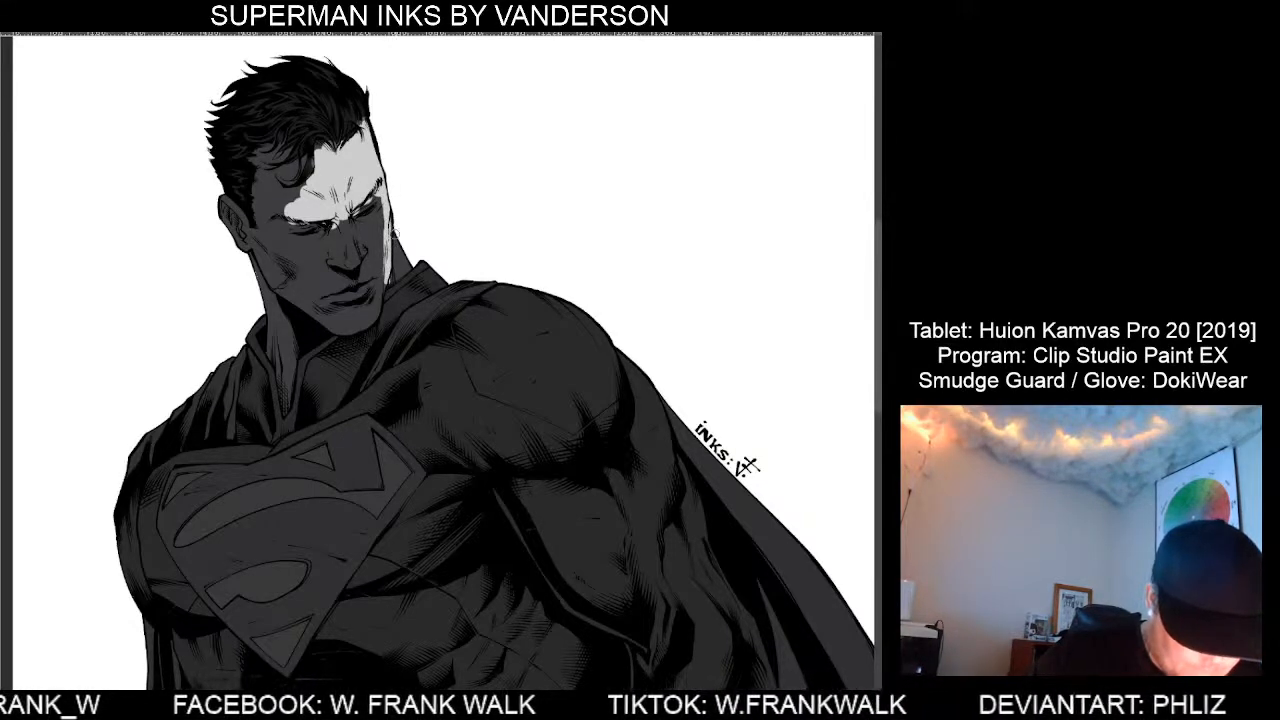
mouse_move(392, 234)
mouse_down()
mouse_move(396, 284)
mouse_move(408, 262)
mouse_move(398, 240)
mouse_move(398, 268)
mouse_up()
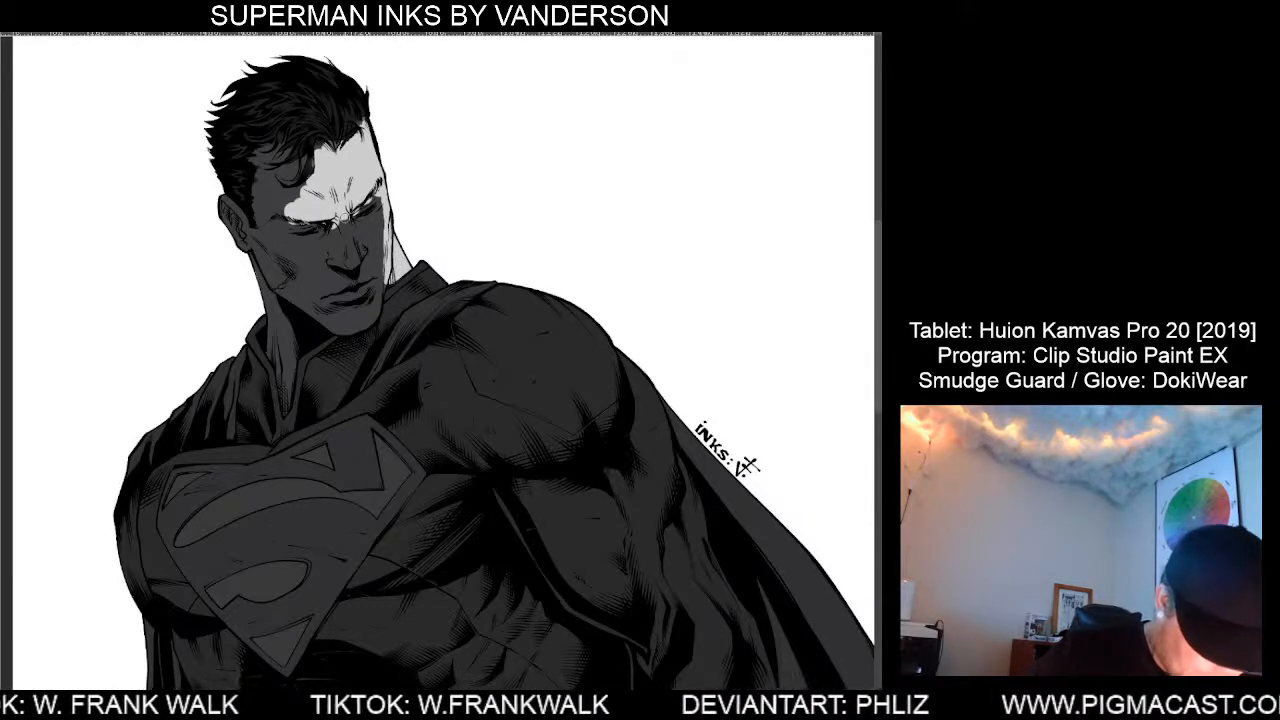
drag(344, 214, 348, 238)
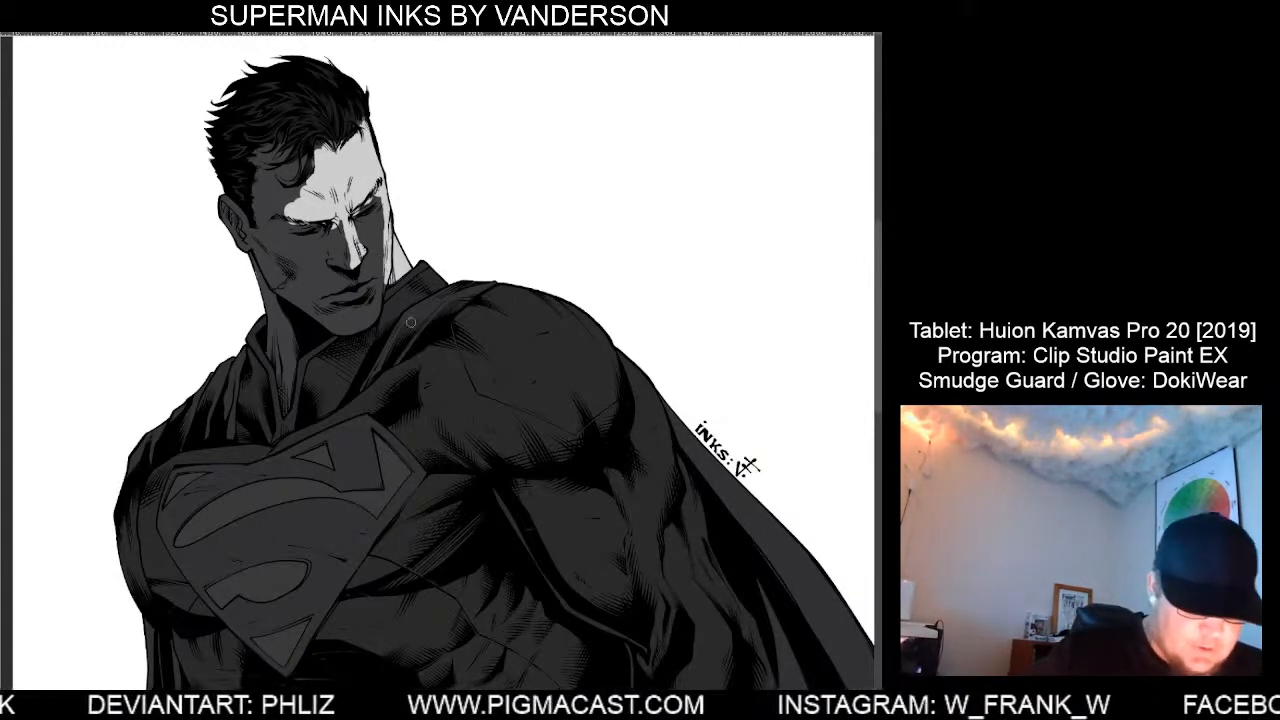
Bring out the light around the eye on the lit side and fill in the cheek beside the nose.
scroll(607, 563, down, 3)
scroll(522, 440, up, 5)
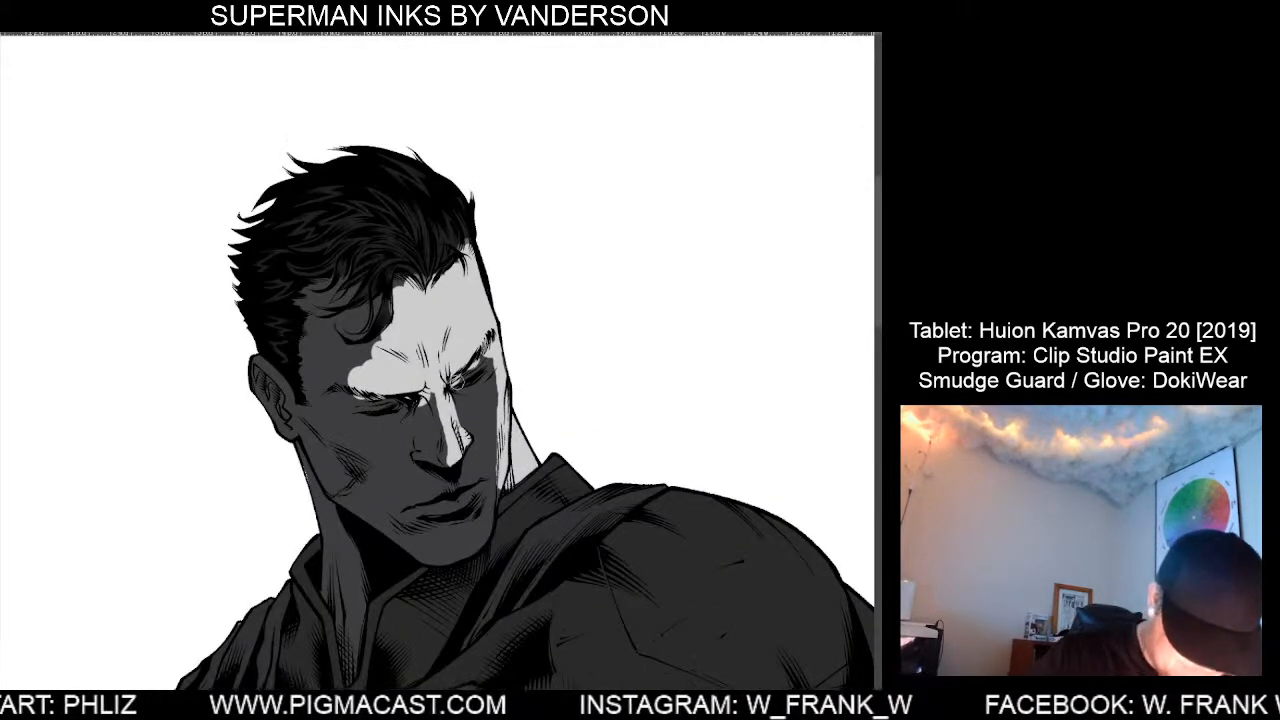
drag(457, 379, 470, 377)
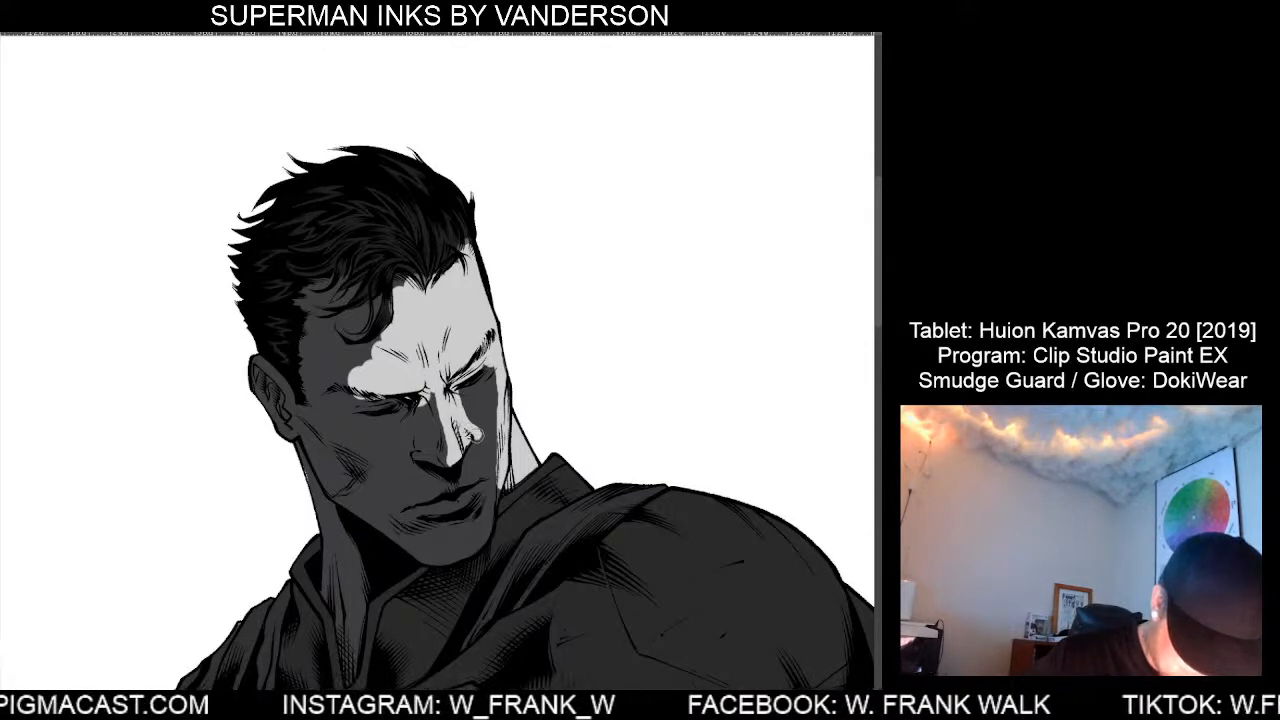
mouse_move(476, 435)
mouse_down()
mouse_move(474, 482)
mouse_move(496, 464)
mouse_move(495, 398)
mouse_move(488, 364)
mouse_move(462, 376)
mouse_move(478, 458)
mouse_move(486, 382)
mouse_up()
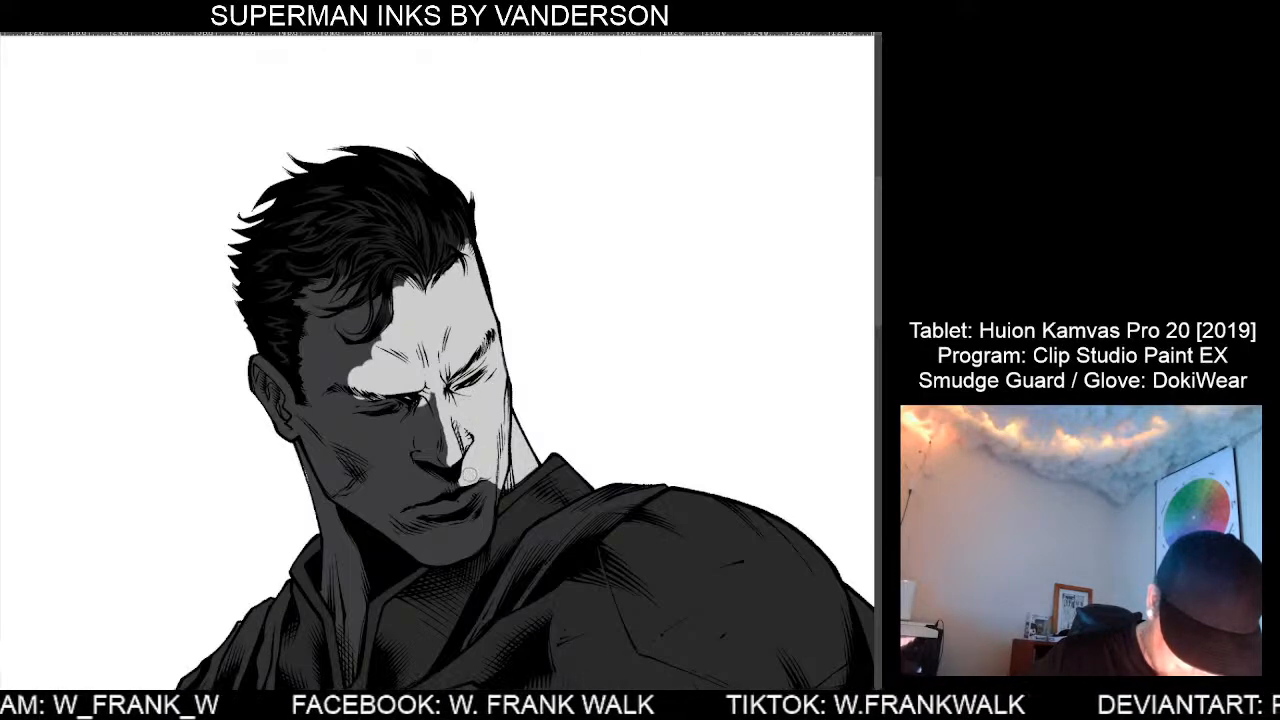
Add light to the lit half of the chin and the lips, and touch up the light around the eye.
mouse_move(460, 500)
mouse_down()
mouse_move(472, 494)
mouse_move(480, 545)
mouse_move(465, 527)
mouse_move(474, 534)
mouse_up()
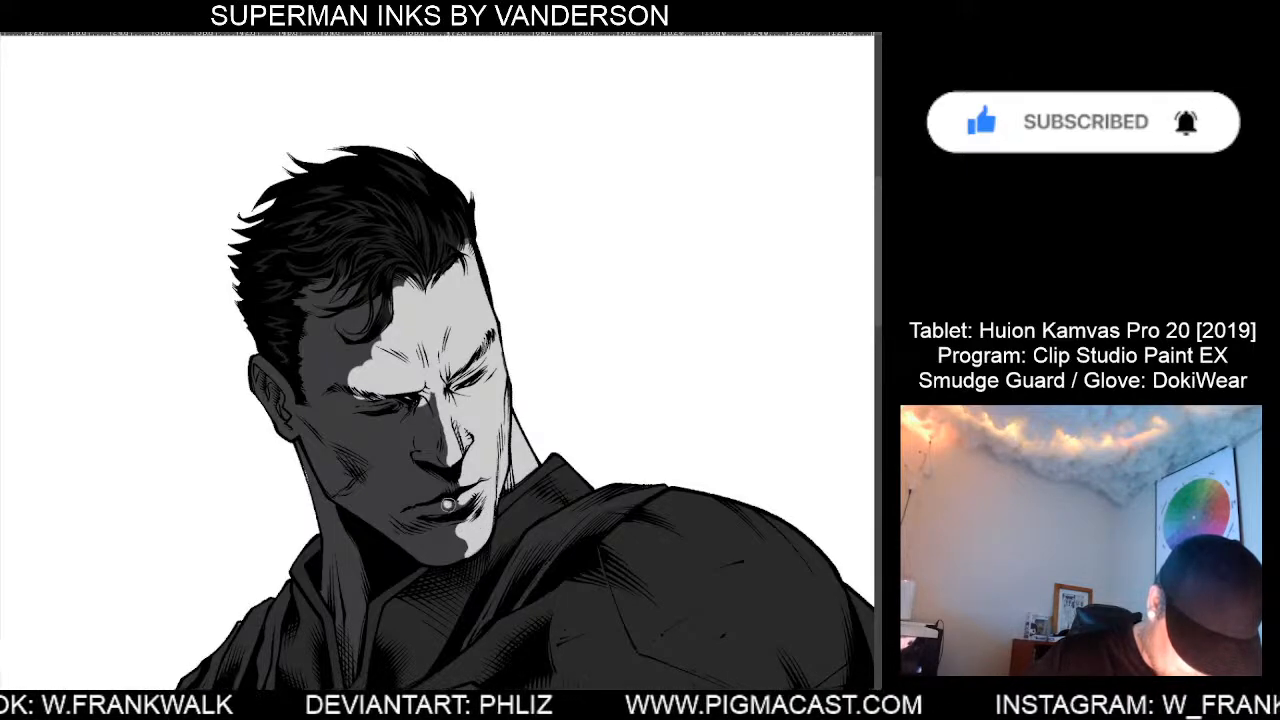
drag(446, 508, 424, 511)
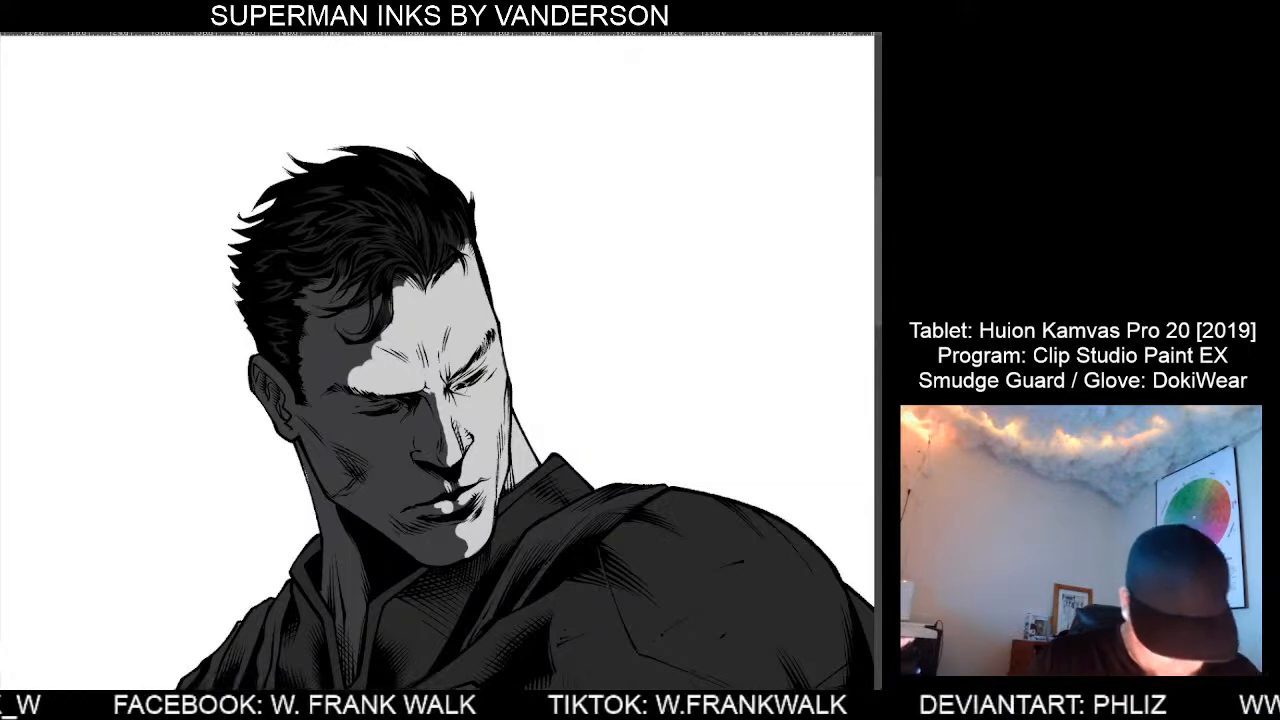
drag(455, 390, 481, 375)
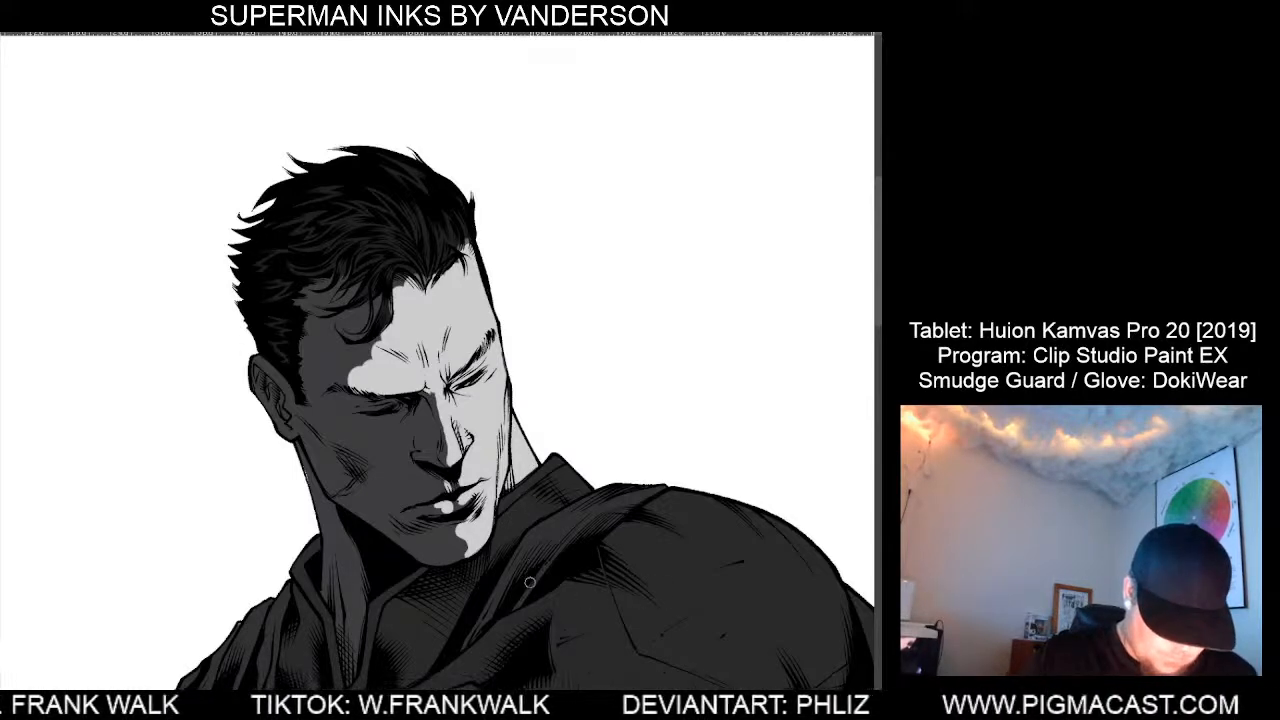
Open up light on the strands of hair across the top of the head.
scroll(545, 602, down, 3)
drag(712, 710, 637, 534)
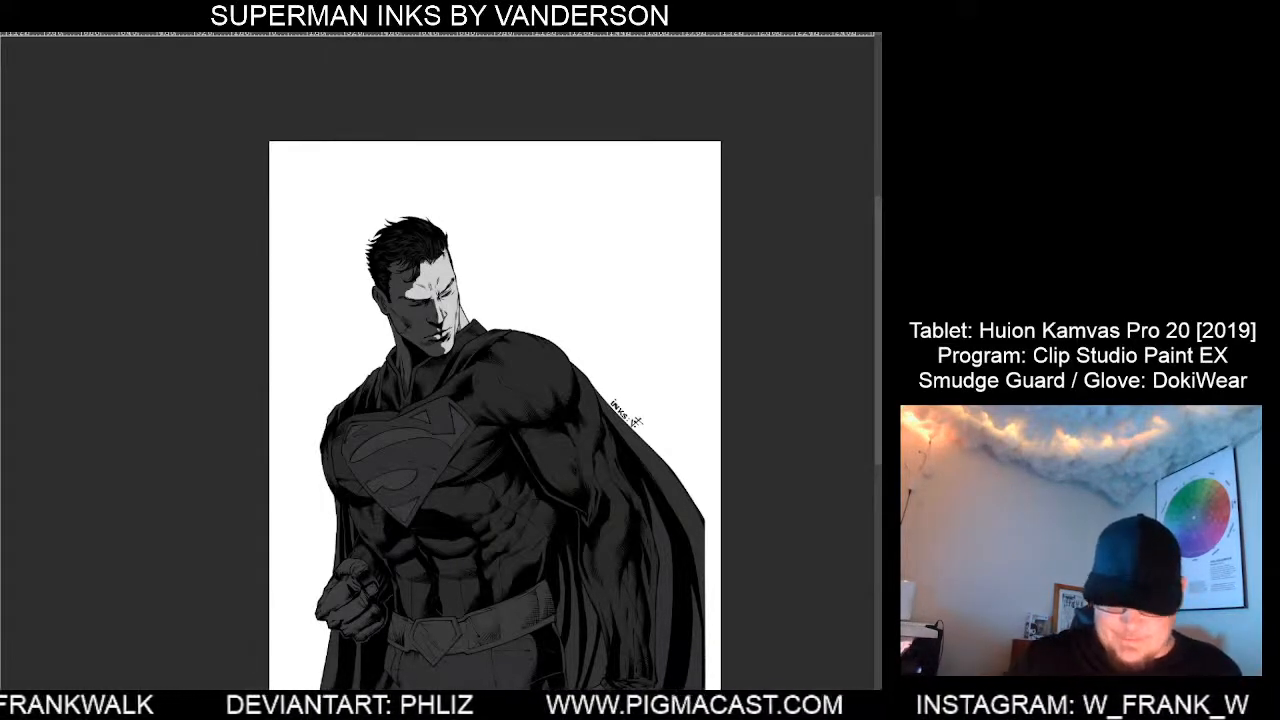
scroll(446, 345, up, 3)
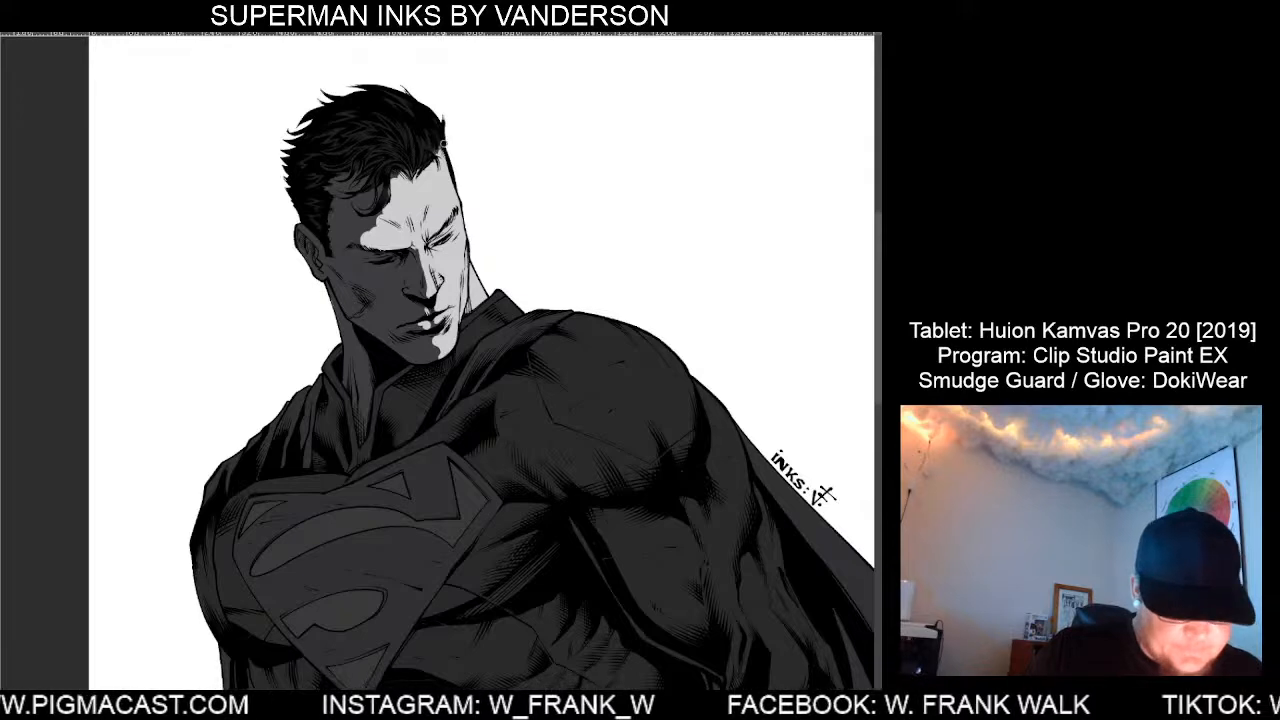
drag(547, 195, 545, 275)
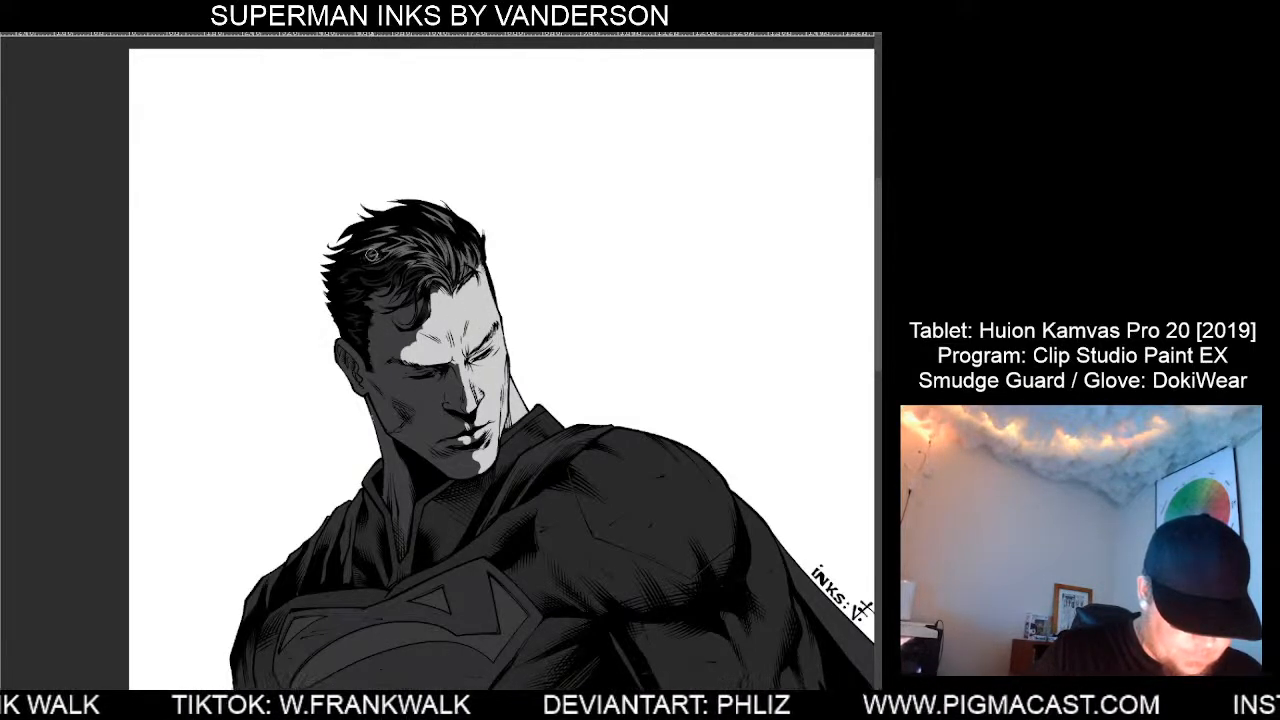
Bring out the light on the raised collar beside the lit side of the neck and down its inner edge.
scroll(557, 525, down, 1)
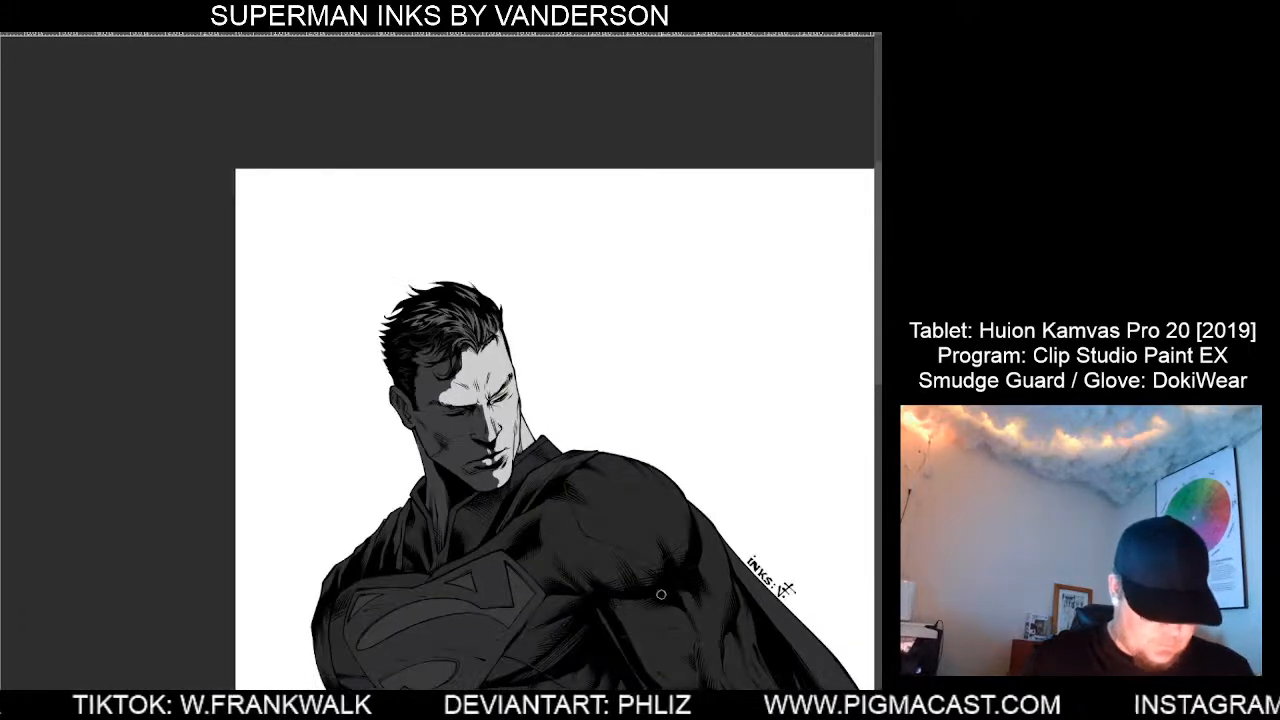
scroll(609, 610, down, 1)
scroll(666, 637, down, 1)
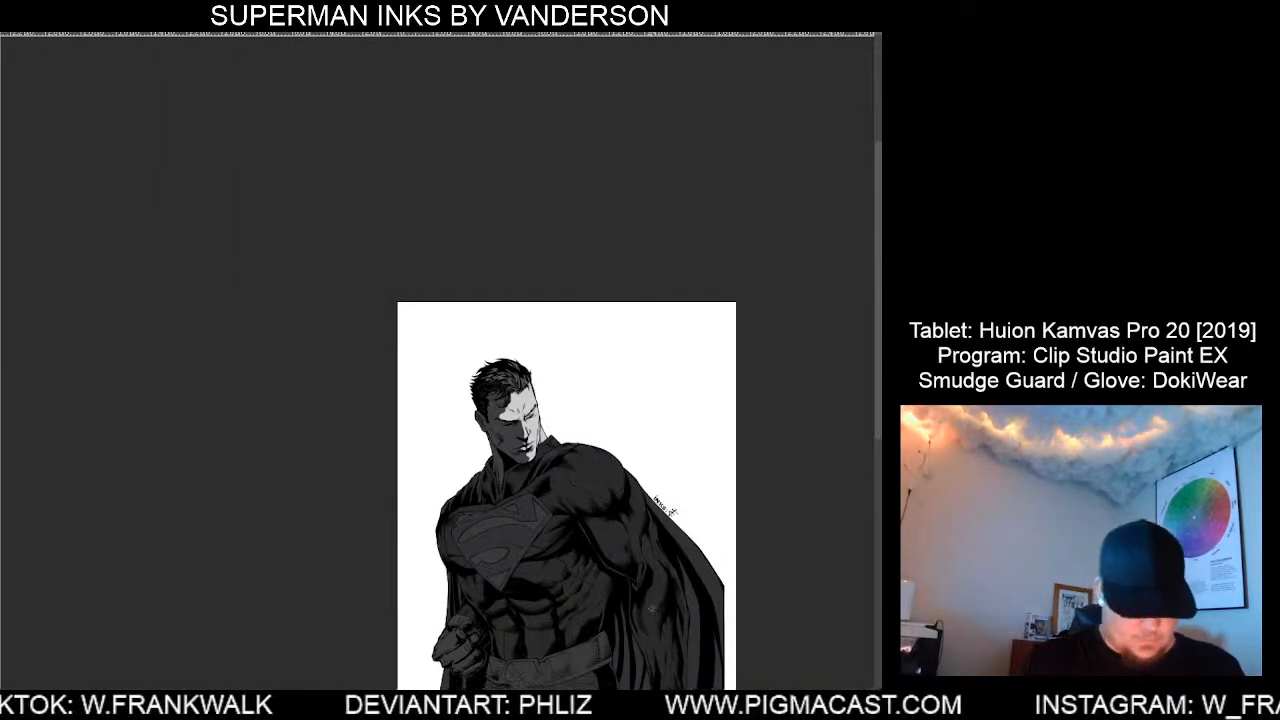
scroll(649, 607, up, 1)
scroll(551, 416, up, 1)
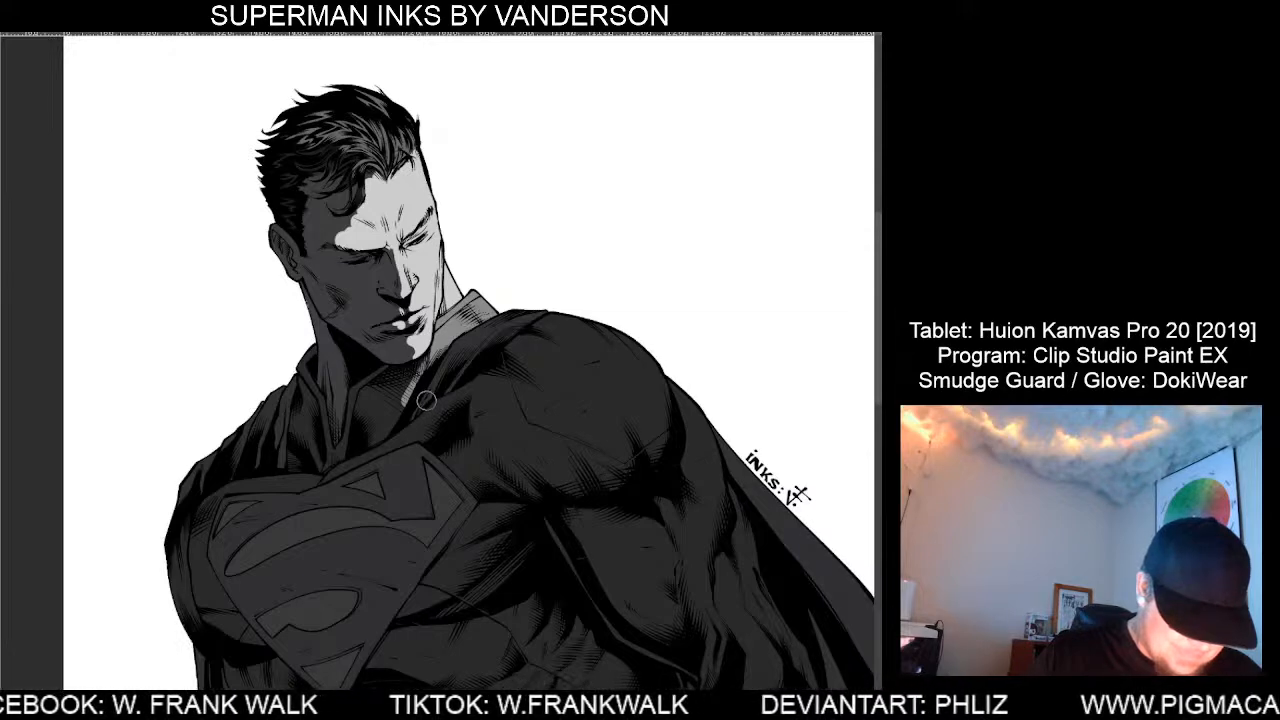
scroll(504, 550, down, 1)
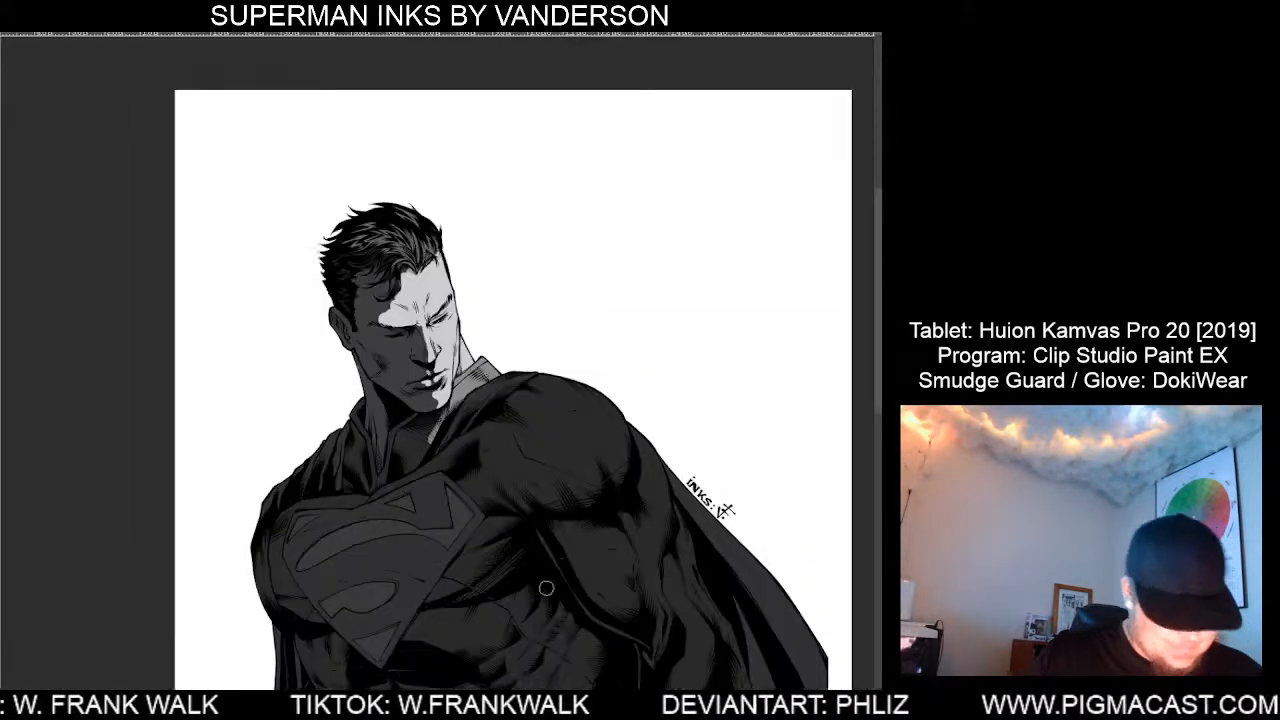
Add light to the cape fold over the lit shoulder, the rounded shoulder muscle and the outer side of the upper arm.
drag(612, 588, 558, 432)
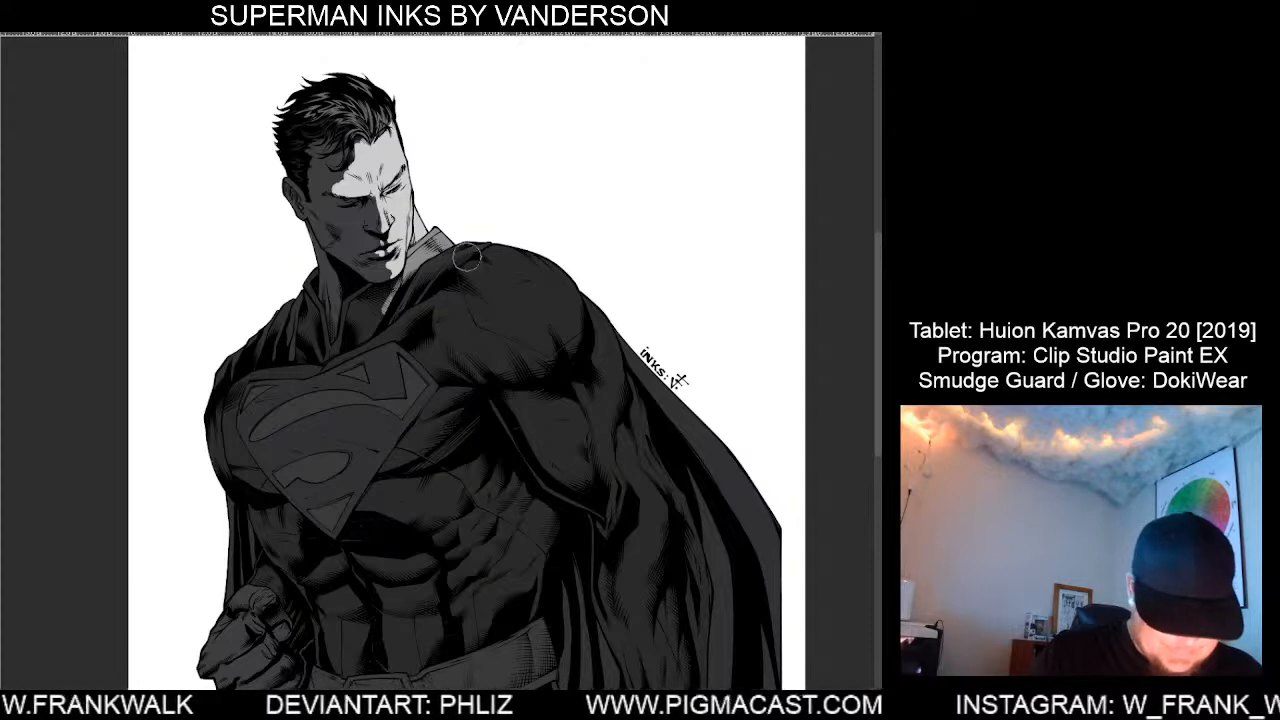
mouse_move(431, 266)
mouse_down()
mouse_move(482, 246)
mouse_move(526, 252)
mouse_move(577, 315)
mouse_move(568, 338)
mouse_move(522, 350)
mouse_move(480, 332)
mouse_move(452, 305)
mouse_move(468, 262)
mouse_move(555, 282)
mouse_move(530, 330)
mouse_move(472, 288)
mouse_move(540, 300)
mouse_move(500, 315)
mouse_move(535, 310)
mouse_move(502, 302)
mouse_up()
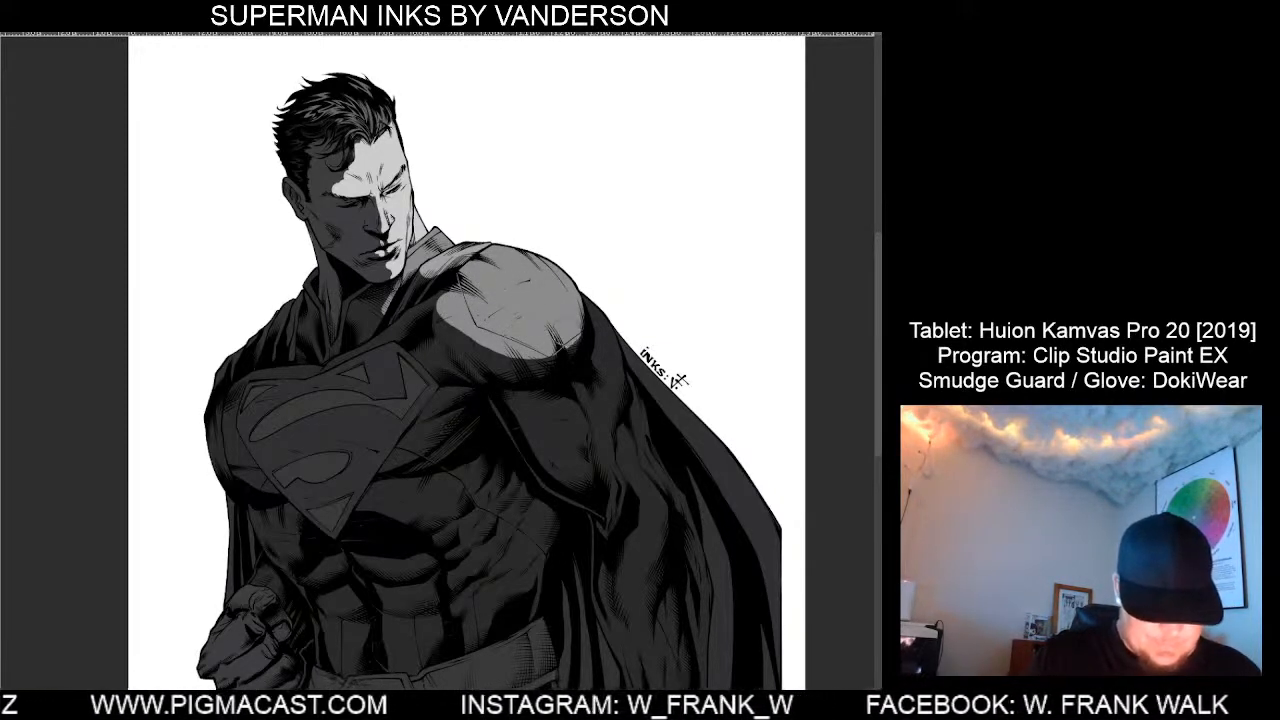
mouse_move(588, 292)
mouse_down()
mouse_move(614, 330)
mouse_move(604, 404)
mouse_move(621, 484)
mouse_move(597, 393)
mouse_up()
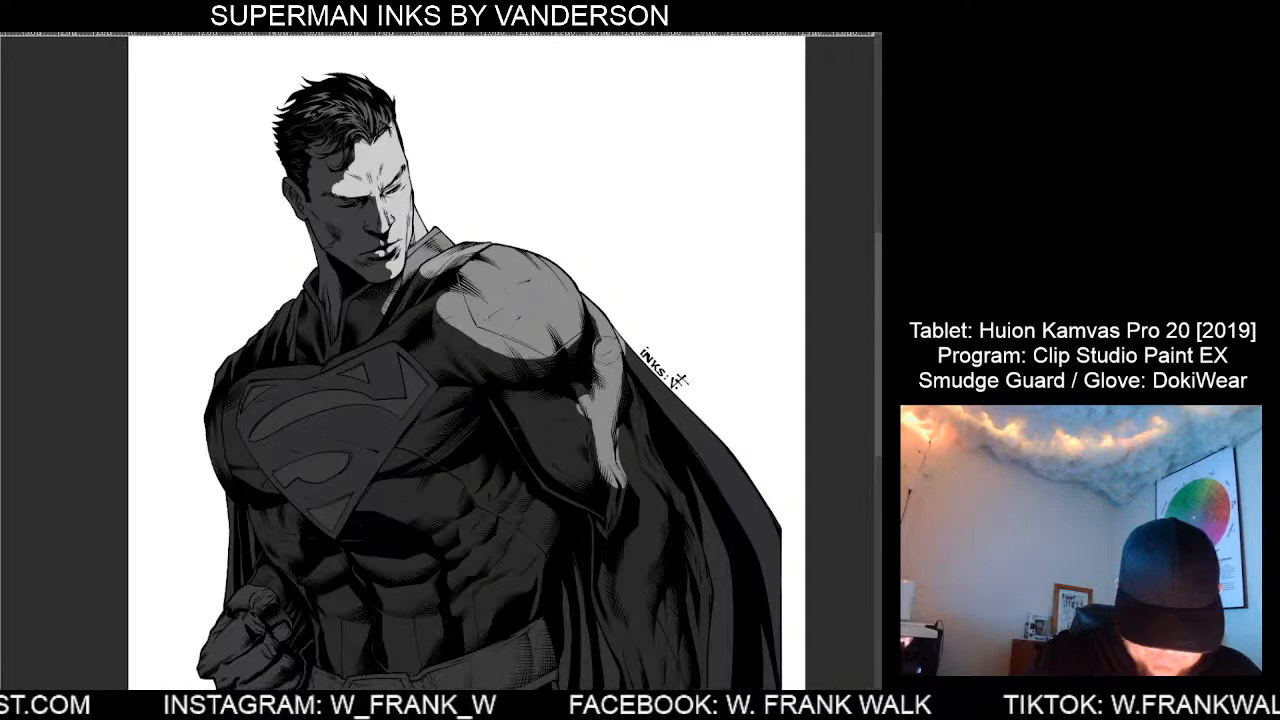
Paint light along the outer edge of the cape behind the lit arm and fill a lit patch on the biceps.
scroll(664, 568, down, 2)
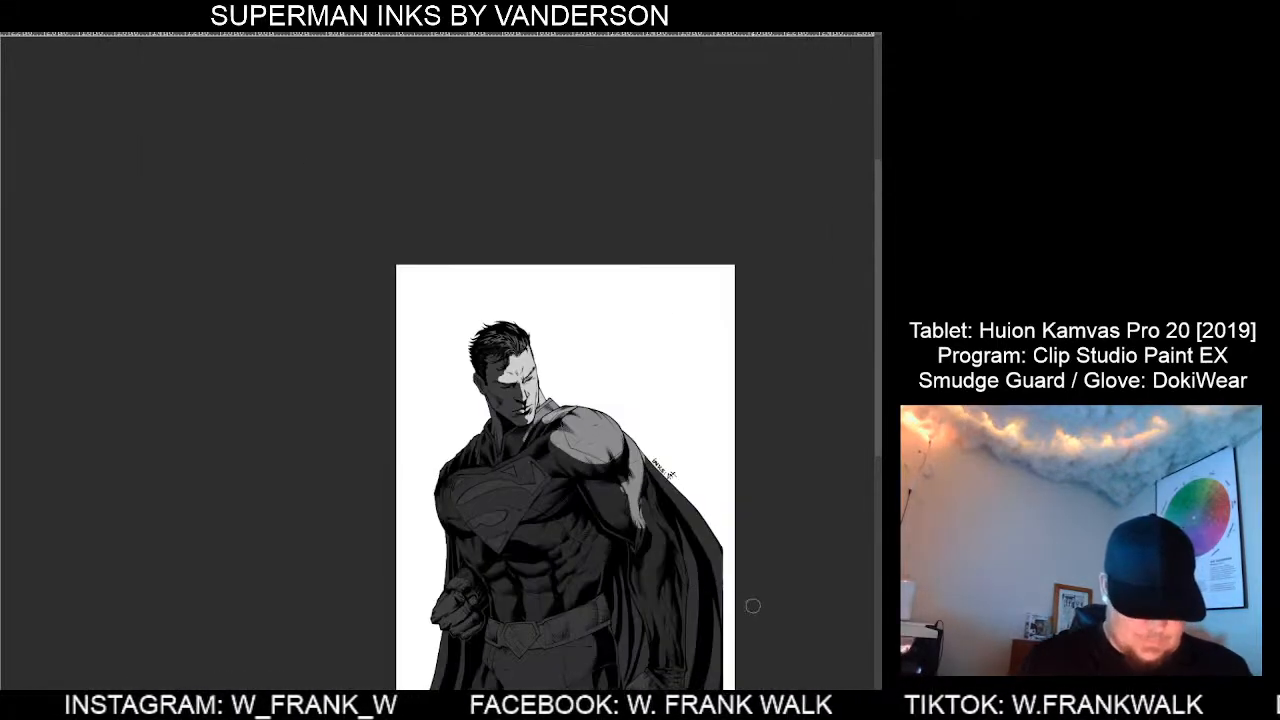
drag(755, 602, 652, 461)
scroll(616, 463, up, 1)
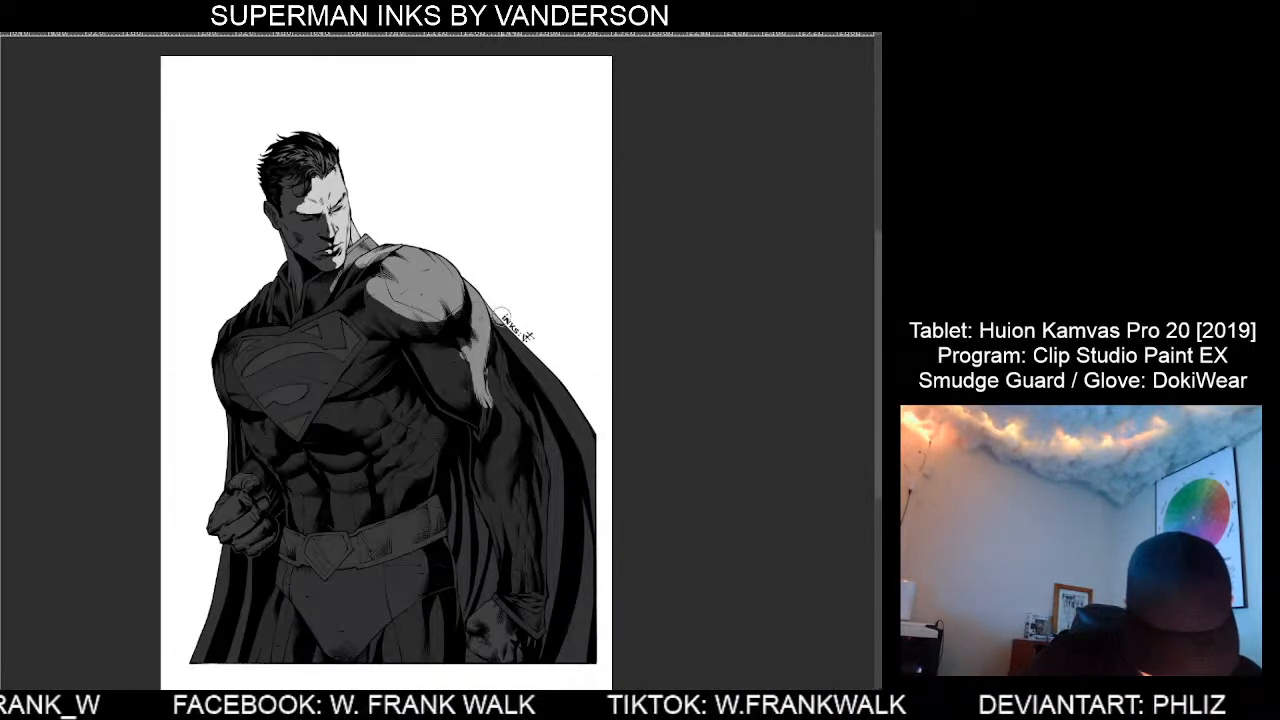
mouse_move(573, 404)
mouse_down()
mouse_move(599, 446)
mouse_move(599, 511)
mouse_up()
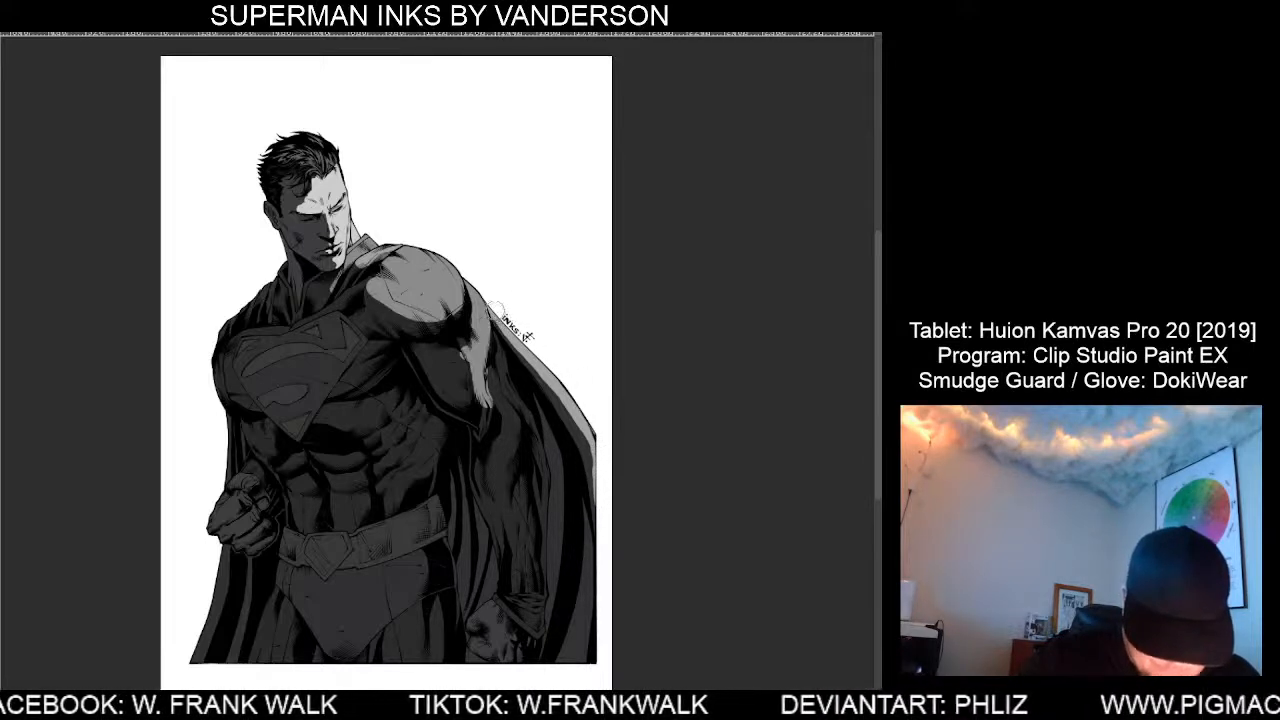
mouse_move(505, 332)
mouse_down()
mouse_move(577, 432)
mouse_move(600, 540)
mouse_up()
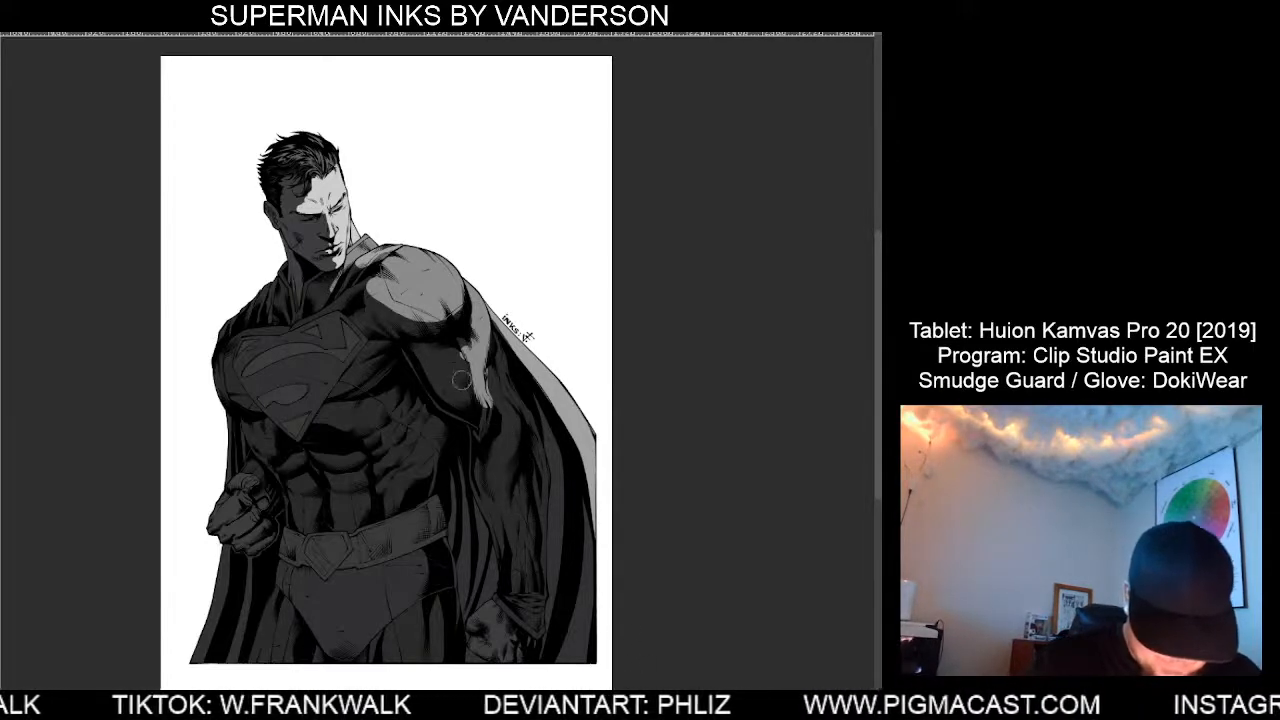
scroll(451, 373, up, 2)
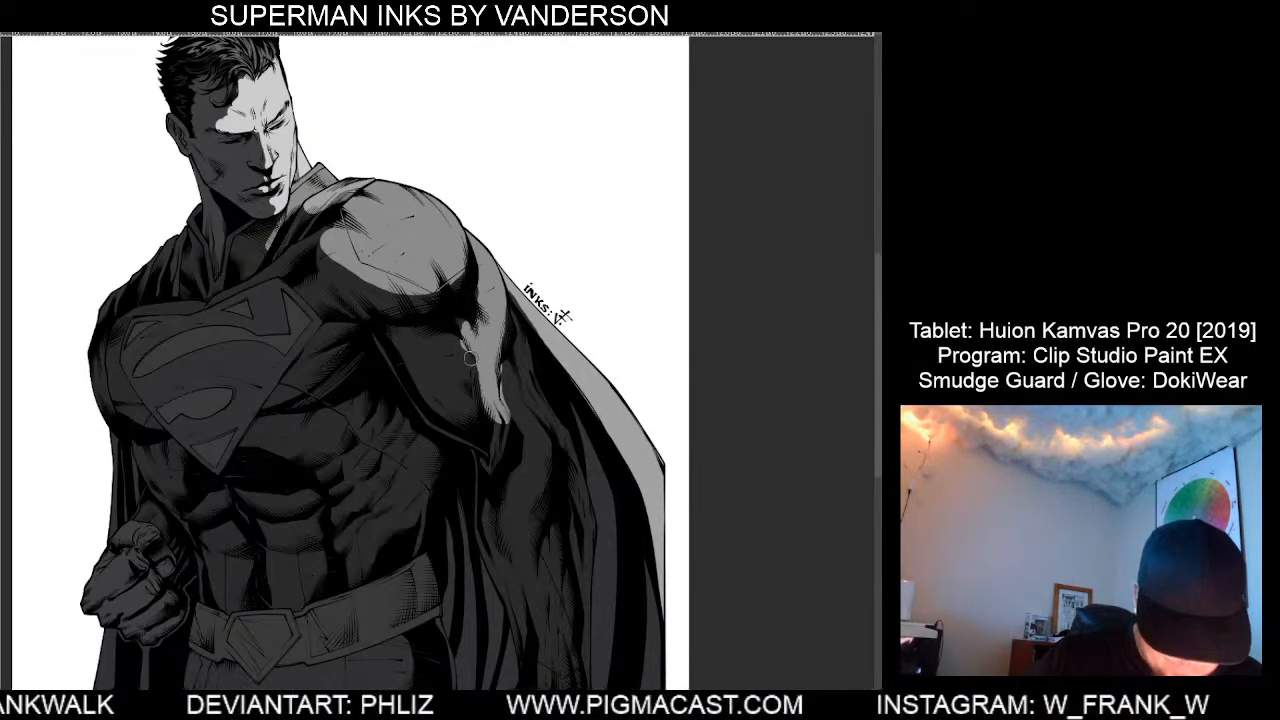
mouse_move(462, 346)
mouse_down()
mouse_move(419, 342)
mouse_move(428, 375)
mouse_move(469, 407)
mouse_move(473, 354)
mouse_move(433, 350)
mouse_move(458, 397)
mouse_move(463, 352)
mouse_move(441, 354)
mouse_move(446, 390)
mouse_move(458, 362)
mouse_up()
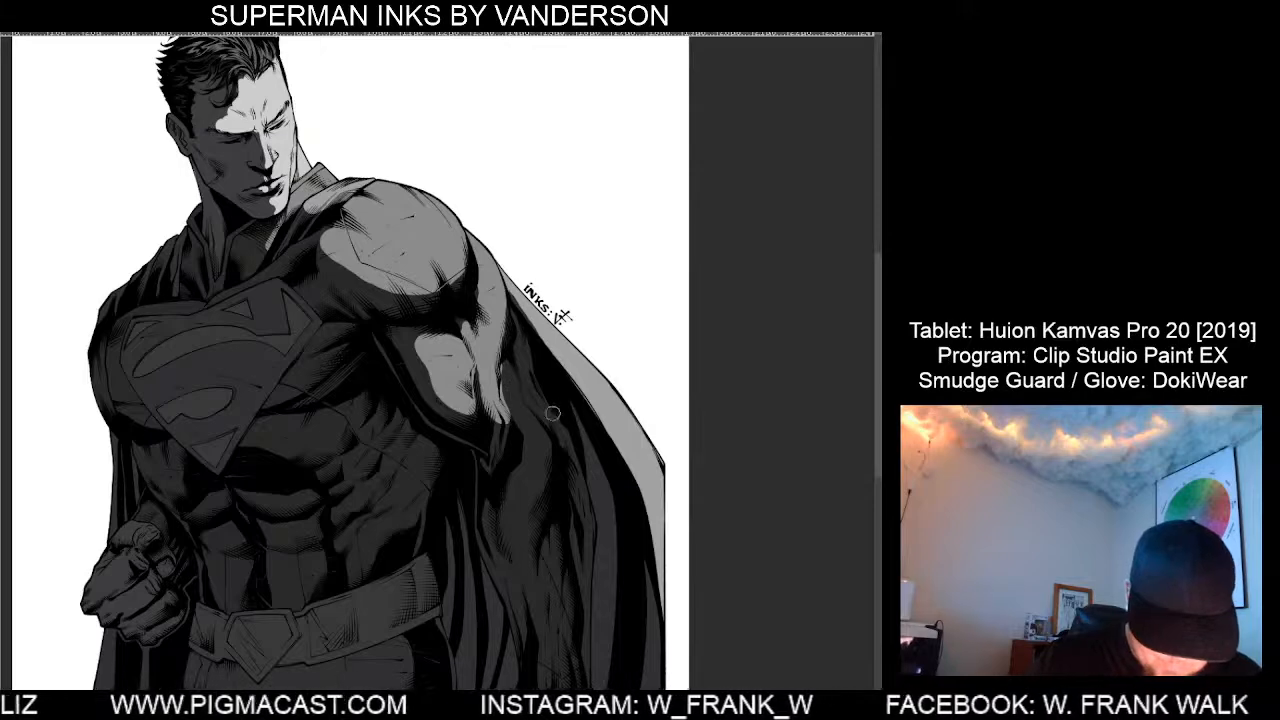
Try a lit shape running down the forearm below the elbow and remove it again.
mouse_move(528, 436)
mouse_down()
mouse_move(552, 468)
mouse_move(521, 538)
mouse_move(512, 470)
mouse_move(523, 438)
mouse_move(537, 470)
mouse_move(528, 492)
mouse_move(548, 464)
mouse_move(524, 458)
mouse_move(521, 471)
mouse_up()
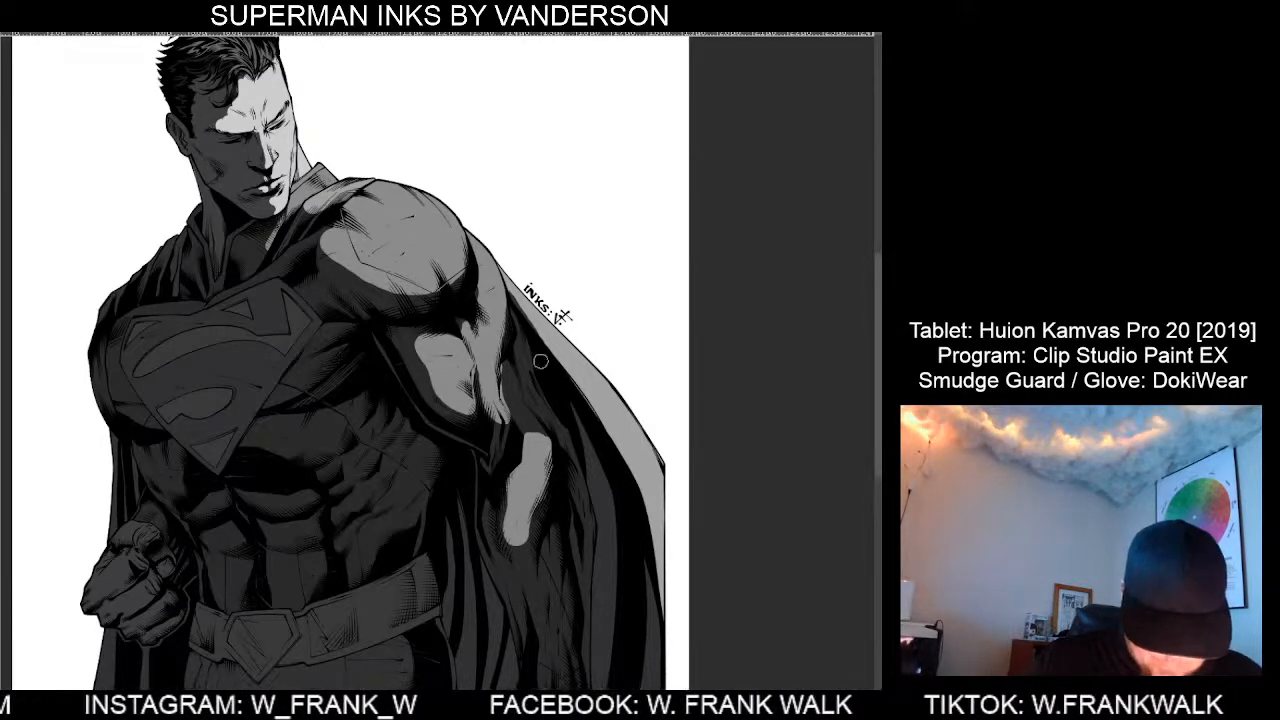
key(ctrl+0)
drag(682, 557, 707, 506)
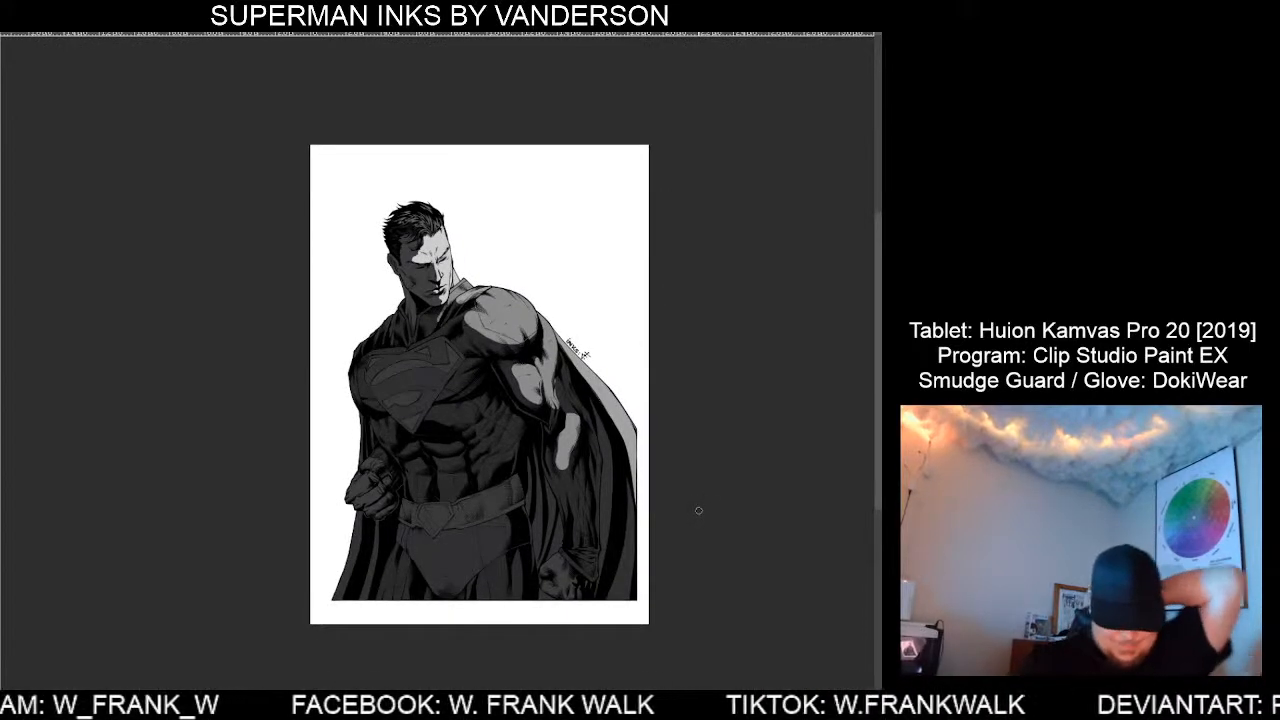
scroll(605, 458, up, 1)
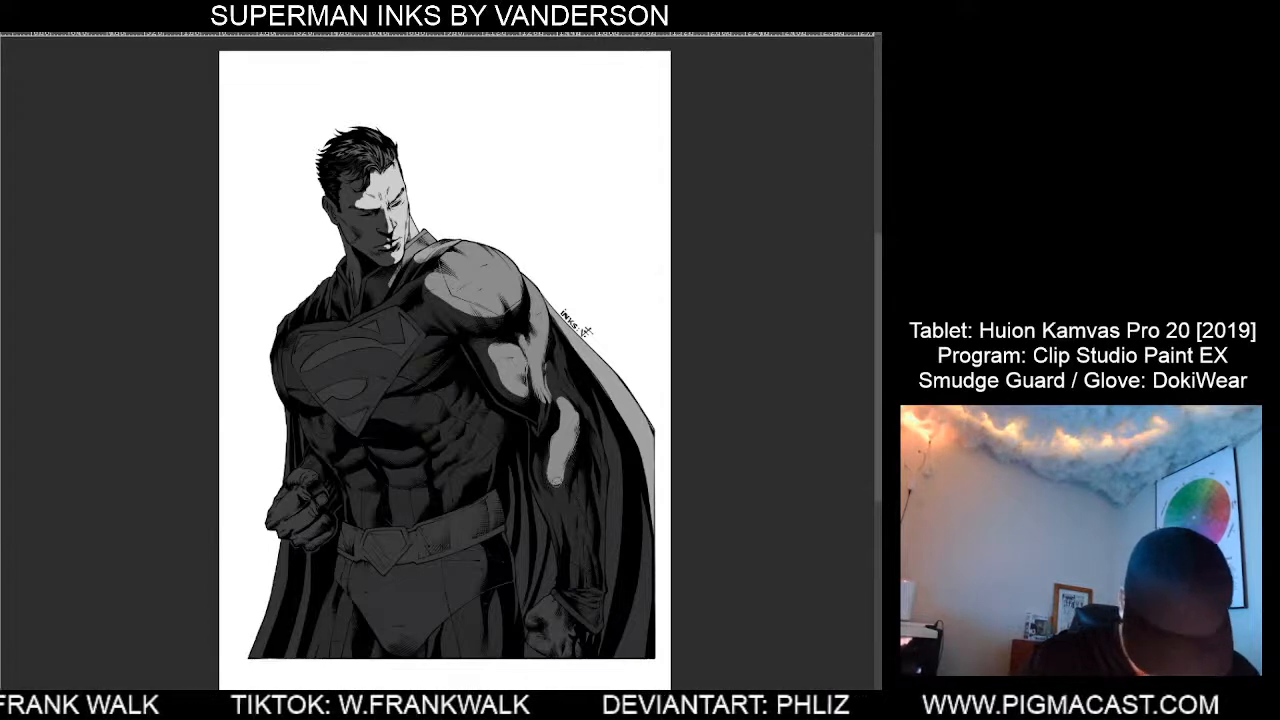
drag(557, 480, 567, 527)
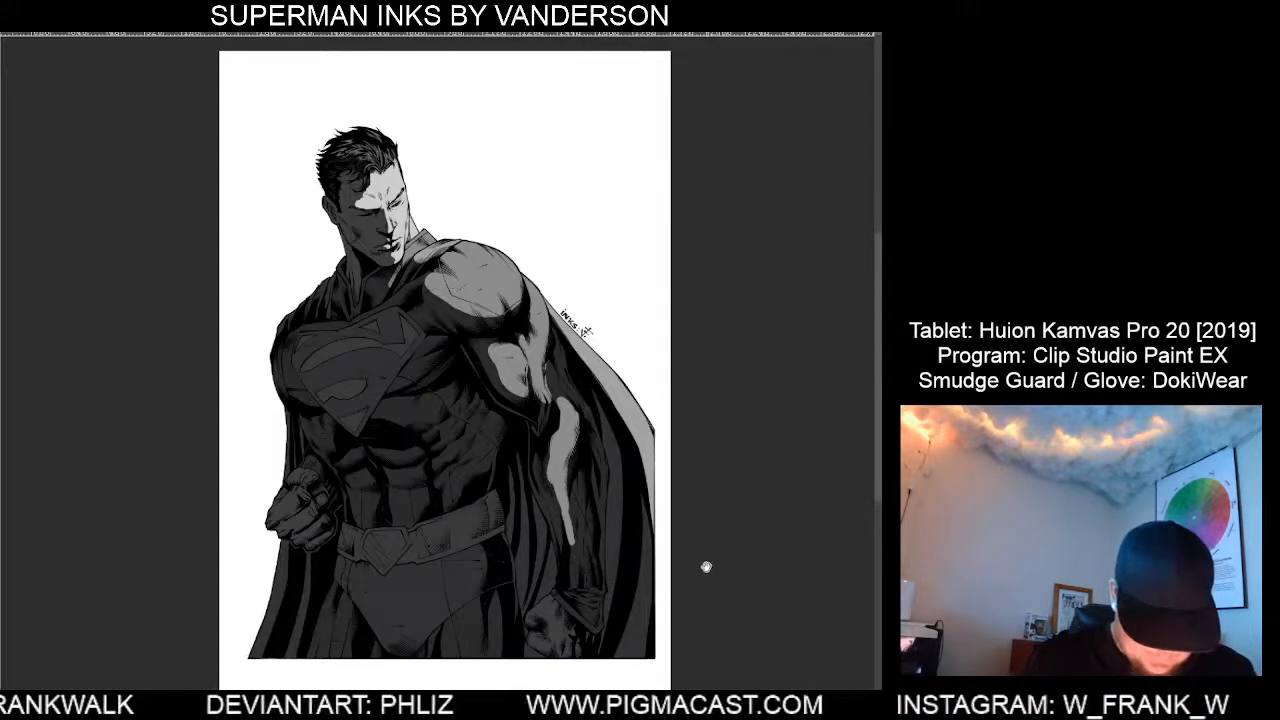
drag(706, 567, 700, 548)
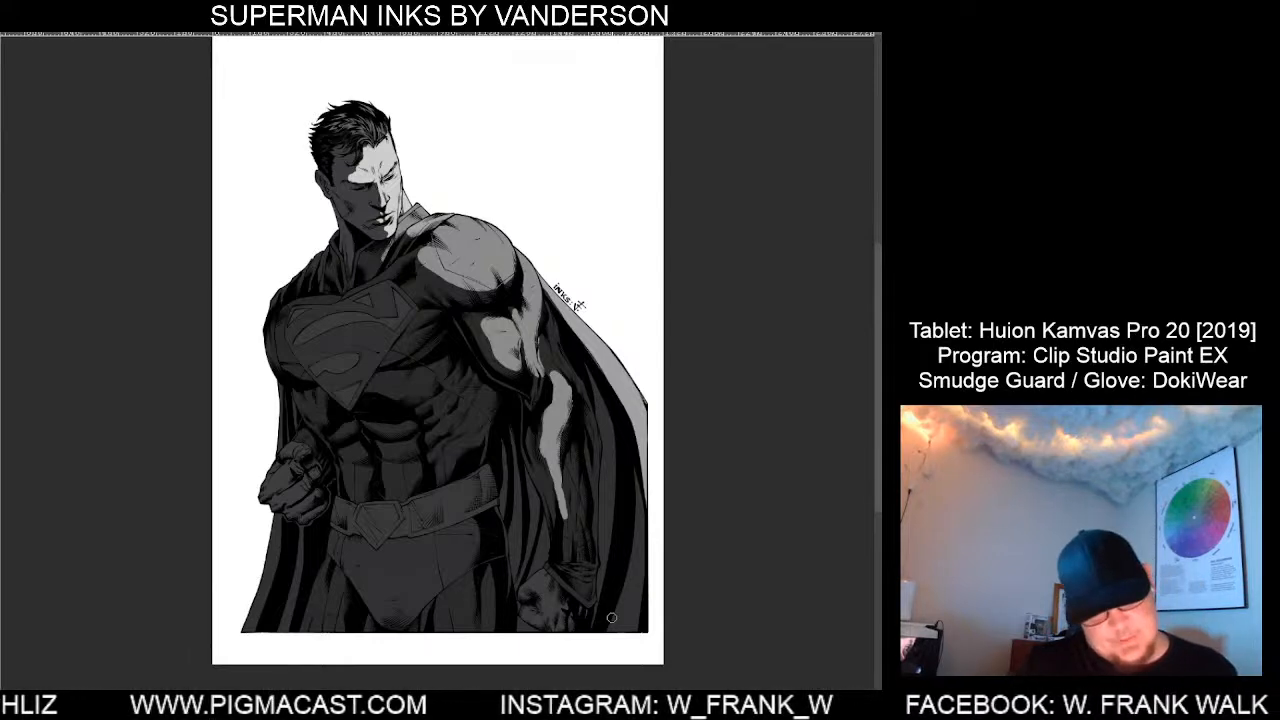
drag(558, 436, 556, 518)
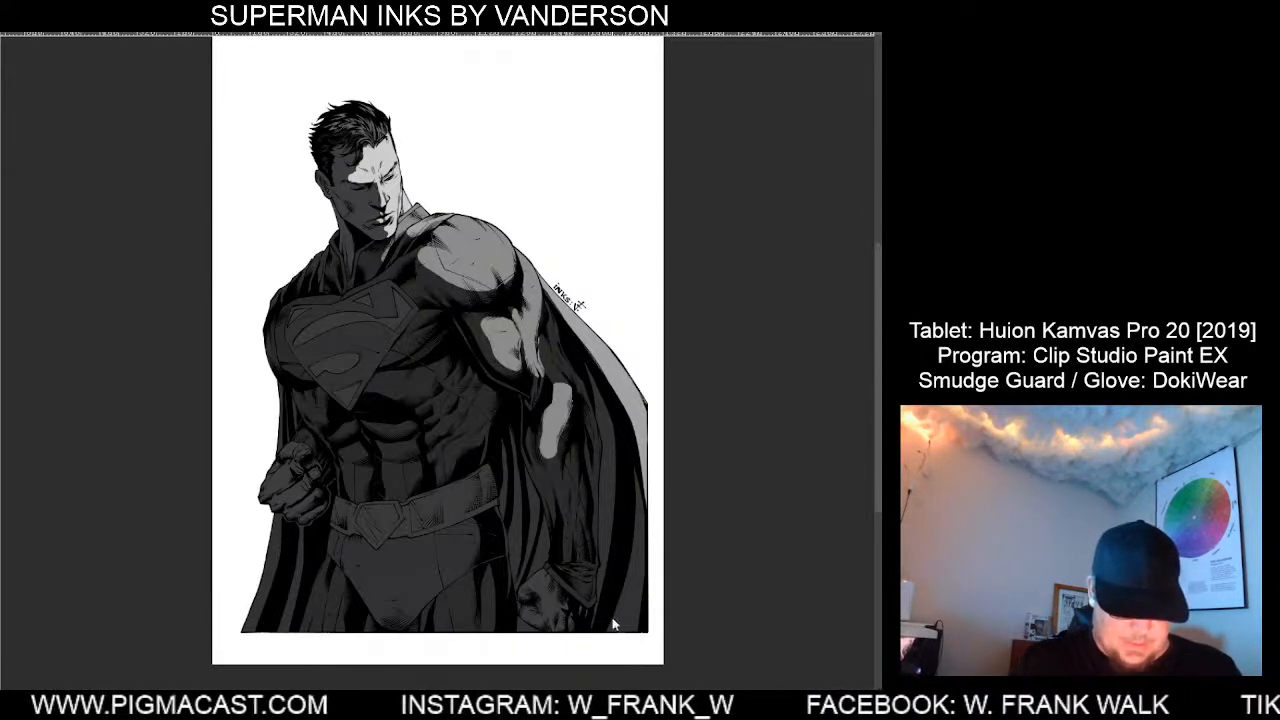
drag(544, 385, 560, 458)
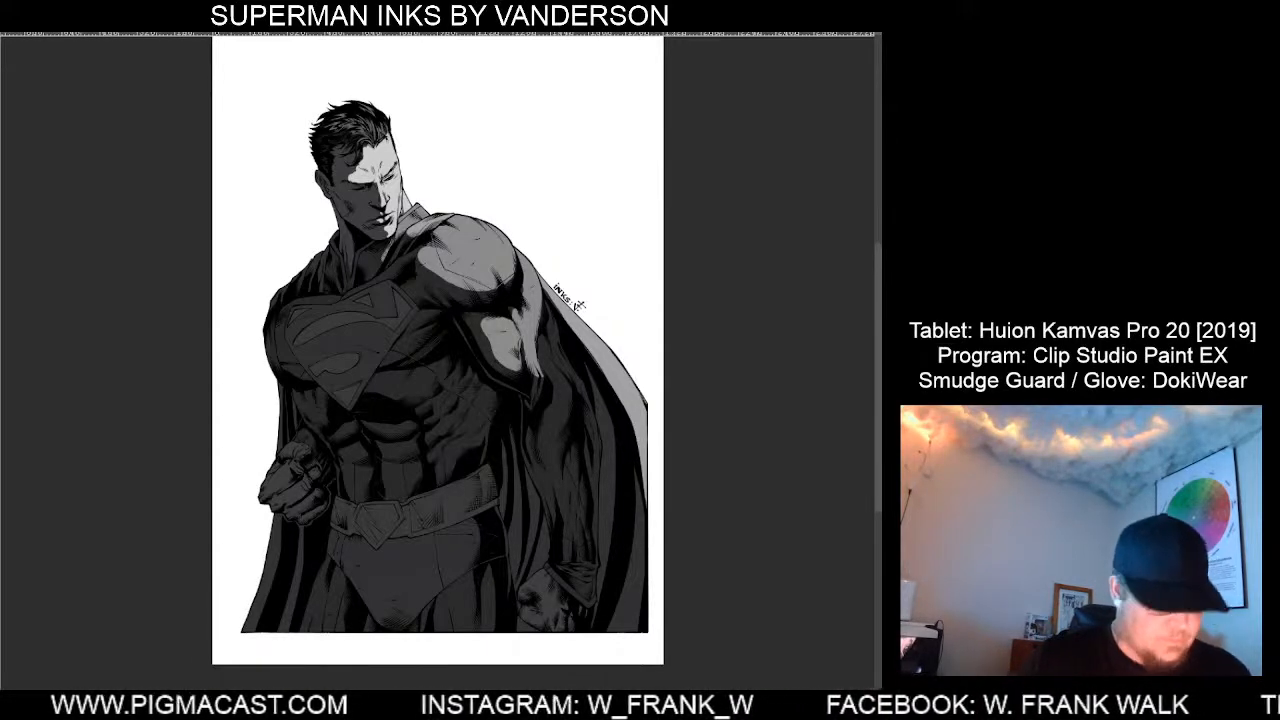
drag(709, 428, 745, 470)
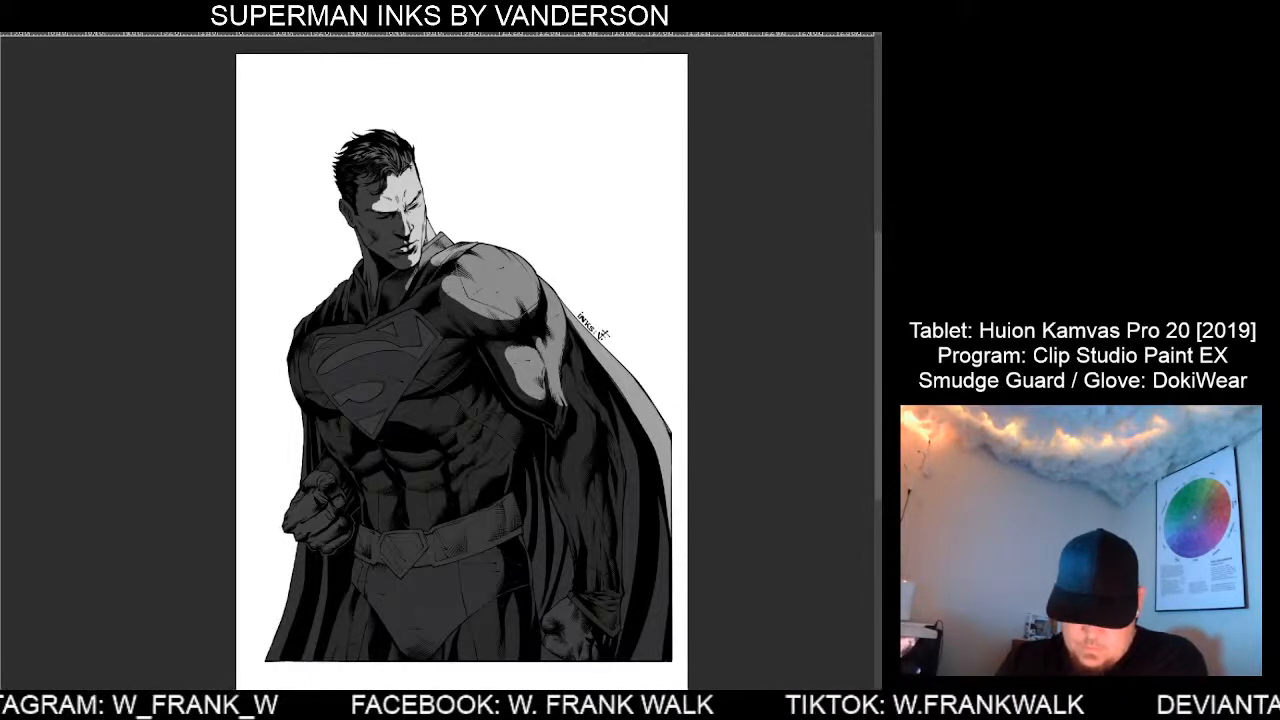
click(677, 576)
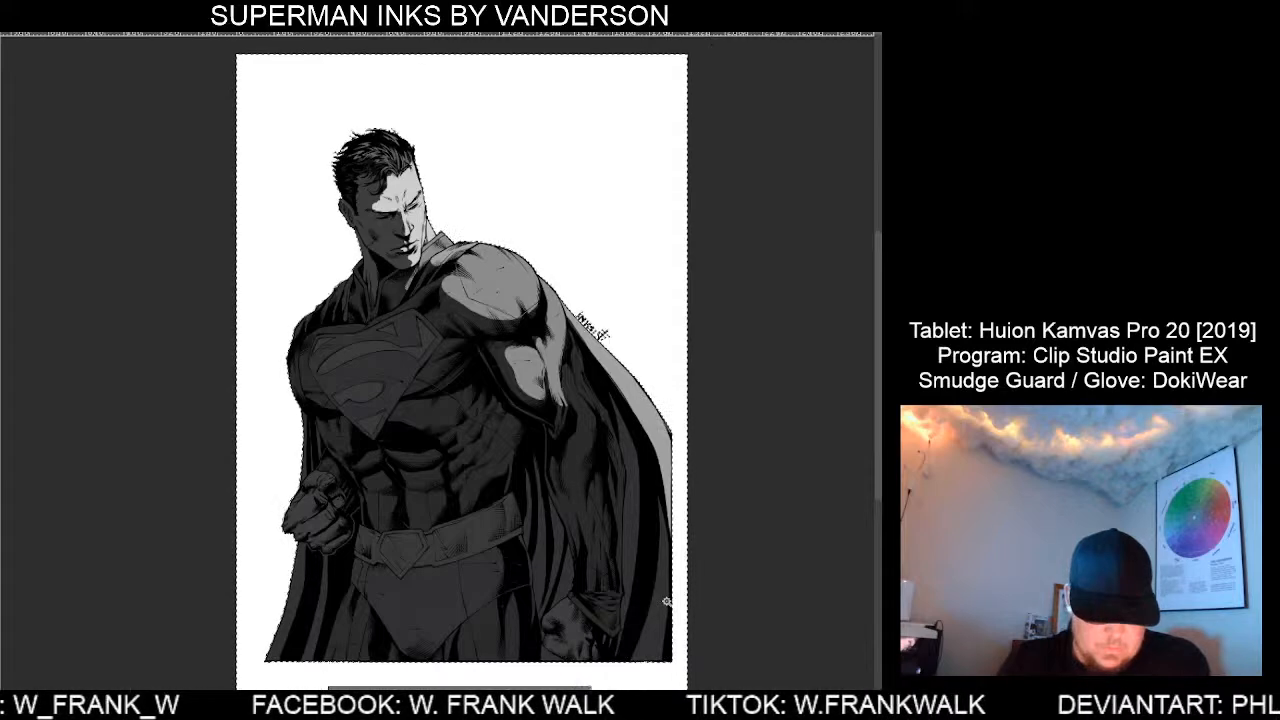
click(342, 697)
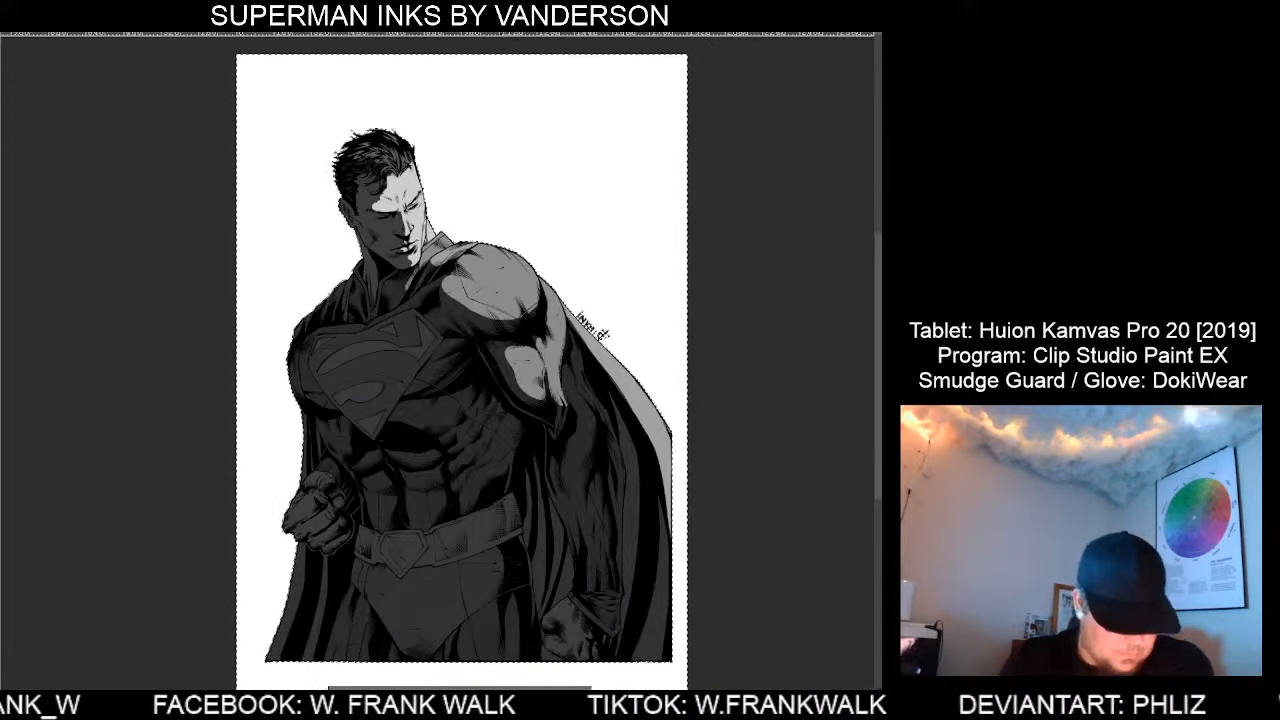
click(342, 697)
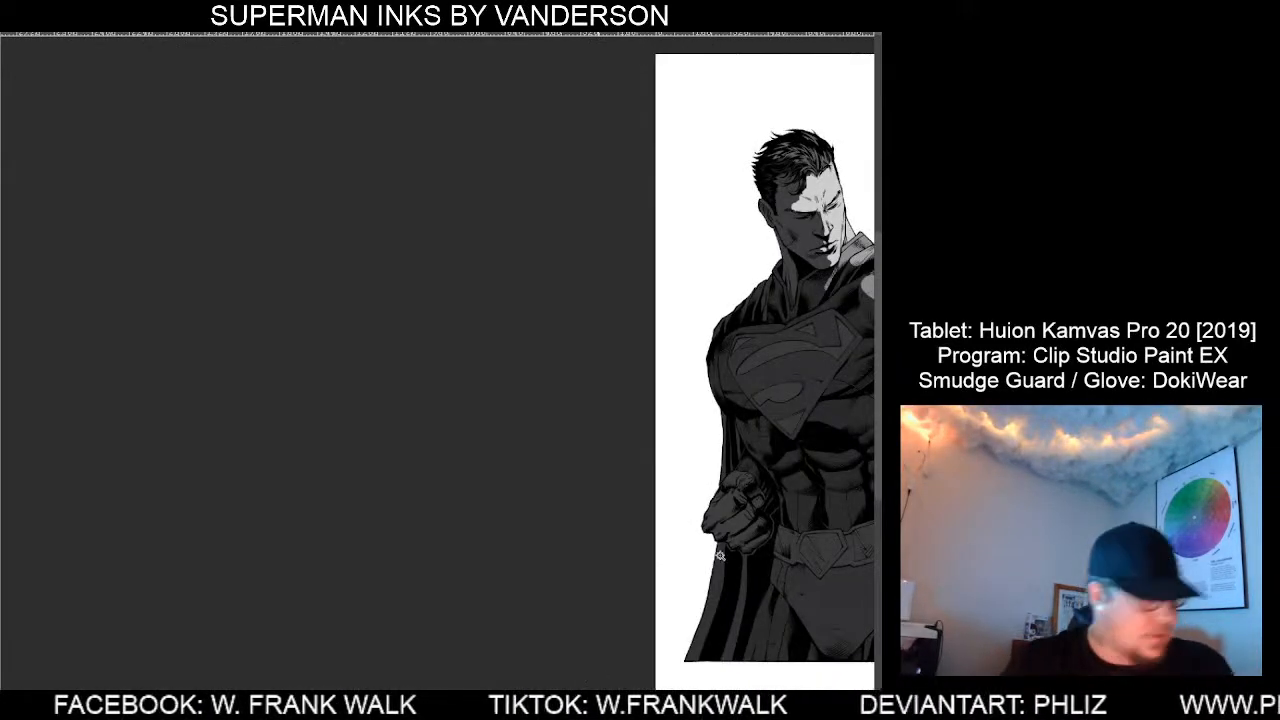
drag(803, 543, 422, 504)
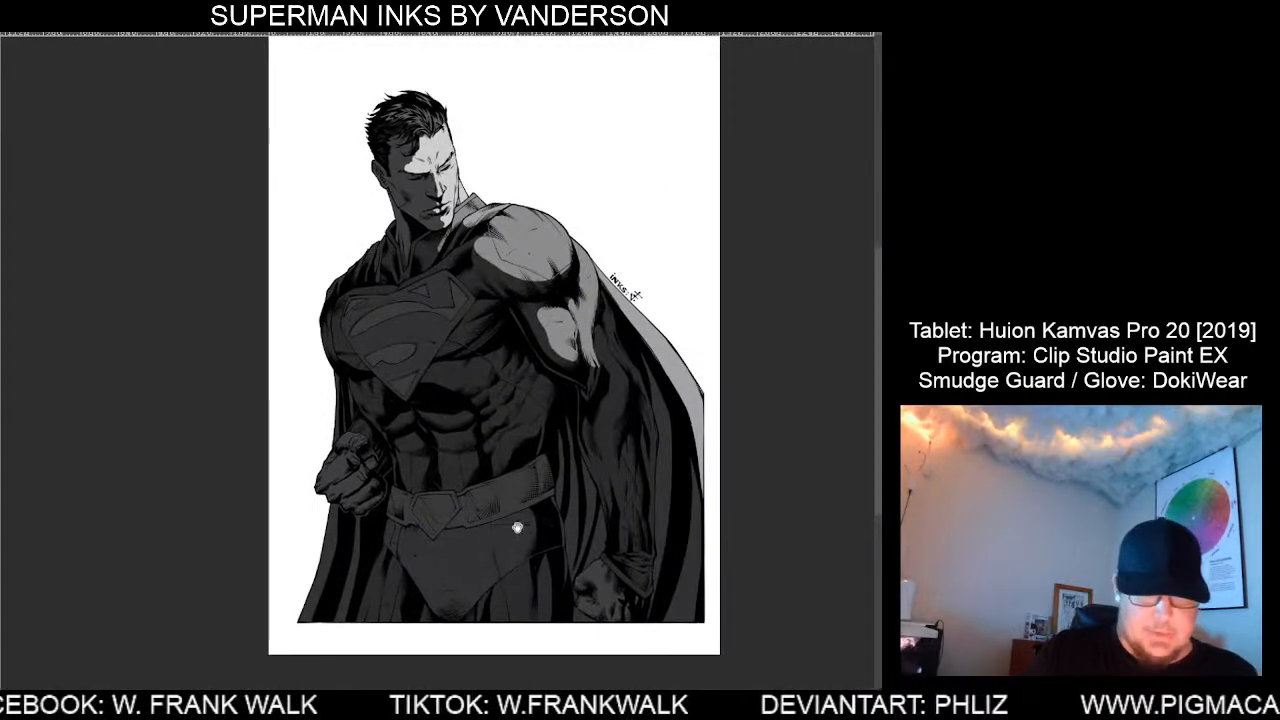
click(553, 504)
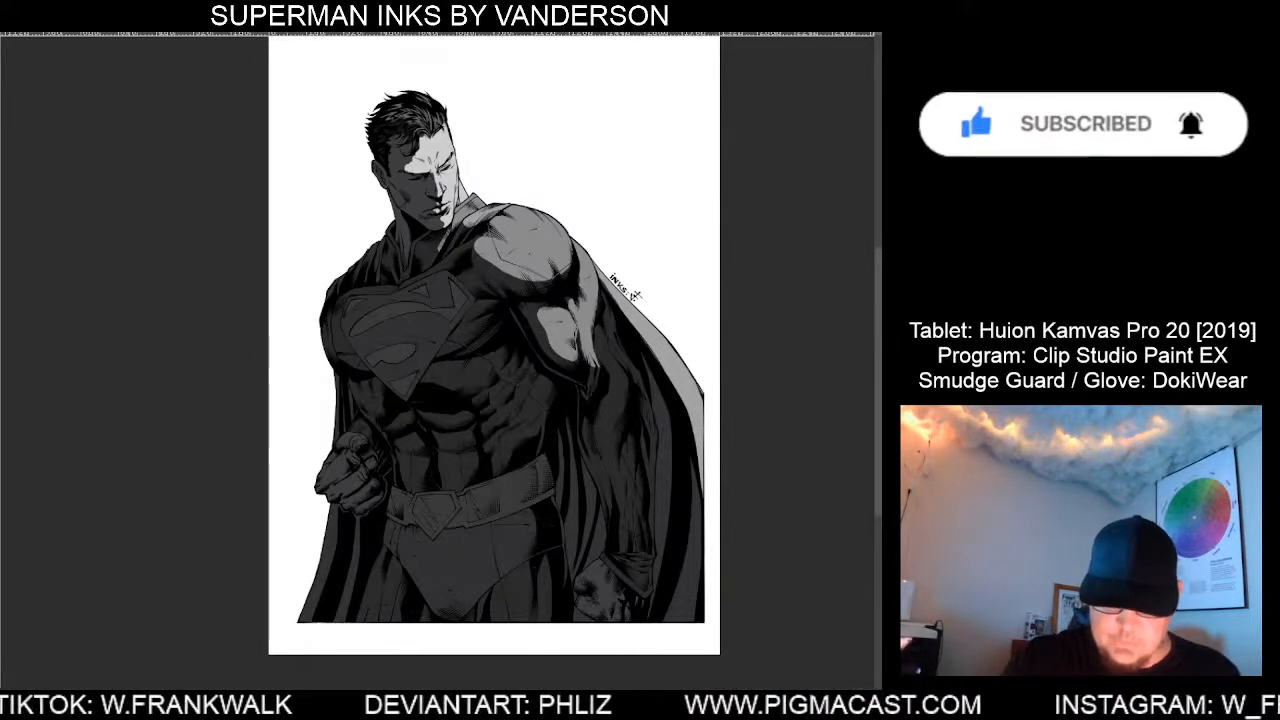
Select the lit areas of the hair, face, collar, arm and cape, try a purple fill on them and undo the fill.
key(ctrl+a)
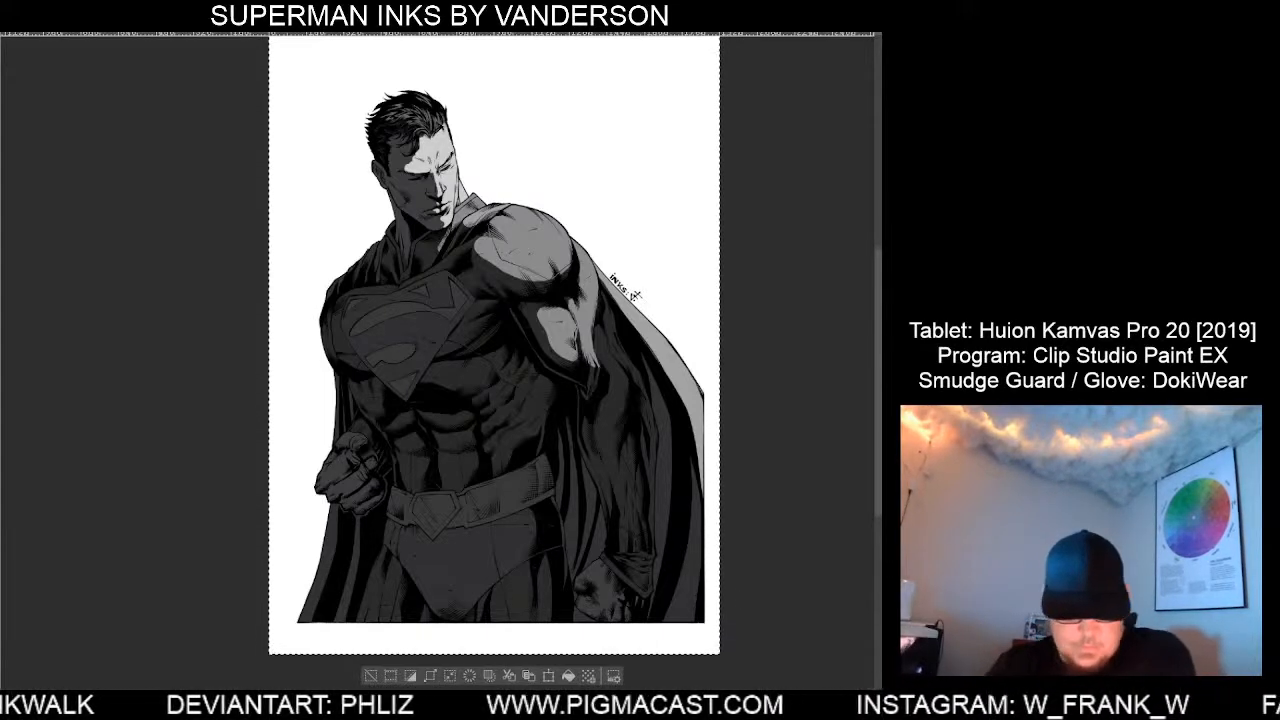
key(ctrl+shift+i)
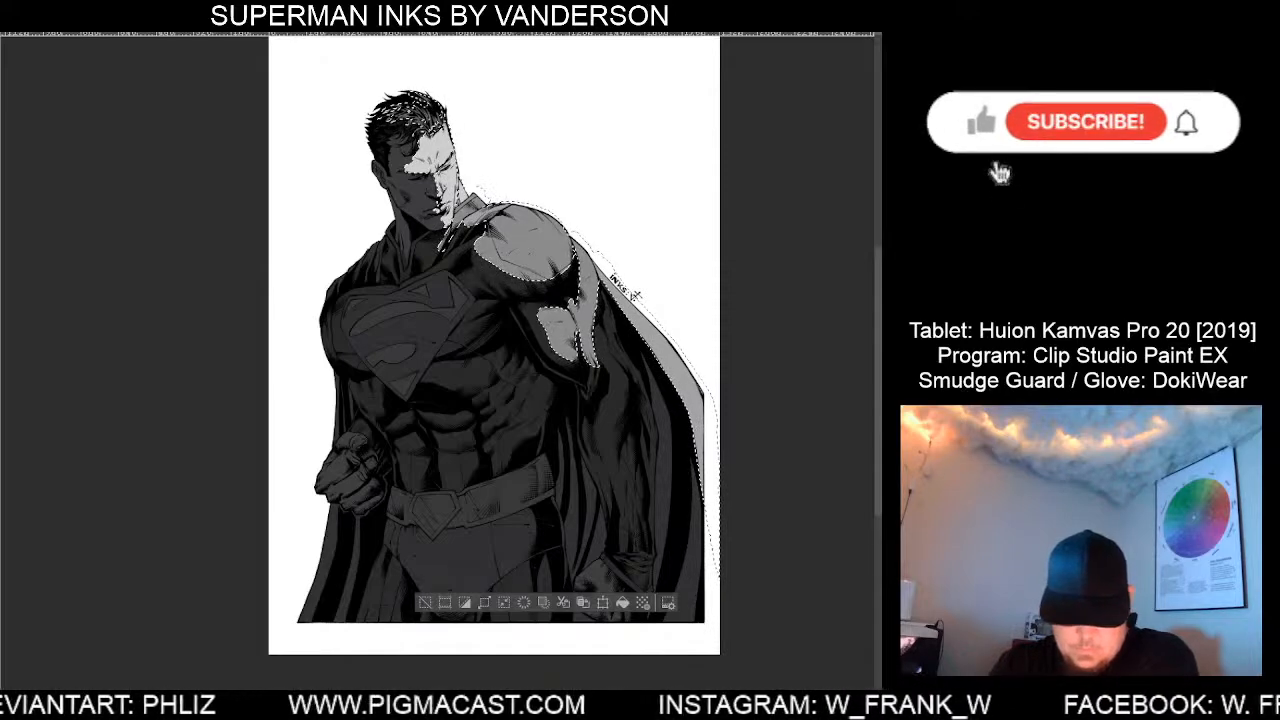
key(ctrl+z)
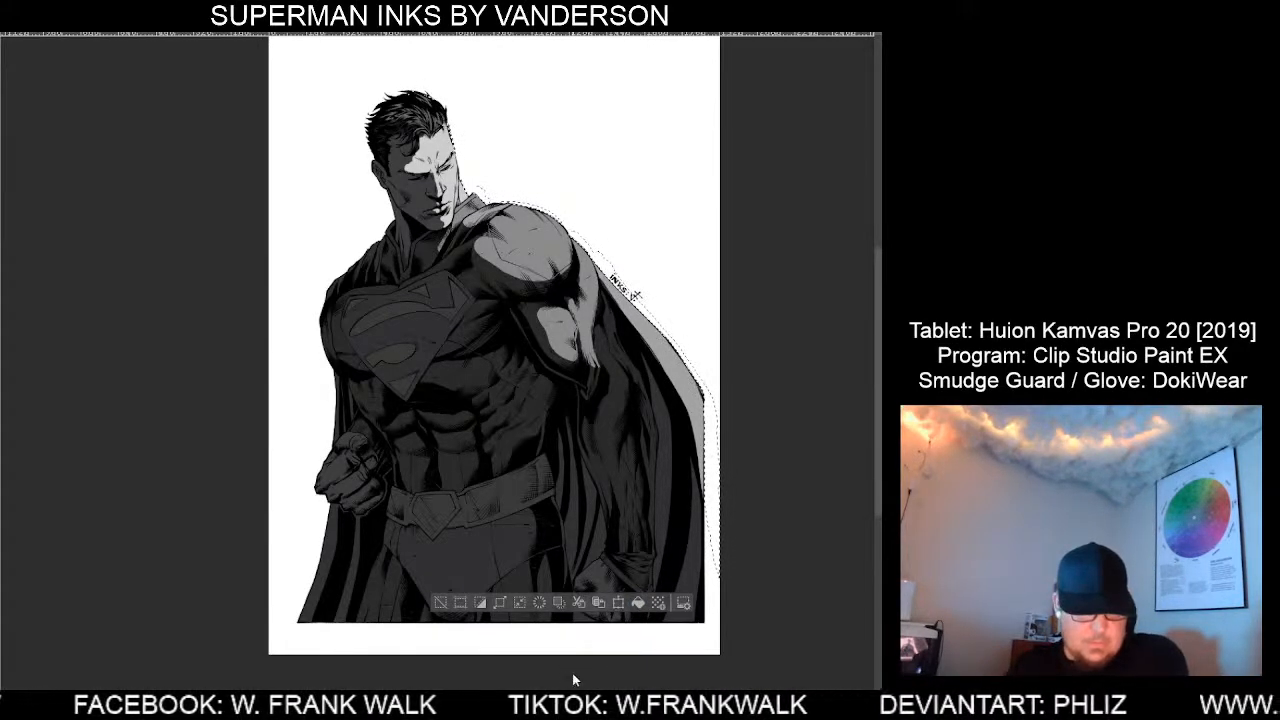
key(ctrl+z)
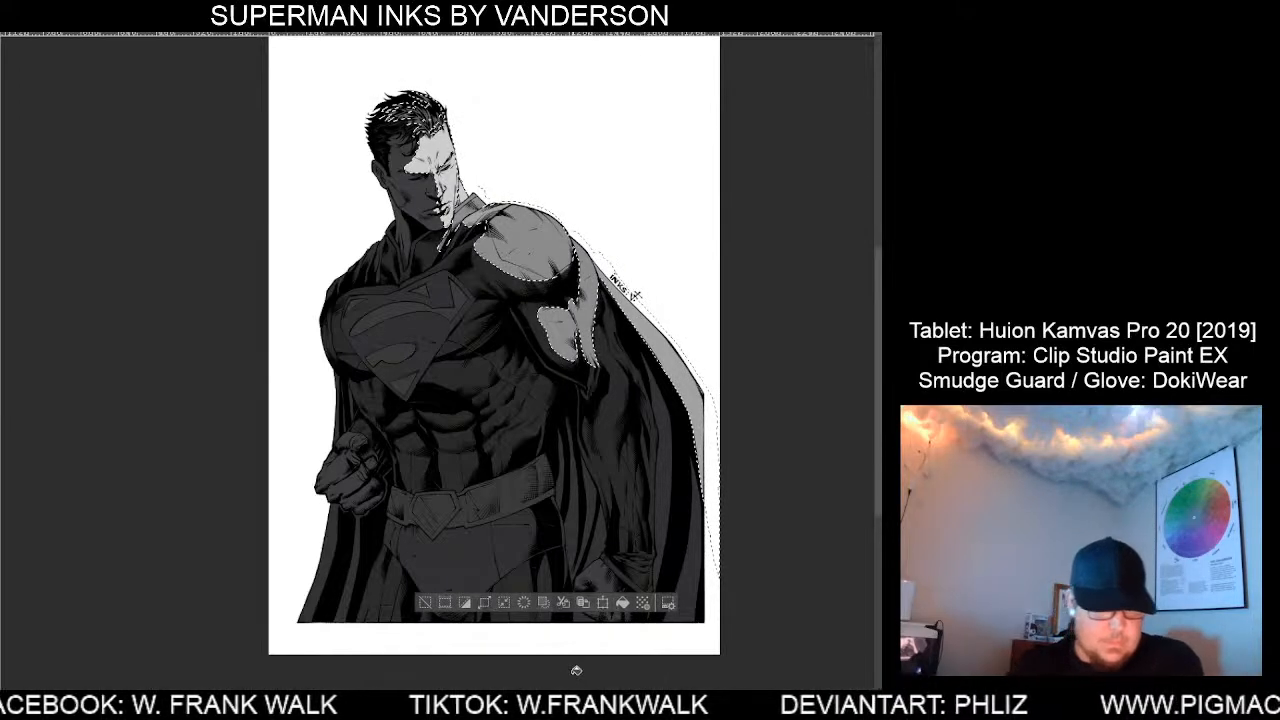
click(621, 604)
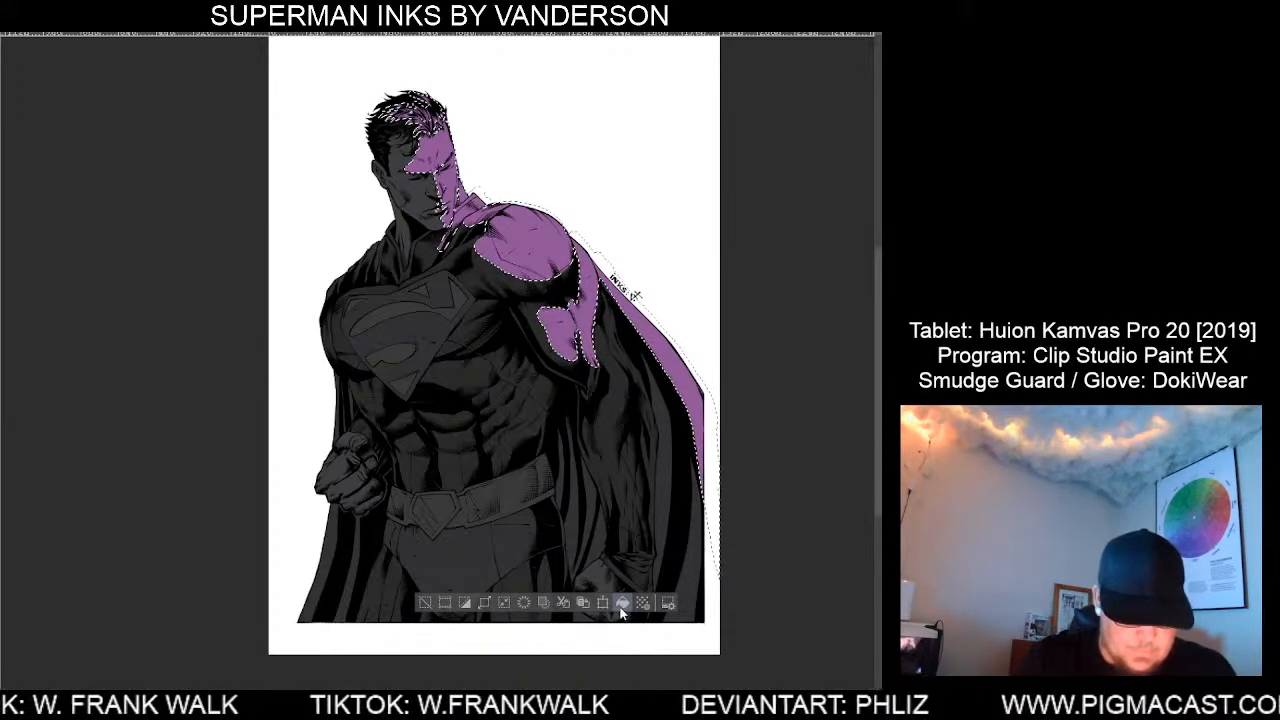
key(ctrl+z)
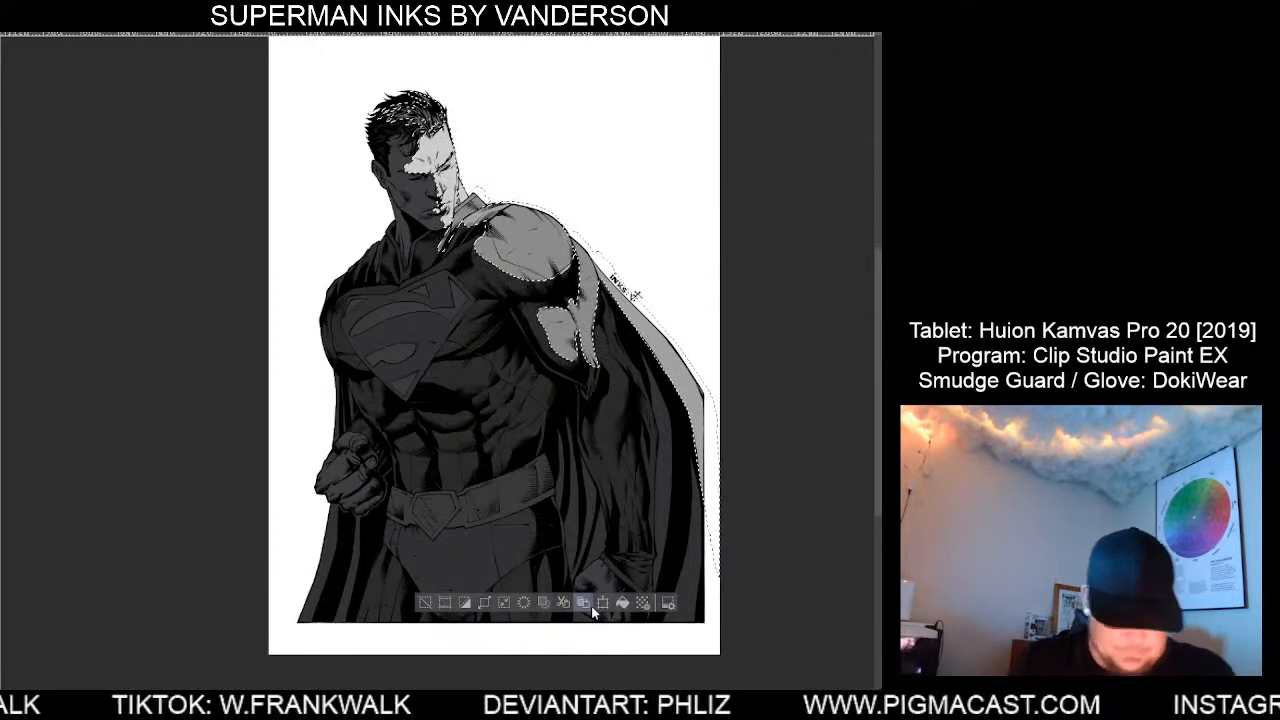
Deselect the lit areas, select the shadow area surrounding them, try near-black fills on it and undo the darkest one.
click(424, 603)
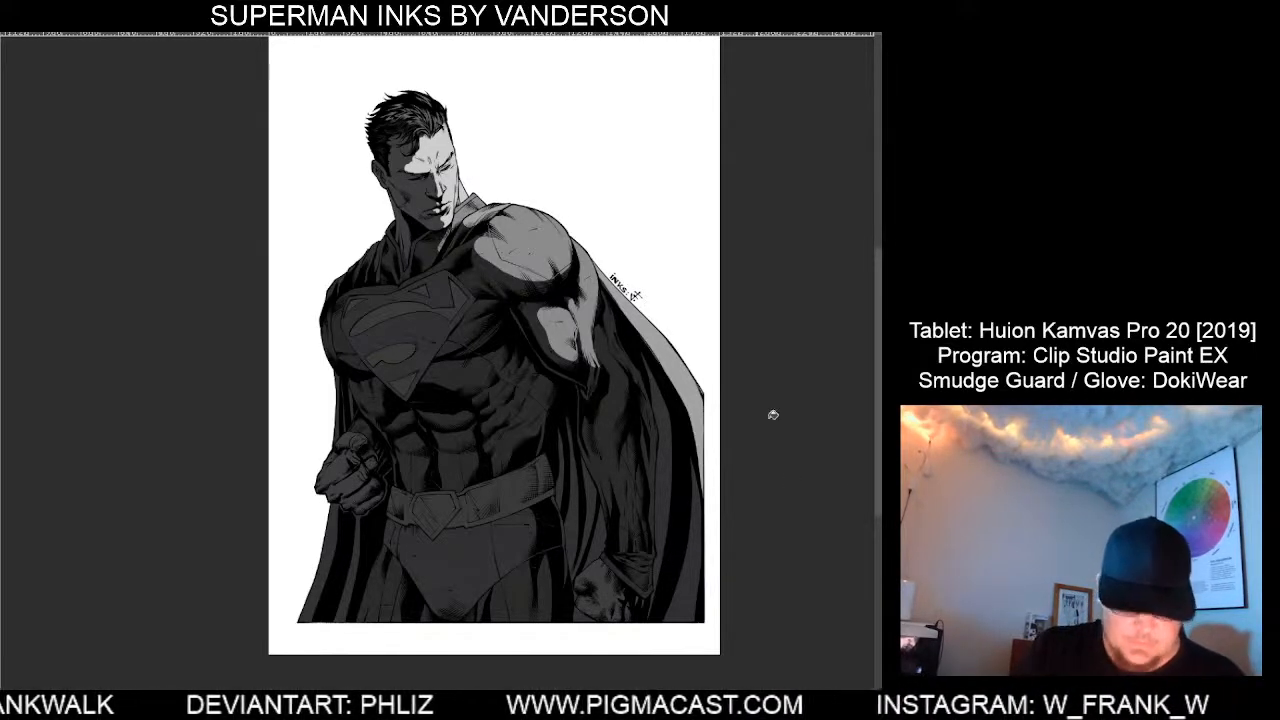
click(630, 547)
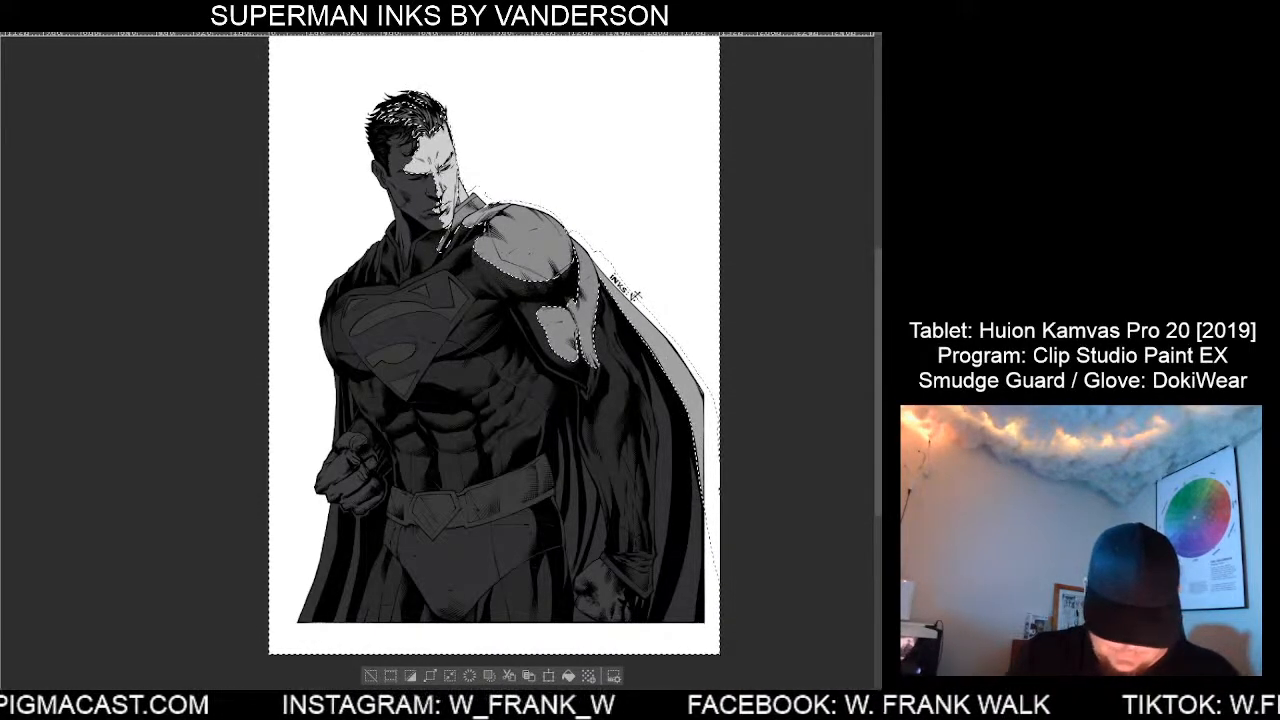
click(568, 677)
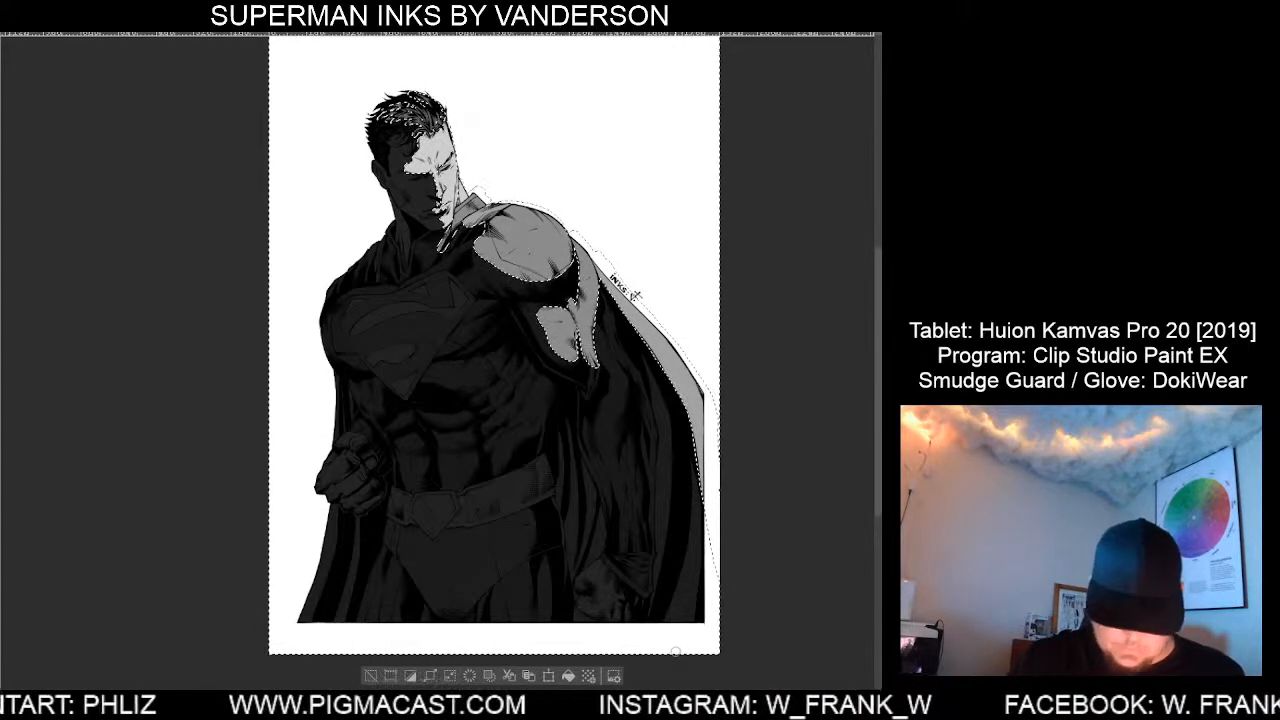
key(alt+Delete)
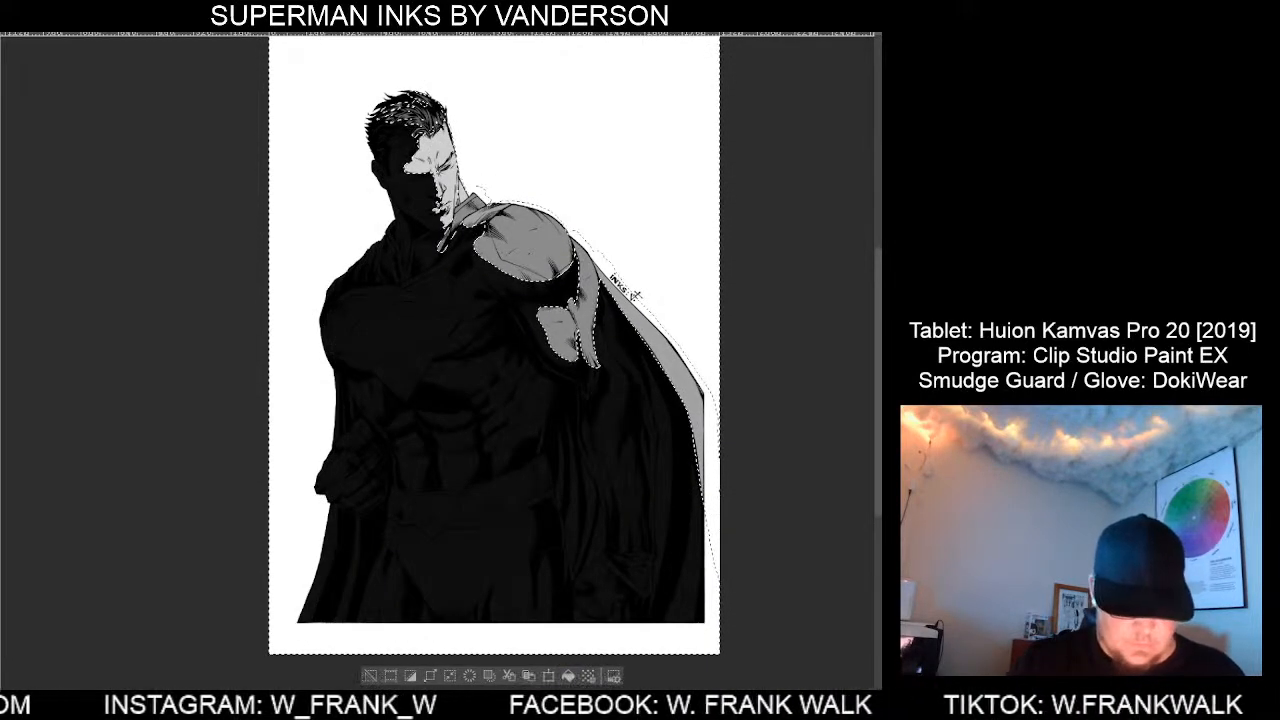
key(ctrl+z)
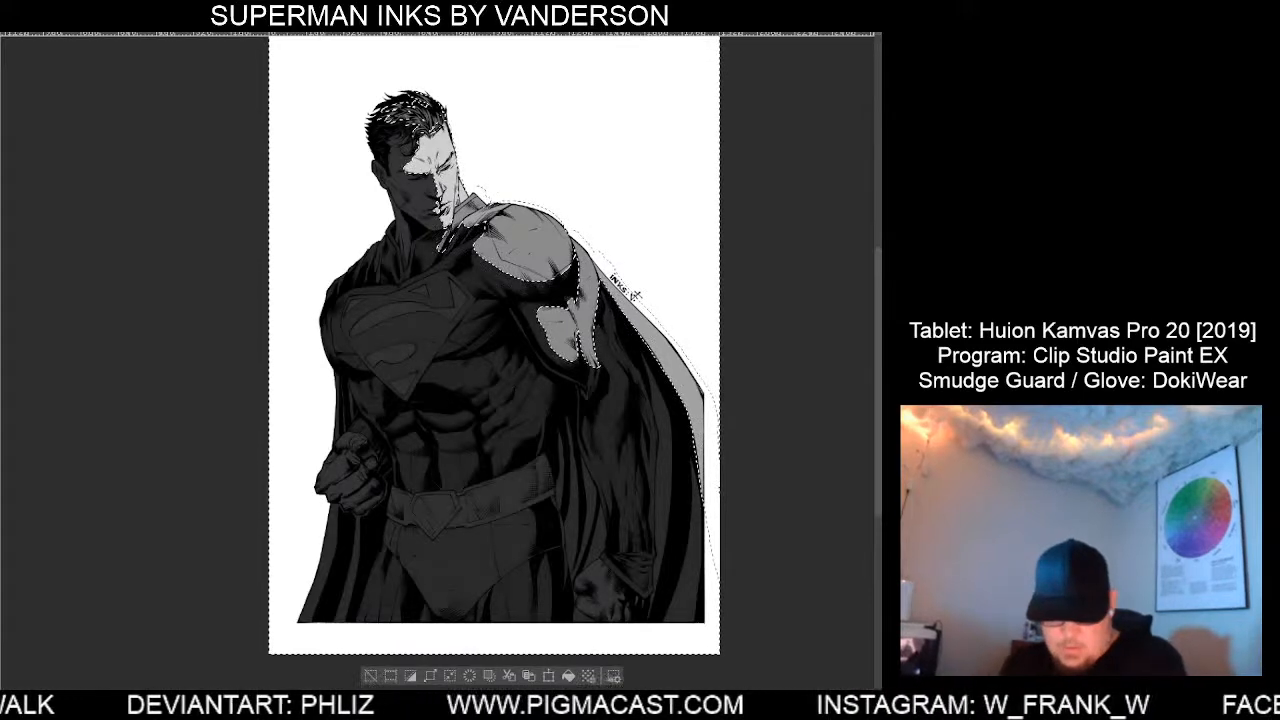
Try the near-black shadow fill again, undo it, and check the bare inks and the unclipped shadow shape before restoring the shading.
key(alt+Delete)
key(ctrl+z)
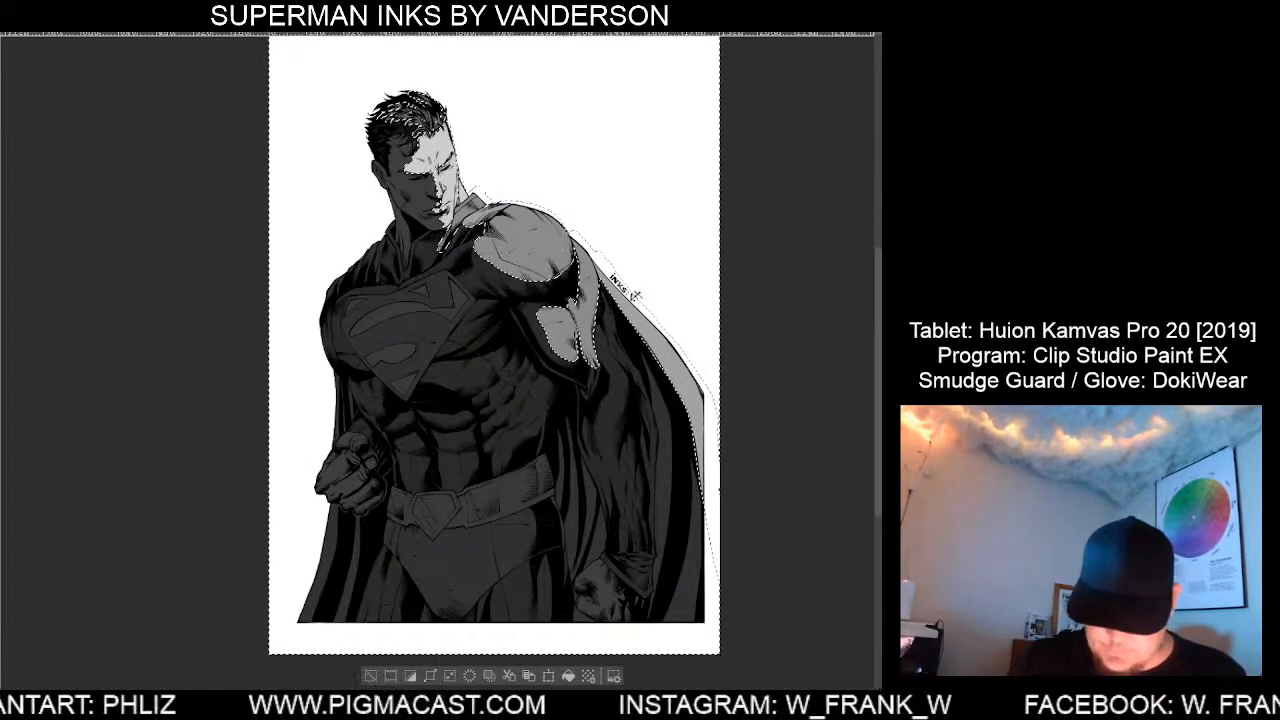
key(ctrl+z)
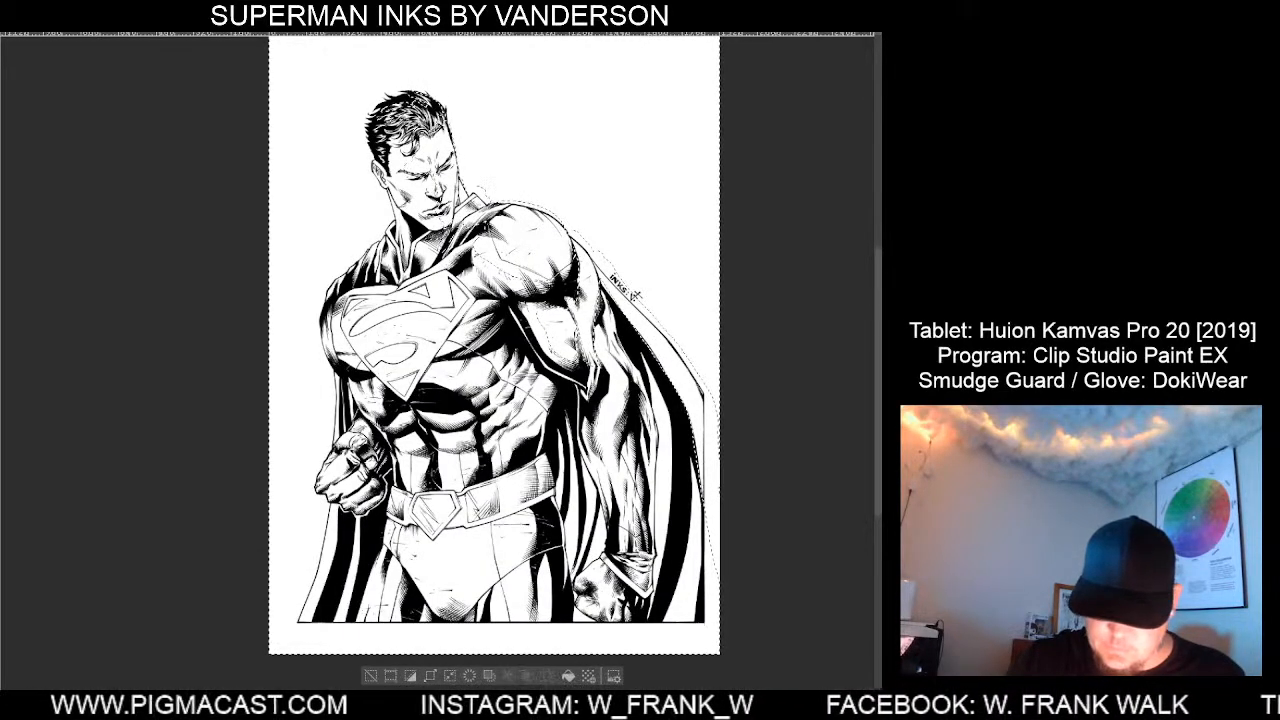
key(ctrl+y)
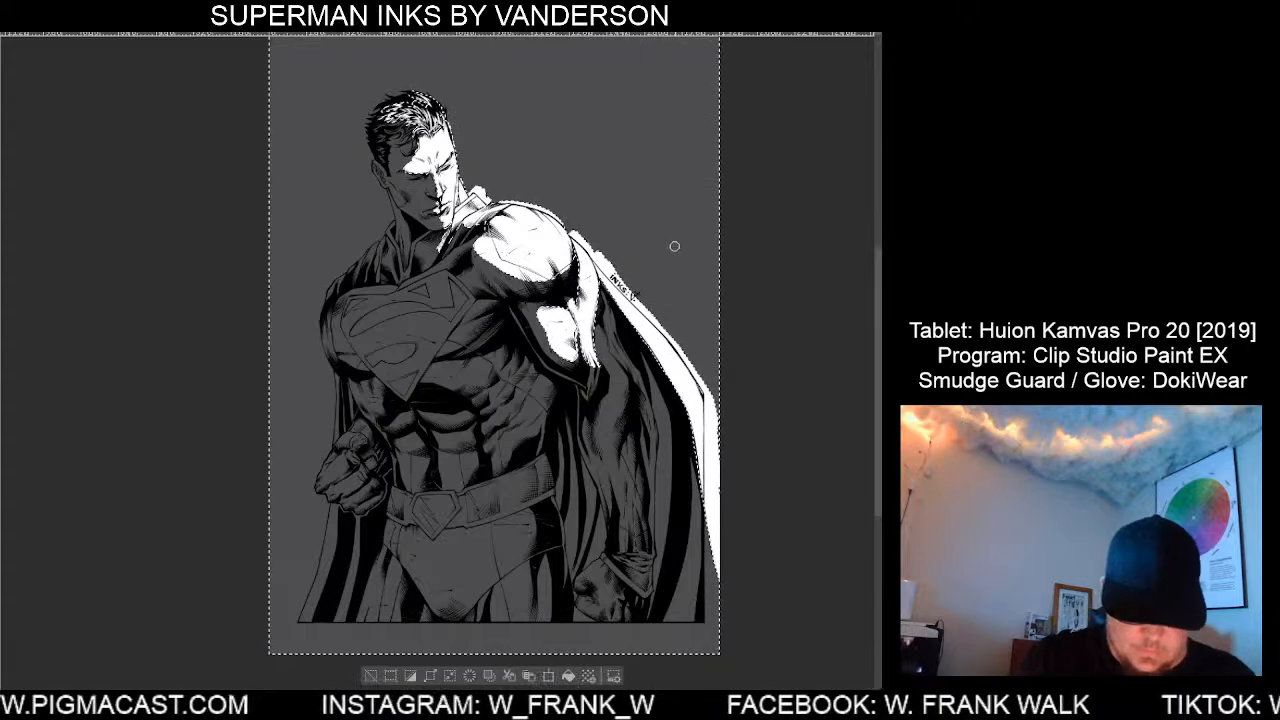
key(ctrl+alt+g)
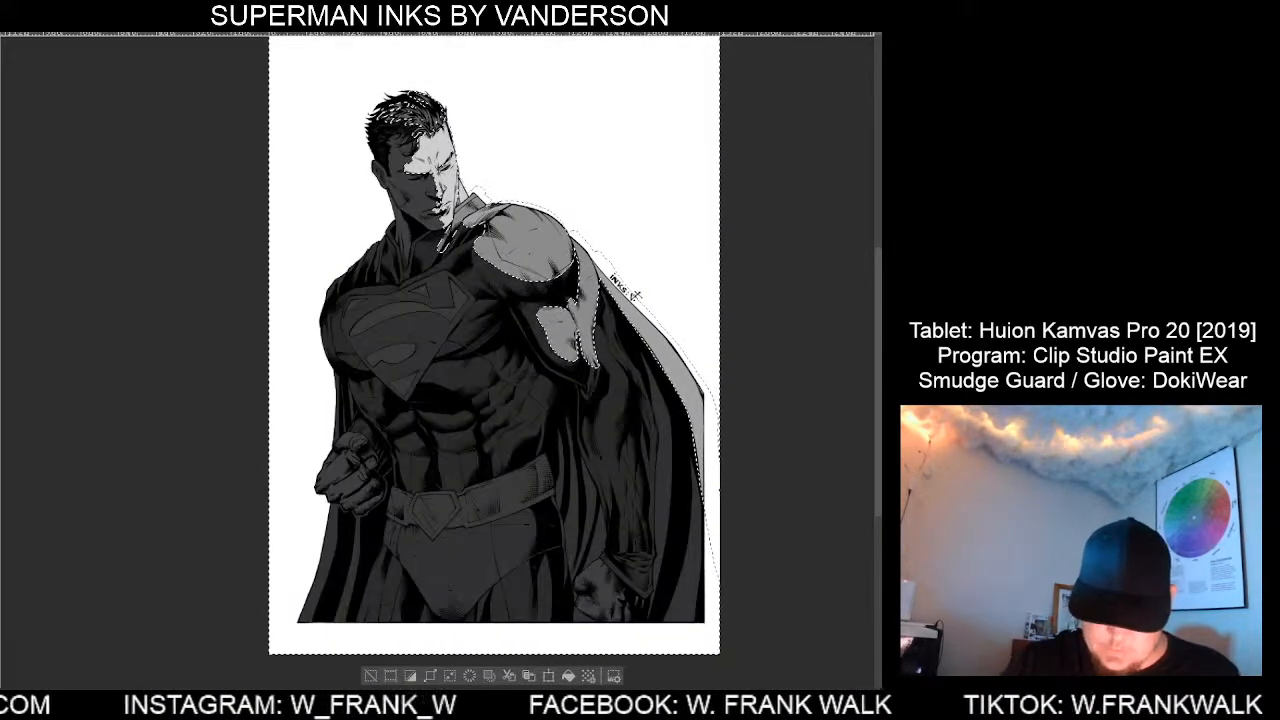
Try a darker fill on the selected shadow area, return it to a lighter grey and clear the selection.
click(568, 676)
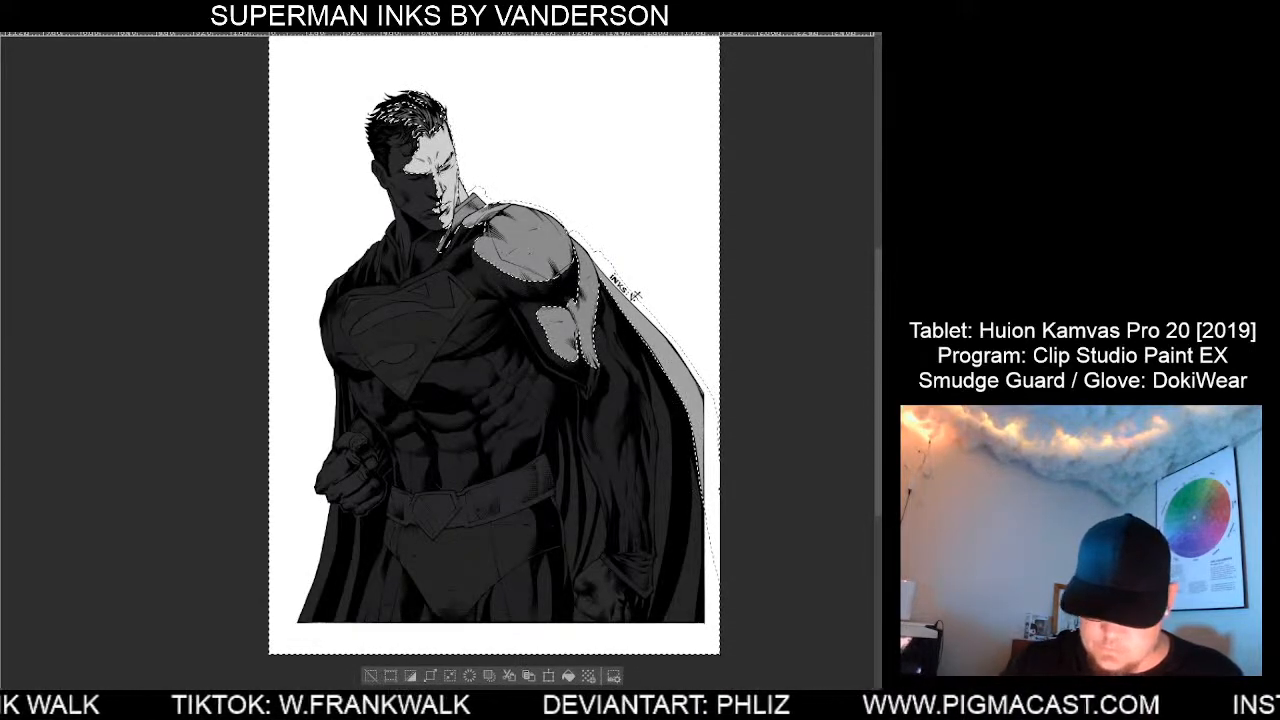
key(ctrl+z)
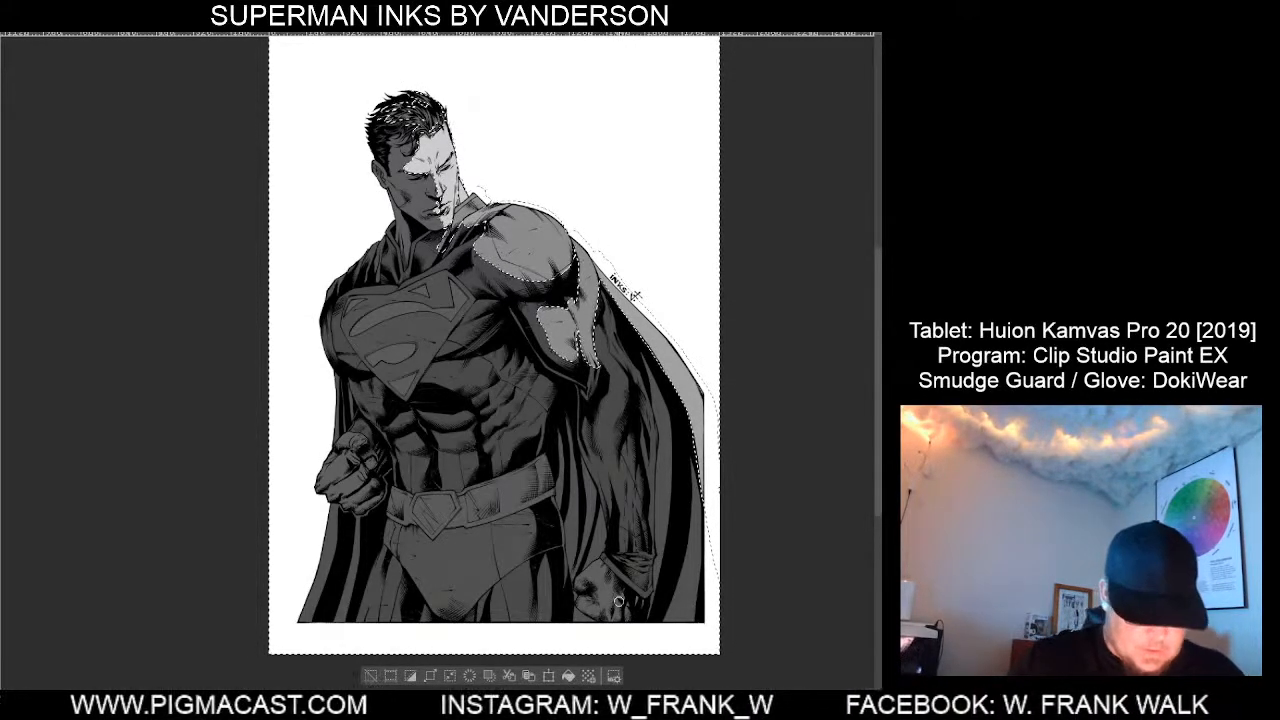
click(371, 676)
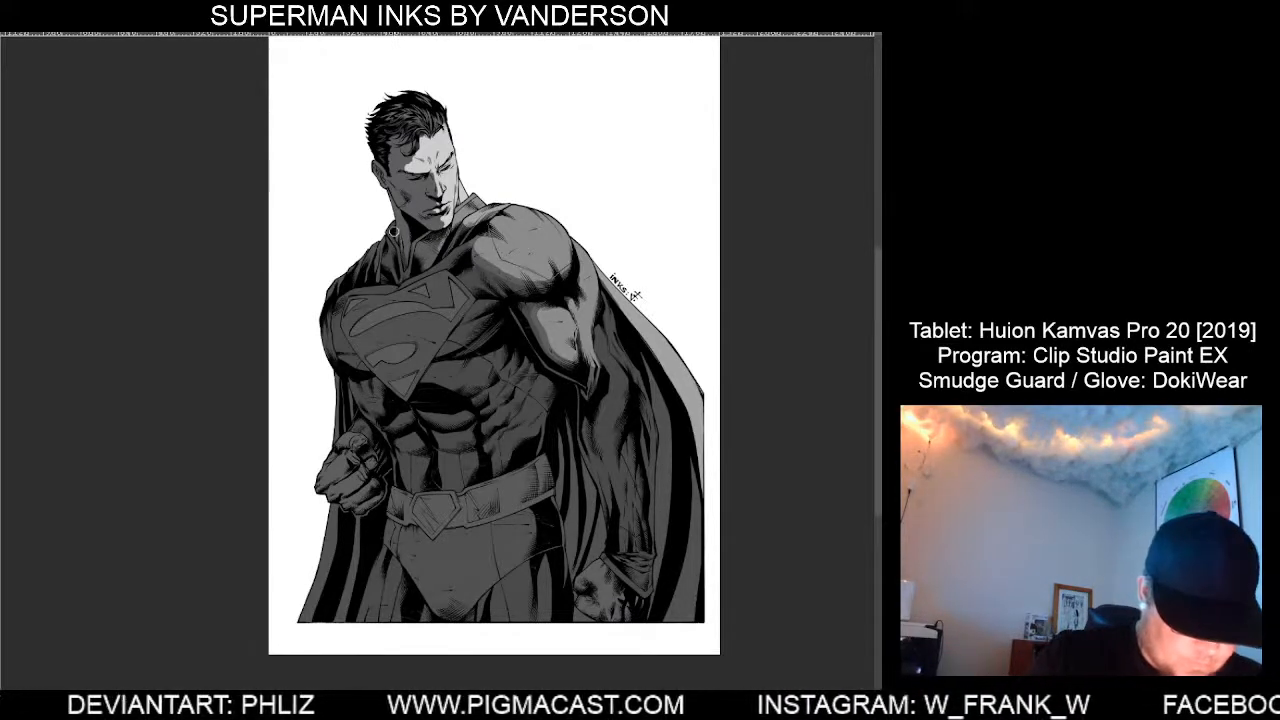
Paint mid-grey transition tones on the forehead below the hair curl and on the shadowed cheek below the eye.
scroll(431, 178, up, 2)
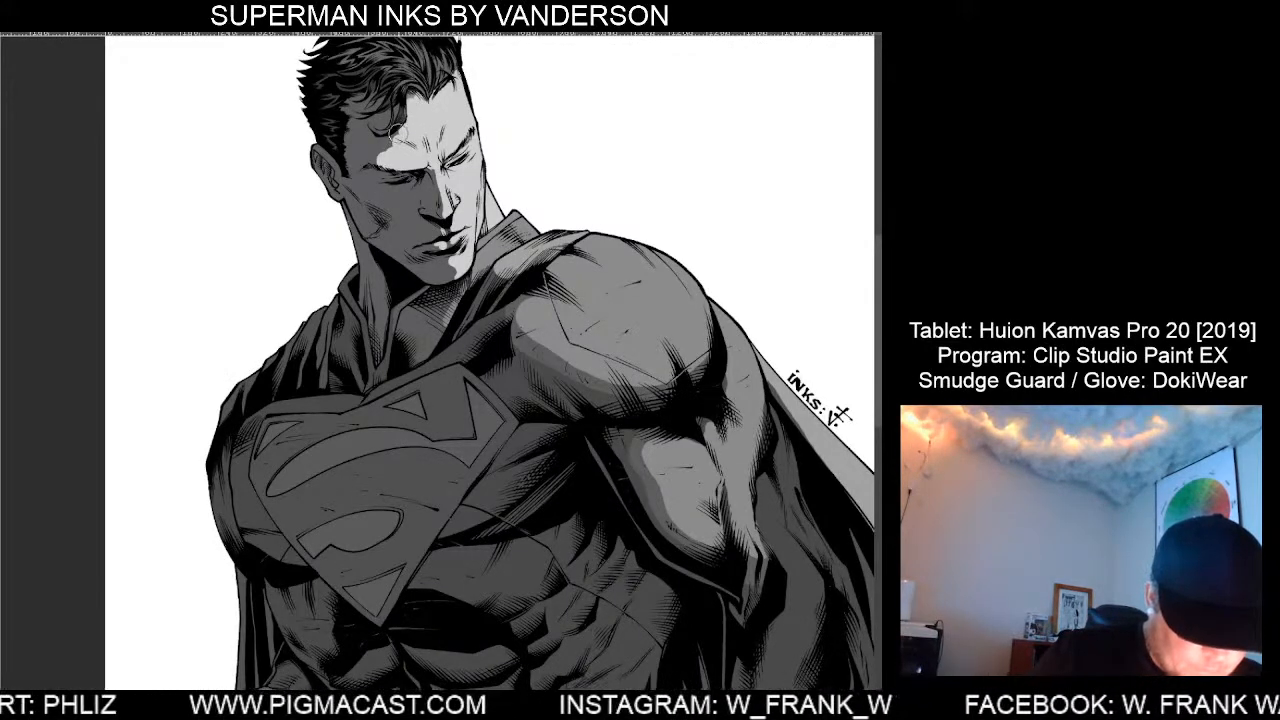
mouse_move(398, 131)
mouse_down()
mouse_move(375, 159)
mouse_move(388, 160)
mouse_up()
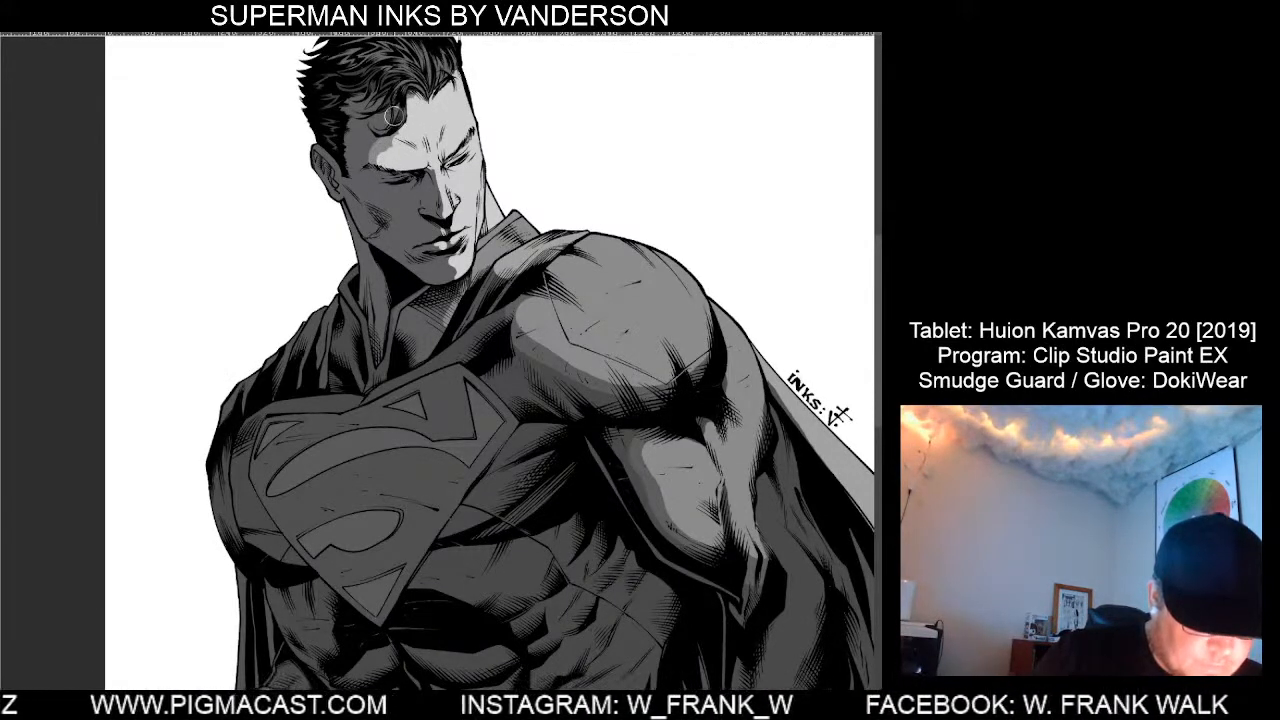
mouse_move(394, 115)
mouse_down()
mouse_move(367, 148)
mouse_move(377, 165)
mouse_move(383, 122)
mouse_move(366, 160)
mouse_move(383, 113)
mouse_move(381, 98)
mouse_move(369, 130)
mouse_move(370, 78)
mouse_move(379, 110)
mouse_move(367, 161)
mouse_up()
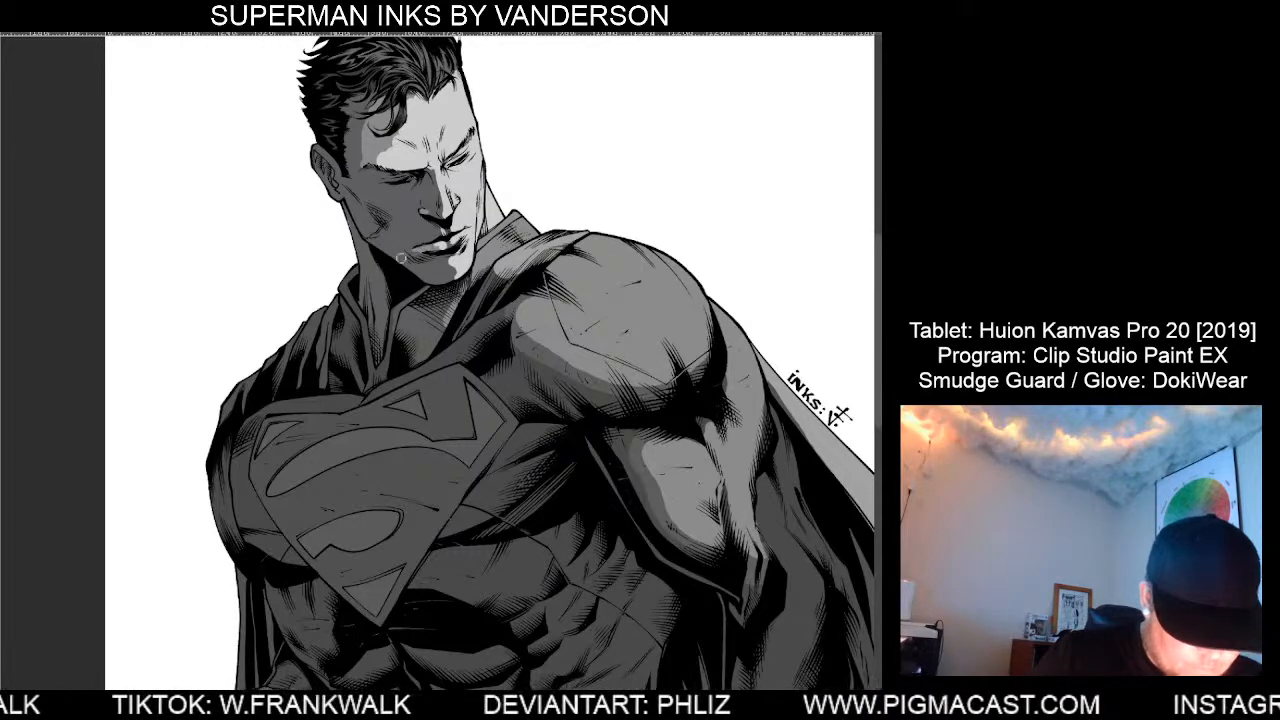
scroll(489, 527, down, 2)
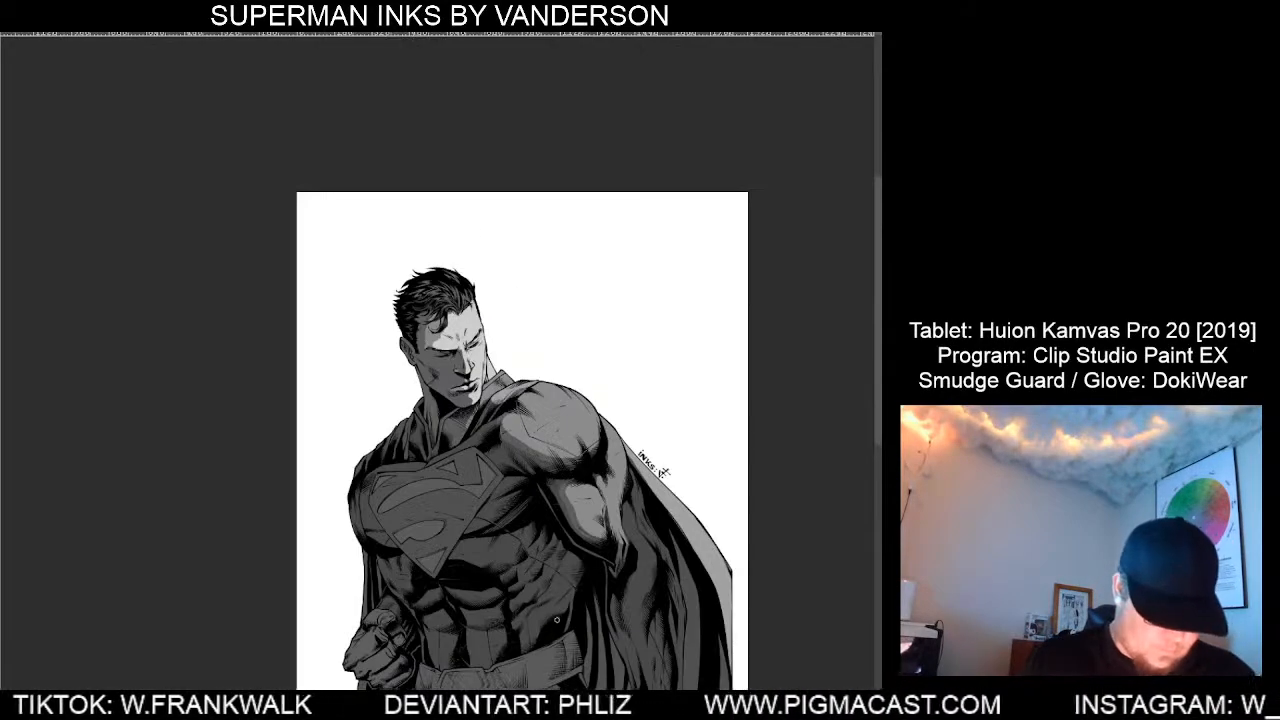
scroll(467, 375, up, 2)
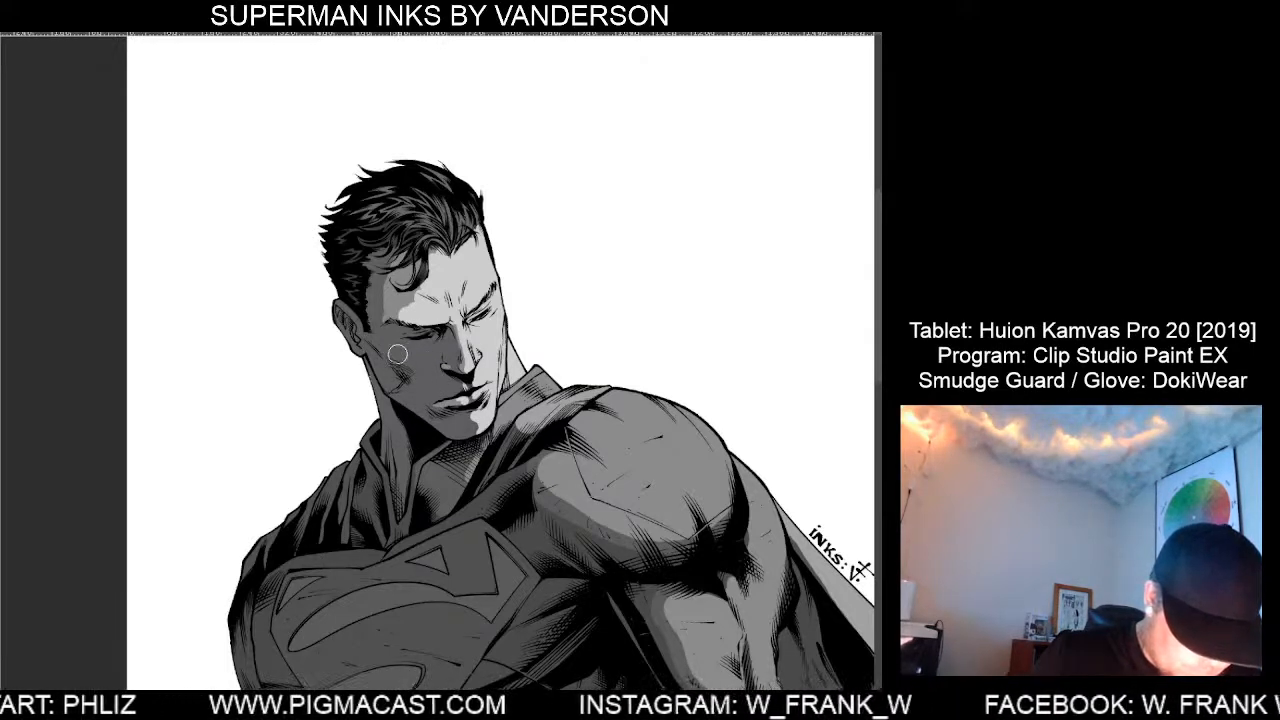
mouse_move(401, 344)
mouse_down()
mouse_move(395, 355)
mouse_move(416, 371)
mouse_move(417, 348)
mouse_move(402, 349)
mouse_move(429, 362)
mouse_move(422, 351)
mouse_up()
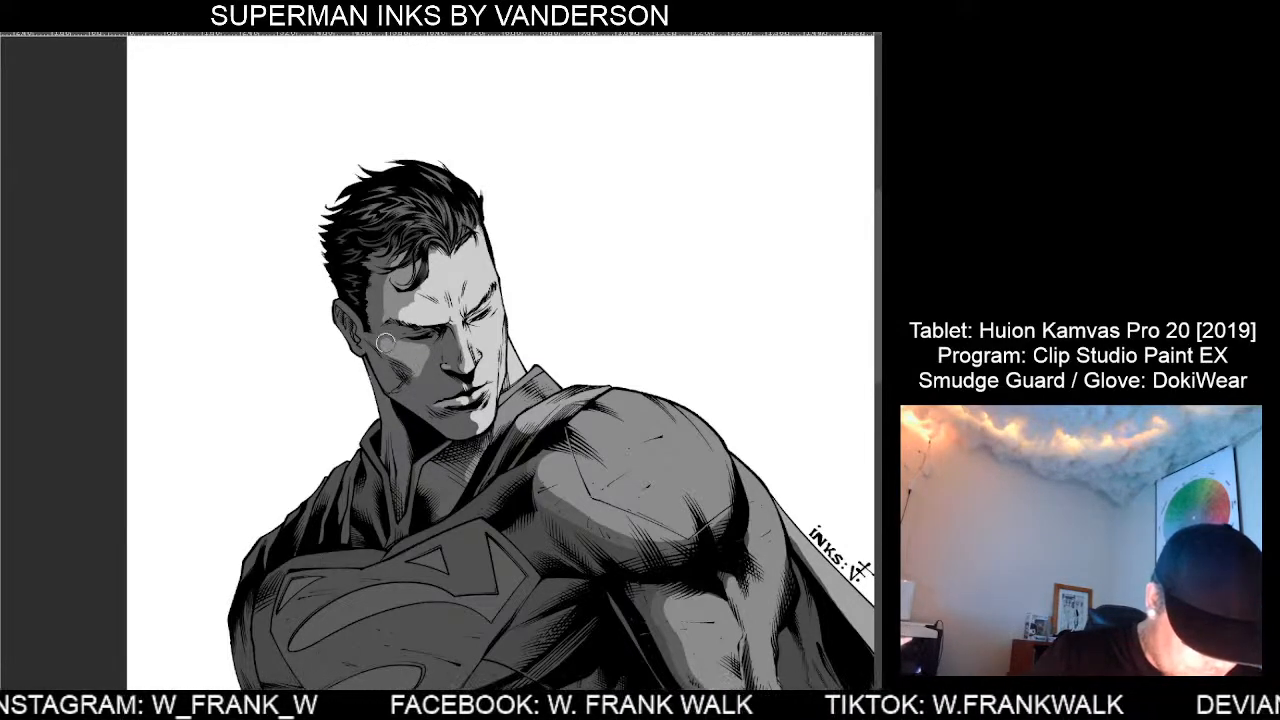
scroll(553, 602, down, 2)
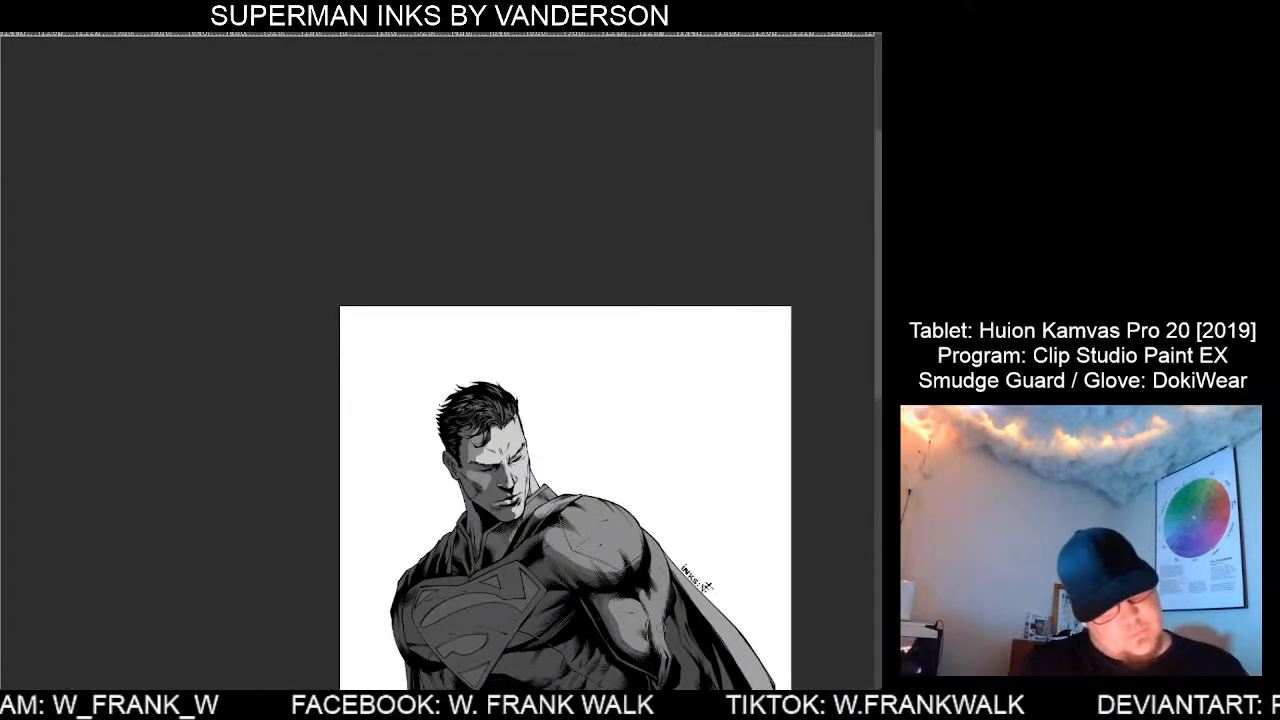
drag(707, 671, 632, 447)
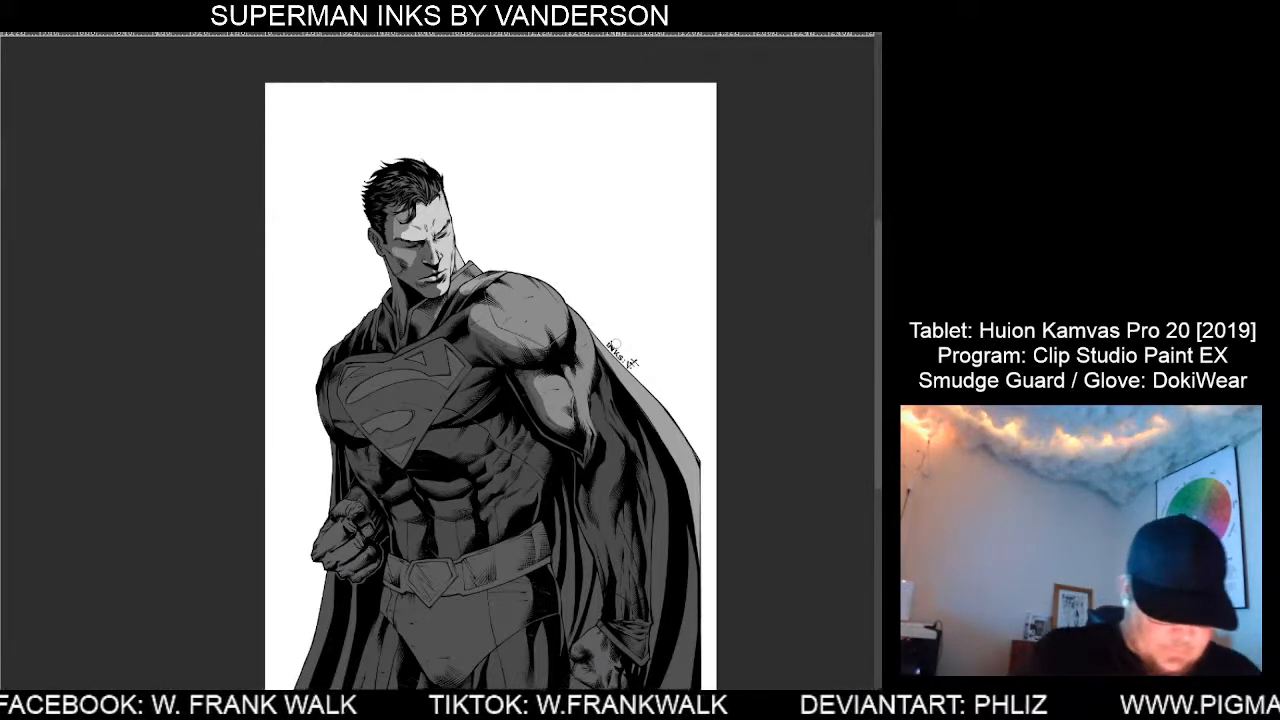
scroll(415, 265, up, 2)
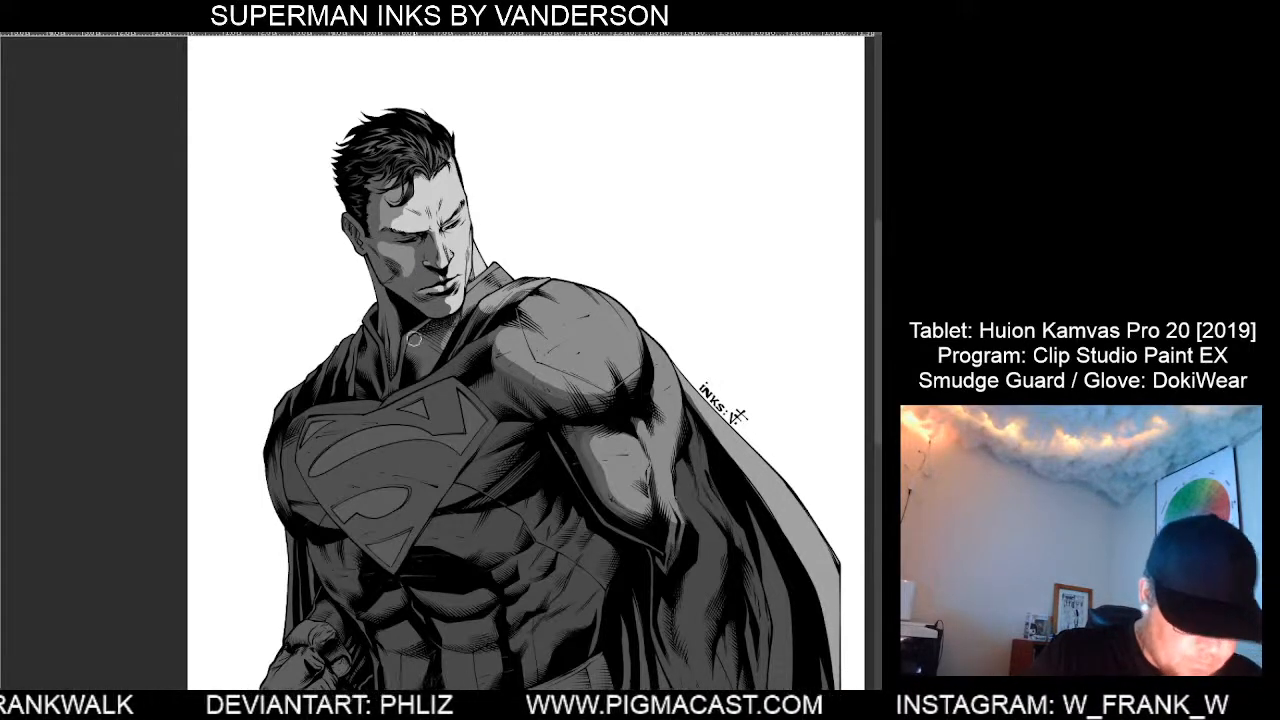
key(ctrl+minus)
drag(680, 530, 668, 485)
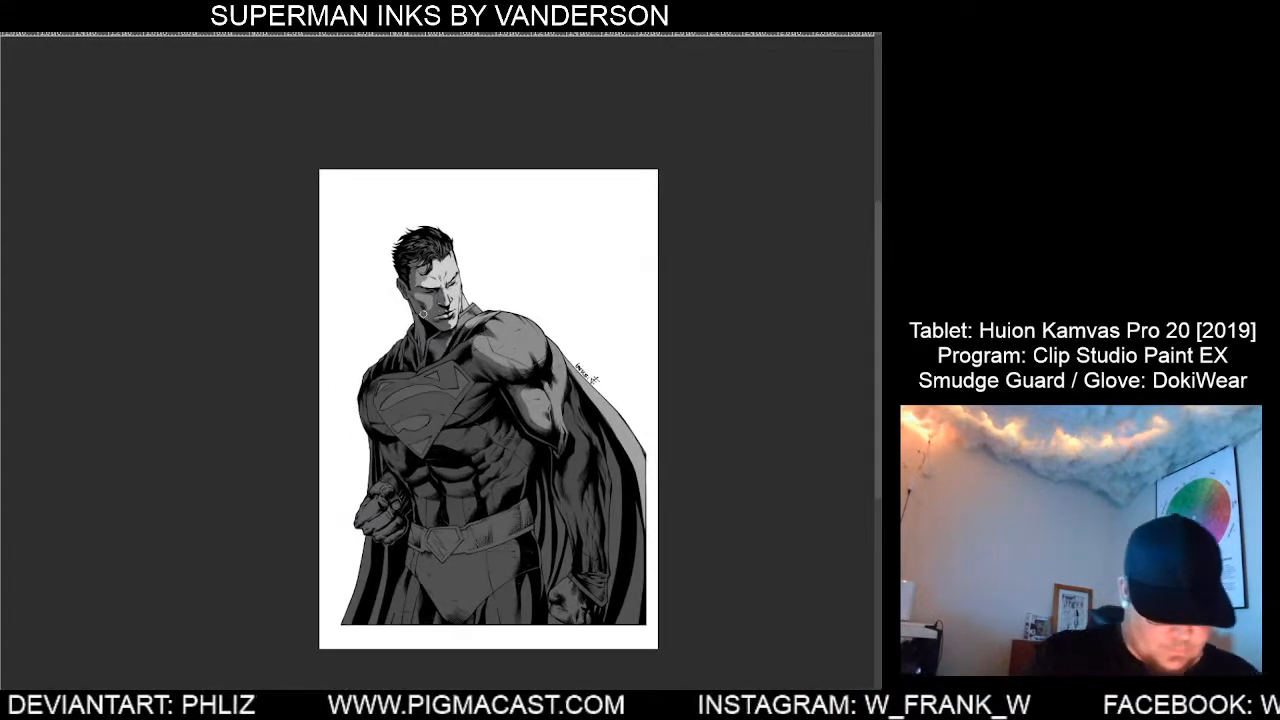
Examine the gray shading on the face, chest emblem and shoulder close up and against the full page.
scroll(425, 313, up, 3)
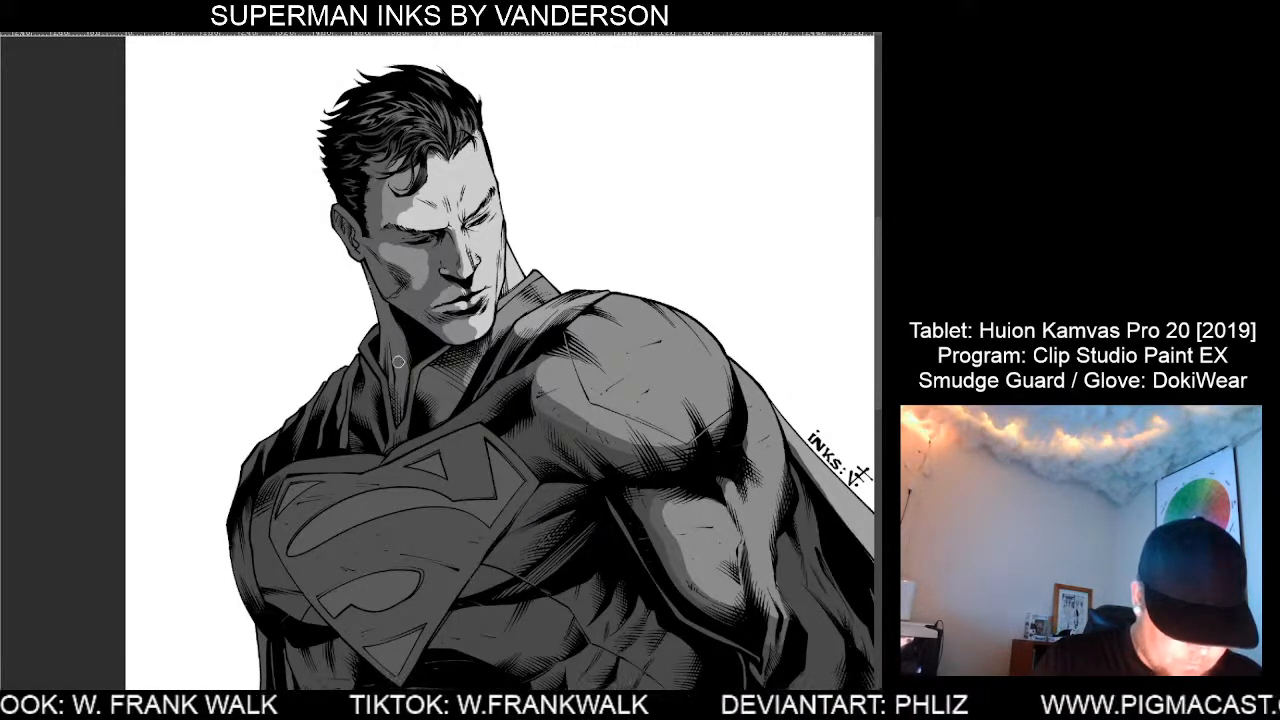
scroll(416, 482, down, 3)
scroll(420, 420, up, 4)
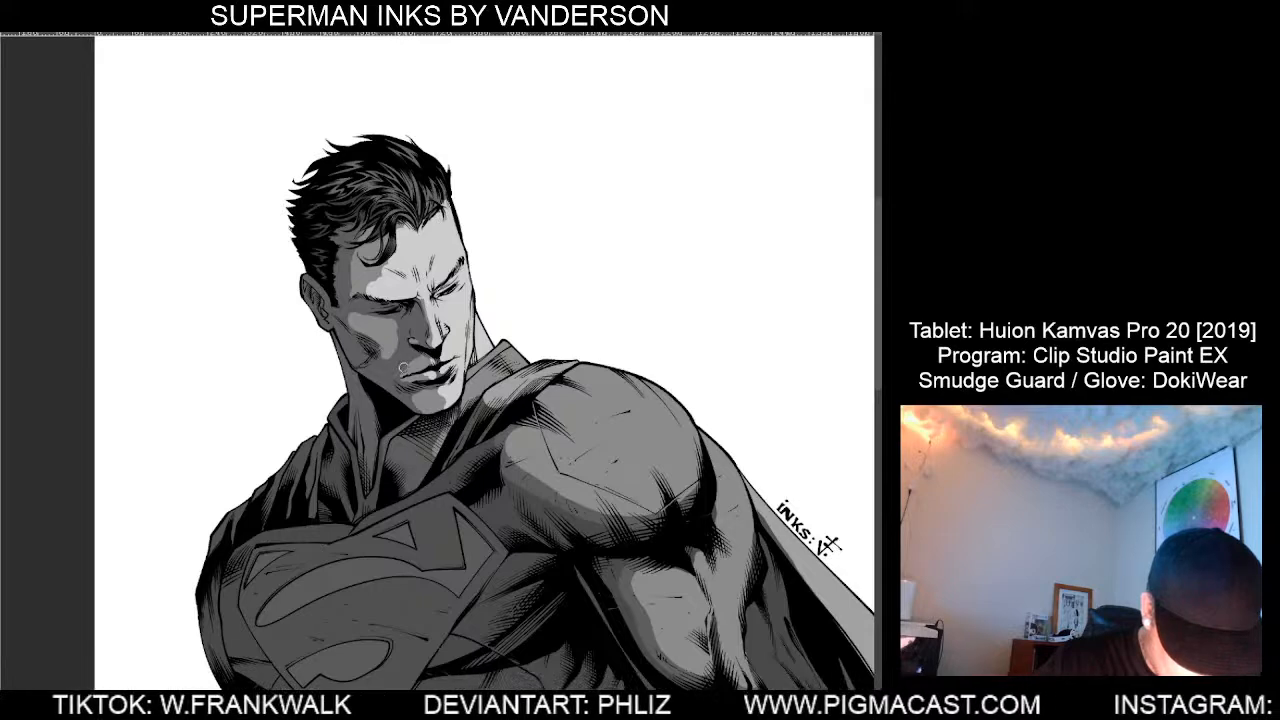
scroll(463, 453, down, 3)
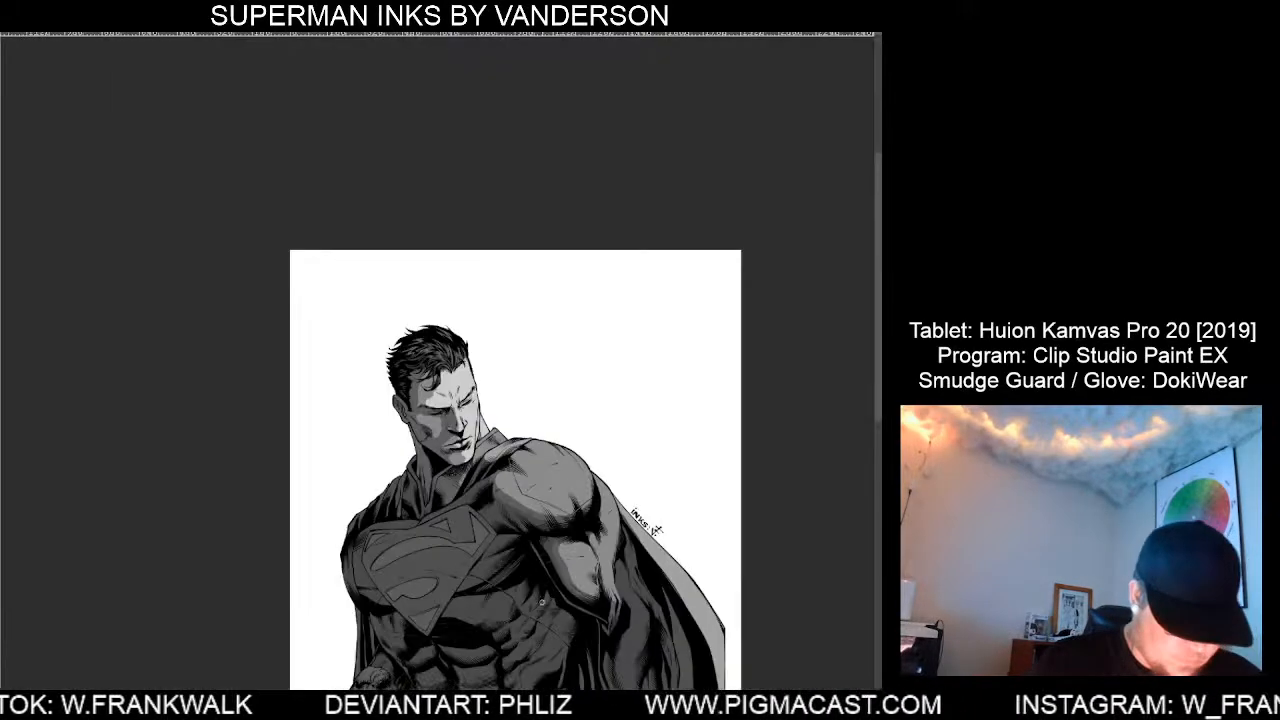
drag(611, 568, 592, 382)
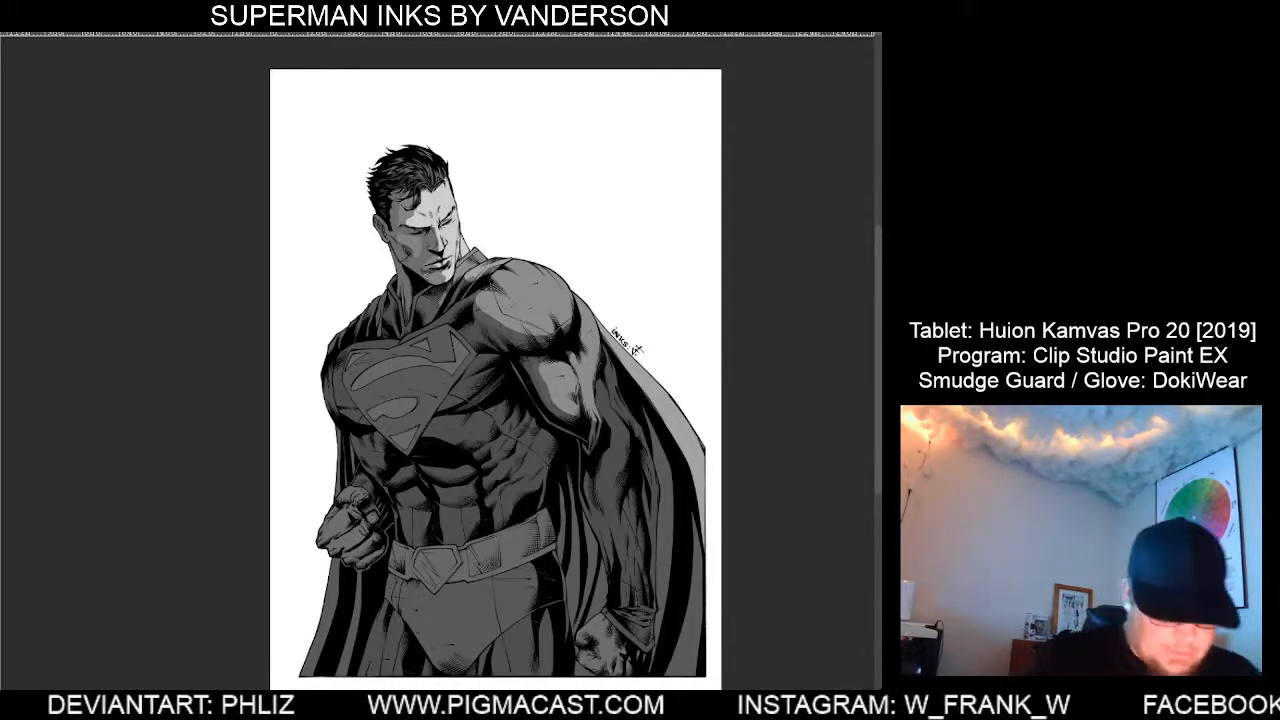
scroll(382, 228, up, 1)
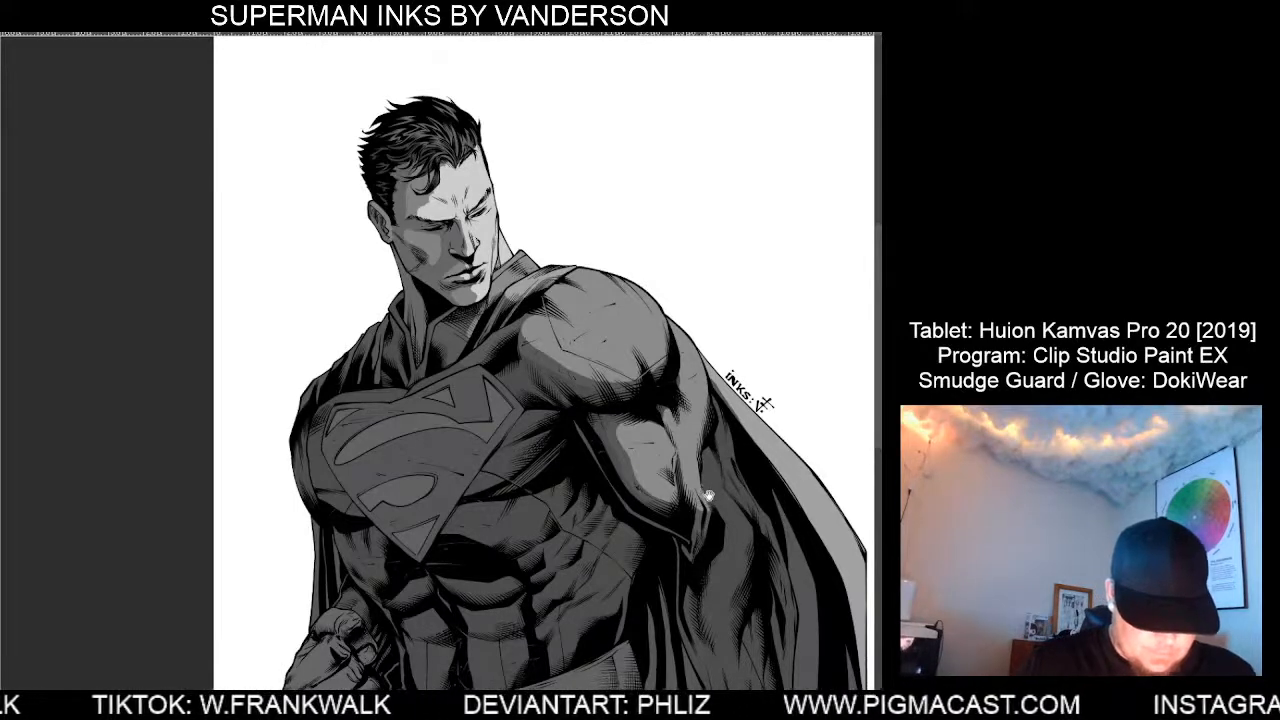
drag(709, 497, 664, 363)
scroll(697, 492, down, 1)
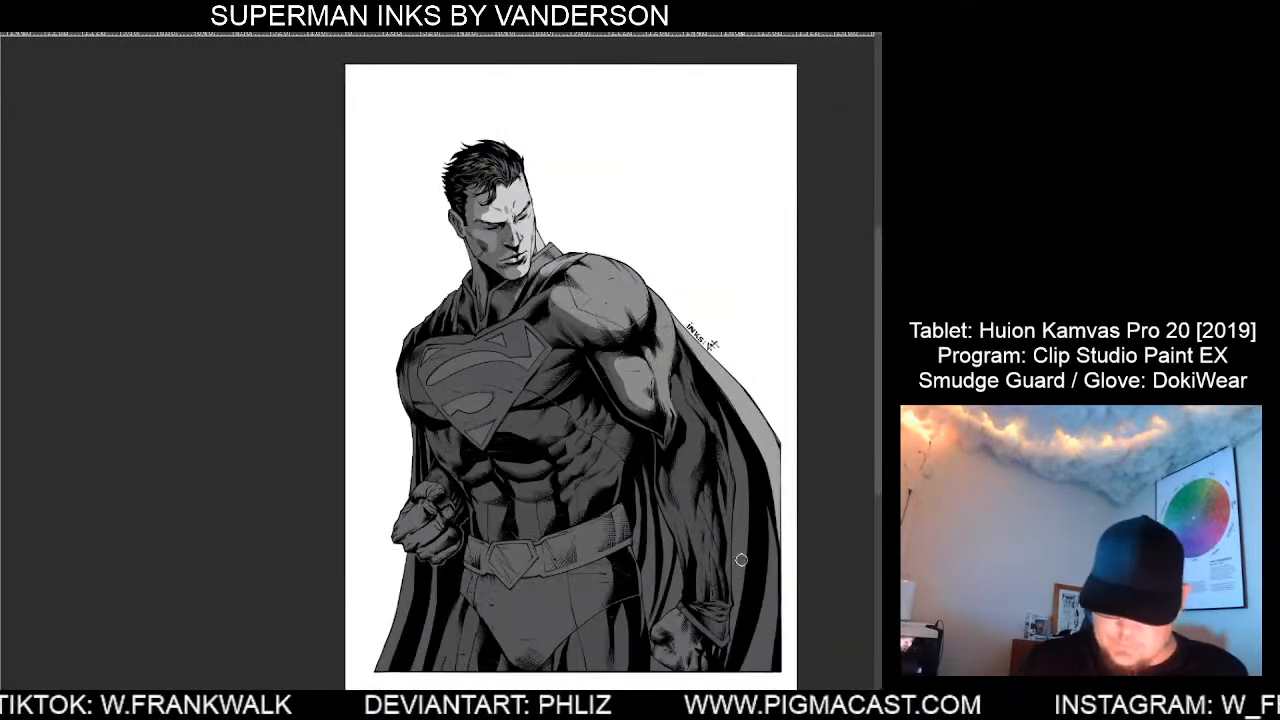
drag(720, 511, 656, 480)
scroll(500, 315, up, 1)
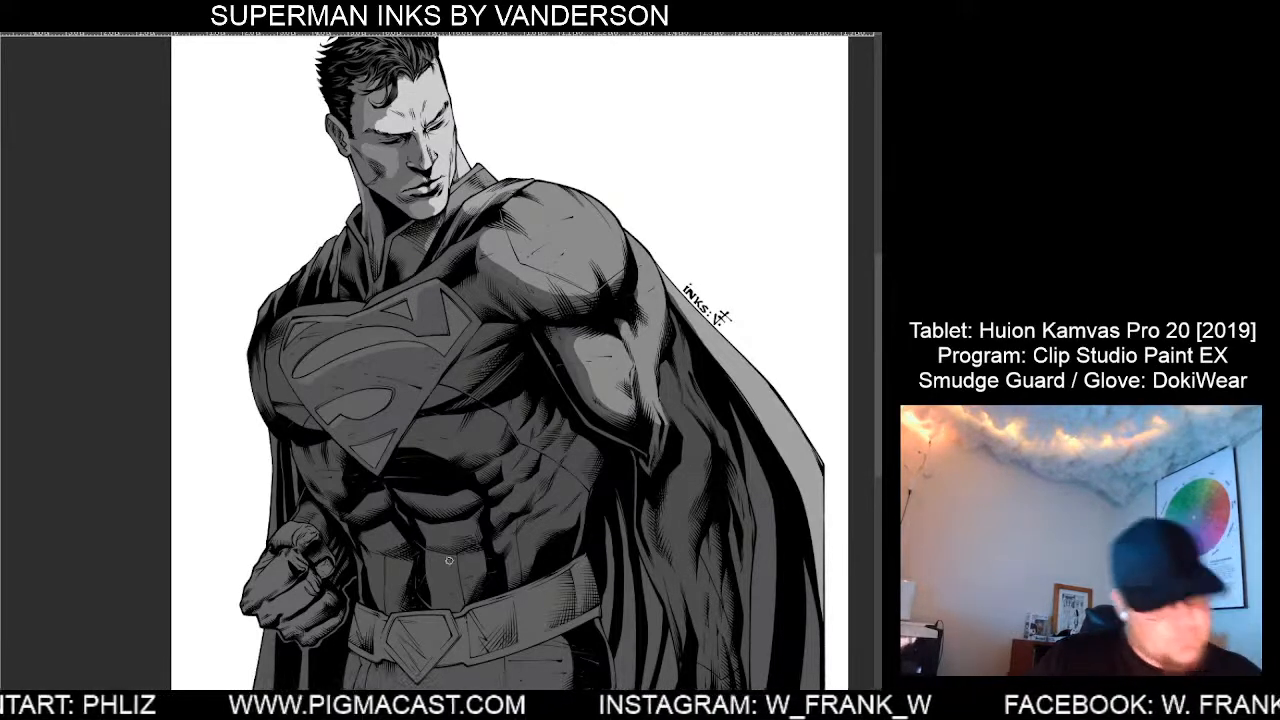
scroll(473, 659, down, 1)
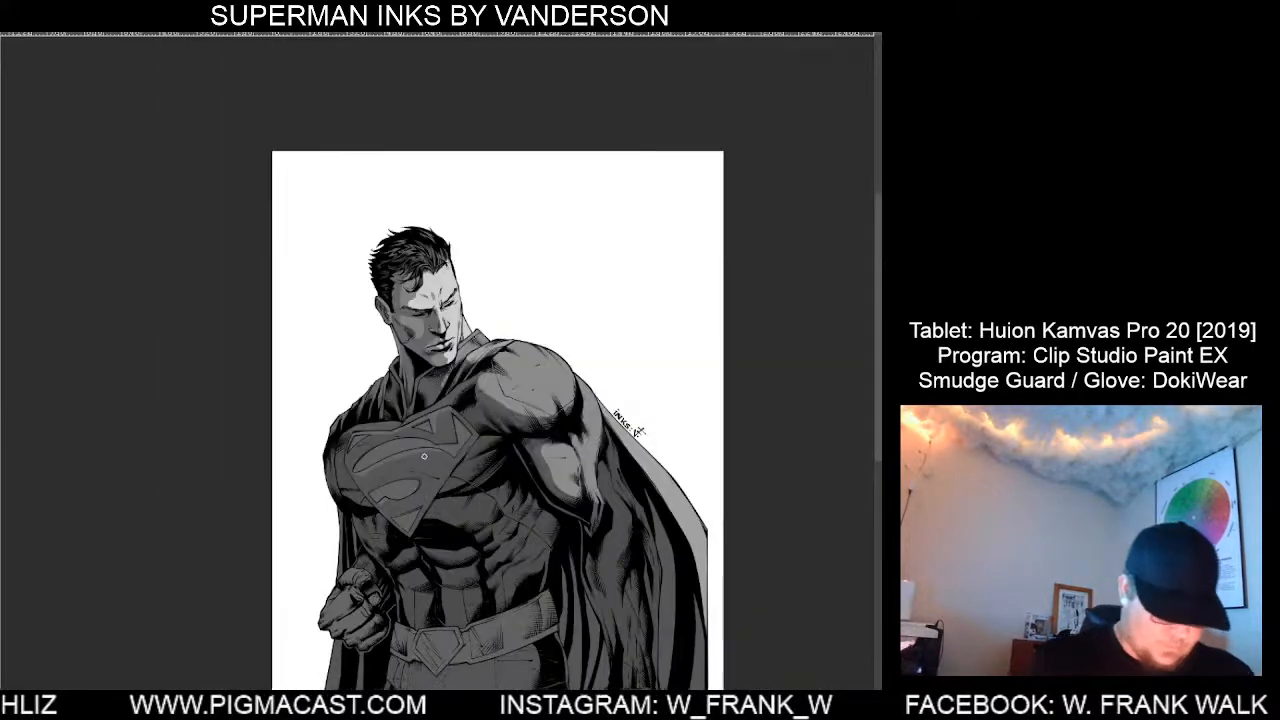
scroll(424, 456, up, 1)
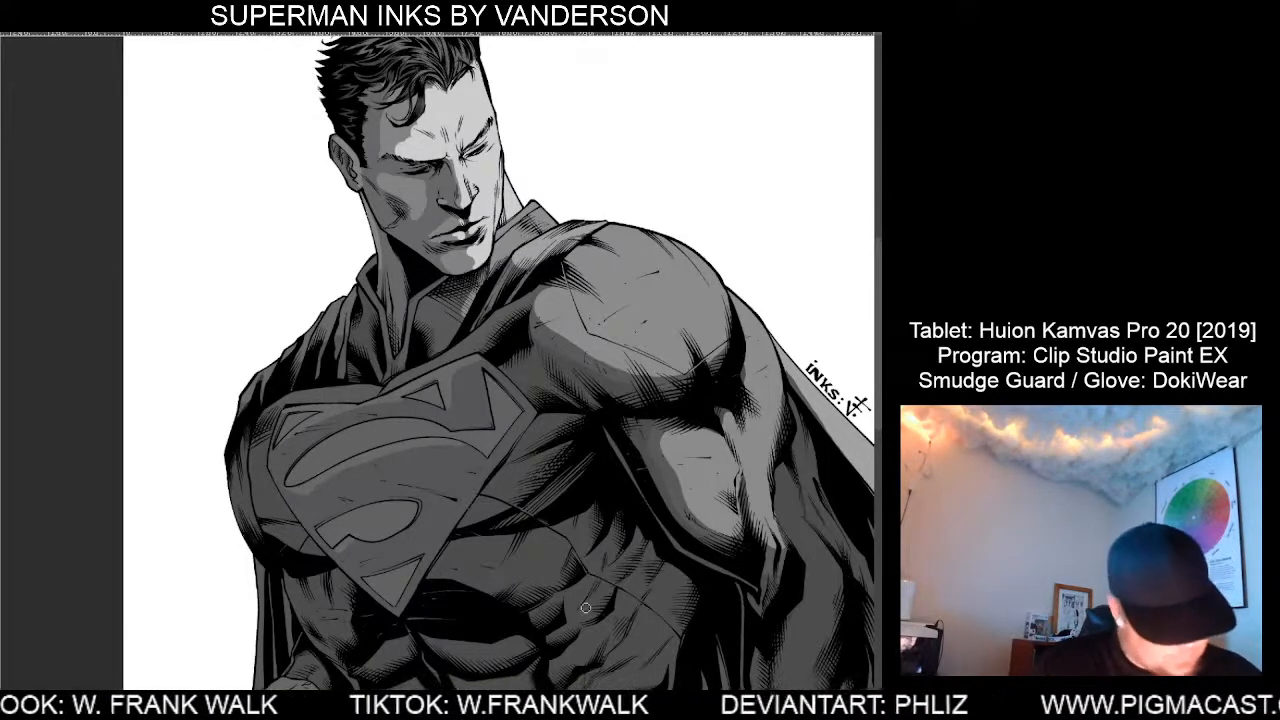
scroll(629, 629, down, 2)
scroll(675, 623, down, 3)
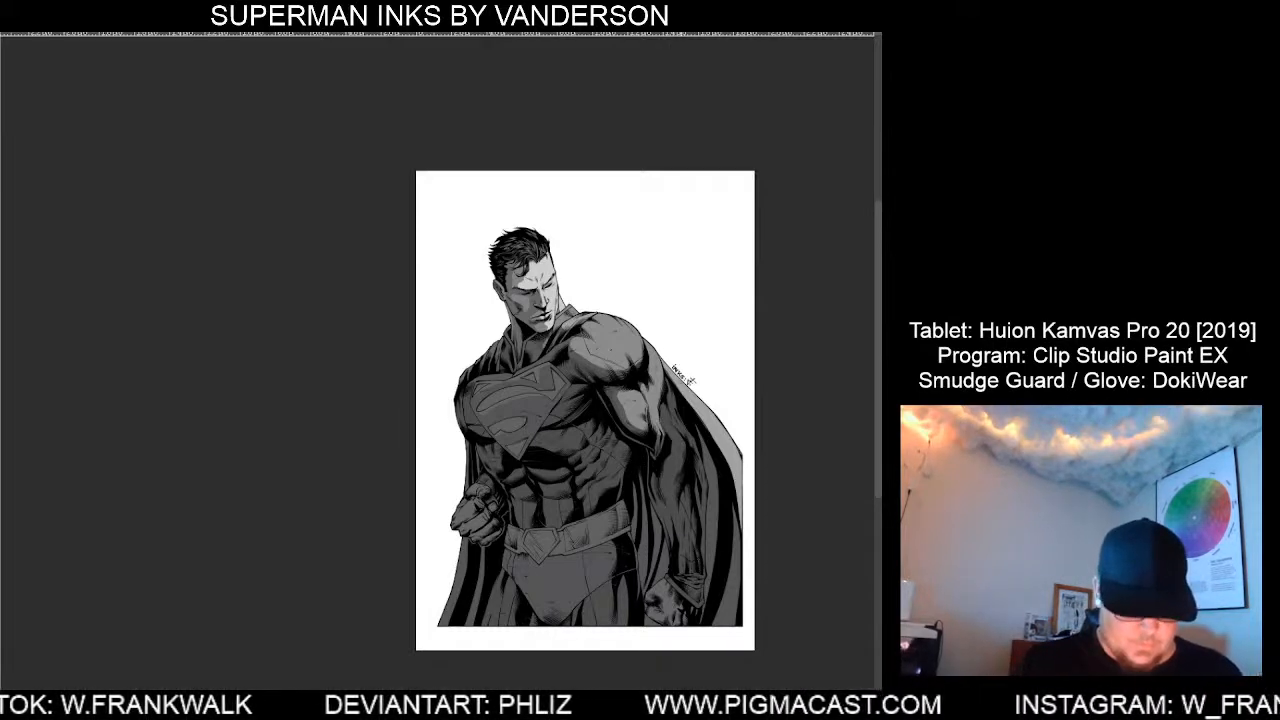
scroll(692, 398, up, 2)
drag(765, 492, 688, 466)
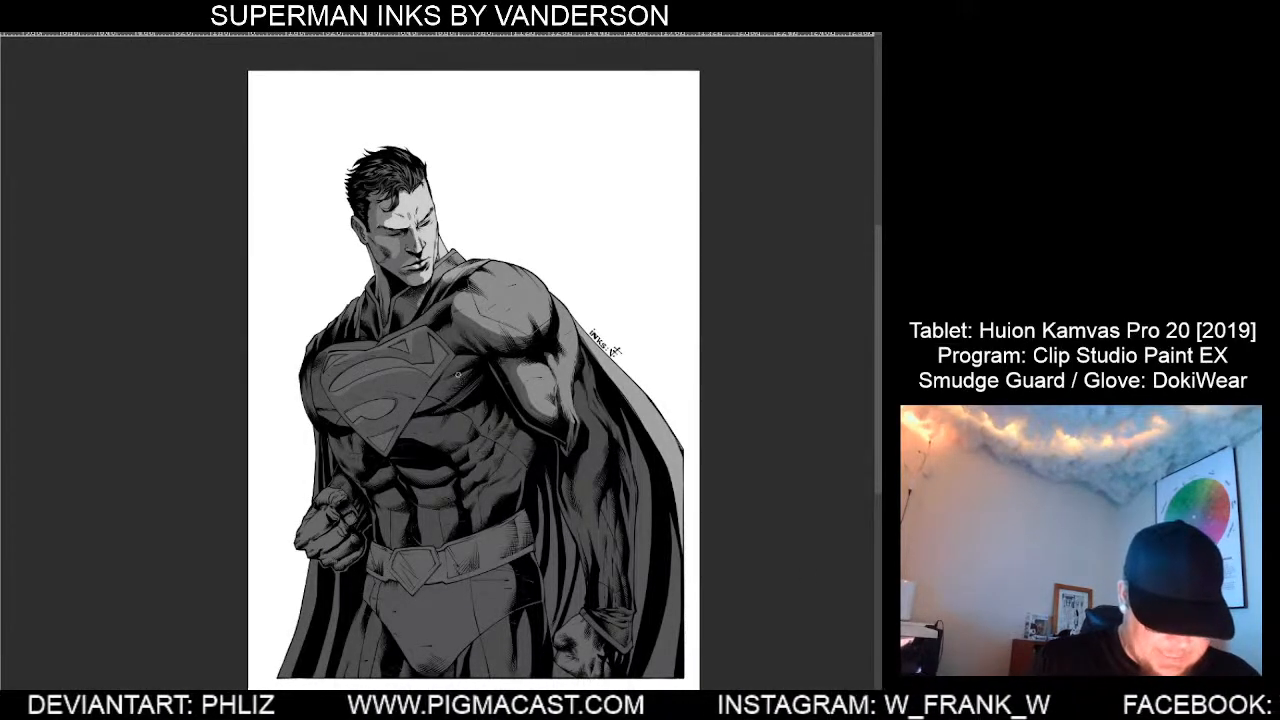
Examine the shading on the torso, belt, cape and lowered hand, both close up and across the whole figure.
scroll(457, 374, up, 2)
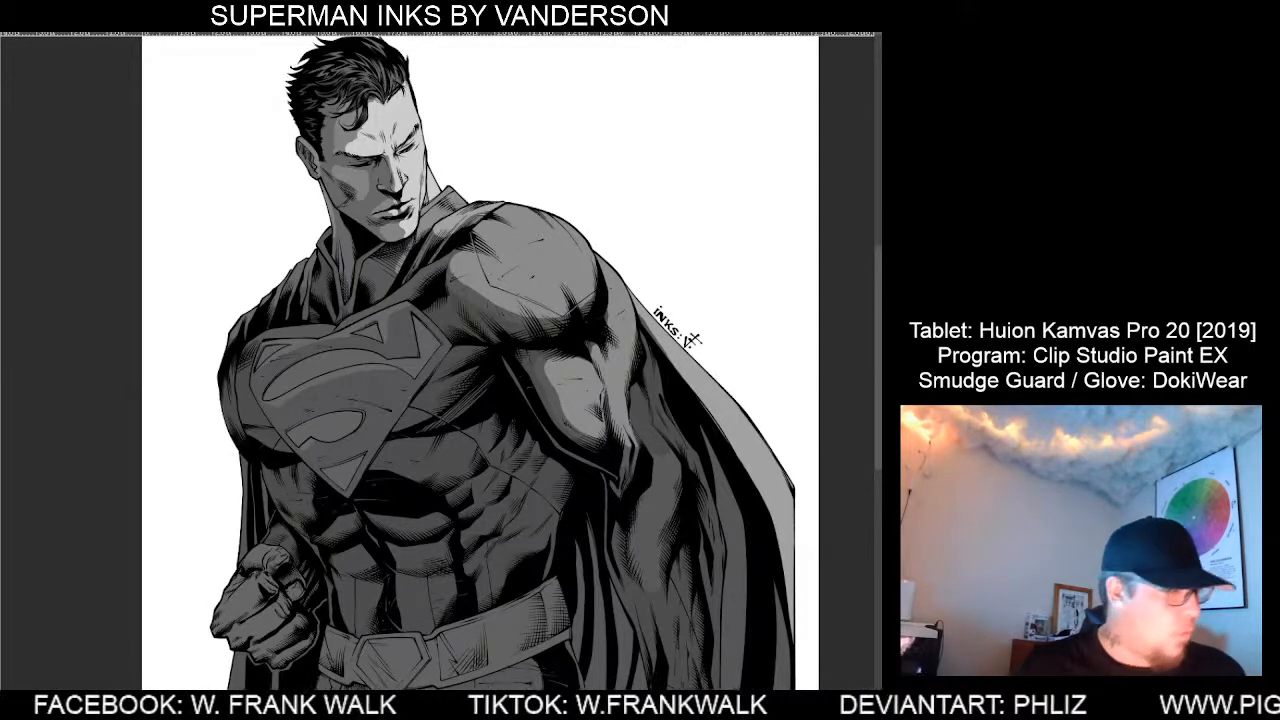
drag(722, 496, 646, 362)
drag(672, 450, 664, 438)
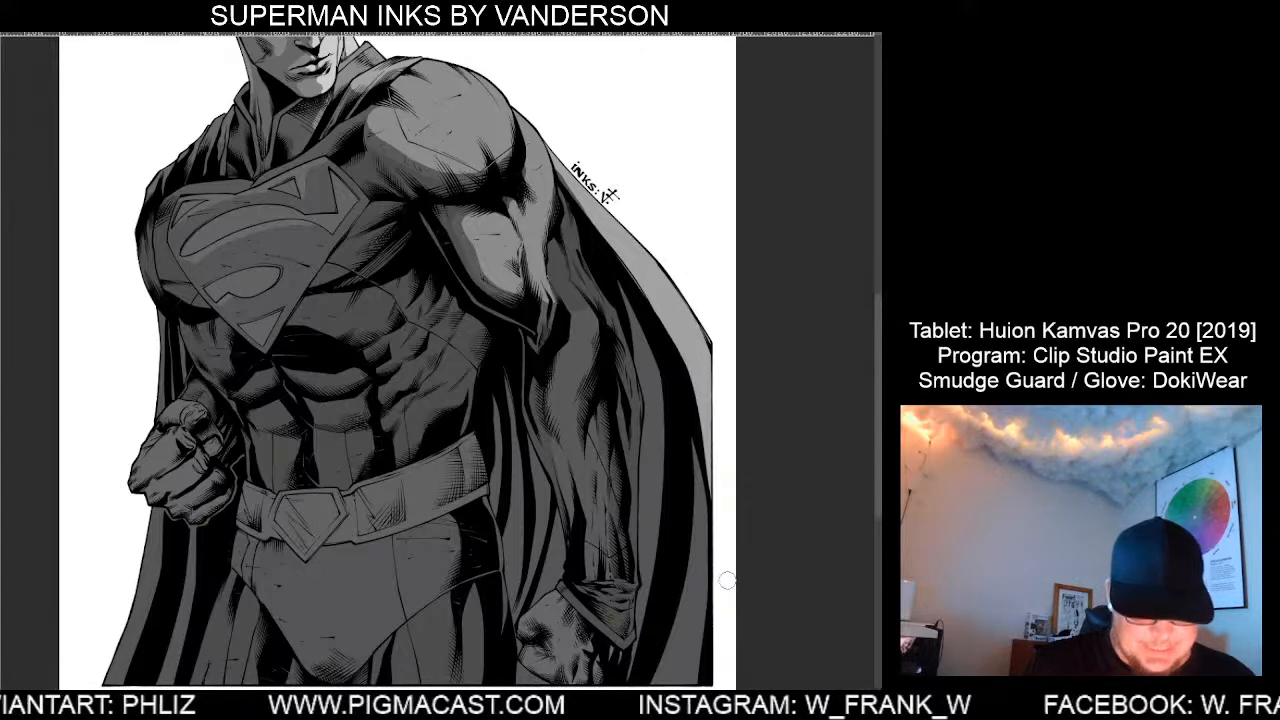
key(ctrl+0)
scroll(750, 590, up, 3)
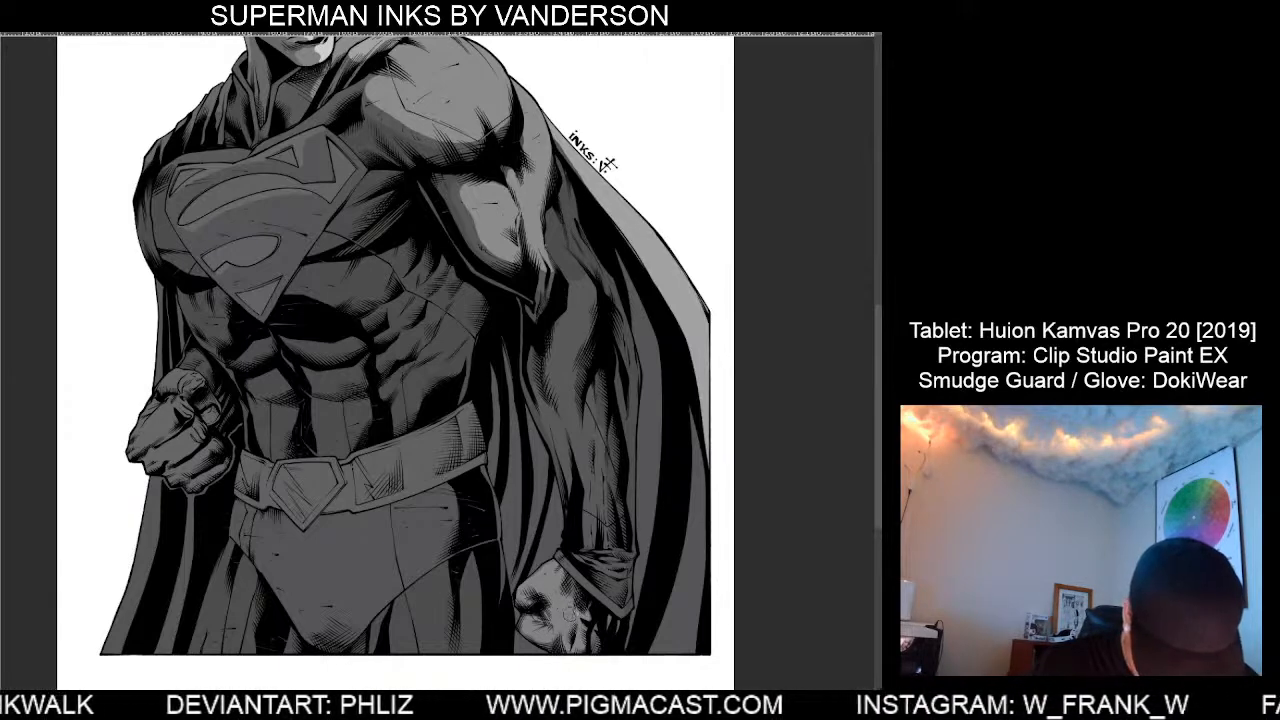
scroll(597, 670, down, 3)
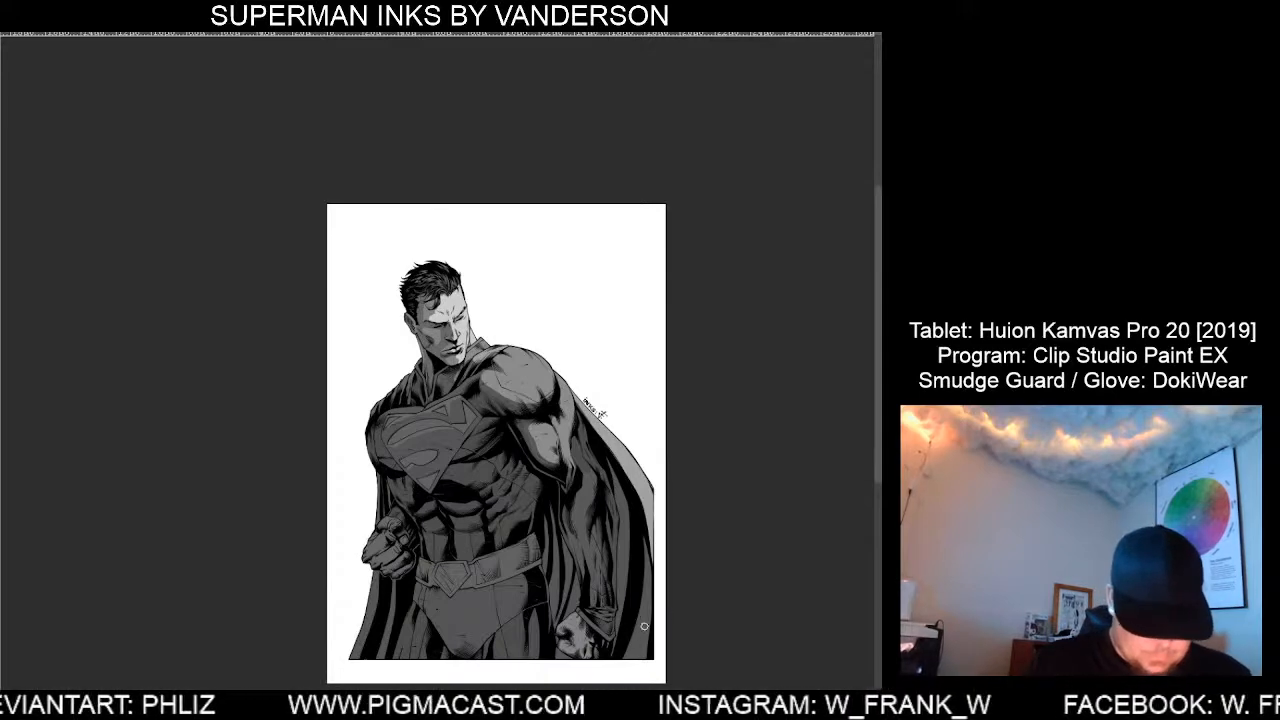
mouse_move(713, 614)
mouse_down()
mouse_move(715, 535)
mouse_move(711, 561)
mouse_up()
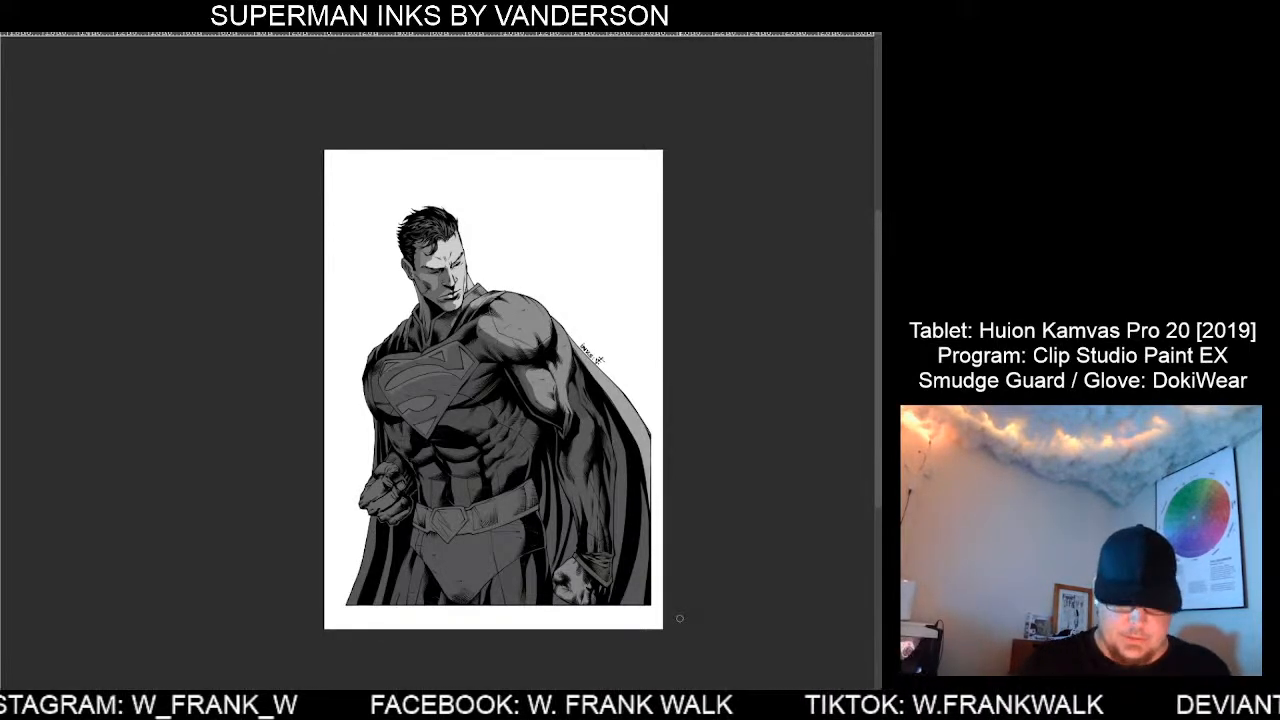
scroll(590, 468, up, 2)
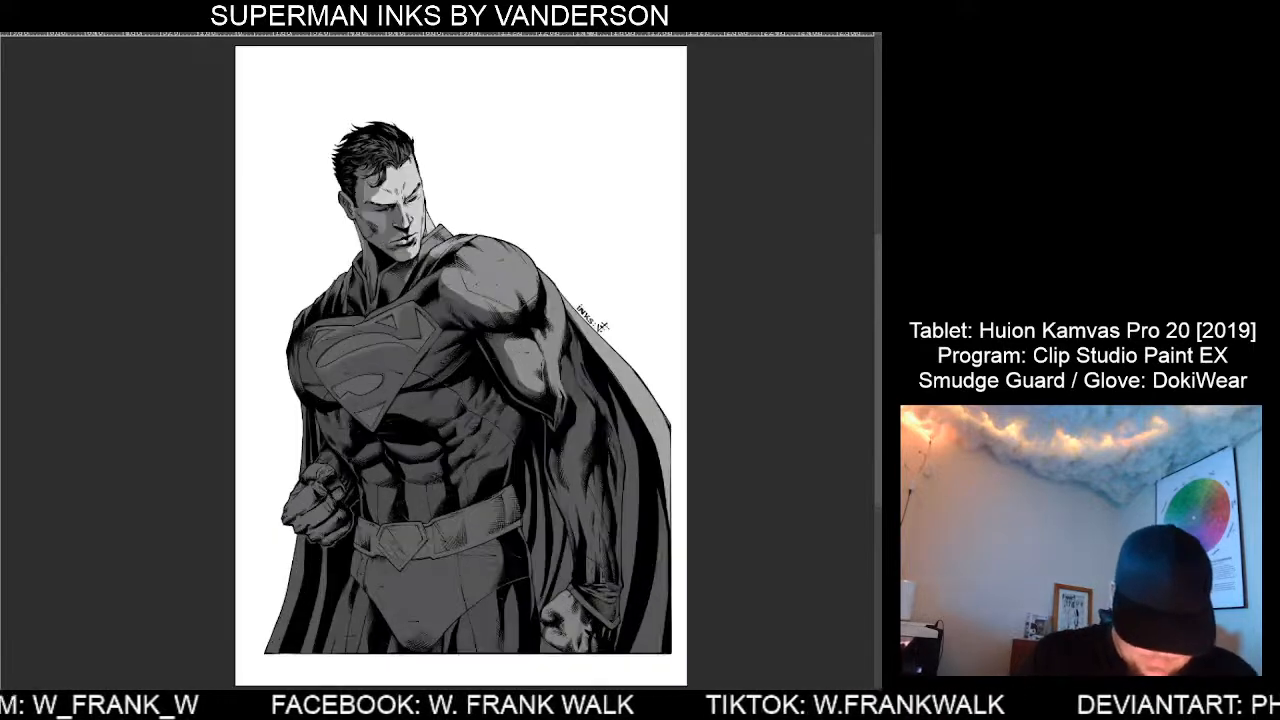
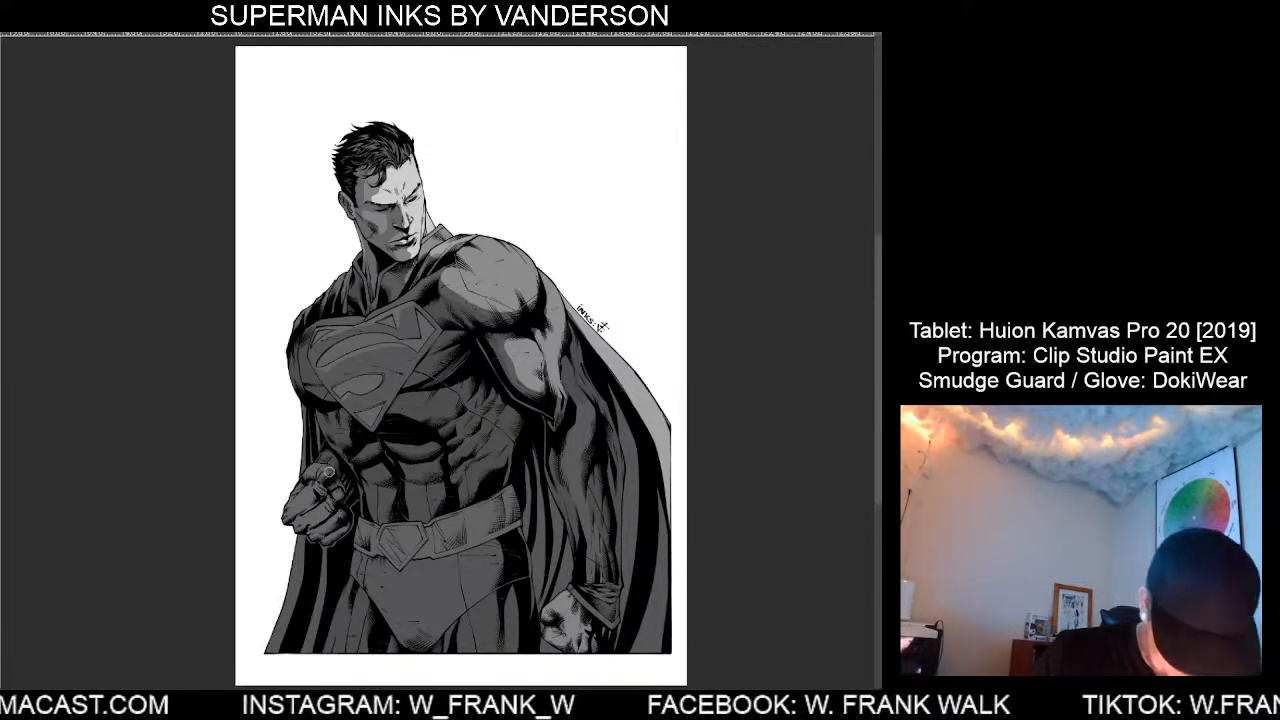
Paint lighter gray tones on the raised clenched fist and the shield emblem on the chest.
drag(329, 469, 314, 469)
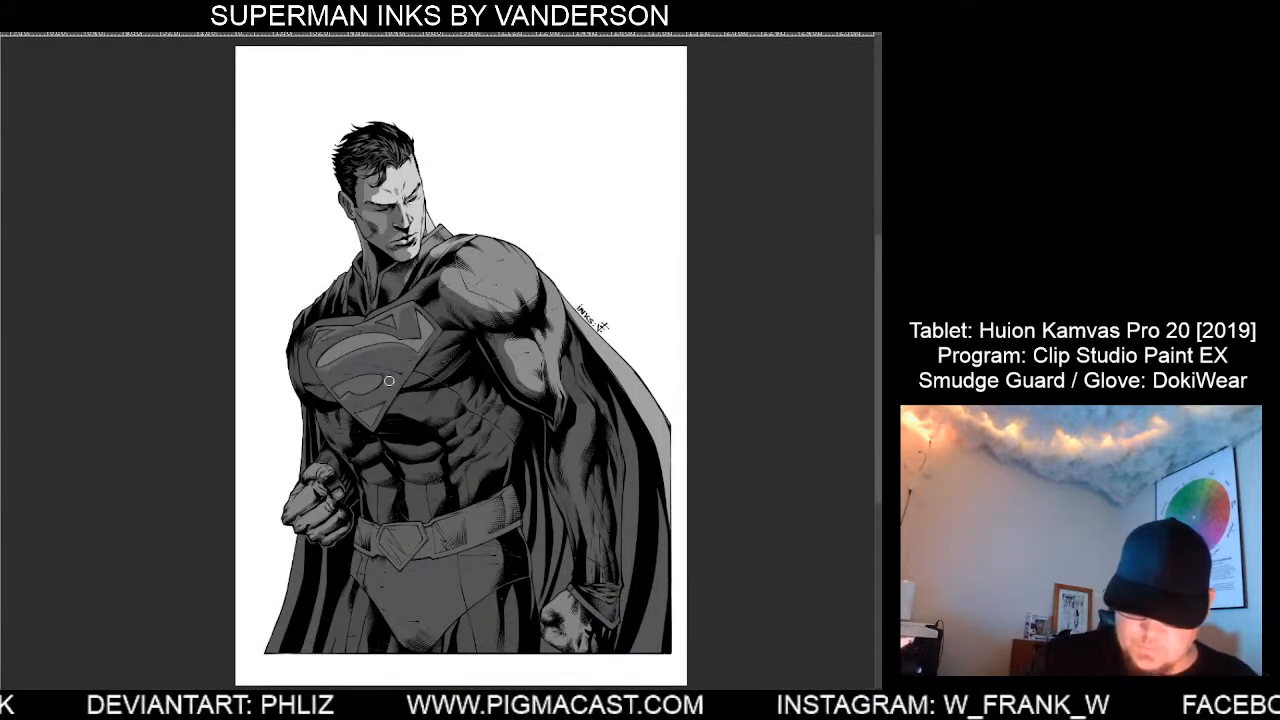
key(ctrl+plus)
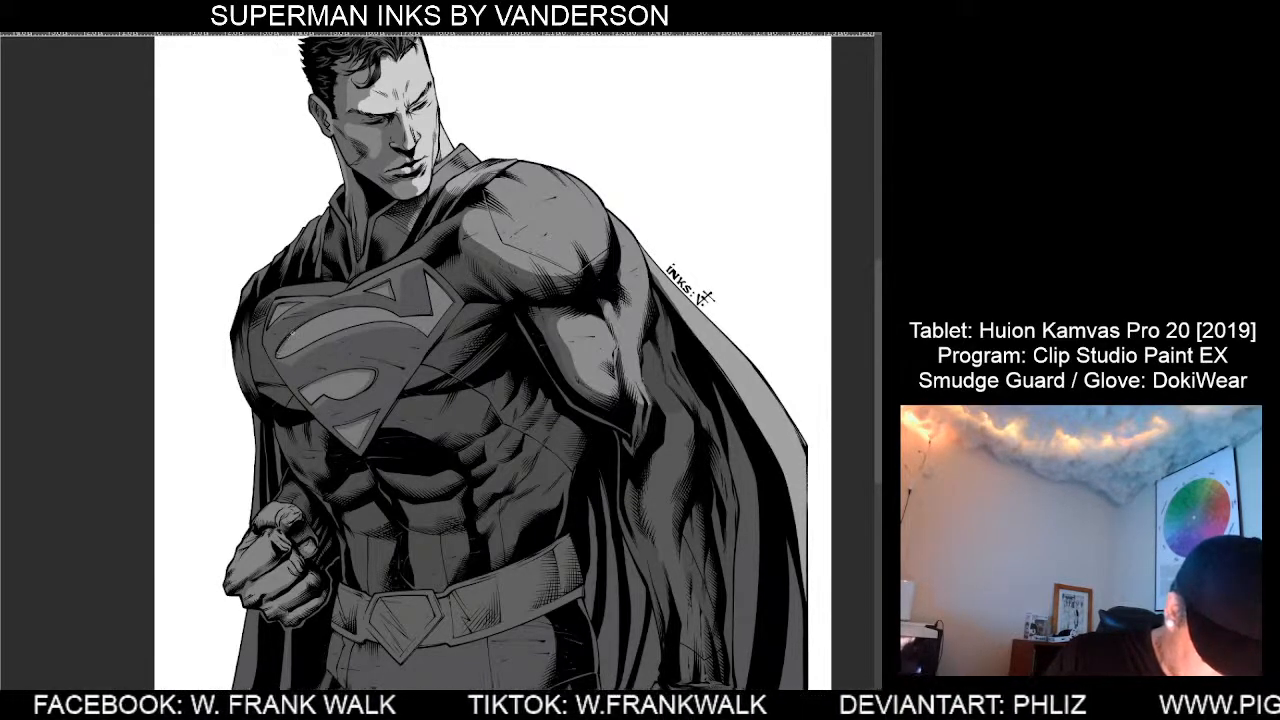
drag(293, 332, 327, 312)
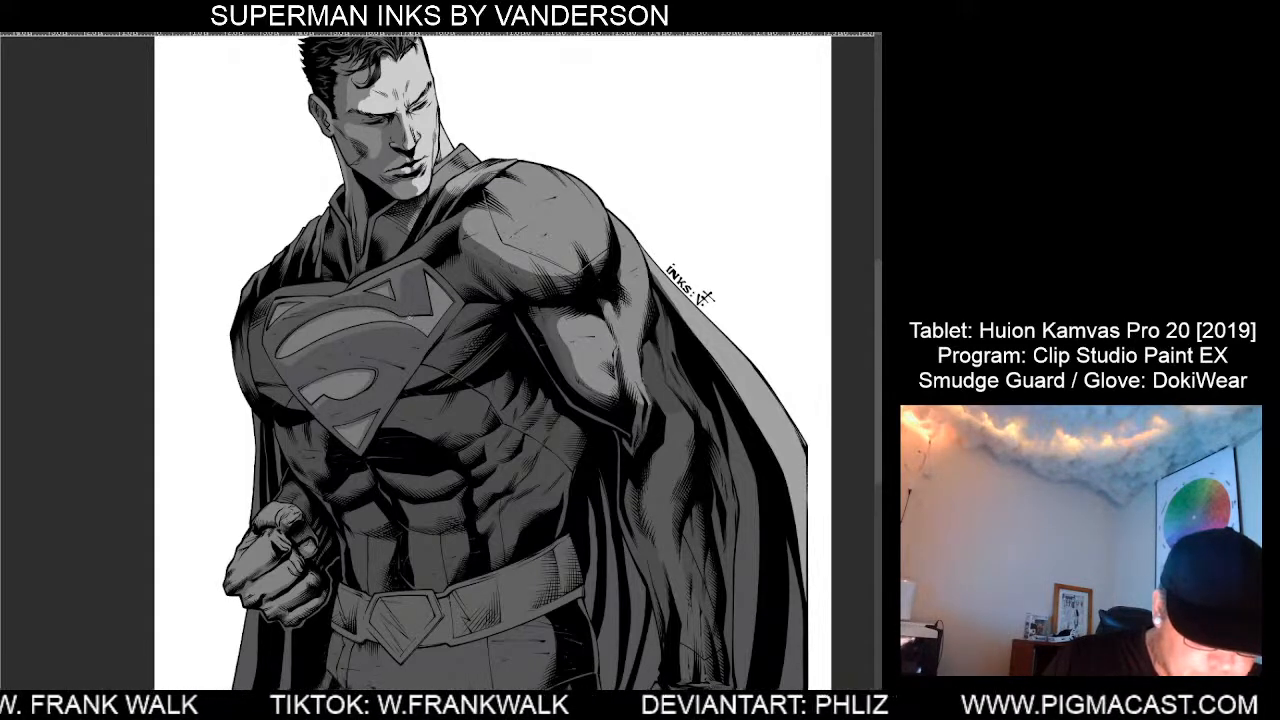
mouse_move(409, 318)
mouse_down()
mouse_move(432, 316)
mouse_move(340, 310)
mouse_up()
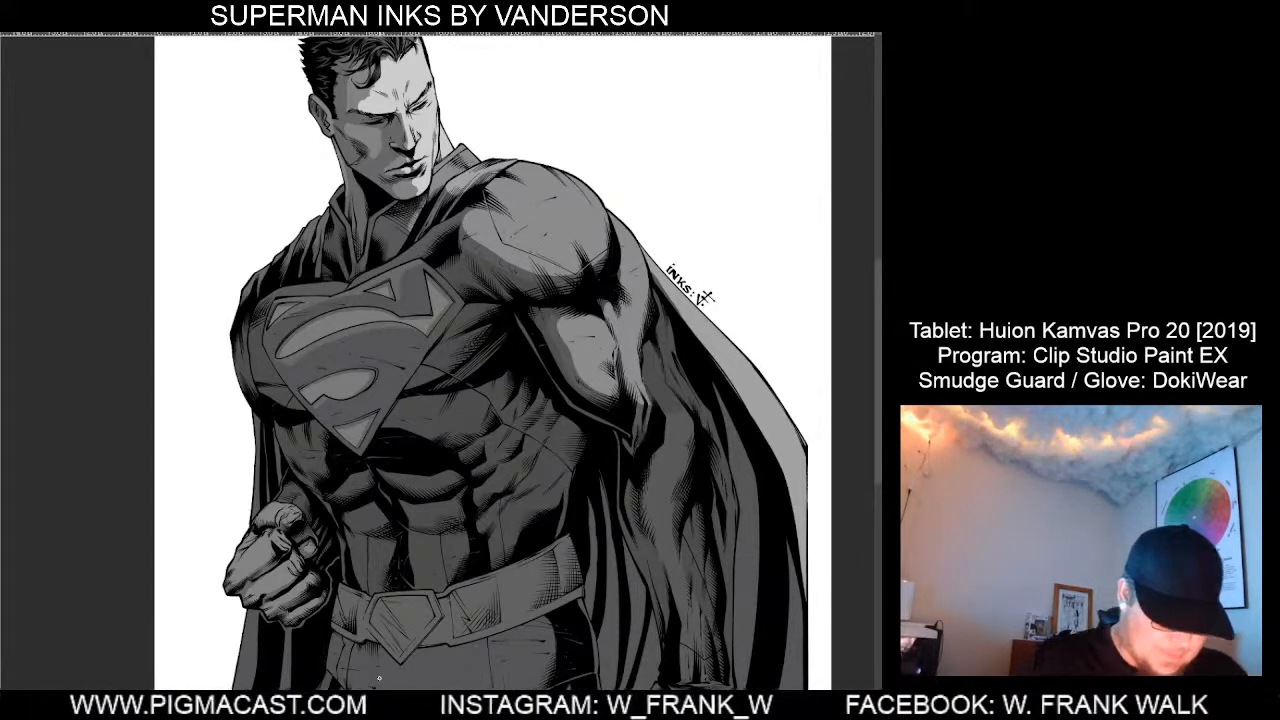
Paint lighter gray tones over the belt and the front of the trunks.
key(ctrl+minus)
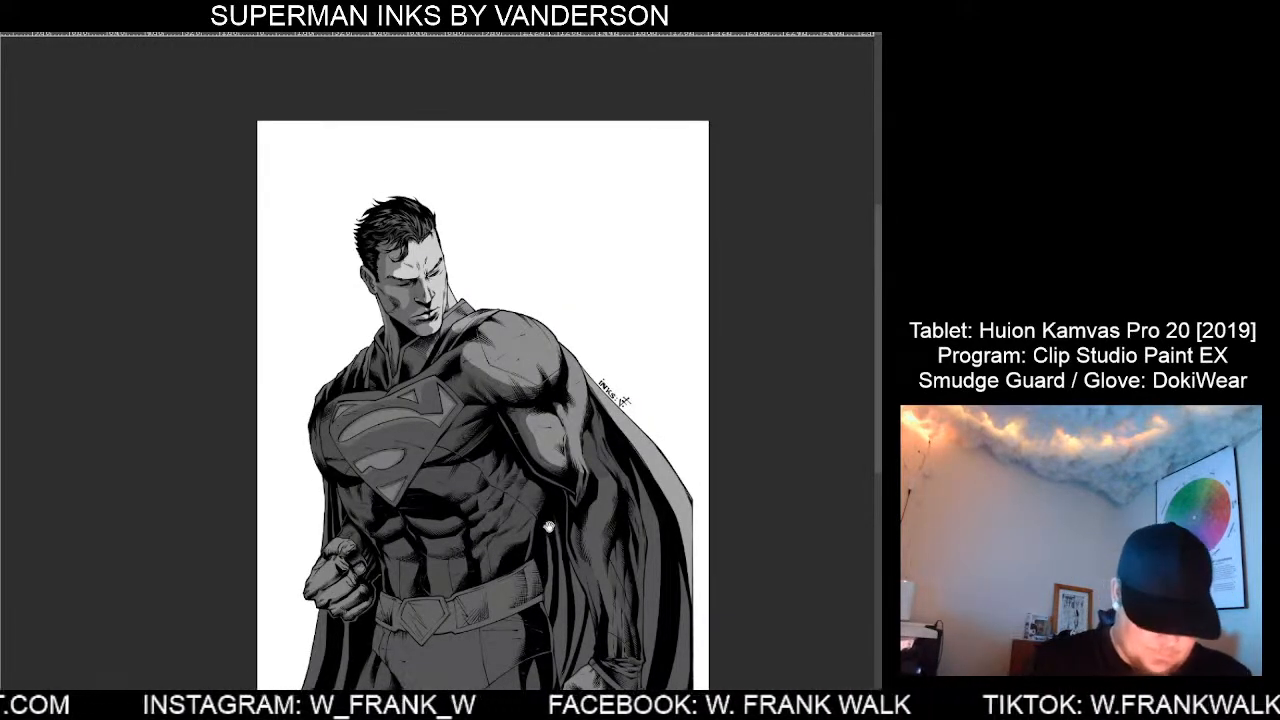
drag(549, 524, 544, 470)
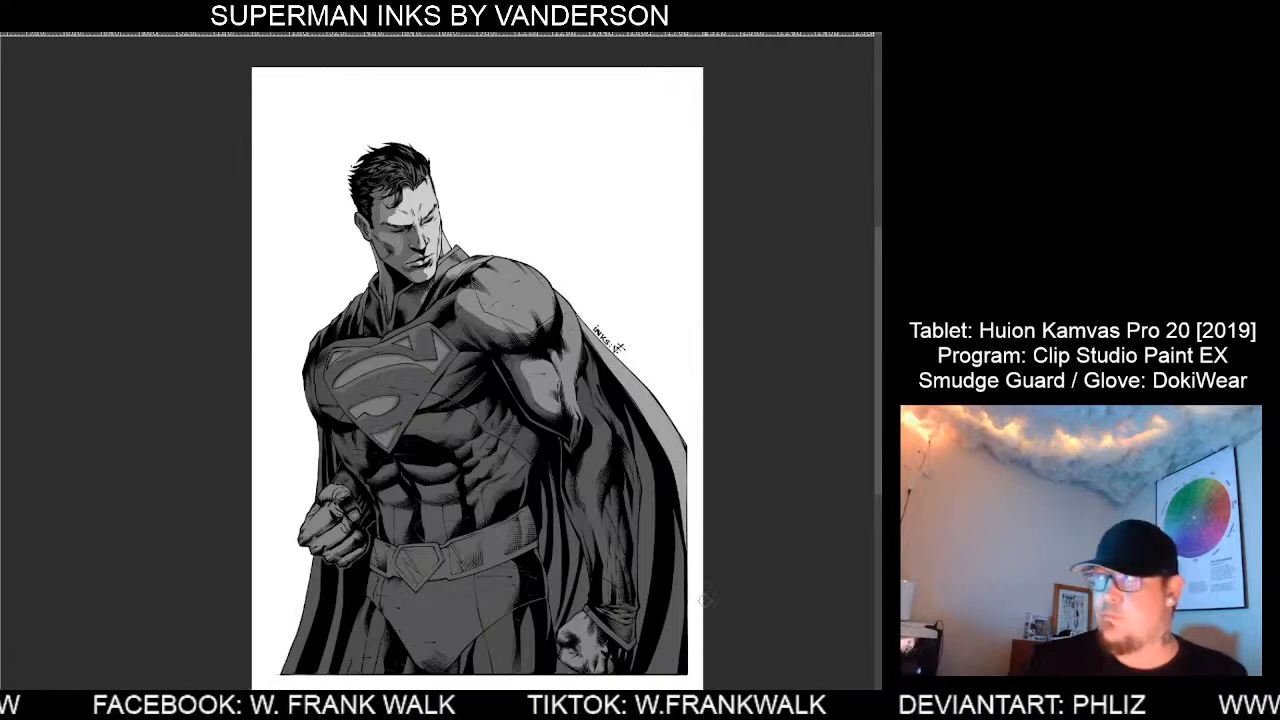
drag(737, 586, 690, 612)
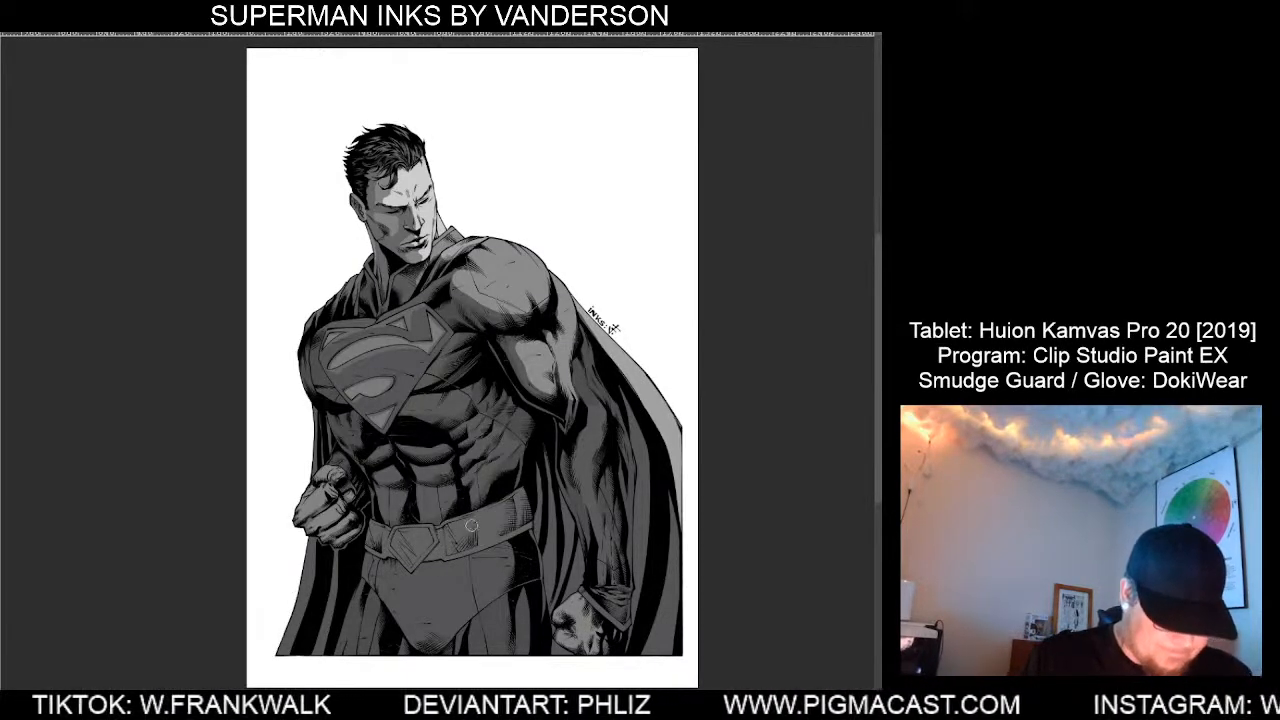
drag(607, 498, 616, 416)
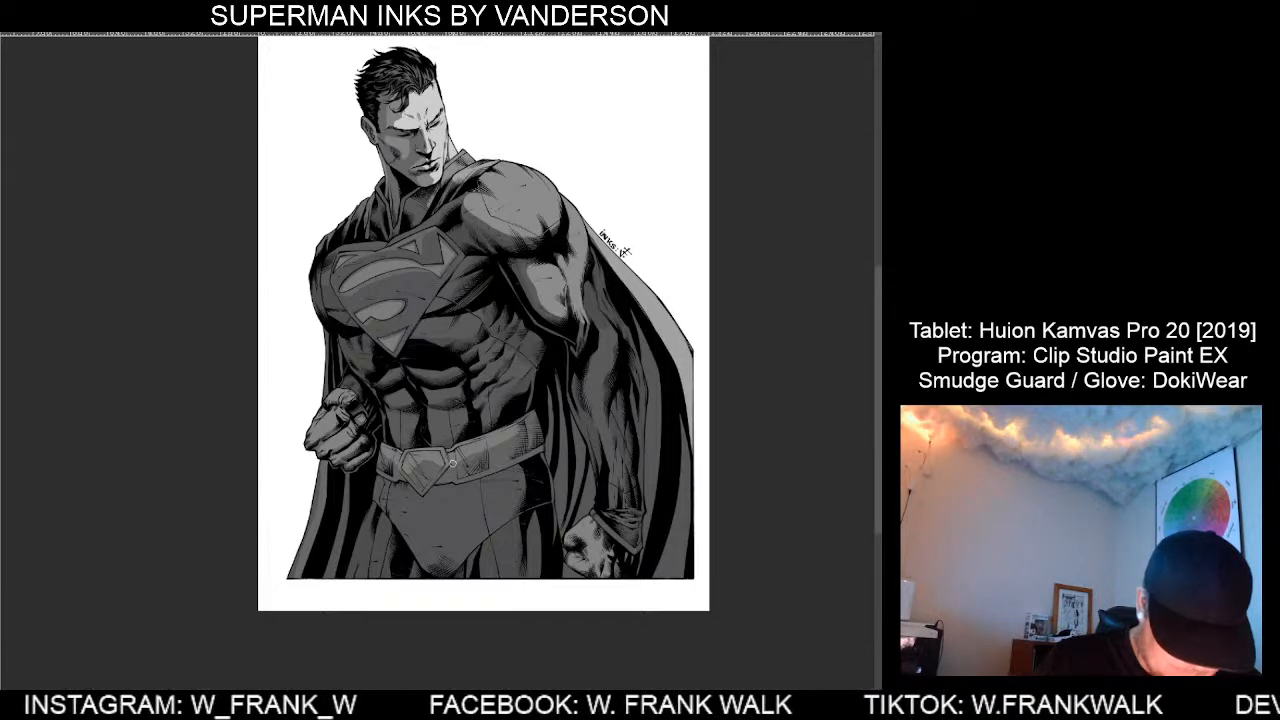
drag(451, 469, 513, 433)
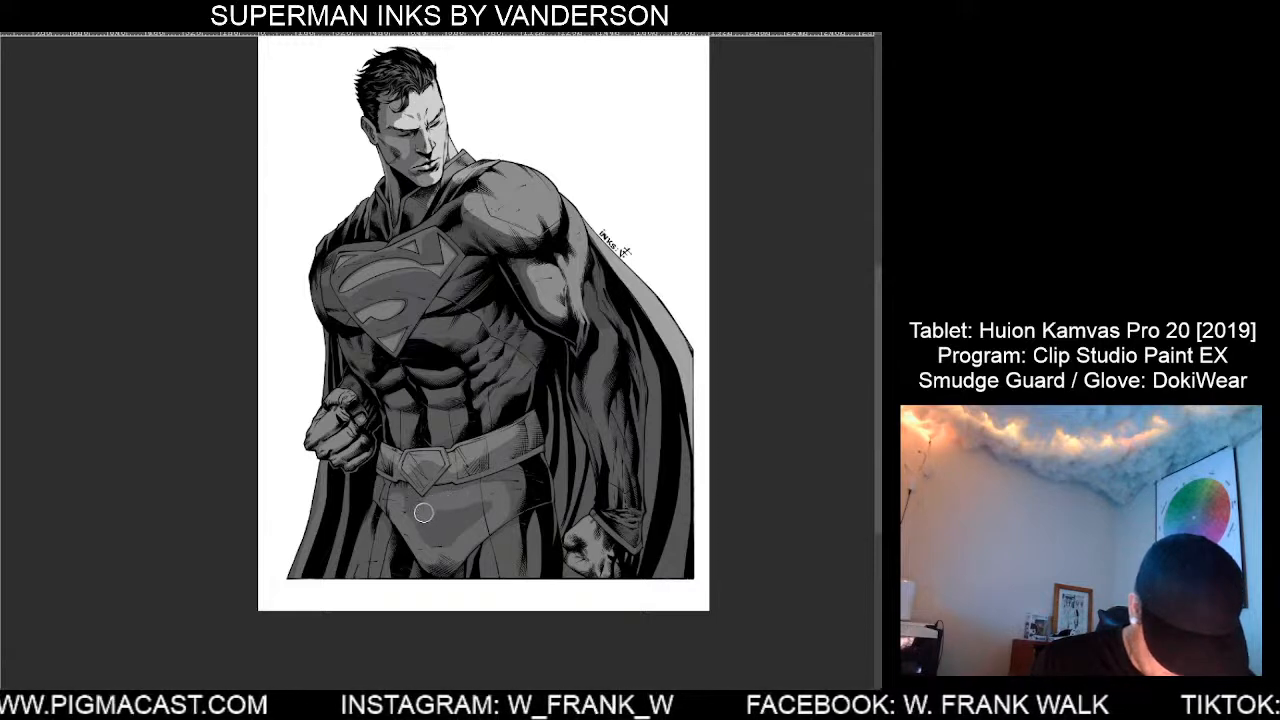
mouse_move(405, 503)
mouse_down()
mouse_move(436, 540)
mouse_move(474, 526)
mouse_move(475, 509)
mouse_move(440, 525)
mouse_move(461, 522)
mouse_up()
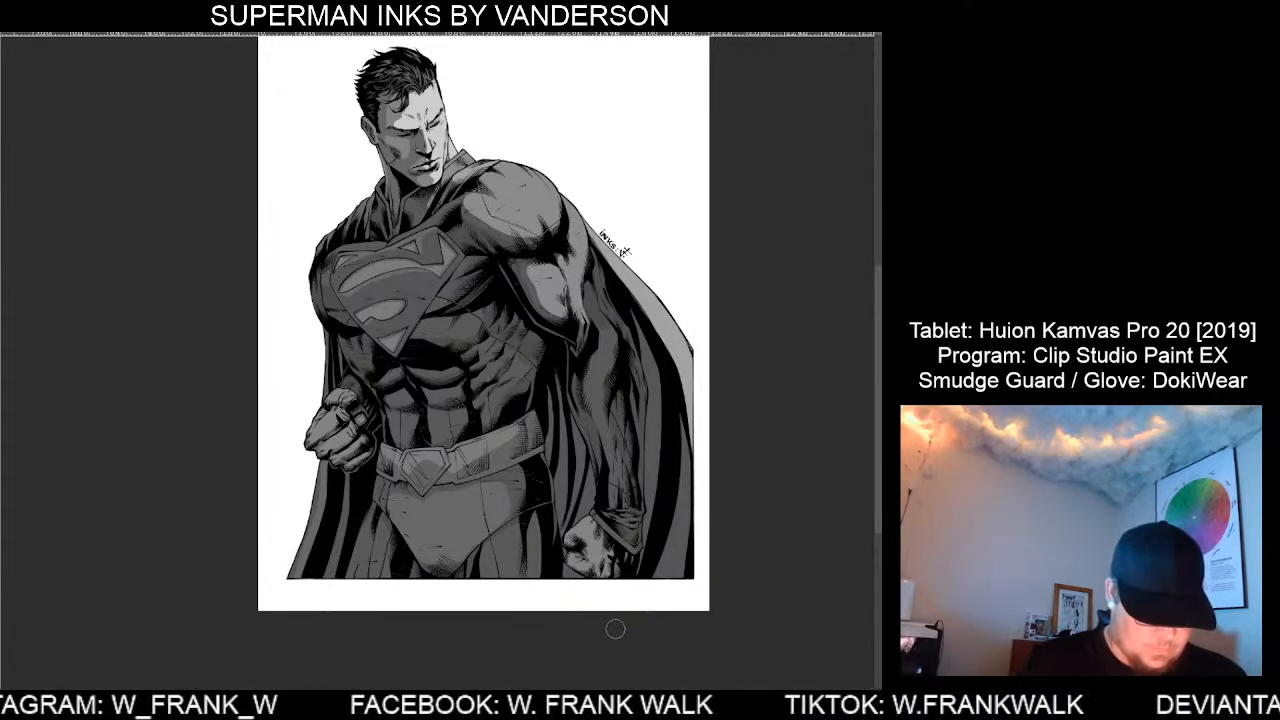
scroll(651, 640, down, 2)
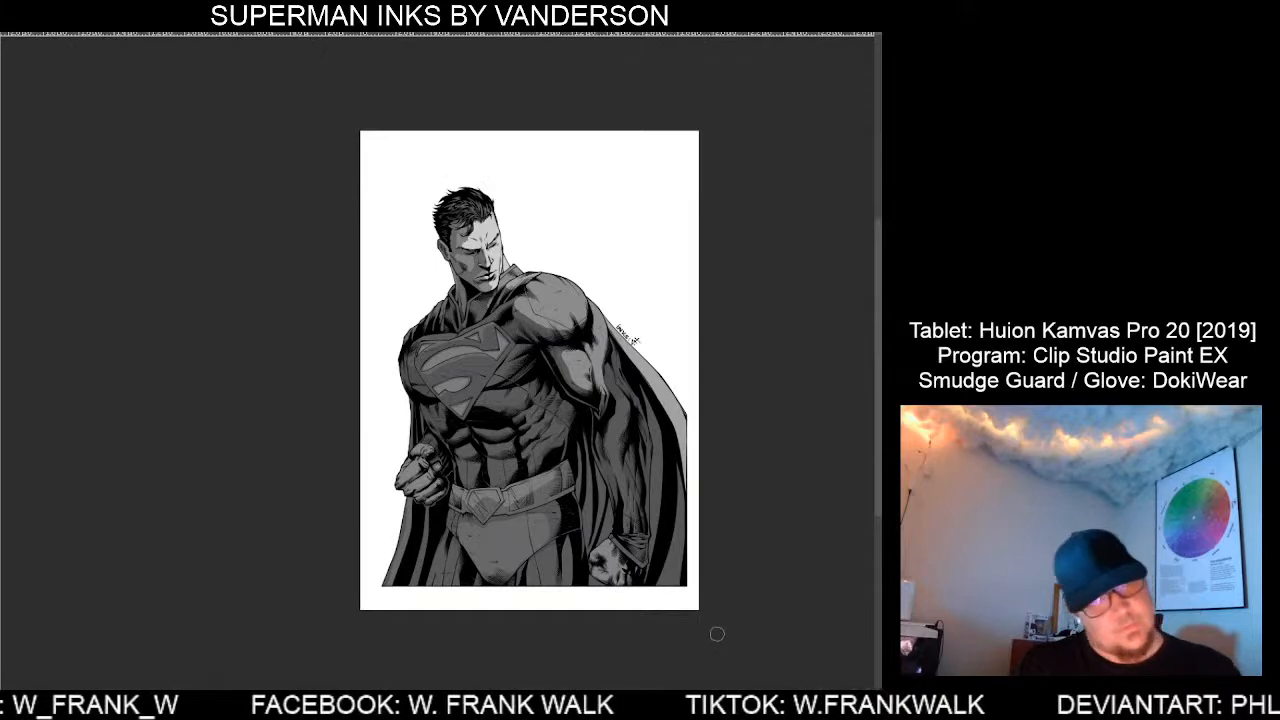
drag(769, 579, 726, 562)
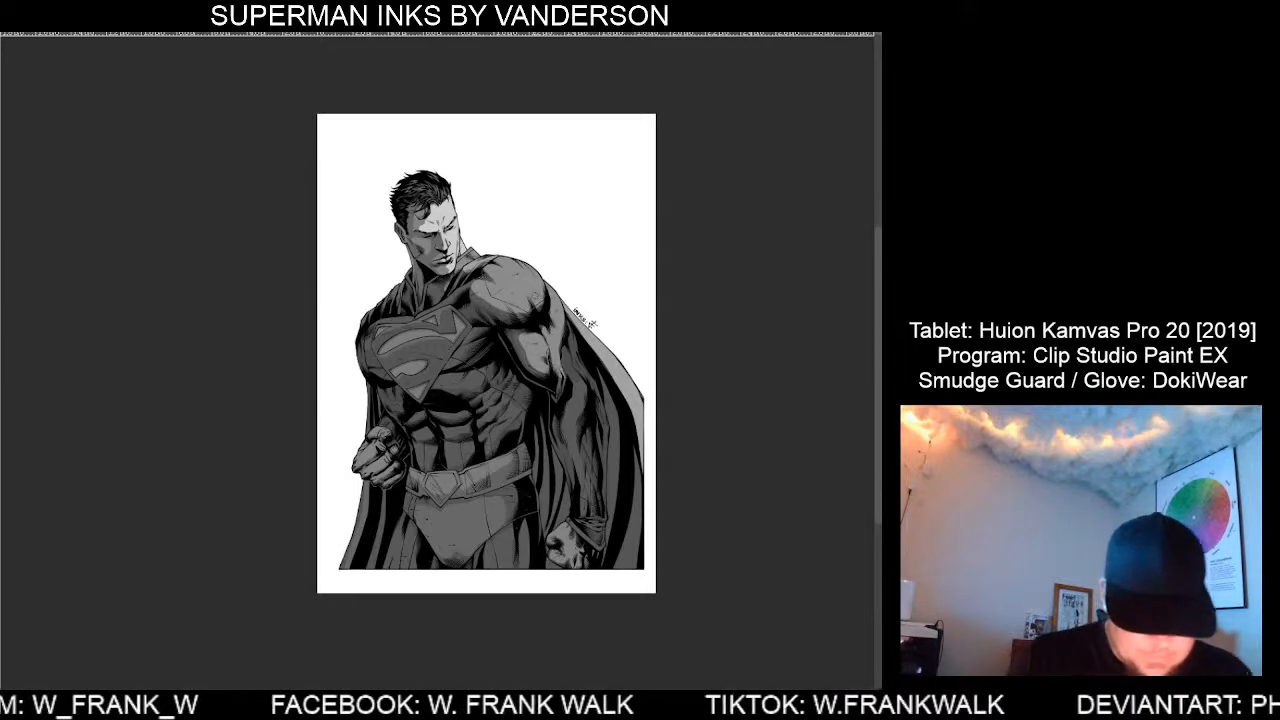
drag(519, 283, 519, 287)
key(ctrl+z)
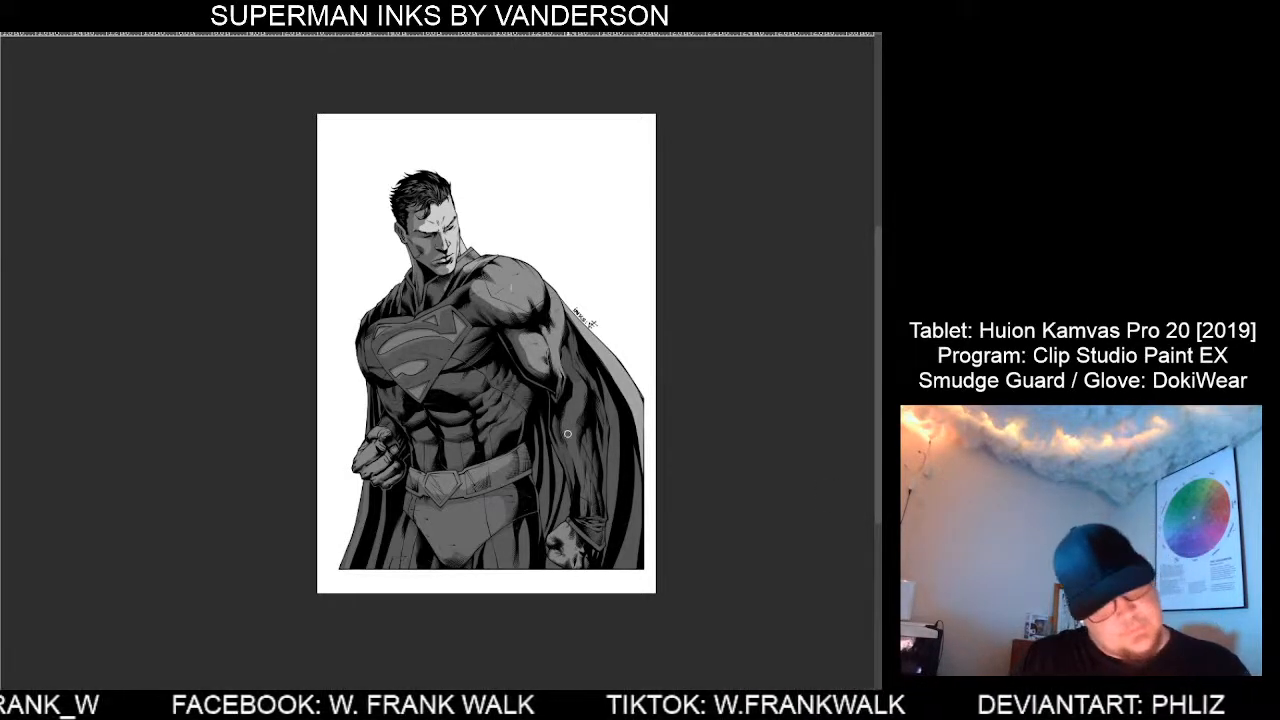
Check the flat gray tones without the line art and select the silhouette of the whole figure.
scroll(644, 393, up, 1)
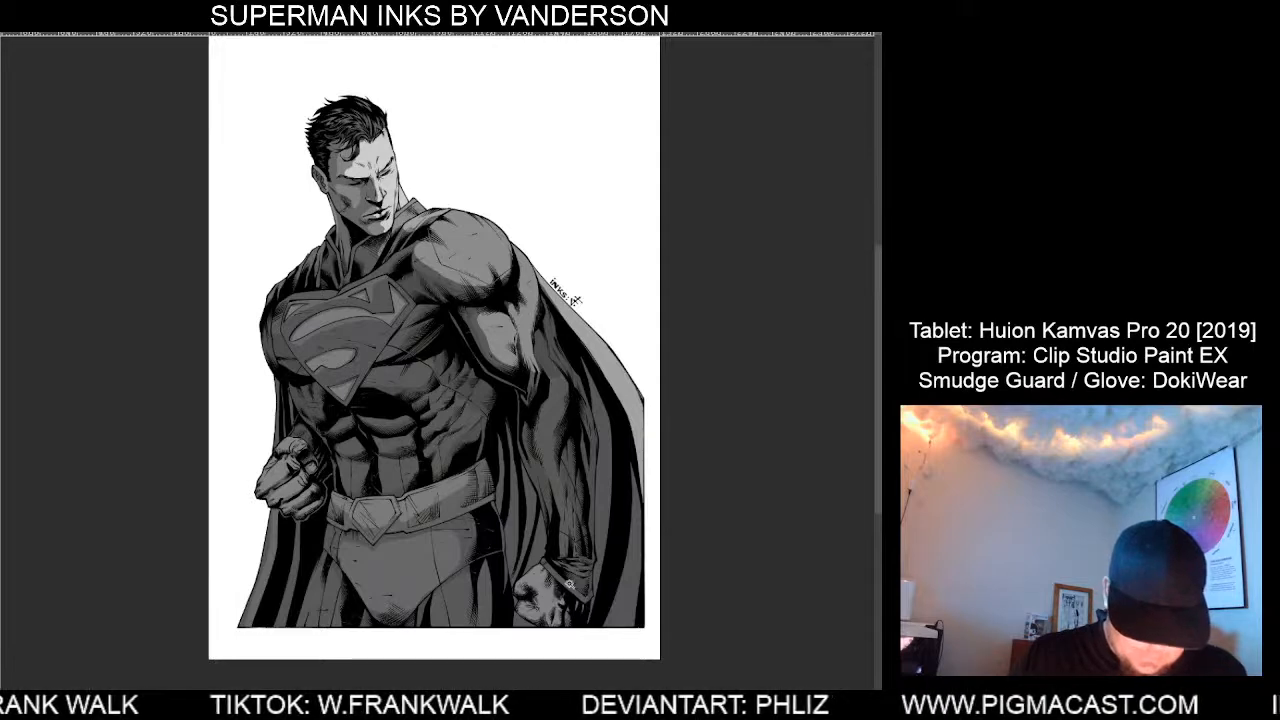
key(ctrl+comma)
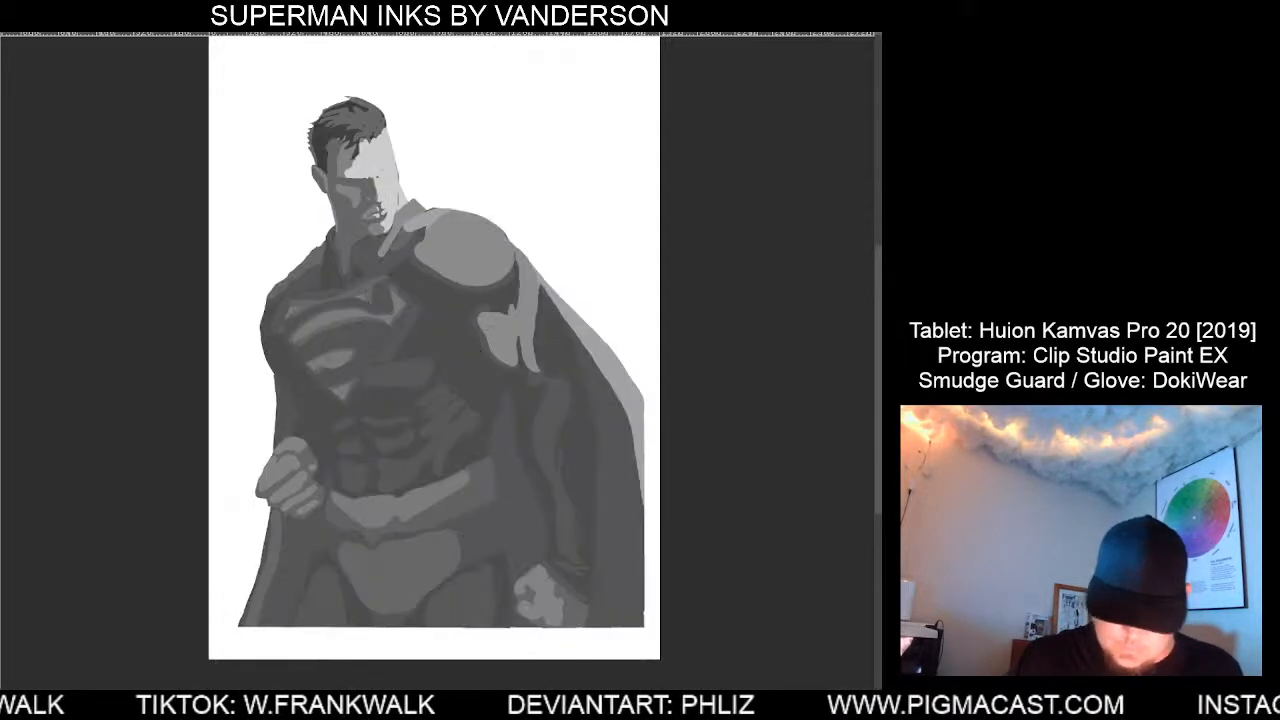
click(605, 583)
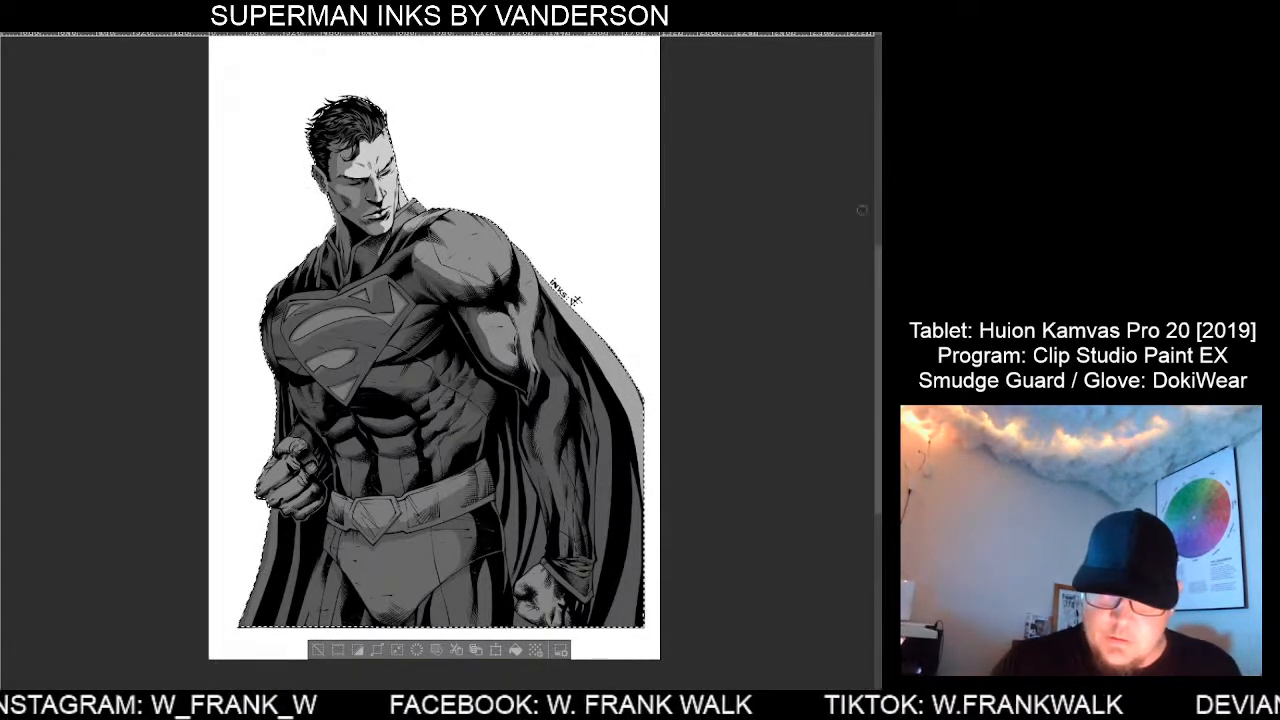
scroll(572, 298, up, 2)
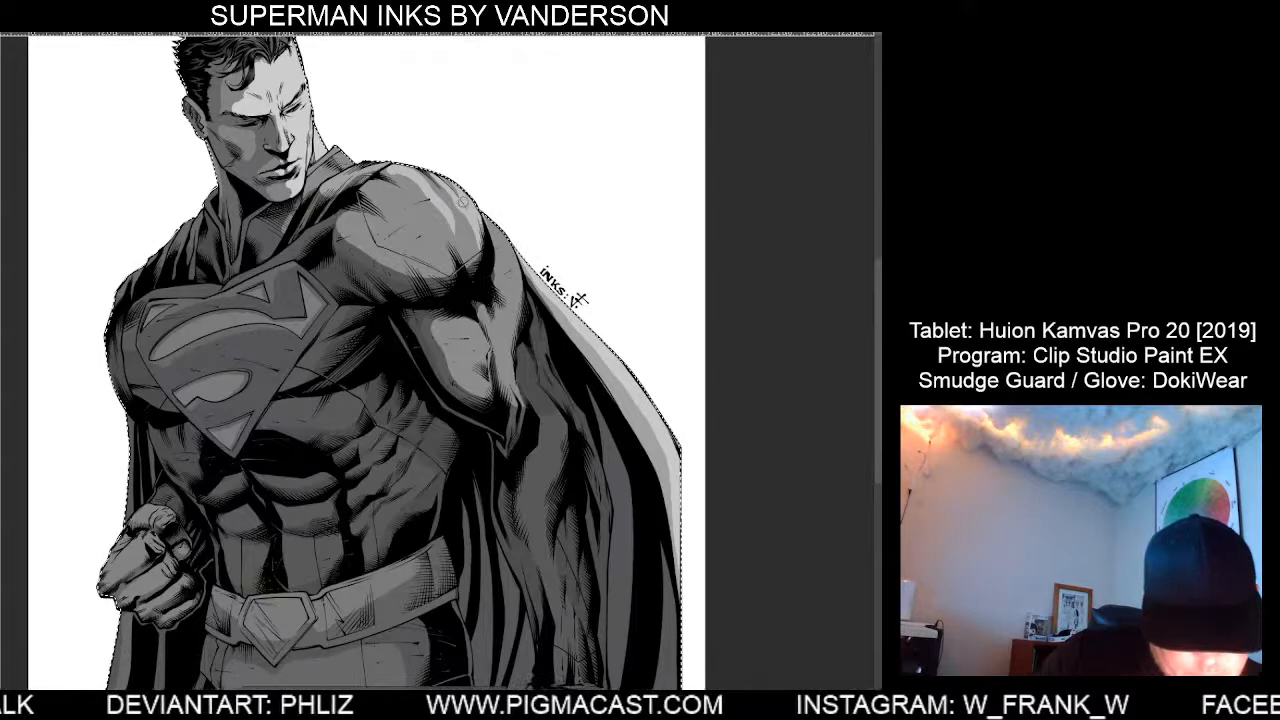
Paint a brighter gray highlight along the biceps of the figure's lowered arm, just below the shoulder muscle.
scroll(520, 522, down, 1)
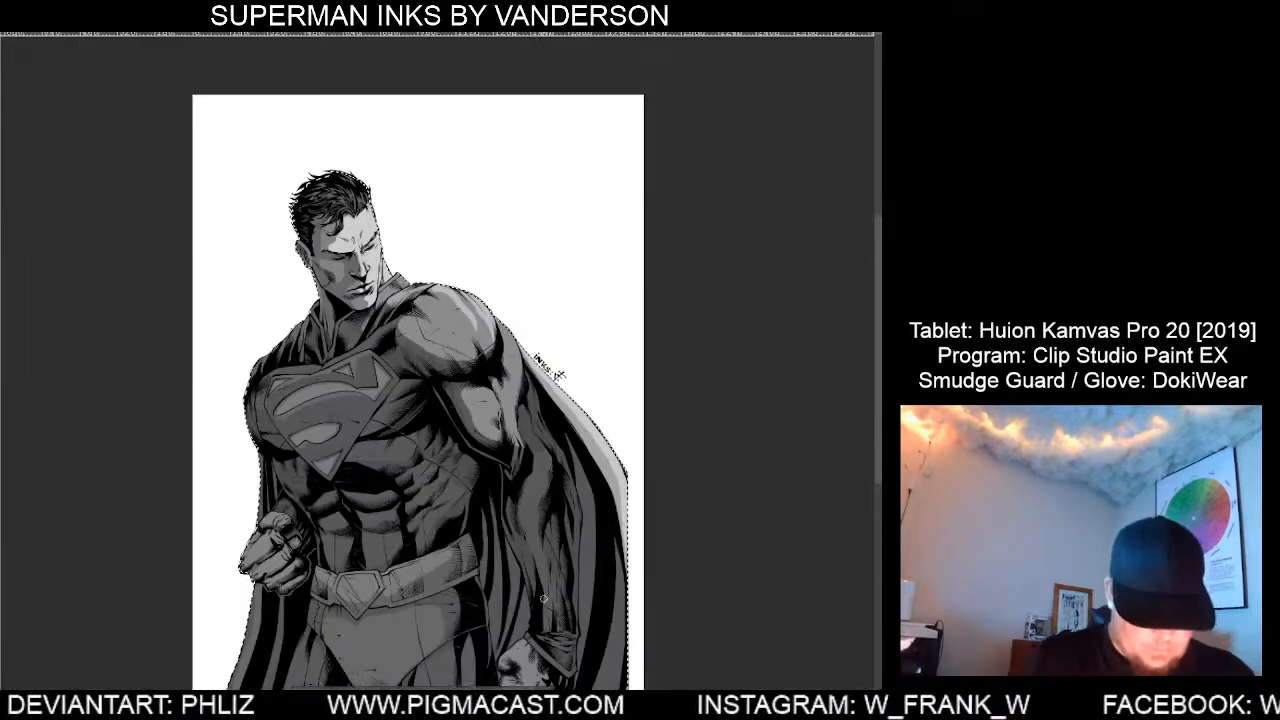
drag(664, 464, 689, 419)
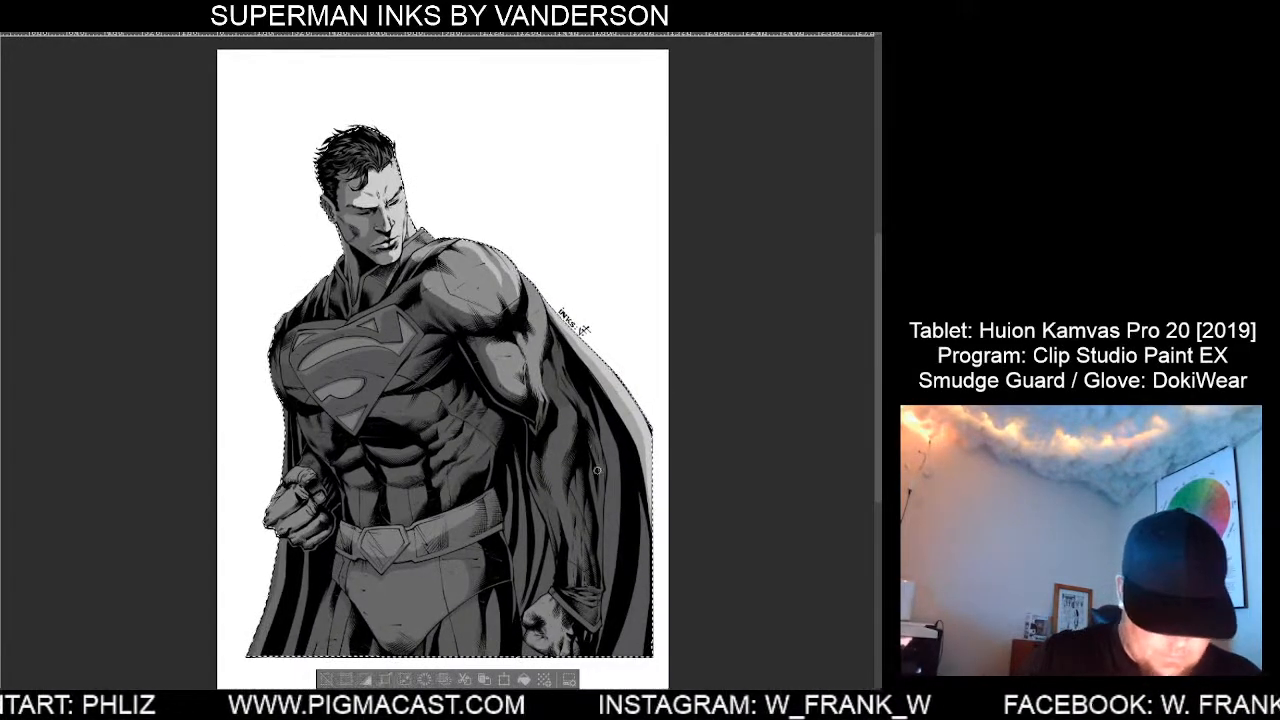
scroll(562, 308, up, 1)
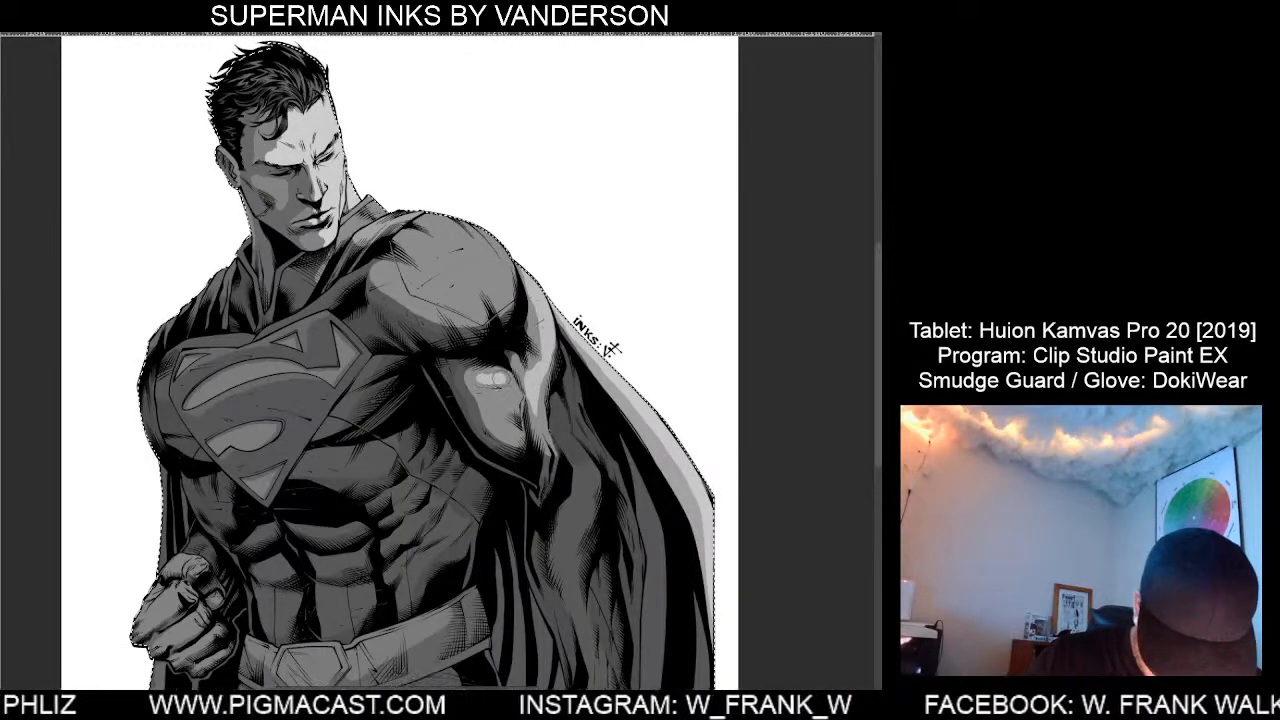
mouse_move(510, 392)
mouse_down()
mouse_move(549, 419)
mouse_move(505, 424)
mouse_move(500, 410)
mouse_move(507, 428)
mouse_move(497, 383)
mouse_up()
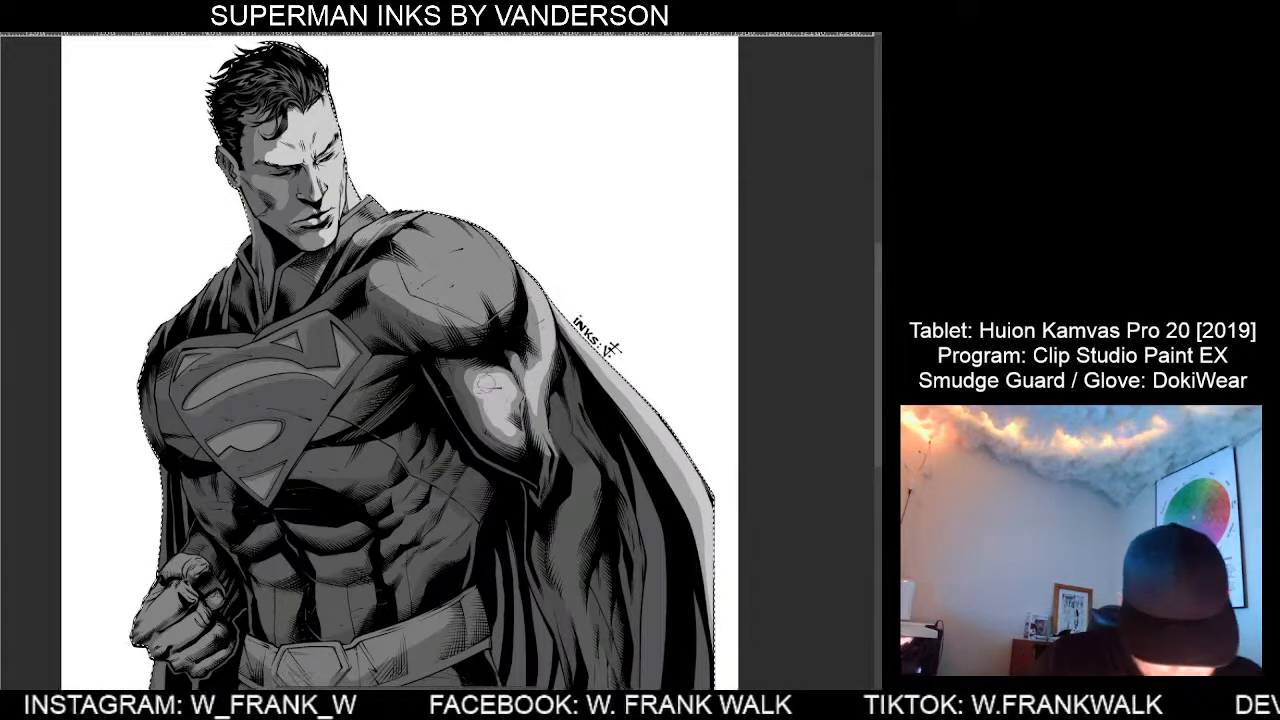
mouse_move(506, 368)
mouse_down()
mouse_move(473, 410)
mouse_move(478, 377)
mouse_up()
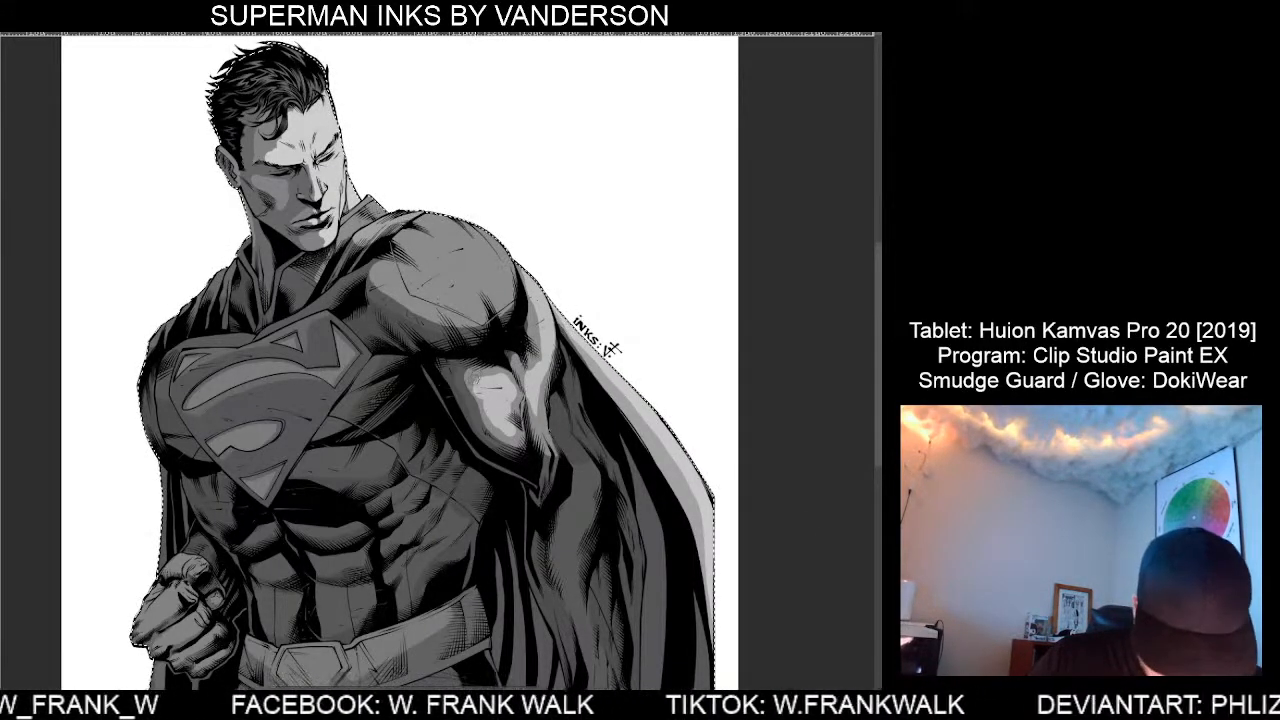
mouse_move(490, 421)
mouse_down()
mouse_move(511, 424)
mouse_move(515, 401)
mouse_up()
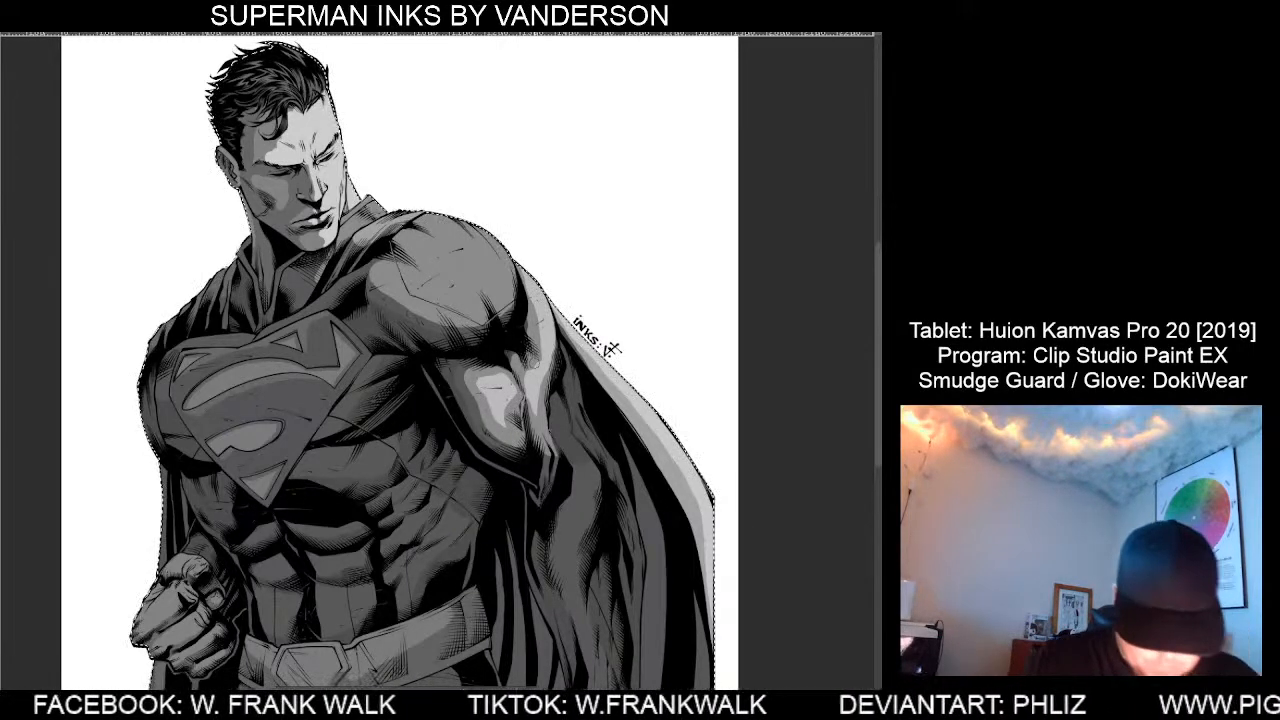
scroll(746, 588, down, 1)
drag(788, 629, 696, 478)
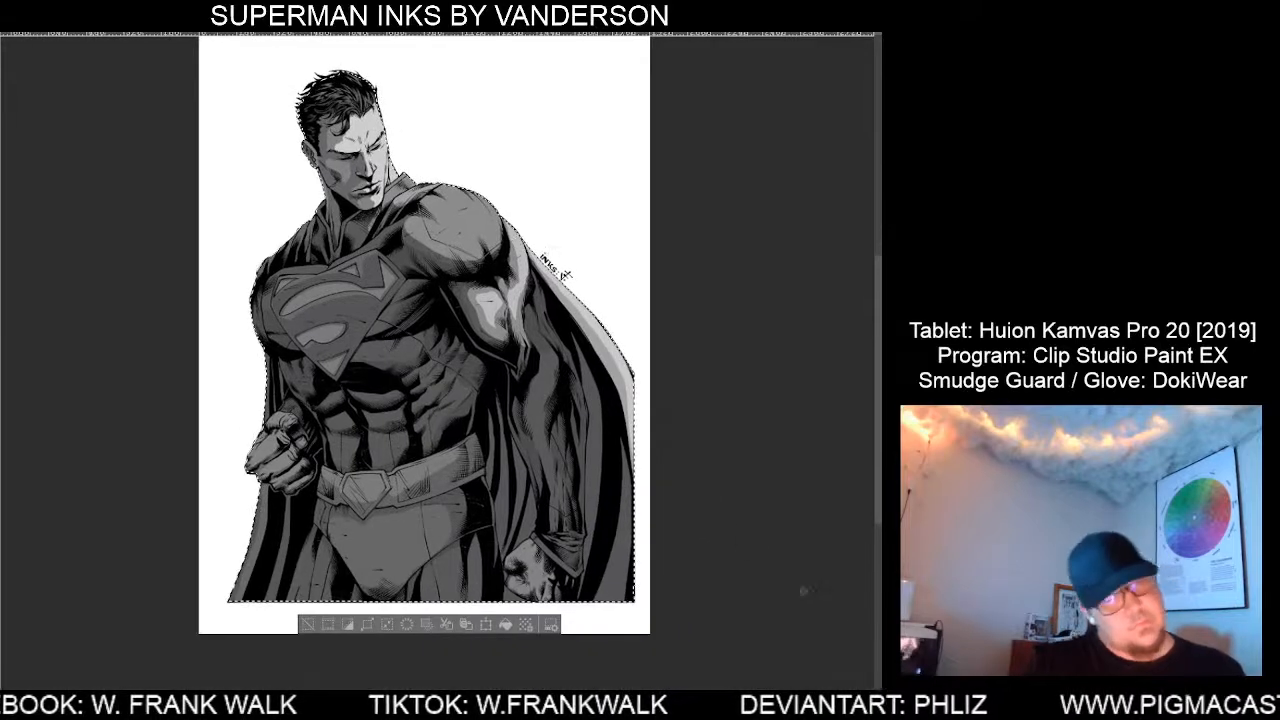
Paint lighter gray tones over the rounded shoulder muscle of the lowered arm.
scroll(850, 625, down, 1)
scroll(667, 467, up, 1)
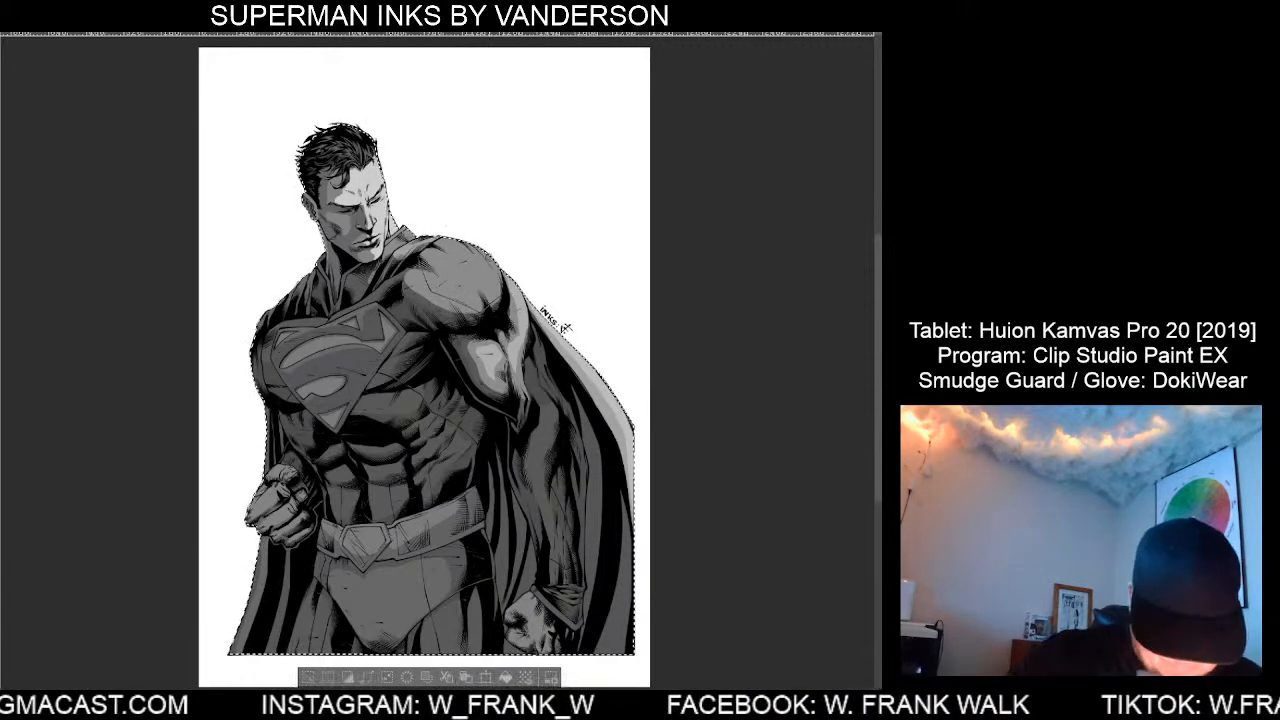
scroll(495, 261, up, 2)
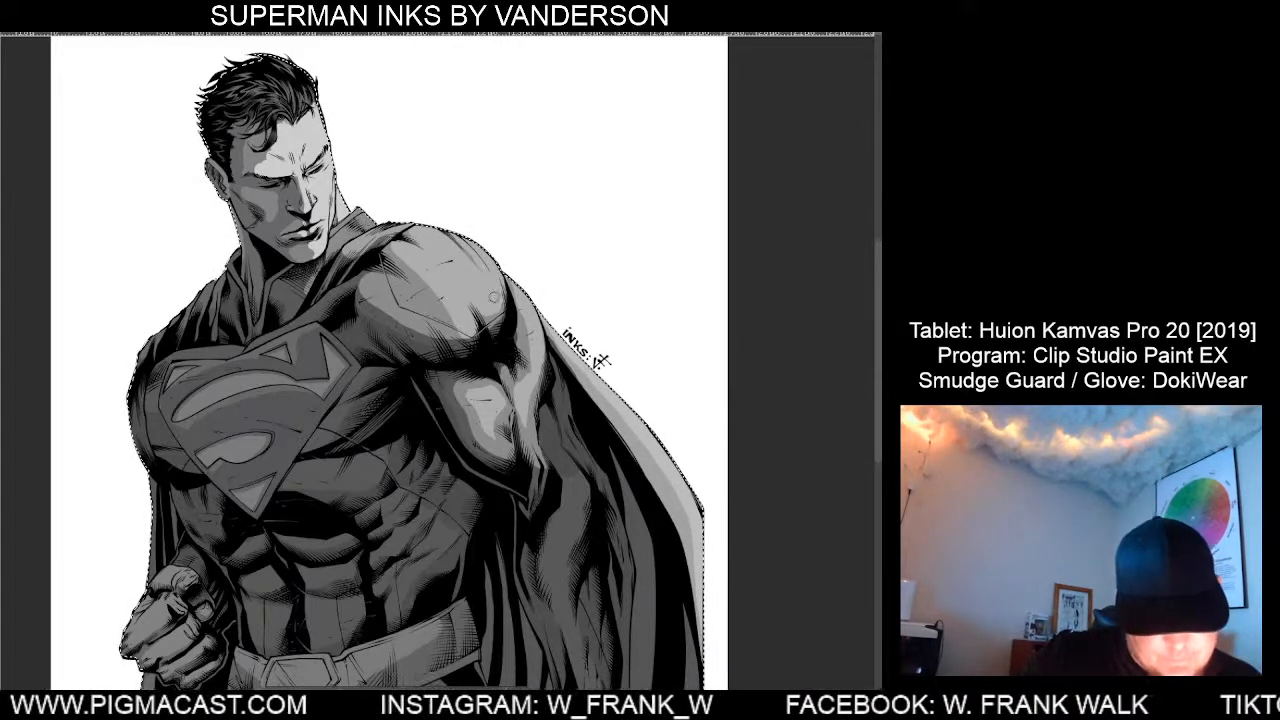
scroll(551, 652, down, 2)
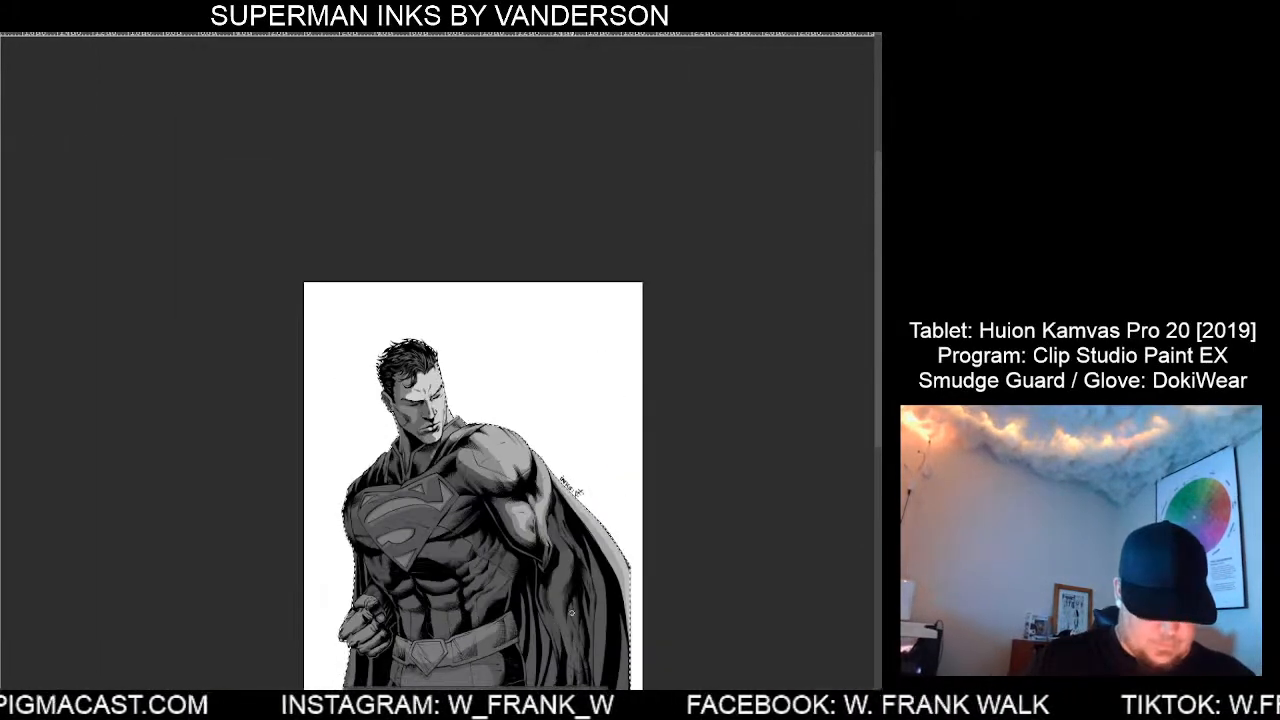
drag(654, 545, 657, 462)
scroll(594, 398, up, 2)
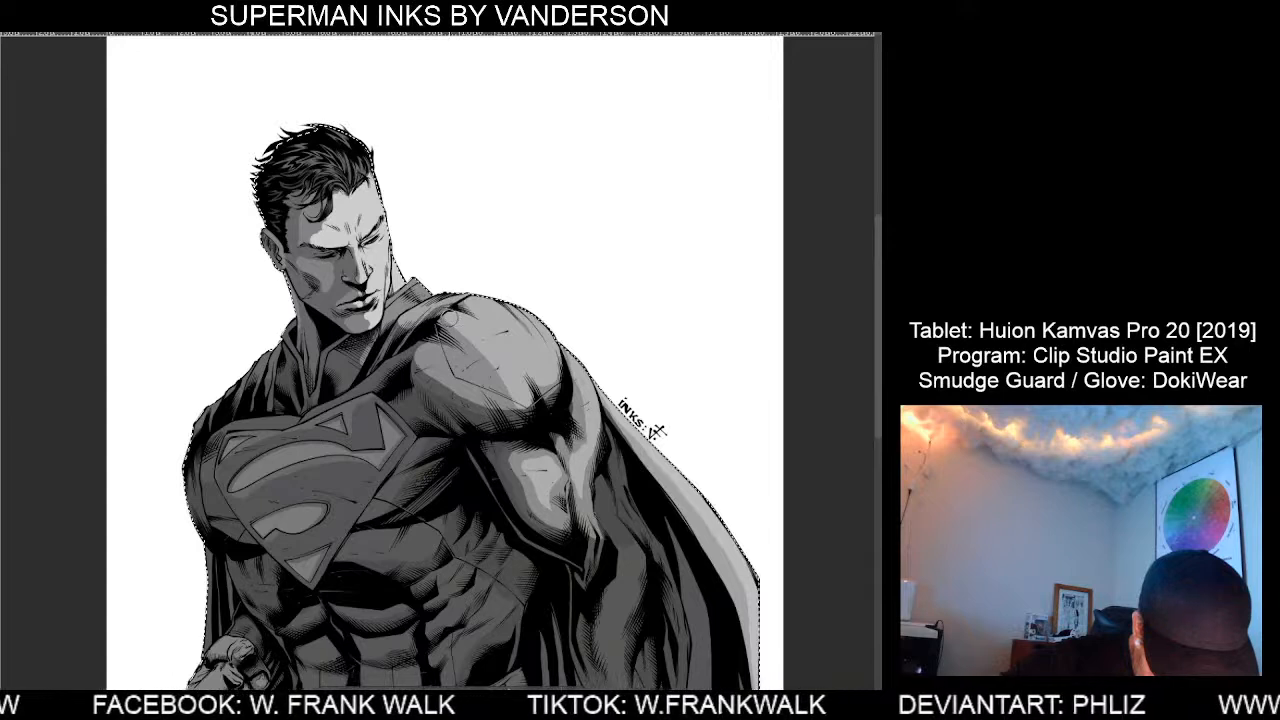
mouse_move(481, 356)
mouse_down()
mouse_move(445, 357)
mouse_move(464, 379)
mouse_move(504, 399)
mouse_move(469, 370)
mouse_move(504, 384)
mouse_move(485, 362)
mouse_move(516, 397)
mouse_move(475, 393)
mouse_up()
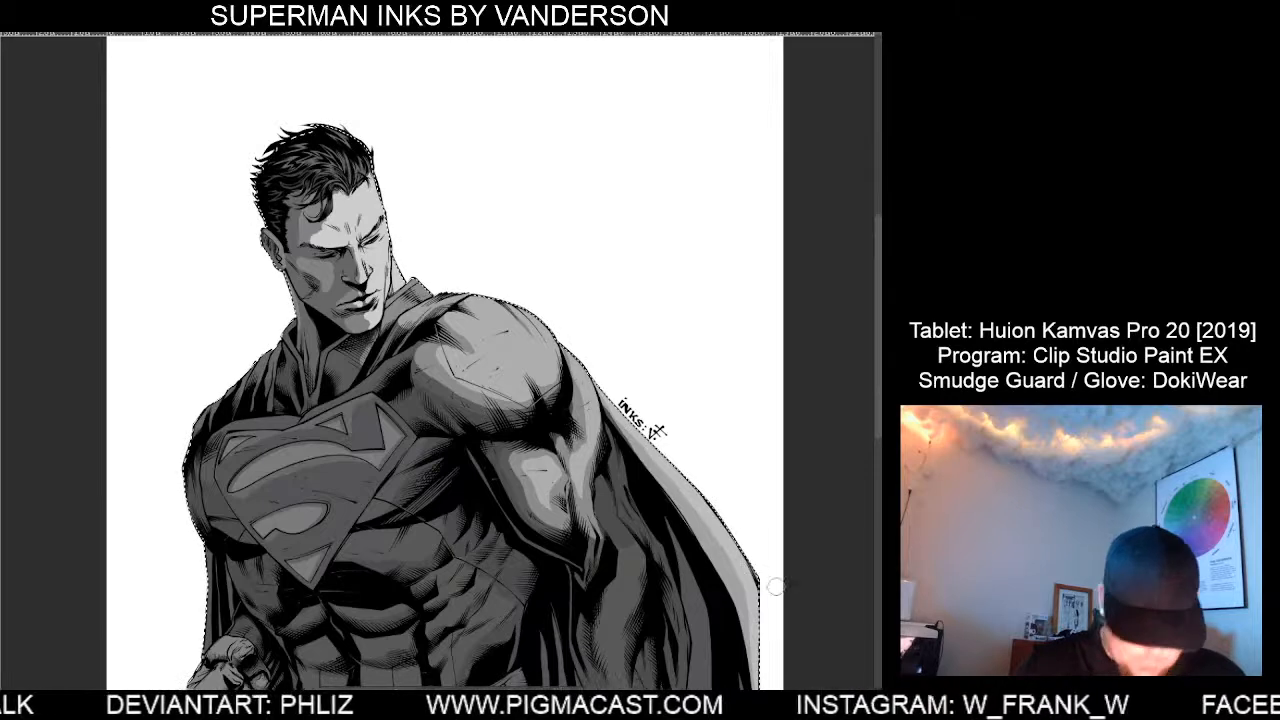
Examine the balance of gray tones across the whole figure and close up on the head, shoulder and chest.
scroll(720, 592, down, 1)
drag(777, 599, 677, 409)
scroll(690, 500, down, 3)
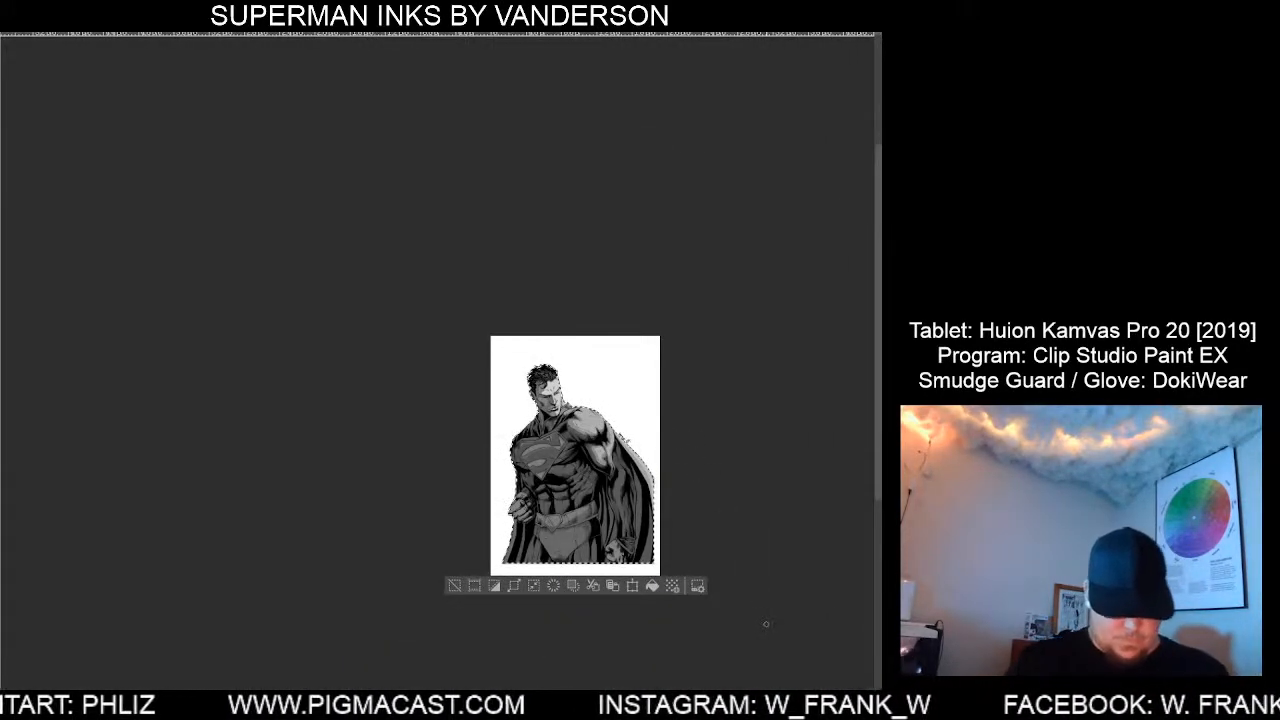
key(ctrl+0)
drag(683, 395, 688, 456)
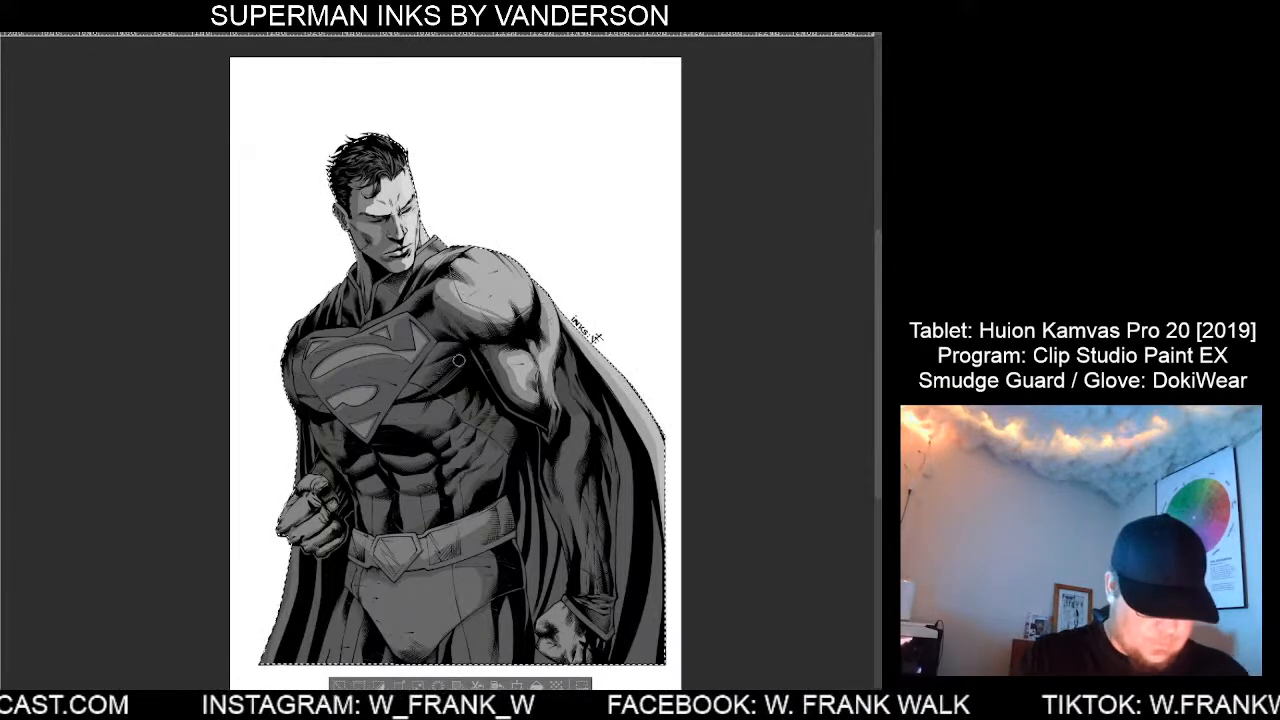
scroll(420, 185, up, 3)
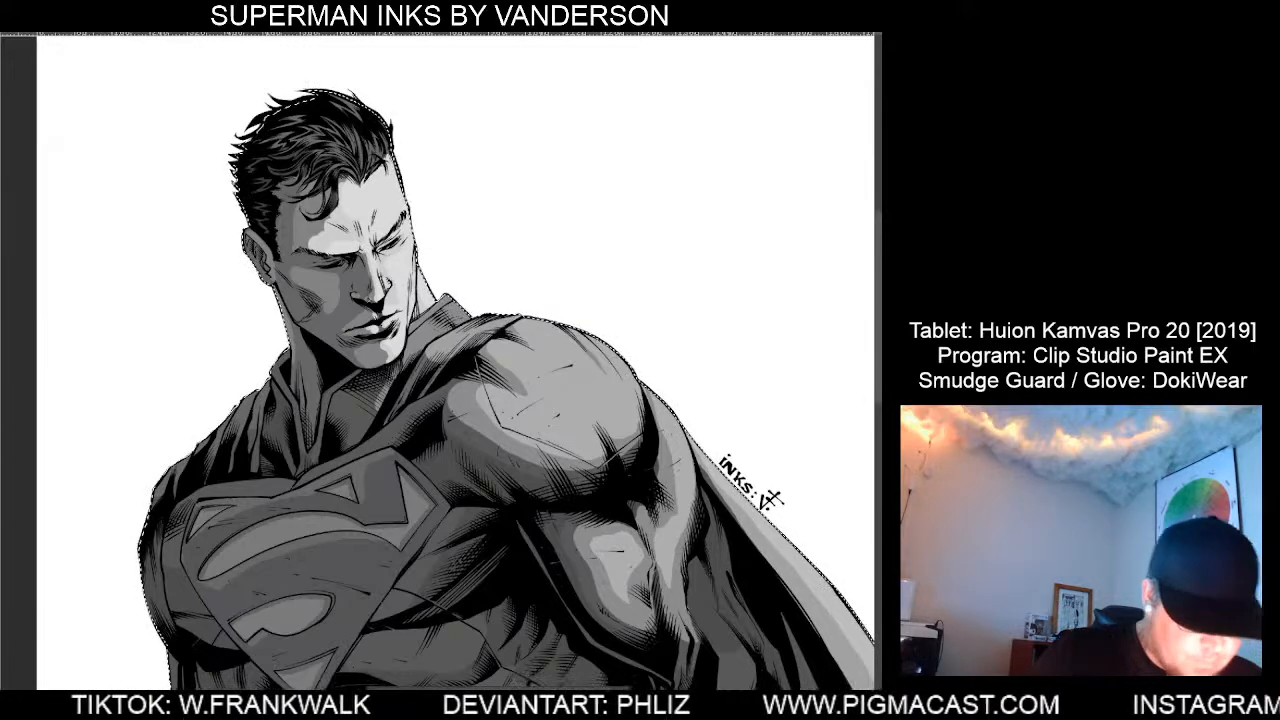
scroll(436, 550, down, 1)
scroll(575, 633, down, 1)
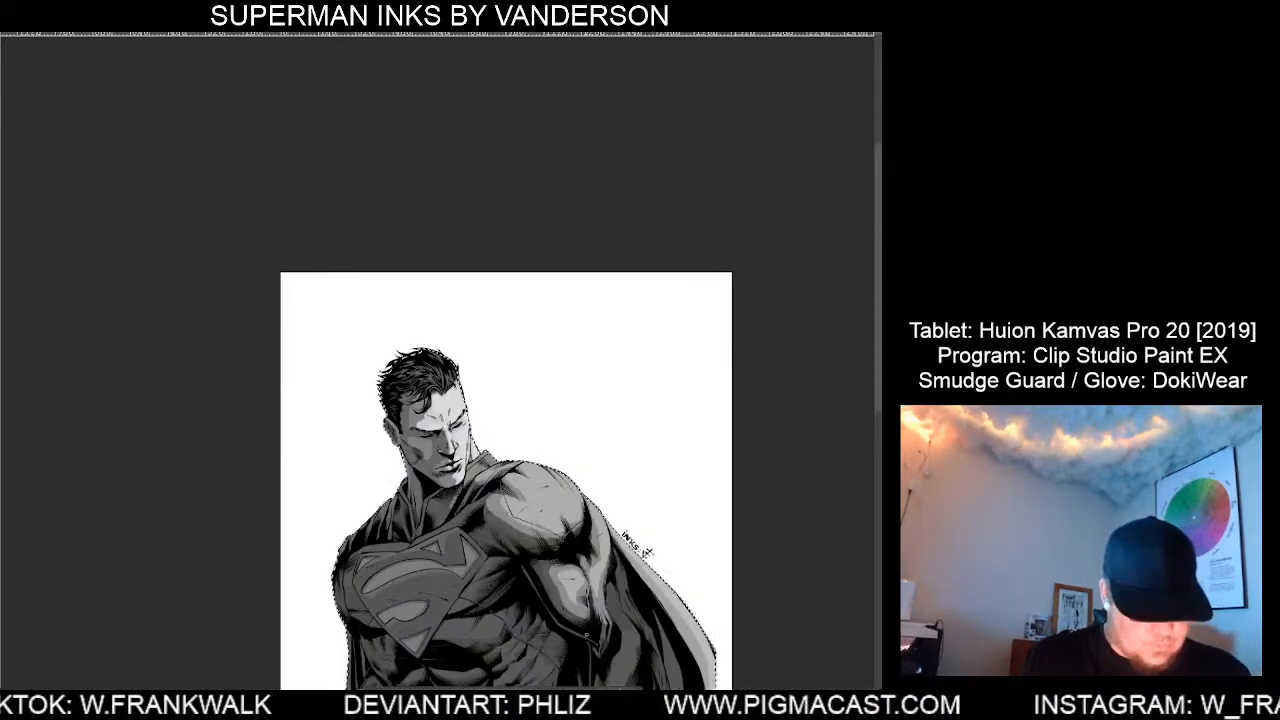
drag(586, 635, 512, 462)
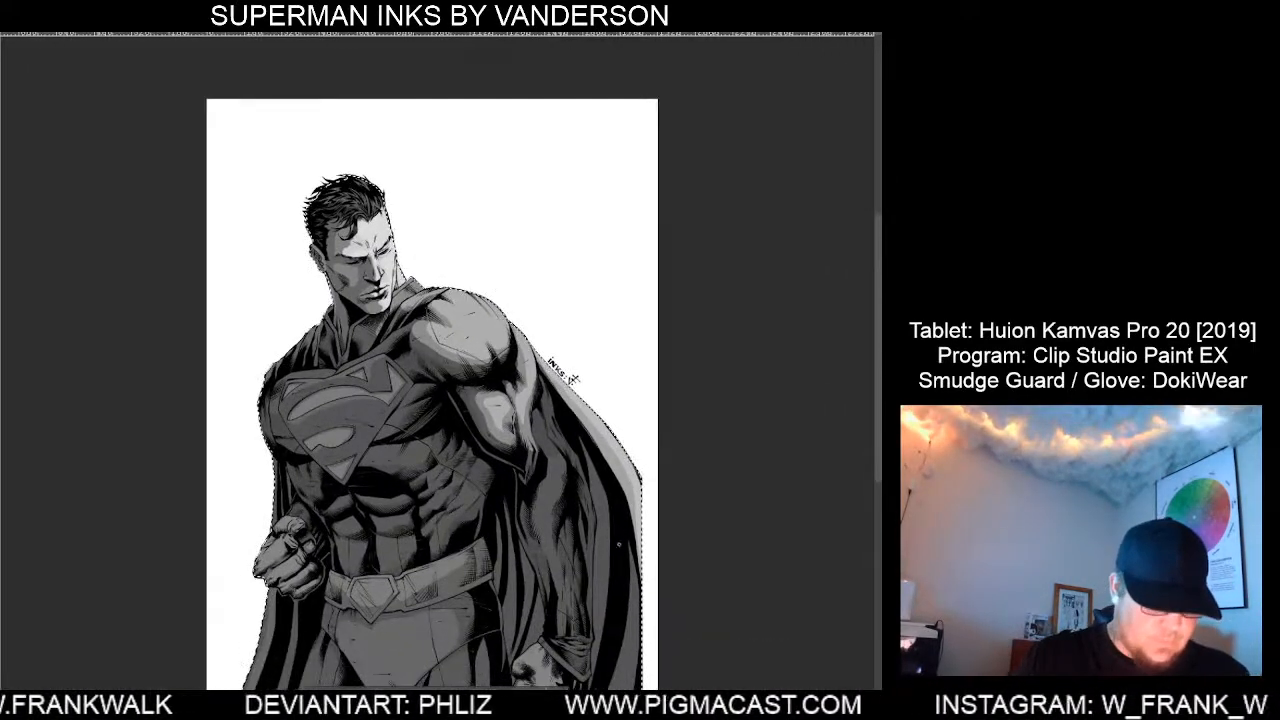
drag(635, 520, 641, 434)
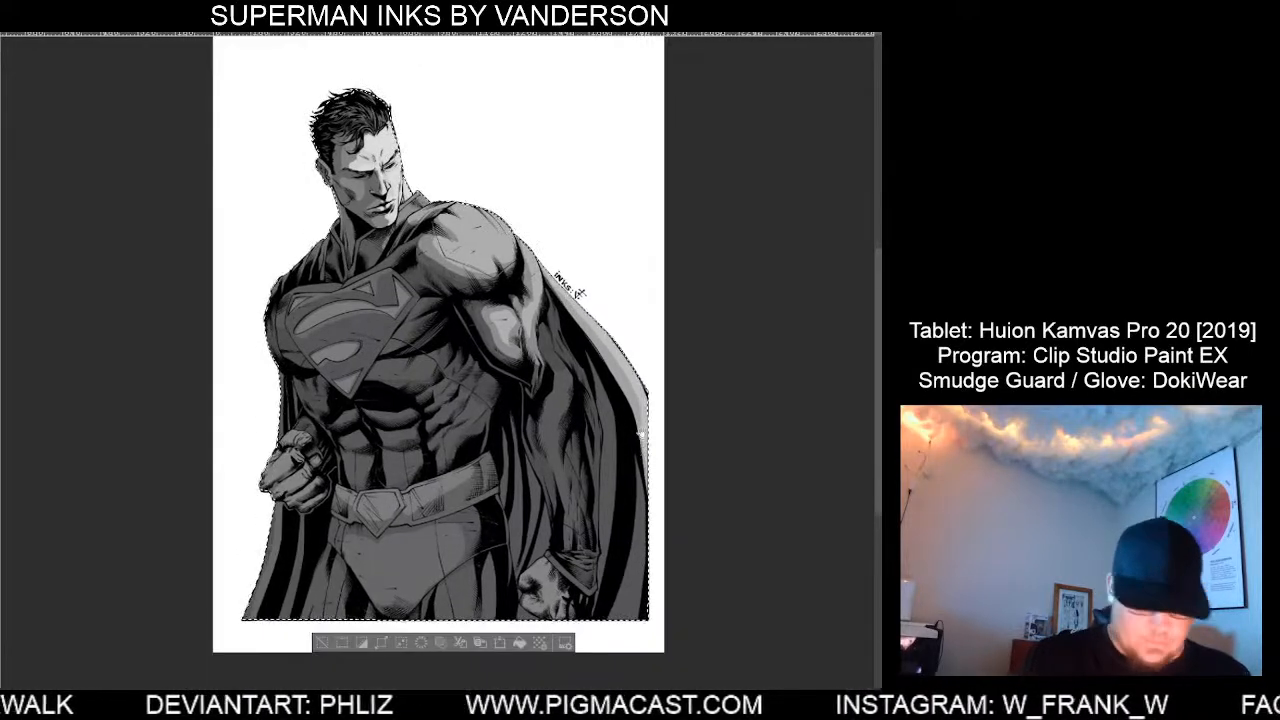
Paint a lighter gray tone on the cape fold that runs over the shoulder beside the collar.
scroll(398, 226, up, 1)
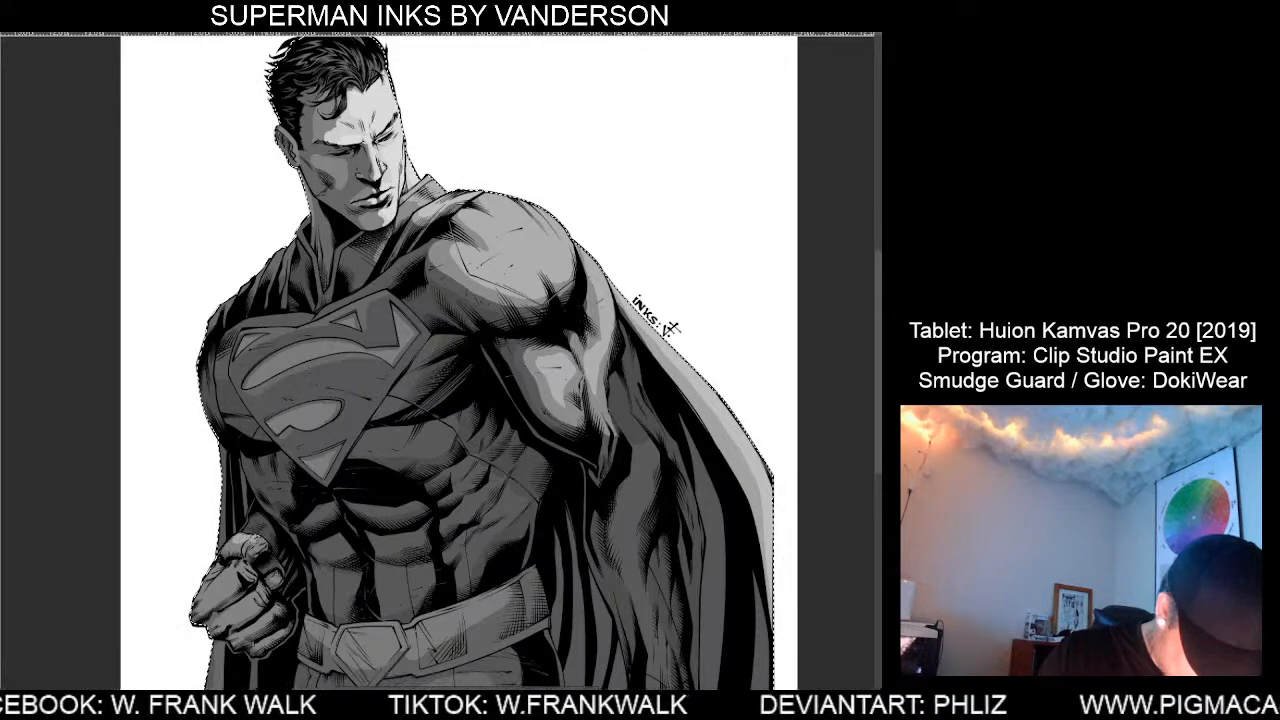
key(ctrl+minus)
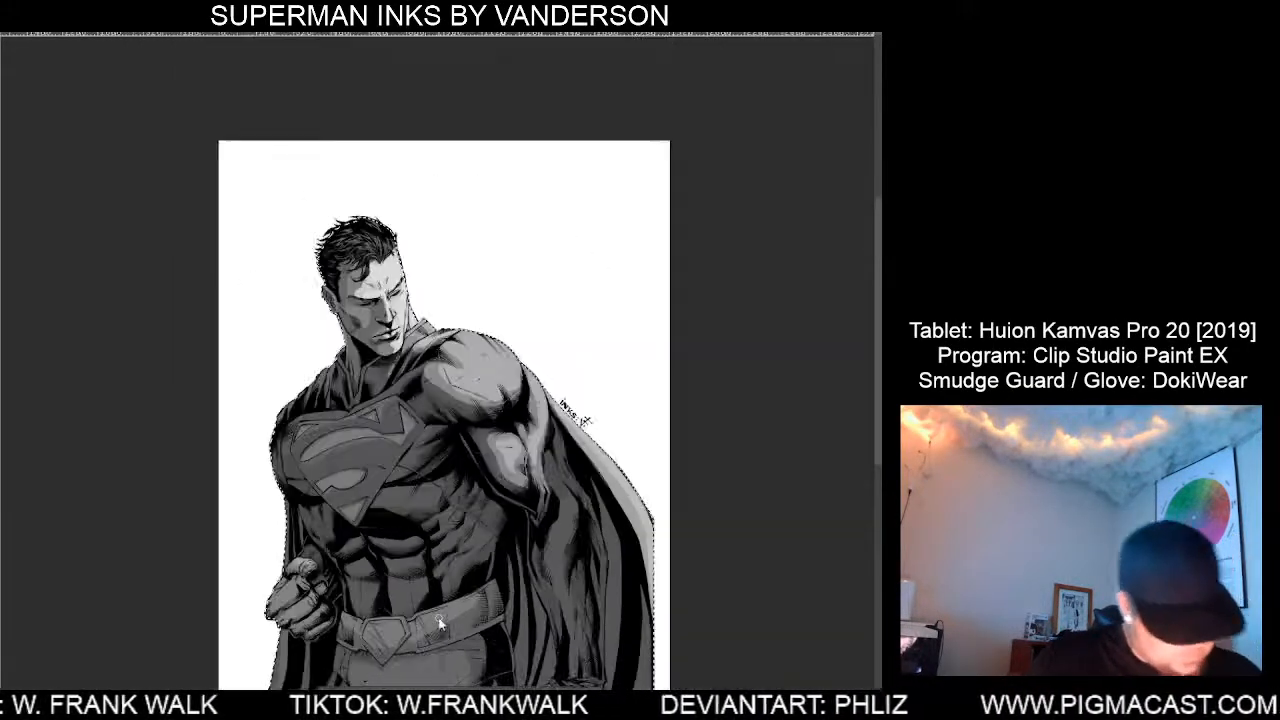
key(ctrl+minus)
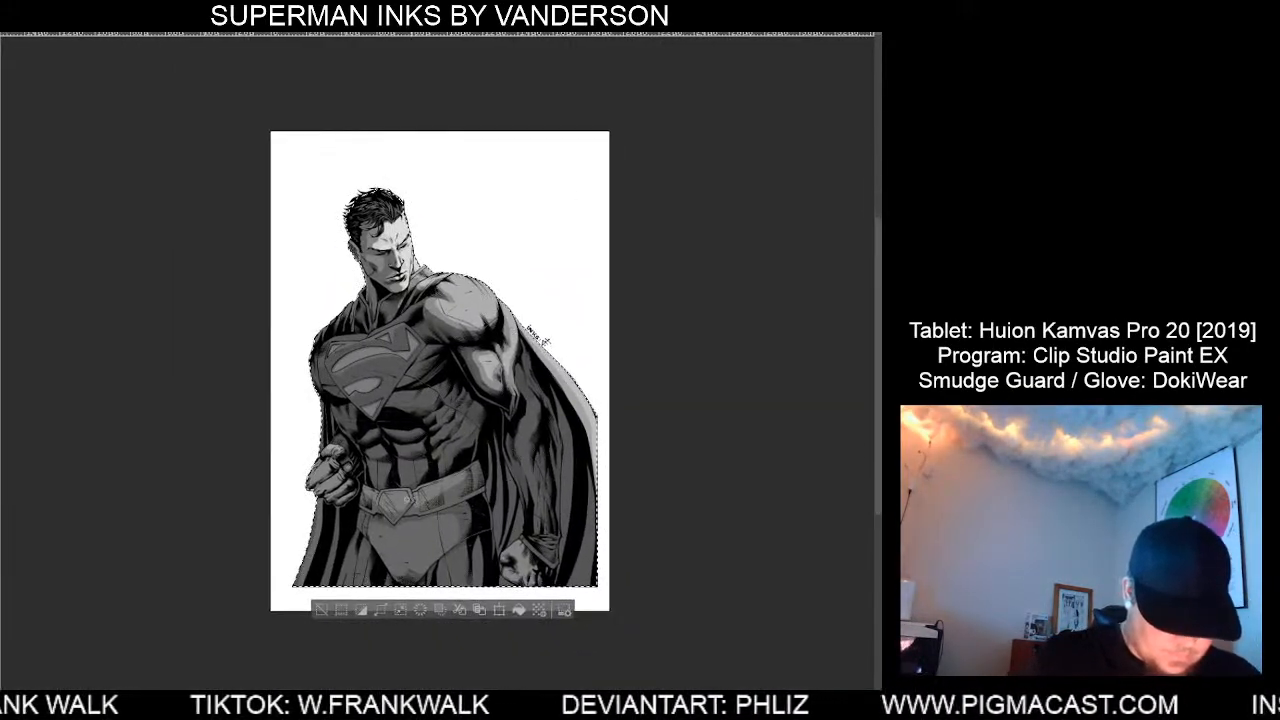
key(ctrl+plus)
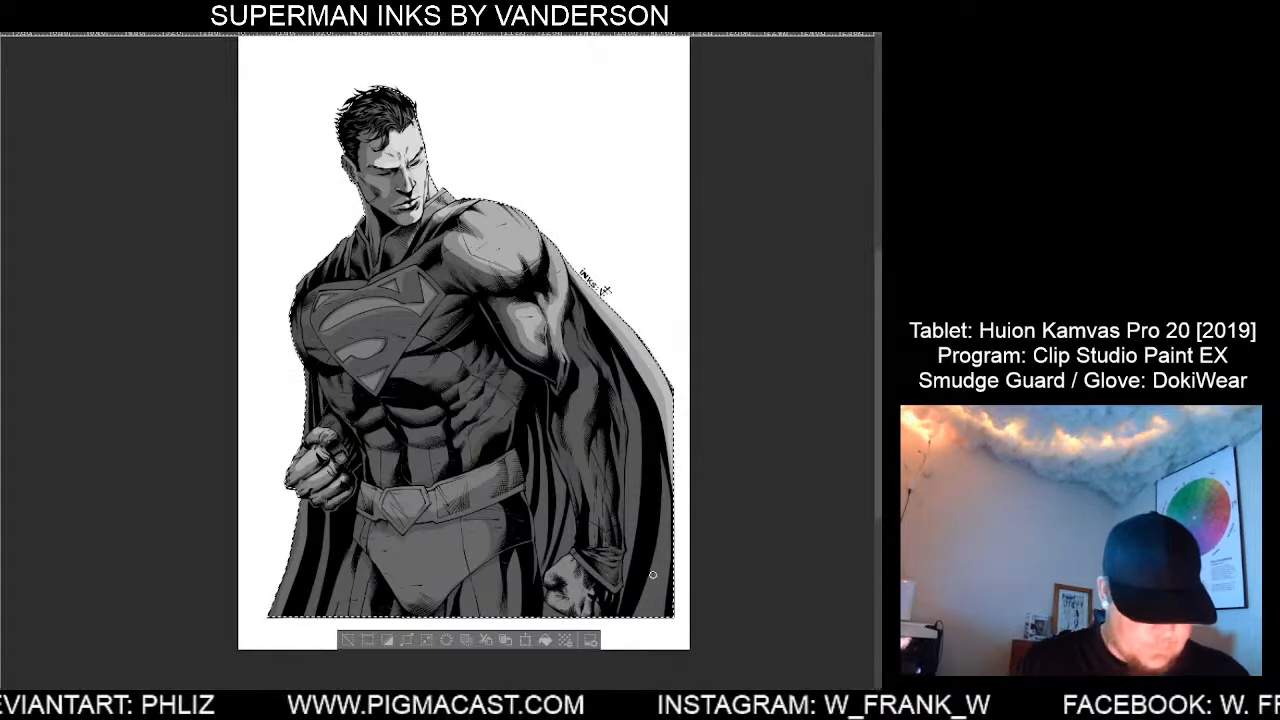
scroll(704, 526, down, 1)
drag(549, 232, 554, 268)
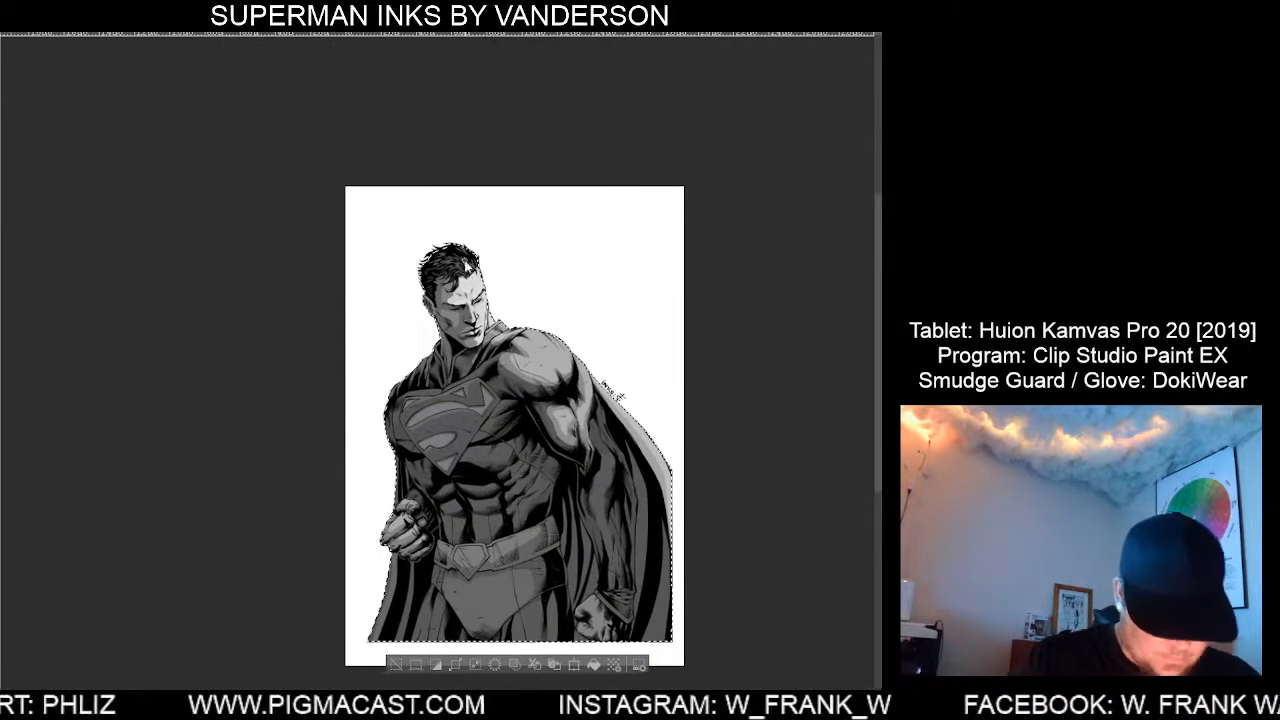
Paint light diagonal reflection streaks across the shield-shaped belt buckle.
scroll(468, 265, up, 2)
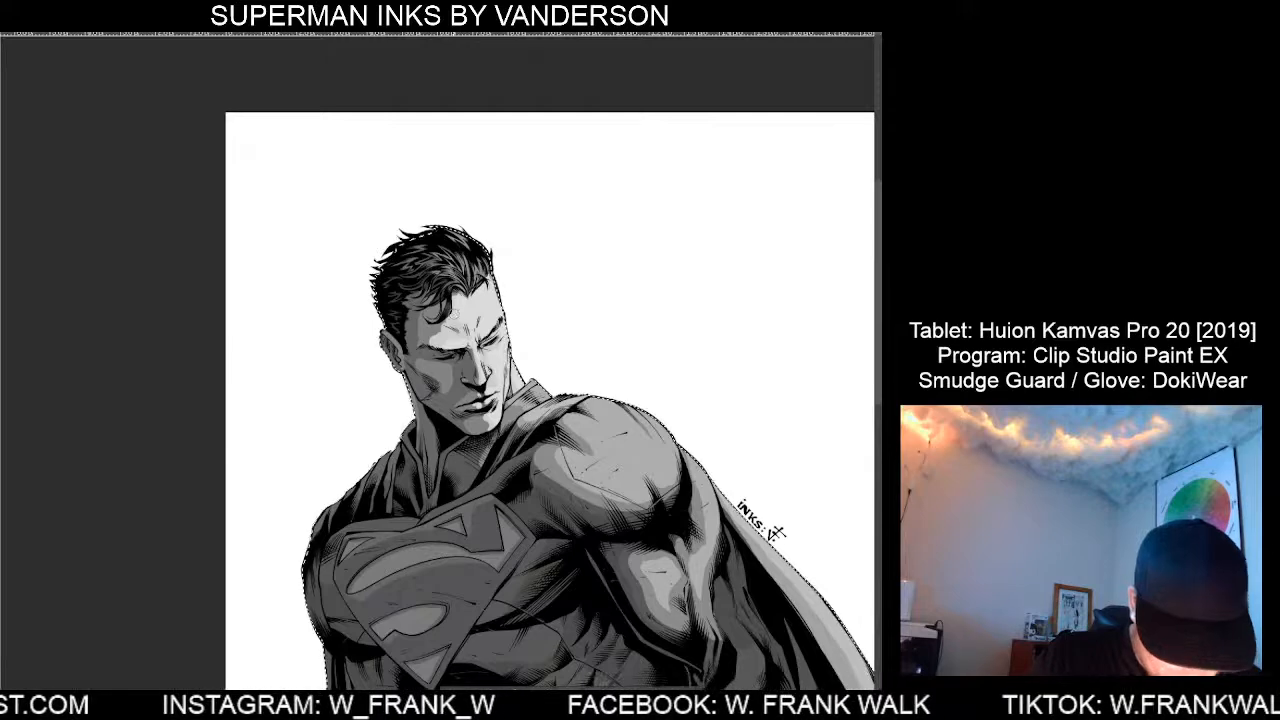
scroll(640, 575, down, 1)
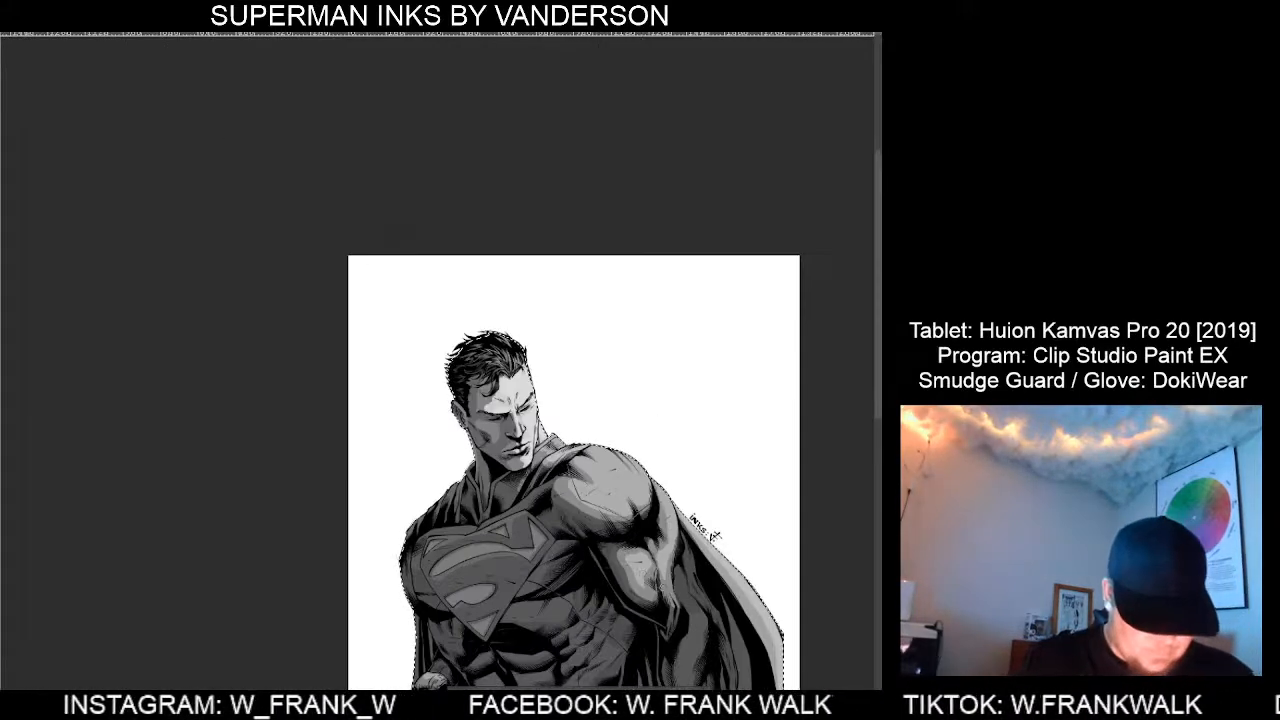
drag(677, 557, 585, 354)
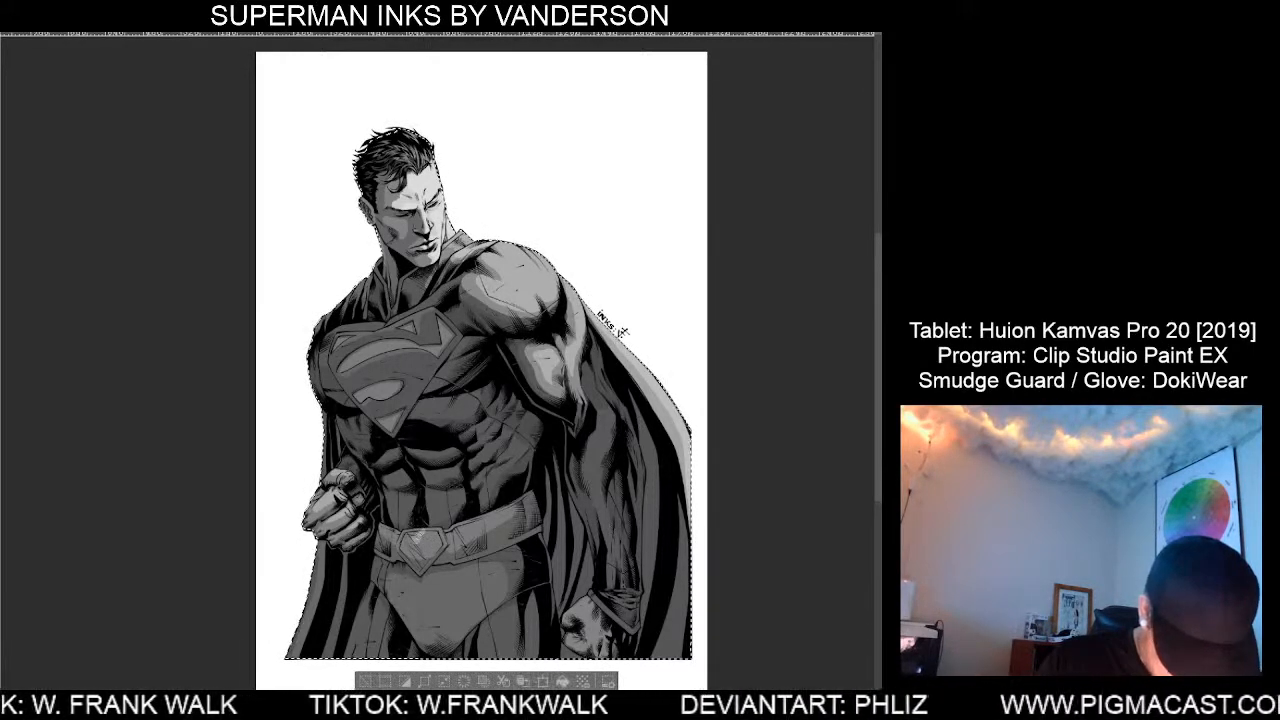
drag(419, 535, 404, 560)
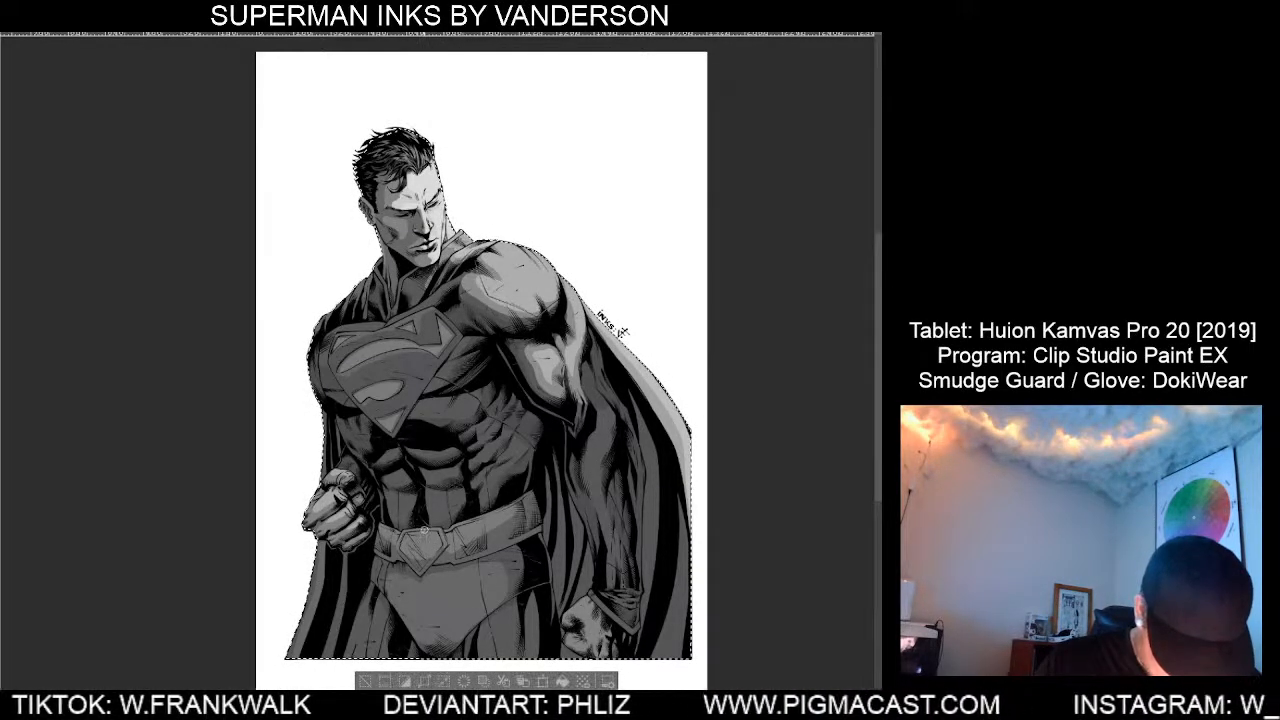
mouse_move(421, 534)
mouse_down()
mouse_move(406, 552)
mouse_move(414, 566)
mouse_up()
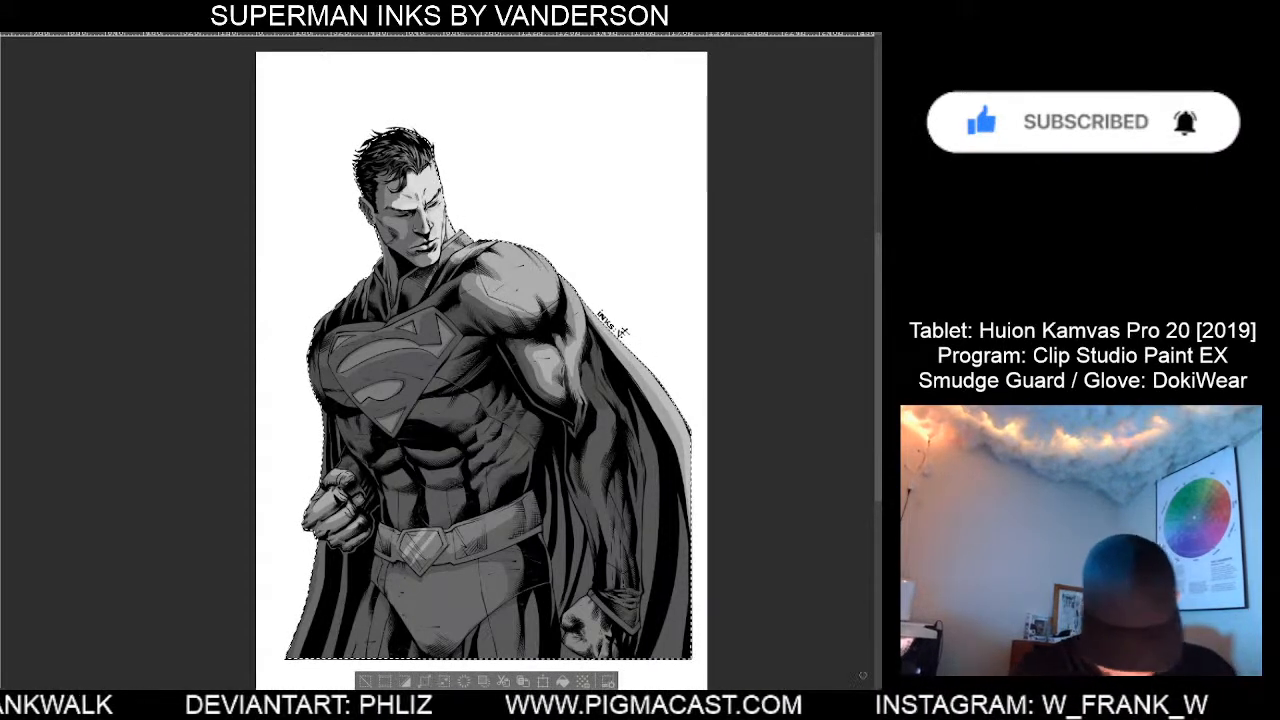
scroll(426, 549, up, 2)
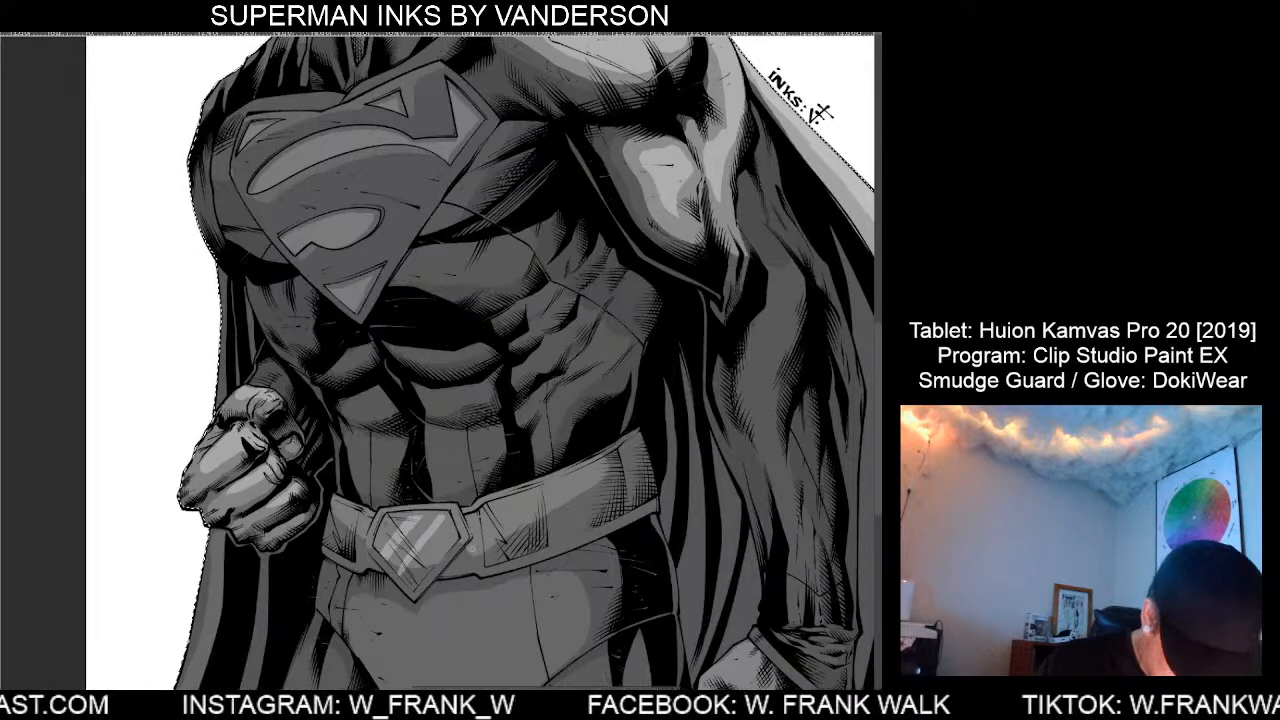
key(ctrl+0)
key(ctrl+minus)
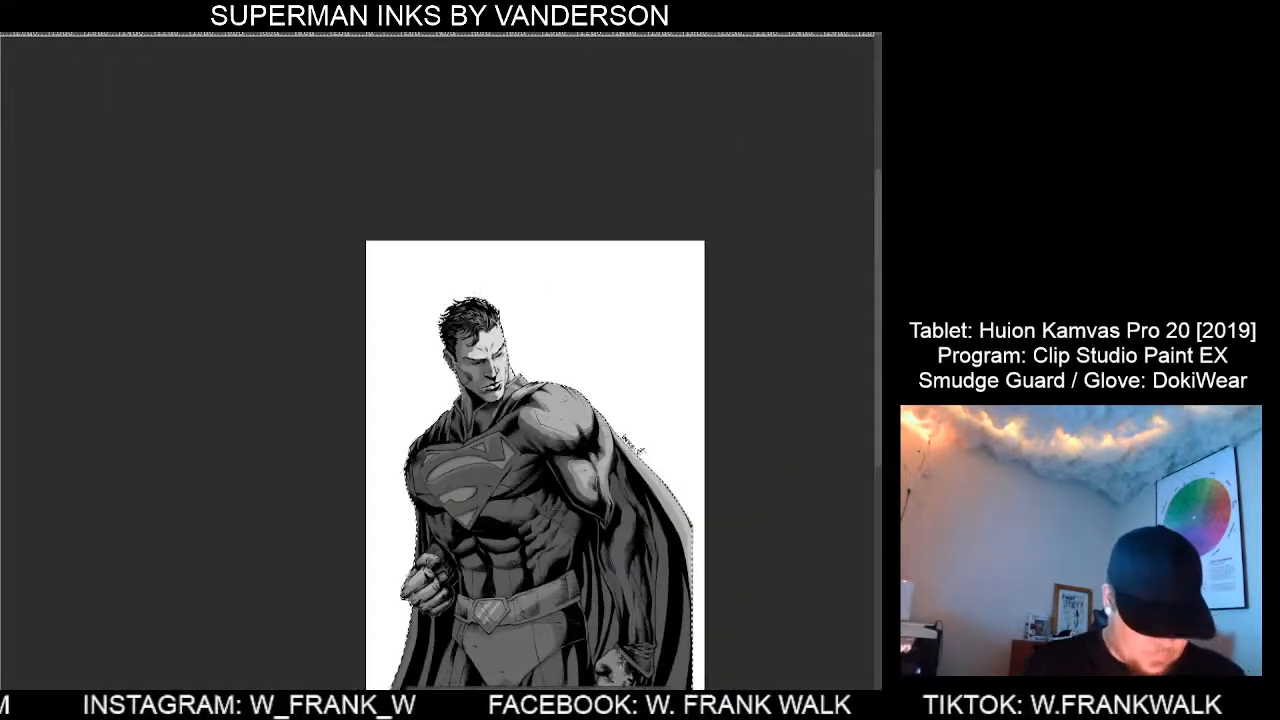
drag(731, 580, 656, 462)
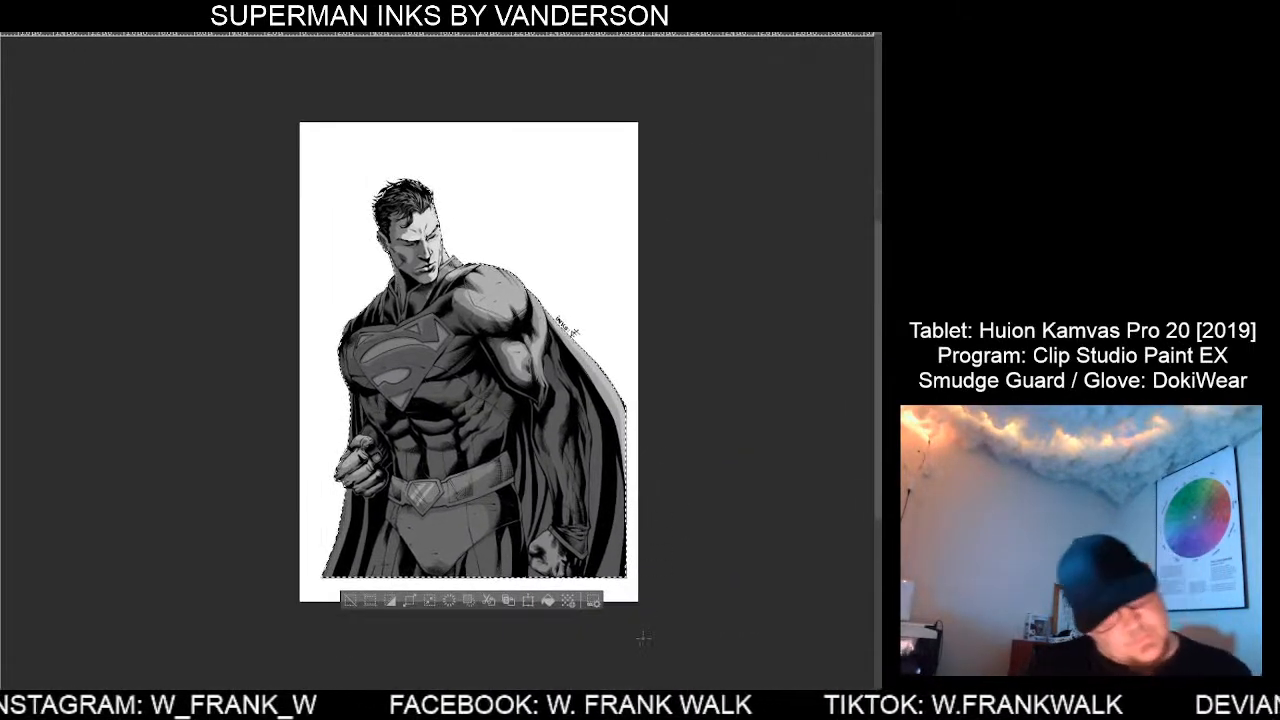
Enlarge the brush and paint a lighter gray tone over the front of the trunks below the belt buckle.
scroll(463, 497, up, 1)
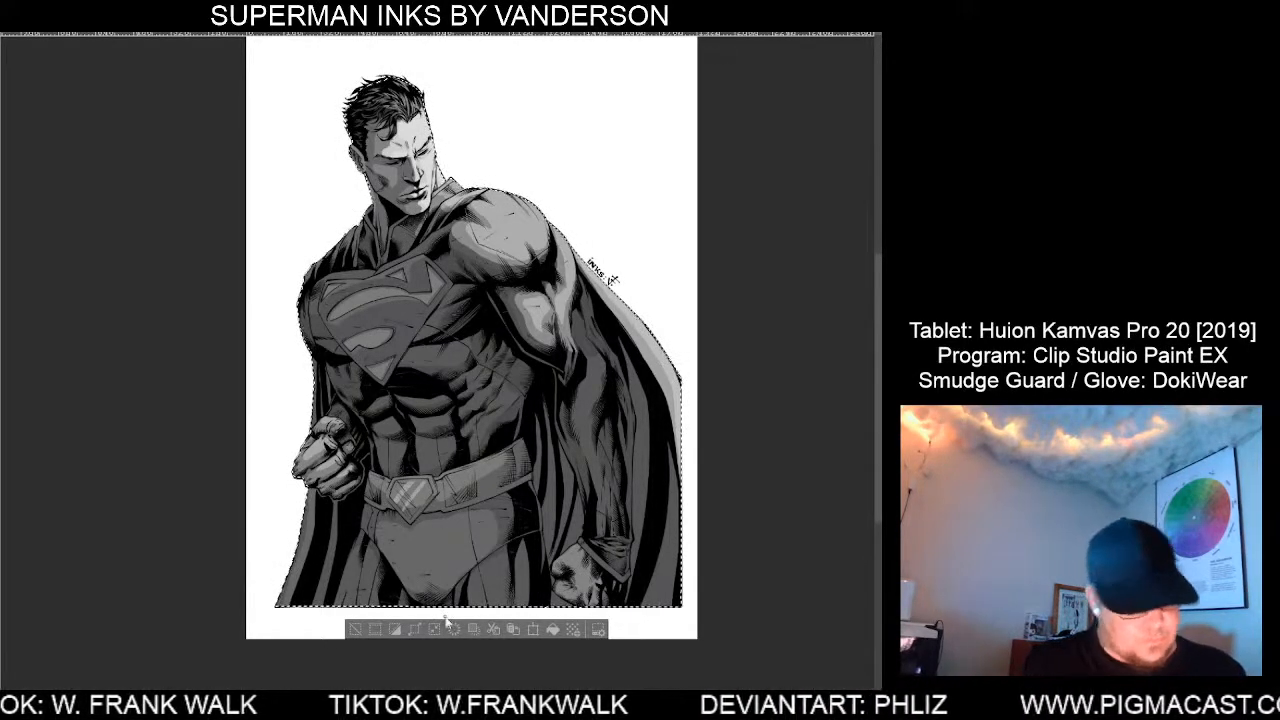
scroll(447, 617, down, 1)
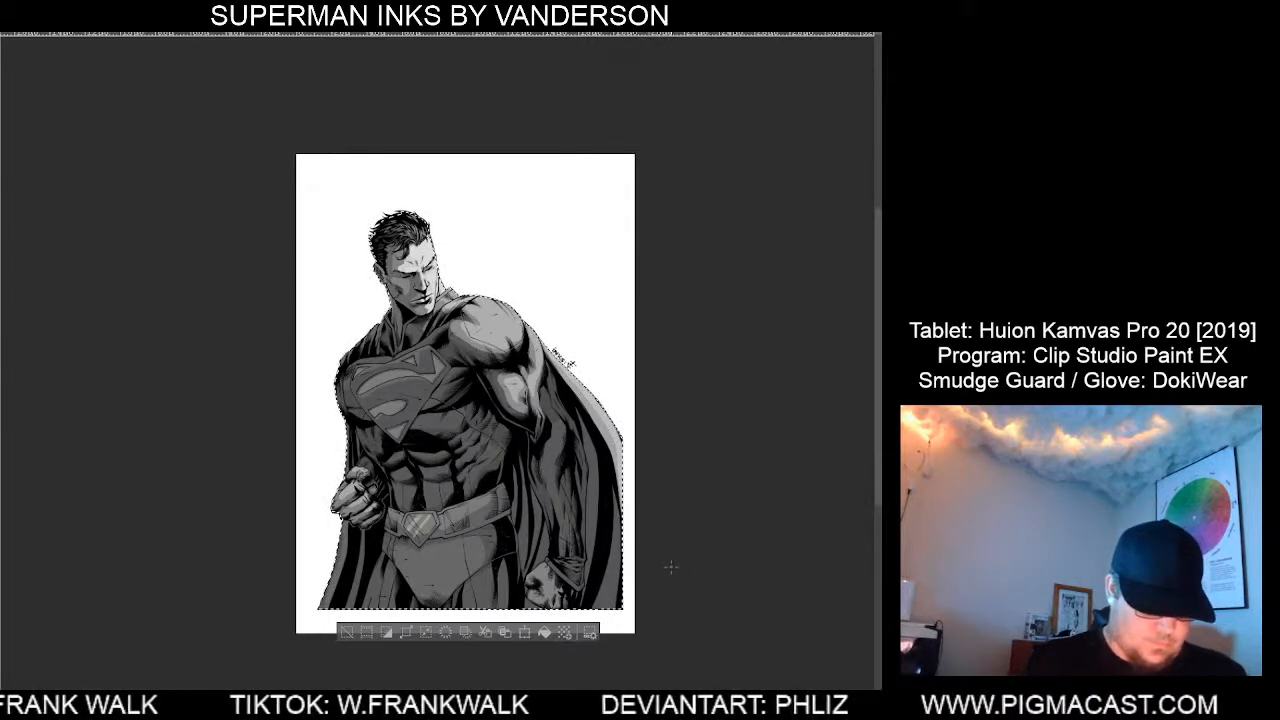
drag(663, 554, 709, 520)
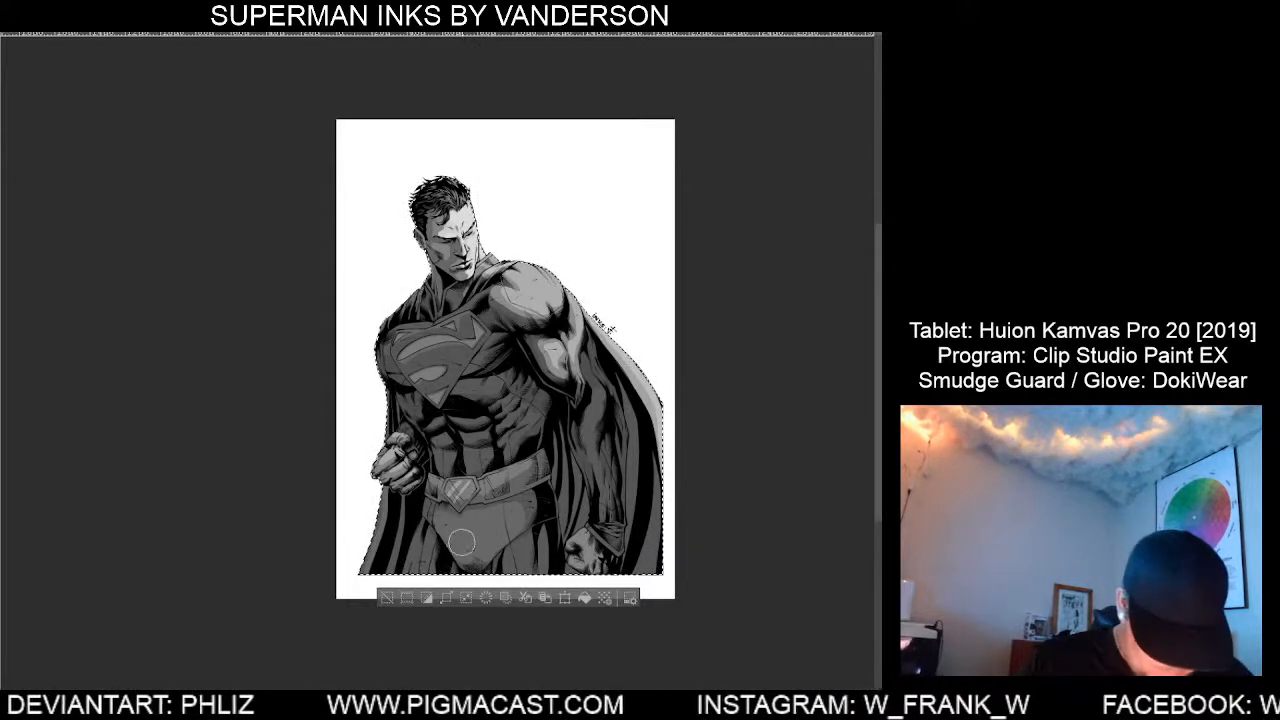
key(bracketright)
mouse_move(450, 529)
mouse_down()
mouse_move(492, 526)
mouse_move(474, 545)
mouse_move(490, 538)
mouse_up()
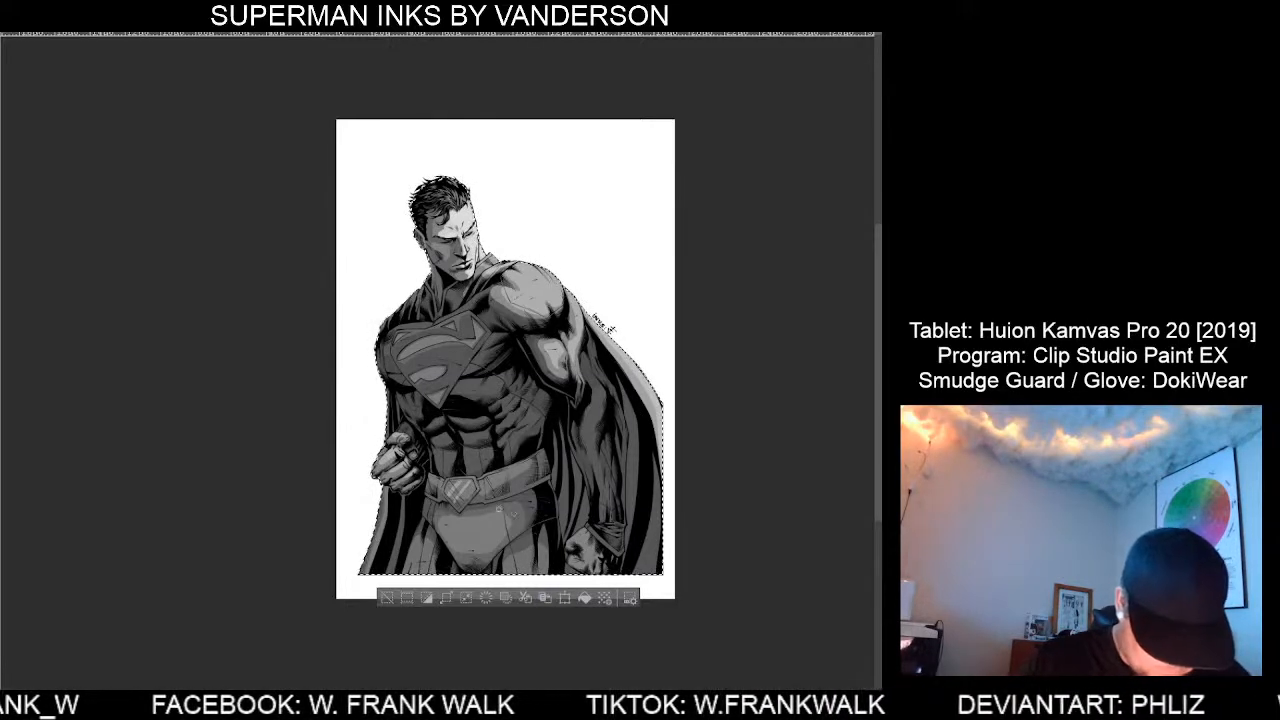
Examine the balance of gray tones across the whole figure, chest emblem, belt and cape.
scroll(507, 478, up, 1)
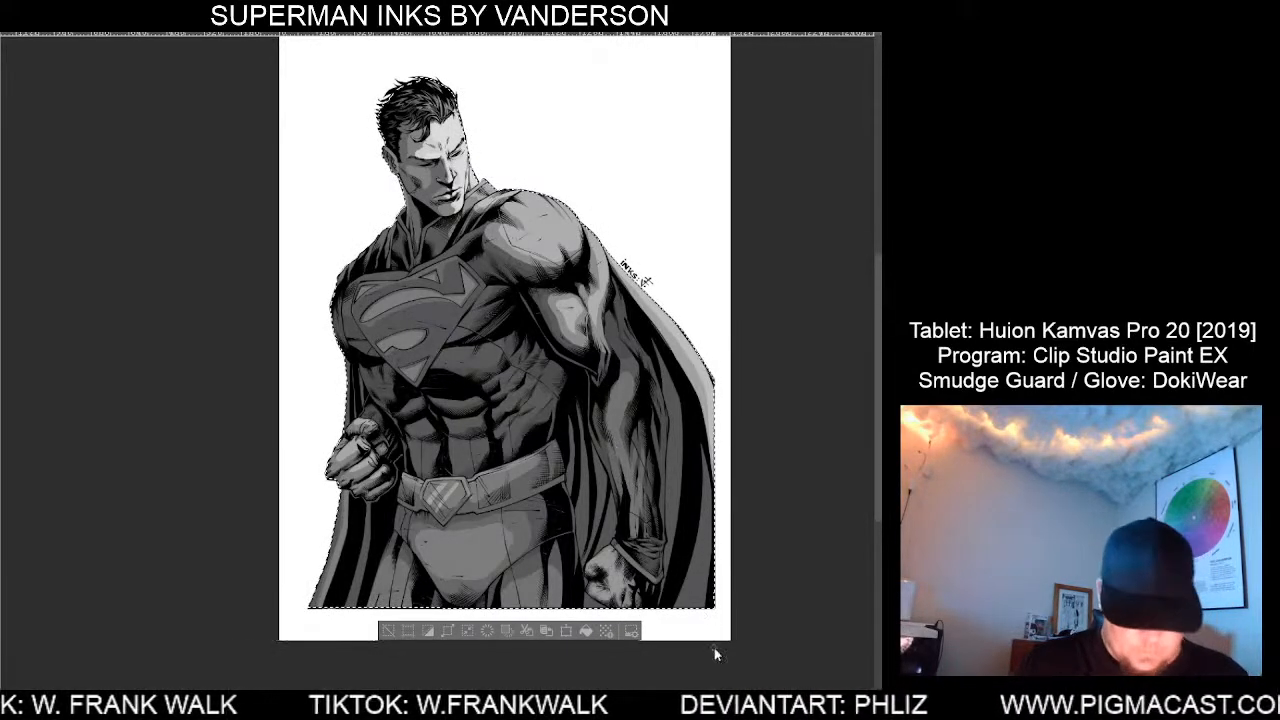
scroll(714, 651, down, 1)
drag(745, 589, 672, 517)
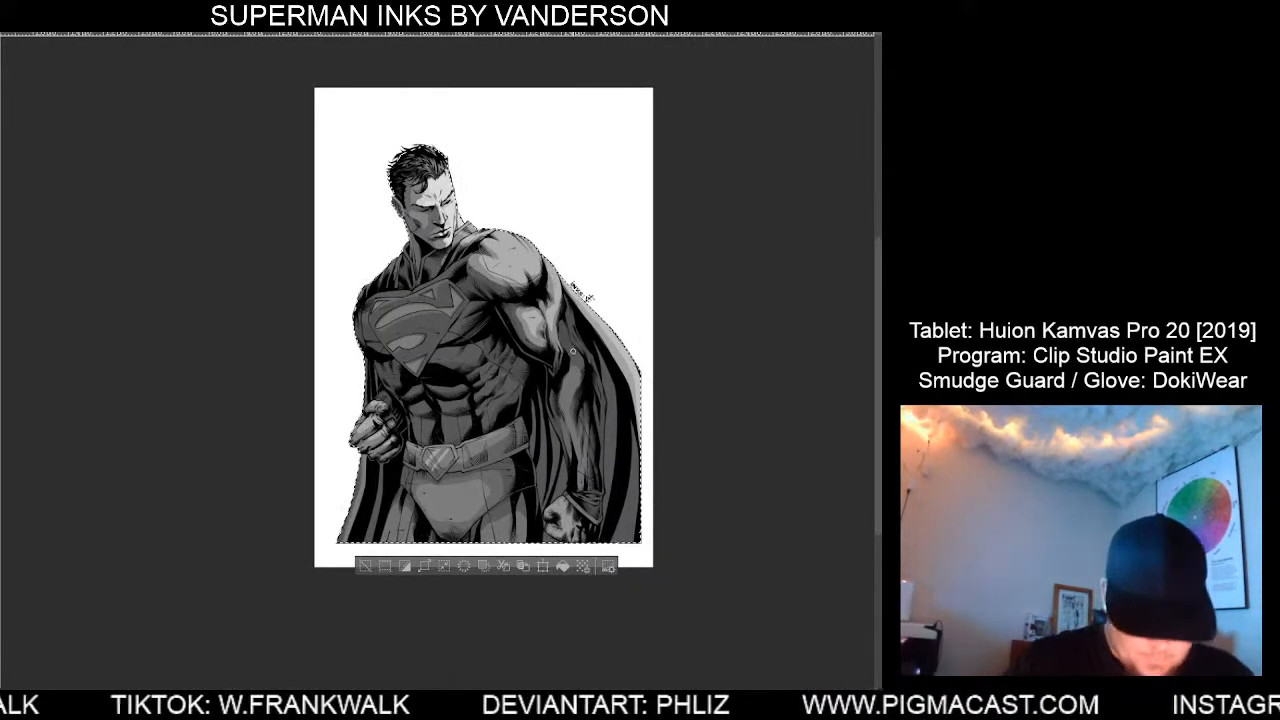
scroll(585, 375, up, 1)
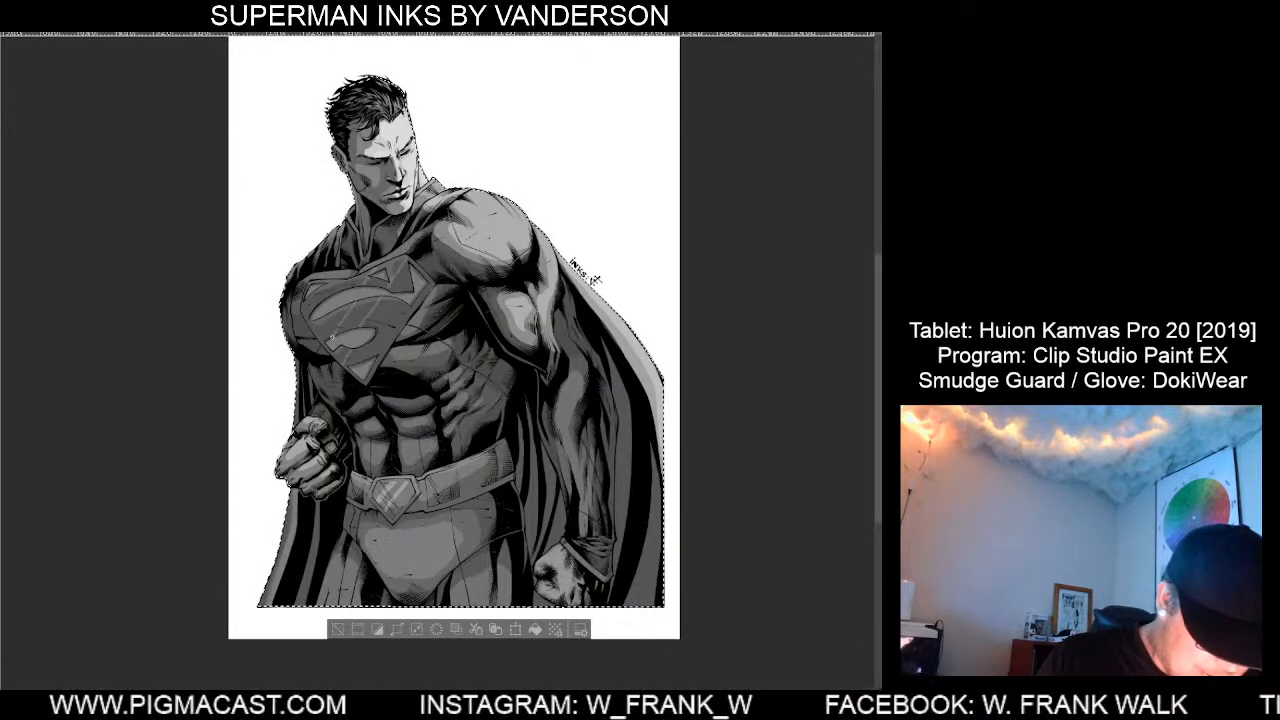
scroll(268, 638, down, 1)
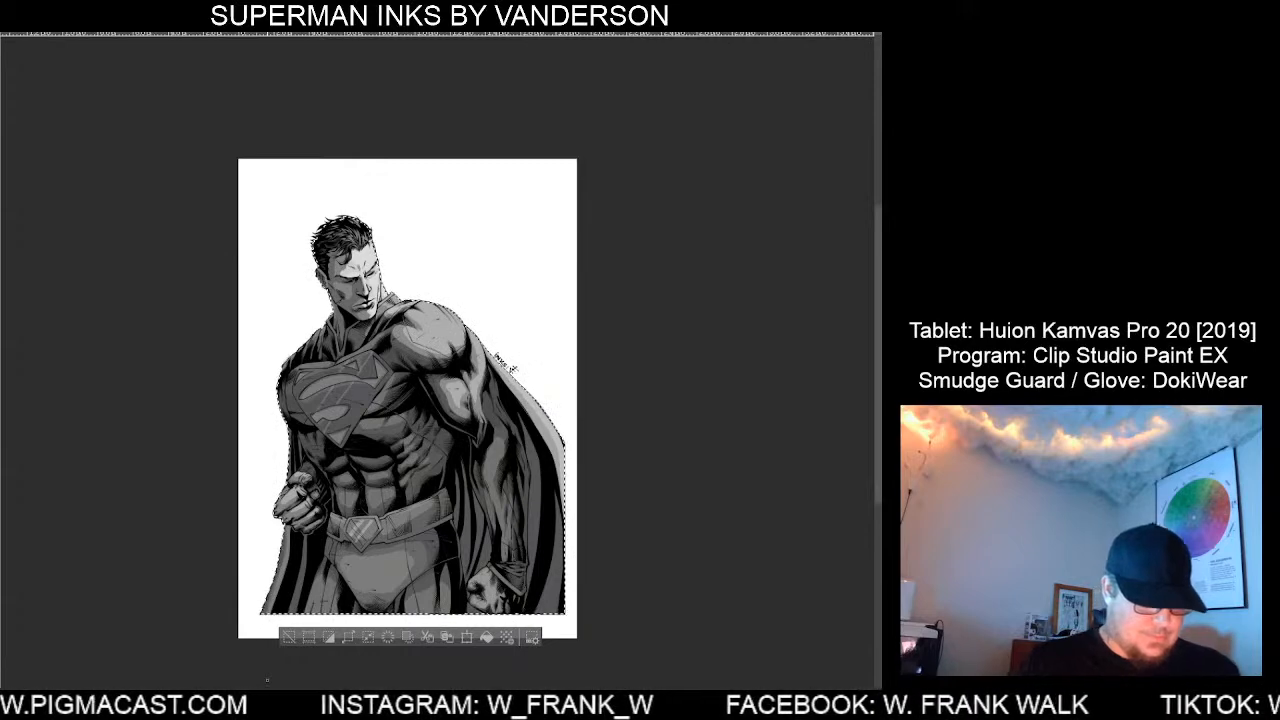
drag(619, 504, 682, 455)
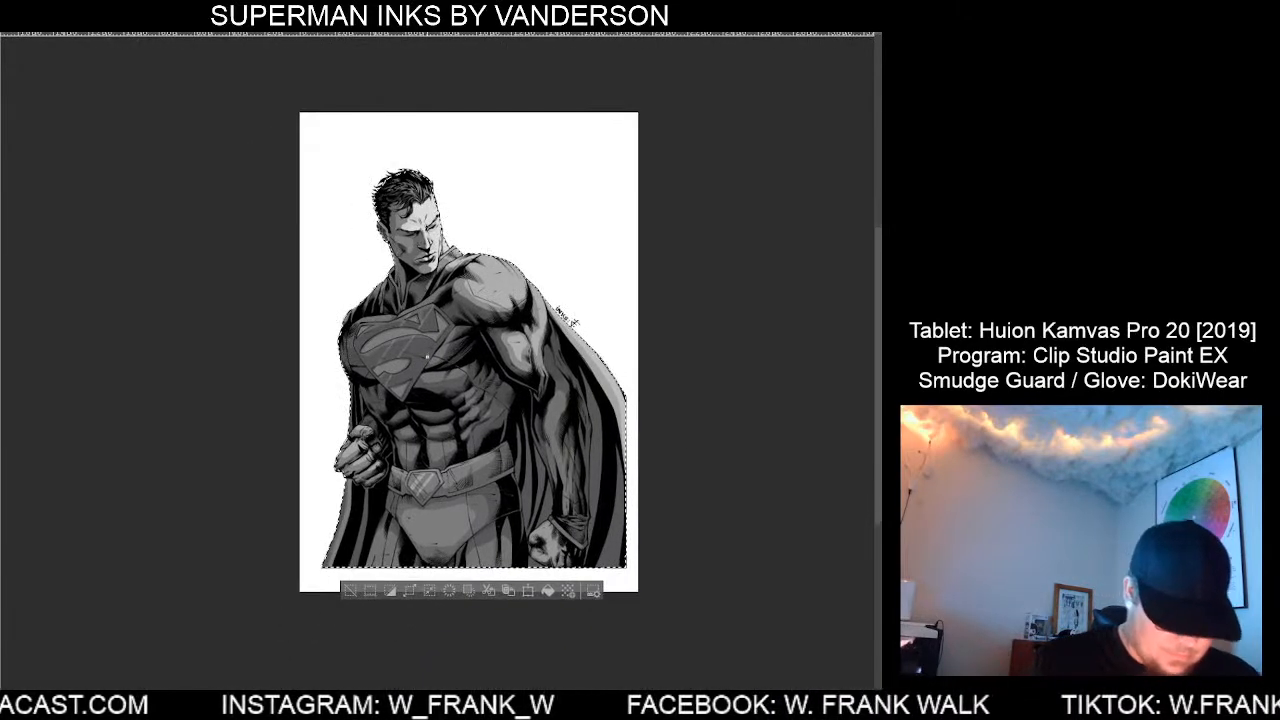
scroll(408, 341, up, 1)
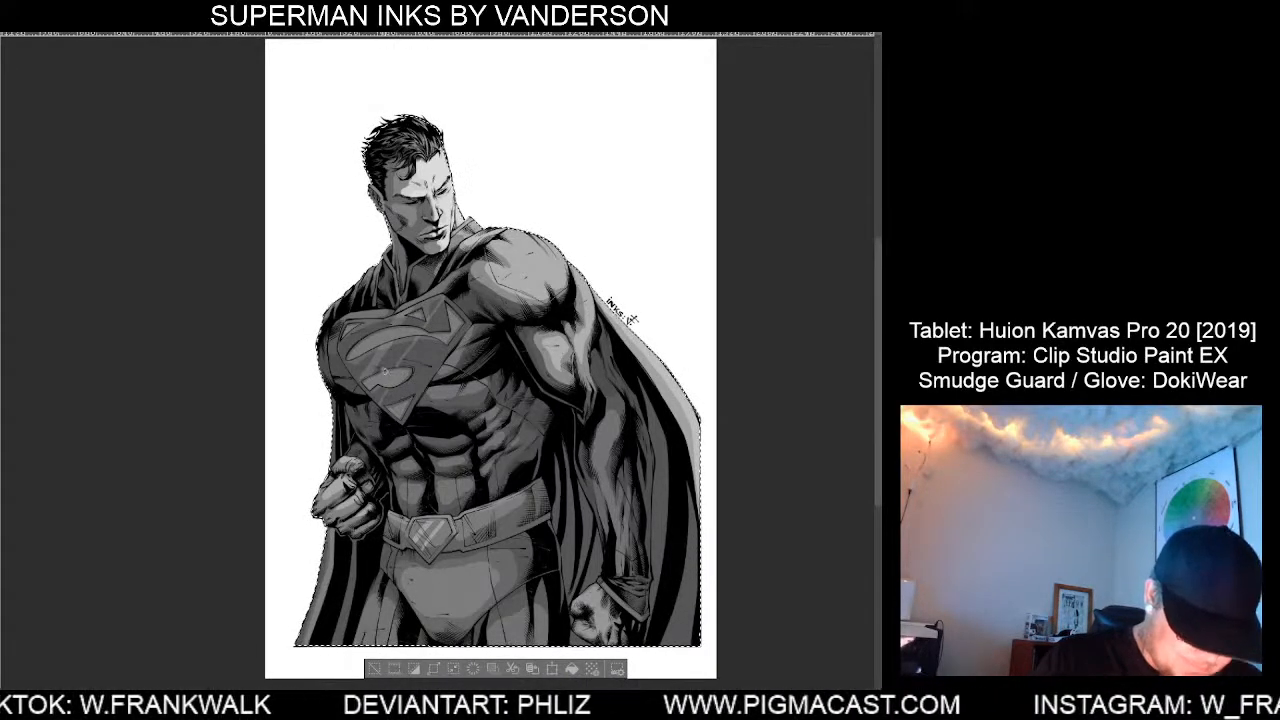
scroll(765, 618, down, 5)
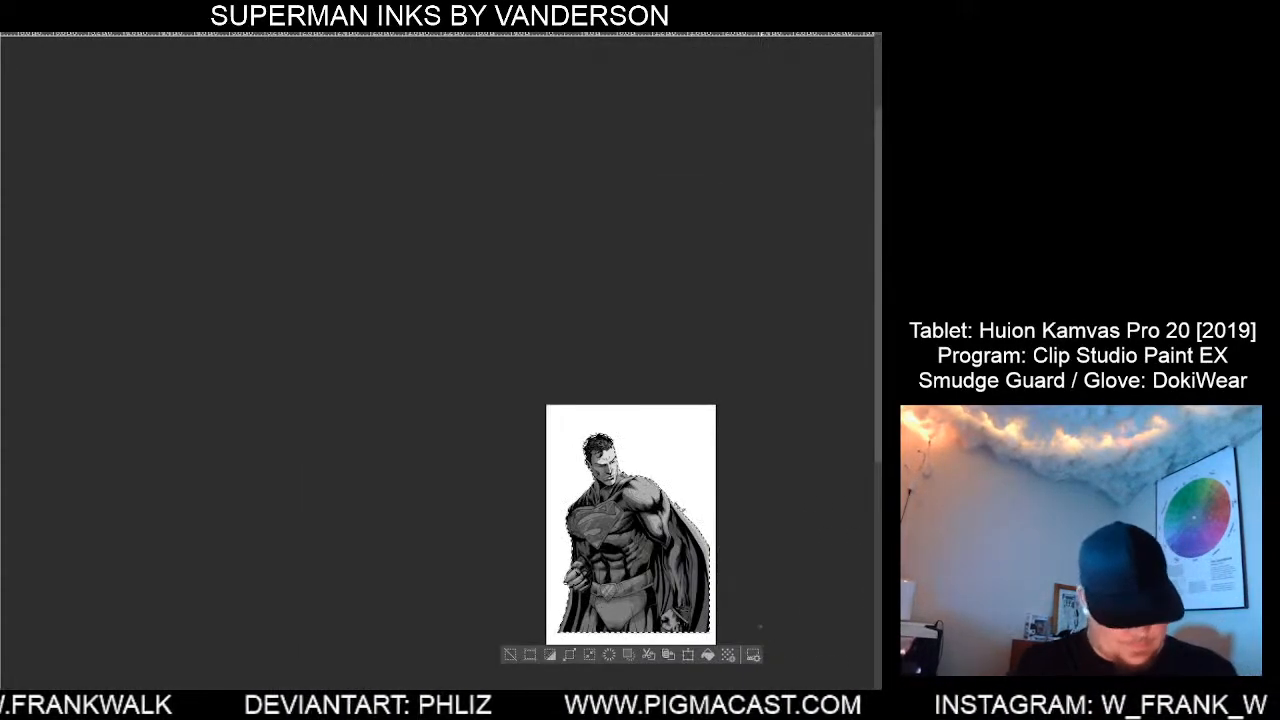
scroll(764, 626, up, 2)
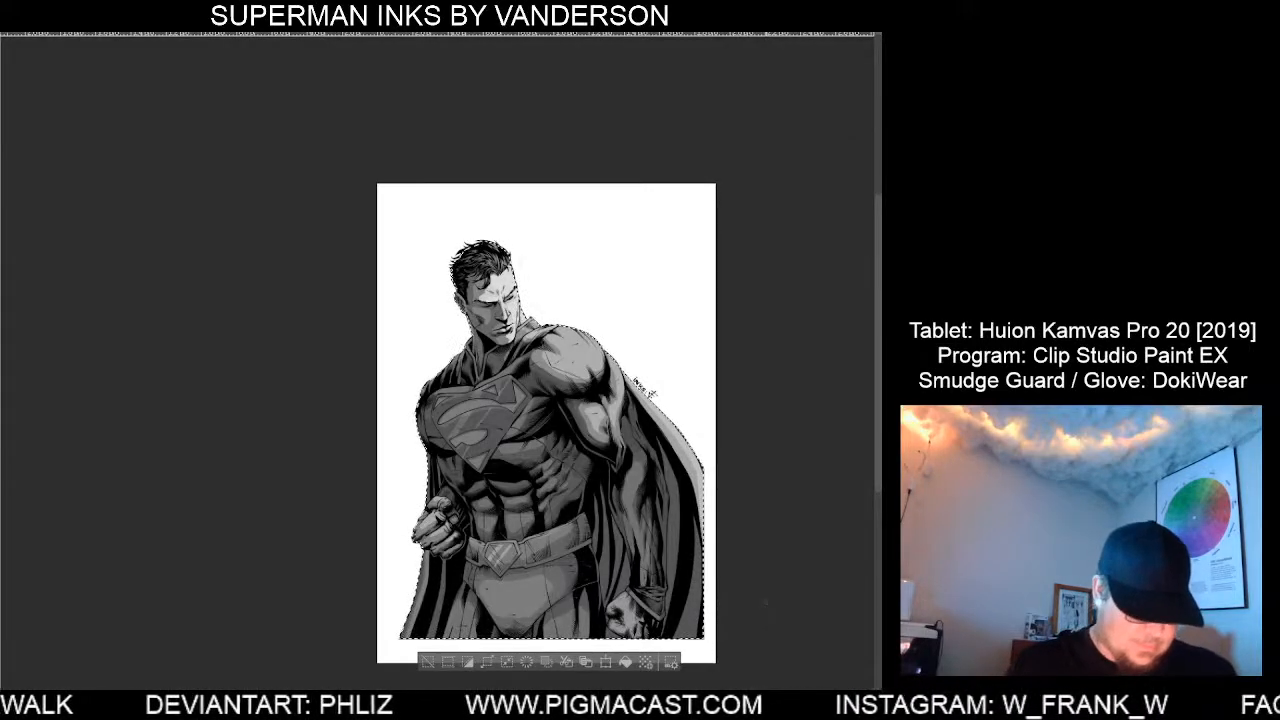
drag(755, 549, 685, 502)
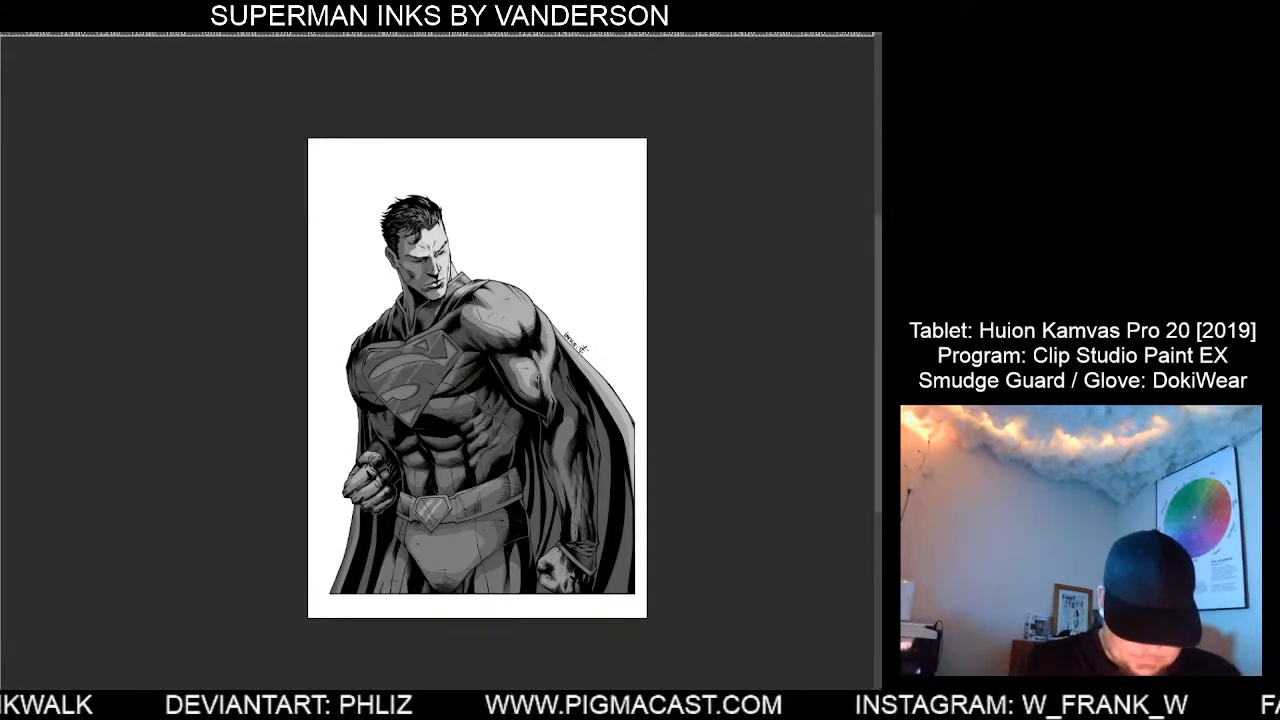
scroll(565, 567, up, 1)
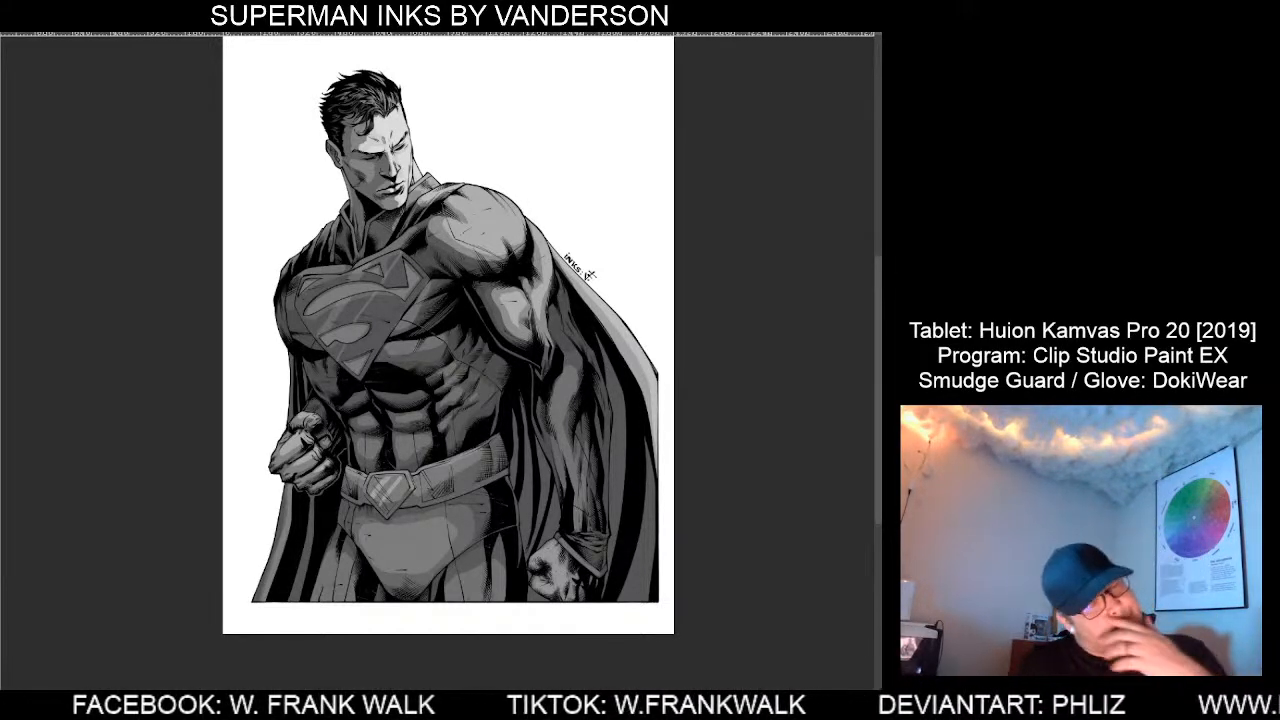
key(ctrl+minus)
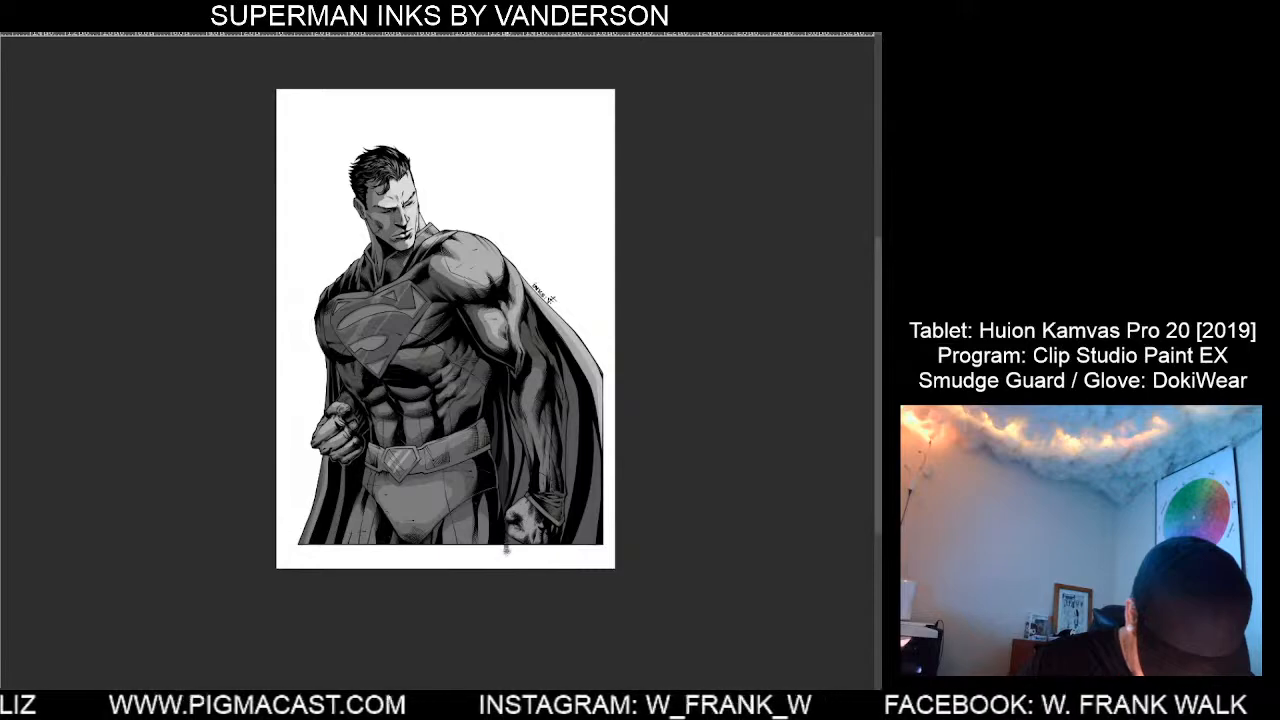
Paint a darker gray tone down the long cape folds hanging behind the lowered arm.
key(ctrl)
scroll(523, 553, up, 3)
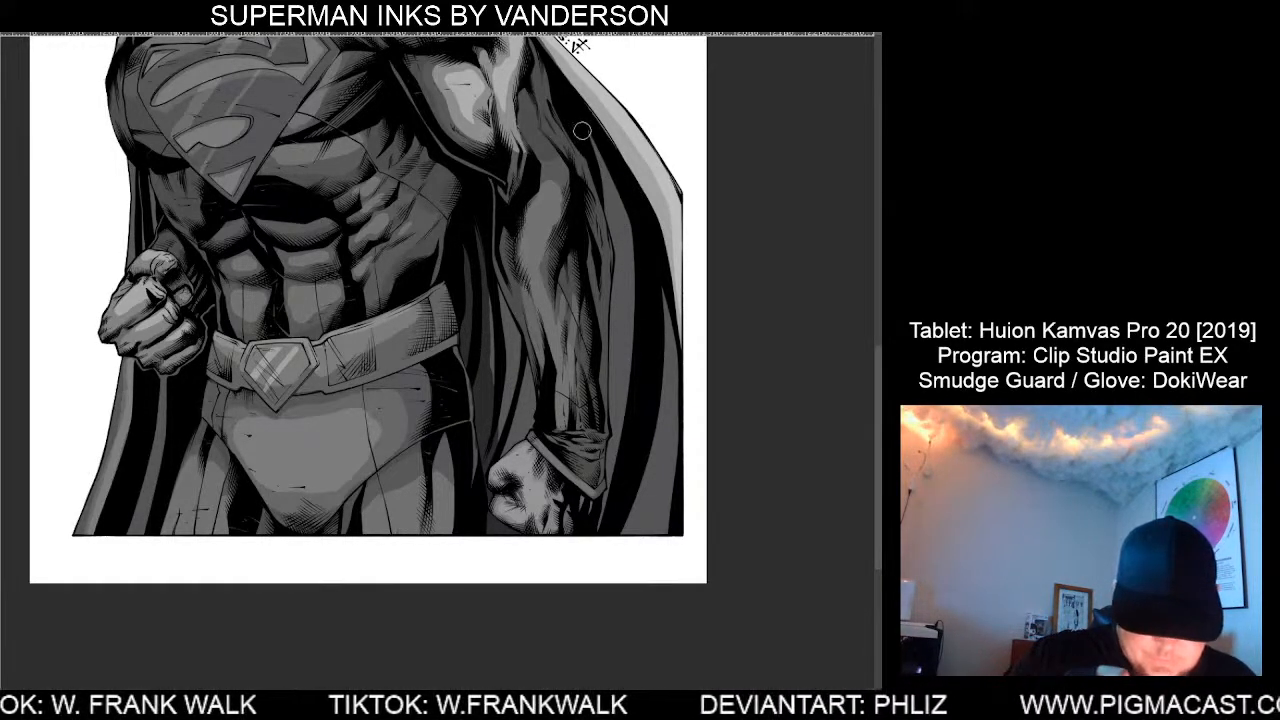
mouse_move(579, 119)
mouse_down()
mouse_move(623, 255)
mouse_move(617, 455)
mouse_up()
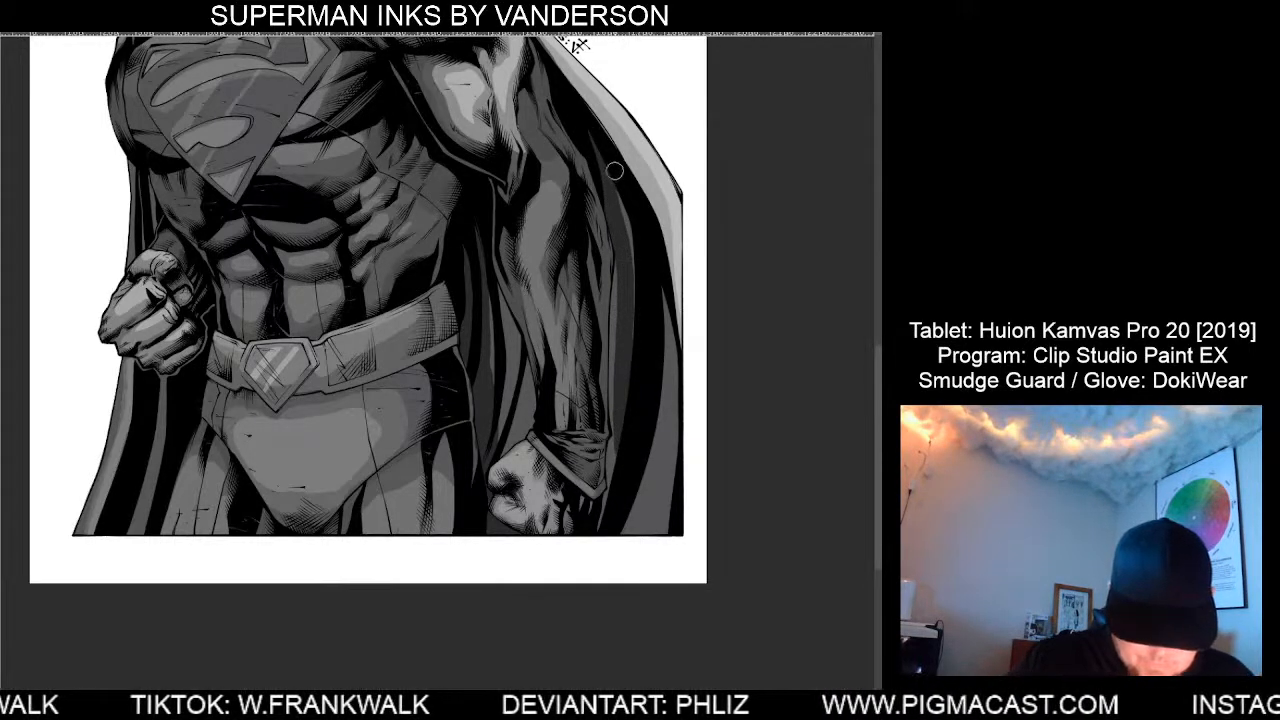
mouse_move(615, 171)
mouse_down()
mouse_move(634, 355)
mouse_move(658, 270)
mouse_move(666, 333)
mouse_move(654, 444)
mouse_move(623, 528)
mouse_up()
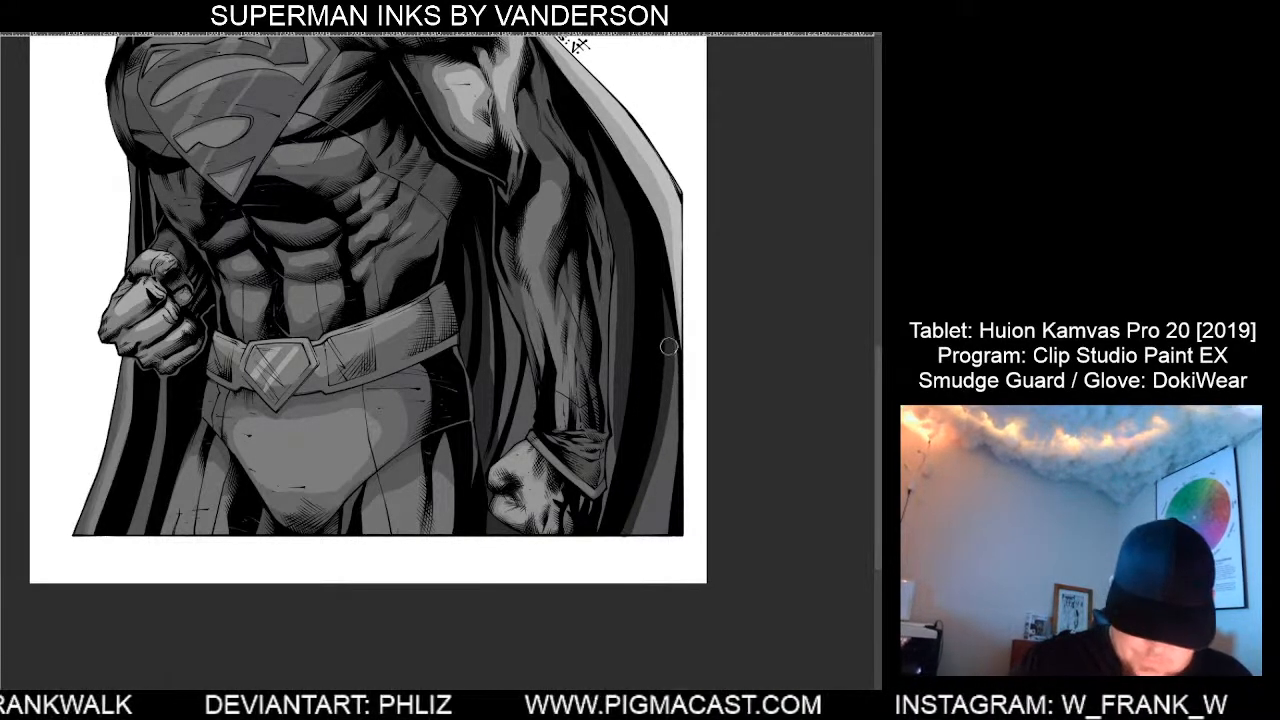
mouse_move(674, 403)
mouse_down()
mouse_move(667, 526)
mouse_move(629, 530)
mouse_move(659, 520)
mouse_move(665, 430)
mouse_move(656, 463)
mouse_up()
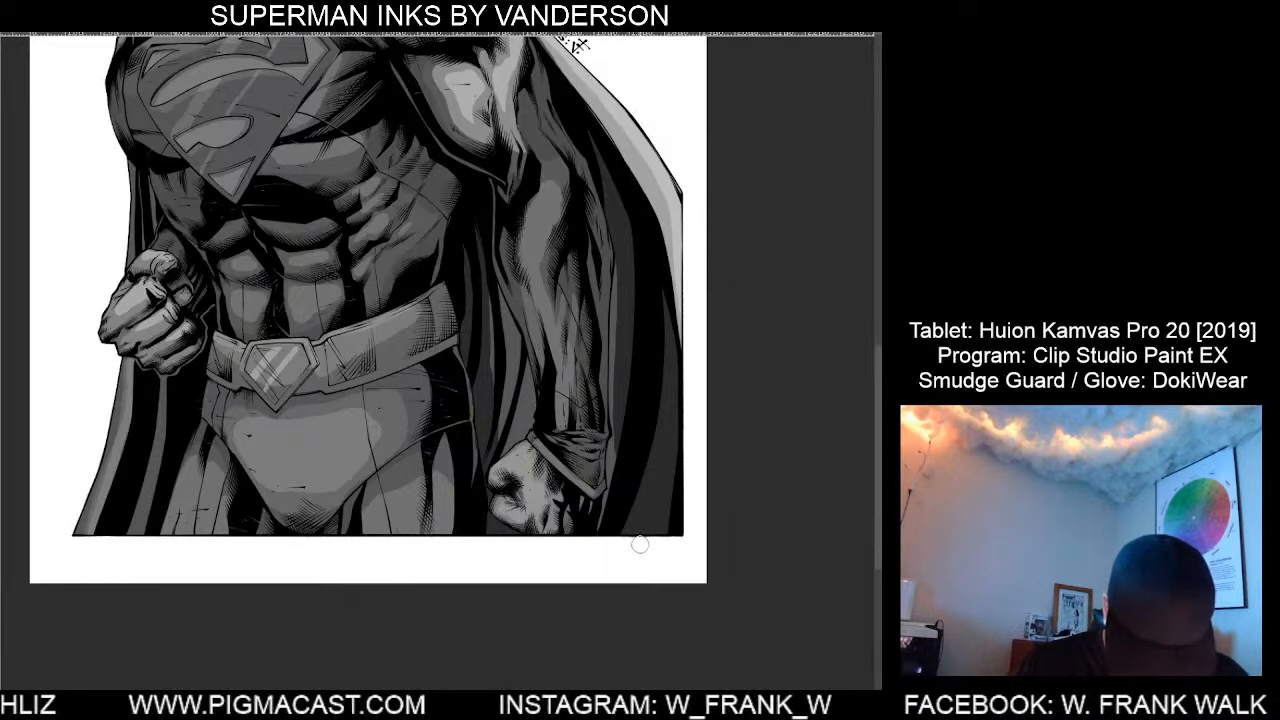
scroll(760, 615, down, 2)
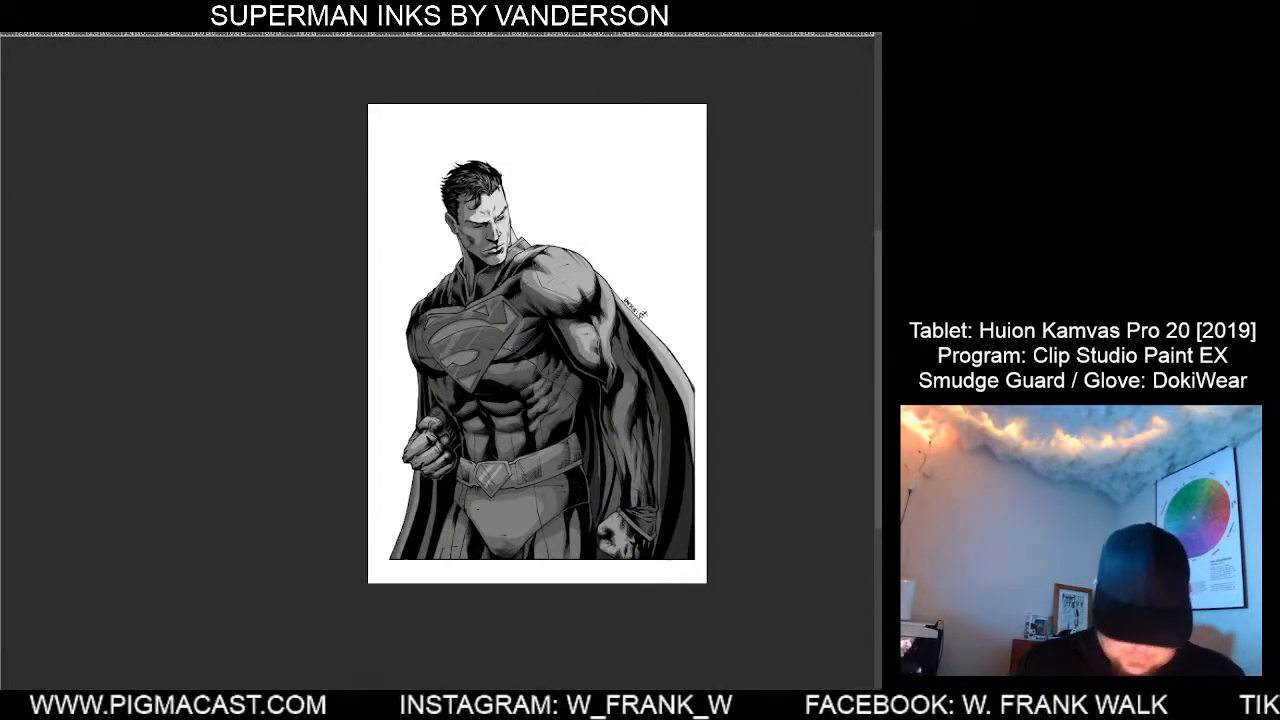
Darken the cape section visible between the torso and the lowered forearm.
scroll(686, 546, up, 2)
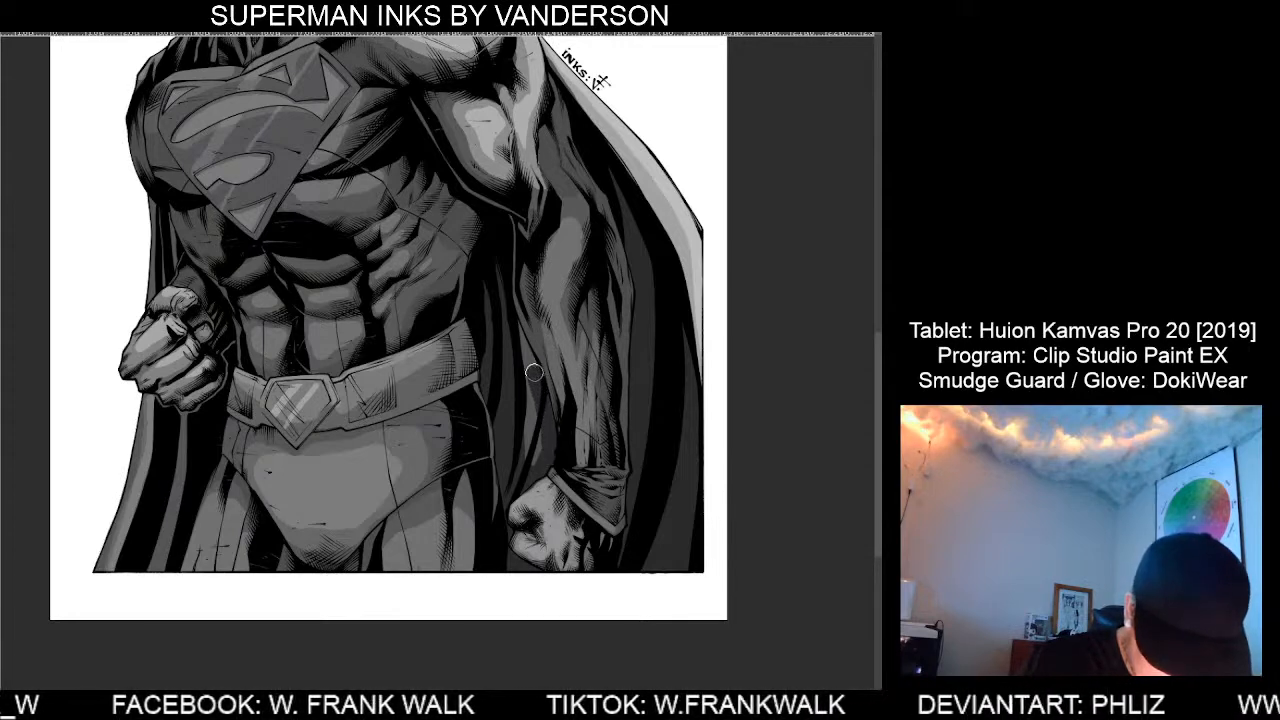
drag(532, 378, 533, 461)
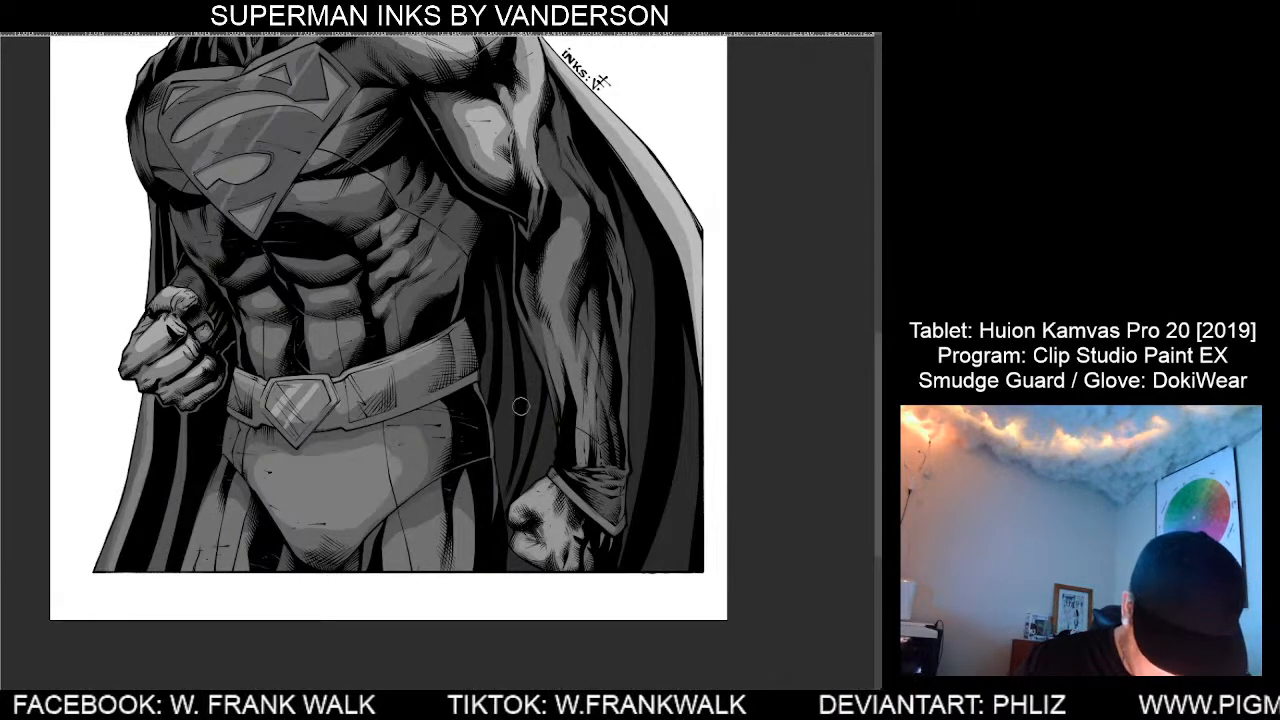
scroll(608, 622, down, 1)
scroll(619, 641, down, 1)
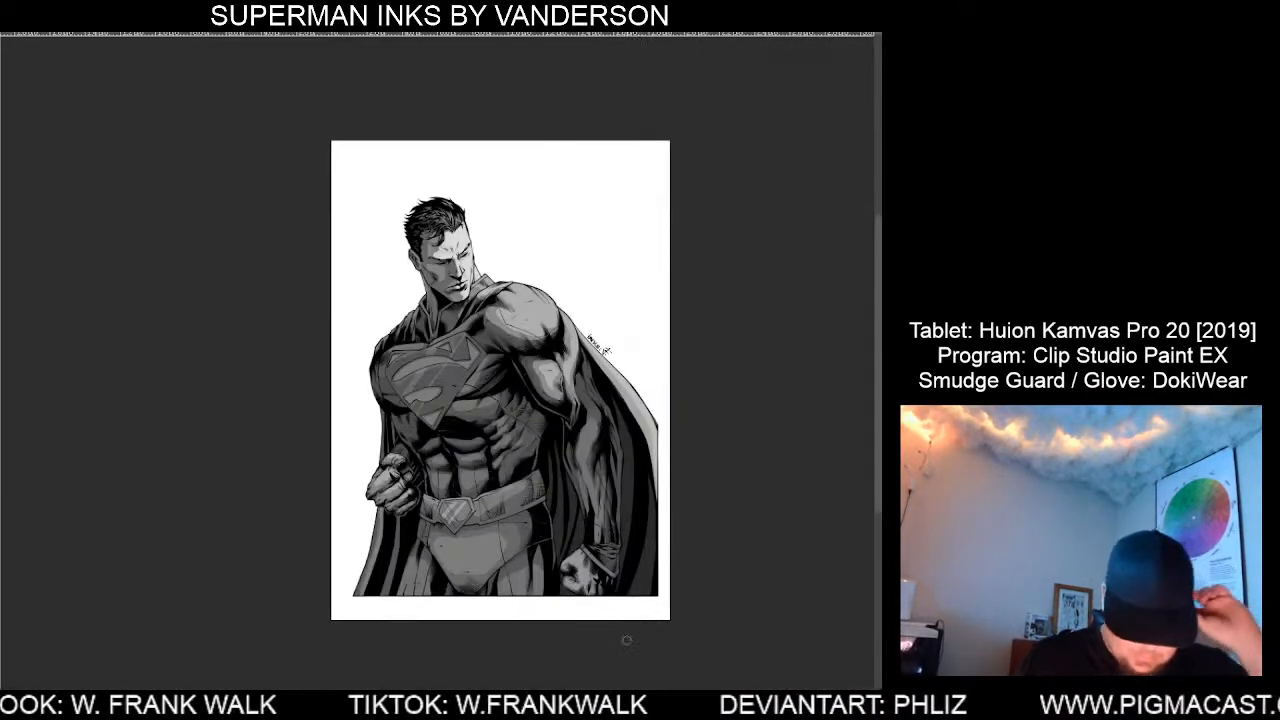
Darken the cape fold below the clenched fist, and undo and redo the last change to compare the tones.
scroll(474, 612, up, 2)
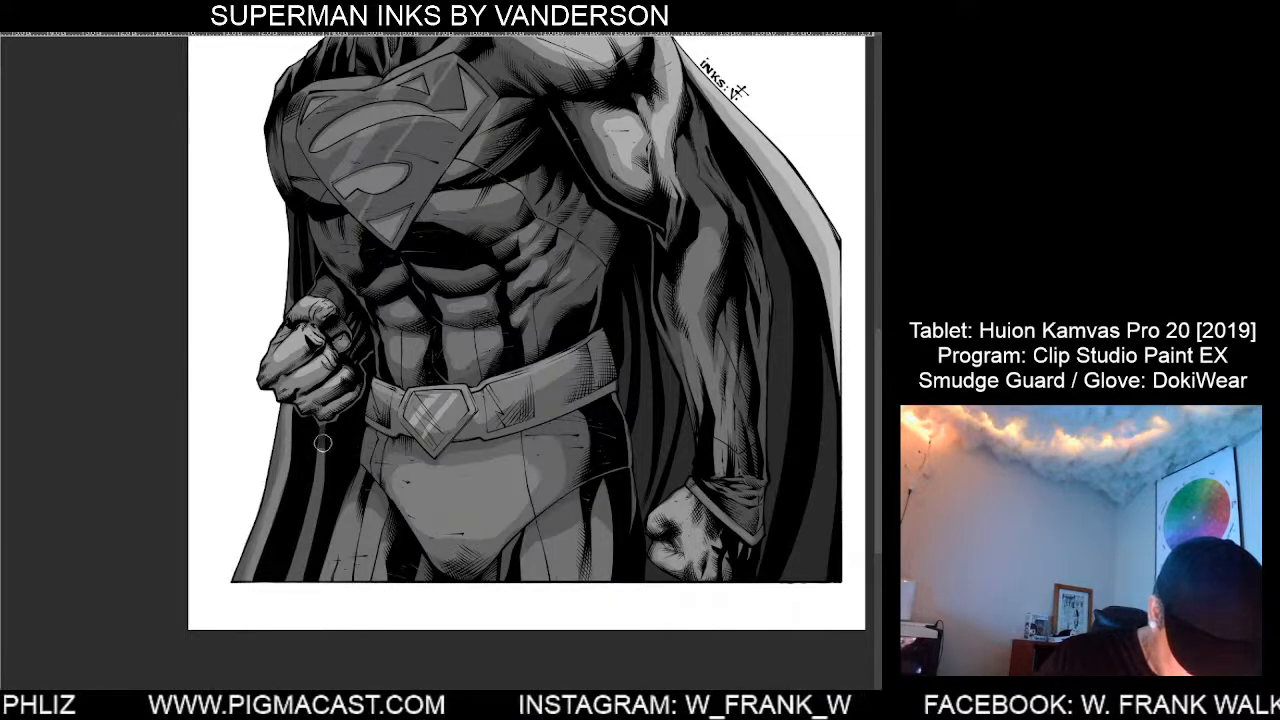
mouse_move(323, 443)
mouse_down()
mouse_move(295, 556)
mouse_move(326, 466)
mouse_up()
scroll(670, 600, down, 2)
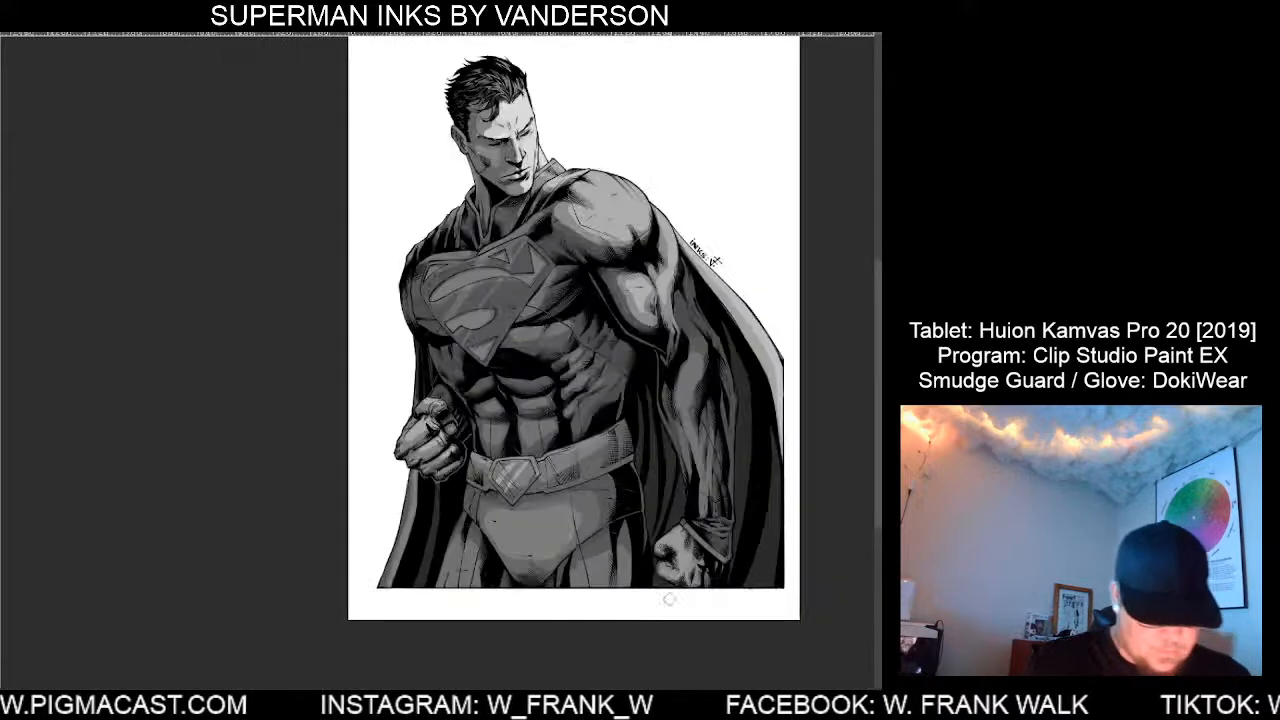
mouse_move(800, 578)
mouse_down()
mouse_move(714, 537)
mouse_move(646, 565)
mouse_up()
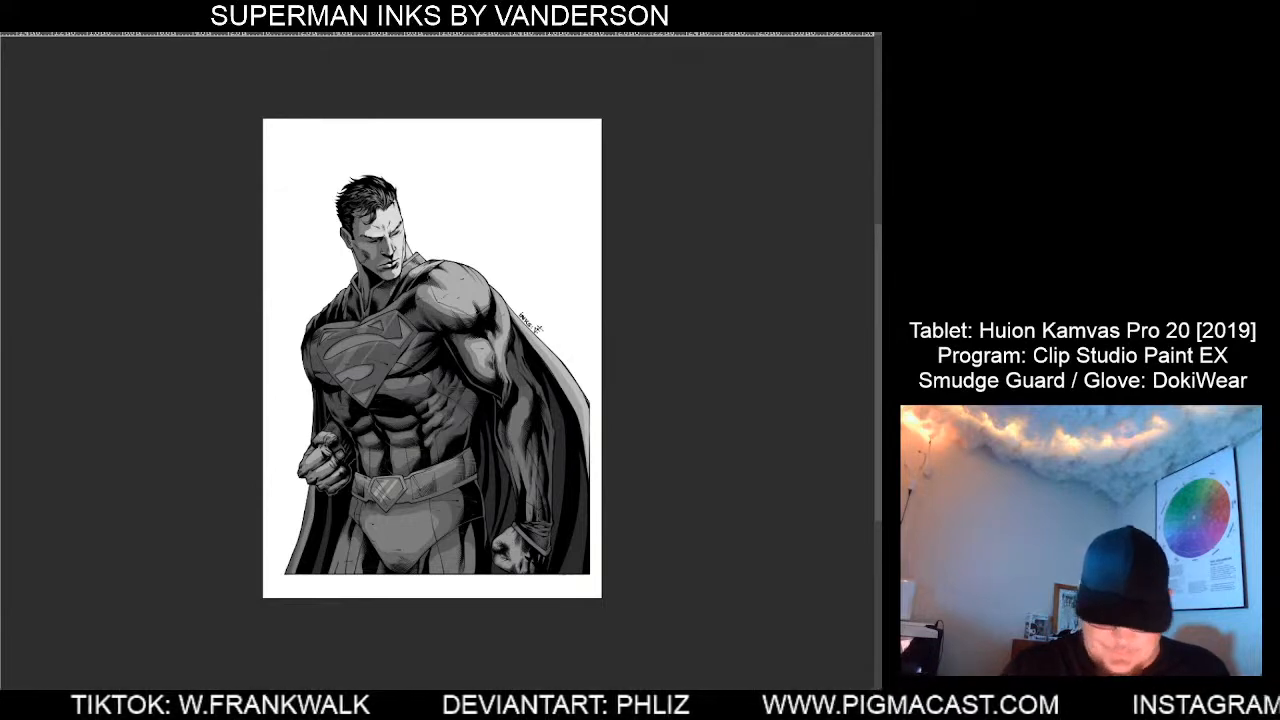
key(ctrl+z)
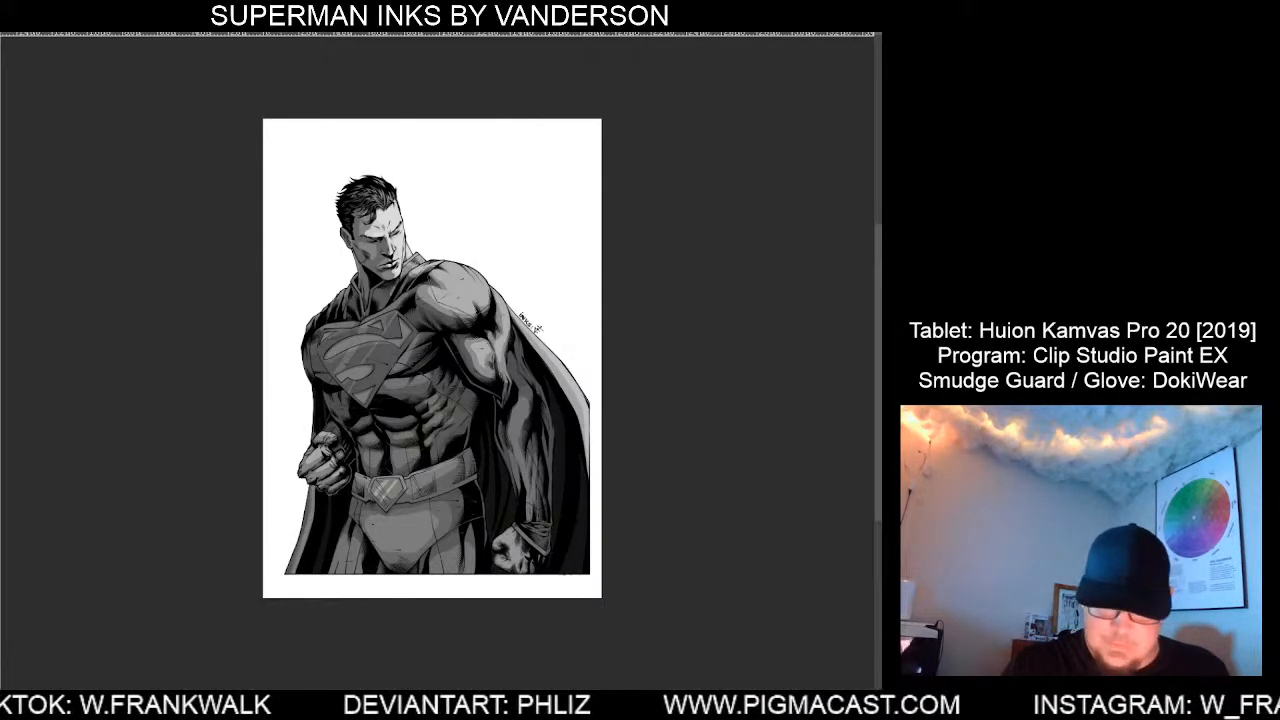
key(ctrl+y)
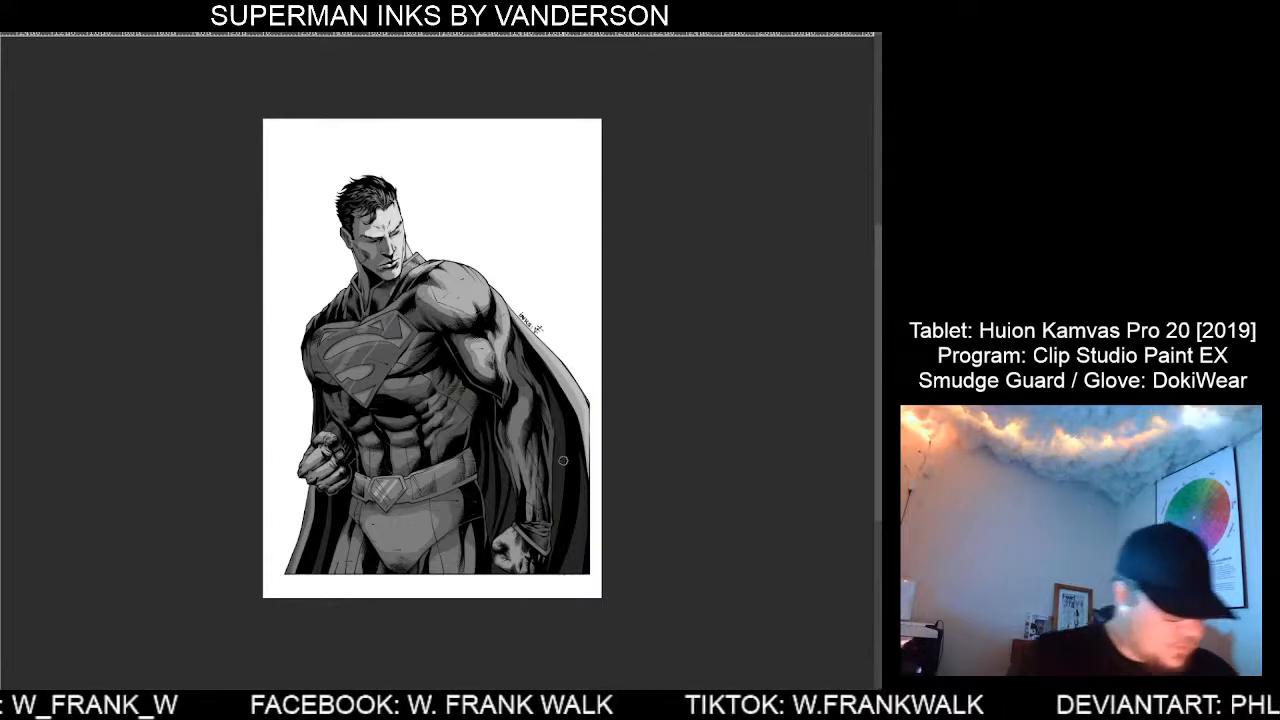
Enlarge the brush greatly and paint a soft black gradient over the background behind the figure's back and along the lower edge.
key(bracketright)
key(bracketright)
key(bracketright)
key(bracketright)
key(bracketright)
key(bracketright)
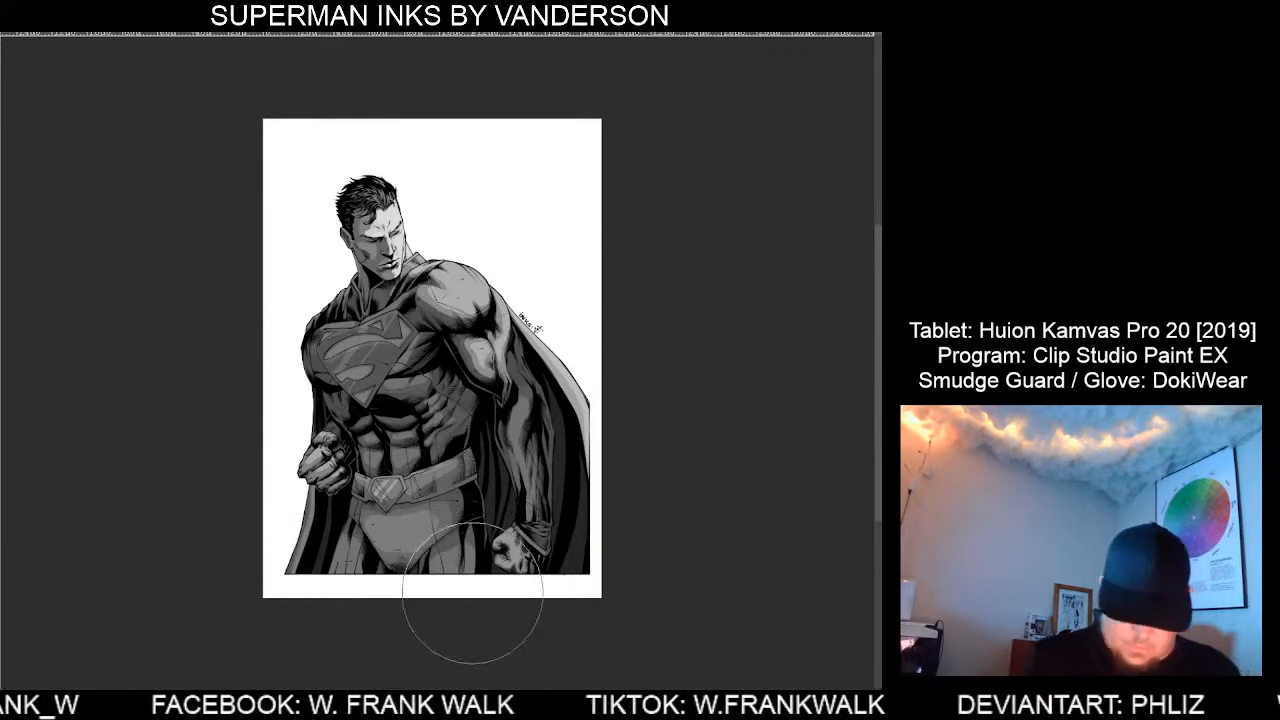
mouse_move(232, 200)
mouse_down()
mouse_move(221, 347)
mouse_move(280, 518)
mouse_move(421, 628)
mouse_move(494, 642)
mouse_up()
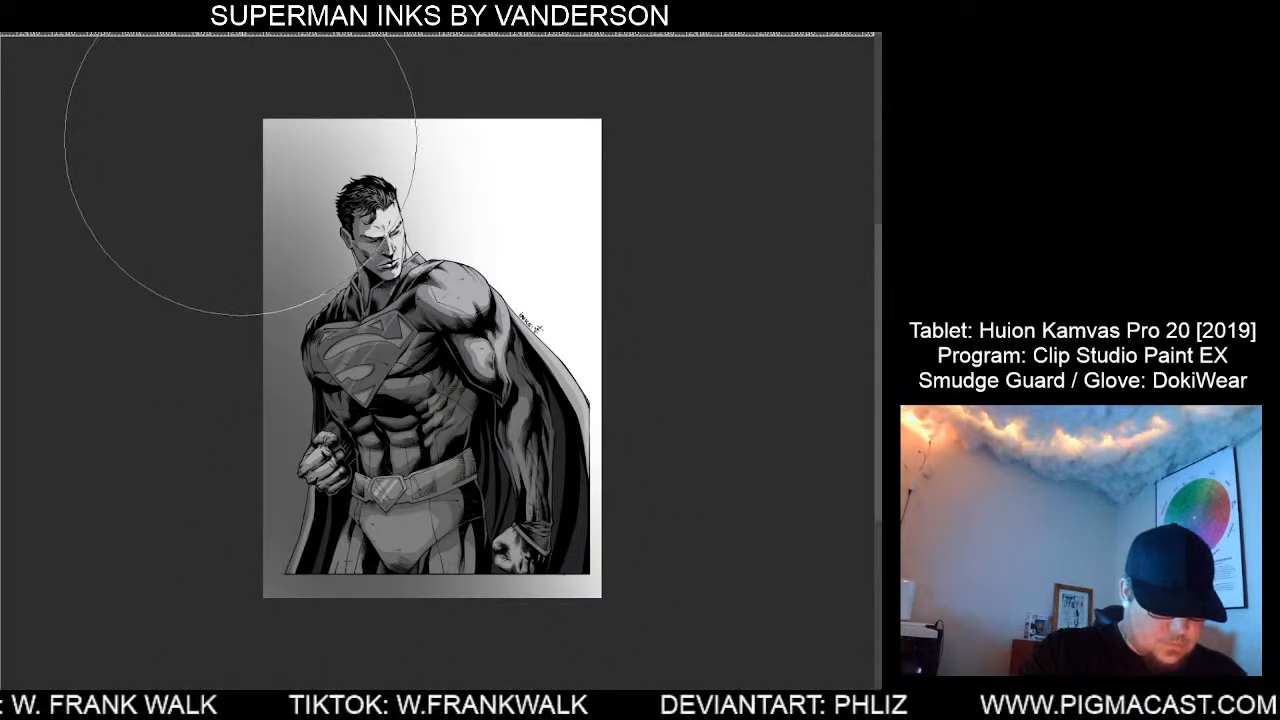
mouse_move(240, 30)
mouse_down()
mouse_move(214, 571)
mouse_move(357, 712)
mouse_move(520, 650)
mouse_up()
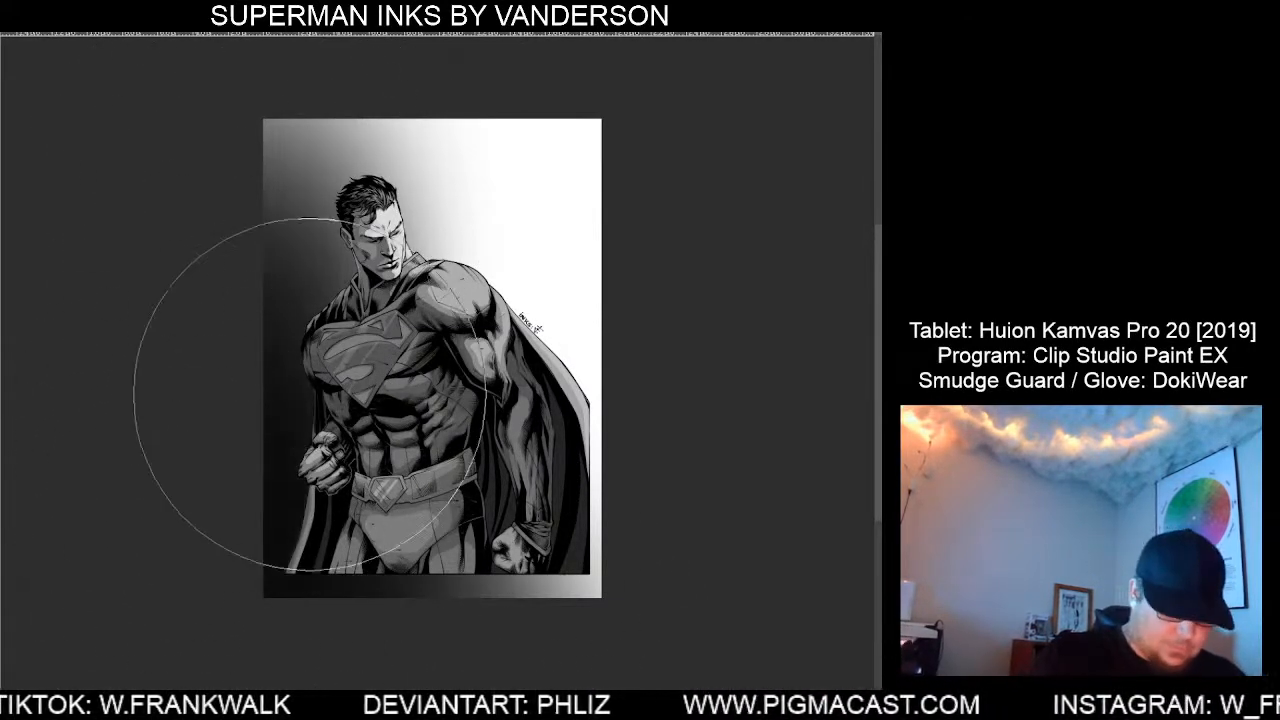
mouse_move(303, 212)
mouse_down()
mouse_move(240, 195)
mouse_move(229, 431)
mouse_up()
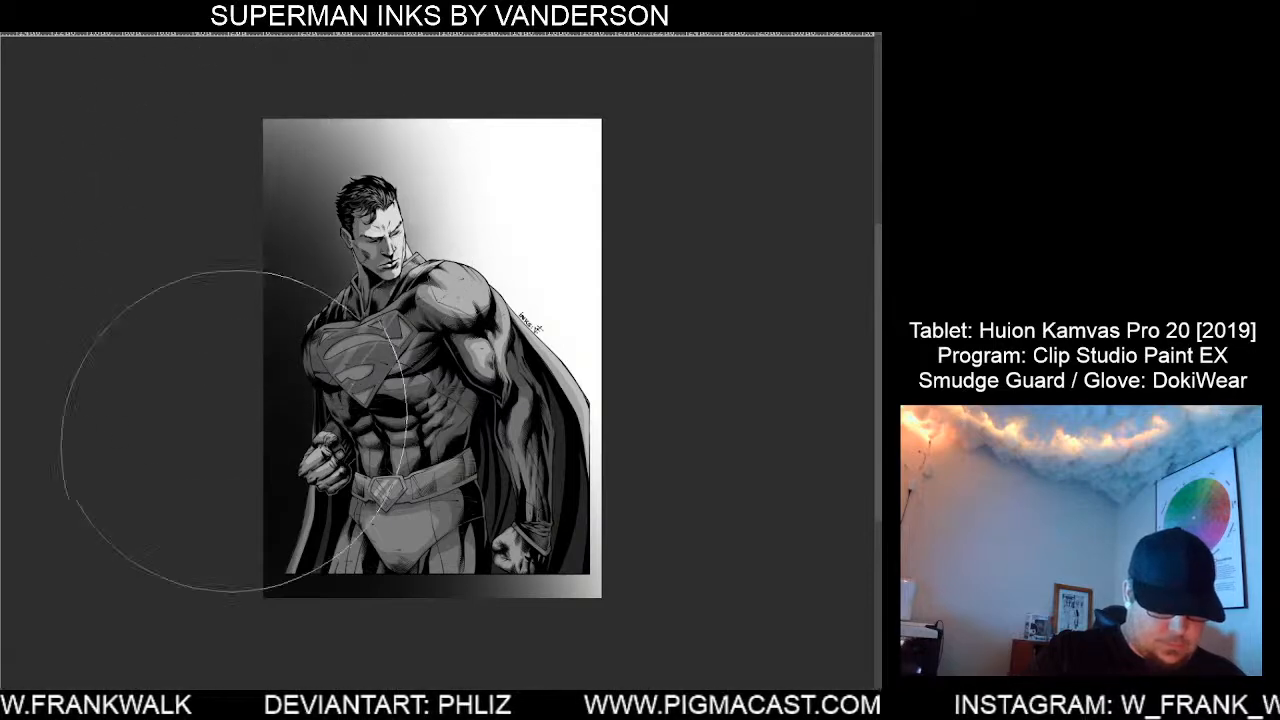
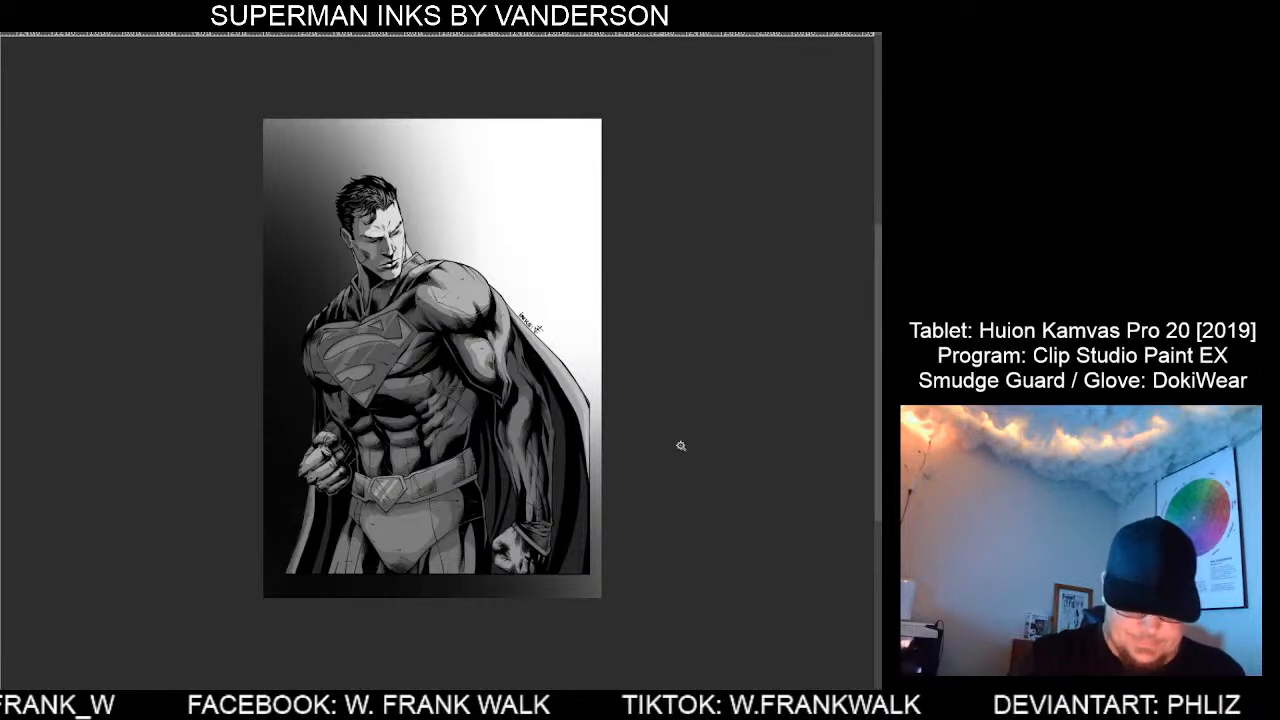
Select the figure's silhouette and add small white highlights to the upper arm beneath the shoulder.
click(541, 532)
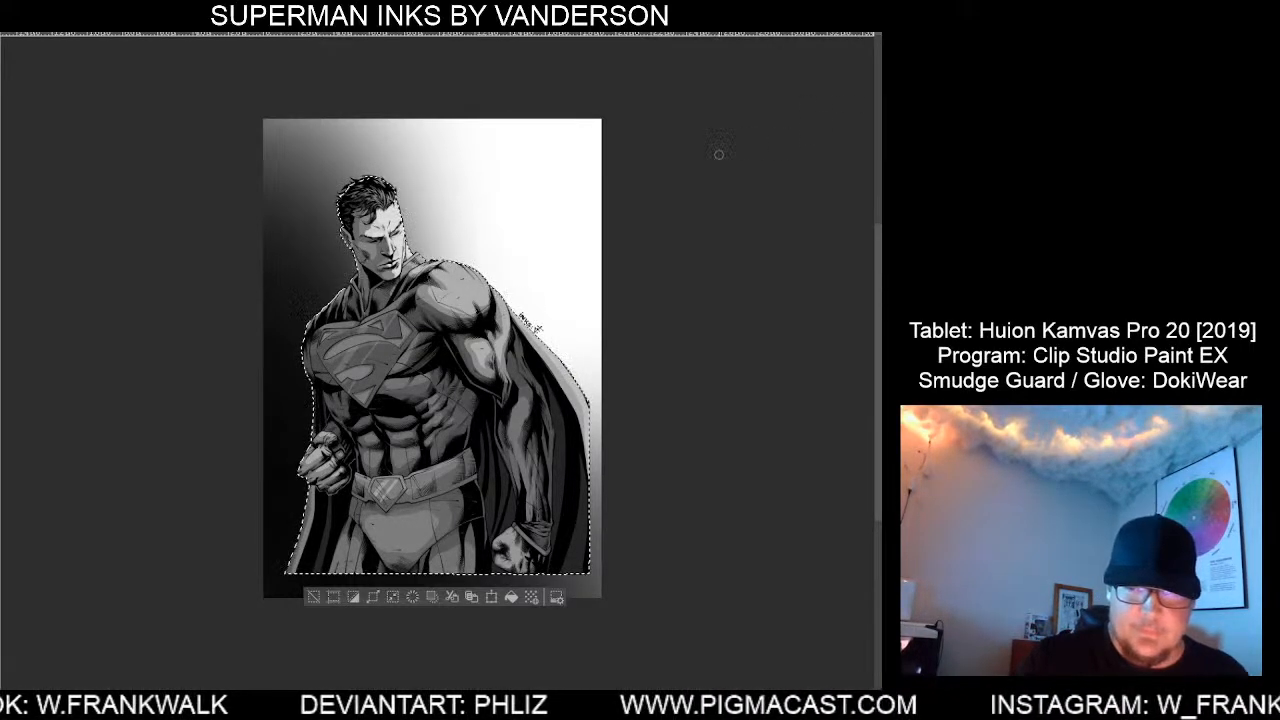
click(471, 284)
click(501, 298)
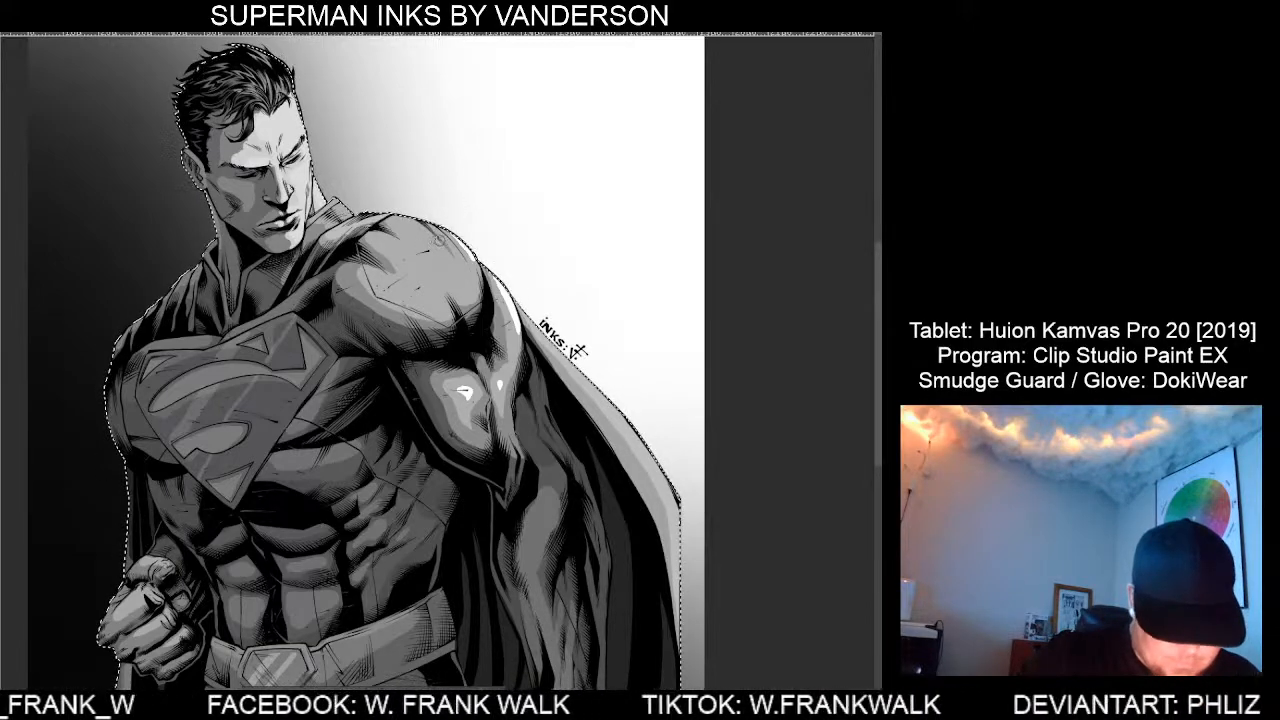
Paint bright white highlights along the top and outer side of the shoulder muscle.
key(minus)
key(minus)
key(asciicircum)
key(asciicircum)
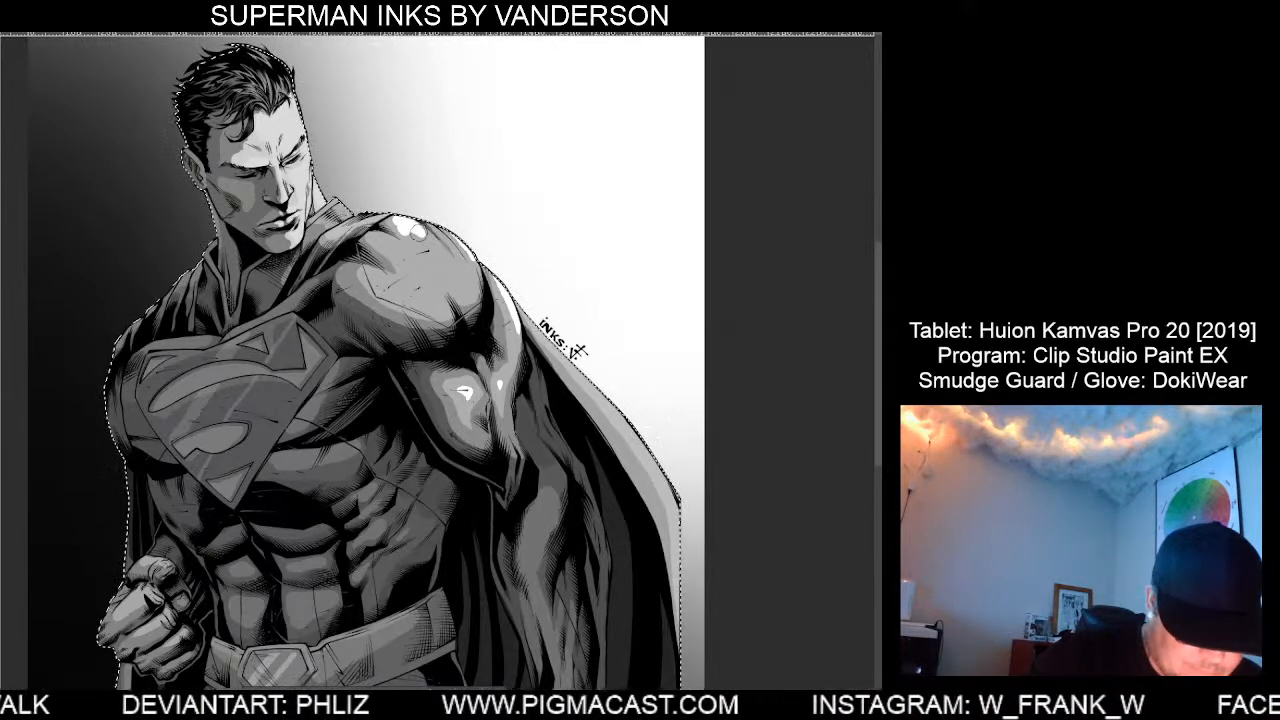
drag(418, 232, 434, 249)
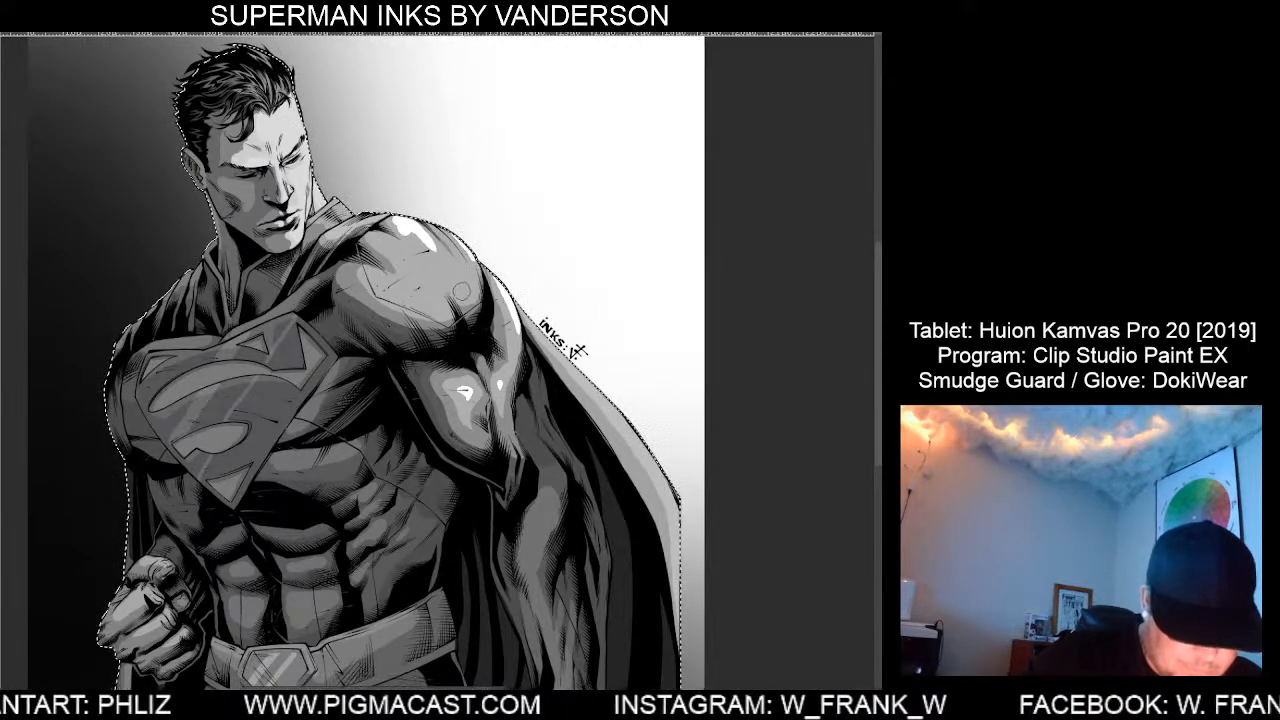
drag(470, 281, 462, 293)
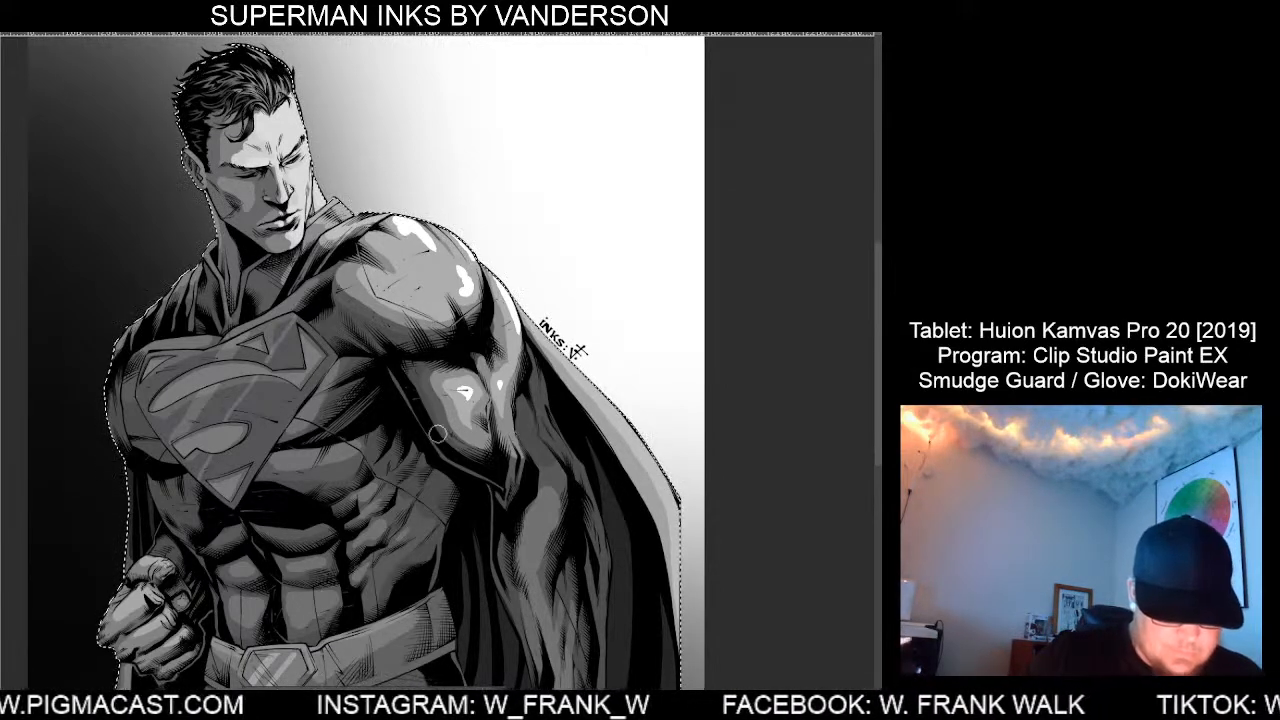
scroll(488, 500, down, 2)
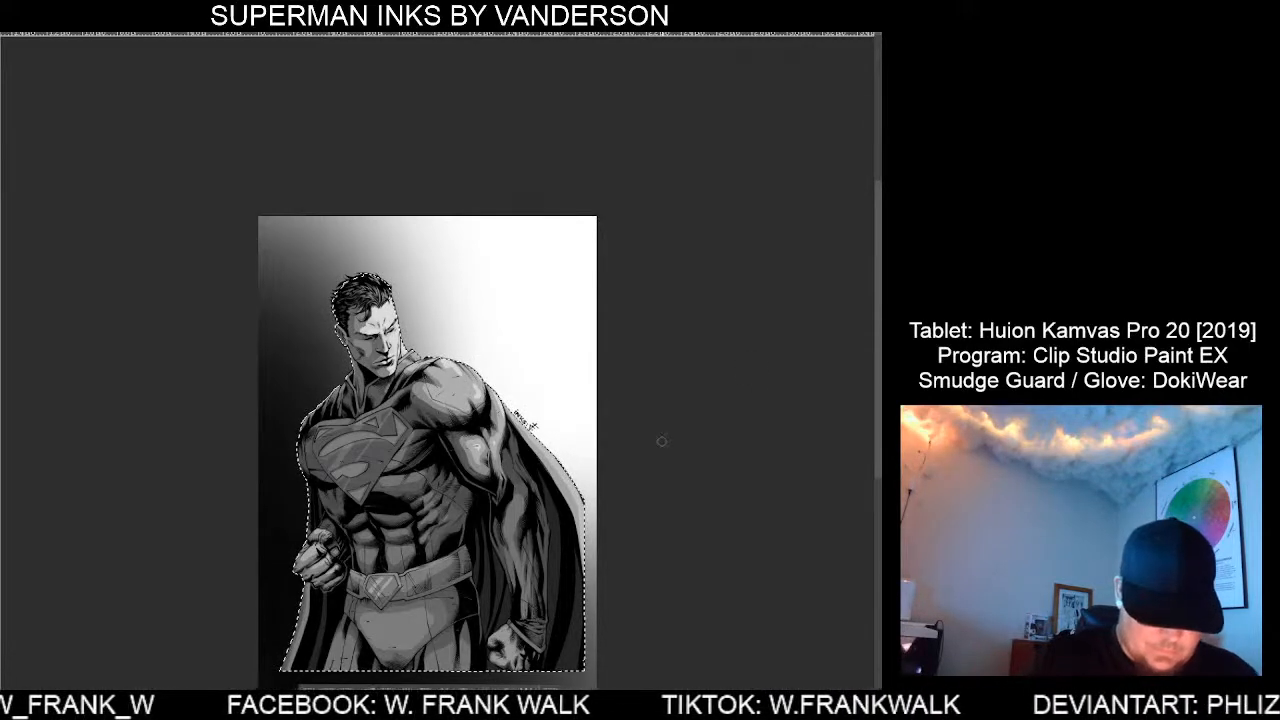
Paint bright diagonal glare streaks across the chest emblem.
scroll(403, 340, up, 2)
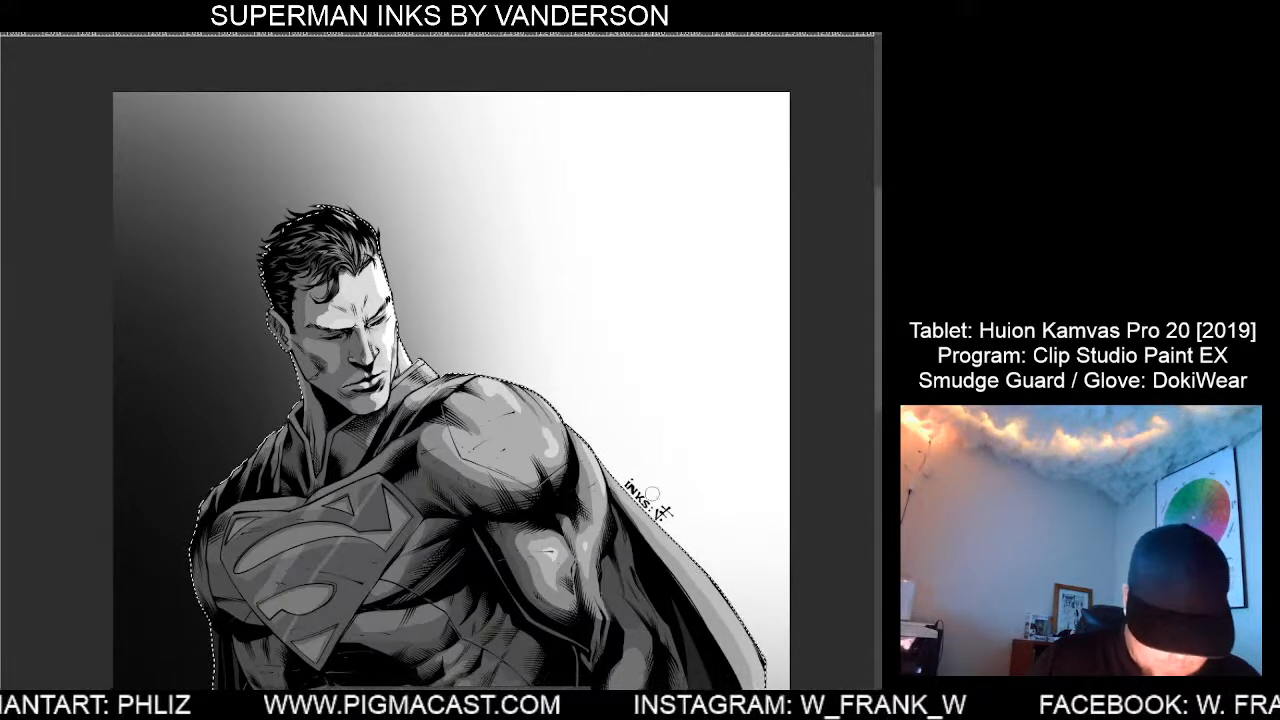
scroll(646, 567, down, 1)
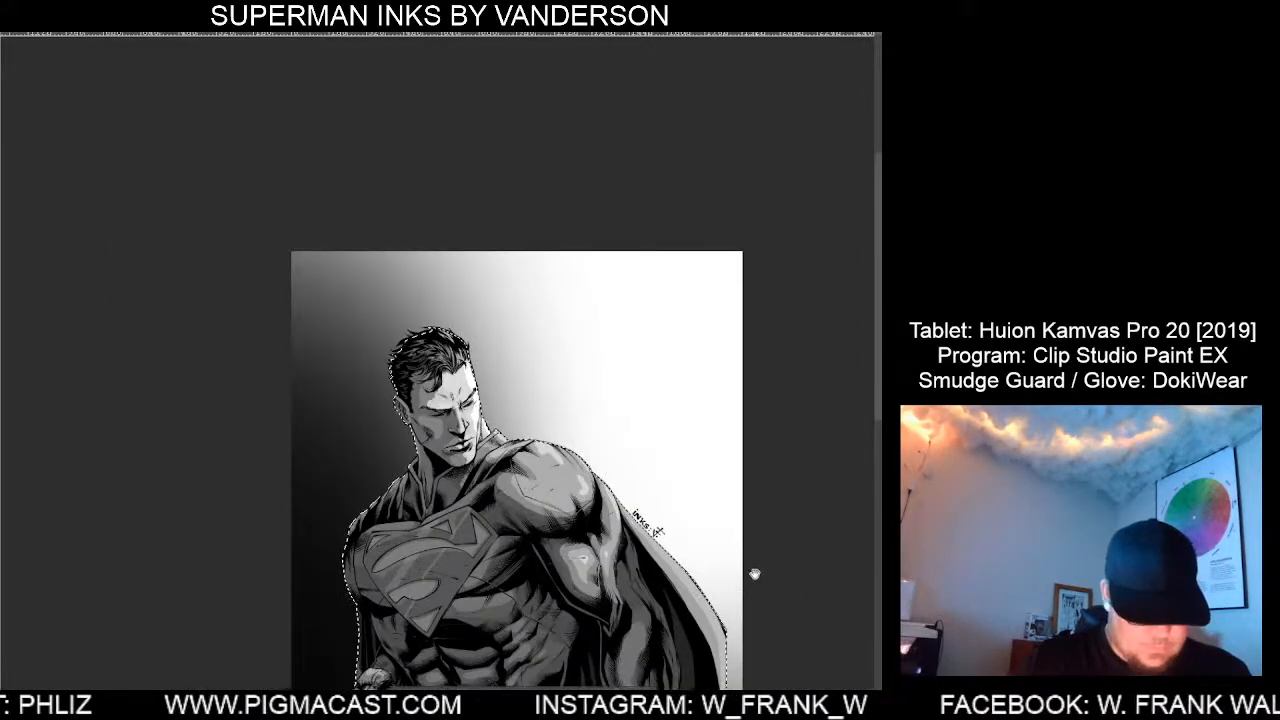
drag(754, 573, 664, 320)
drag(678, 447, 685, 465)
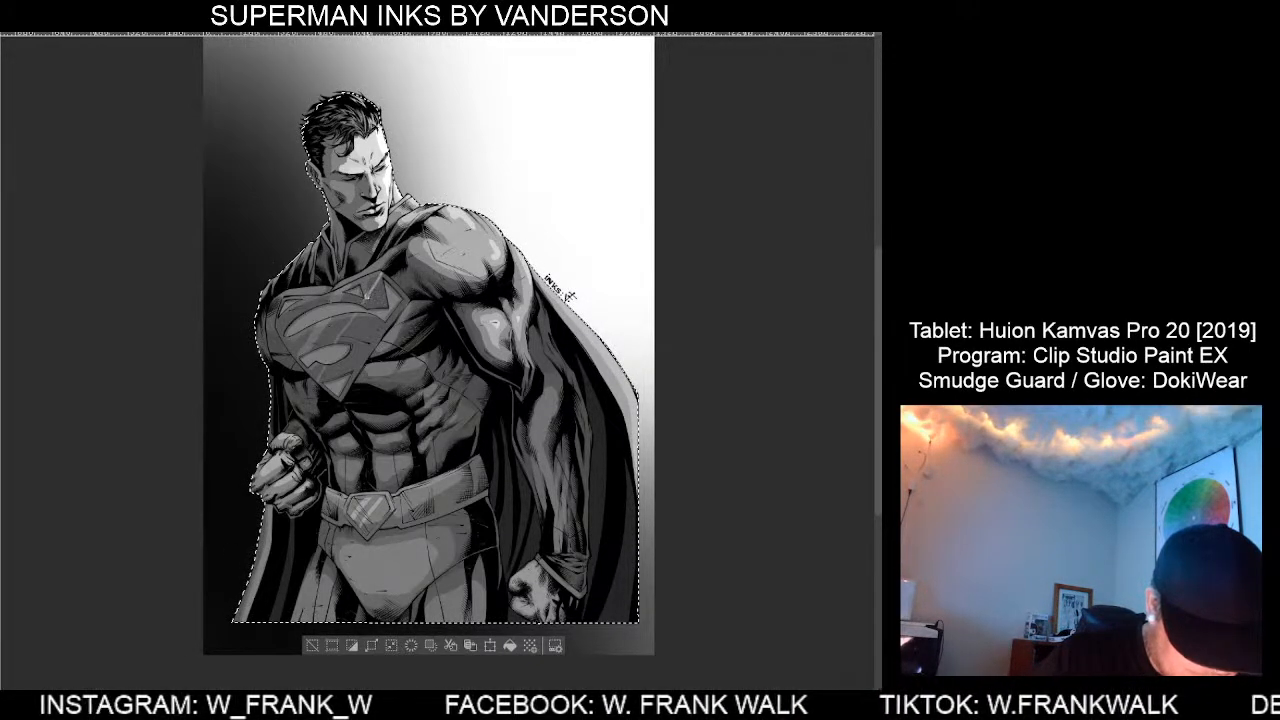
drag(356, 311, 337, 341)
key(ctrl+z)
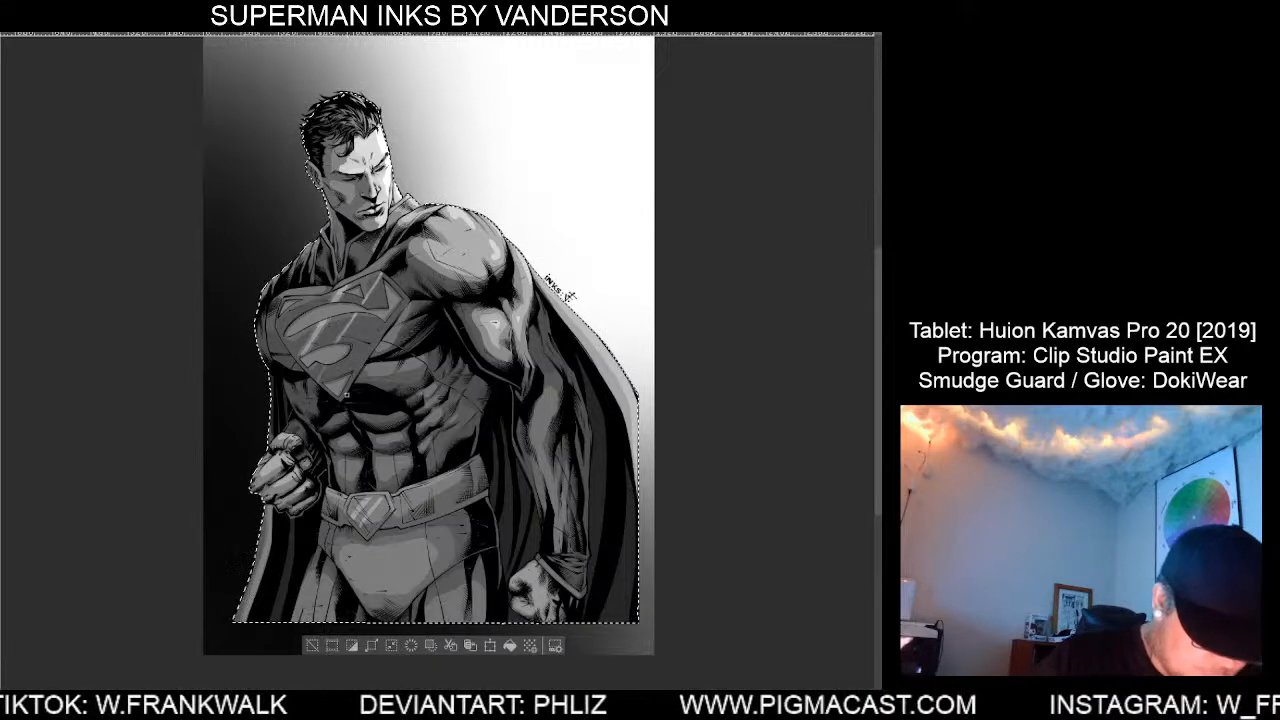
Check the highlights on the whole figure and clear the selection around the silhouette.
scroll(596, 621, down, 1)
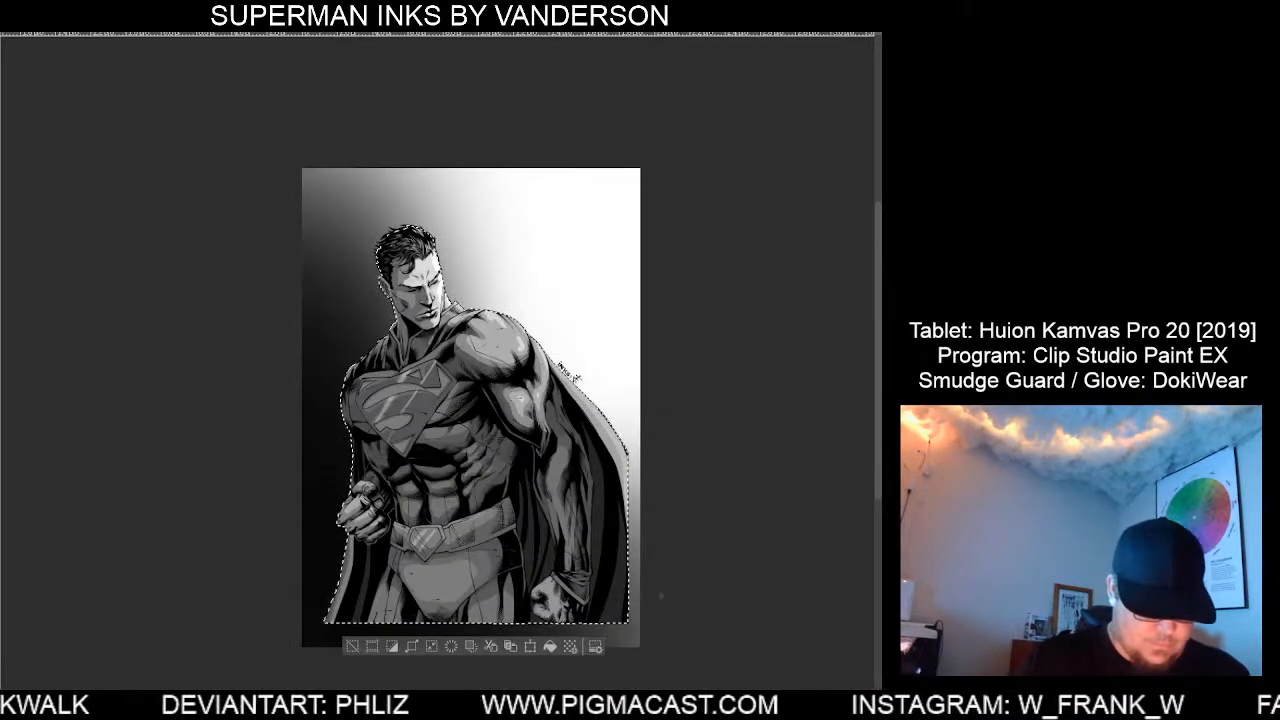
scroll(432, 294, up, 2)
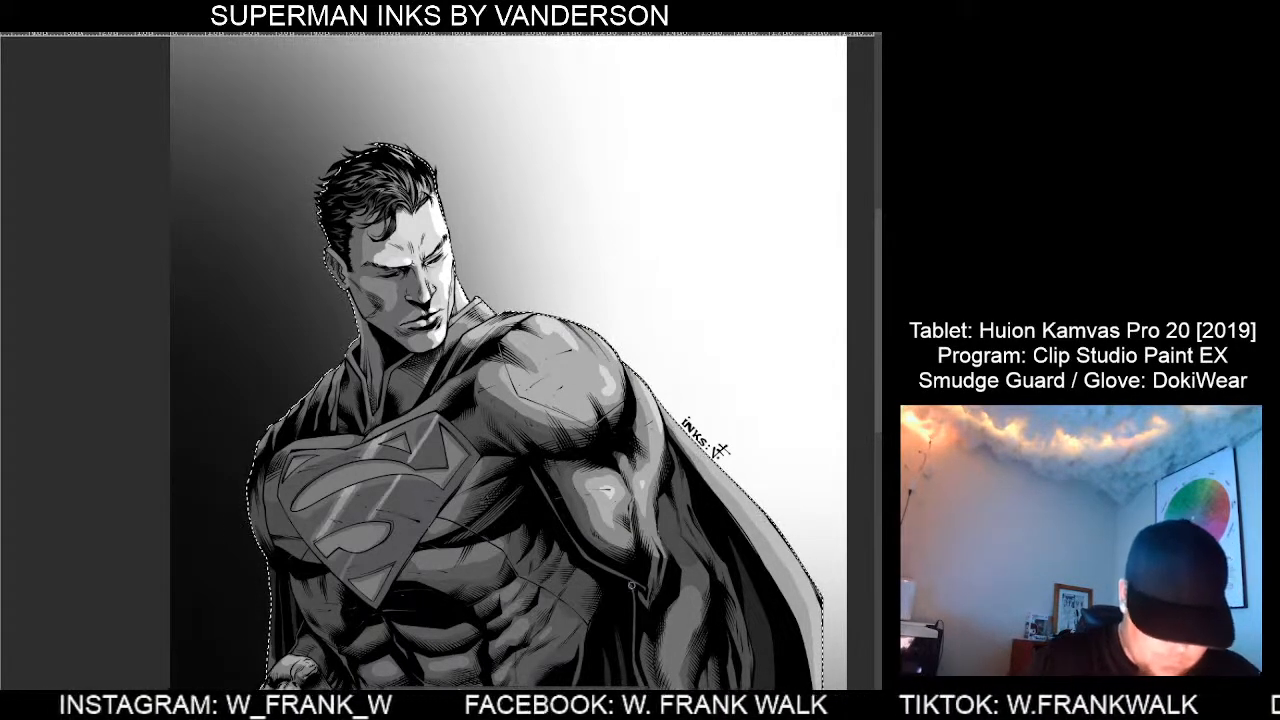
scroll(672, 611, down, 2)
drag(777, 586, 660, 497)
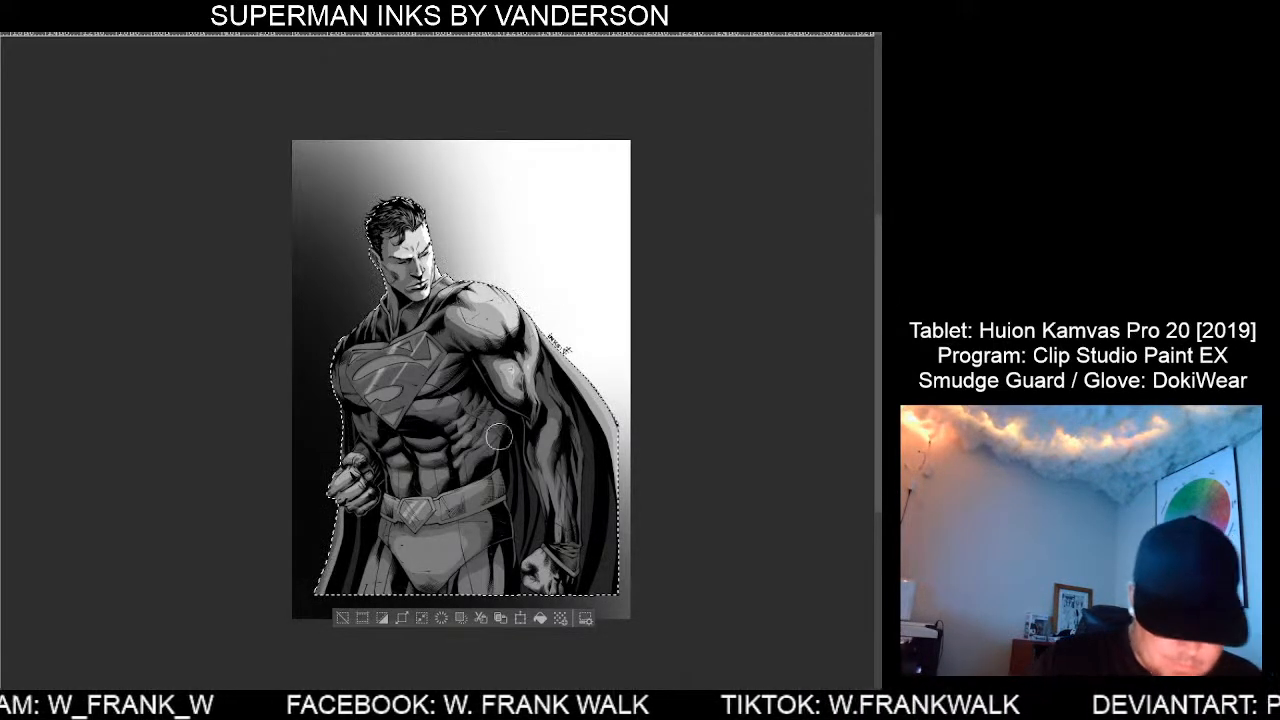
scroll(644, 638, down, 3)
scroll(685, 633, up, 3)
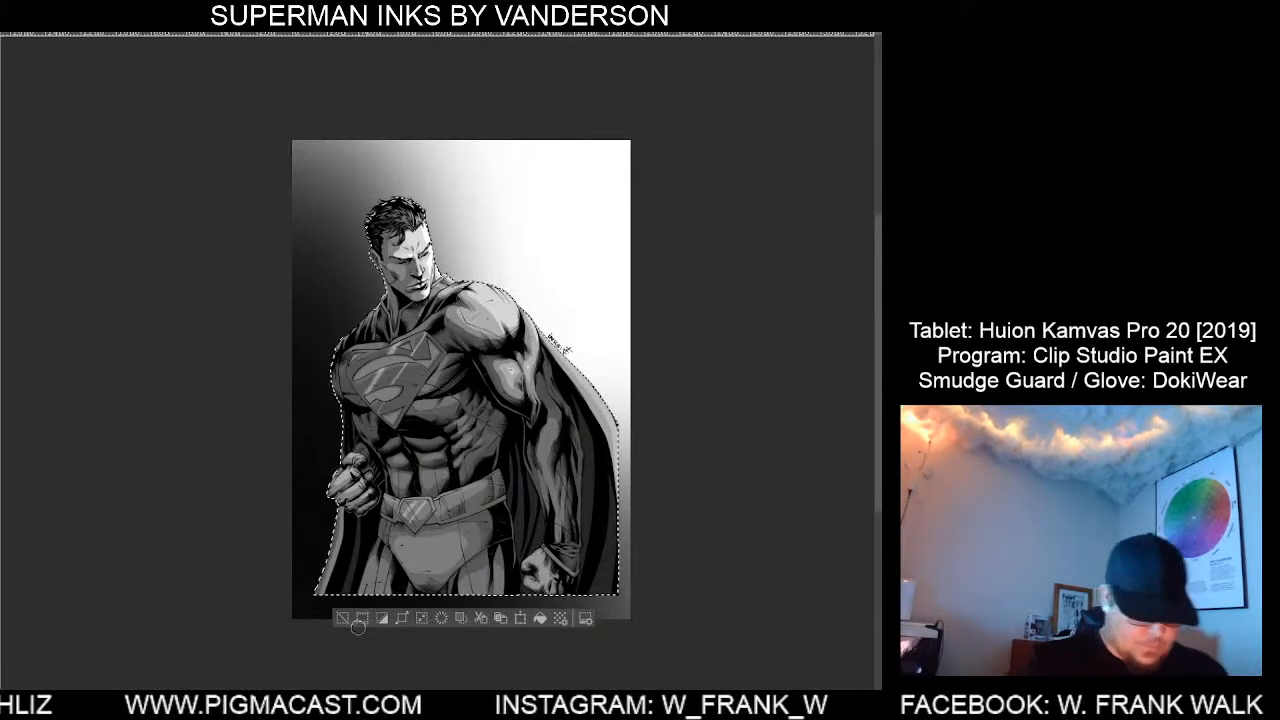
key(ctrl+d)
scroll(598, 650, down, 2)
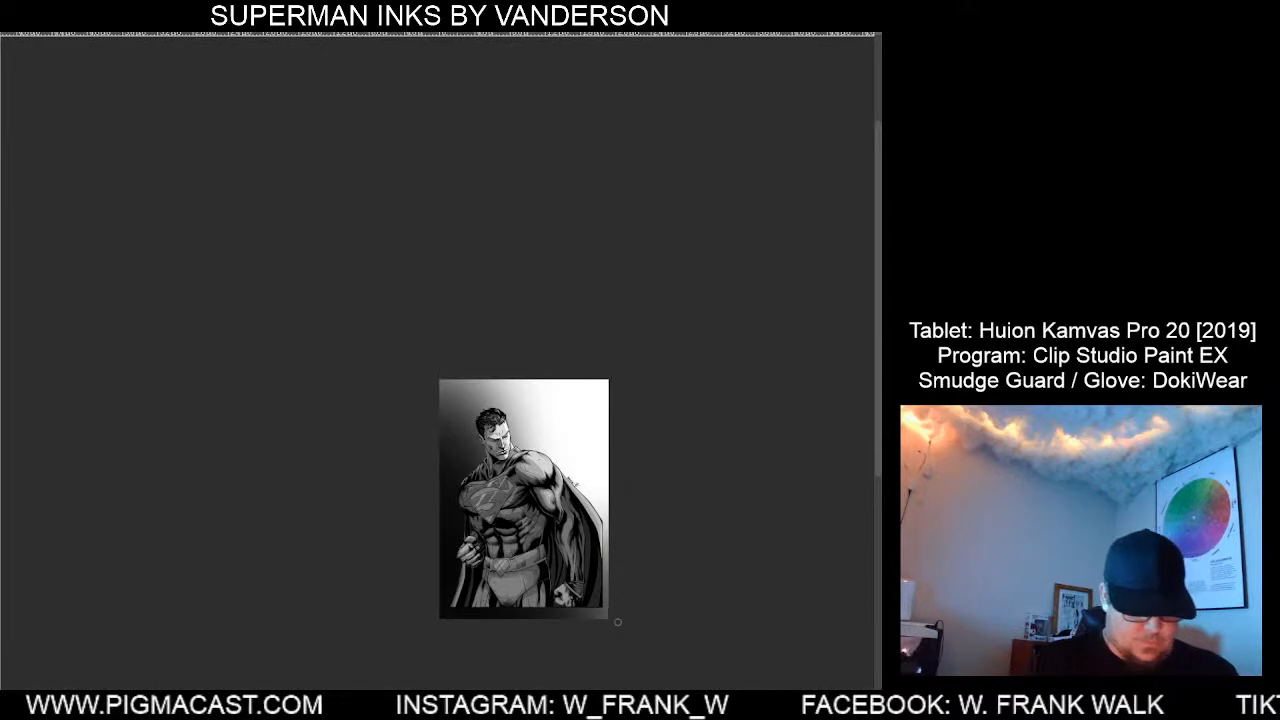
scroll(617, 622, up, 2)
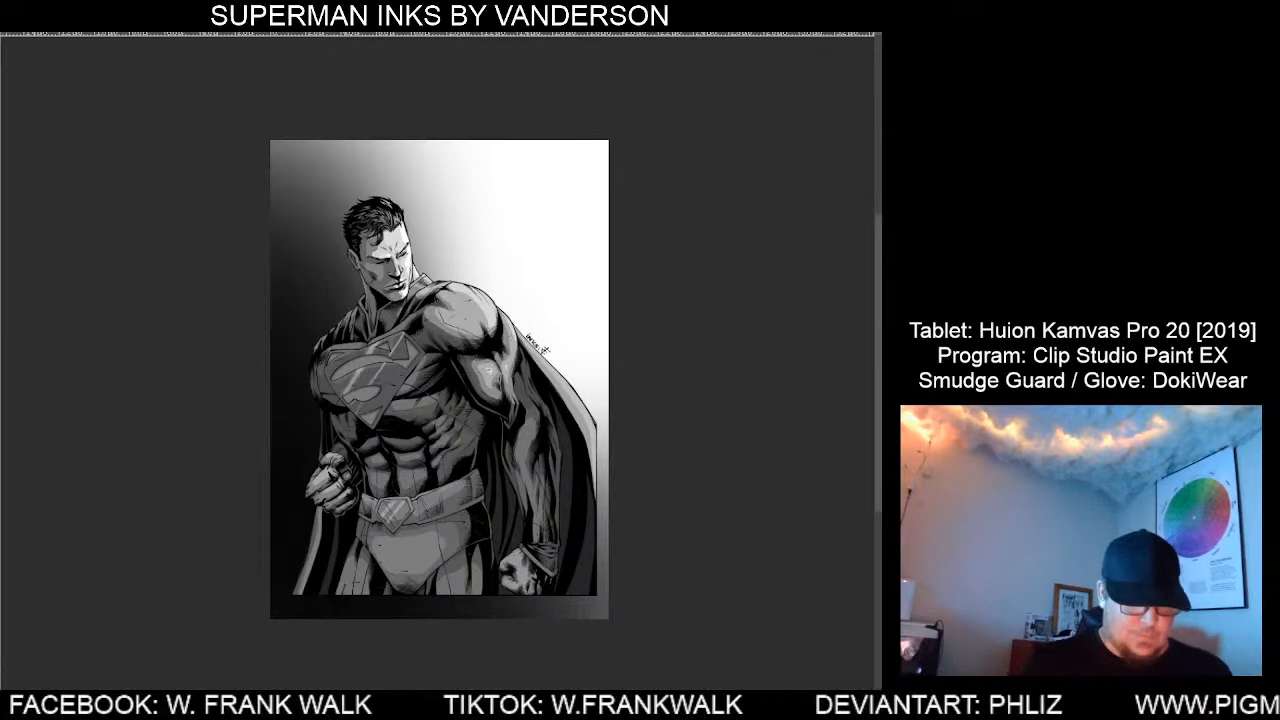
Examine the grayscale shading and highlights of the whole illustration at reduced and enlarged size.
key(ctrl+minus)
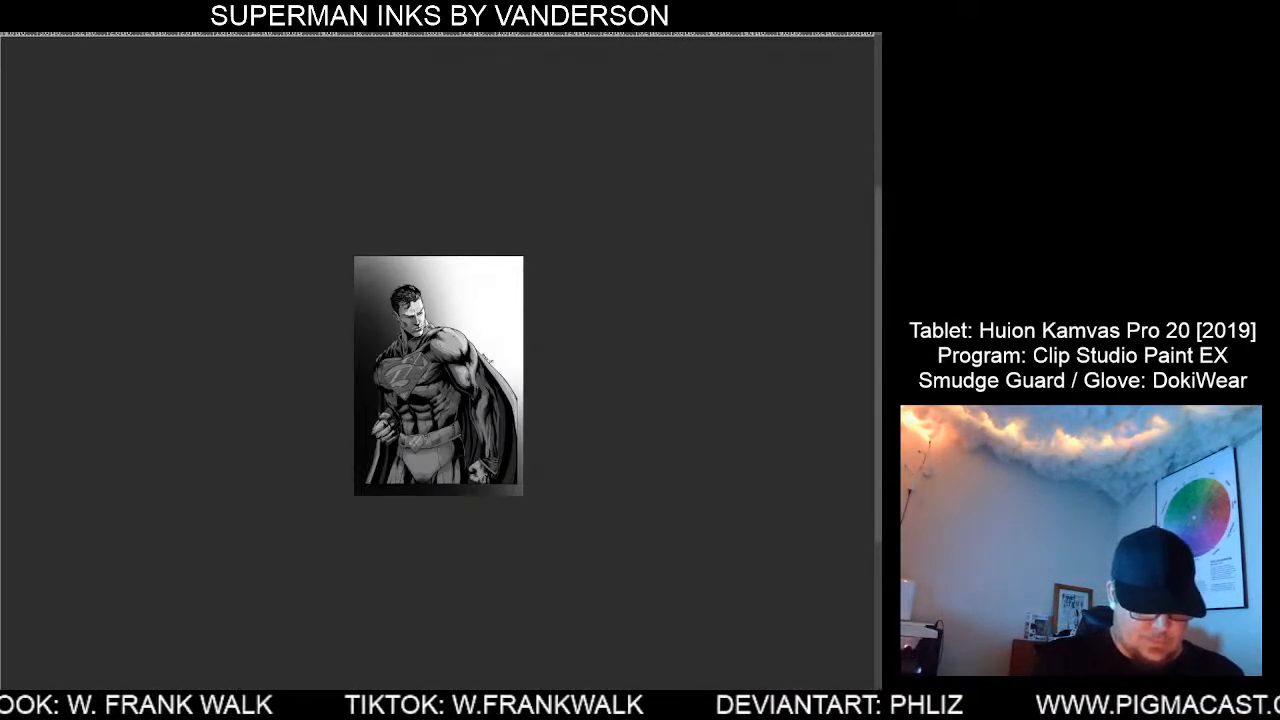
key(ctrl+plus)
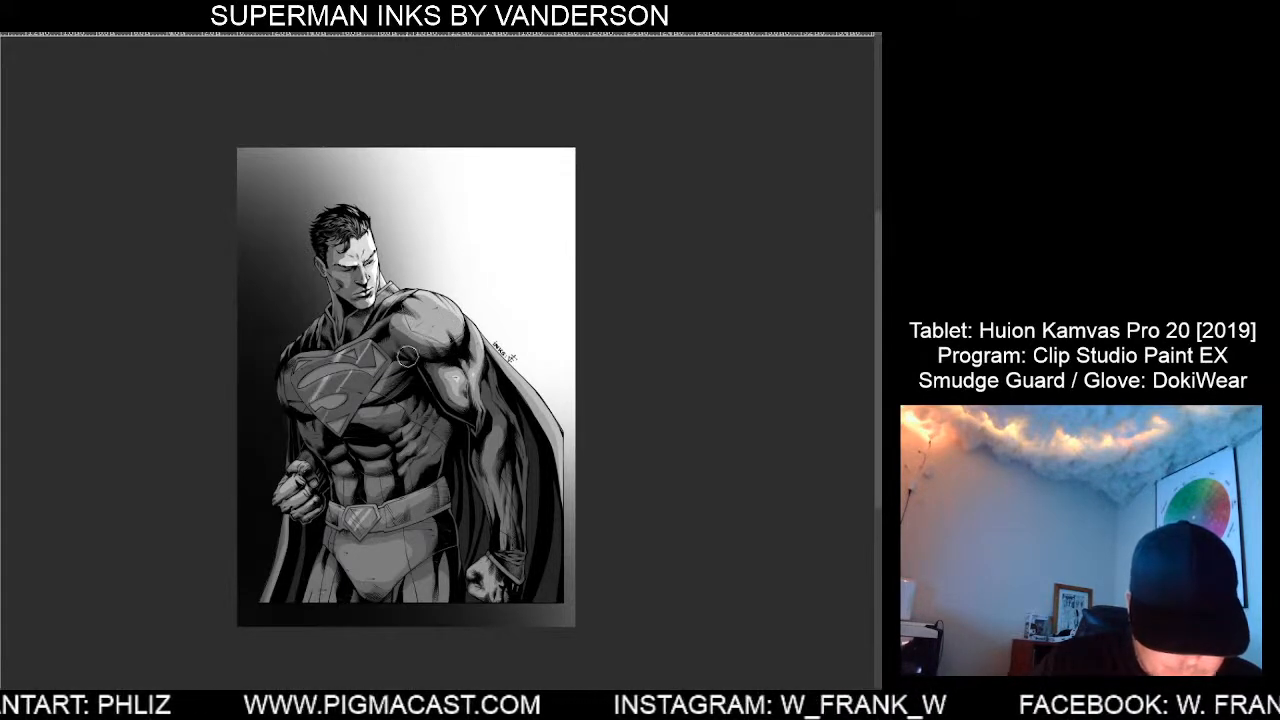
scroll(575, 626, down, 2)
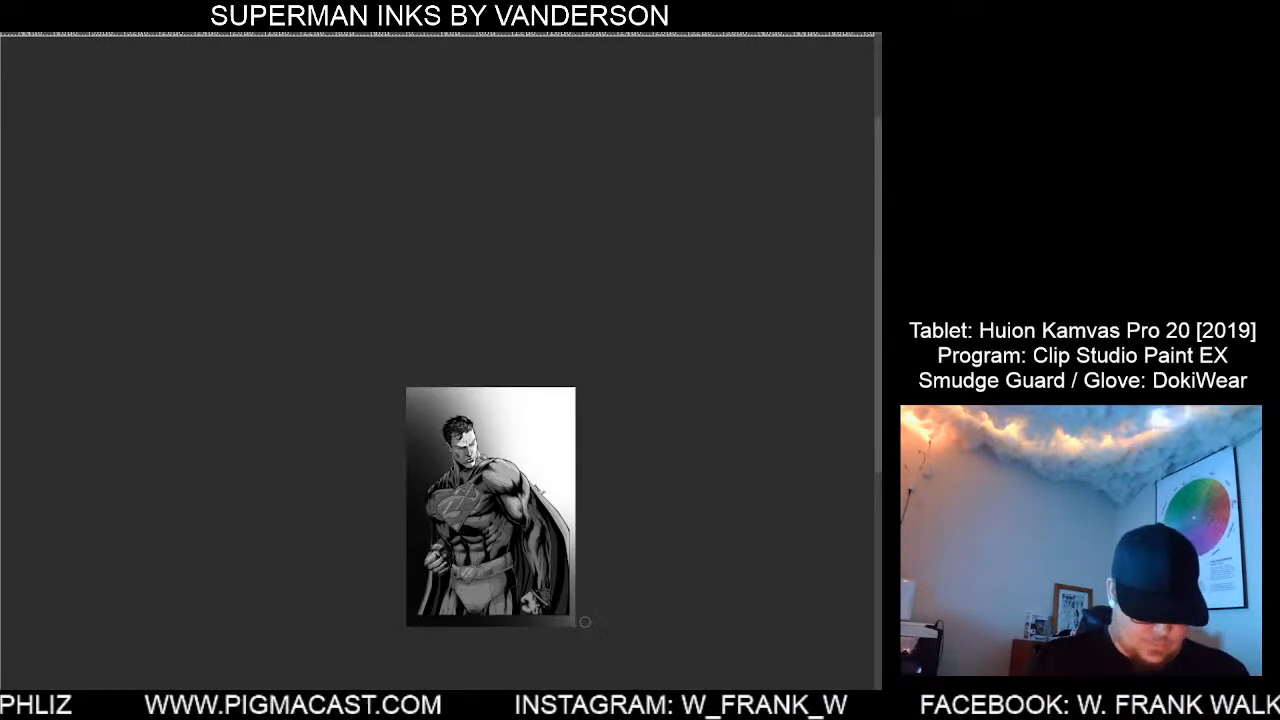
scroll(585, 622, up, 2)
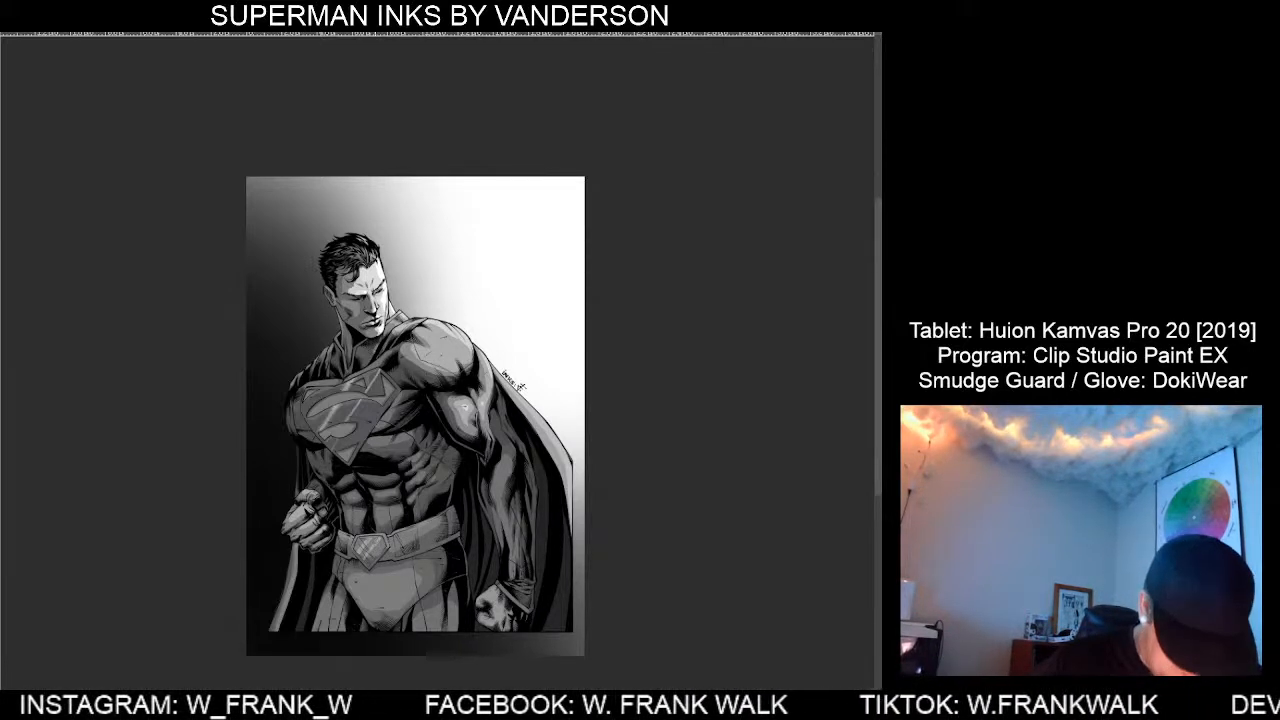
scroll(372, 551, up, 1)
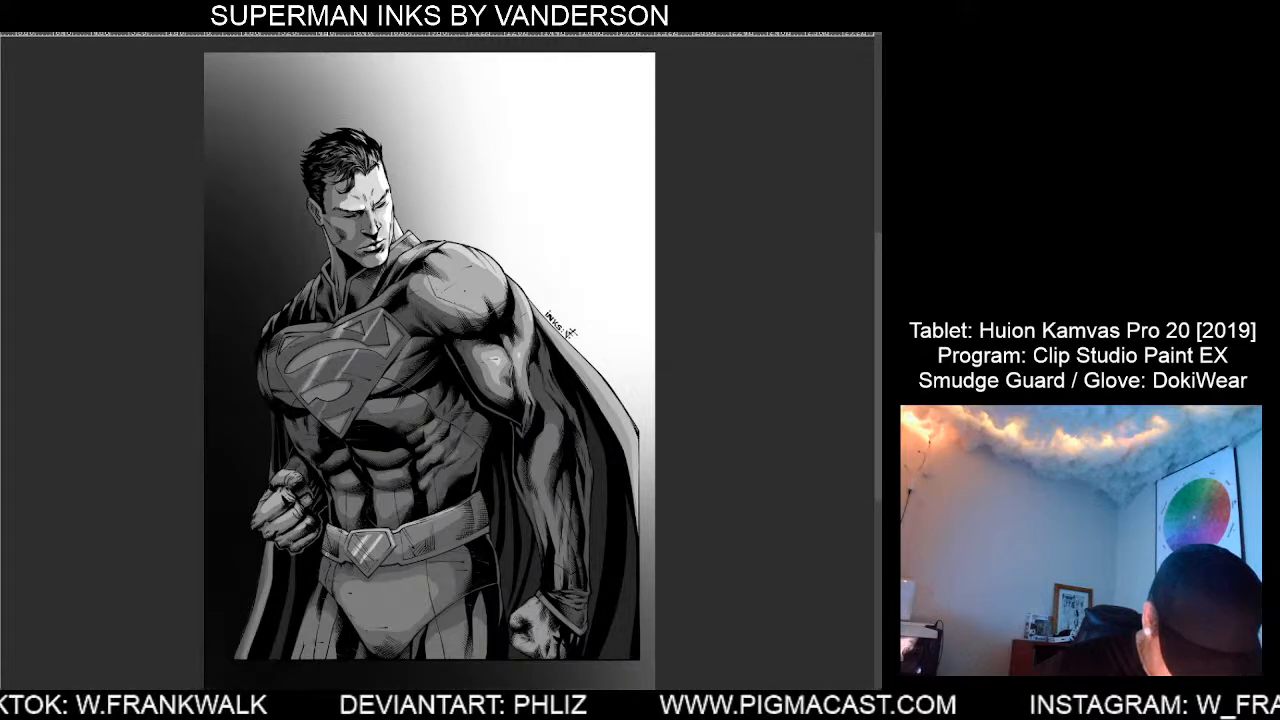
scroll(595, 657, down, 1)
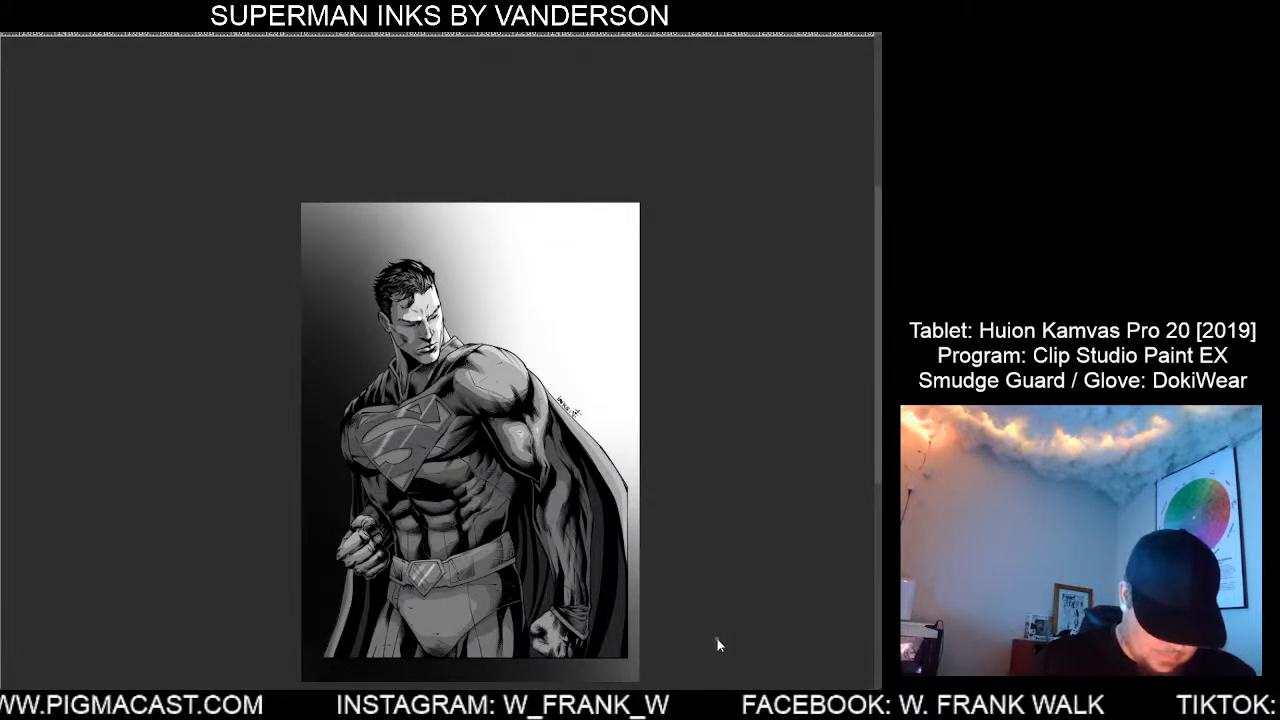
scroll(422, 581, up, 1)
scroll(422, 581, up, 1)
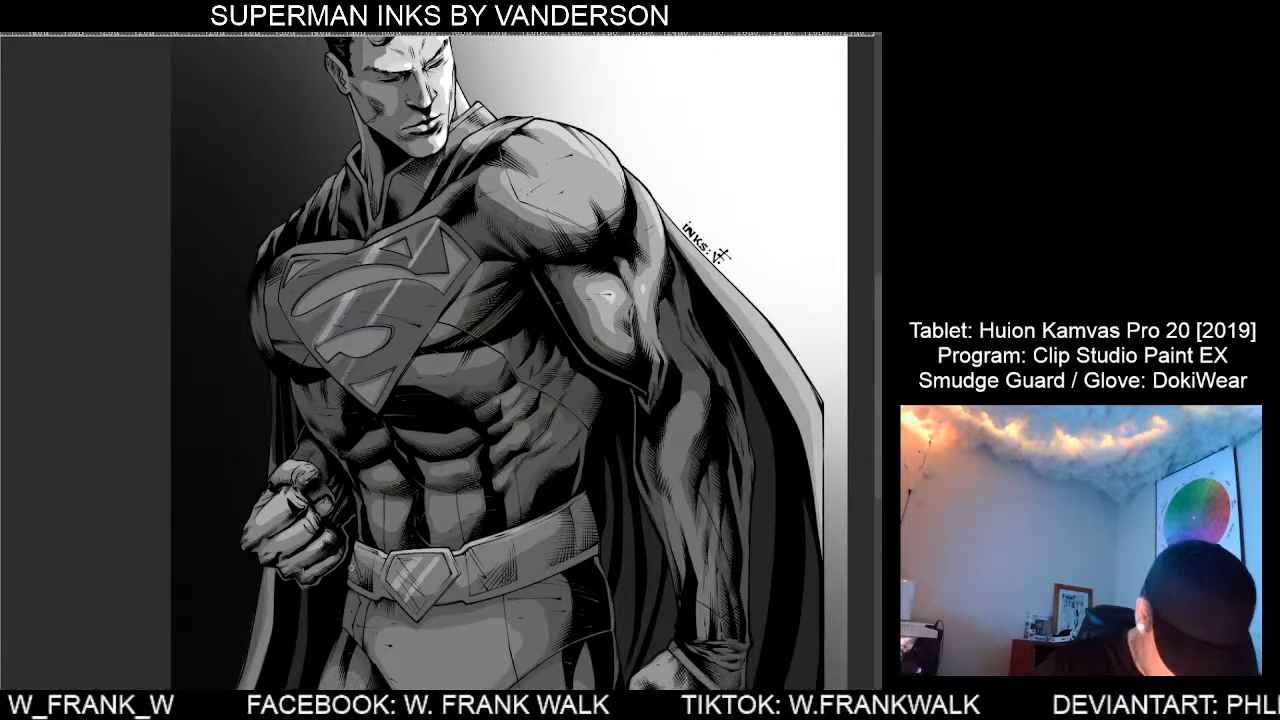
scroll(579, 654, down, 2)
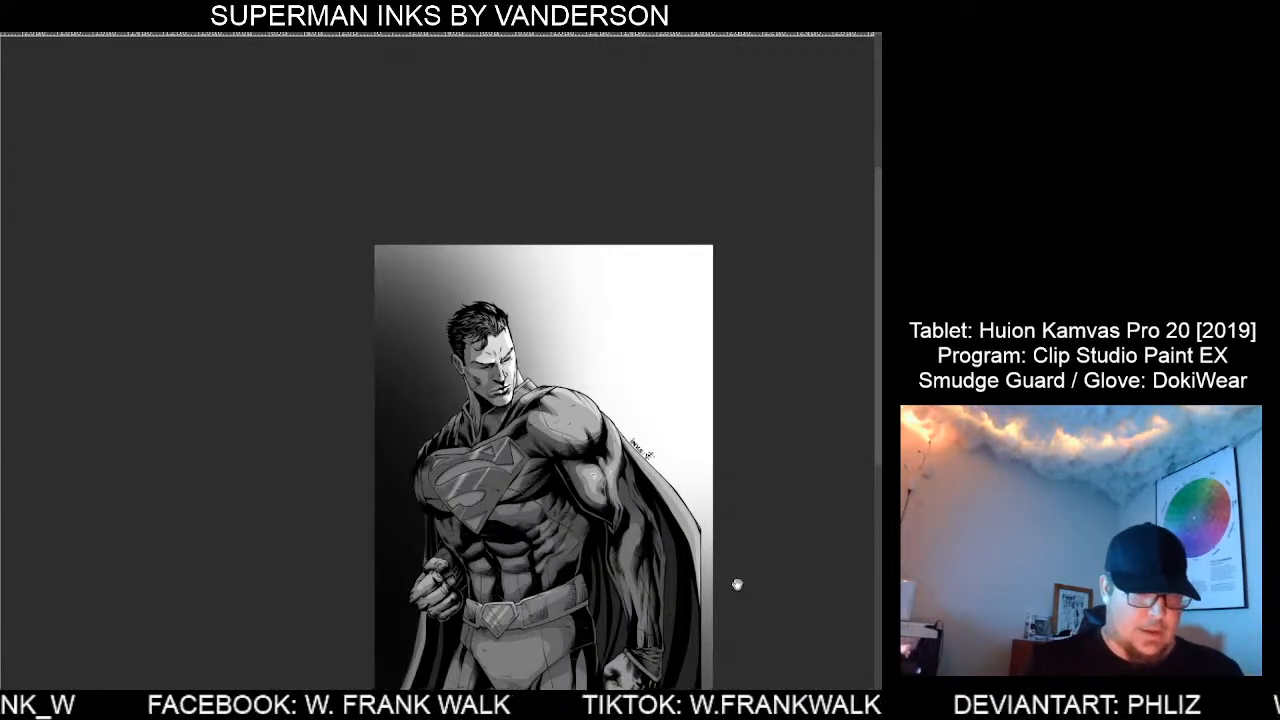
drag(737, 586, 642, 479)
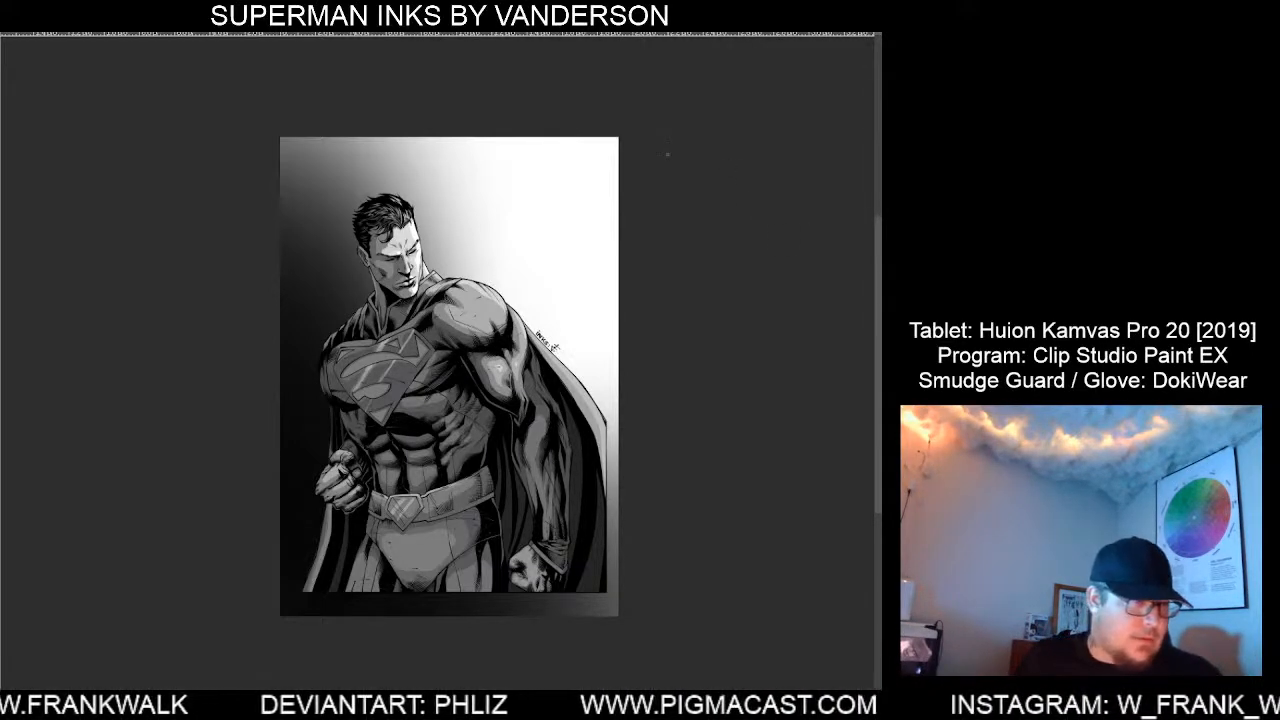
Save the grayscale illustration under a new file with Save As.
click(6, 34)
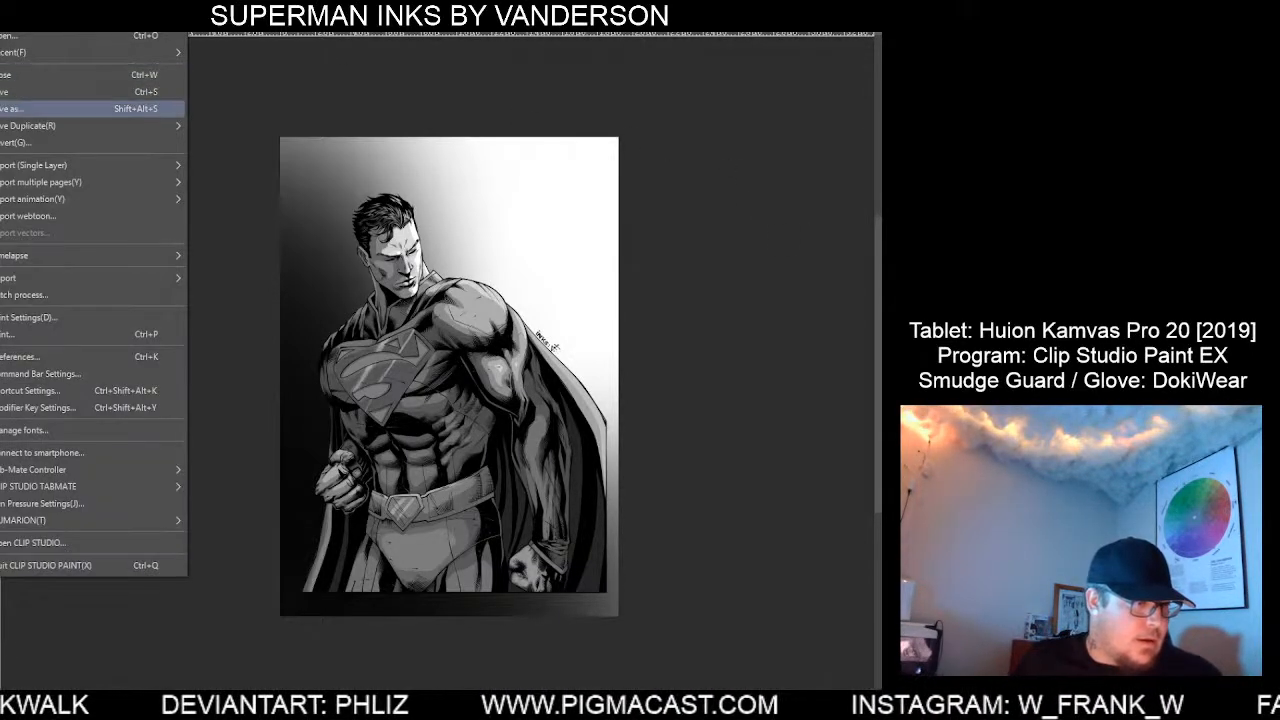
click(60, 109)
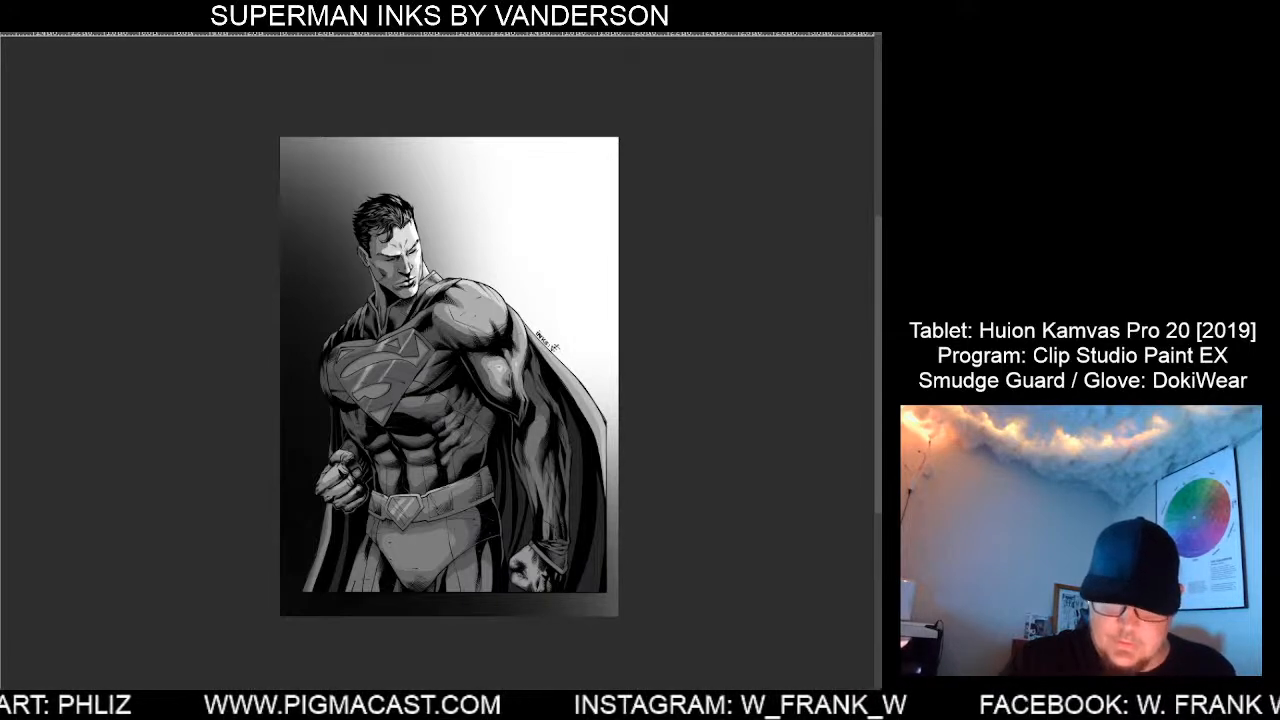
Hide the inks and the shading so that only the figure's flat tones show over the background gradient.
click(453, 535)
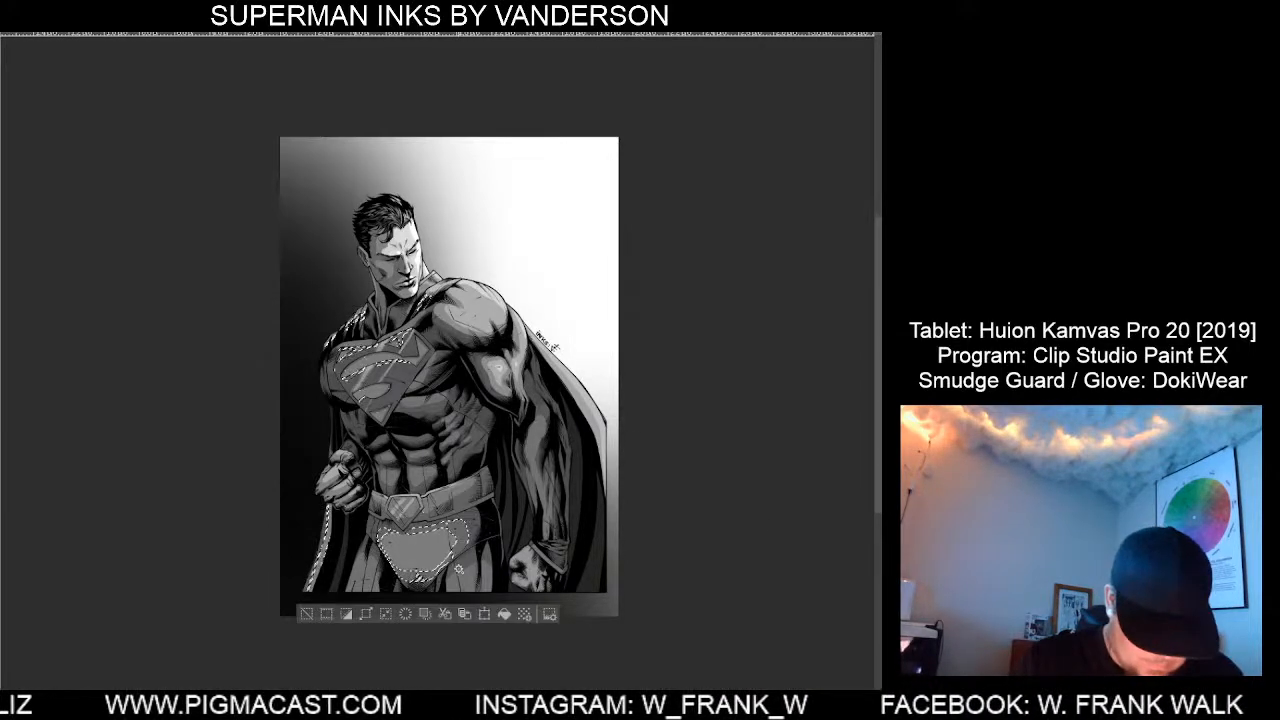
click(368, 614)
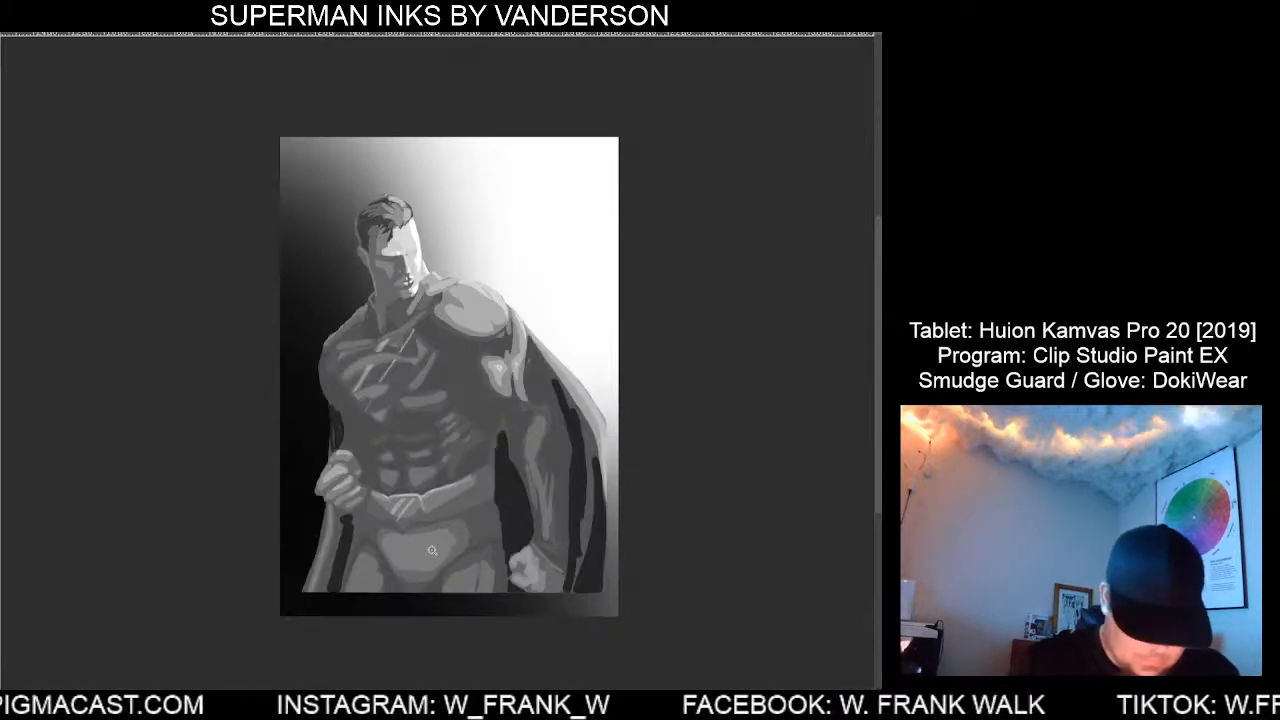
click(431, 556)
click(339, 616)
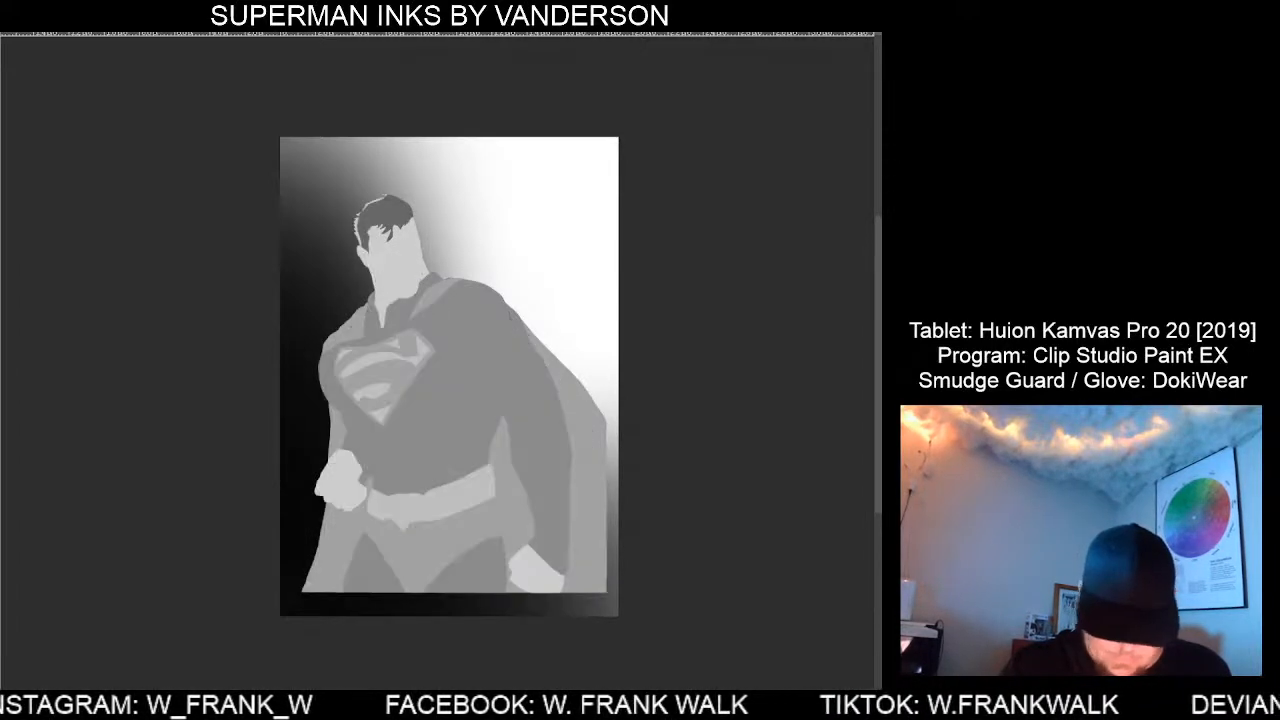
Select the flat areas of the cape, trunks and chest emblem, fill them with red and clear the selection.
click(464, 537)
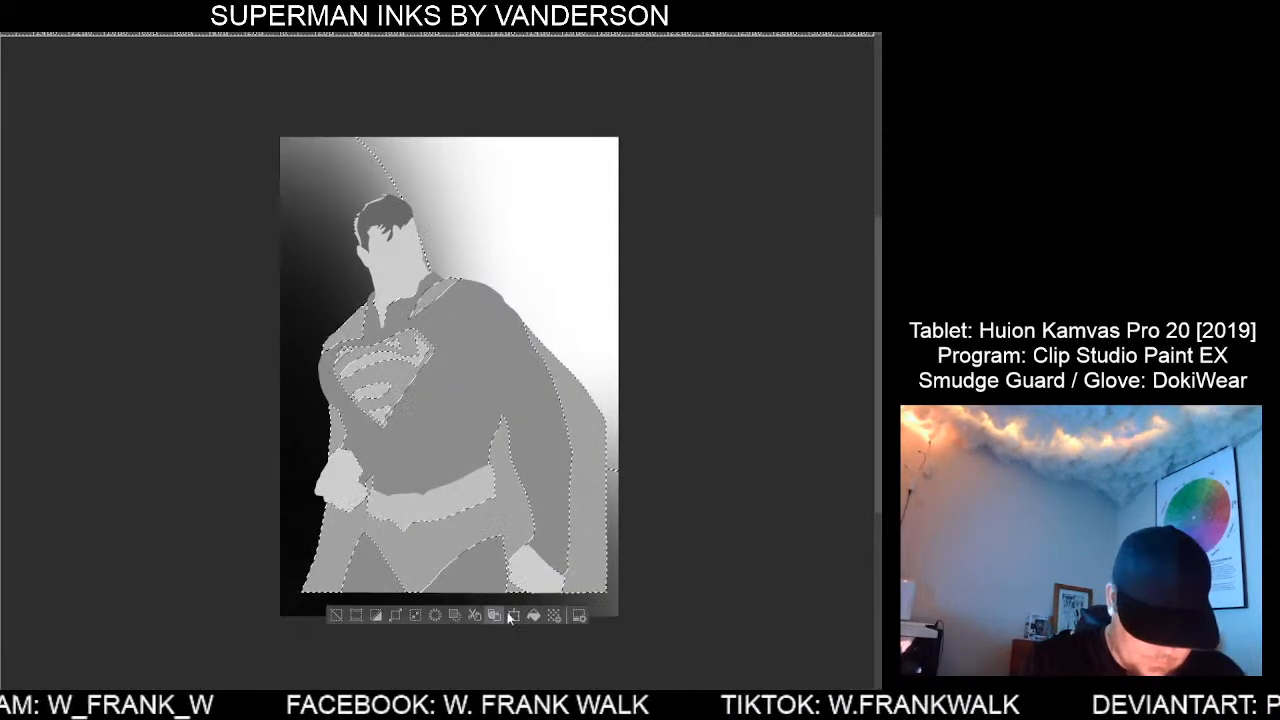
click(533, 615)
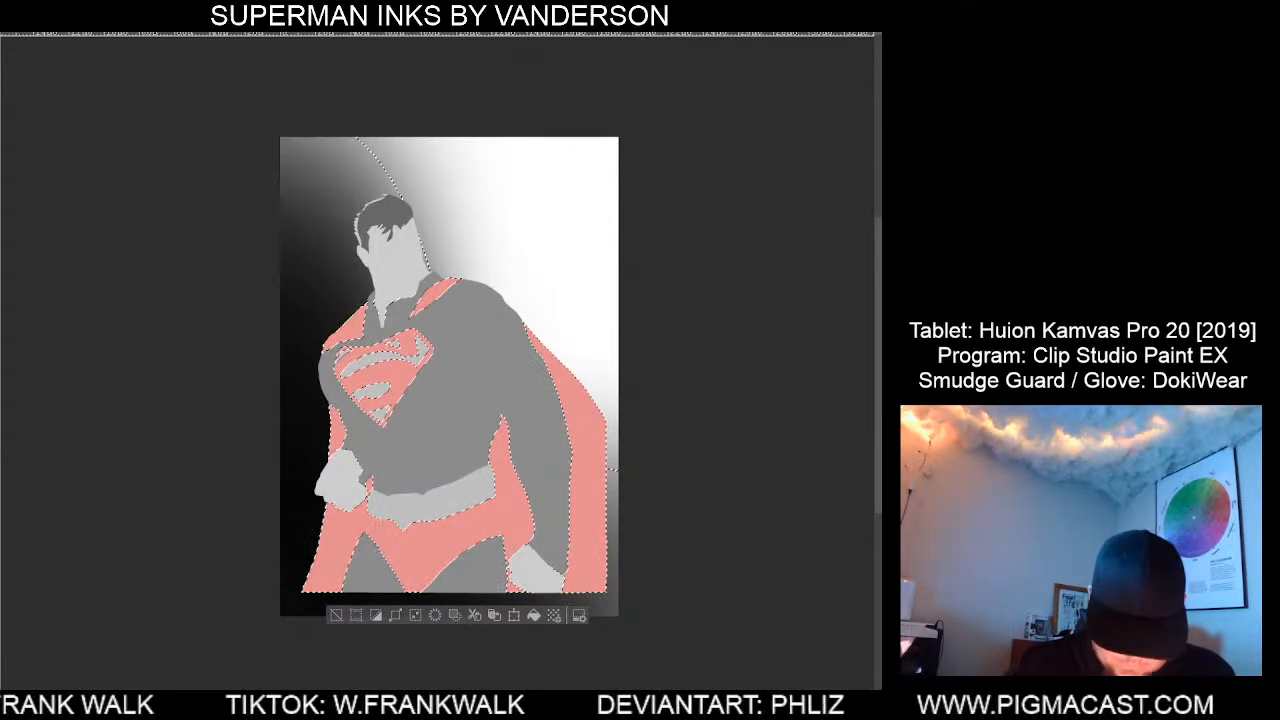
click(534, 615)
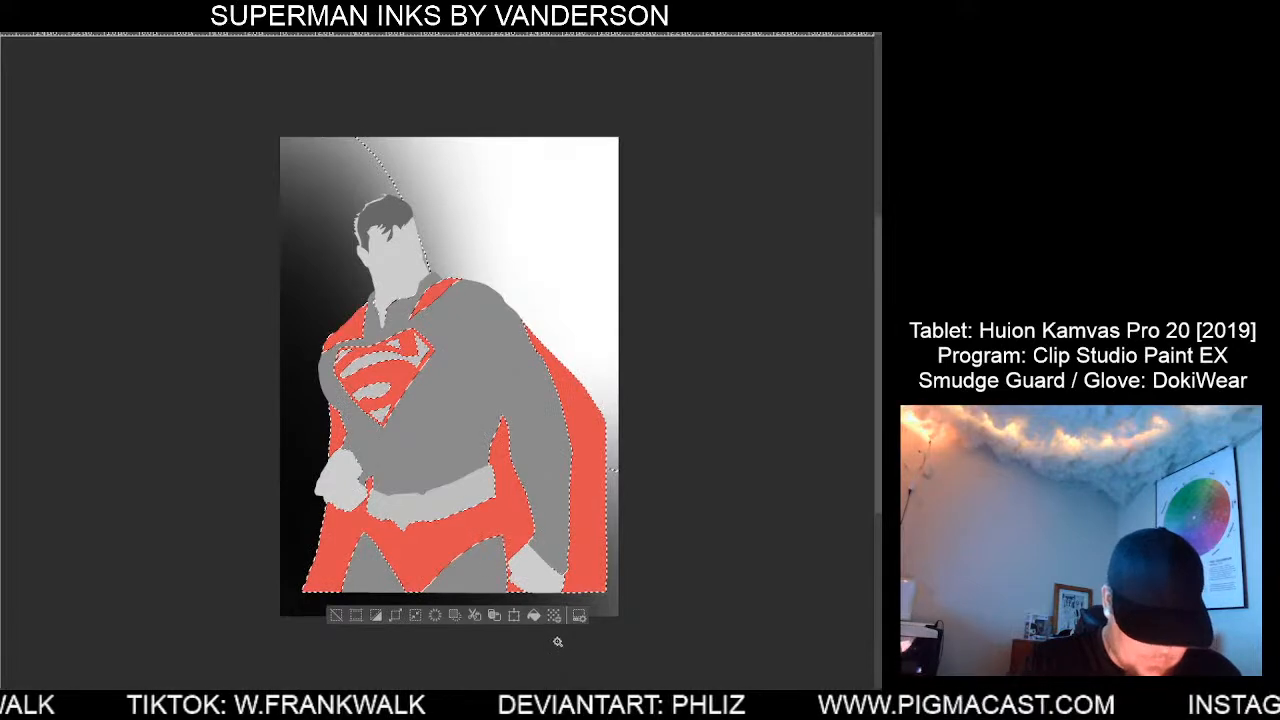
key(ctrl+d)
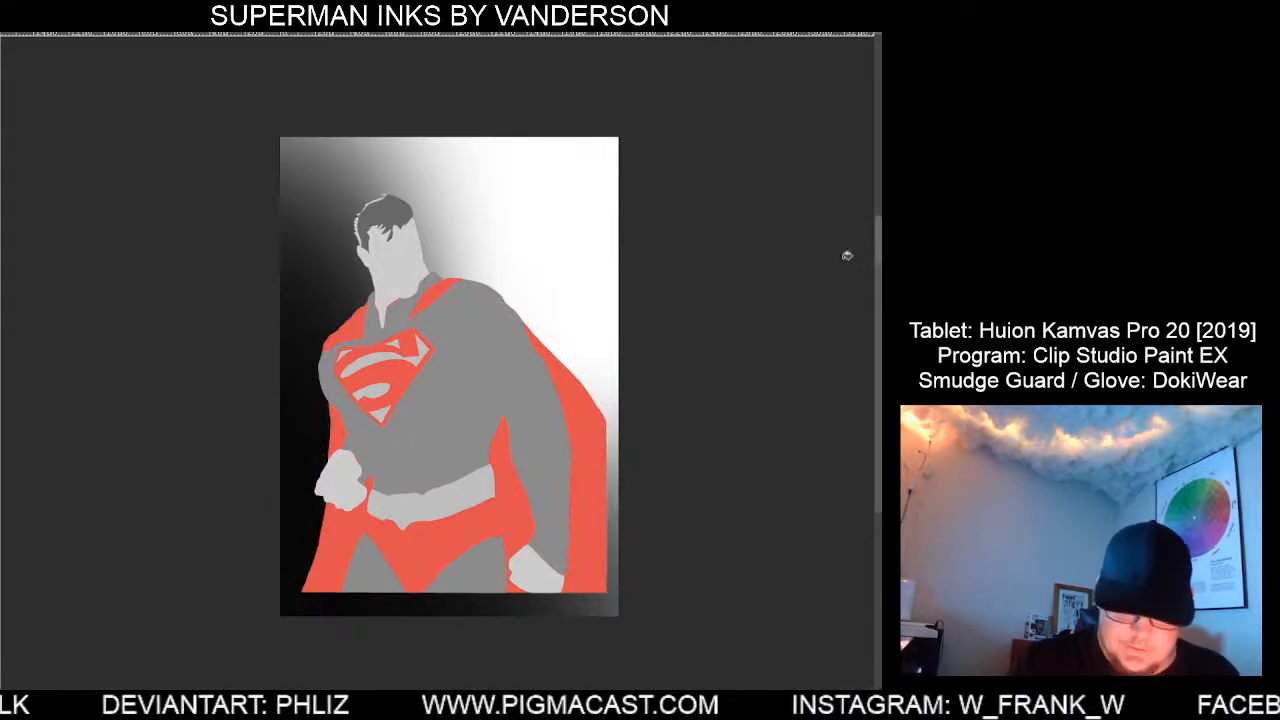
Select the flat areas of the suit on the torso, arms and legs, fill them with blue and clear the selection.
click(549, 465)
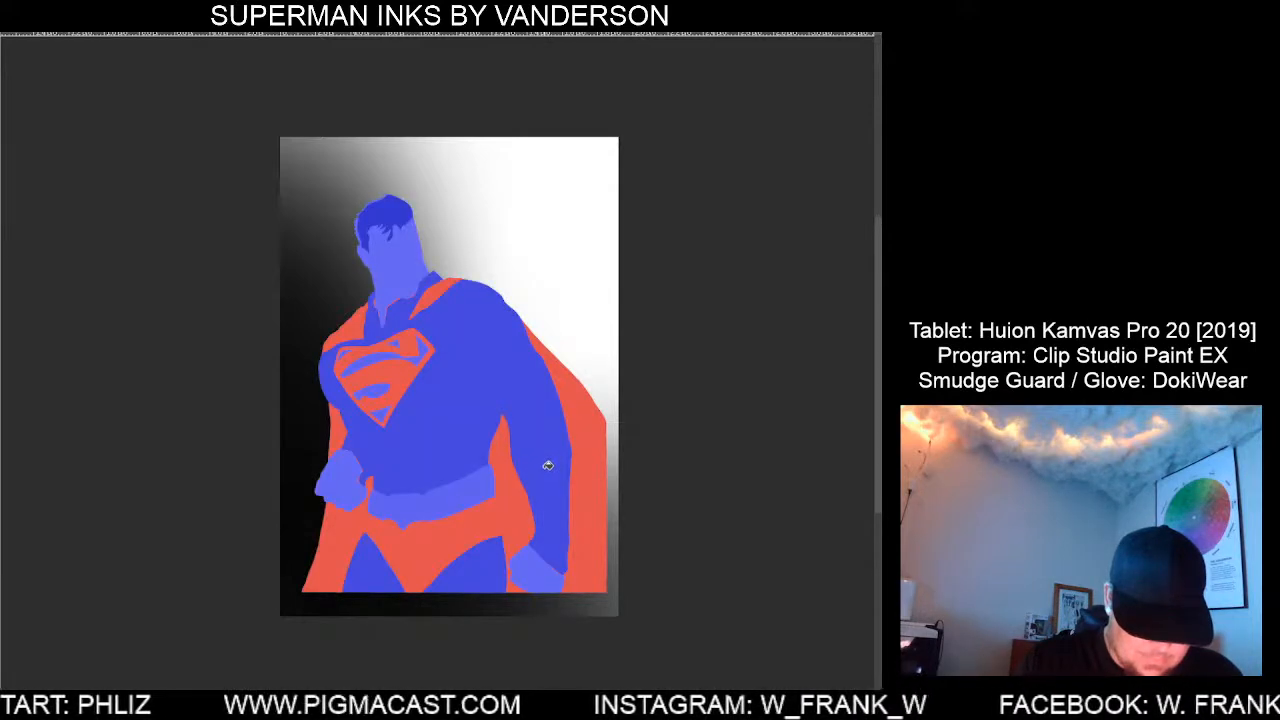
key(ctrl+z)
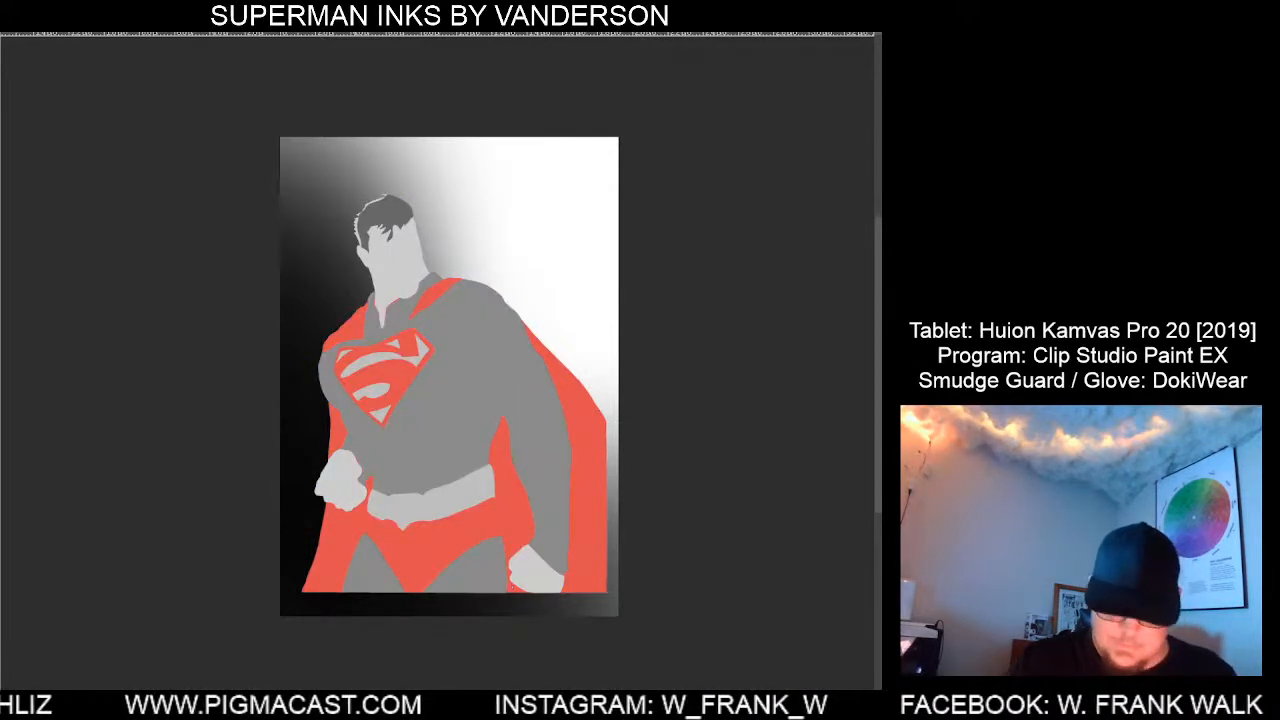
click(551, 471)
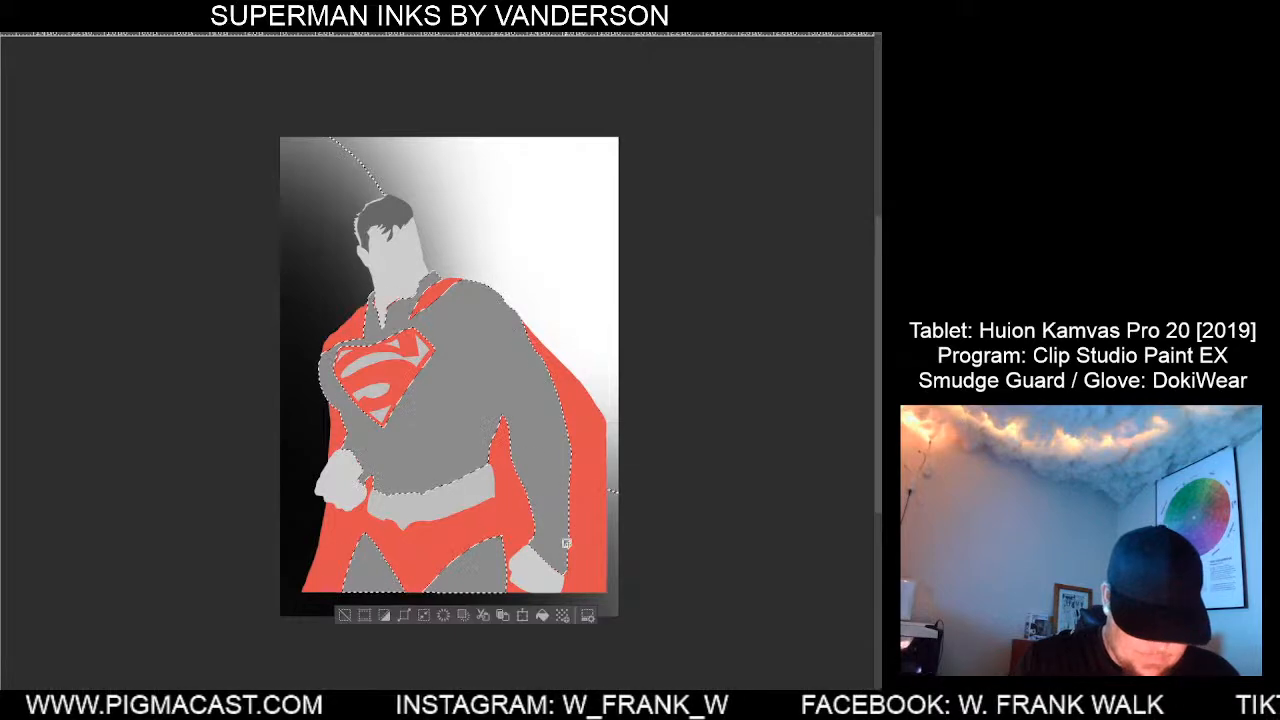
click(521, 616)
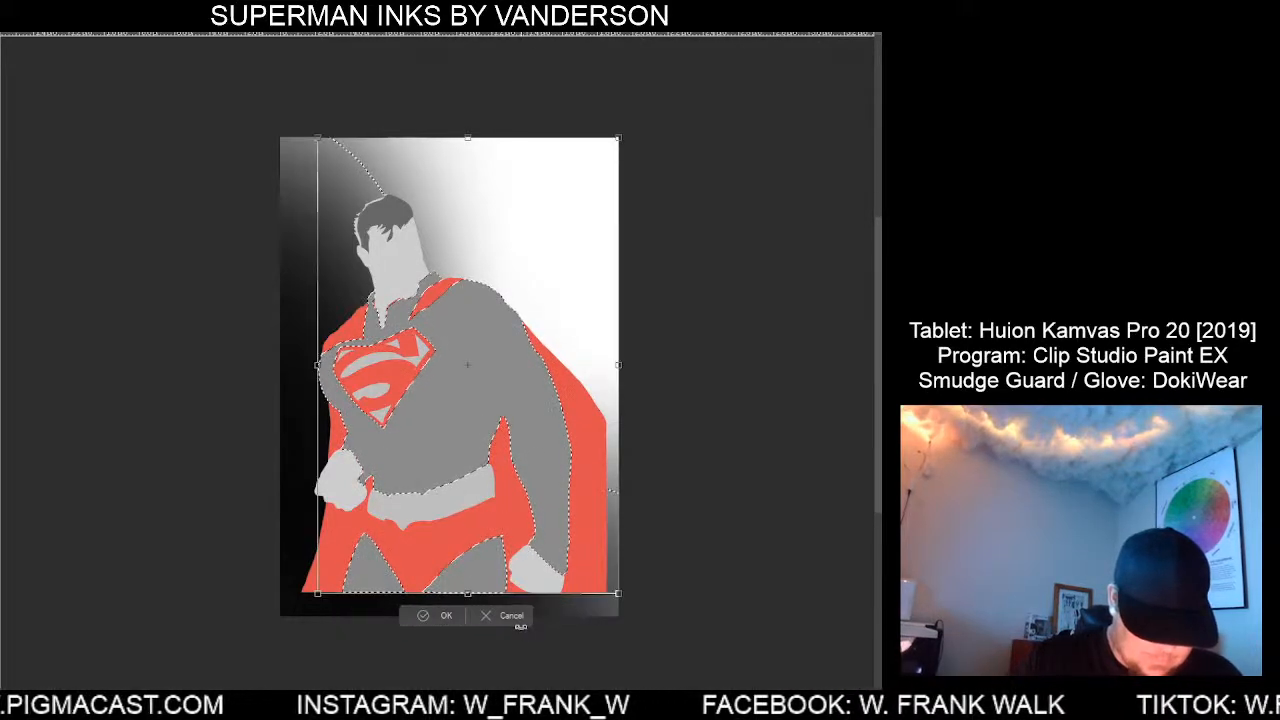
click(497, 617)
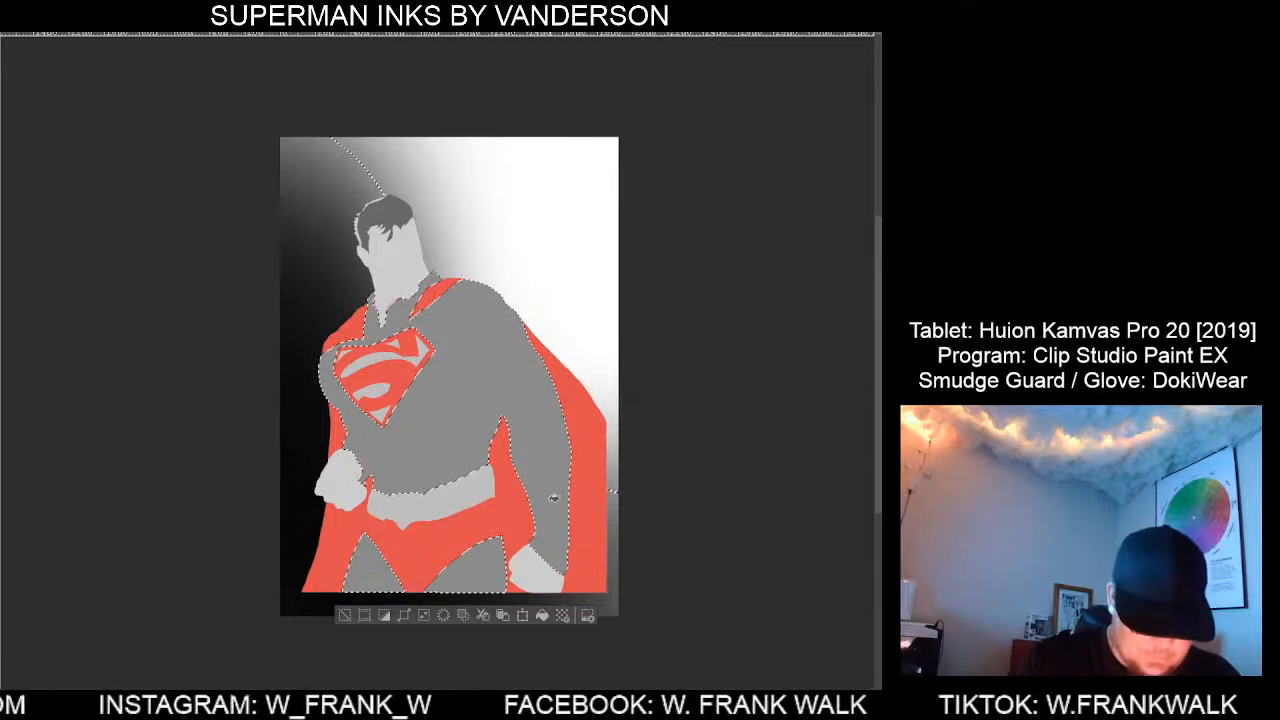
click(542, 616)
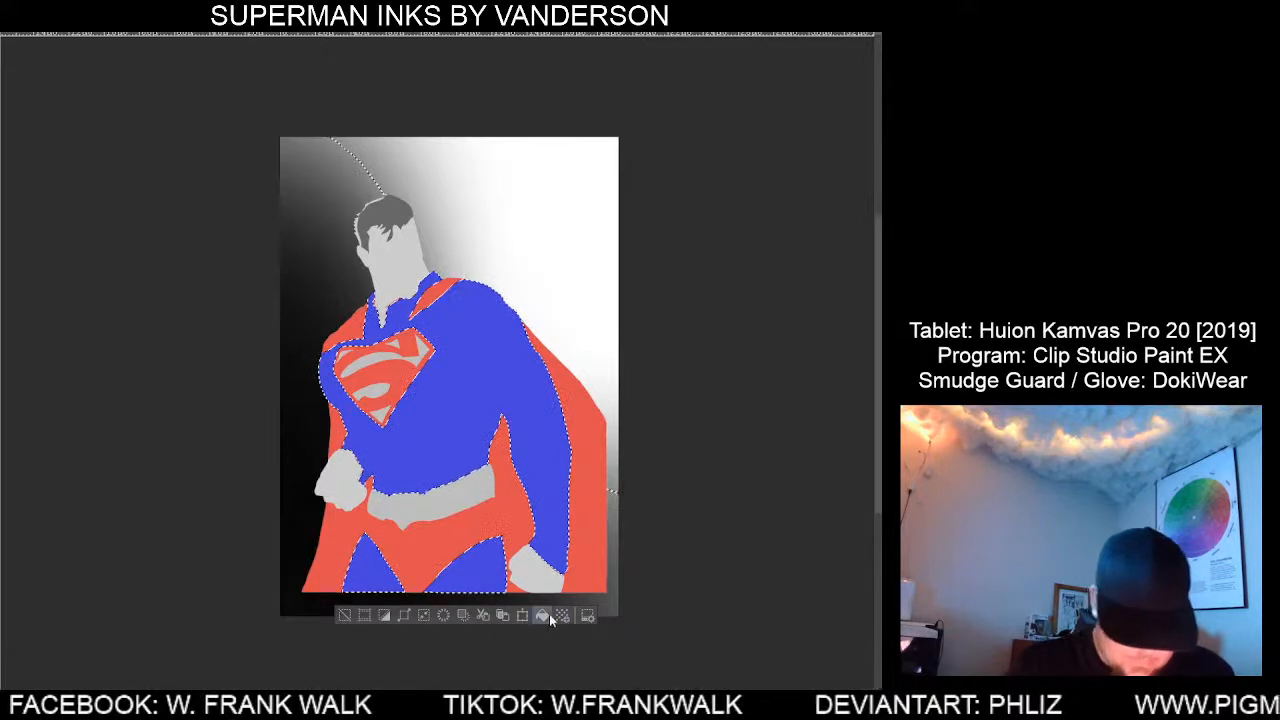
click(344, 614)
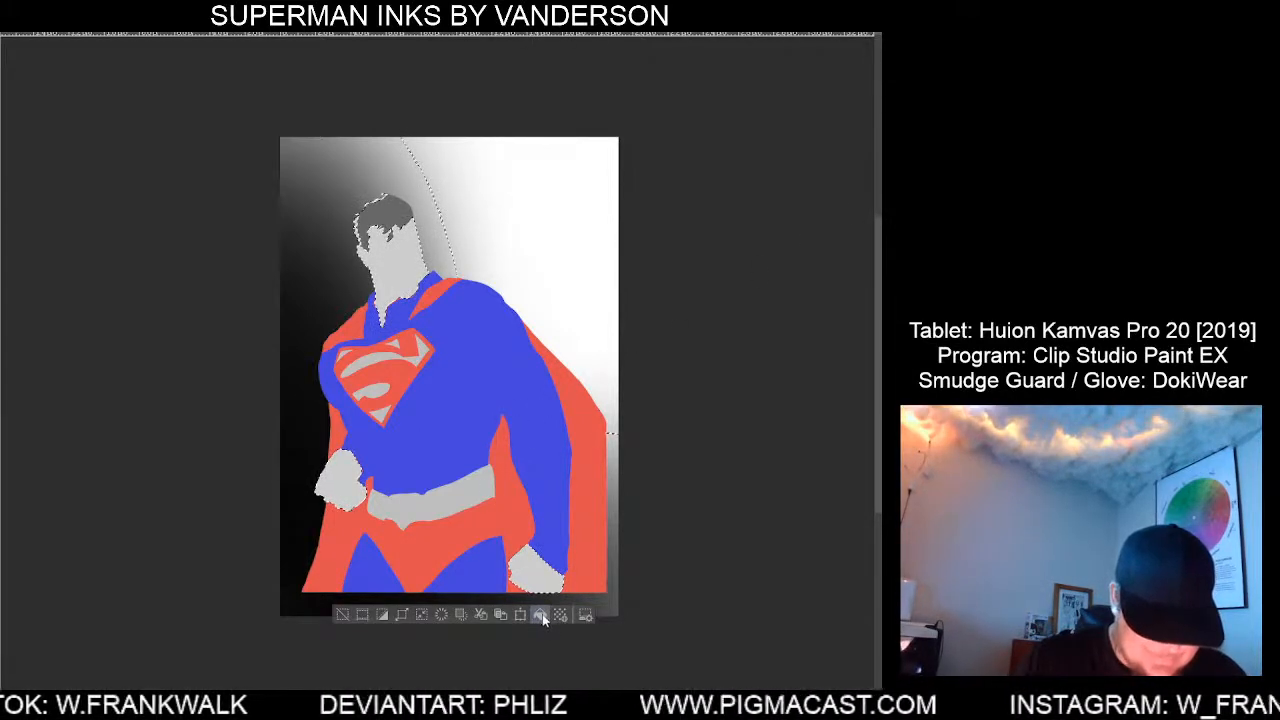
Fill the face, neck and hands with a pale skin tone, and the belt and emblem's S with yellow.
click(540, 615)
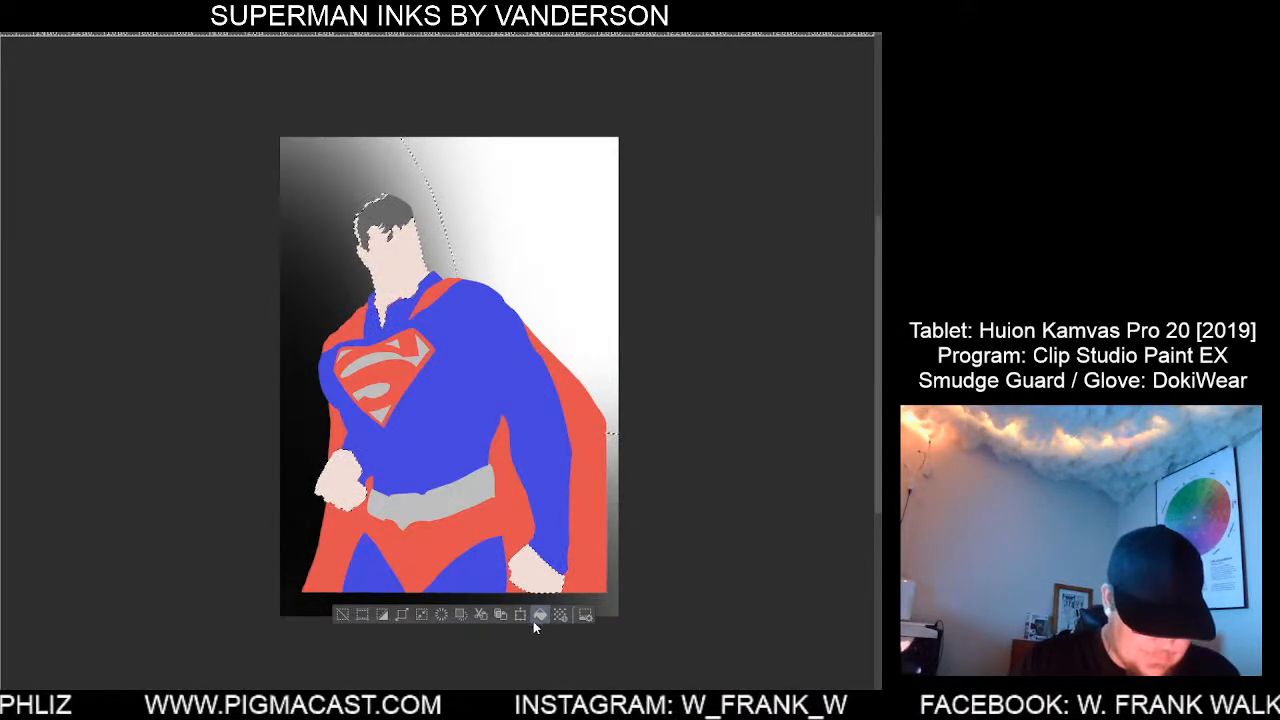
click(340, 613)
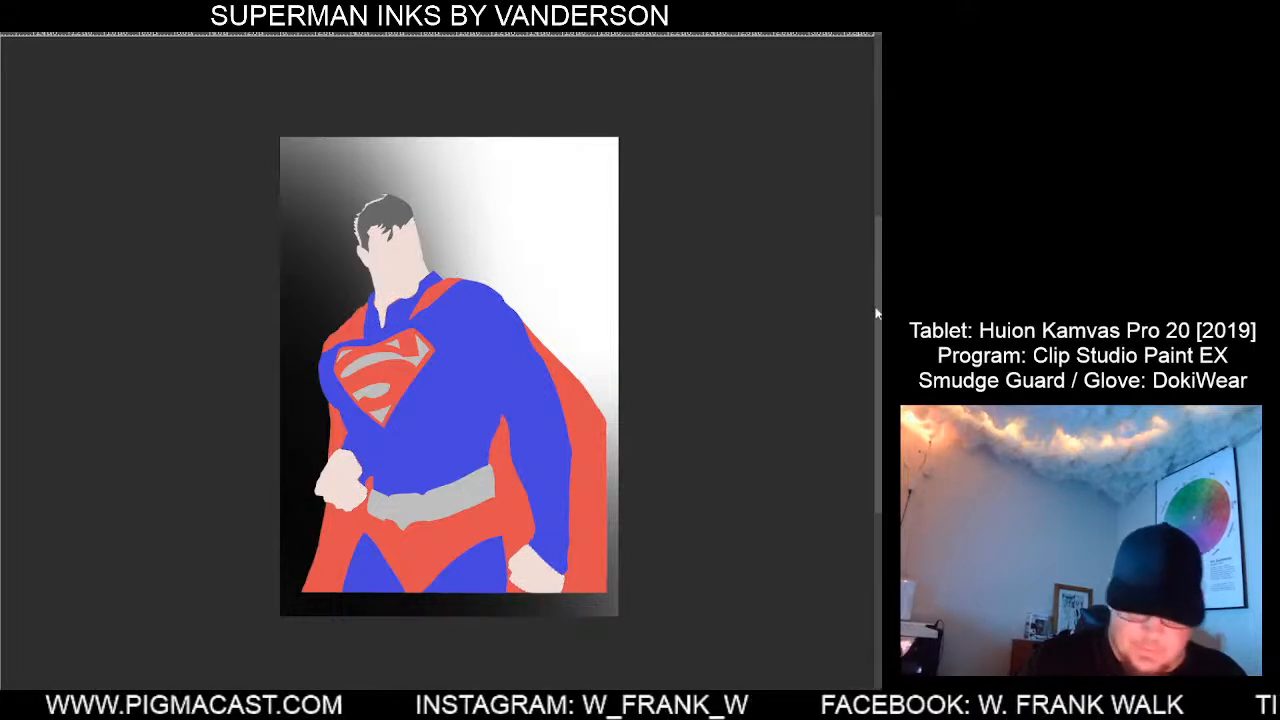
key(ctrl+z)
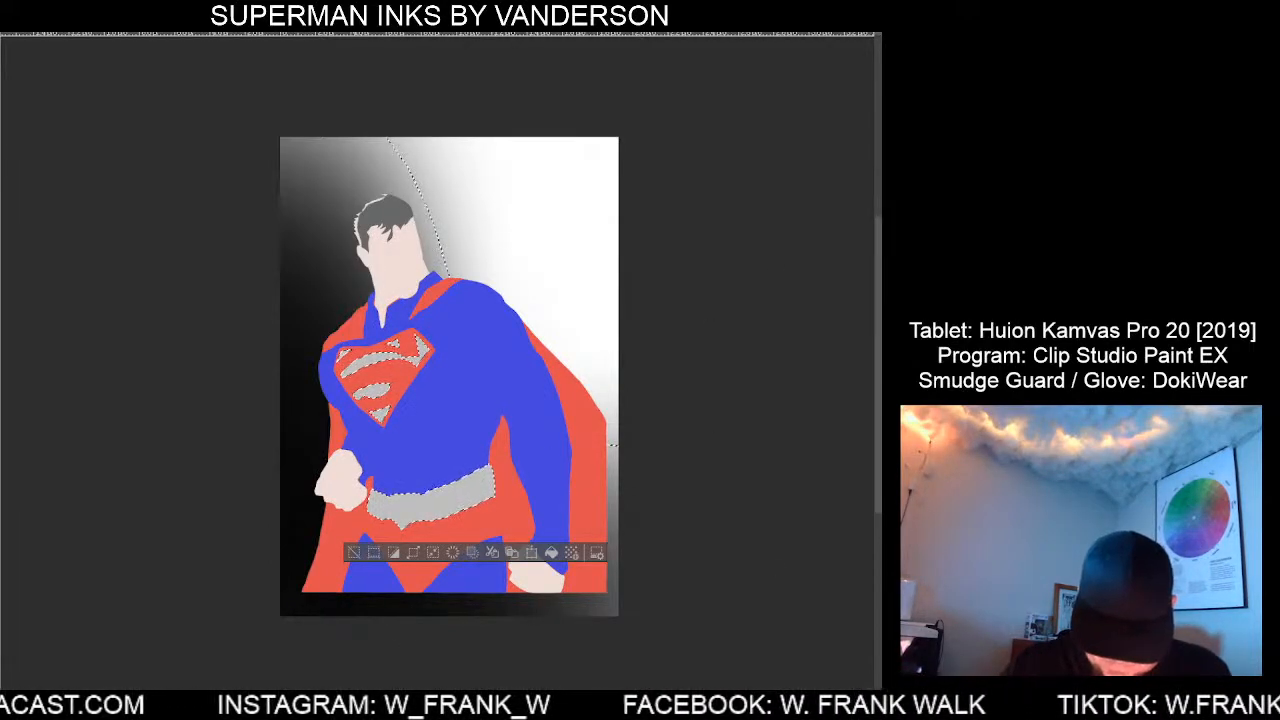
click(552, 554)
click(352, 556)
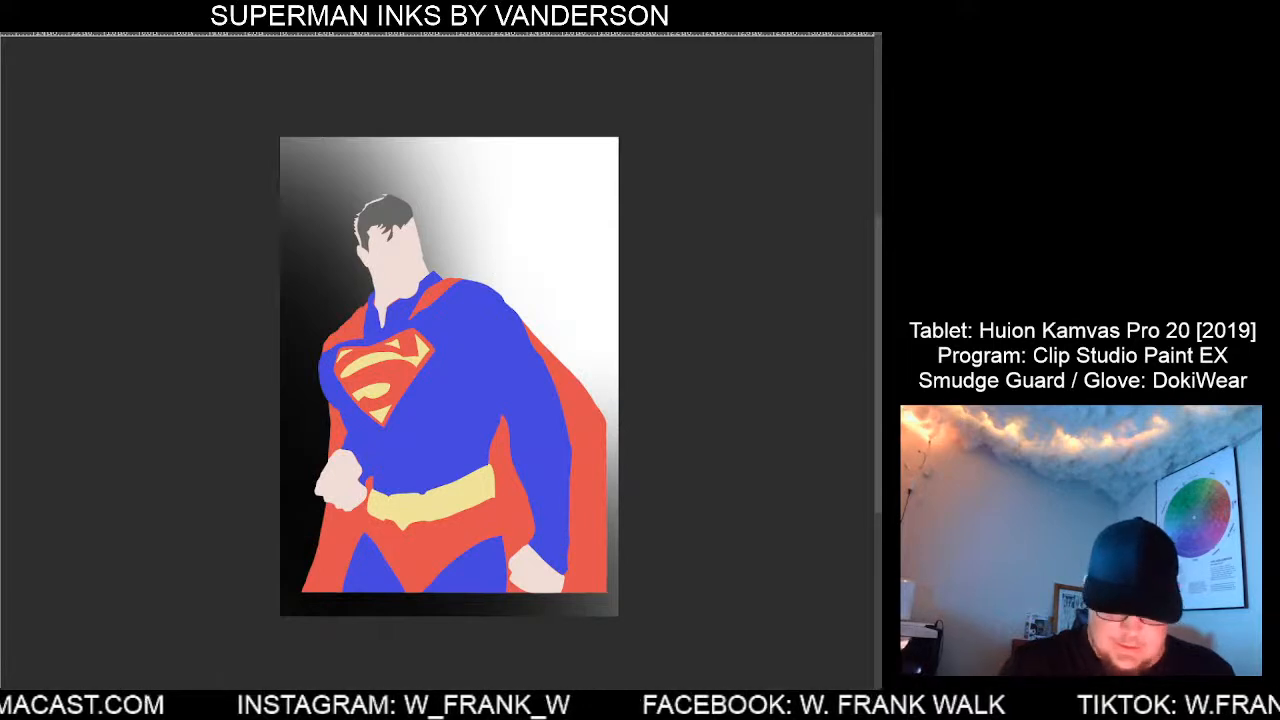
Reselect the face, neck and hands and try several skin tones, from pale beige to a pinkish tan.
click(397, 272)
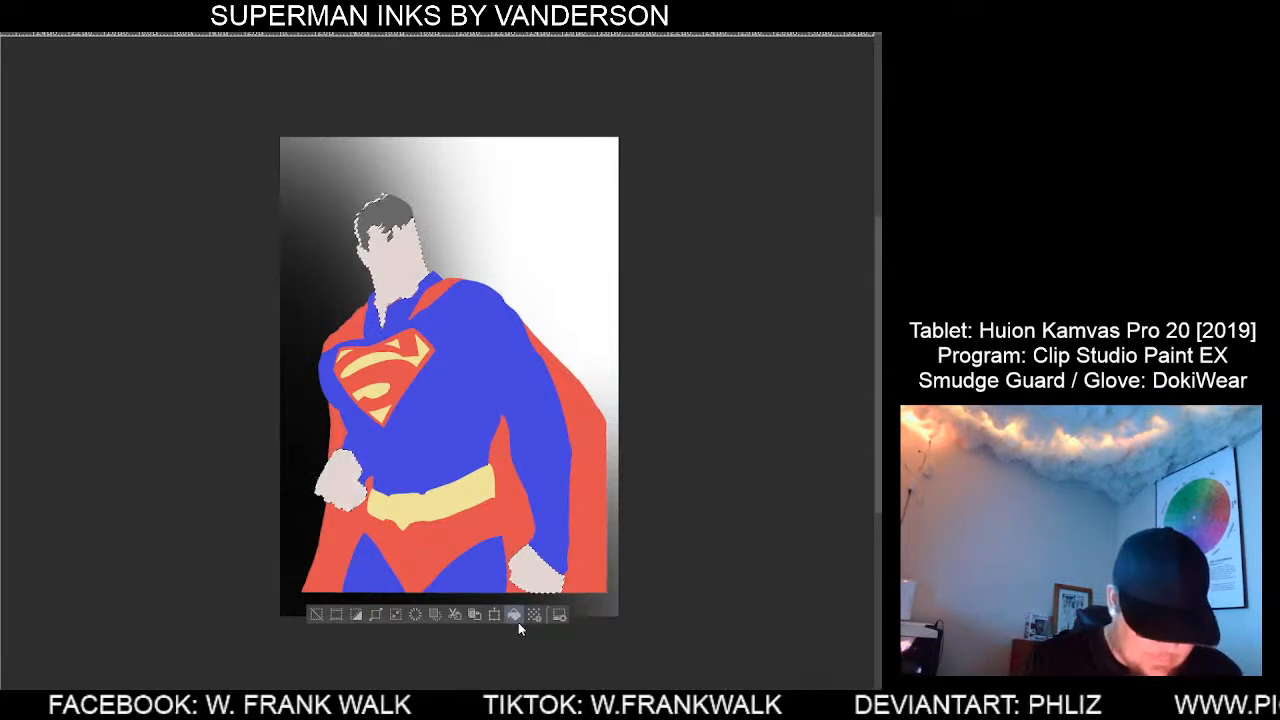
click(315, 614)
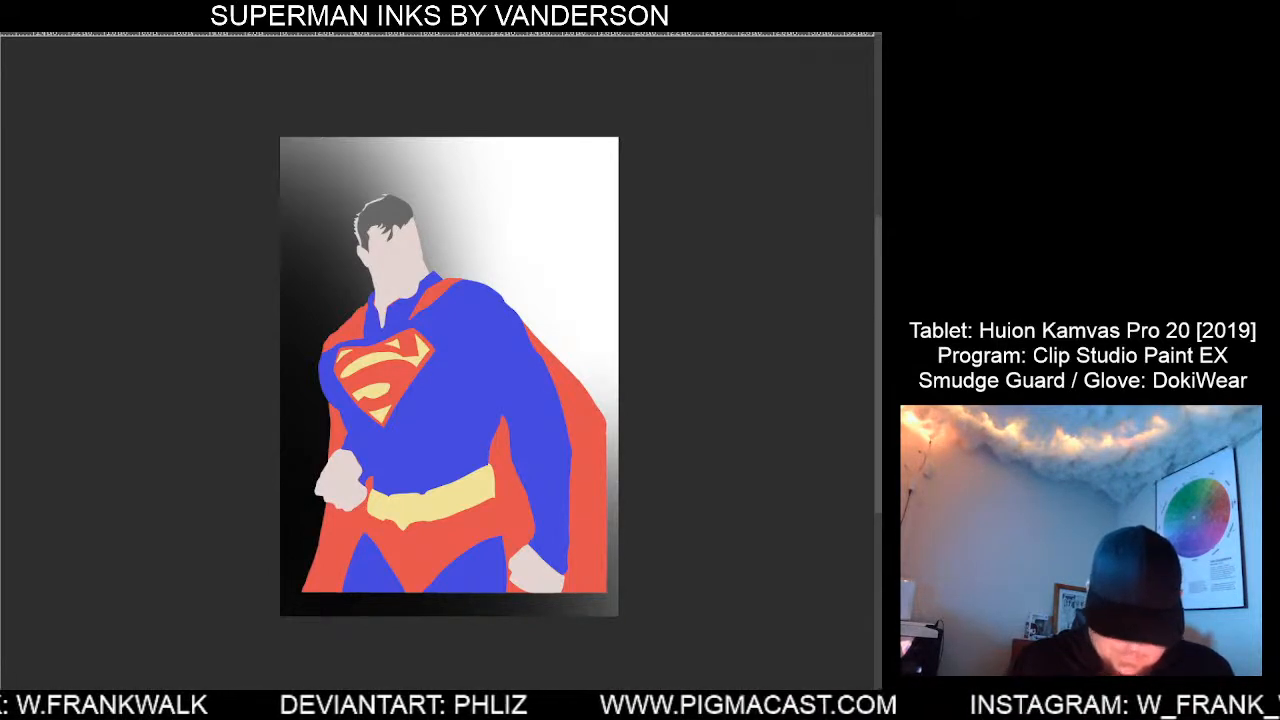
click(537, 577)
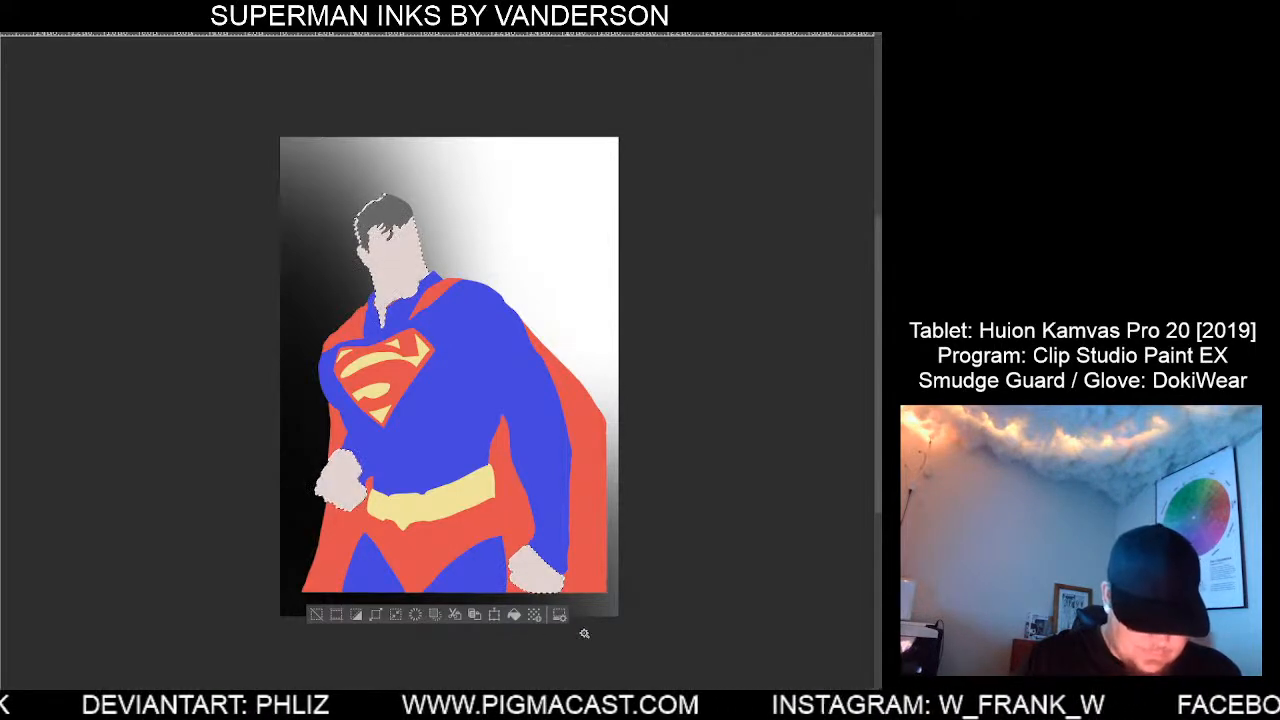
click(514, 614)
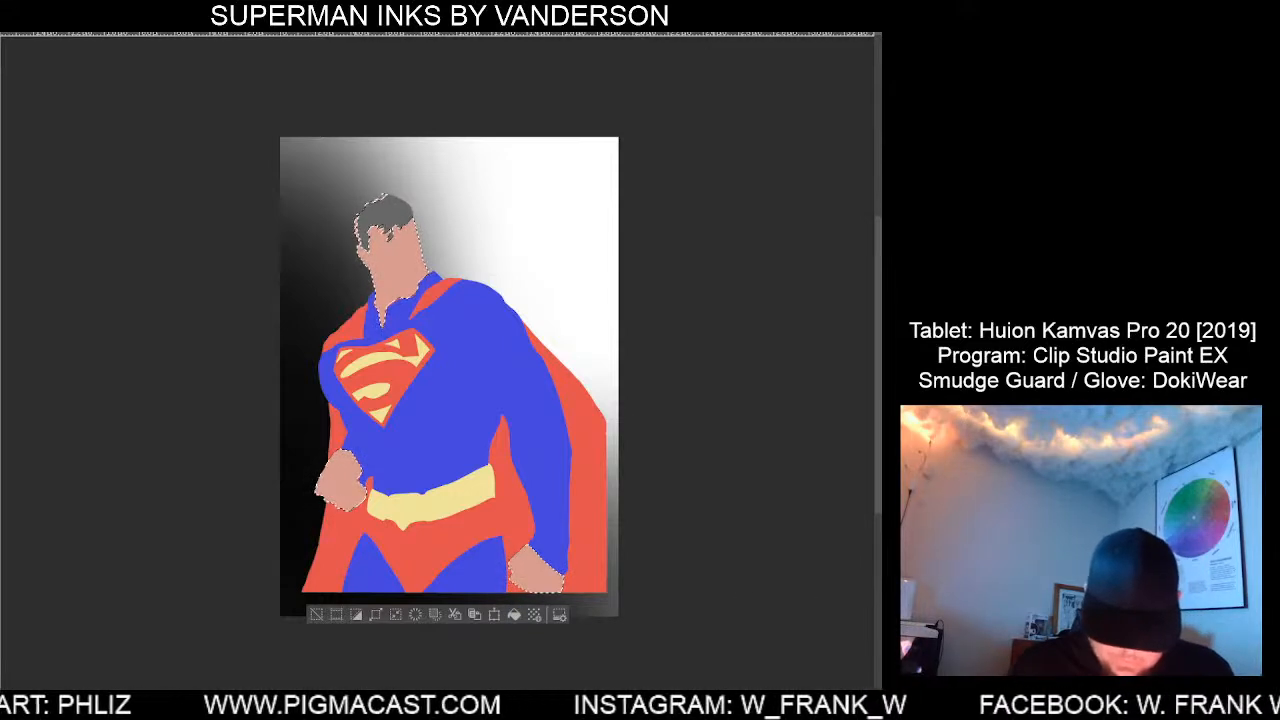
click(514, 614)
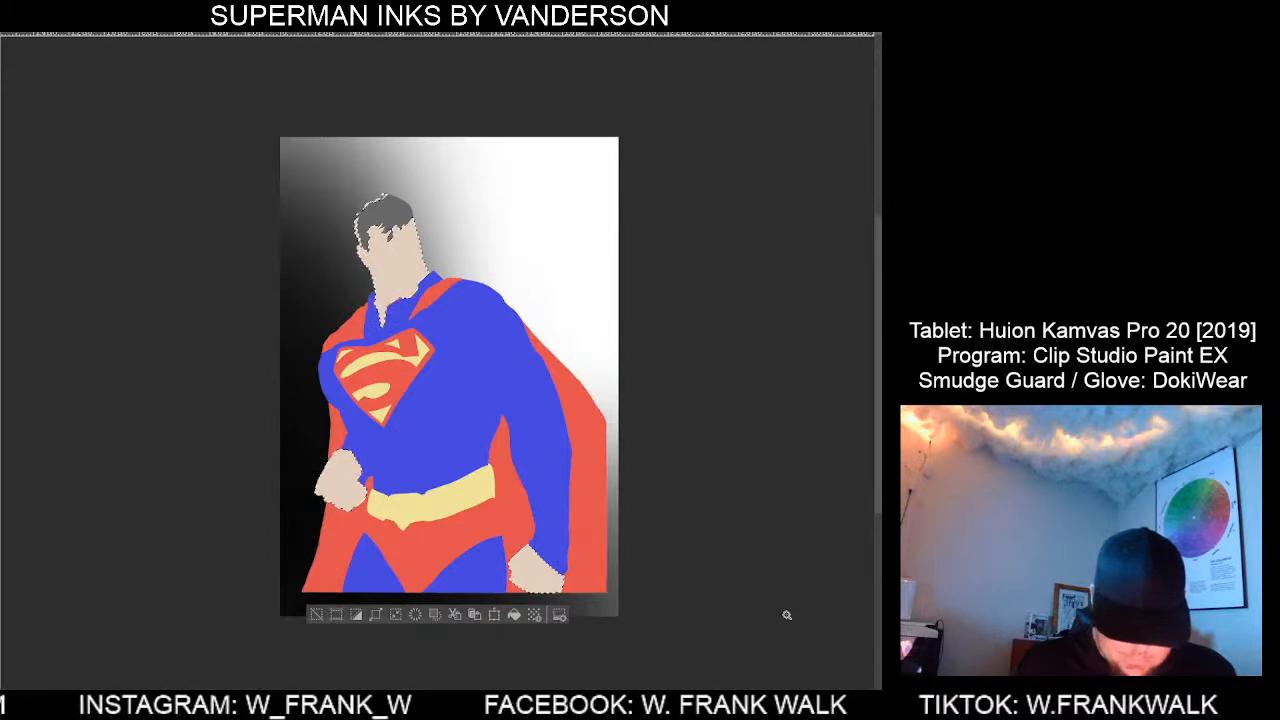
click(514, 614)
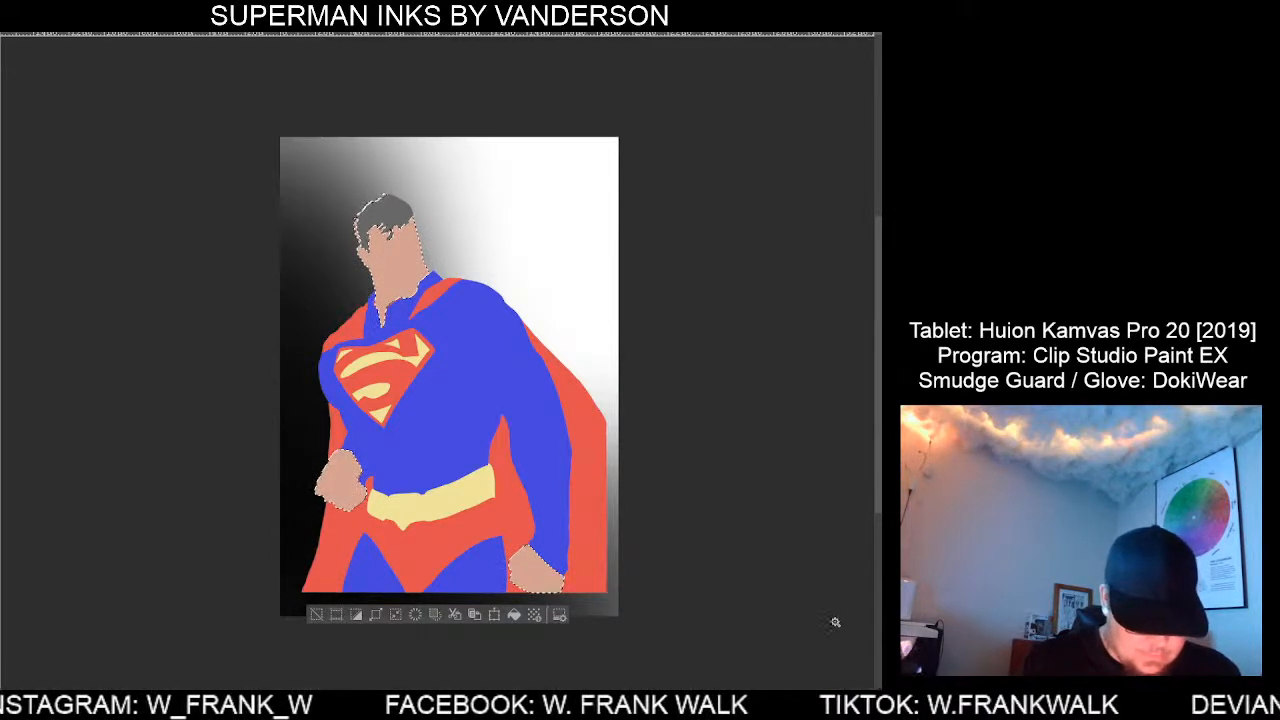
click(316, 614)
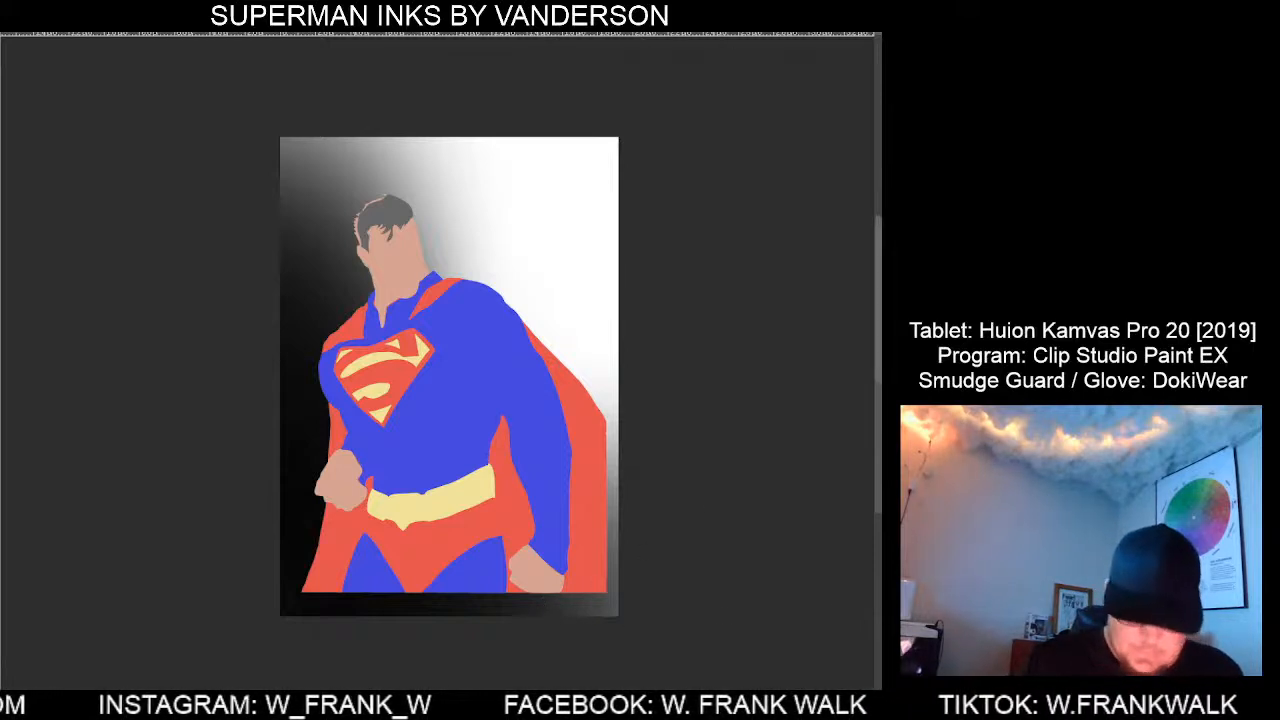
Select the face, neck and hands, fill them with a light warm tan and clear the selection.
click(538, 571)
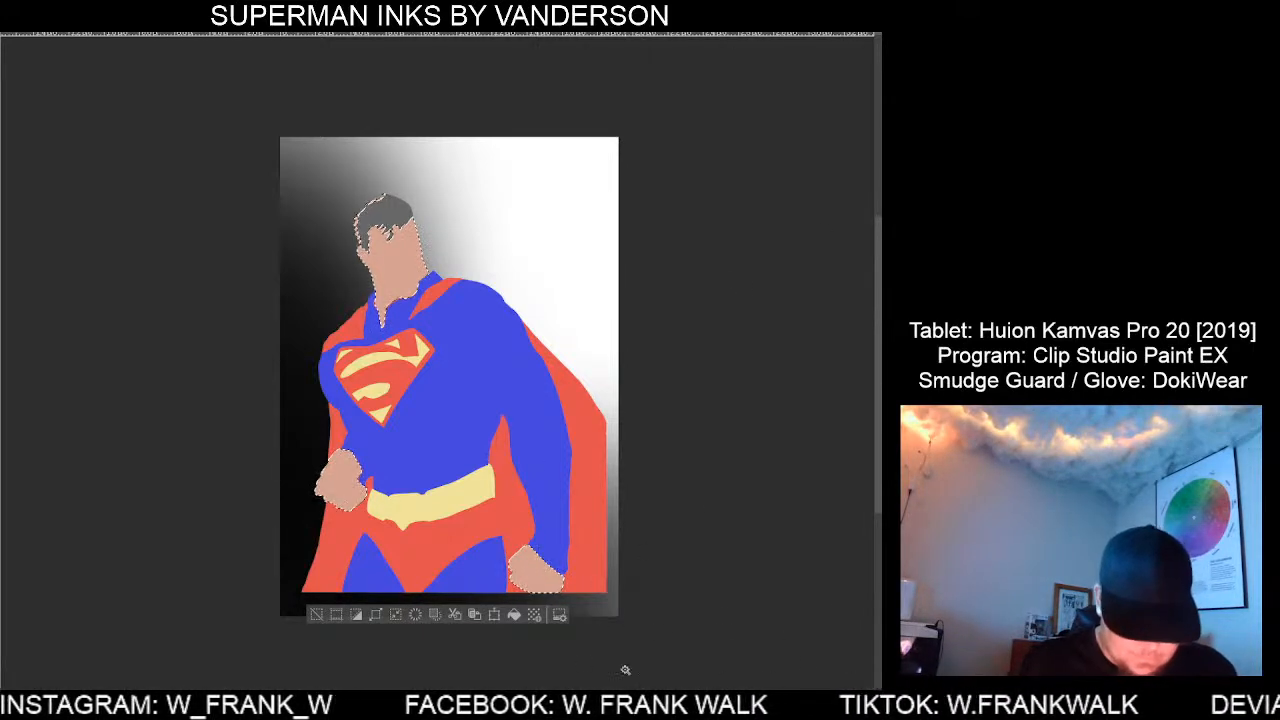
click(515, 615)
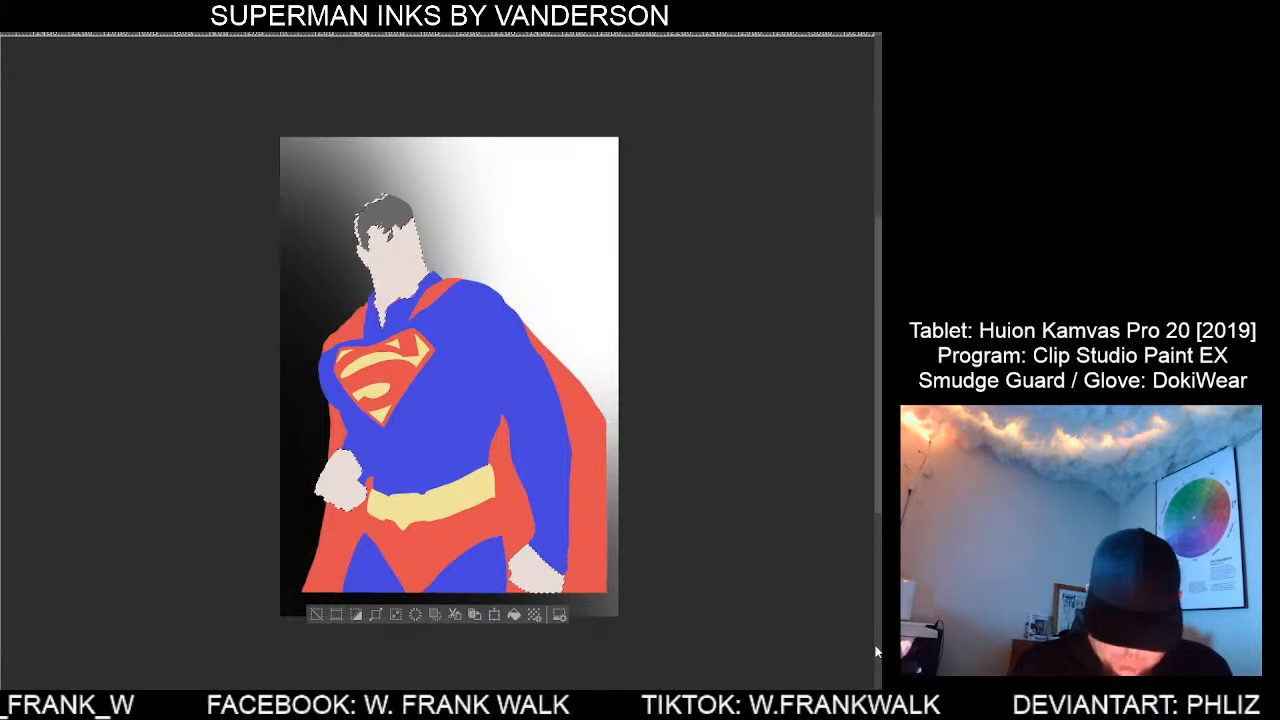
key(ctrl+z)
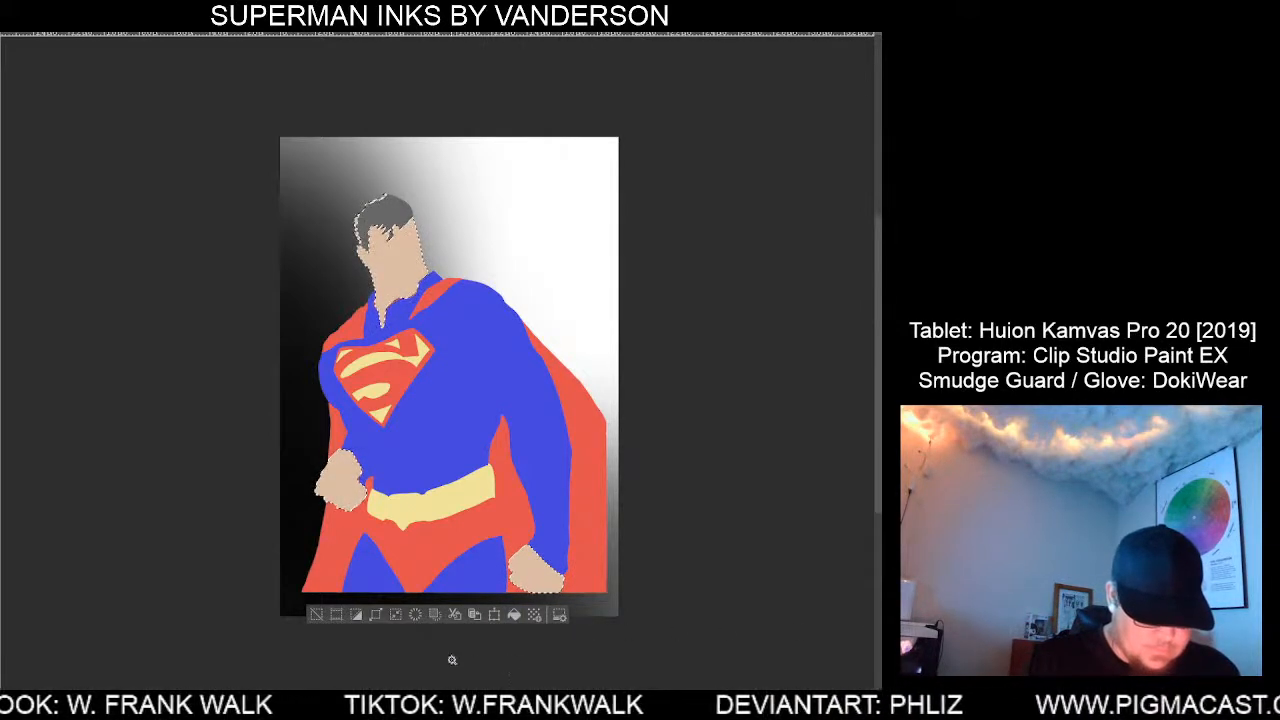
click(315, 614)
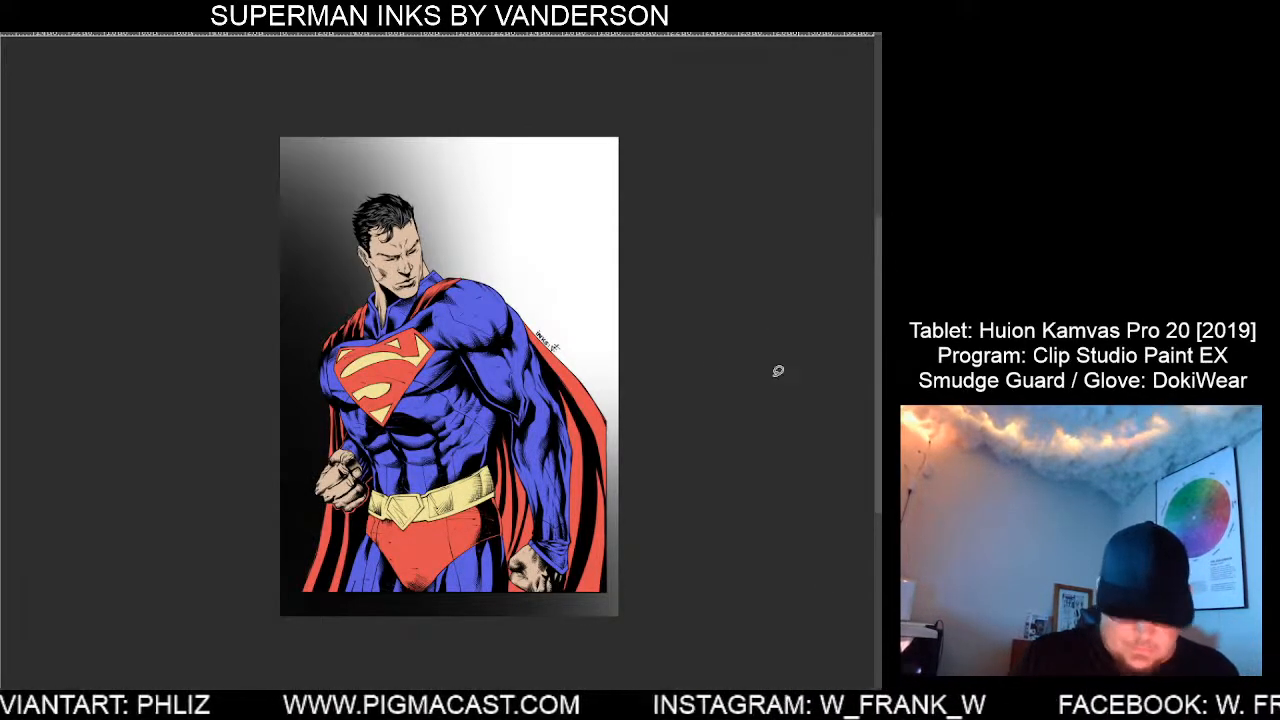
Fill the pointed cuff trim above the lowered fist with the belt's yellow.
scroll(569, 574, up, 5)
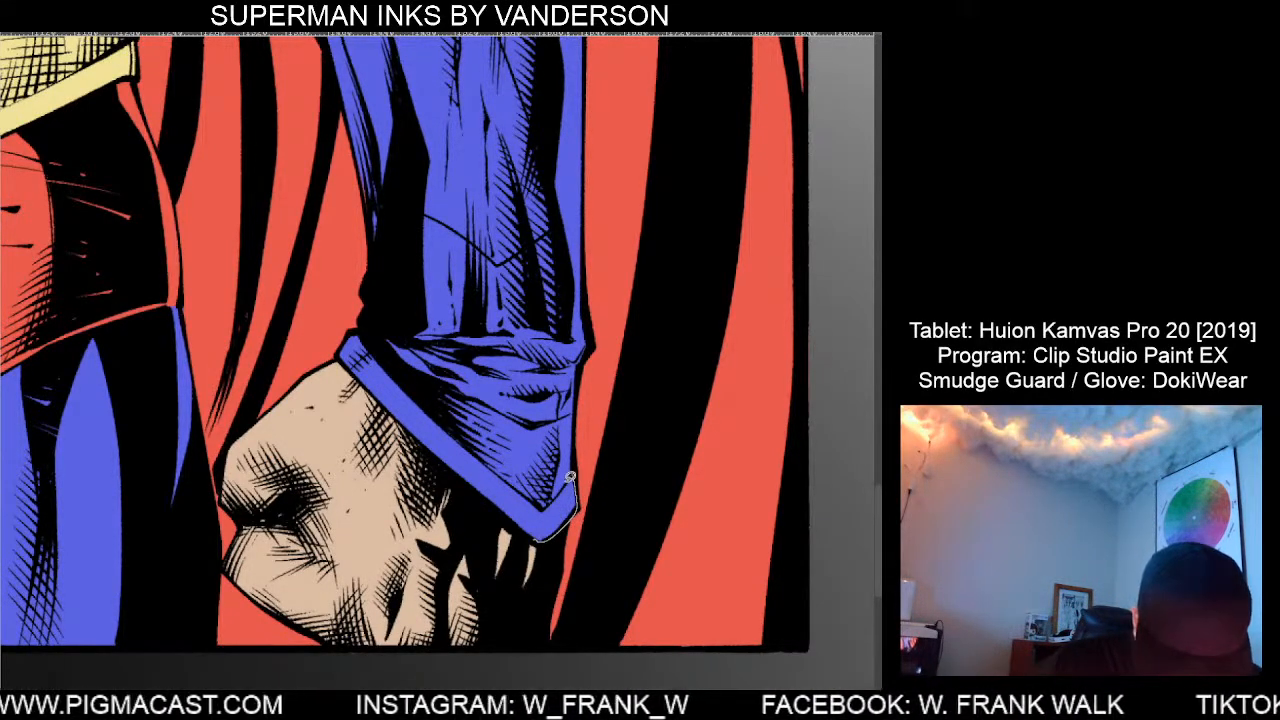
mouse_move(544, 504)
mouse_down()
mouse_move(364, 329)
mouse_move(351, 332)
mouse_move(345, 357)
mouse_move(495, 478)
mouse_move(516, 530)
mouse_up()
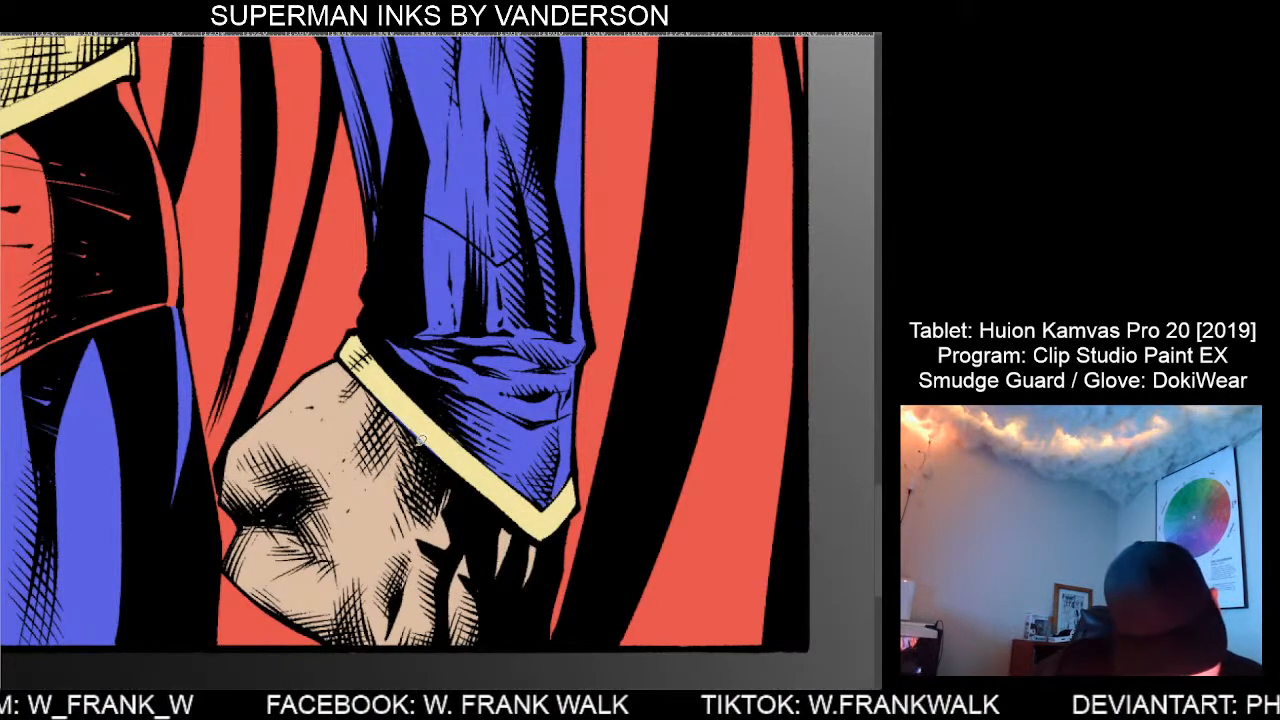
drag(460, 438, 485, 494)
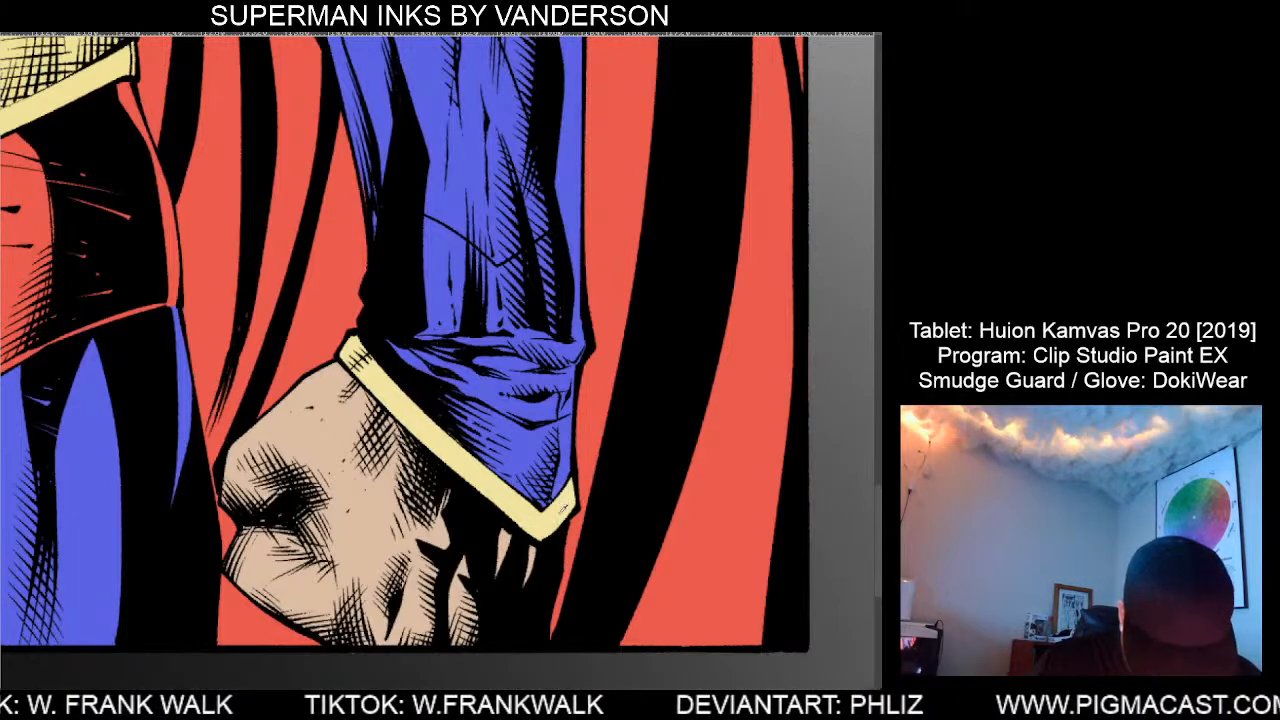
Fill the collar trim around both sides of the neck and down to its point with yellow.
key(ctrl+0)
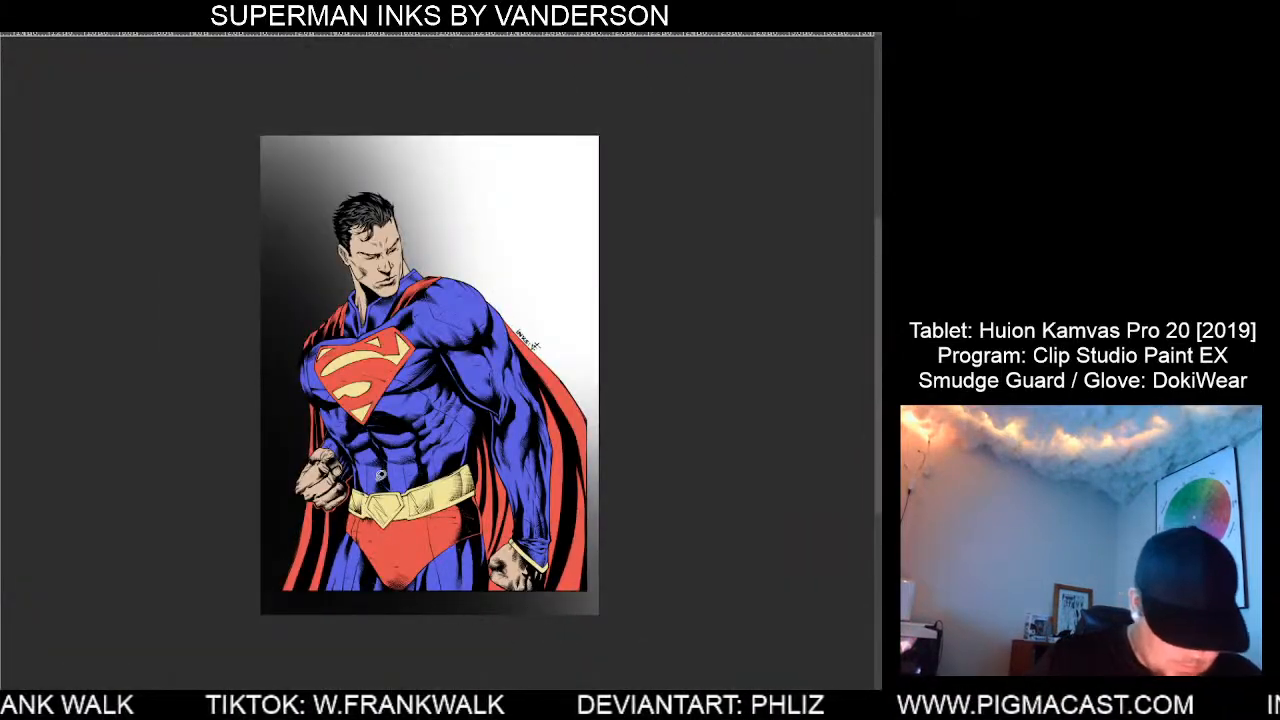
scroll(415, 320, up, 5)
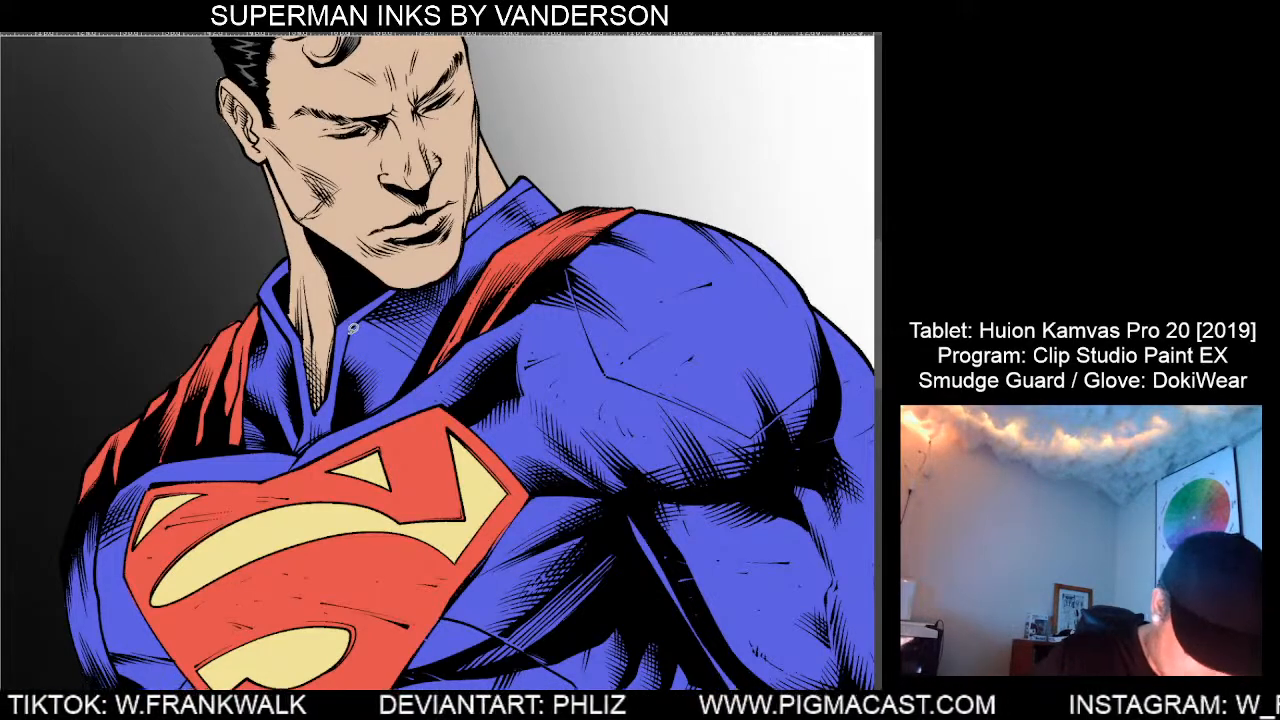
scroll(352, 328, up, 2)
drag(353, 321, 322, 477)
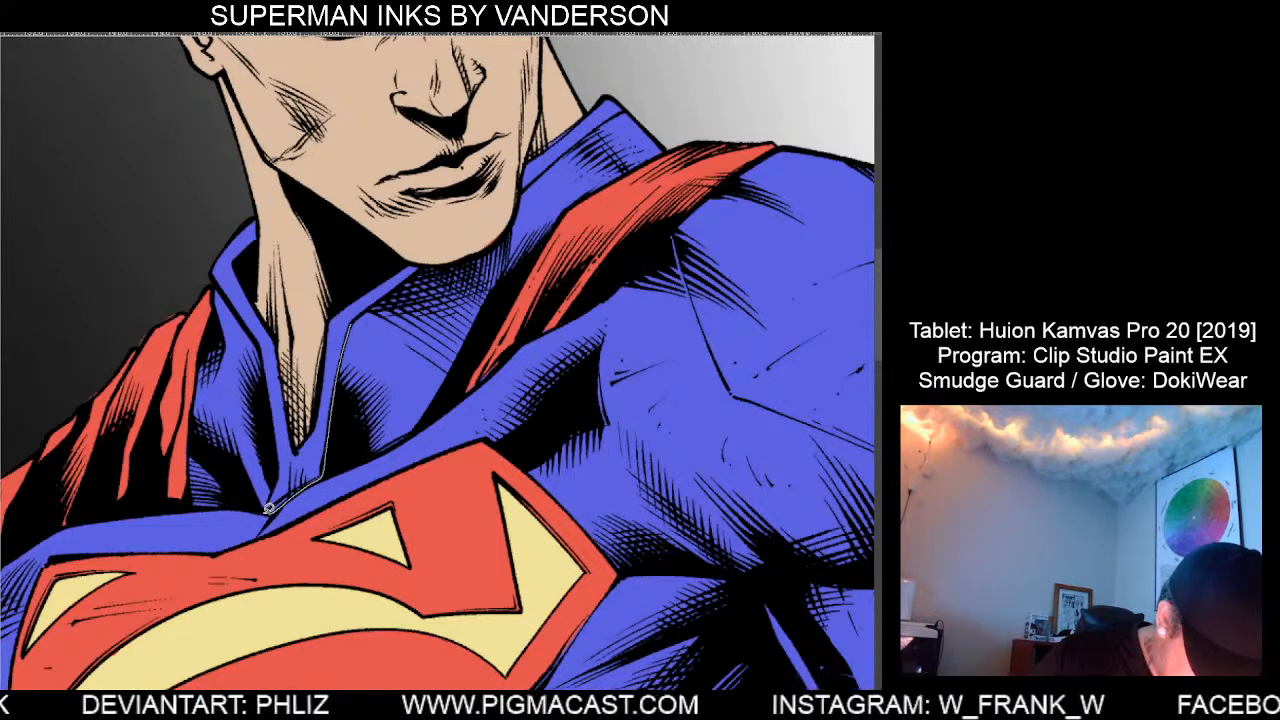
mouse_move(268, 508)
mouse_down()
mouse_move(281, 447)
mouse_move(266, 358)
mouse_move(216, 273)
mouse_move(244, 226)
mouse_move(258, 218)
mouse_move(253, 280)
mouse_move(297, 445)
mouse_move(315, 426)
mouse_move(332, 318)
mouse_move(395, 263)
mouse_move(395, 285)
mouse_move(330, 340)
mouse_up()
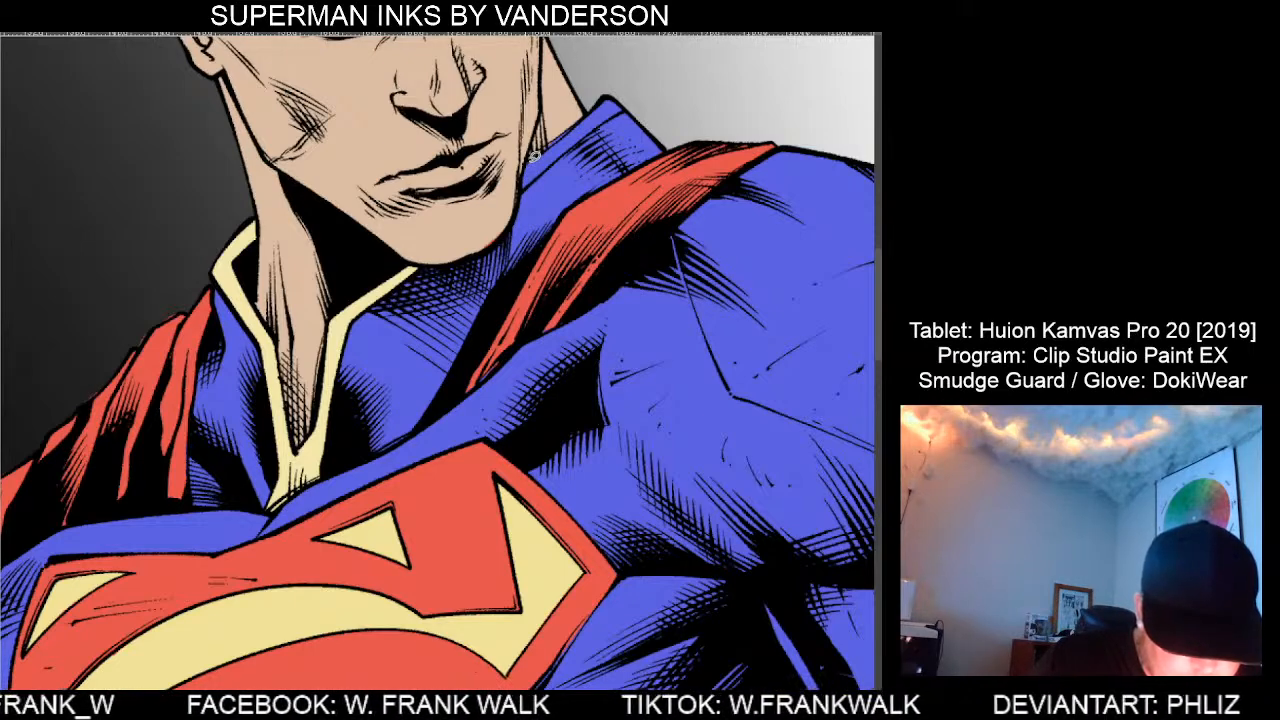
mouse_move(523, 187)
mouse_down()
mouse_move(621, 108)
mouse_move(610, 96)
mouse_move(594, 104)
mouse_move(530, 165)
mouse_up()
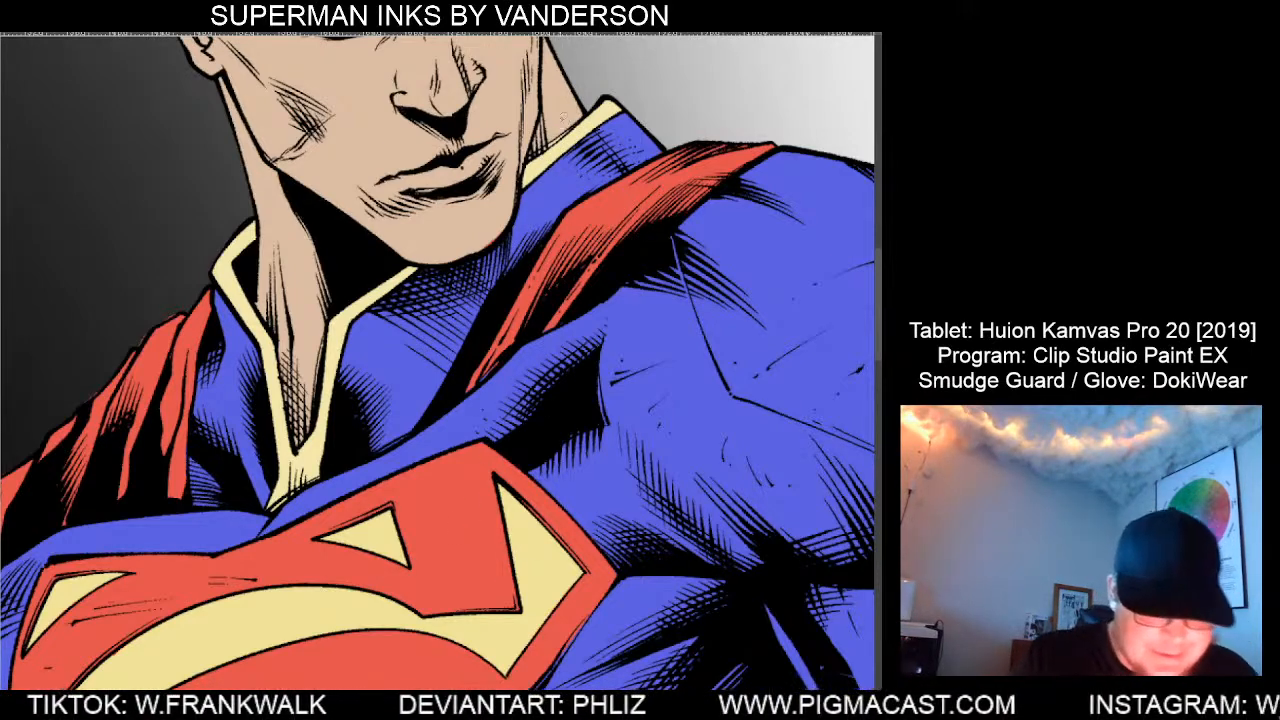
mouse_move(534, 155)
mouse_down()
mouse_move(588, 113)
mouse_move(537, 151)
mouse_up()
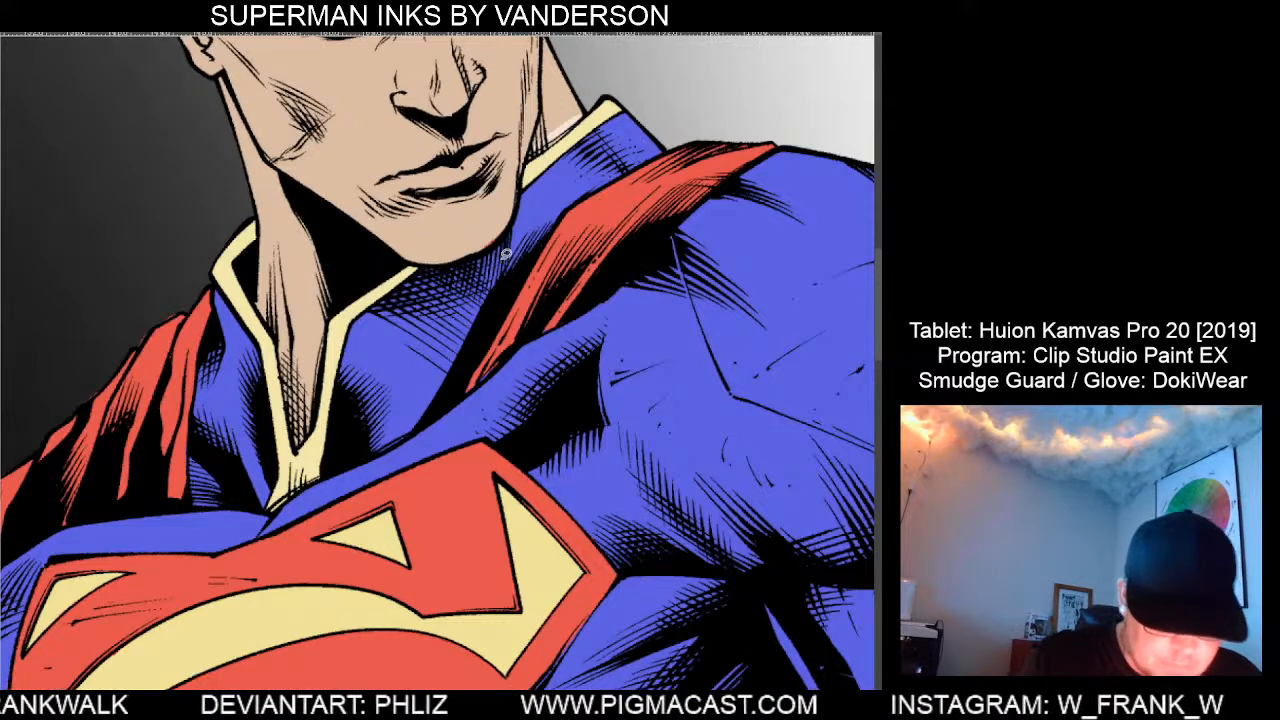
key(ctrl+z)
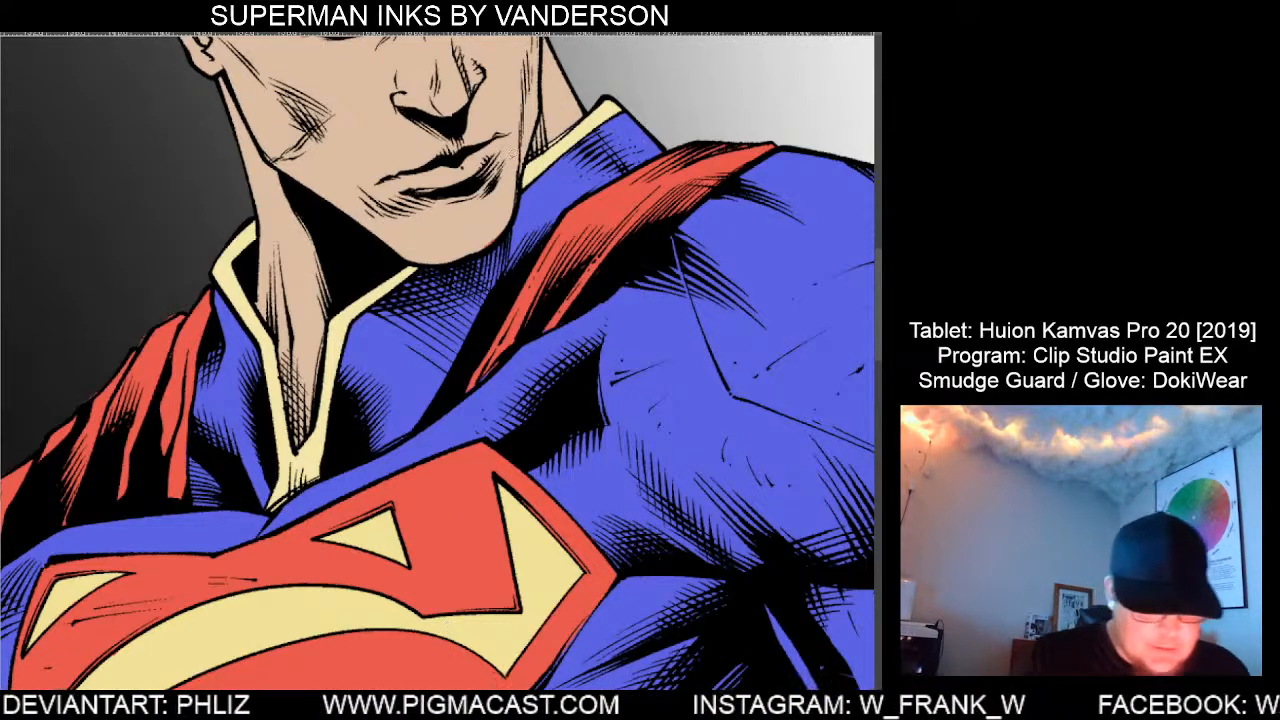
click(462, 228)
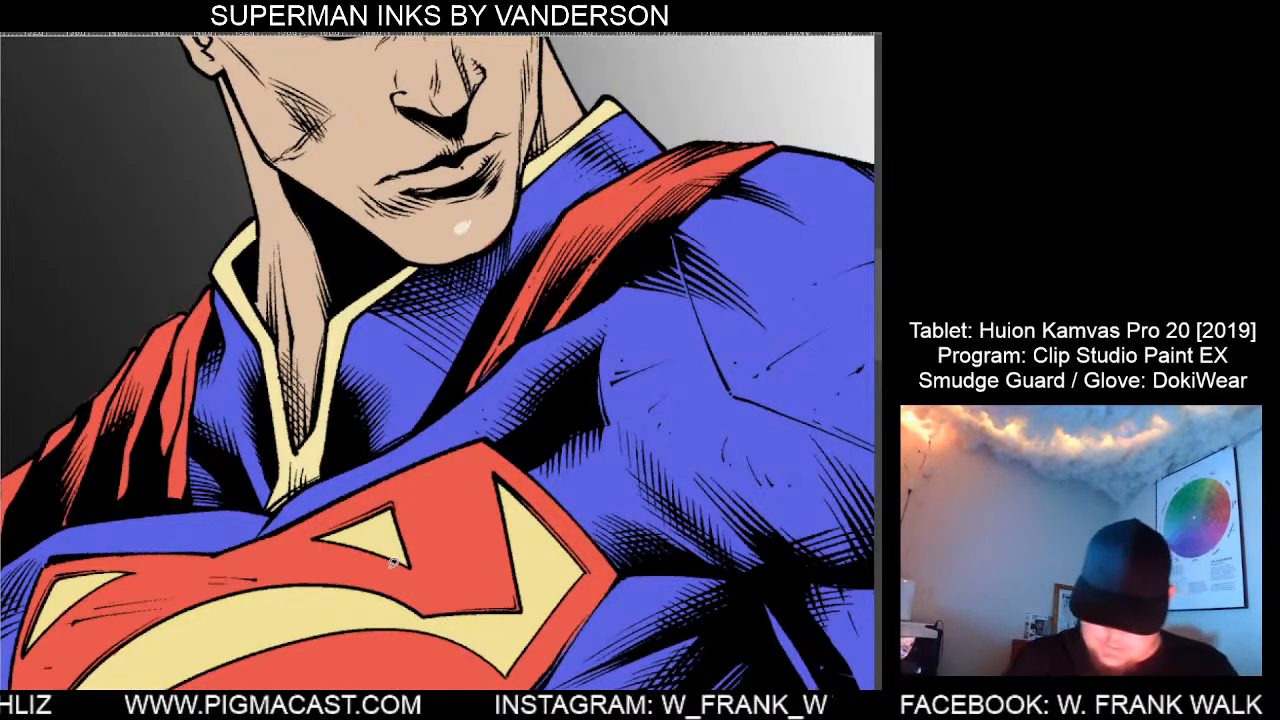
key(ctrl+z)
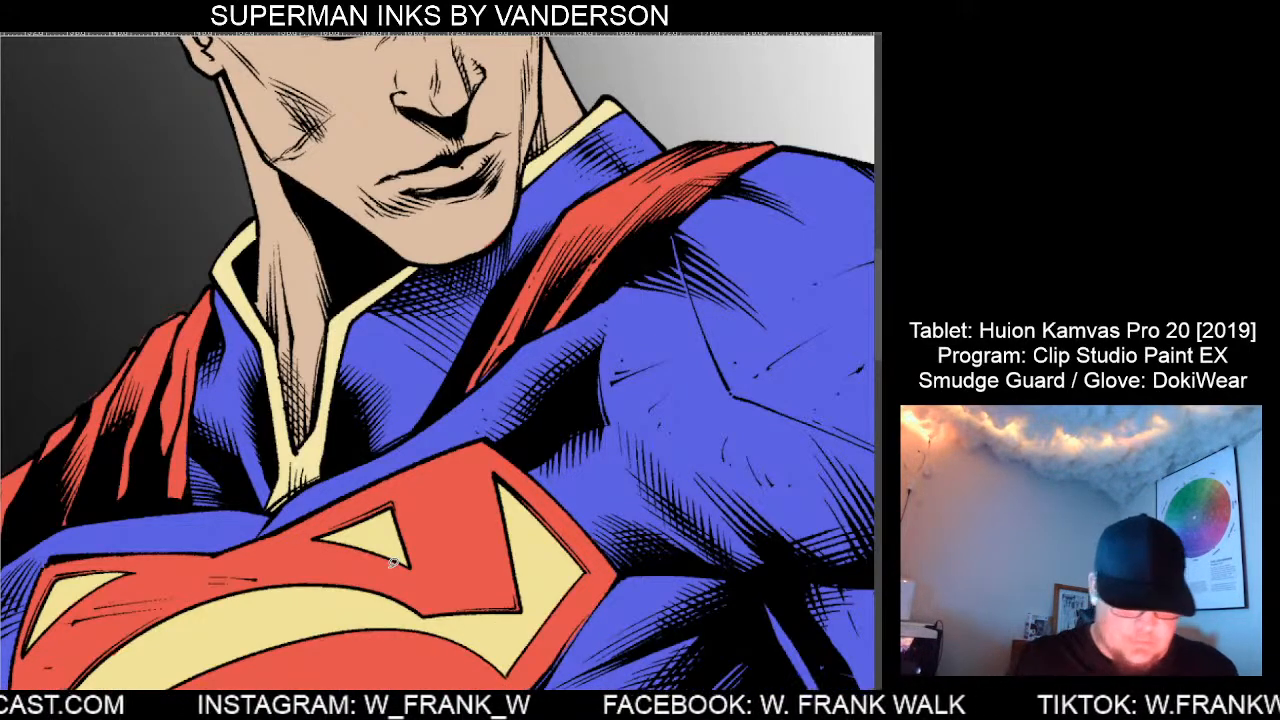
Show the shading and highlights again over the coloured flats of the whole figure.
scroll(618, 682, down, 4)
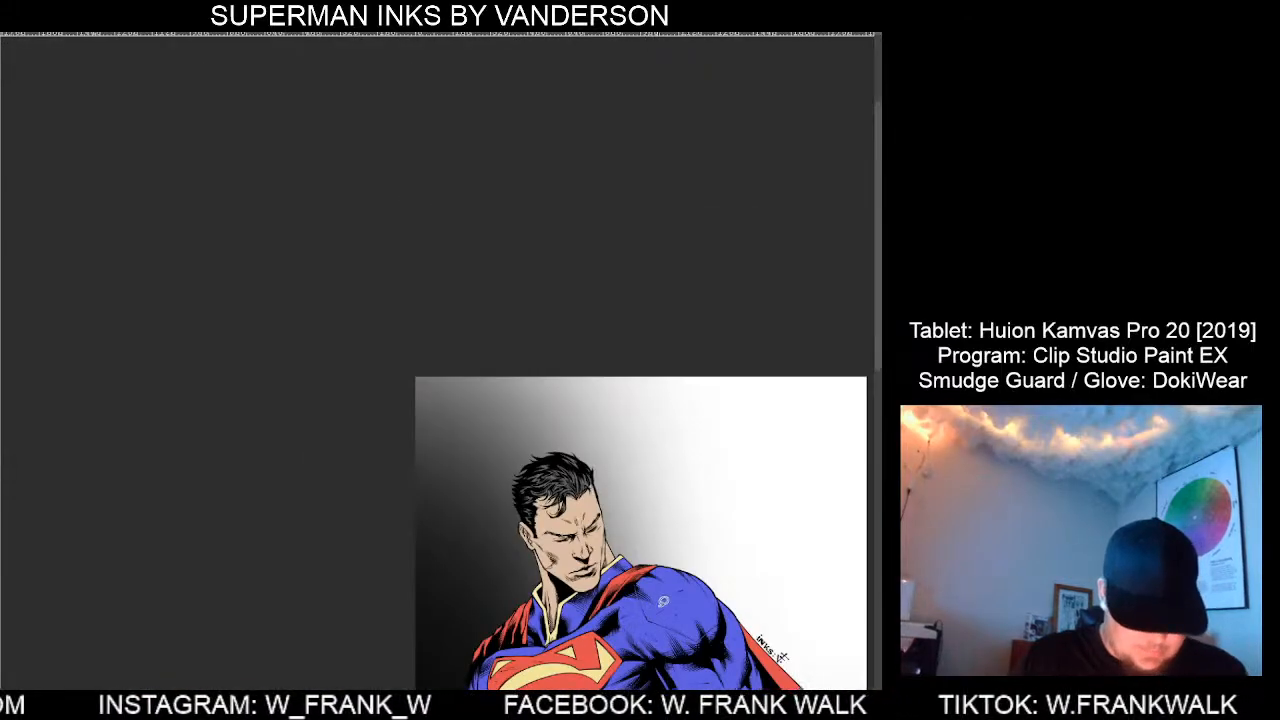
drag(677, 609, 507, 250)
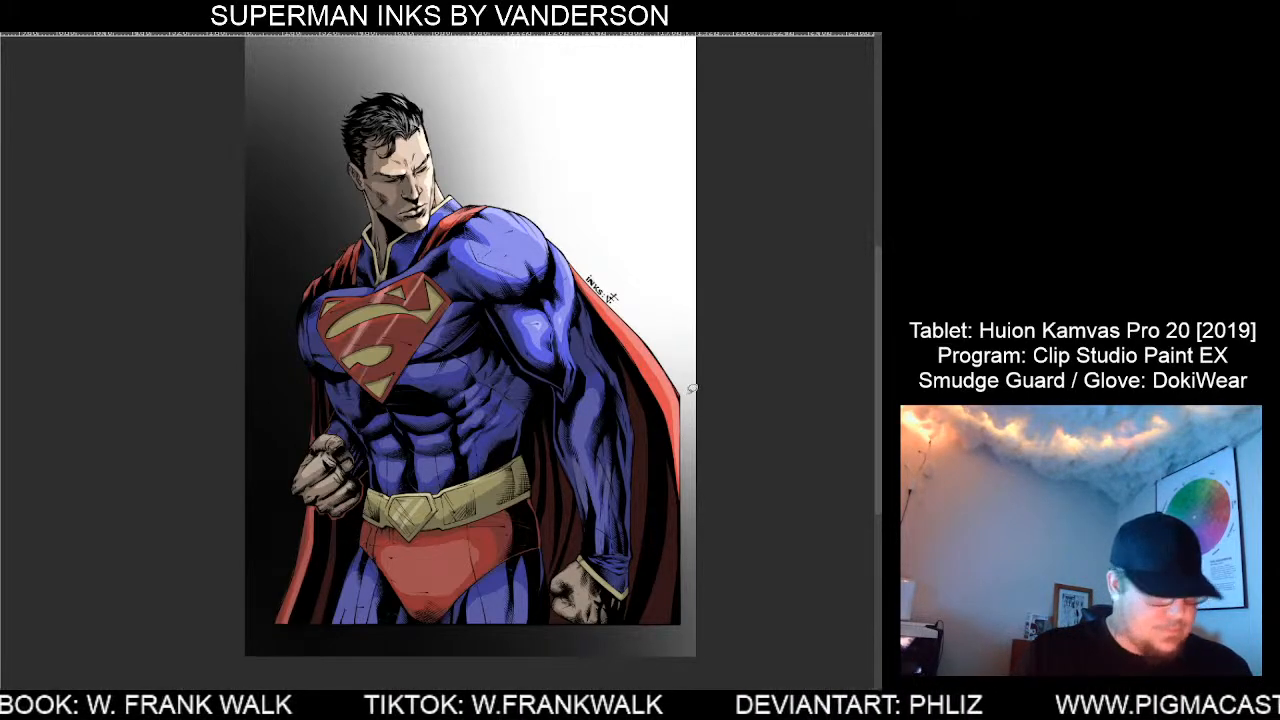
drag(715, 361, 704, 397)
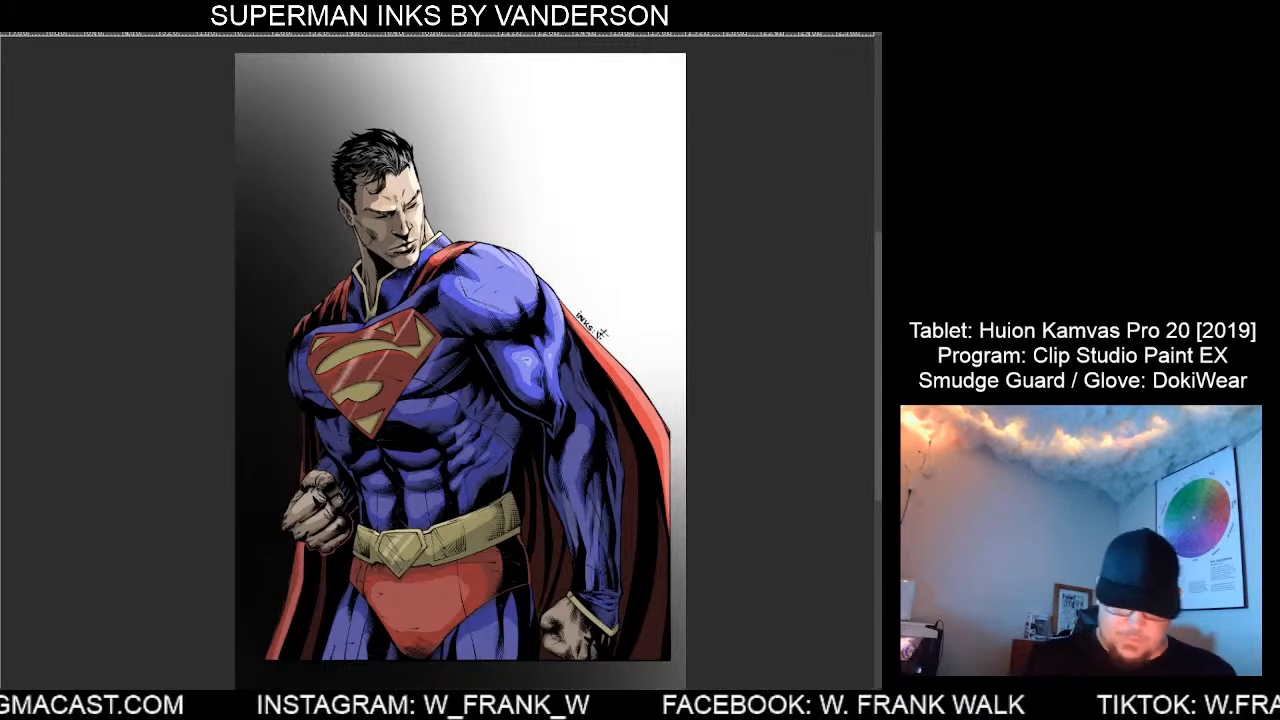
scroll(660, 570, down, 1)
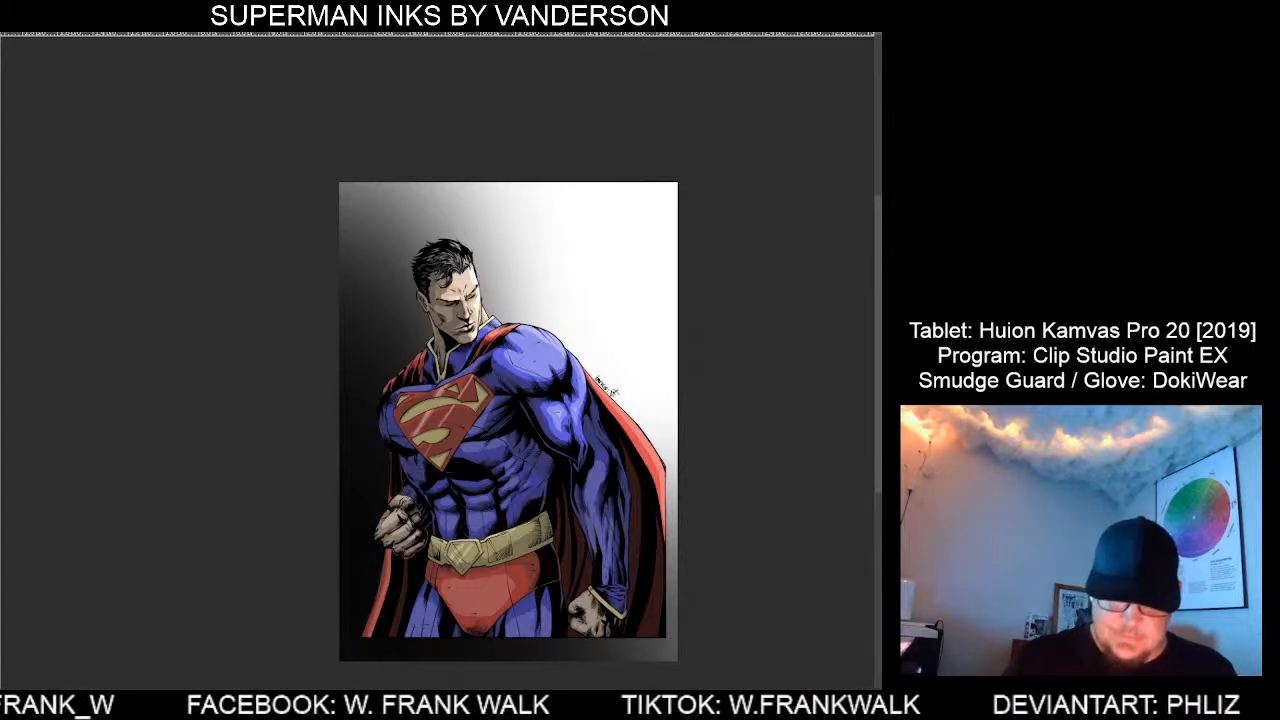
Tint the lit areas of the suit, emblem, trunks, cape, face and fists with a warm yellow light.
mouse_move(772, 162)
mouse_down()
mouse_move(274, 129)
mouse_move(234, 669)
mouse_move(657, 668)
mouse_move(763, 289)
mouse_move(772, 160)
mouse_up()
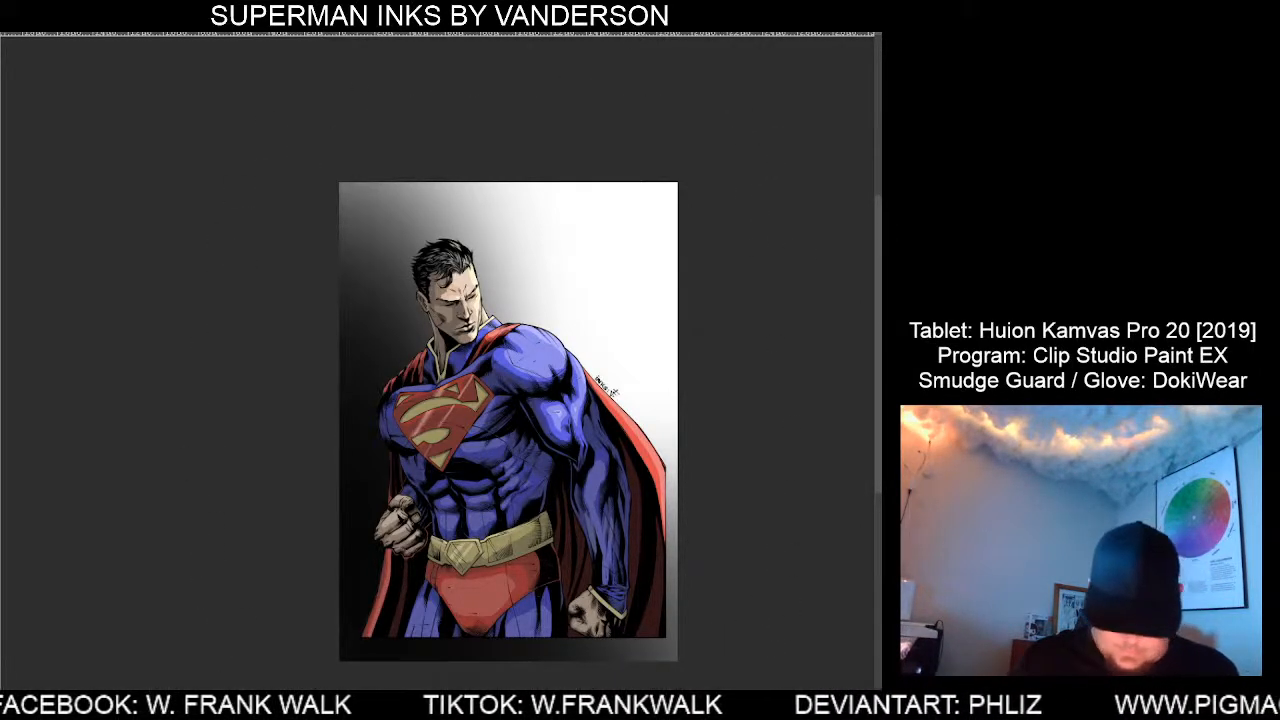
mouse_move(765, 210)
mouse_down()
mouse_move(374, 56)
mouse_move(200, 284)
mouse_move(228, 639)
mouse_move(613, 689)
mouse_move(782, 638)
mouse_move(786, 398)
mouse_up()
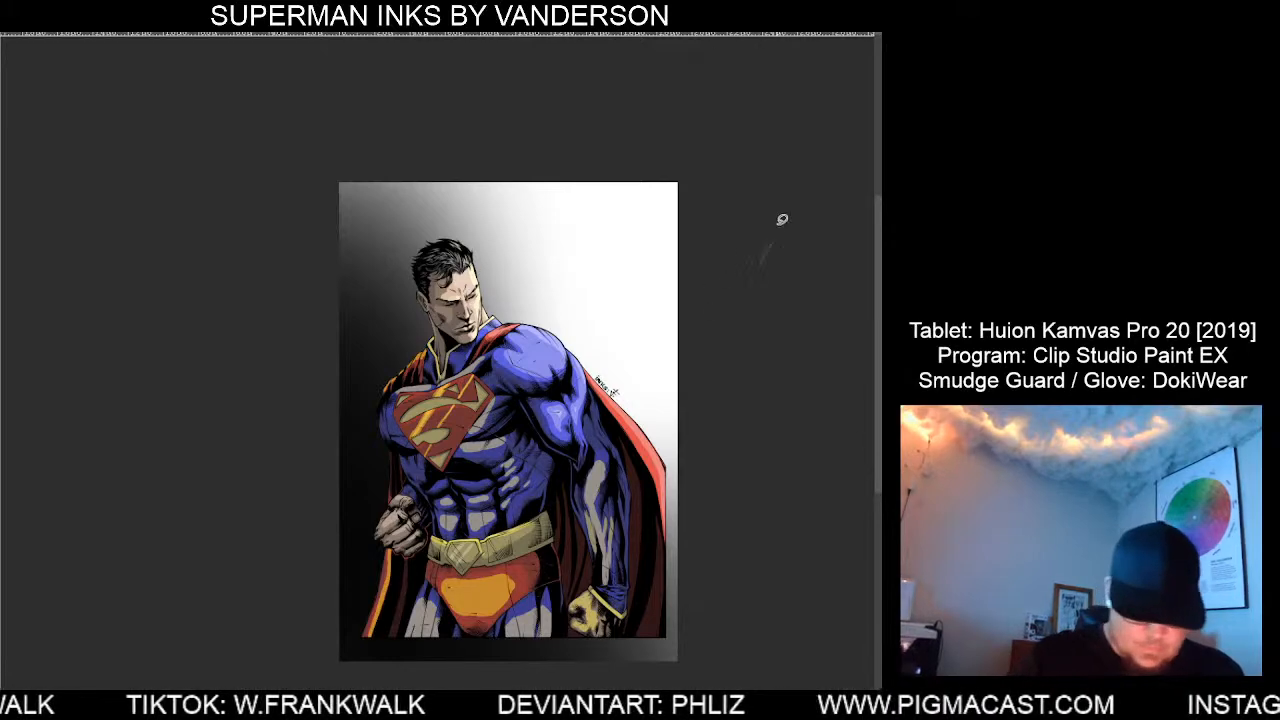
mouse_move(762, 262)
mouse_down()
mouse_move(290, 113)
mouse_move(190, 428)
mouse_move(242, 663)
mouse_move(389, 688)
mouse_move(784, 643)
mouse_move(762, 298)
mouse_up()
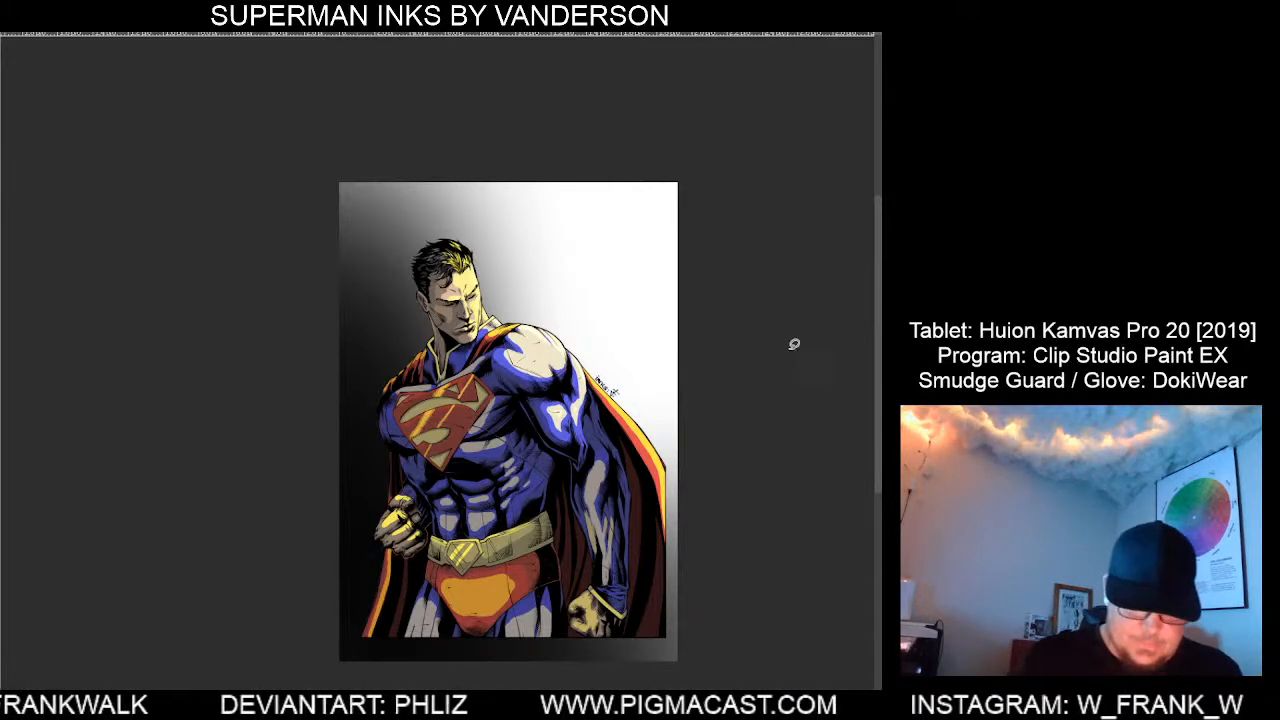
mouse_move(818, 237)
mouse_down()
mouse_move(723, 115)
mouse_move(378, 70)
mouse_move(209, 252)
mouse_move(213, 325)
mouse_up()
mouse_move(221, 603)
mouse_down()
mouse_move(464, 686)
mouse_move(687, 675)
mouse_move(795, 570)
mouse_up()
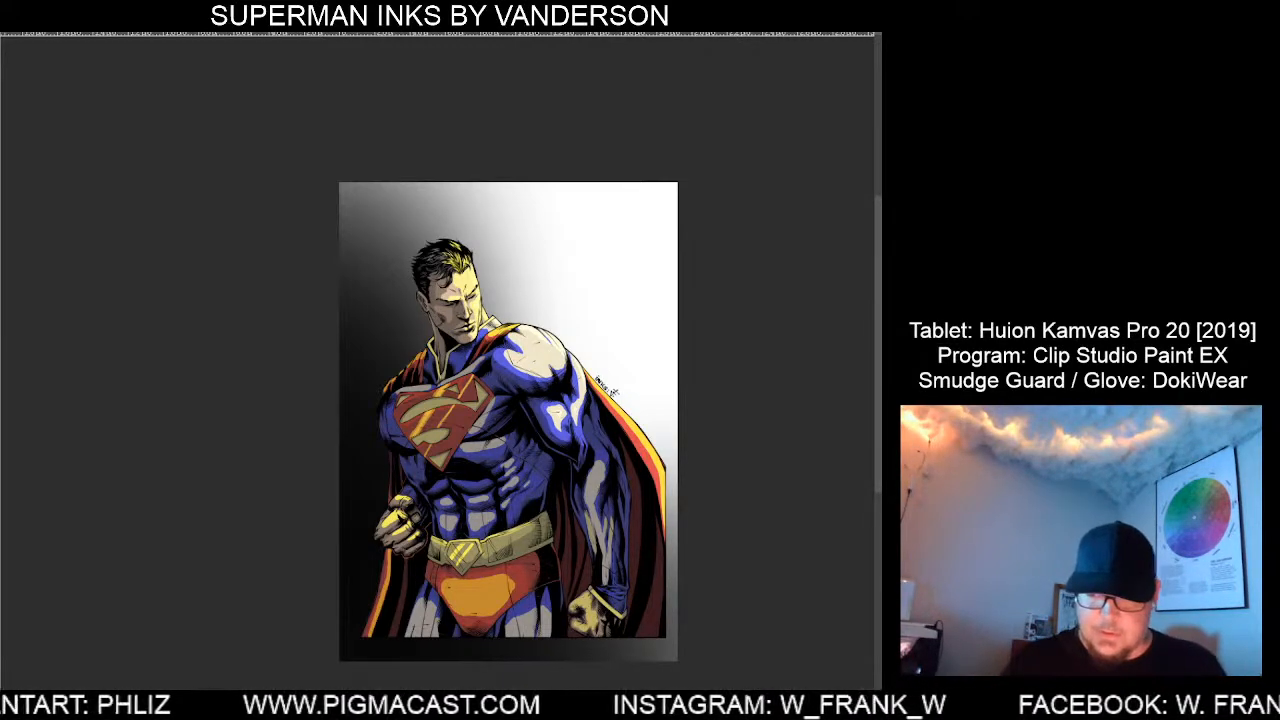
Soften the strong yellow light tint over the whole figure to a paler cream tone.
mouse_move(790, 285)
mouse_down()
mouse_move(517, 63)
mouse_move(214, 500)
mouse_move(404, 688)
mouse_move(765, 648)
mouse_move(790, 300)
mouse_up()
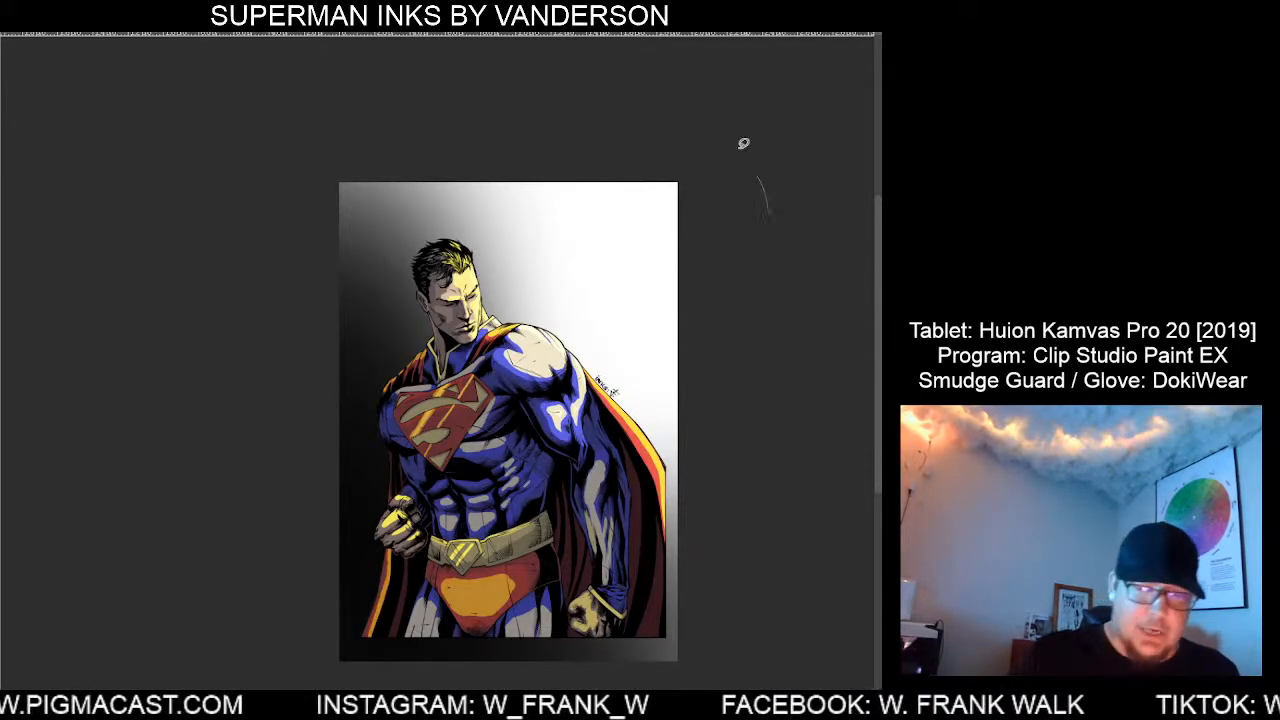
mouse_move(743, 143)
mouse_down()
mouse_move(217, 229)
mouse_move(286, 586)
mouse_move(757, 680)
mouse_move(762, 287)
mouse_up()
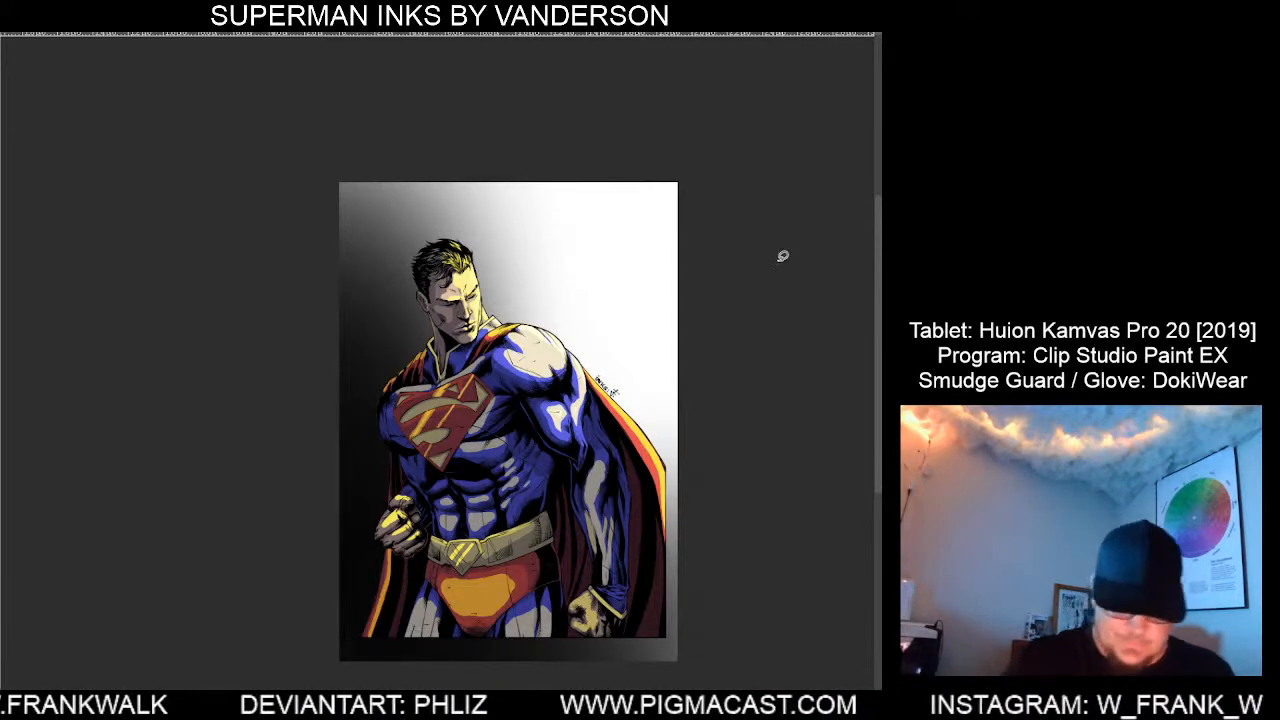
mouse_move(790, 170)
mouse_down()
mouse_move(454, 37)
mouse_move(193, 264)
mouse_move(218, 628)
mouse_up()
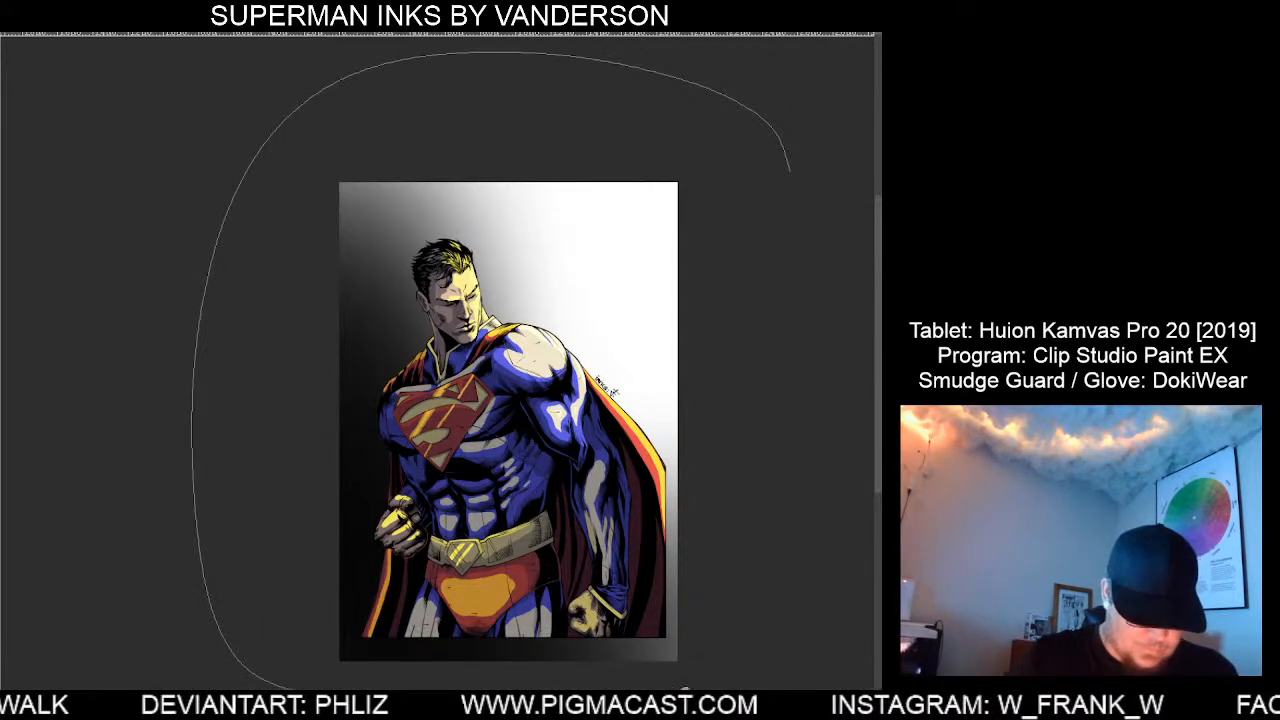
mouse_move(685, 688)
mouse_down()
mouse_move(774, 283)
mouse_move(283, 149)
mouse_move(289, 666)
mouse_move(758, 676)
mouse_move(797, 290)
mouse_move(551, 49)
mouse_move(223, 557)
mouse_move(561, 686)
mouse_move(743, 300)
mouse_up()
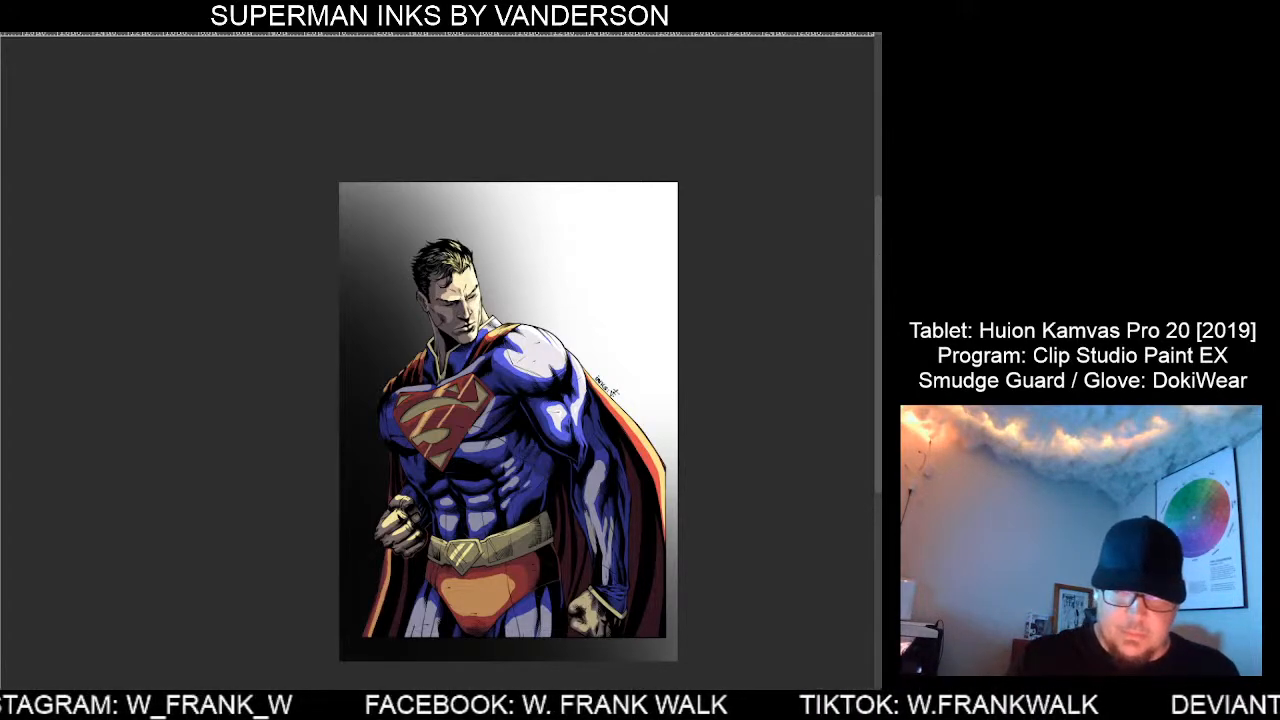
Try a dark navy fill over the entire background around the figure, at full and at reduced strength.
mouse_move(775, 158)
mouse_down()
mouse_move(641, 86)
mouse_move(252, 126)
mouse_move(176, 362)
mouse_move(201, 583)
mouse_move(272, 675)
mouse_up()
mouse_move(785, 653)
mouse_down()
mouse_move(818, 466)
mouse_move(745, 203)
mouse_up()
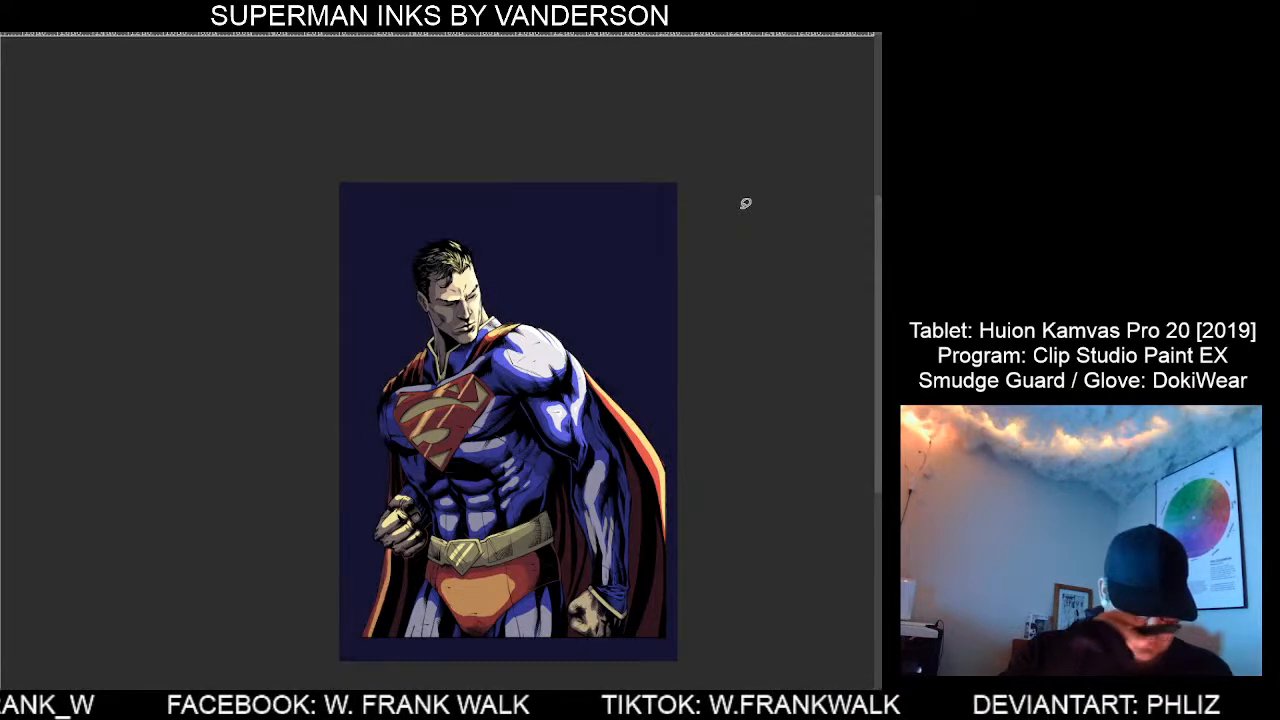
key(ctrl+z)
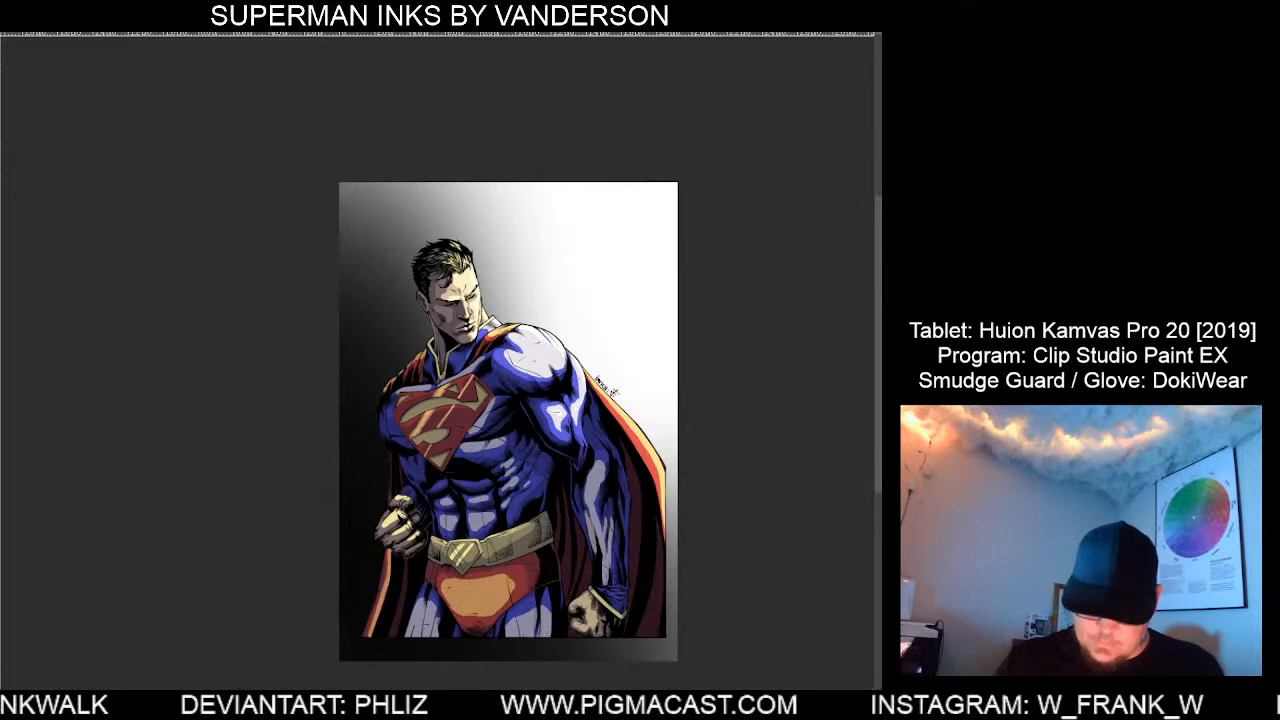
mouse_move(755, 656)
mouse_down()
mouse_move(666, 136)
mouse_move(220, 600)
mouse_move(671, 680)
mouse_move(745, 665)
mouse_up()
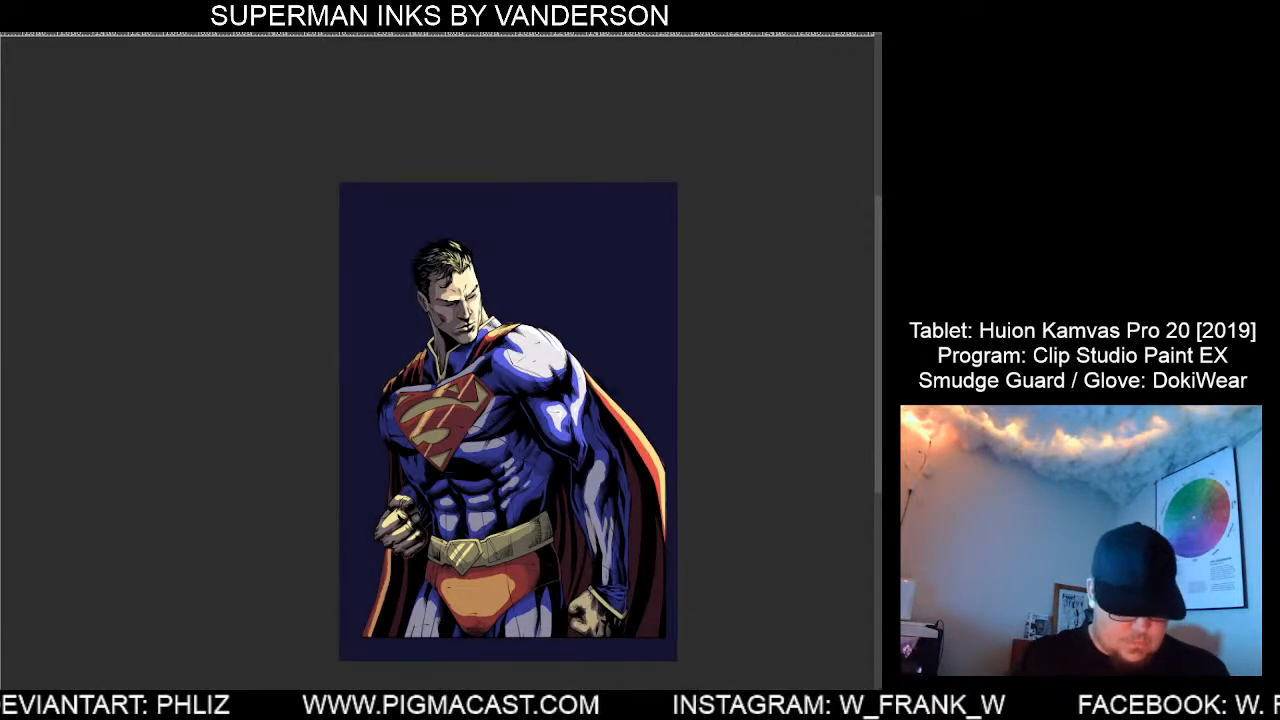
key(ctrl+z)
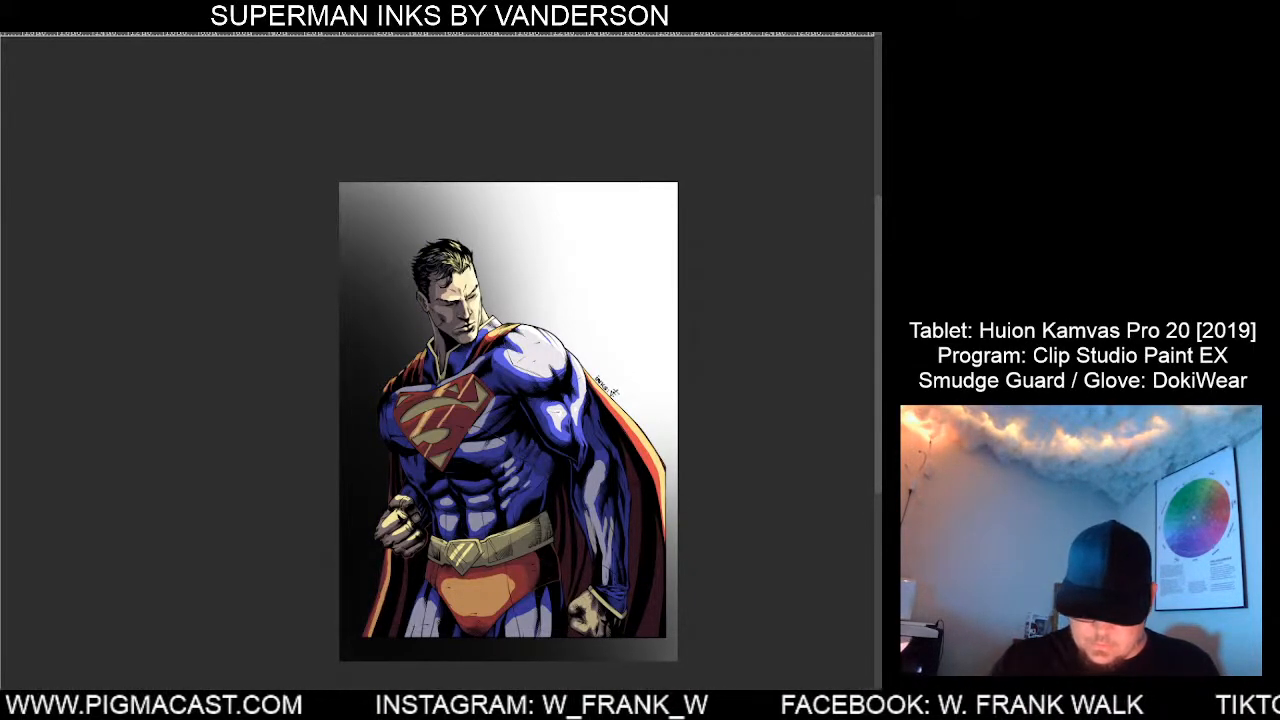
mouse_move(785, 300)
mouse_down()
mouse_move(571, 46)
mouse_move(205, 480)
mouse_move(266, 638)
mouse_up()
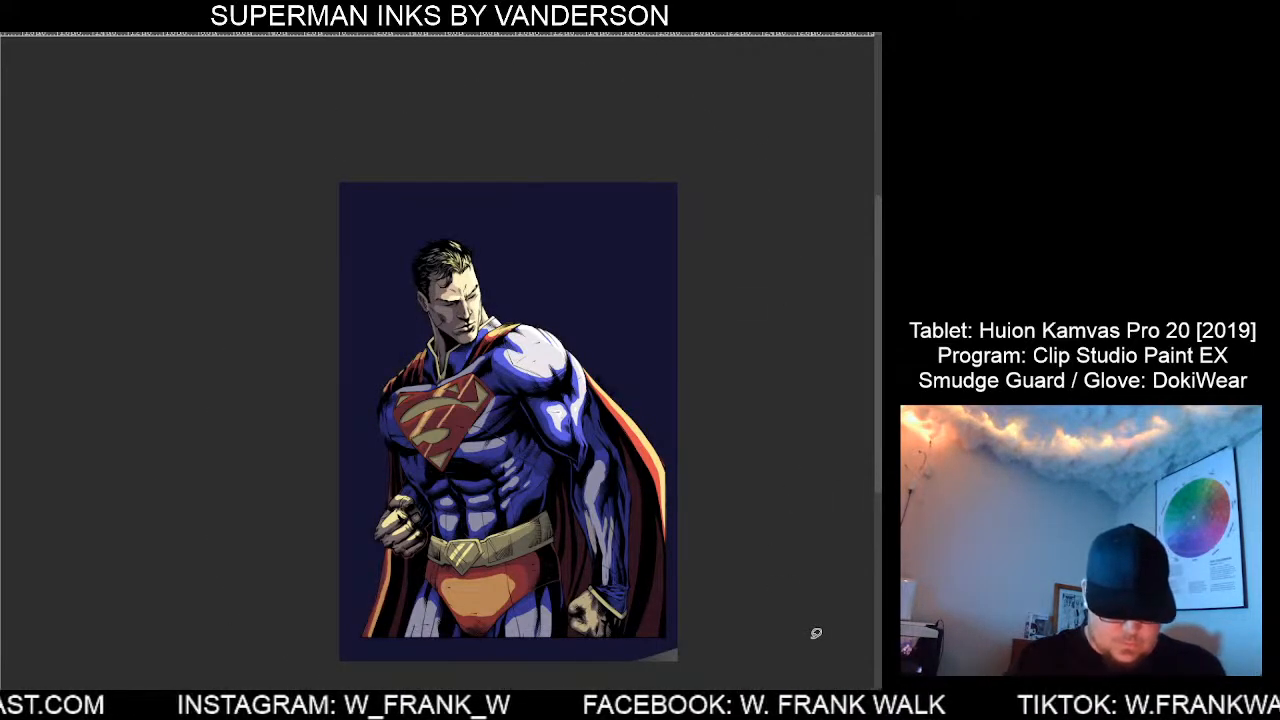
mouse_move(800, 640)
mouse_down()
mouse_move(757, 220)
mouse_move(223, 620)
mouse_move(244, 647)
mouse_up()
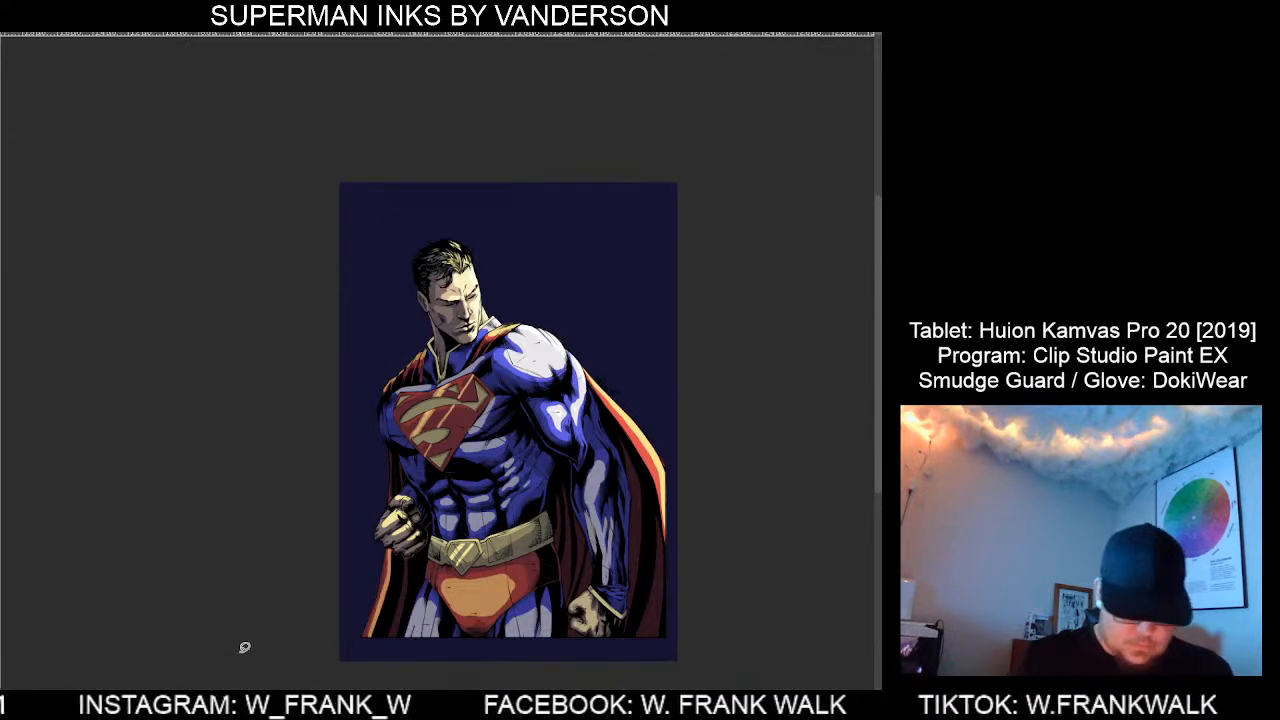
key(ctrl+z)
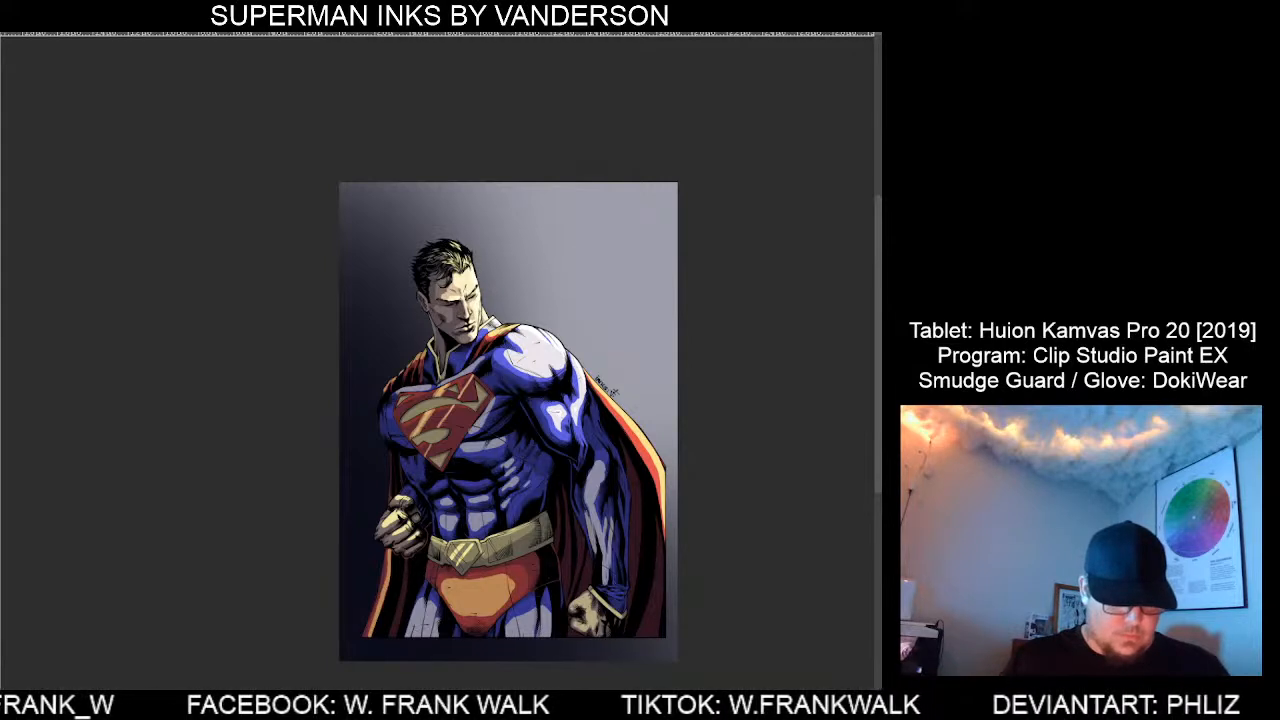
key(ctrl+z)
key(ctrl+z)
key(ctrl+z)
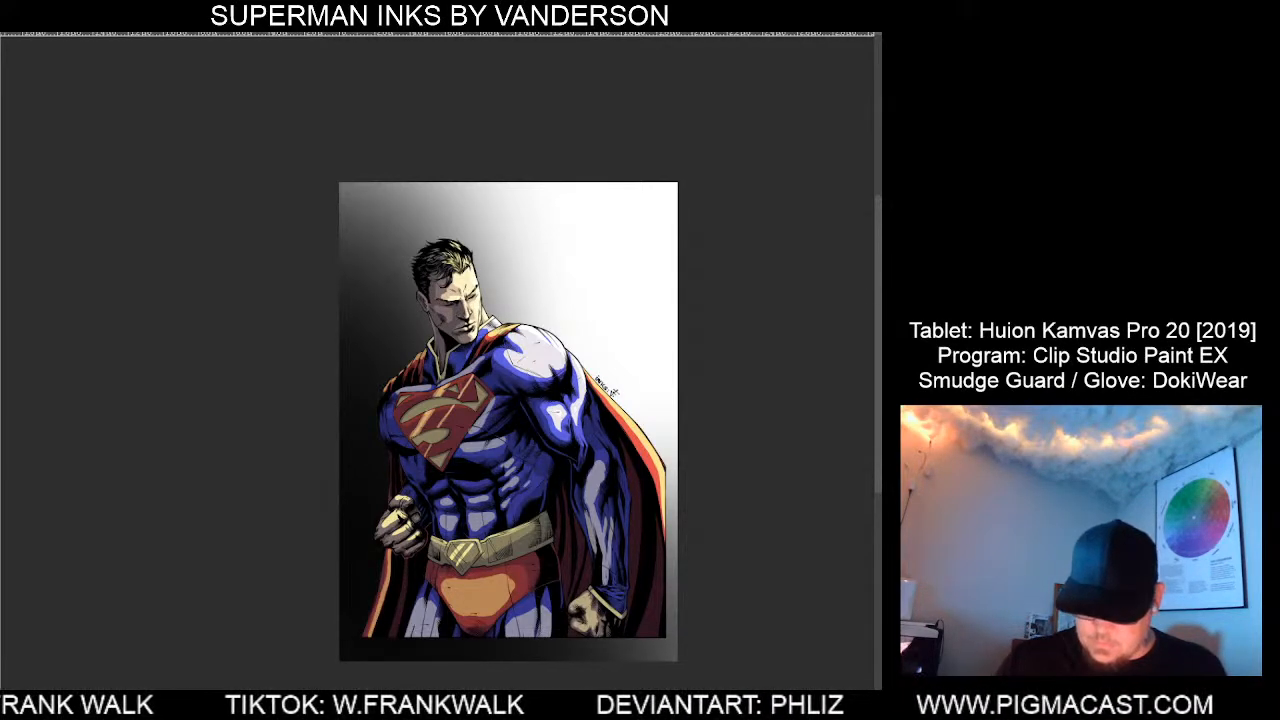
Fill the background behind the figure with pale cream and darken its left side and bottom to deep navy.
key(ctrl+z)
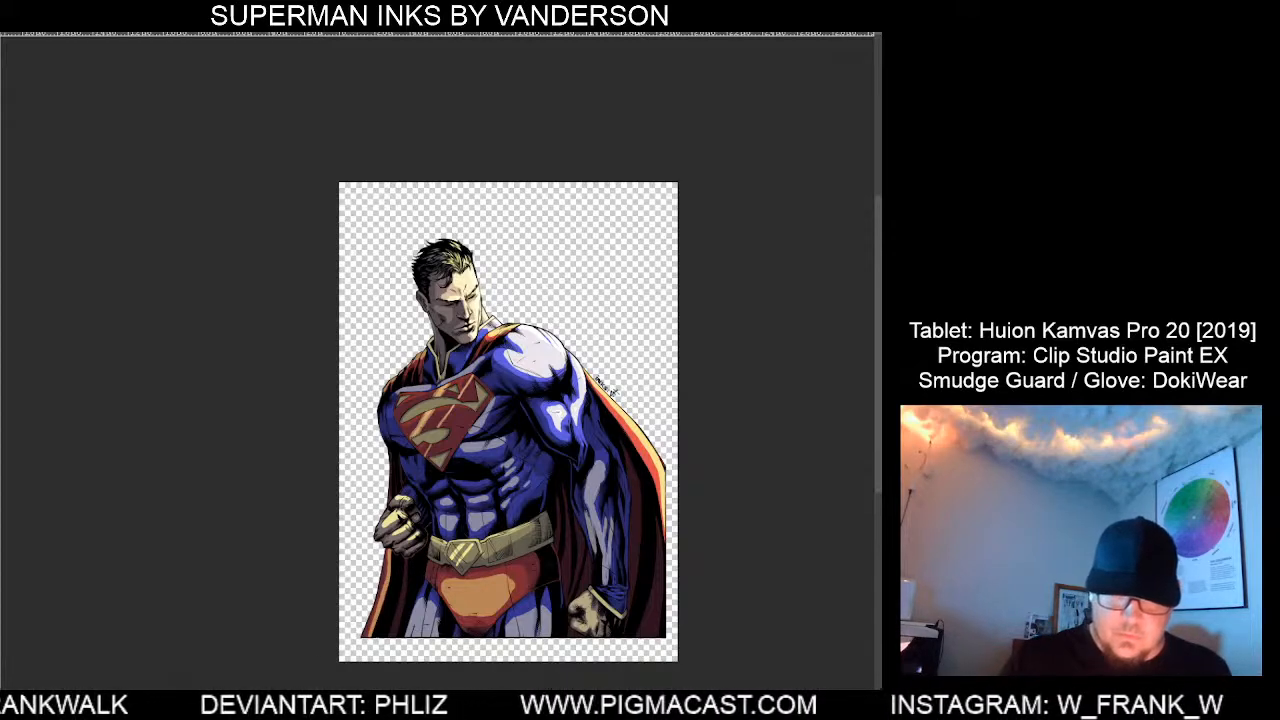
click(645, 401)
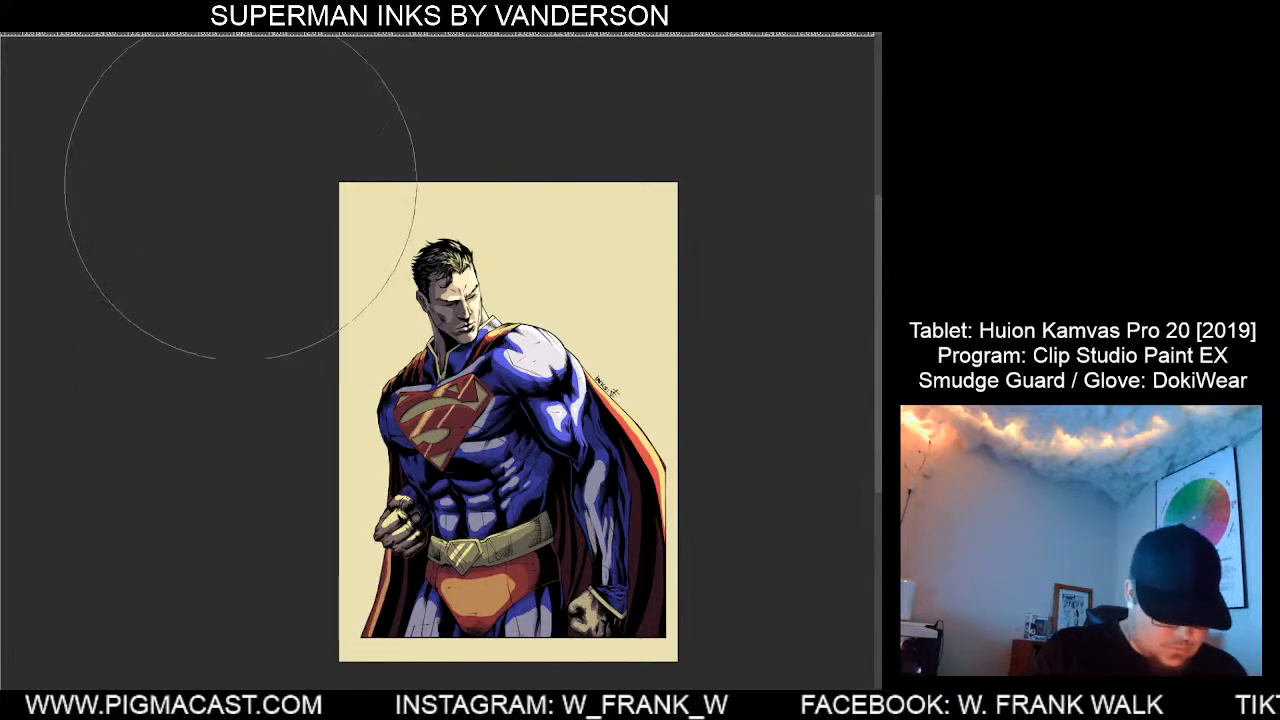
mouse_move(240, 185)
mouse_down()
mouse_move(241, 398)
mouse_move(310, 577)
mouse_move(403, 650)
mouse_move(632, 687)
mouse_move(663, 658)
mouse_move(551, 660)
mouse_move(350, 445)
mouse_move(314, 211)
mouse_move(334, 178)
mouse_move(317, 146)
mouse_move(271, 520)
mouse_move(348, 655)
mouse_move(261, 588)
mouse_move(448, 695)
mouse_move(277, 496)
mouse_move(248, 229)
mouse_move(282, 207)
mouse_move(368, 498)
mouse_move(535, 663)
mouse_move(562, 652)
mouse_move(730, 699)
mouse_move(699, 682)
mouse_move(509, 656)
mouse_move(292, 317)
mouse_move(380, 140)
mouse_move(416, 206)
mouse_move(510, 594)
mouse_move(539, 621)
mouse_move(427, 202)
mouse_move(592, 509)
mouse_move(736, 606)
mouse_move(781, 543)
mouse_move(582, 671)
mouse_move(582, 686)
mouse_move(256, 377)
mouse_up()
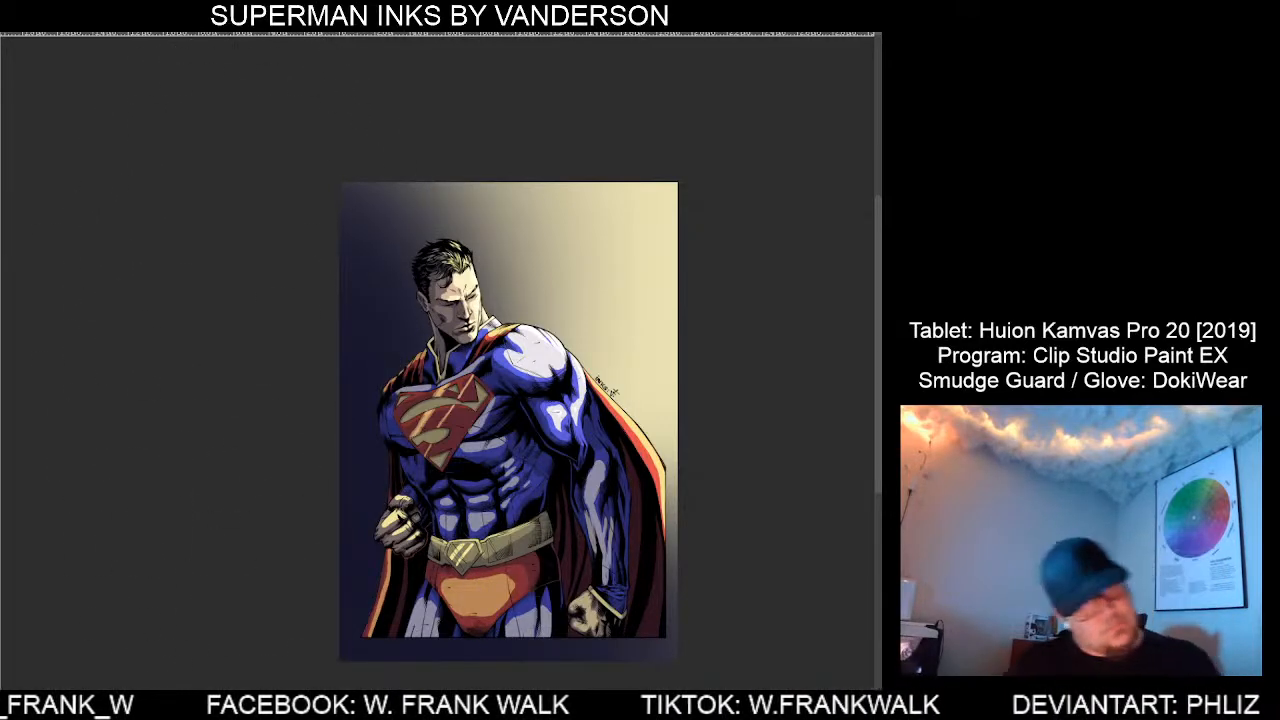
mouse_move(351, 443)
mouse_down()
mouse_move(812, 278)
mouse_move(423, 163)
mouse_move(260, 661)
mouse_up()
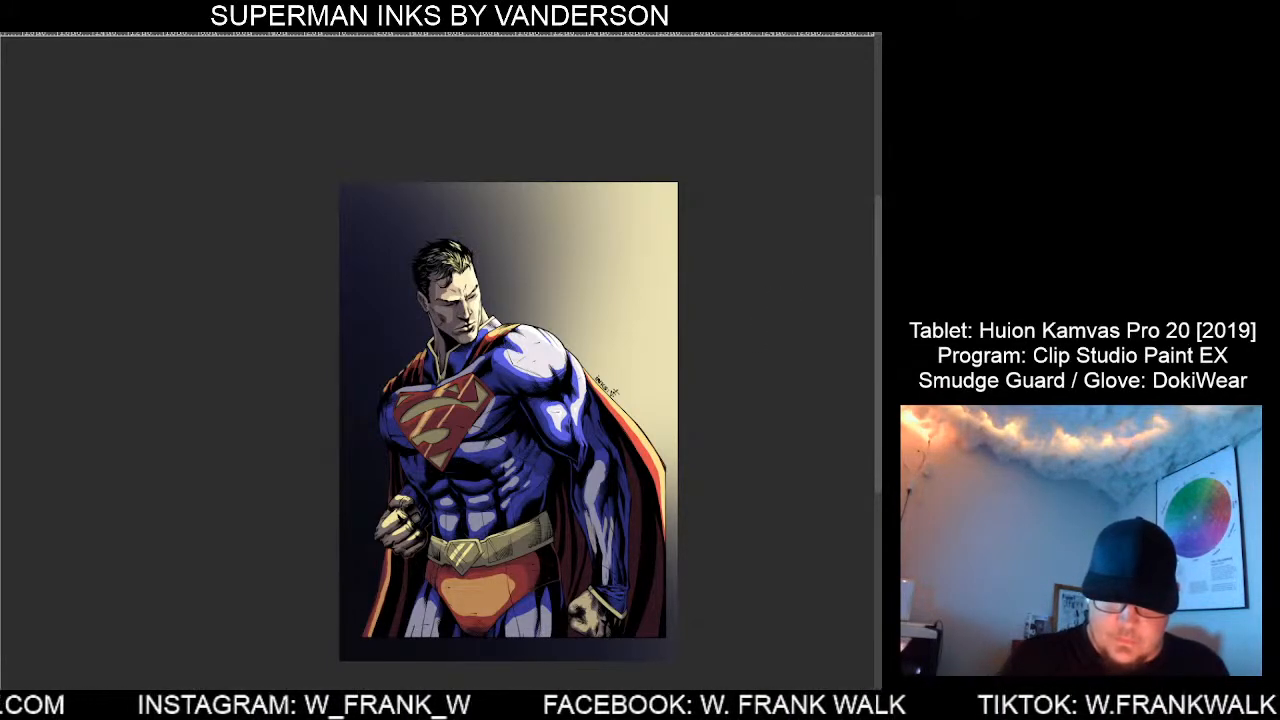
Try diagonal strings of coloured lens flares from the bright upper-right background down across the figure.
drag(733, 175, 262, 619)
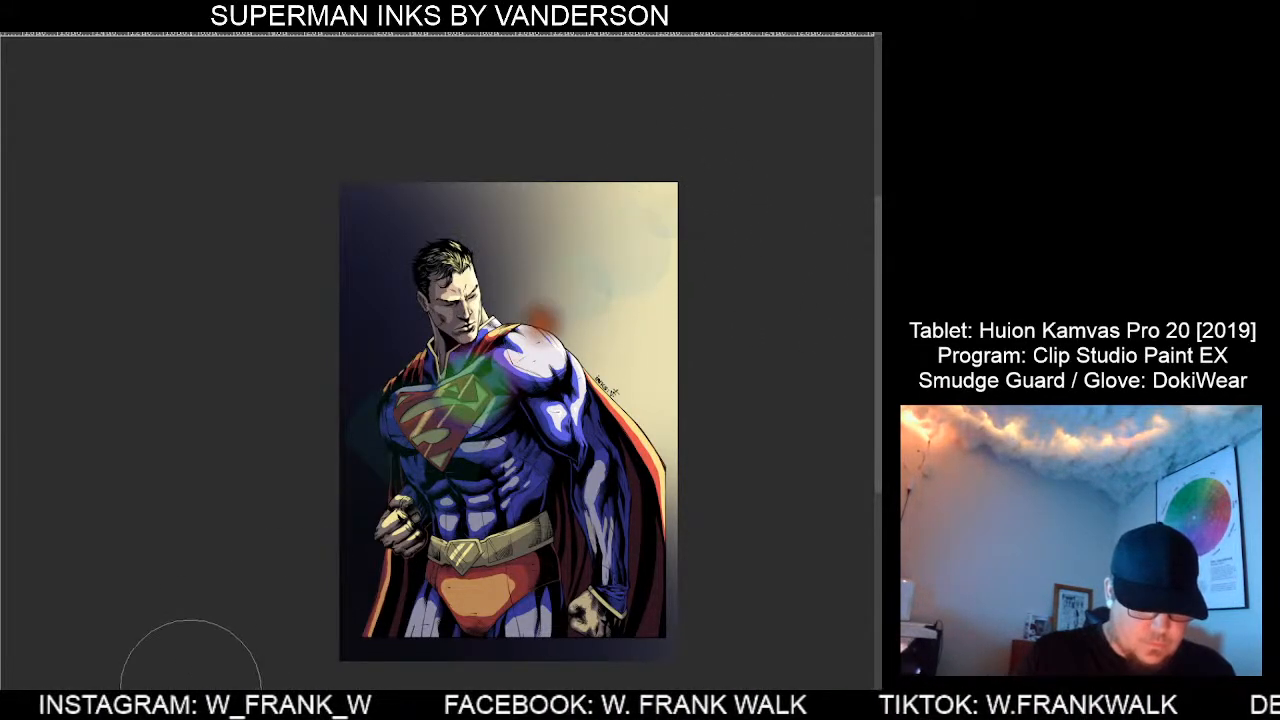
key(ctrl+z)
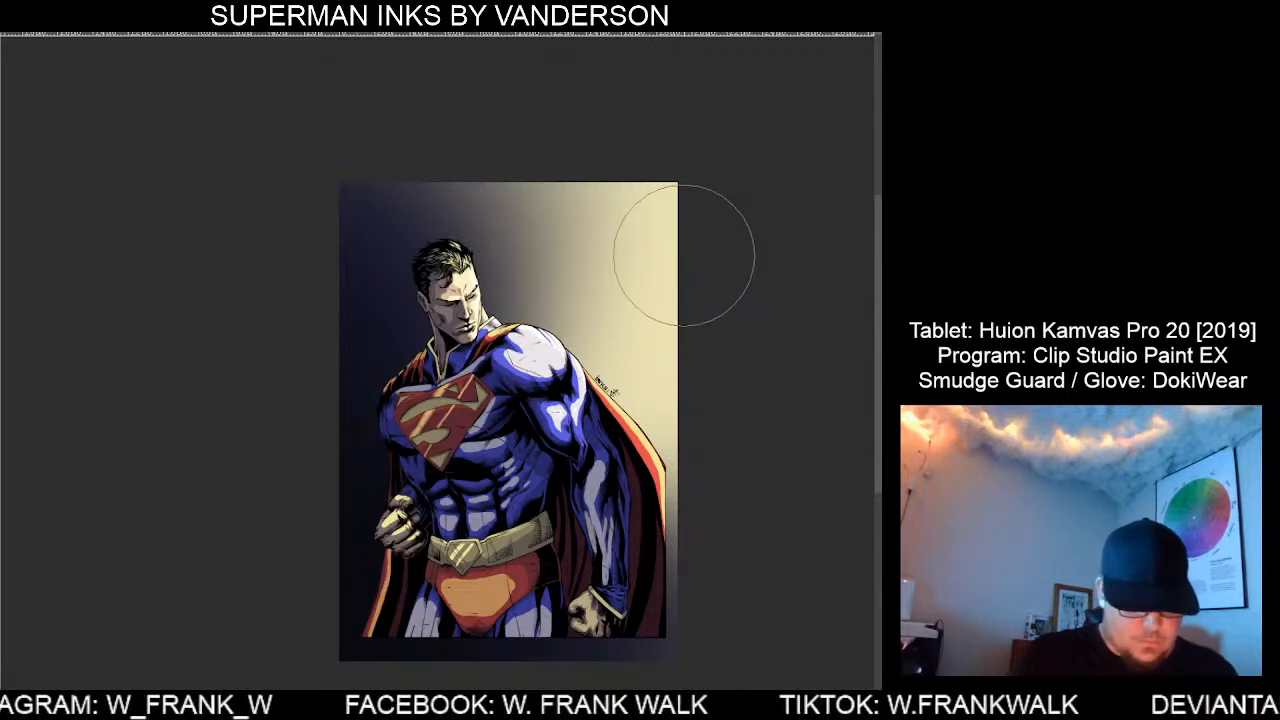
mouse_move(709, 129)
mouse_down()
mouse_move(529, 386)
mouse_move(214, 643)
mouse_up()
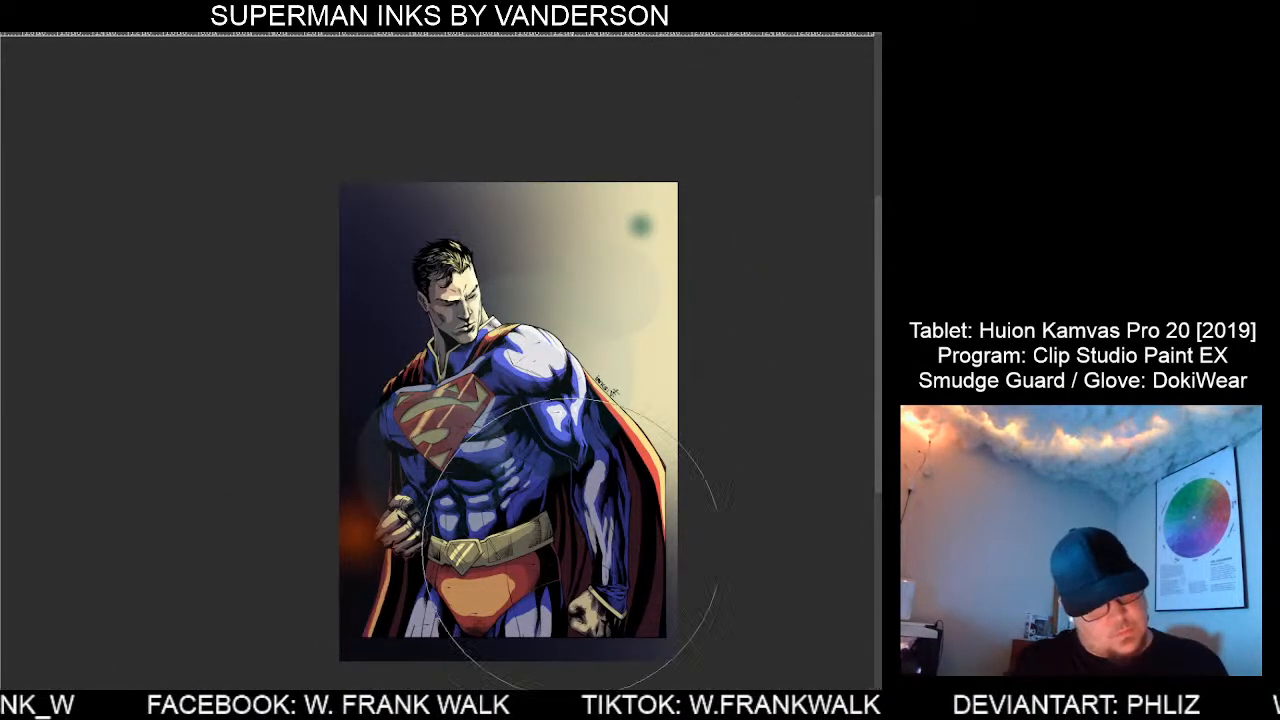
mouse_move(726, 124)
mouse_down()
mouse_move(636, 261)
mouse_move(306, 551)
mouse_move(243, 686)
mouse_up()
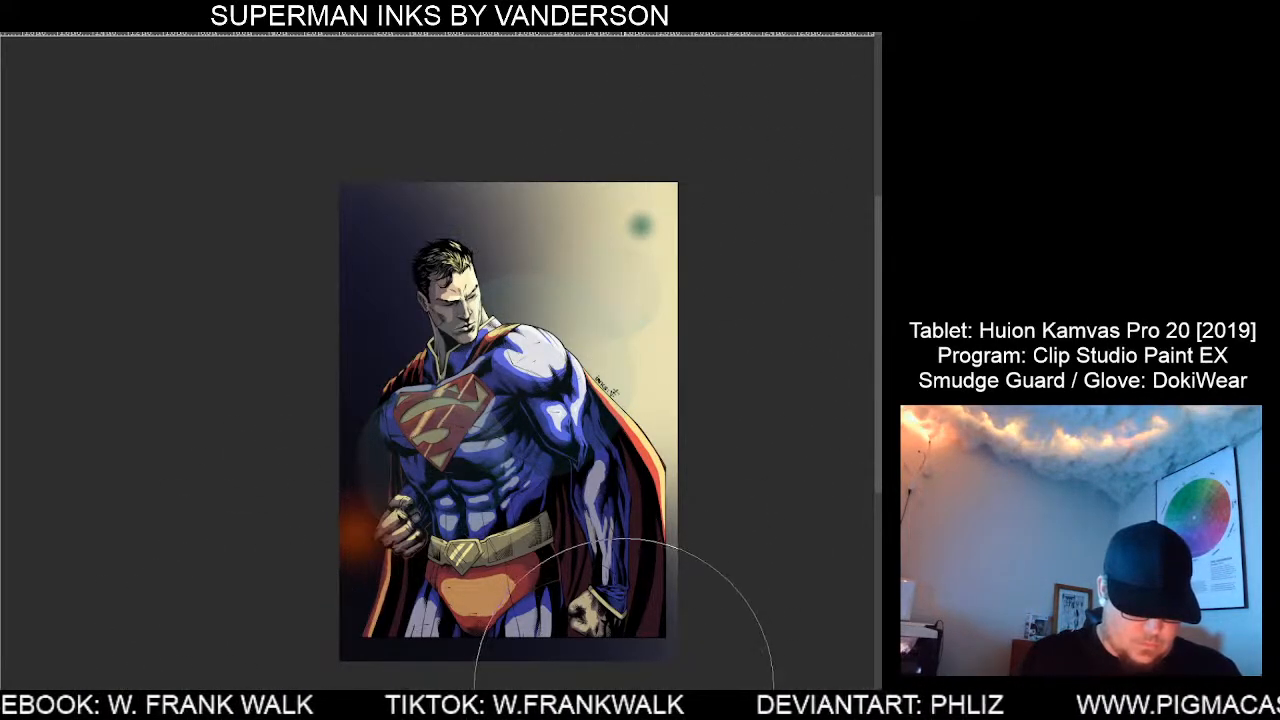
key(ctrl+z)
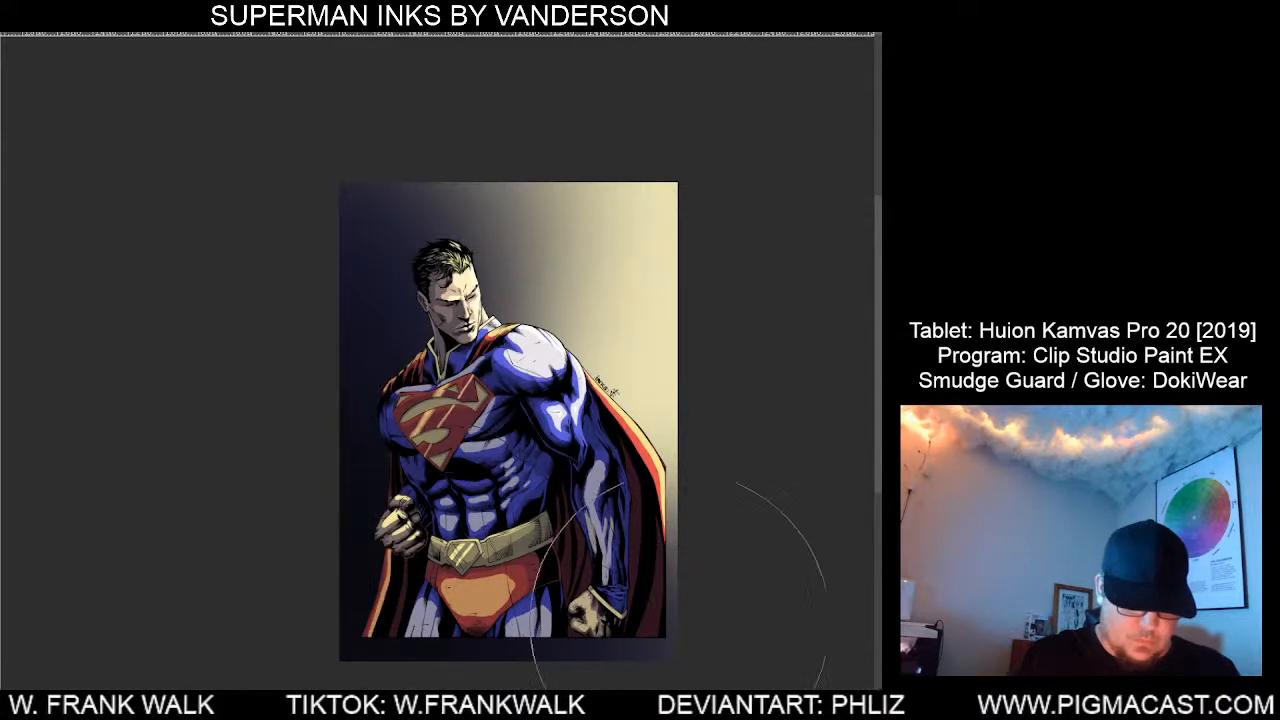
mouse_move(700, 257)
mouse_down()
mouse_move(471, 443)
mouse_move(240, 685)
mouse_up()
key(ctrl+z)
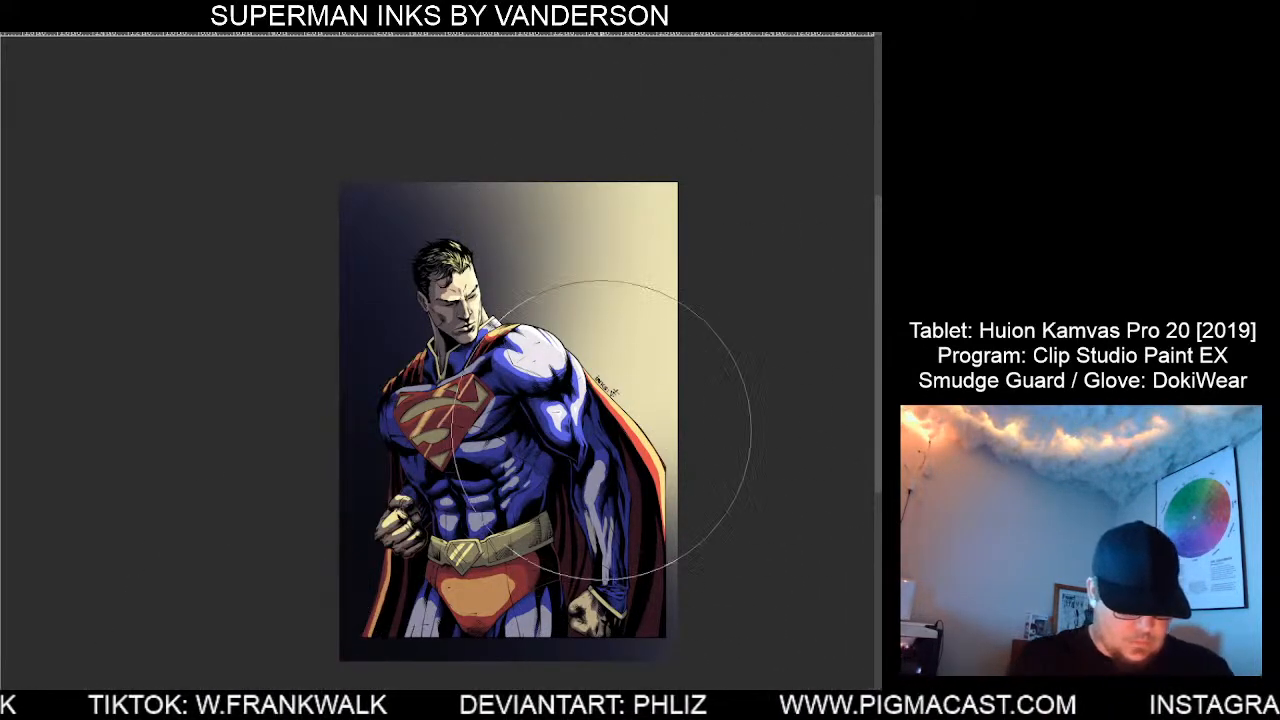
mouse_move(628, 258)
mouse_down()
mouse_move(400, 535)
mouse_move(349, 543)
mouse_move(402, 520)
mouse_move(571, 294)
mouse_move(686, 229)
mouse_move(345, 610)
mouse_move(512, 391)
mouse_move(636, 188)
mouse_up()
key(ctrl+z)
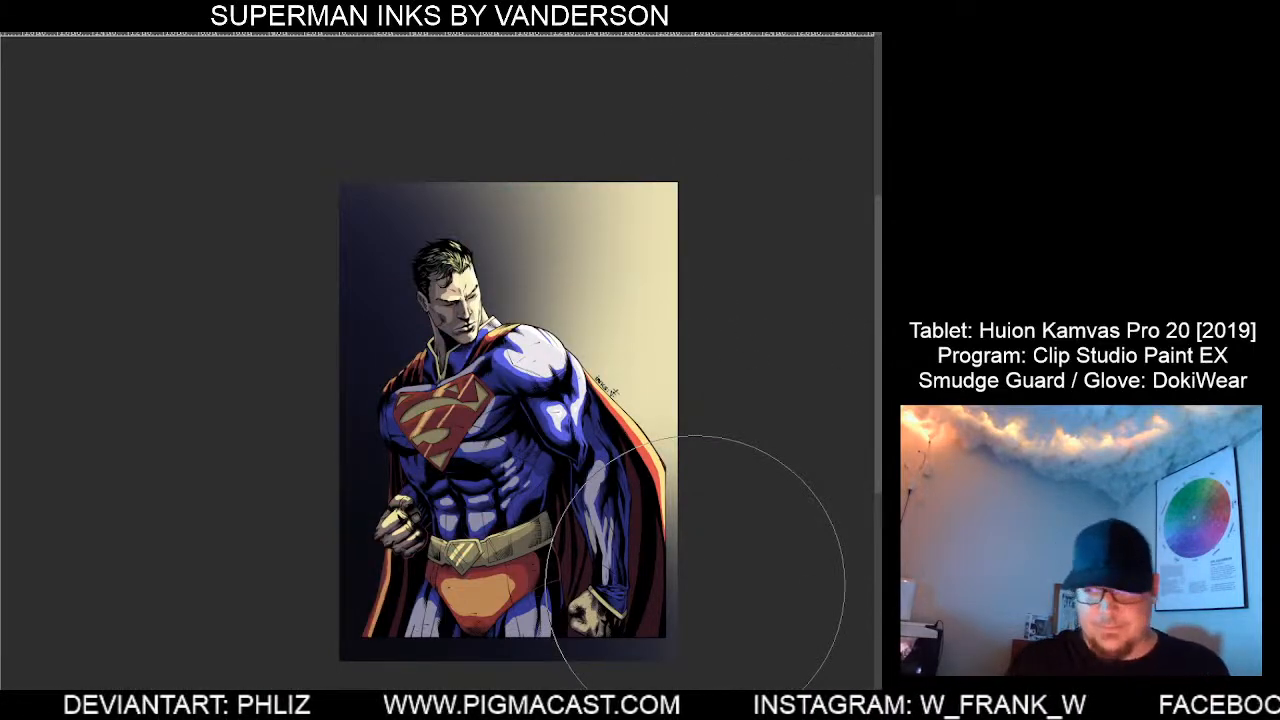
Reduce the brush size and place a diagonal string of coloured lens flares from the upper-right background over the shoulder to the raised fist.
key([)
key([)
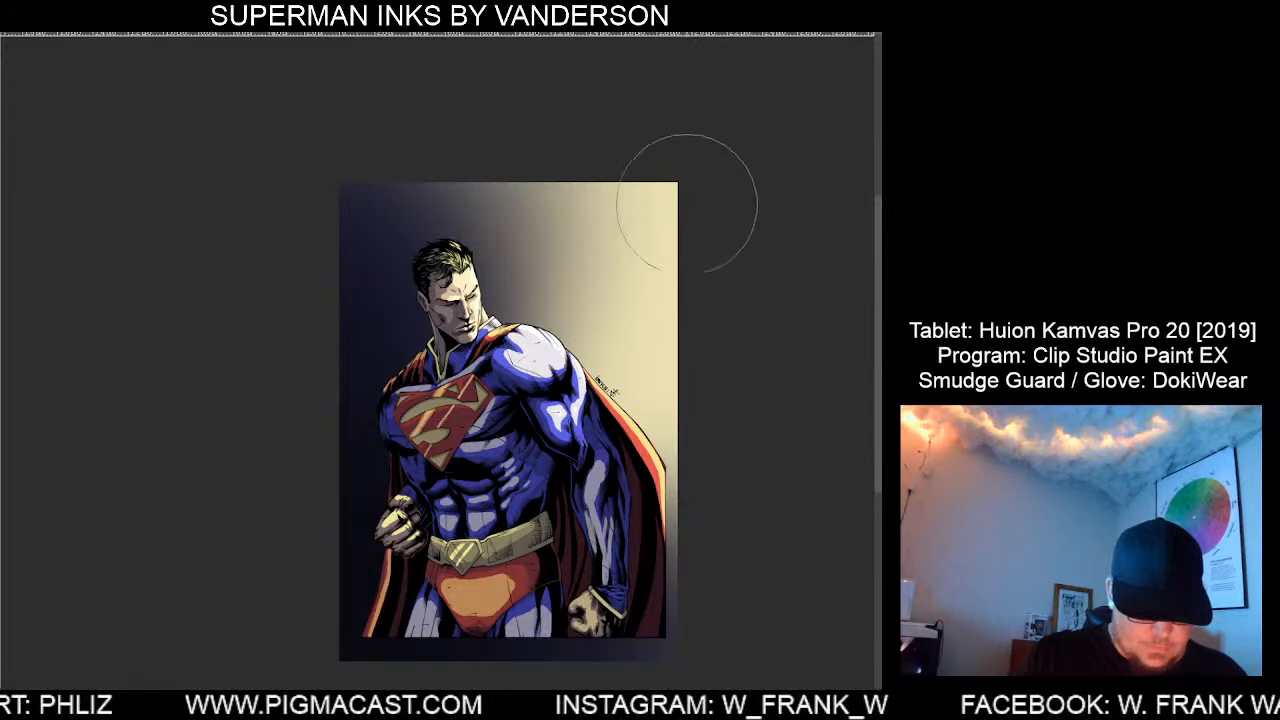
mouse_move(671, 207)
mouse_down()
mouse_move(464, 486)
mouse_move(476, 612)
mouse_up()
key(ctrl+z)
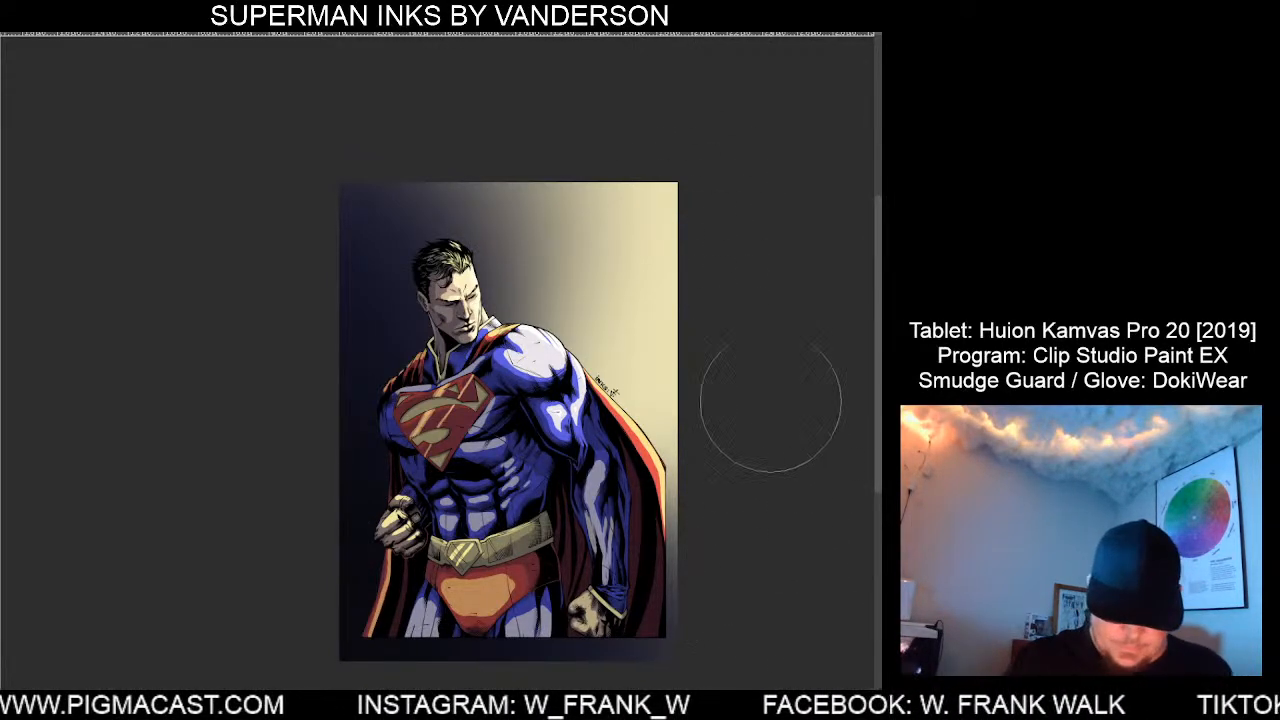
drag(650, 240, 328, 607)
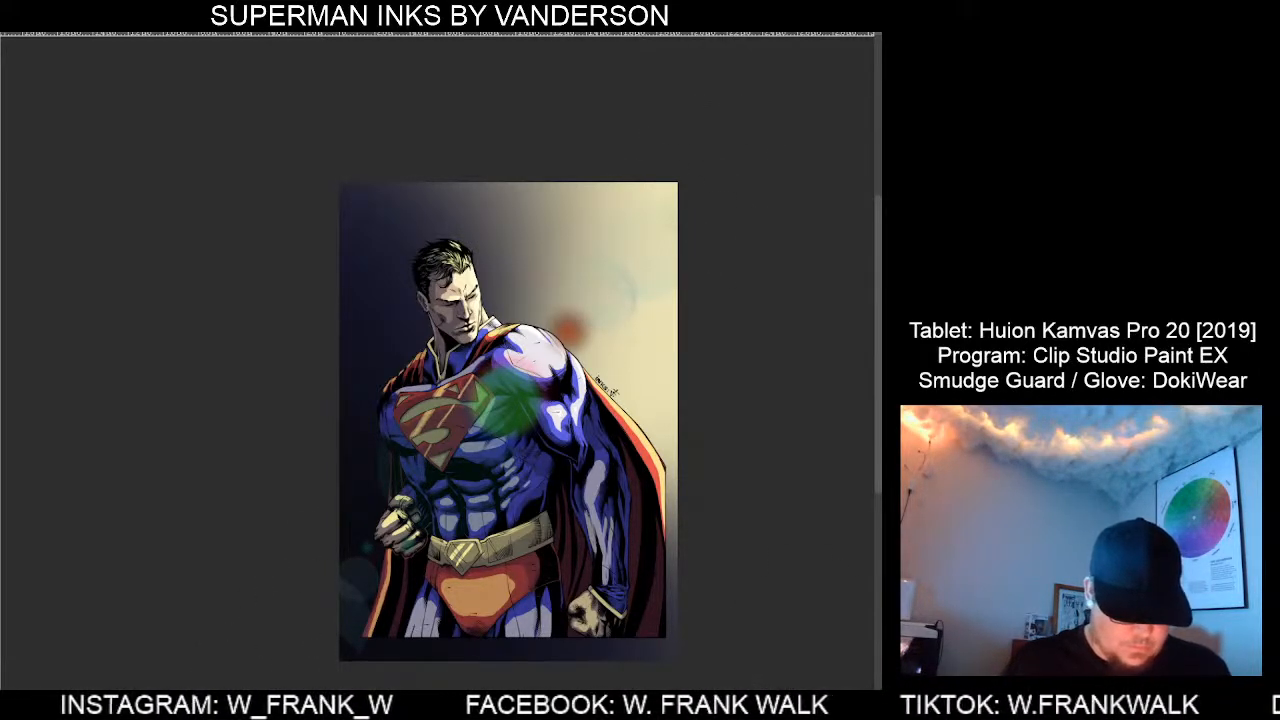
key(ctrl+z)
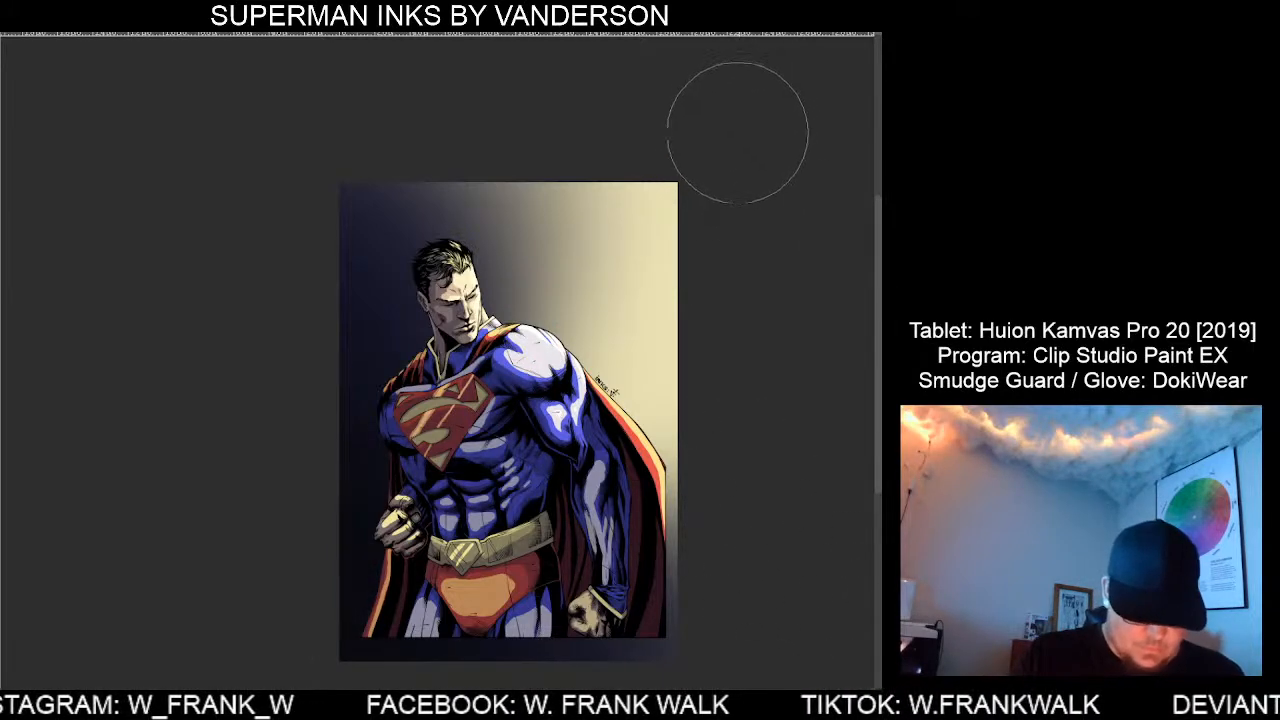
drag(672, 205, 350, 585)
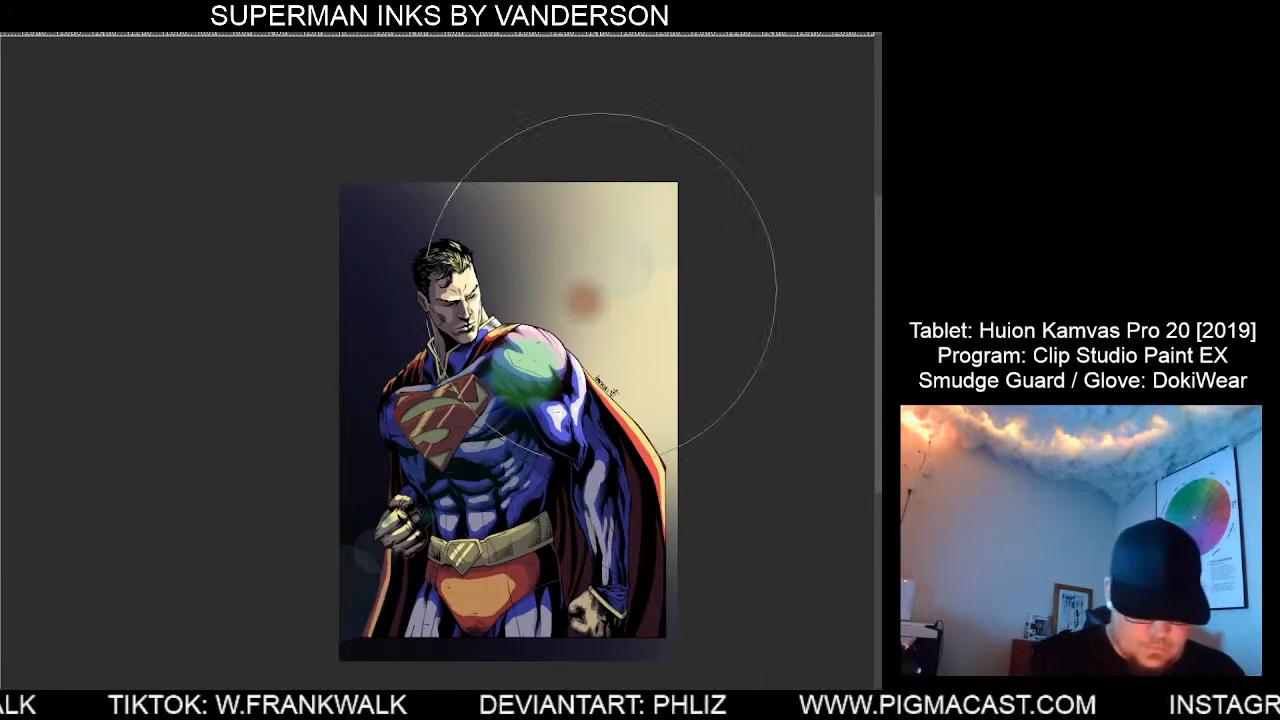
Turn the coloured lens flares white and brighten them, comparing the picture with and without the stronger glow.
drag(614, 229, 425, 475)
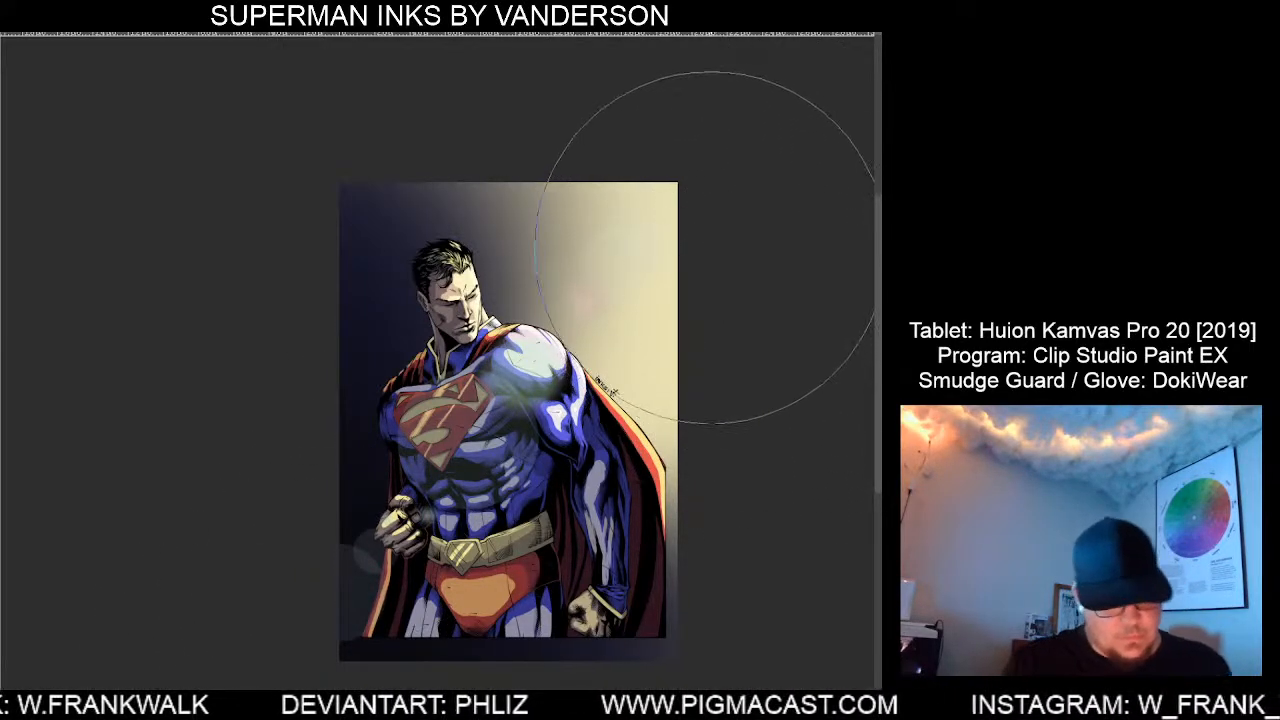
drag(640, 240, 354, 580)
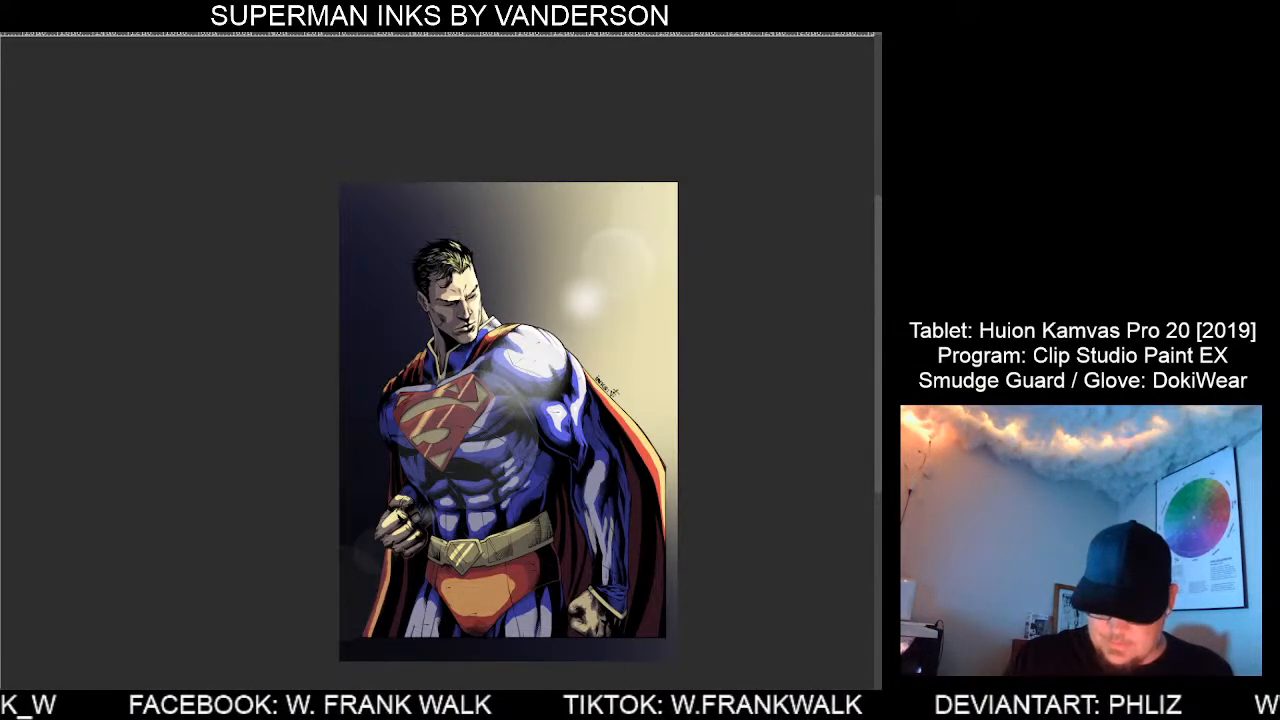
key(ctrl+z)
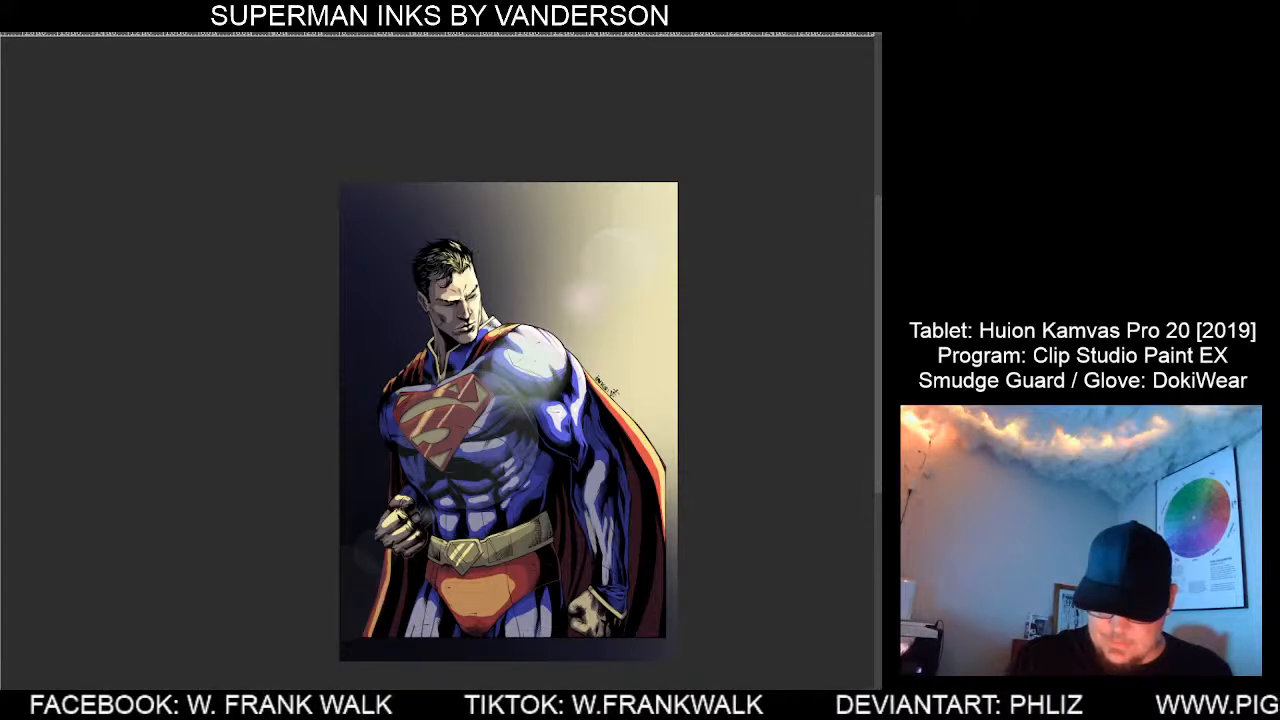
key(ctrl+z)
key(ctrl+y)
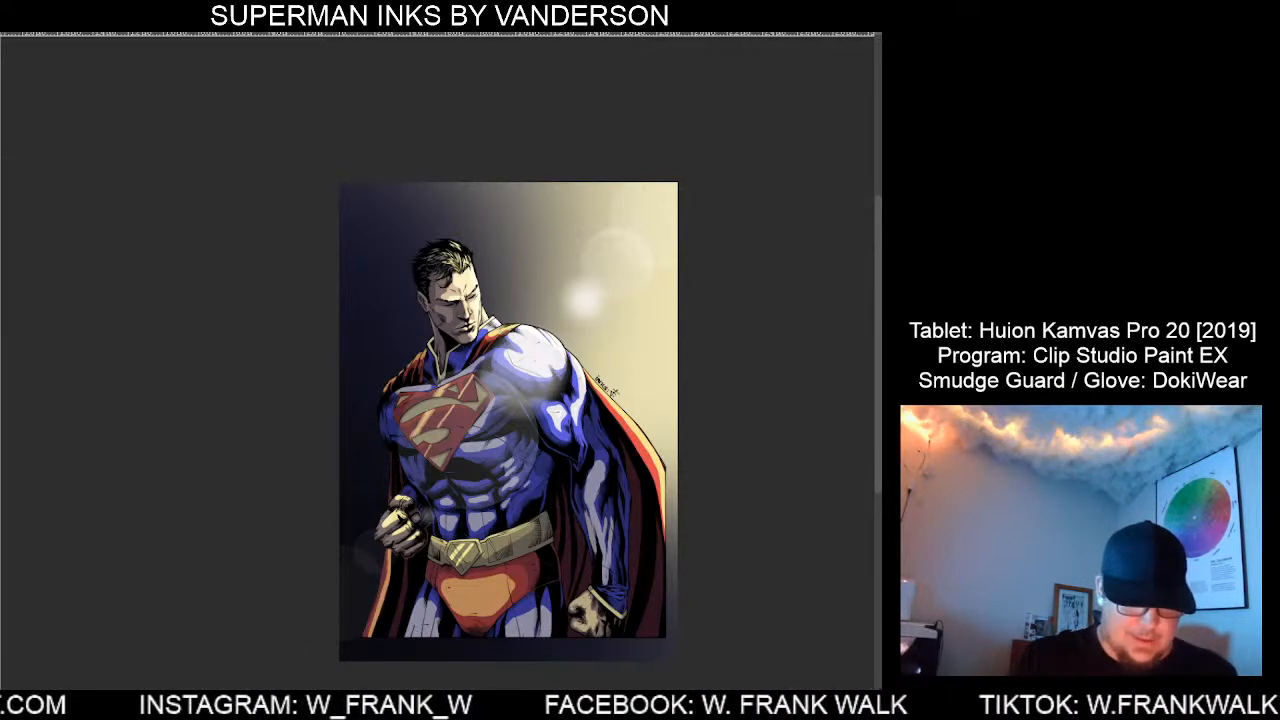
key(ctrl+z)
key(ctrl+y)
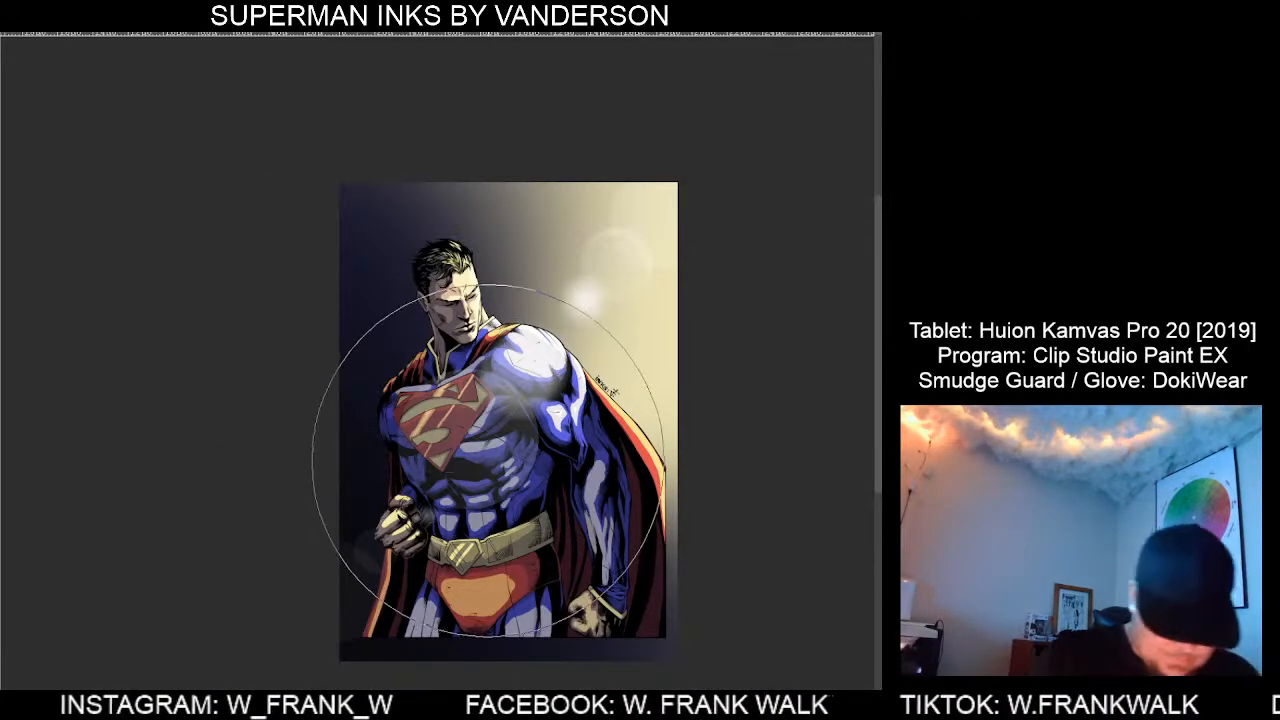
Paint a soft white glow on the chest emblem and a straight, narrow white light ray running diagonally from the upper-right background across the face.
key(bracketleft)
key(bracketleft)
key(bracketleft)
key(bracketleft)
key(bracketleft)
key(bracketleft)
key(bracketleft)
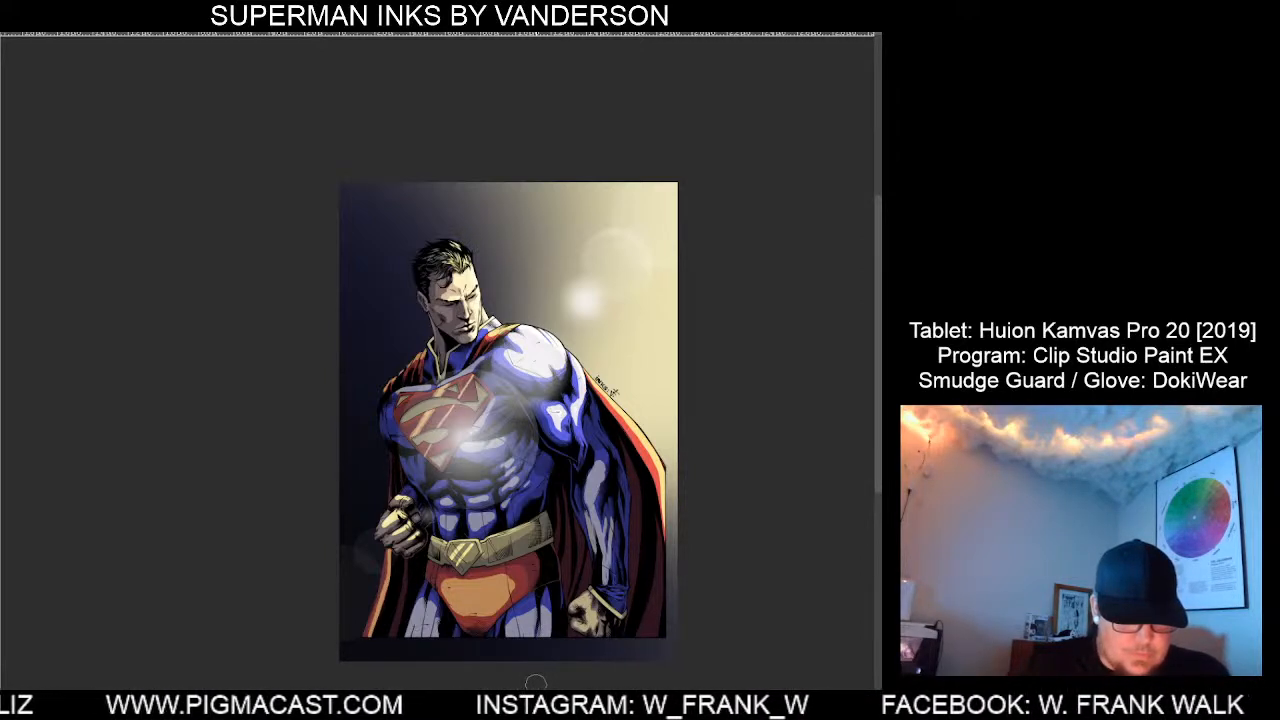
drag(731, 120, 330, 405)
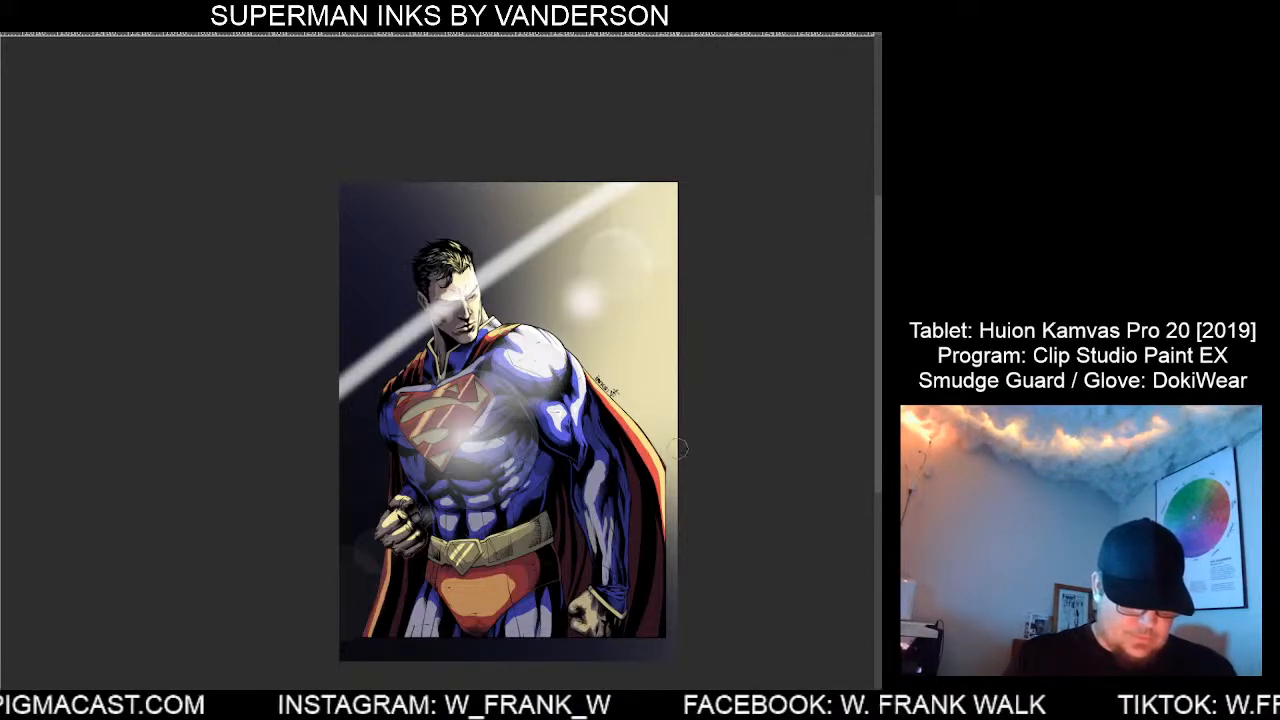
Undo the narrow light ray, enlarge the brush and paint a broad, faint light beam diagonally from the upper-right background across the figure.
key(ctrl+z)
key(bracketright)
key(bracketright)
key(bracketright)
key(bracketright)
key(bracketright)
key(bracketright)
key(bracketright)
key(bracketright)
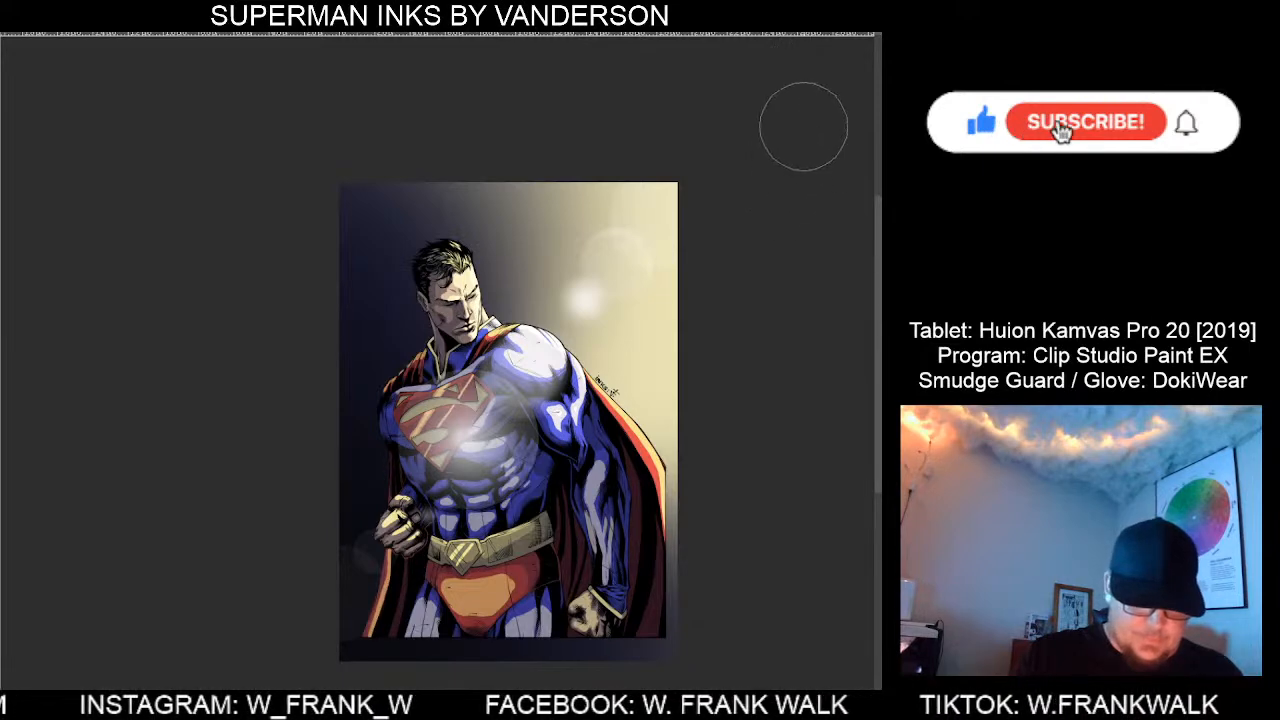
key(bracketright)
key(bracketright)
key(bracketright)
key(bracketright)
mouse_move(786, 130)
mouse_down()
mouse_move(731, 169)
mouse_move(431, 436)
mouse_move(229, 671)
mouse_up()
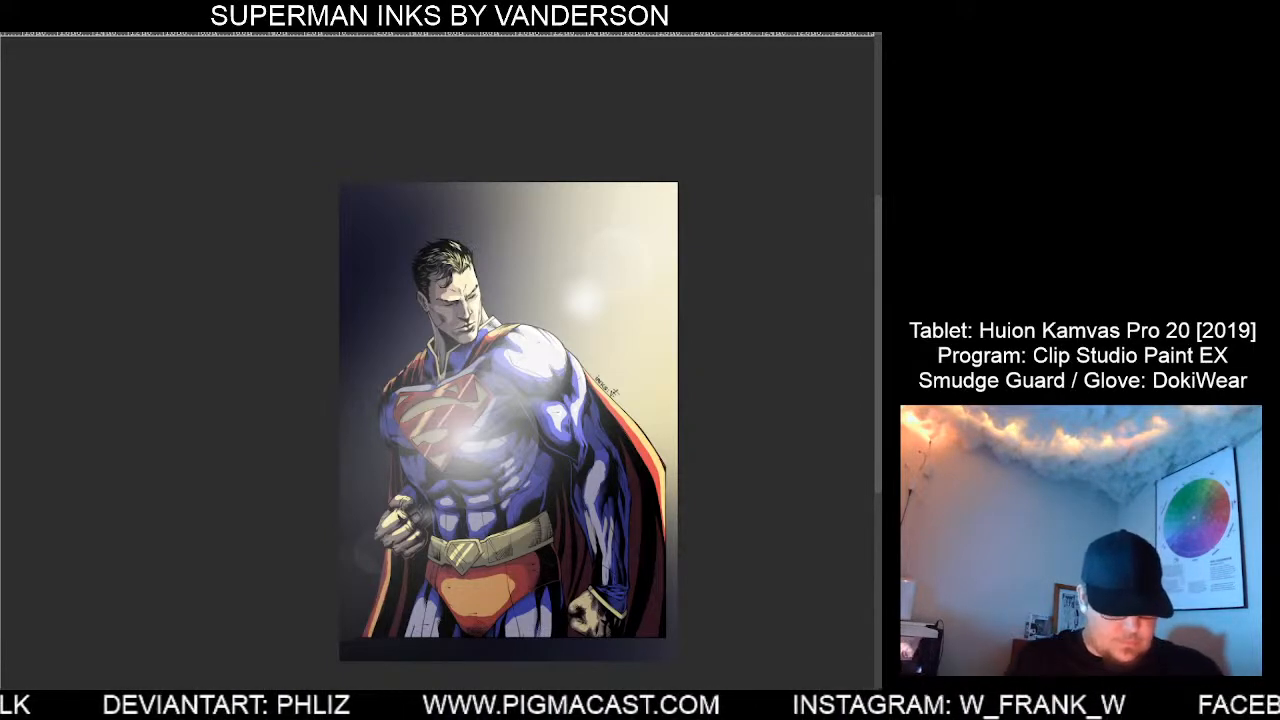
key(ctrl+z)
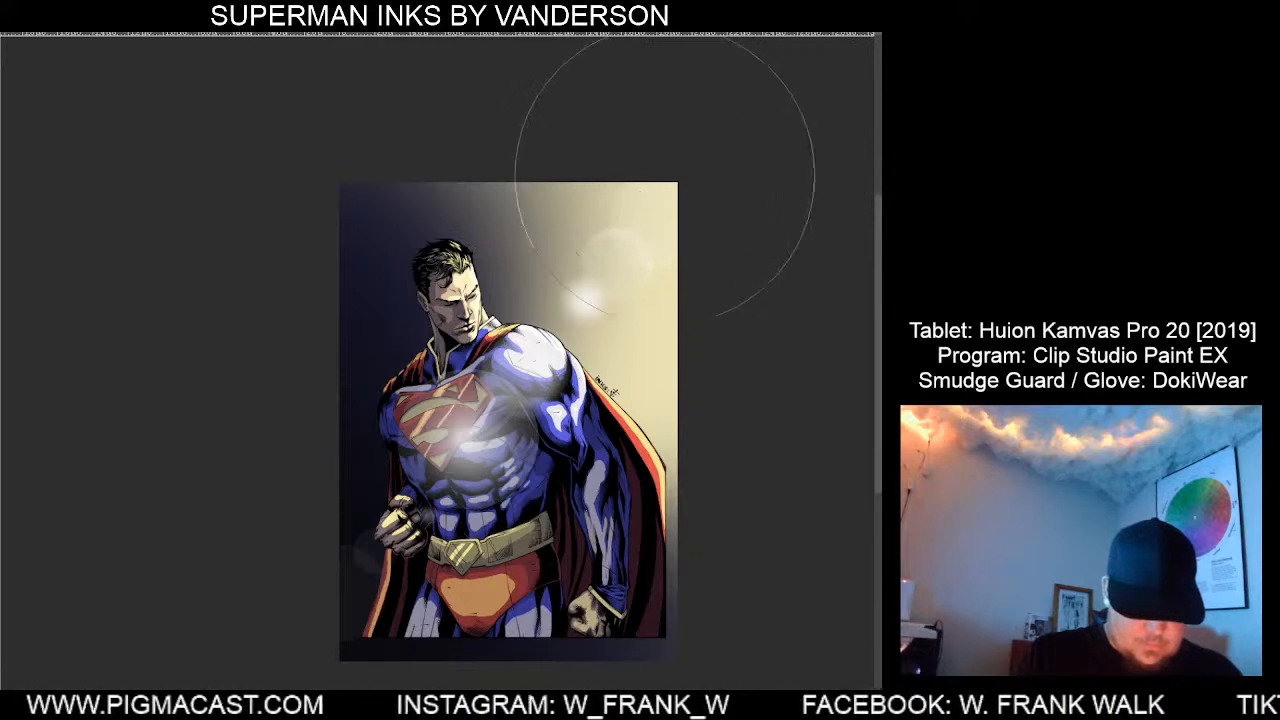
mouse_move(665, 176)
mouse_down()
mouse_move(478, 338)
mouse_move(205, 628)
mouse_up()
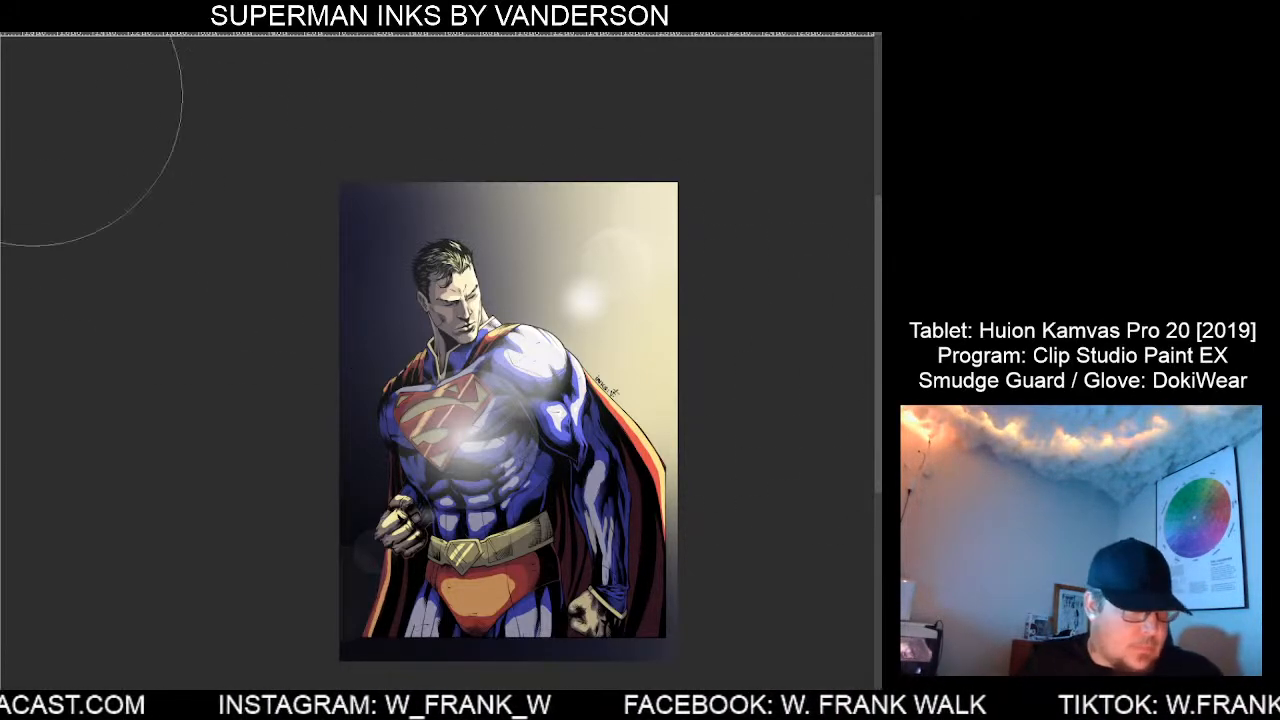
Save the finished coloured illustration to a file, then start saving another copy with Save As.
click(6, 4)
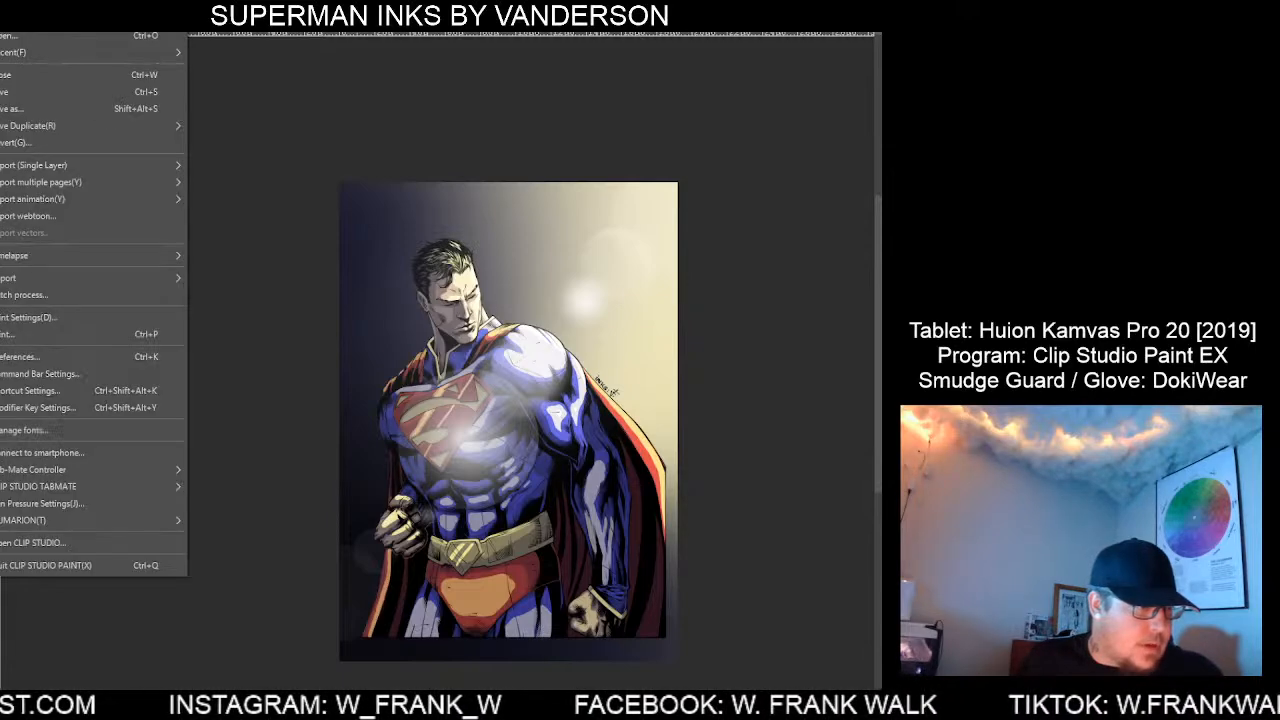
click(17, 110)
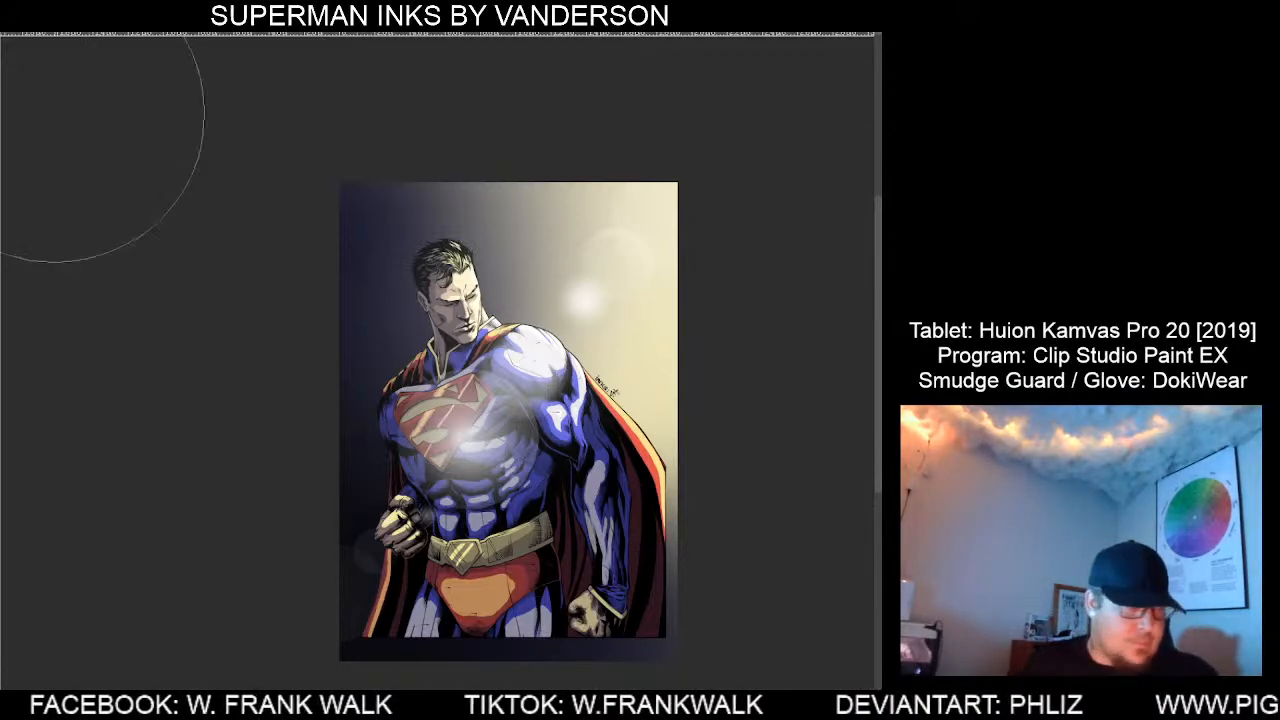
click(6, 6)
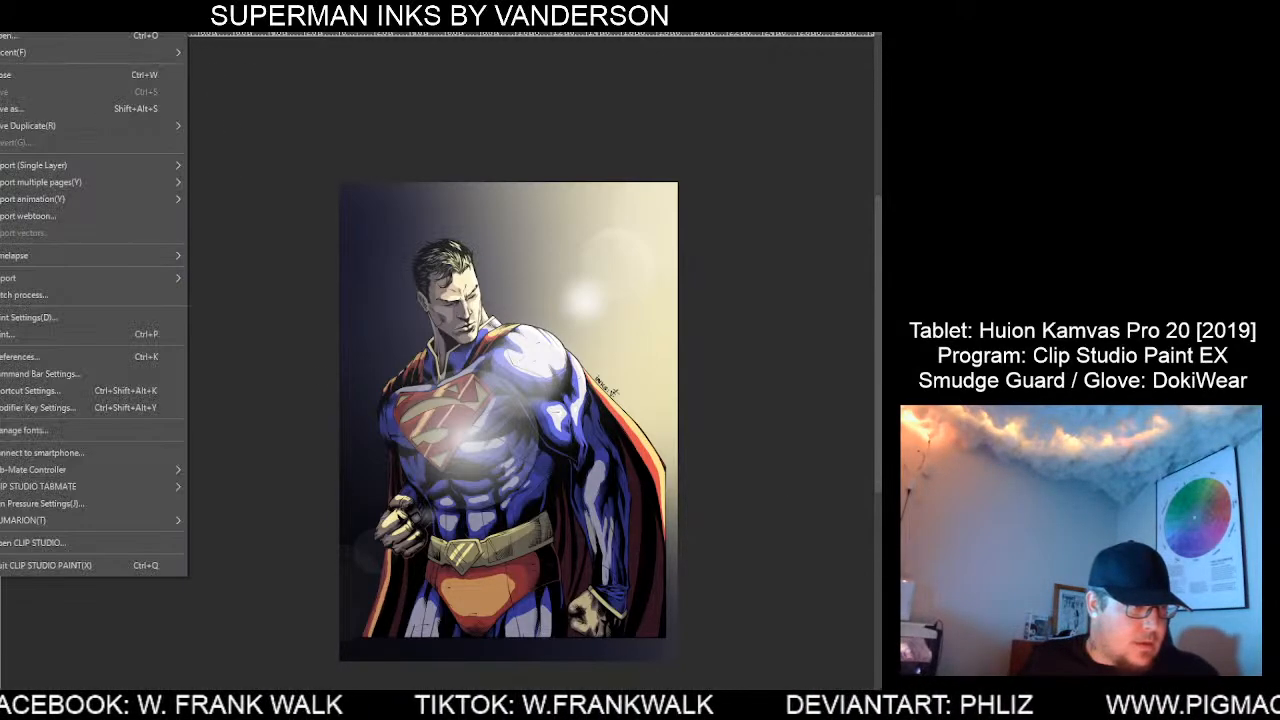
click(41, 112)
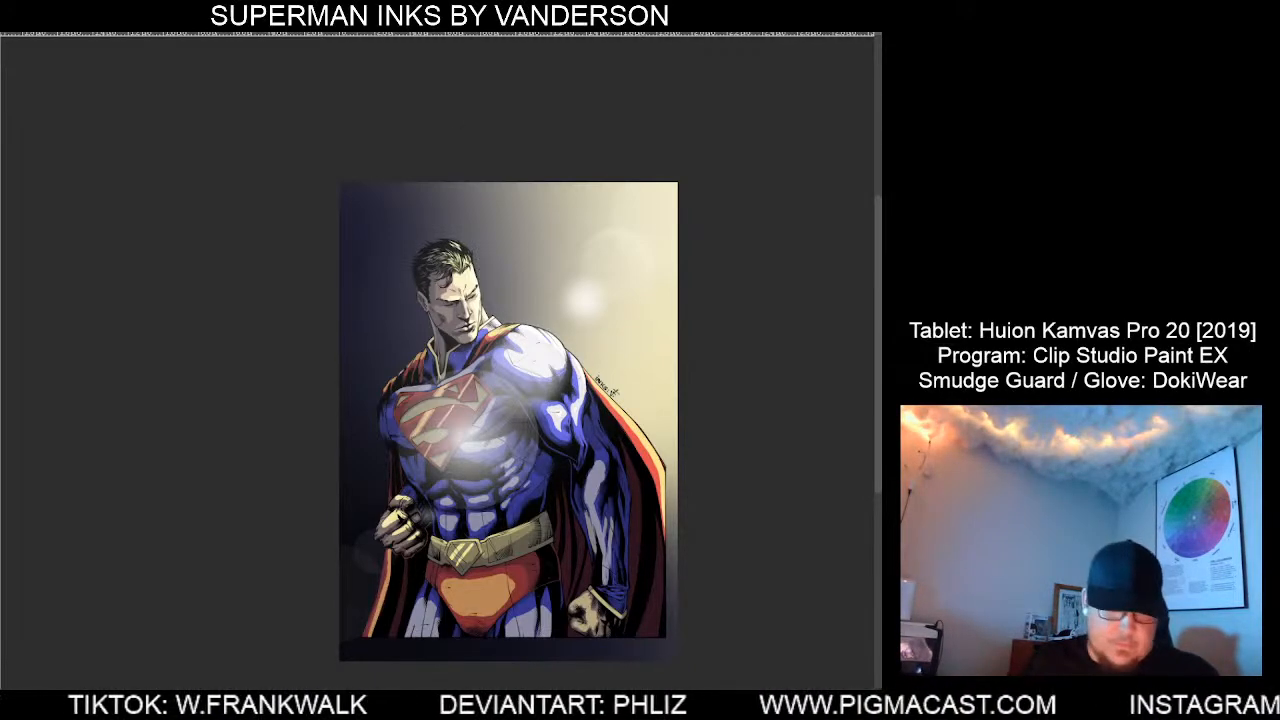
Extend the canvas to the right of the coloured picture, making it 4459 px wide and 2720 px high.
scroll(343, 300, down, 2)
scroll(343, 300, down, 2)
scroll(677, 325, up, 3)
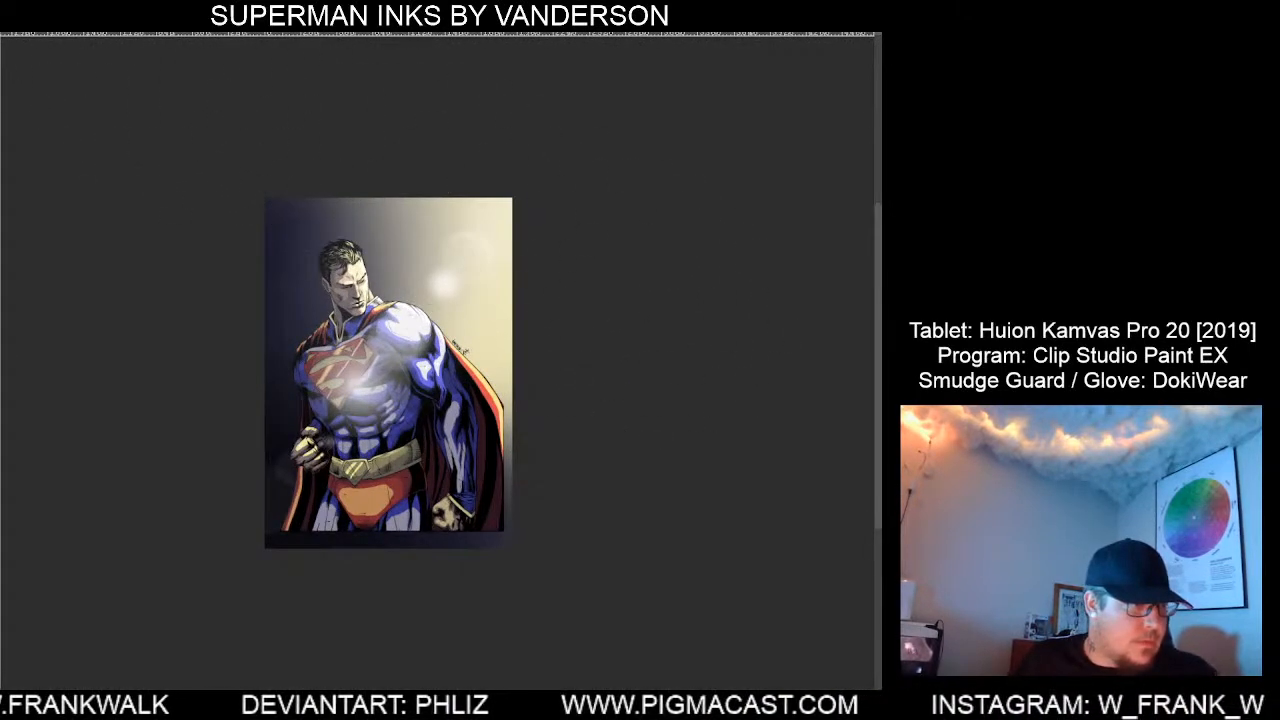
click(3, 4)
mouse_move(98, 277)
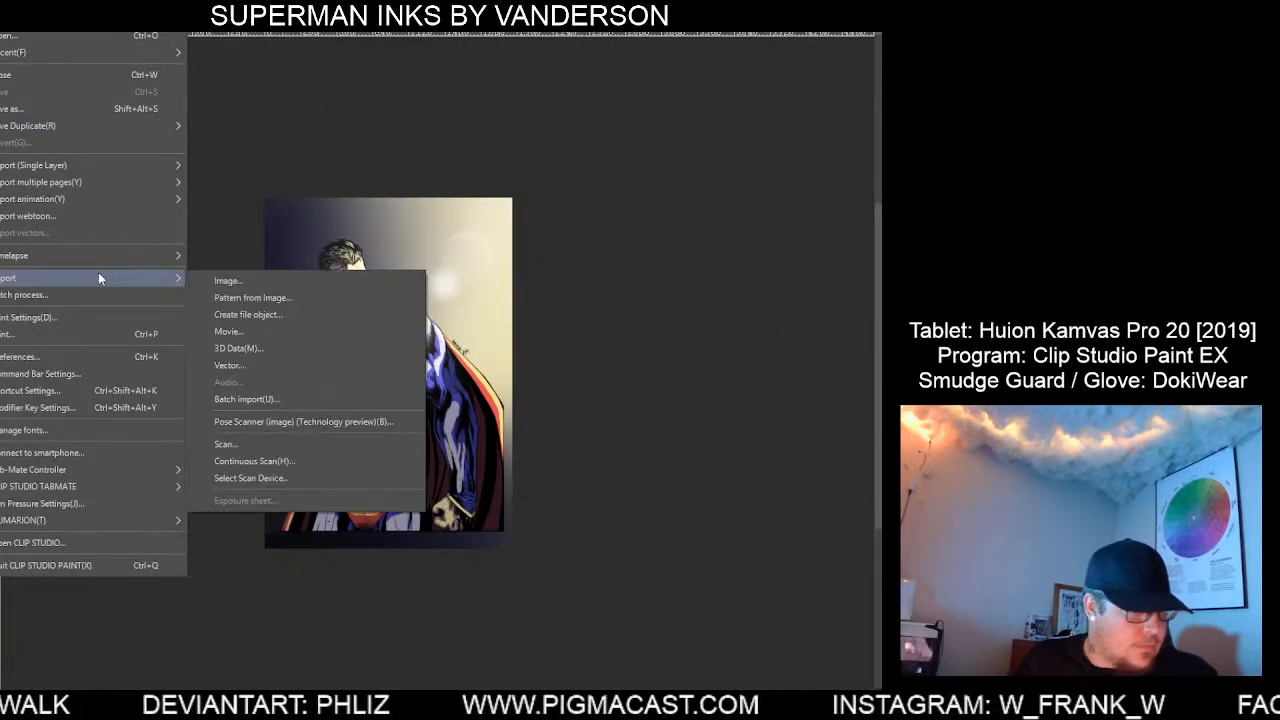
mouse_move(12, 4)
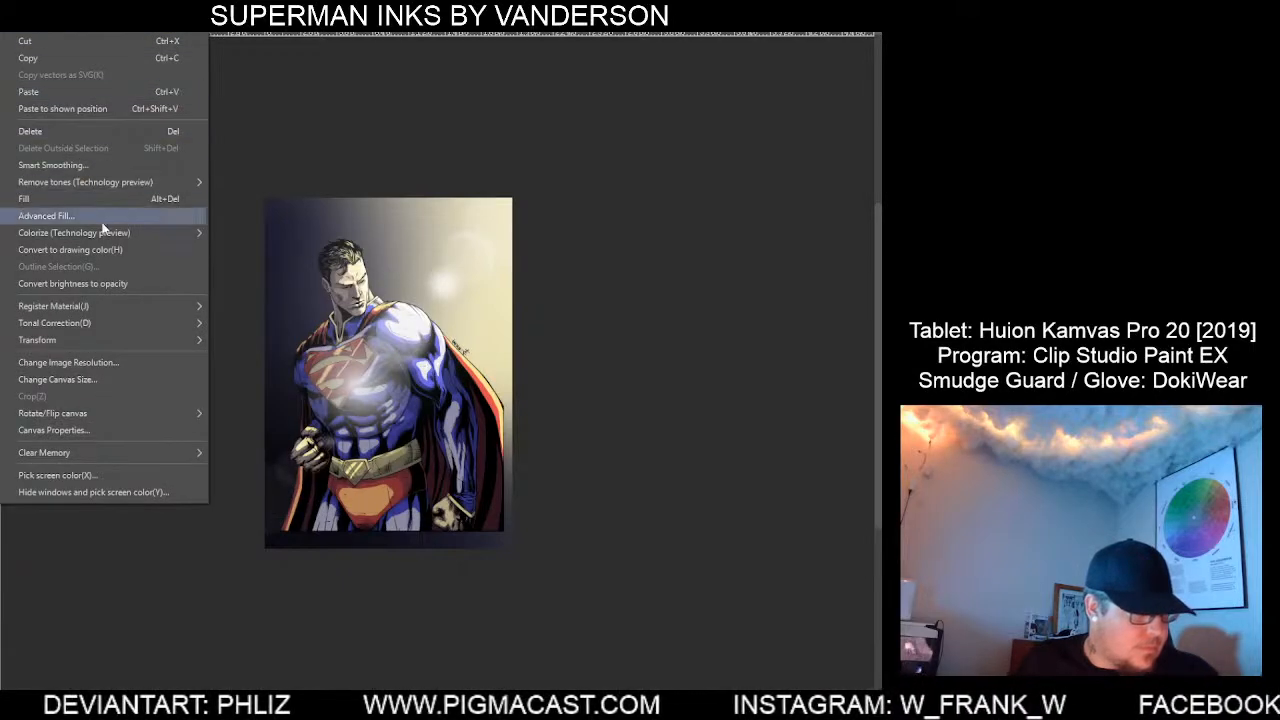
click(136, 378)
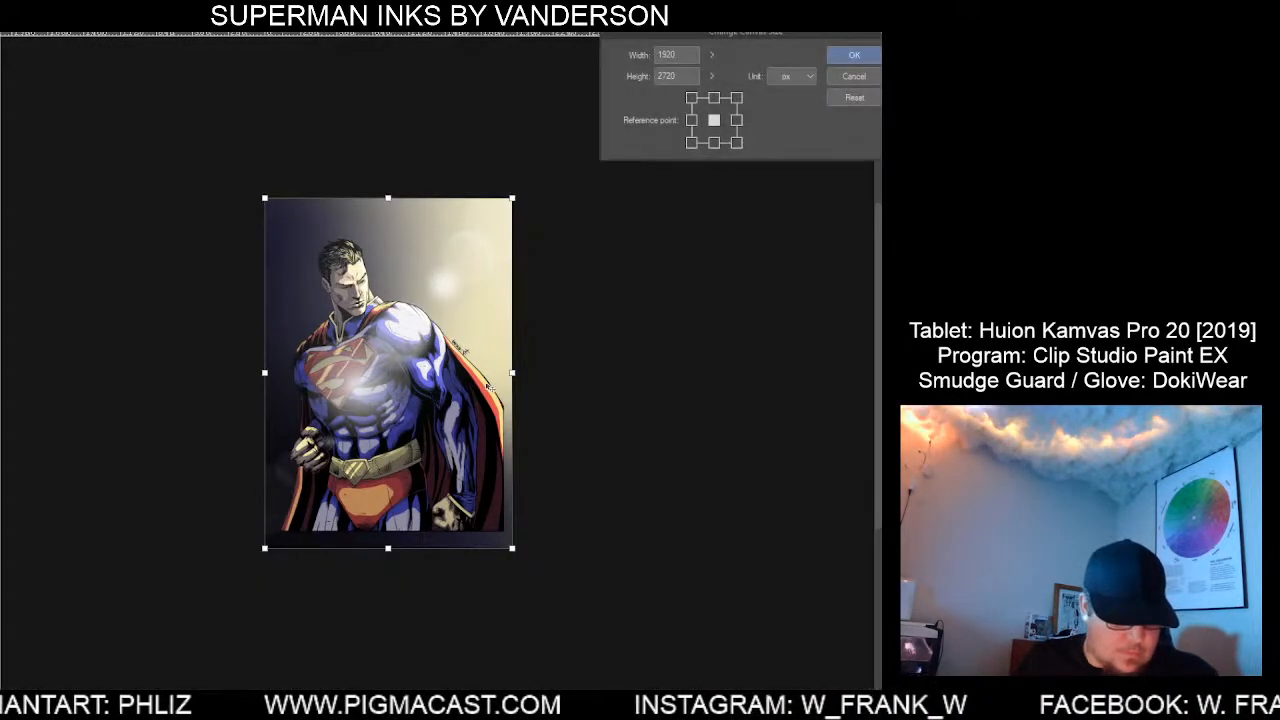
drag(512, 372, 840, 372)
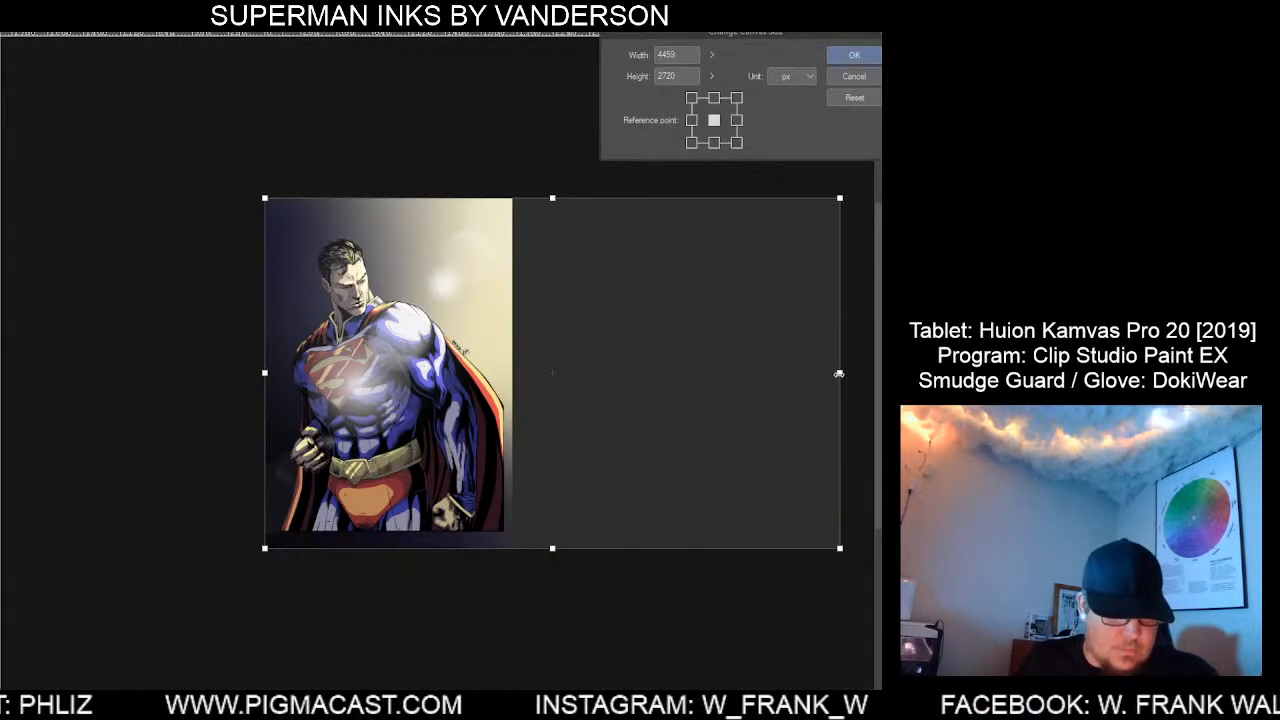
click(854, 54)
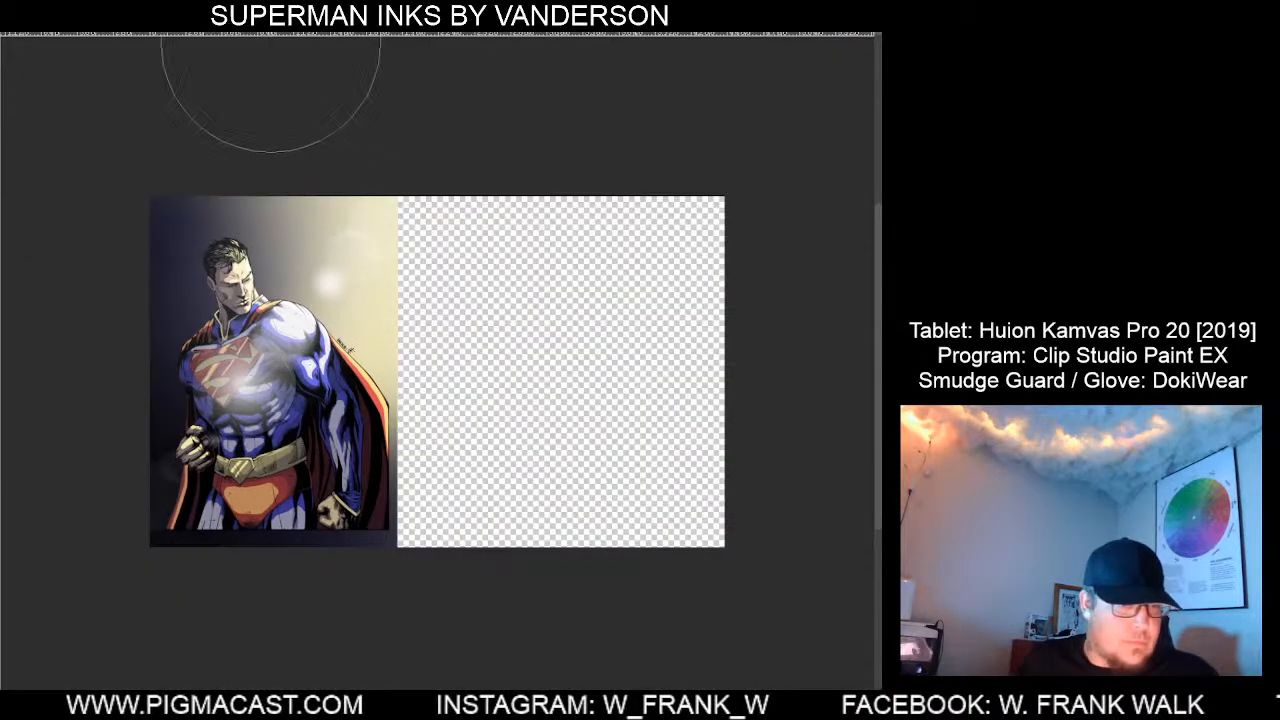
Import the grayscale version of the illustration and place it edge to edge beside the coloured picture in the empty canvas area.
key(alt+f)
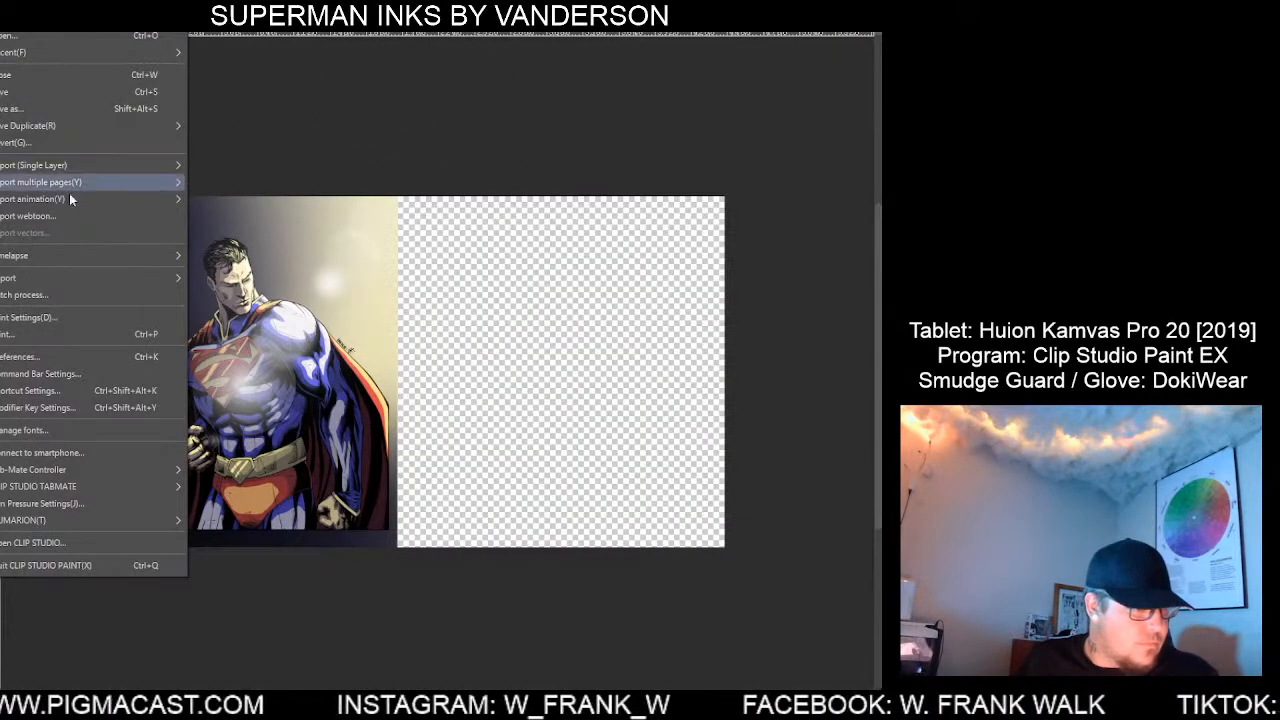
mouse_move(111, 278)
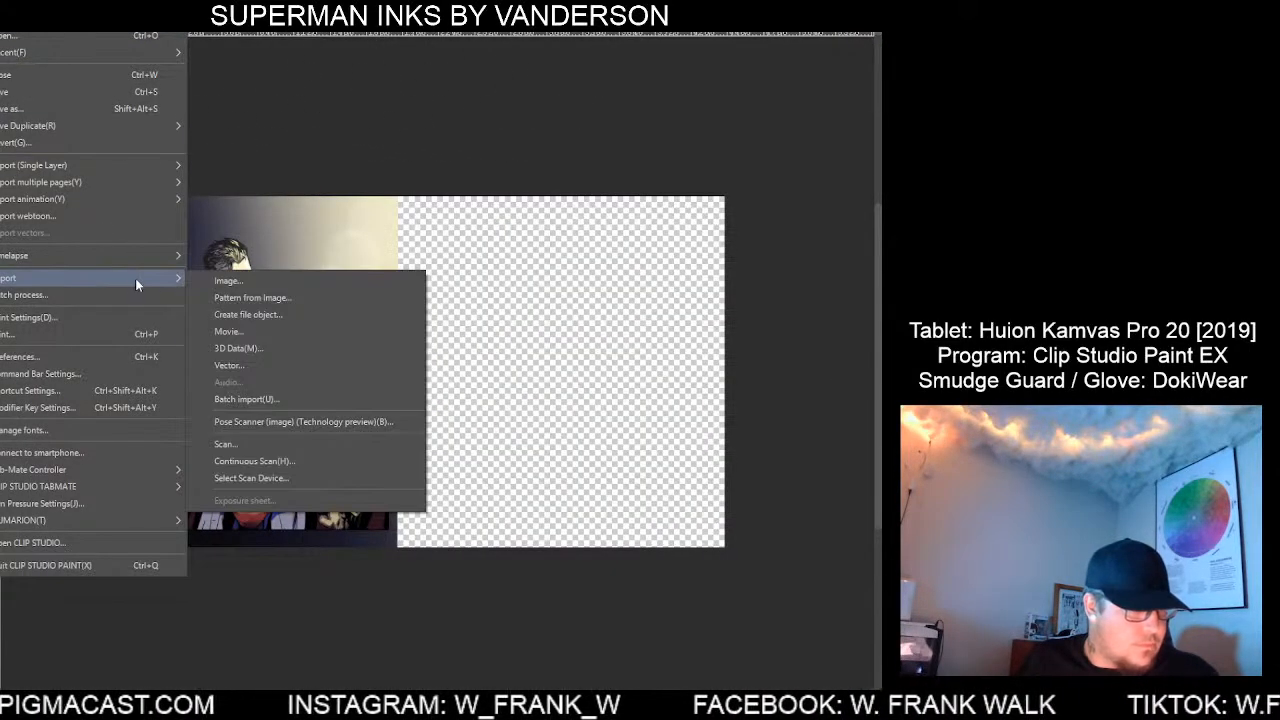
click(227, 287)
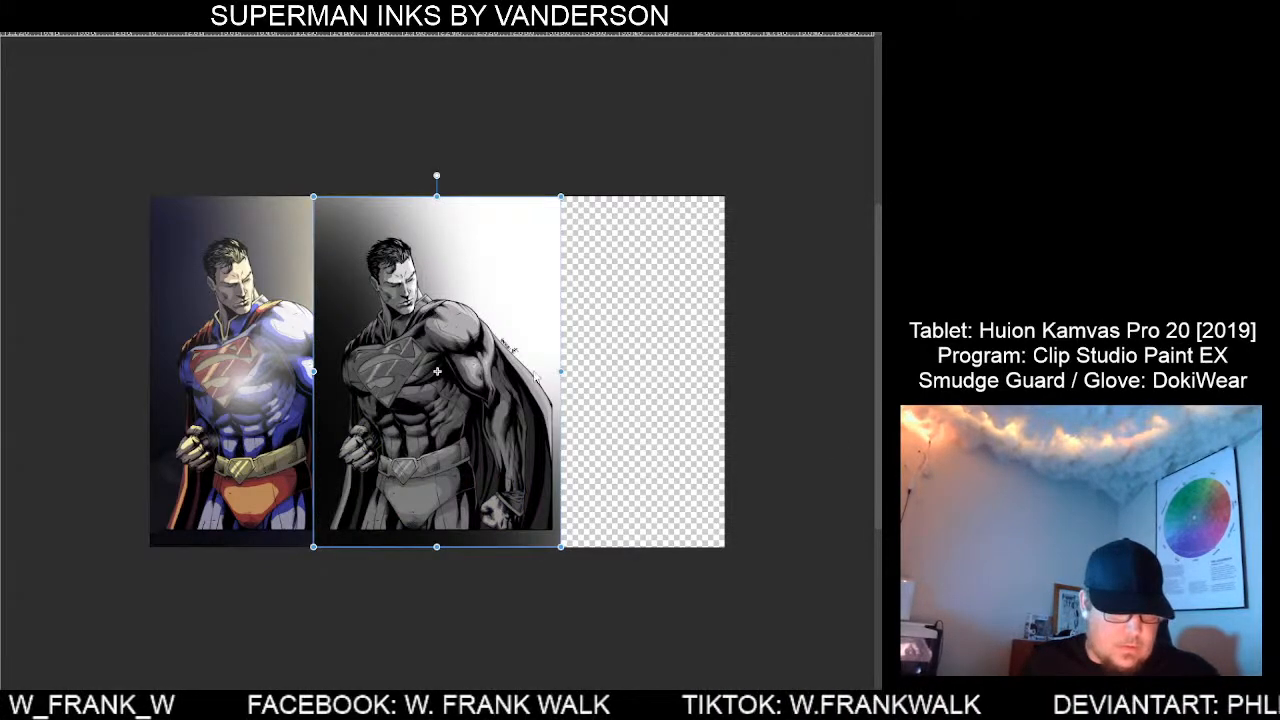
drag(482, 360, 566, 361)
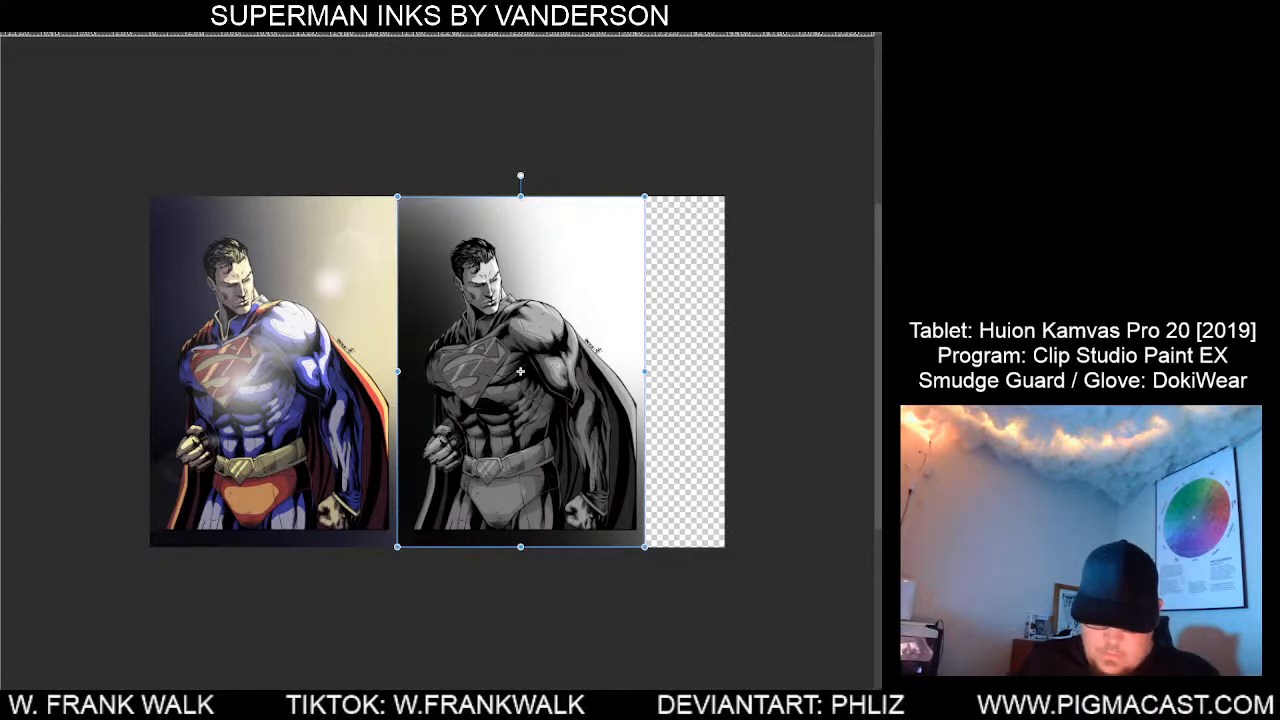
key(Return)
Compare the two versions, then trim the empty strip beside the grayscale picture by reducing the canvas width to 3841 px.
scroll(359, 346, up, 2)
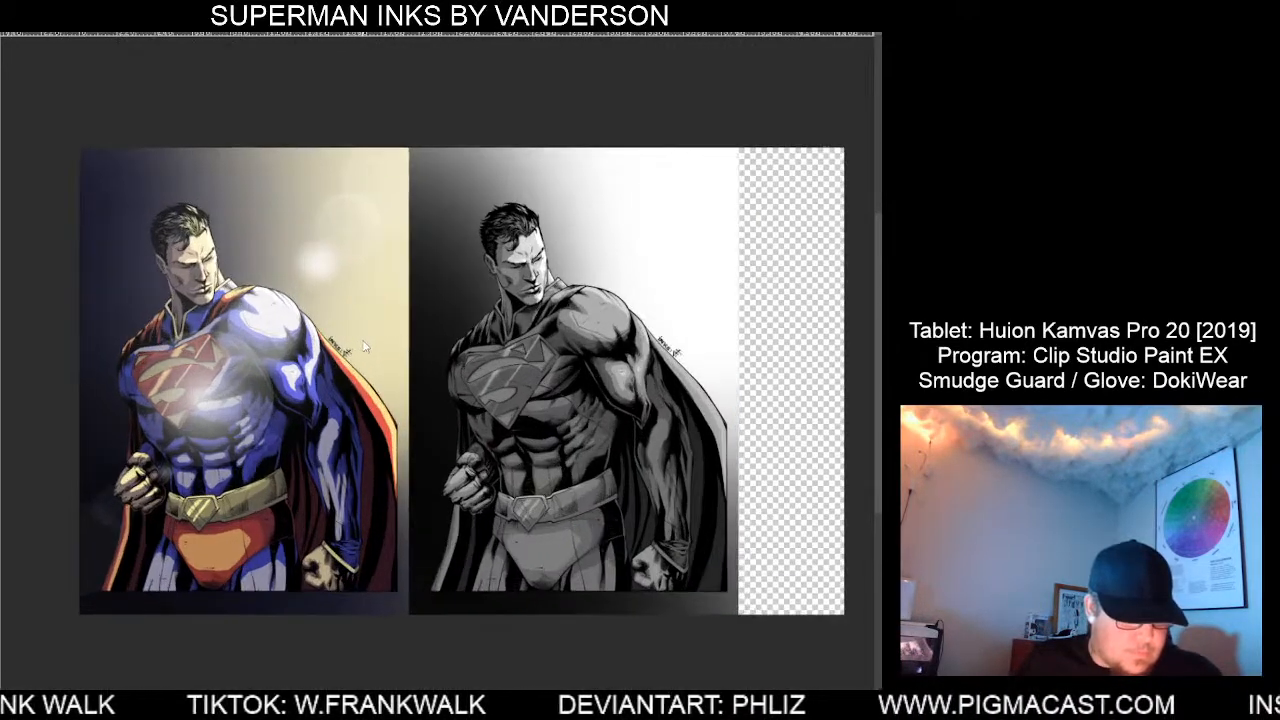
scroll(380, 332, up, 1)
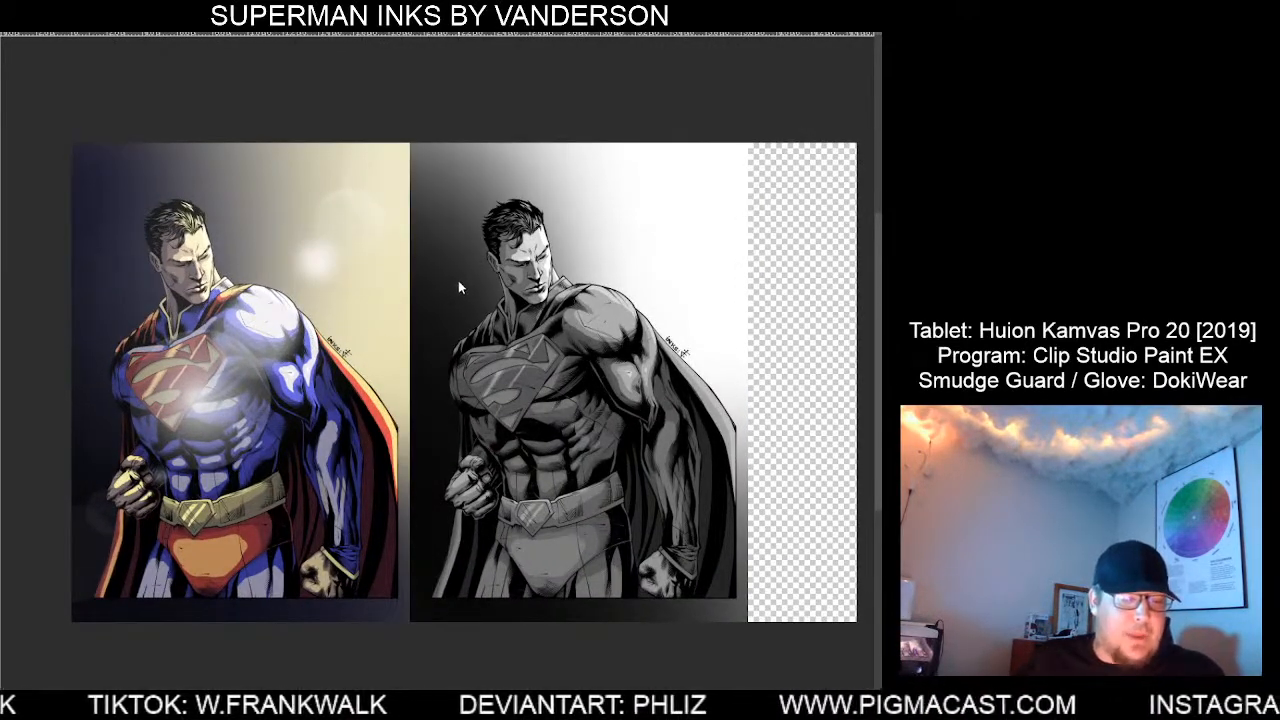
scroll(459, 287, down, 1)
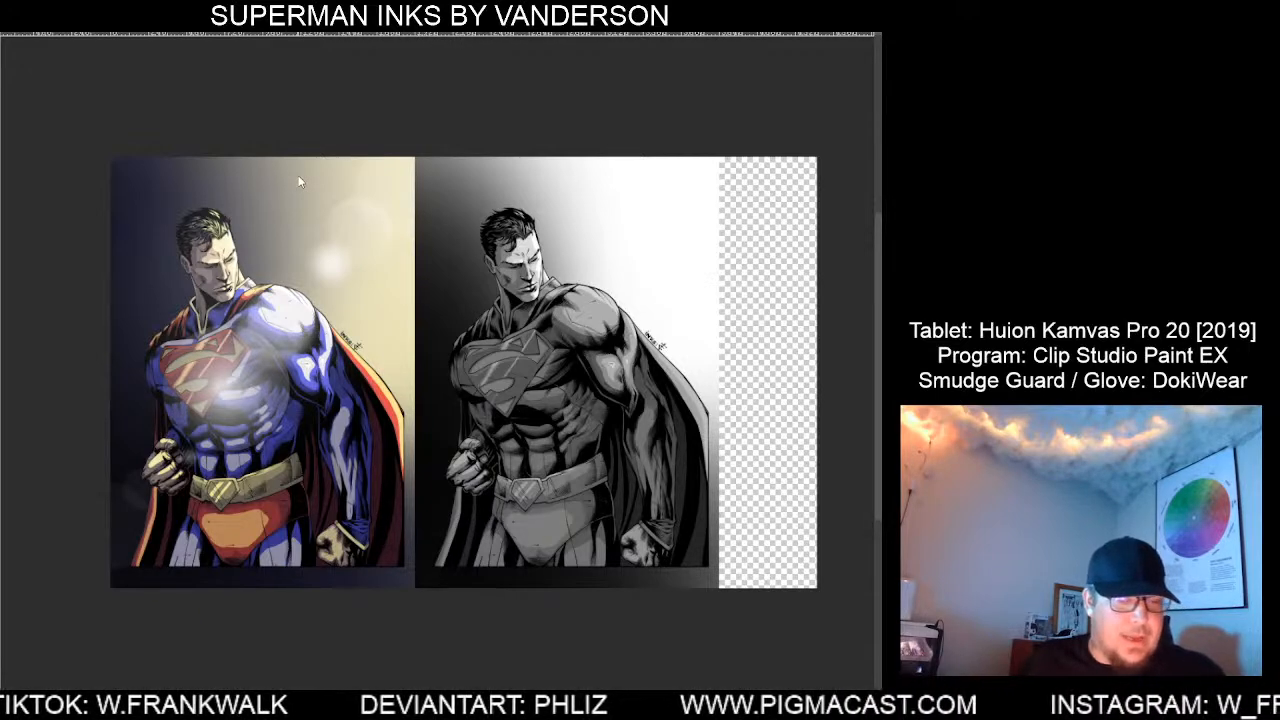
scroll(299, 181, down, 2)
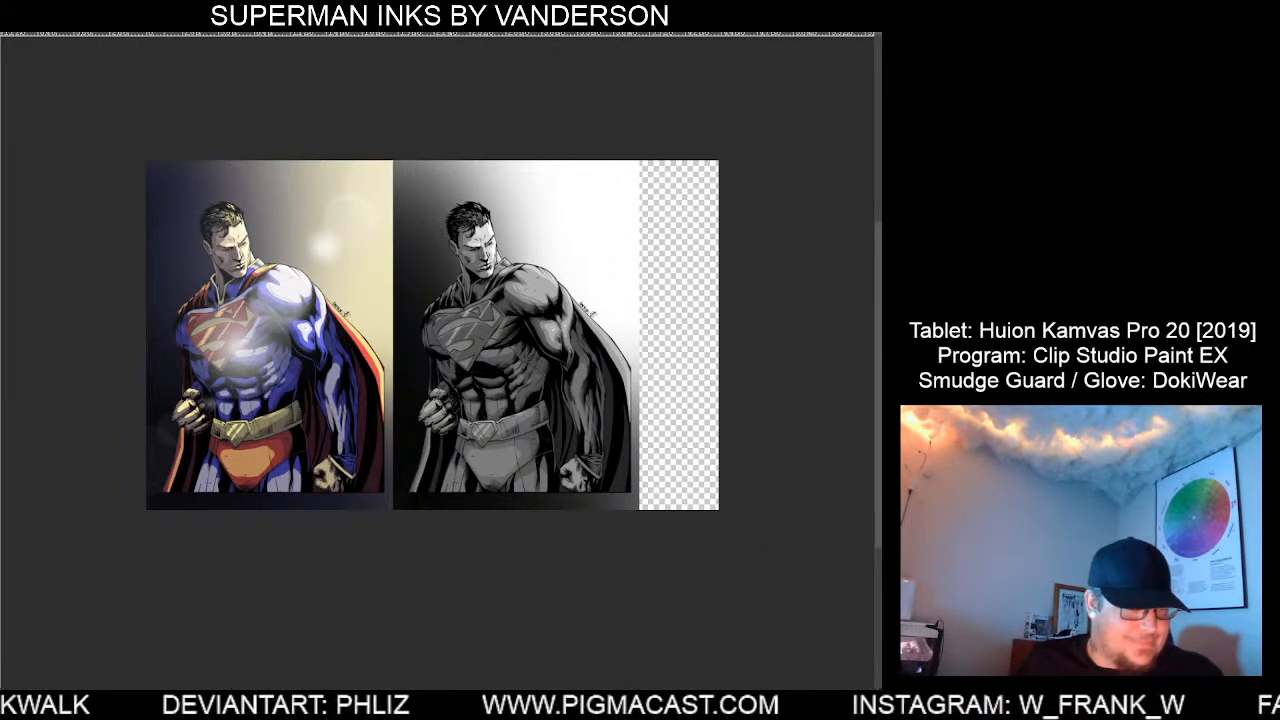
key(alt+e)
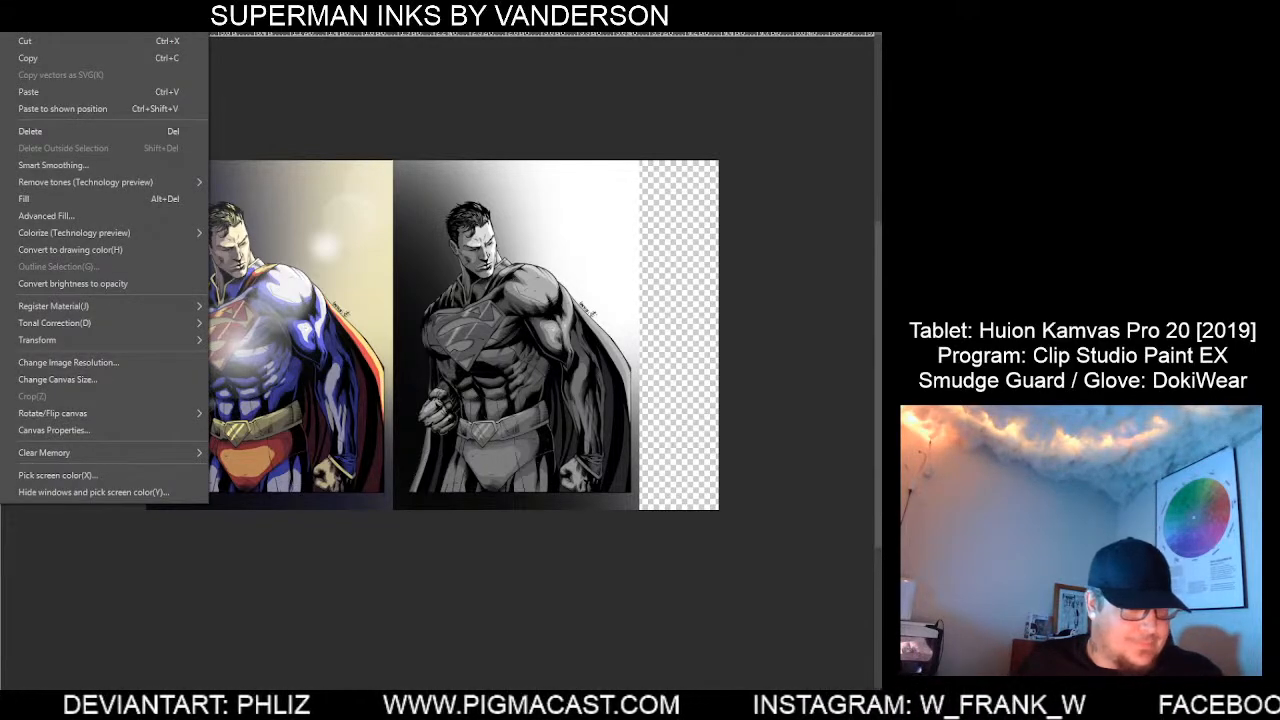
click(76, 378)
drag(719, 335, 639, 334)
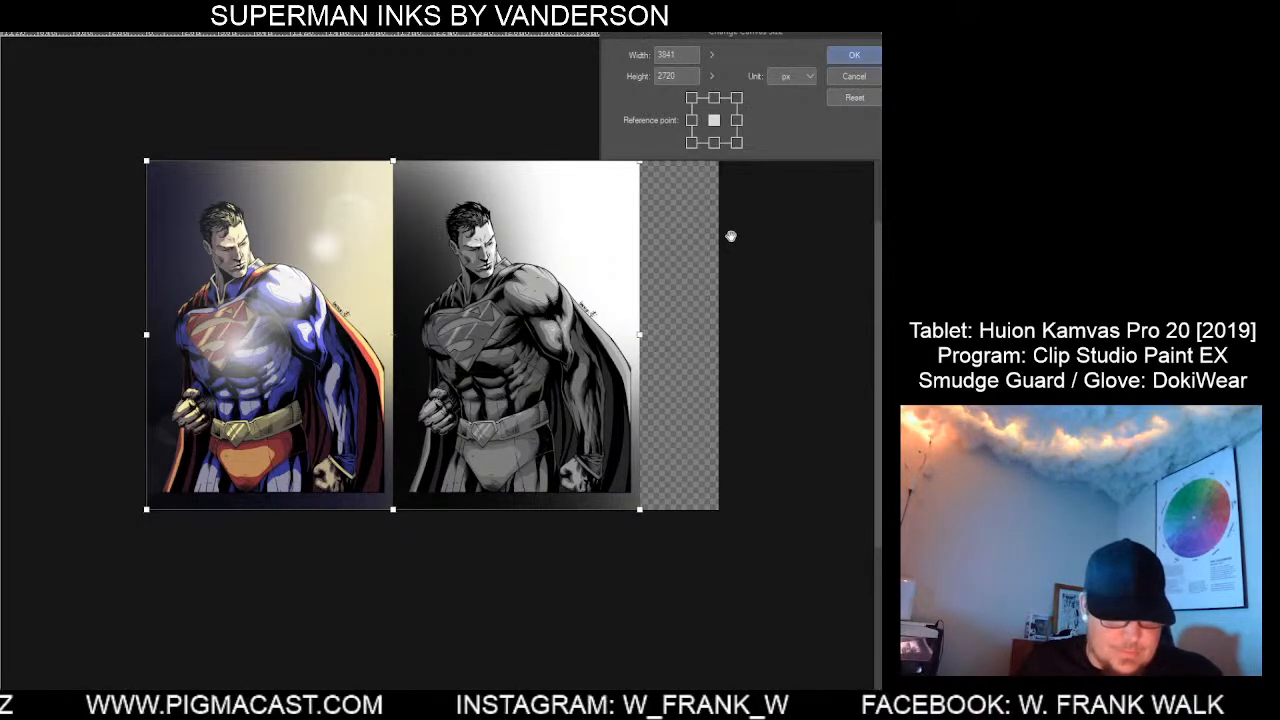
click(841, 57)
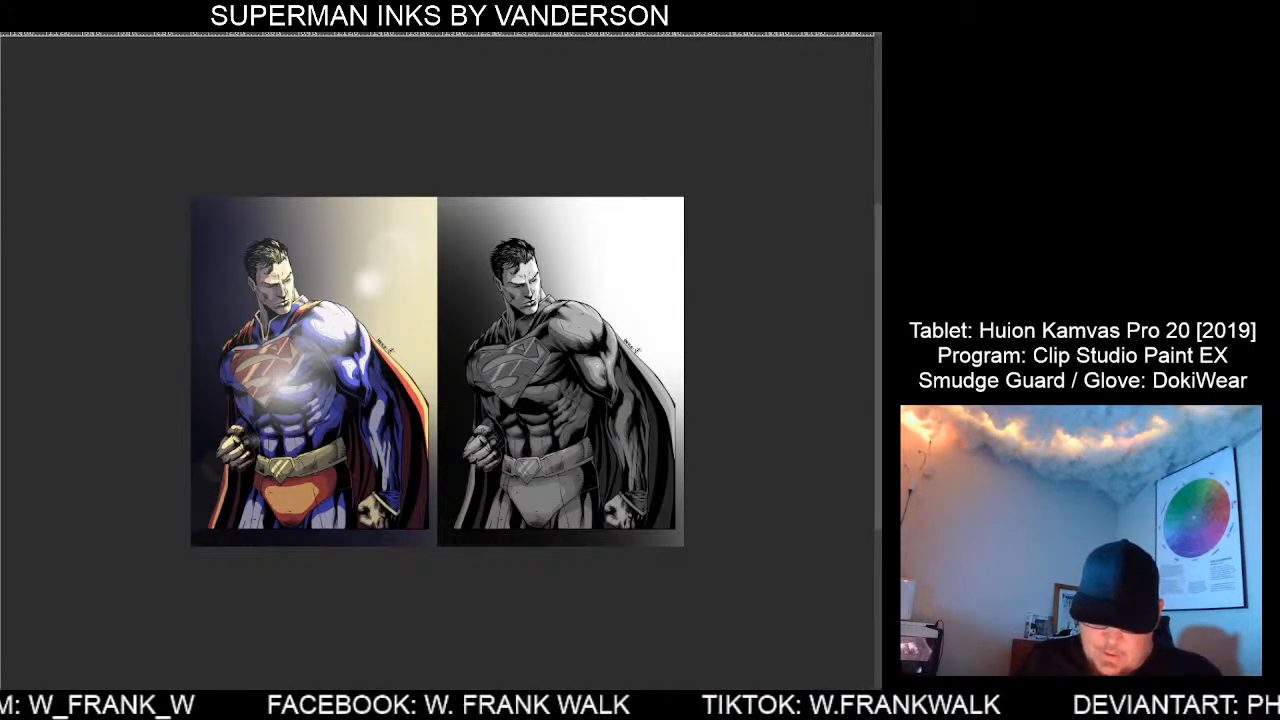
Widen the canvas to the right to about 6300 px and move the grayscale picture to its far right edge.
click(340, 268)
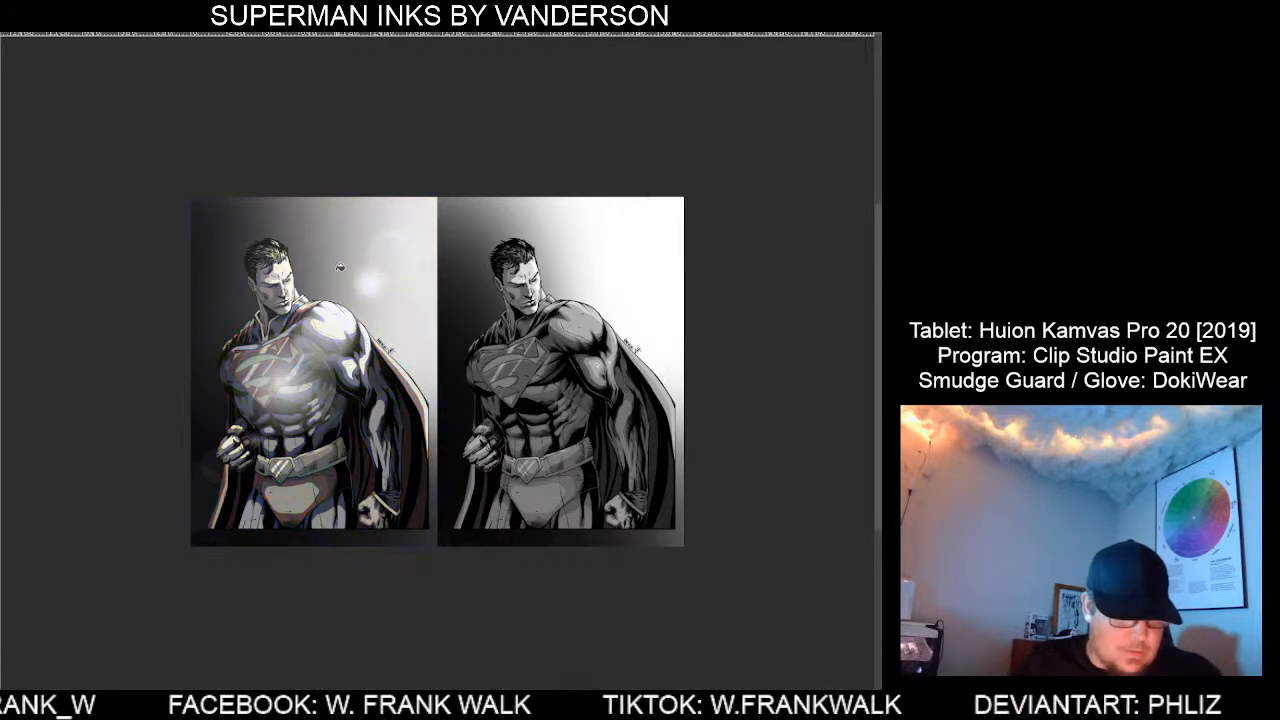
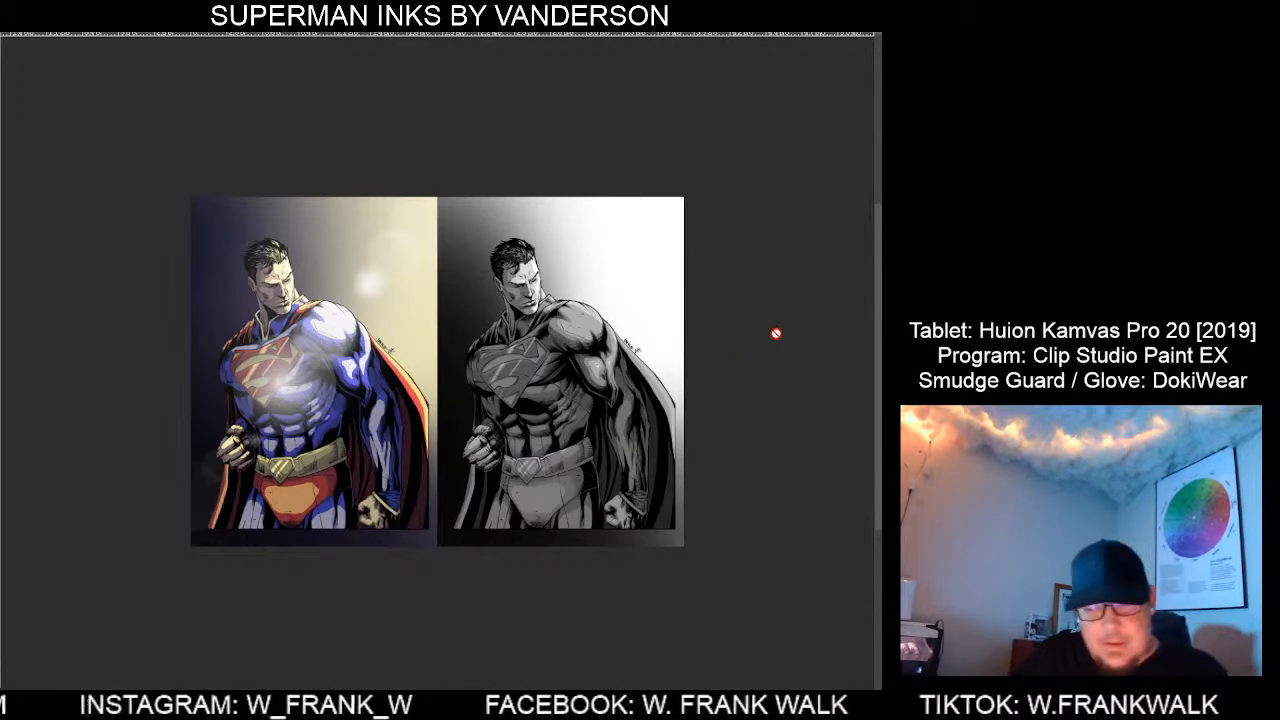
scroll(549, 286, down, 2)
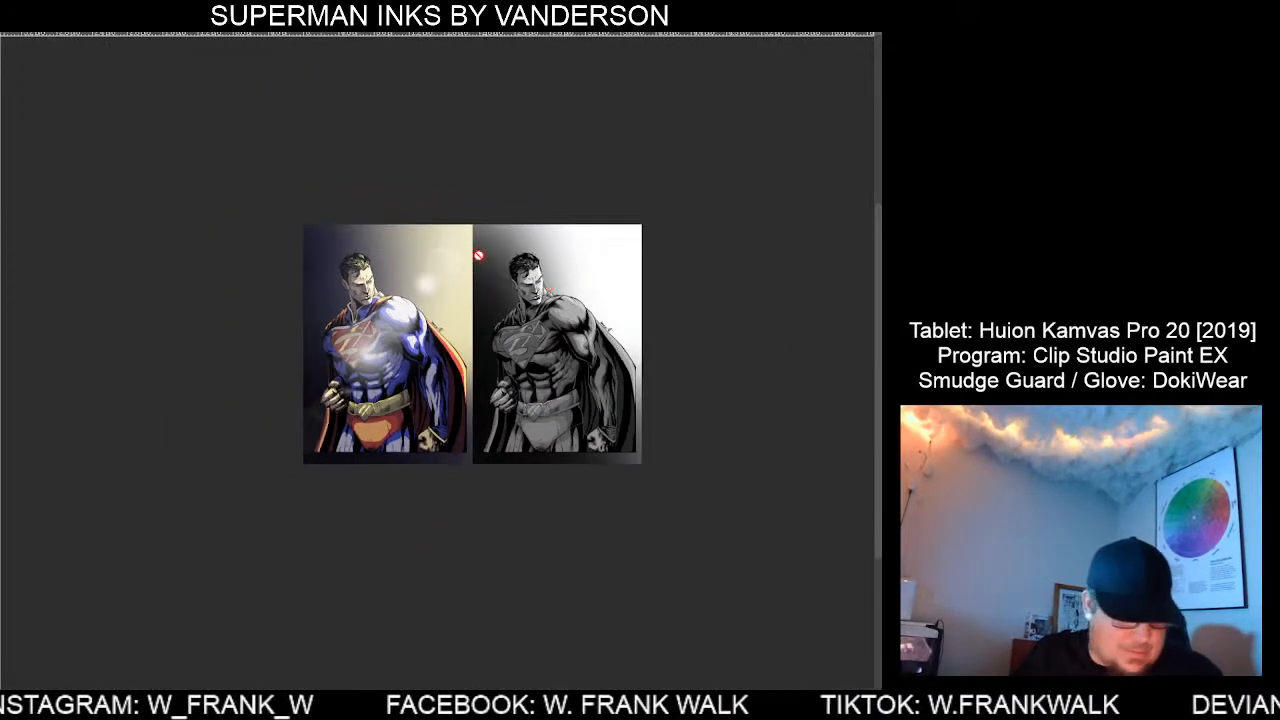
click(12, 4)
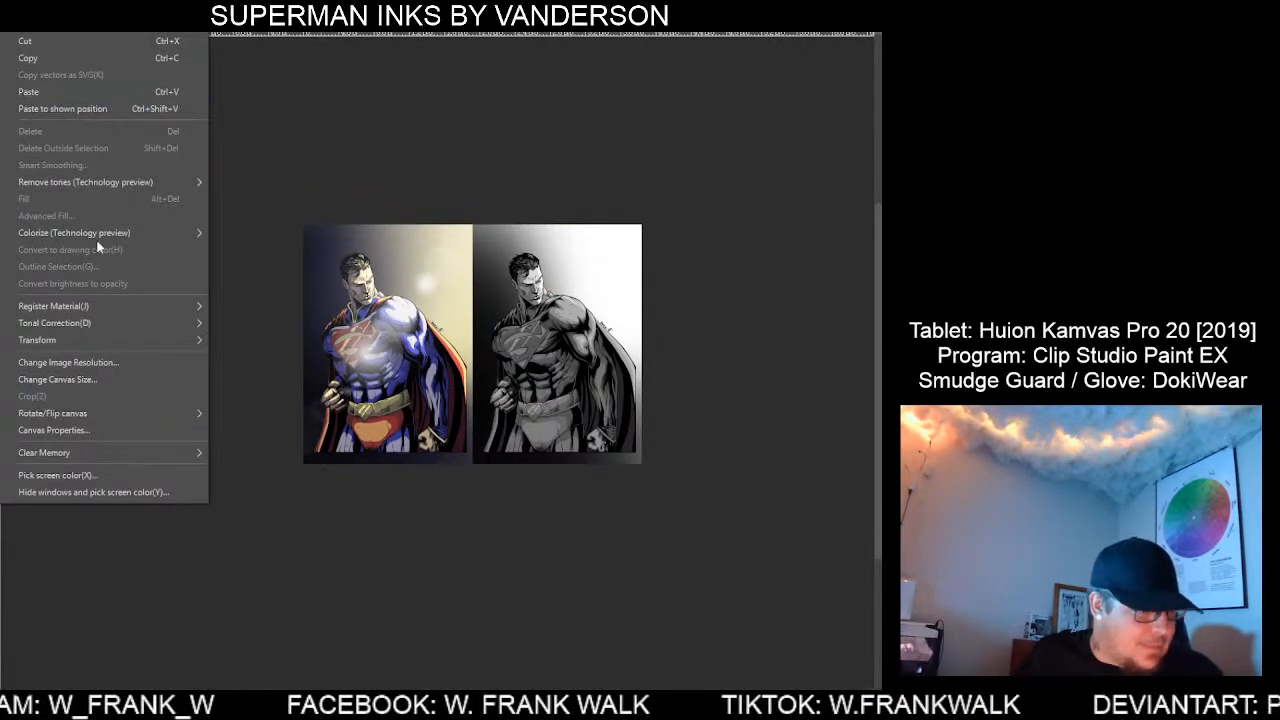
click(107, 379)
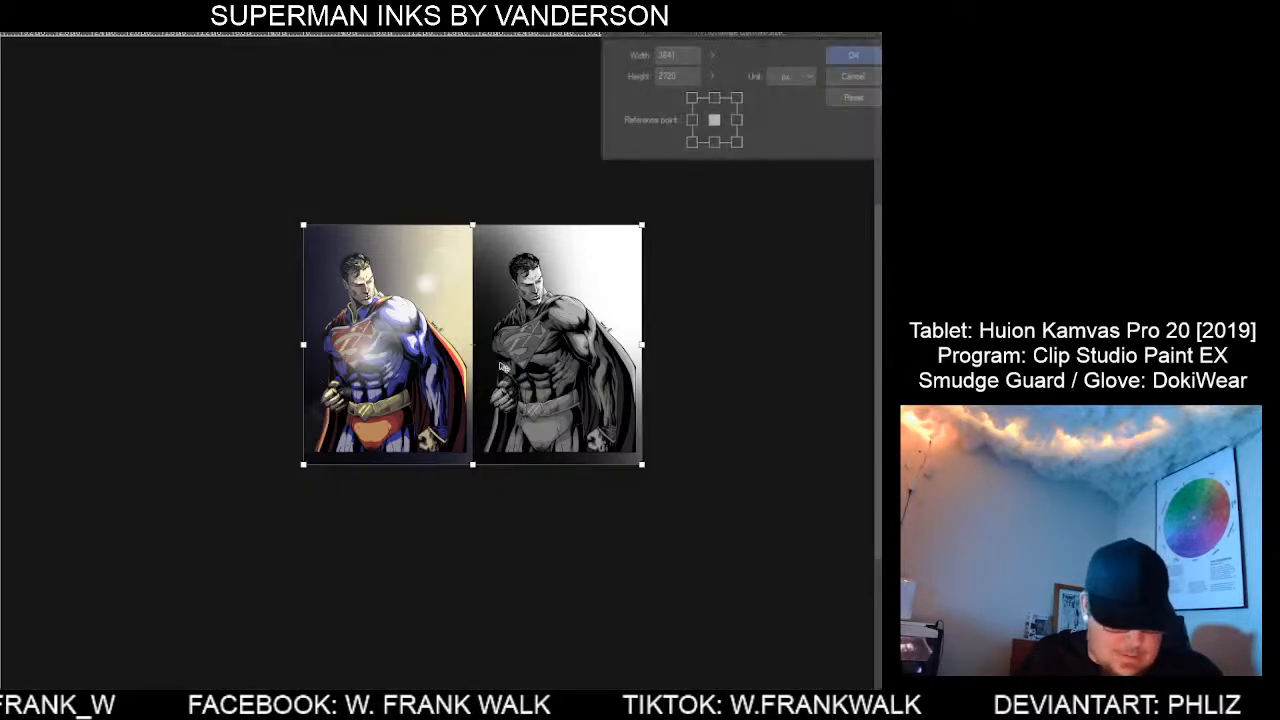
drag(645, 345, 858, 345)
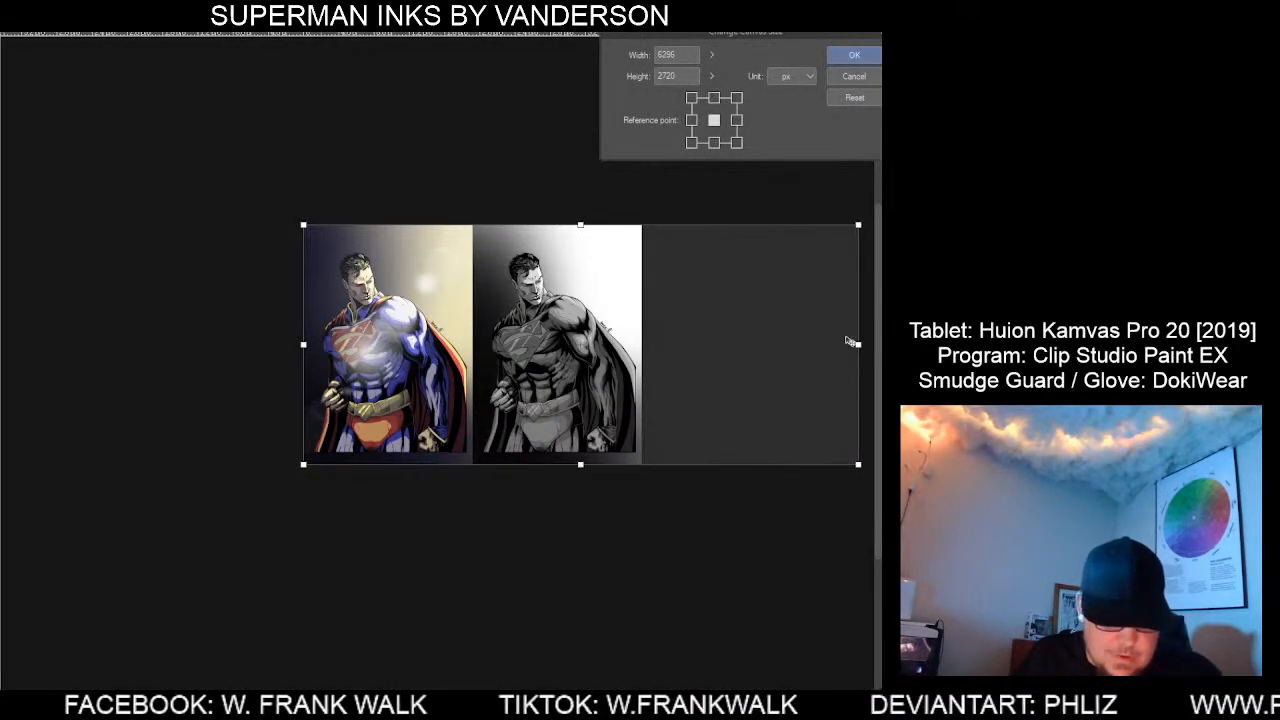
click(855, 53)
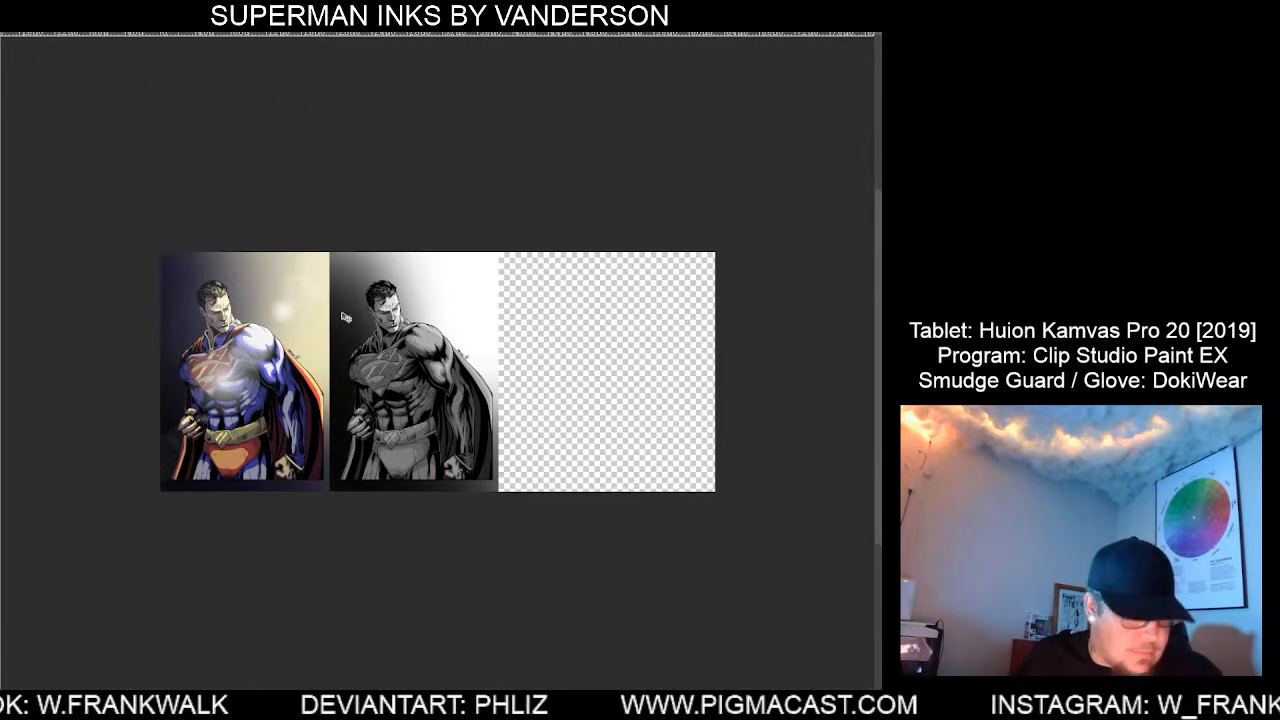
drag(427, 384, 643, 384)
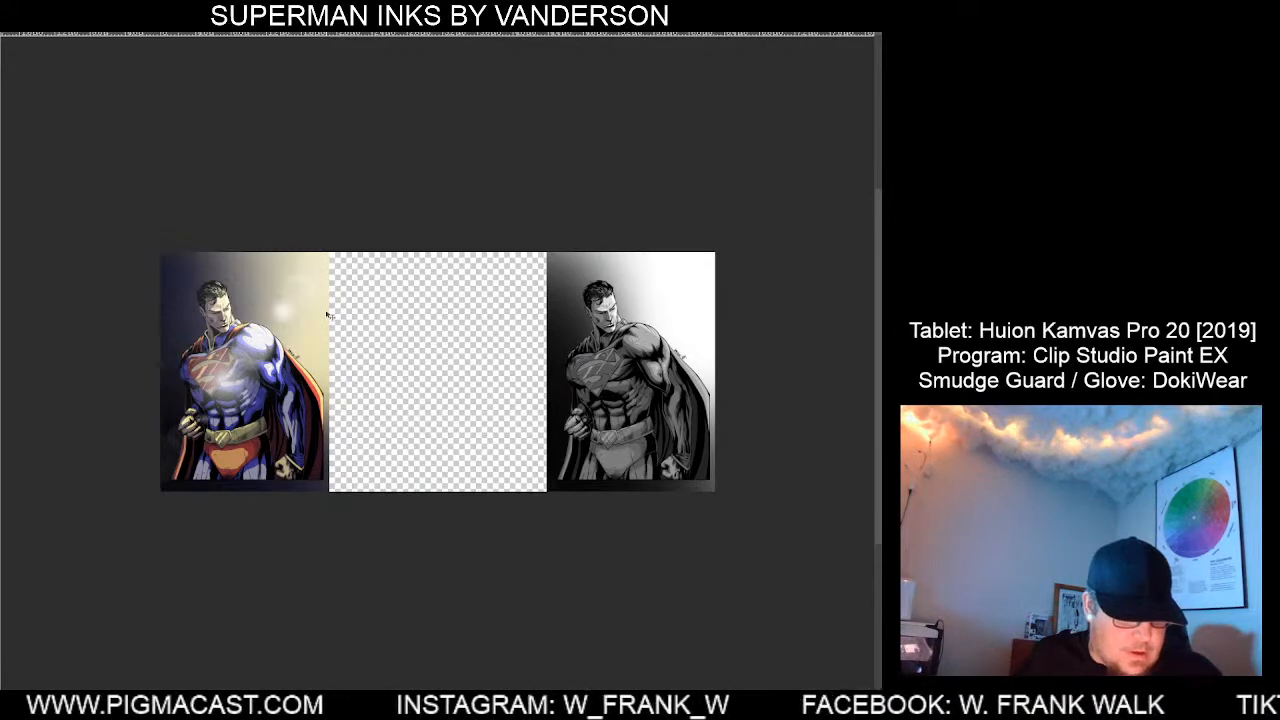
Widen the canvas to the left to 8504 px and move the grayscale picture edge to edge against the coloured picture's left side.
click(14, 6)
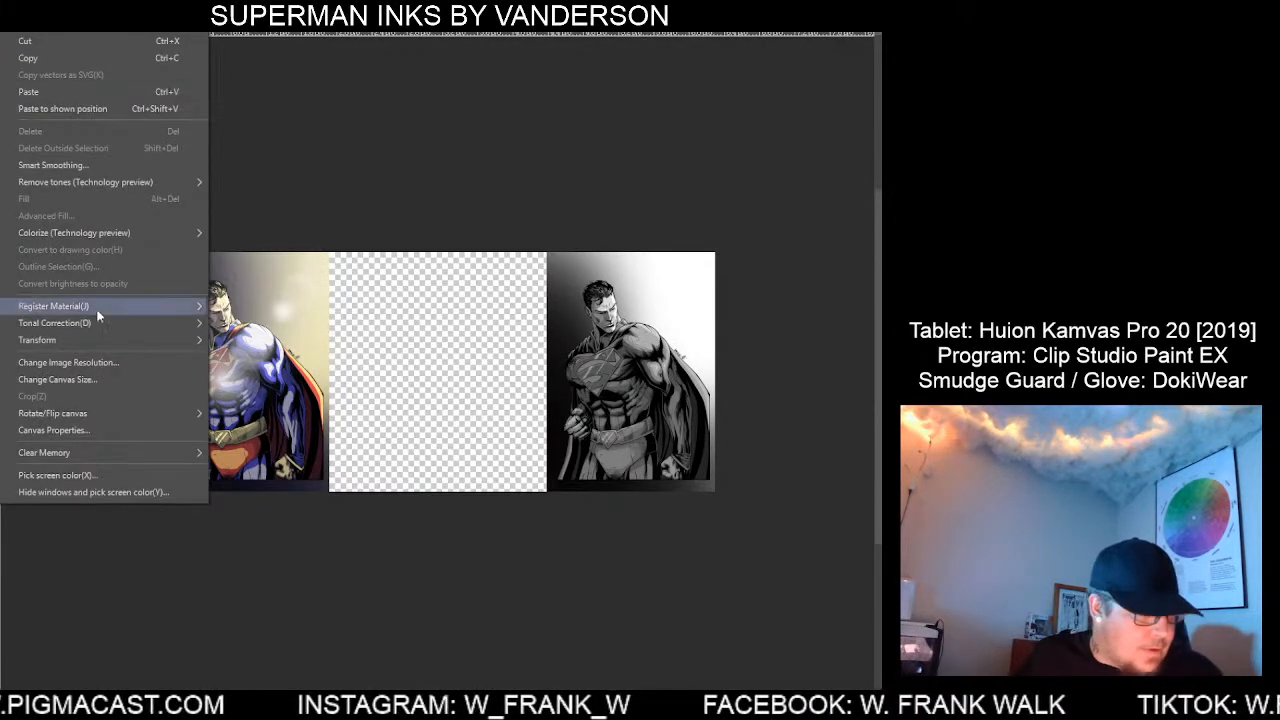
click(100, 379)
drag(158, 372, 0, 371)
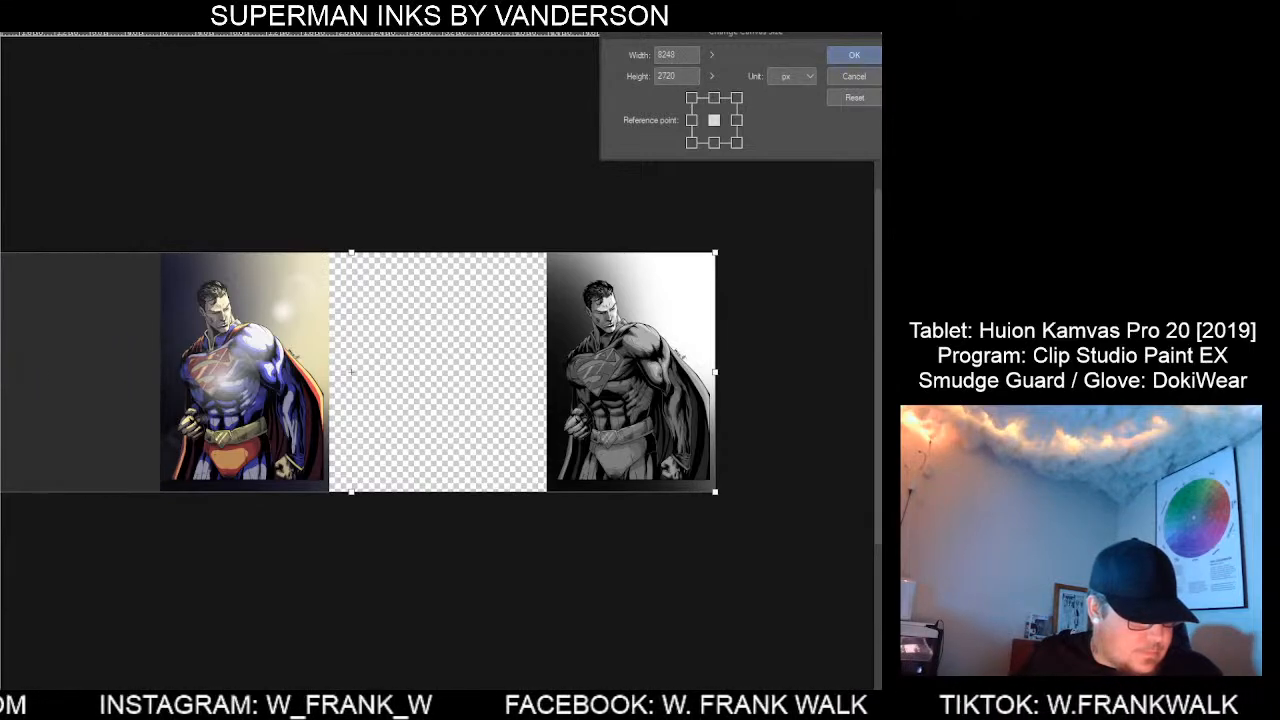
drag(485, 686, 406, 686)
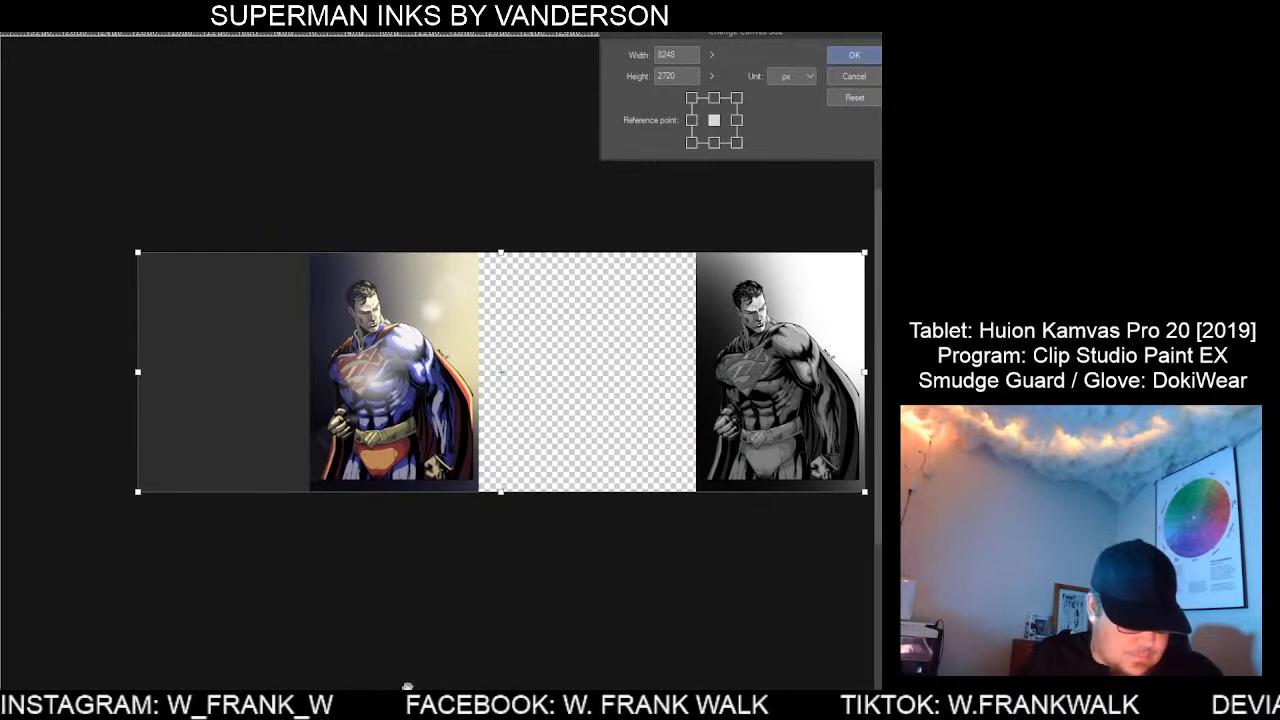
drag(141, 368, 115, 371)
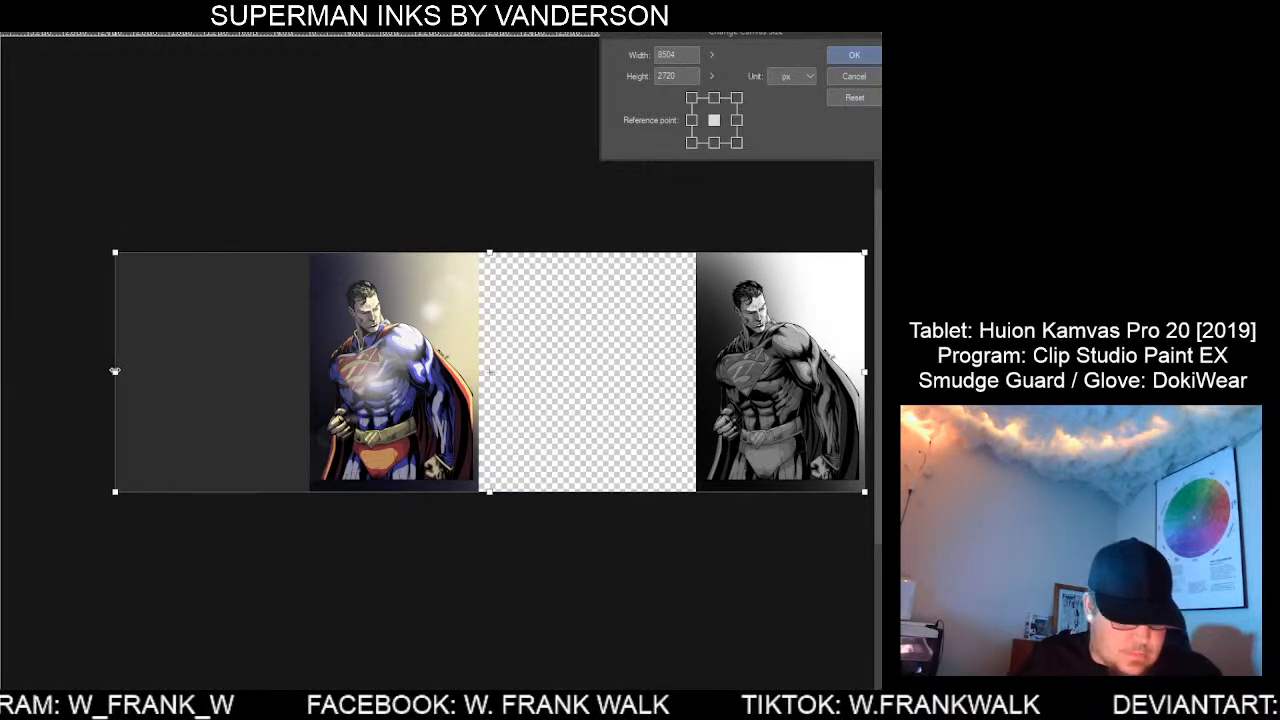
click(829, 55)
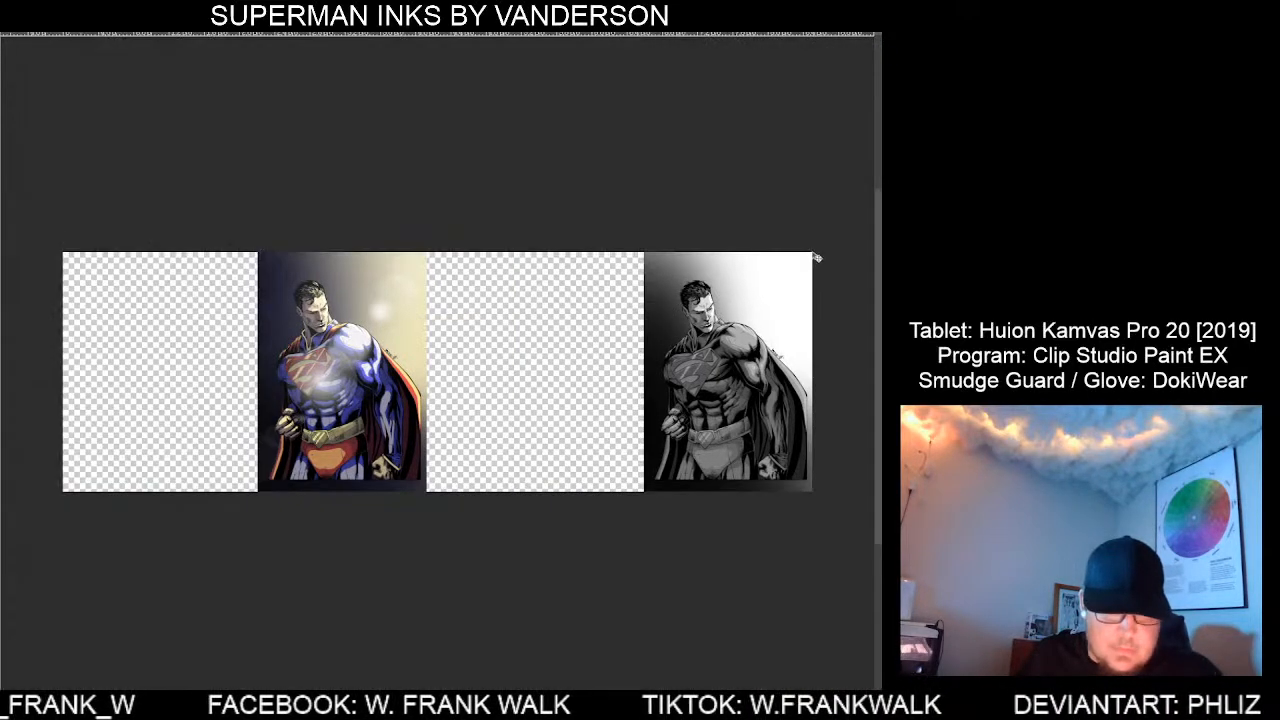
drag(752, 312, 196, 311)
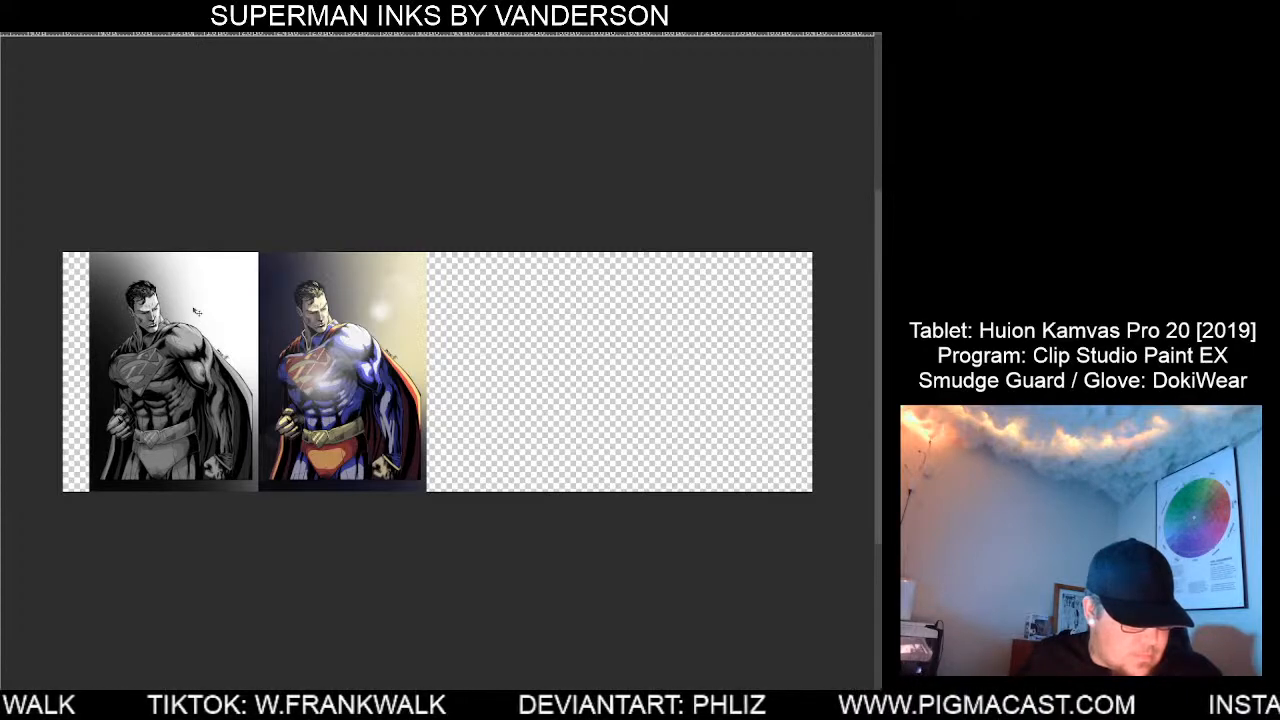
Import the finished coloured illustration as a second copy and align it edge to edge on the right side of the existing coloured picture.
click(6, 8)
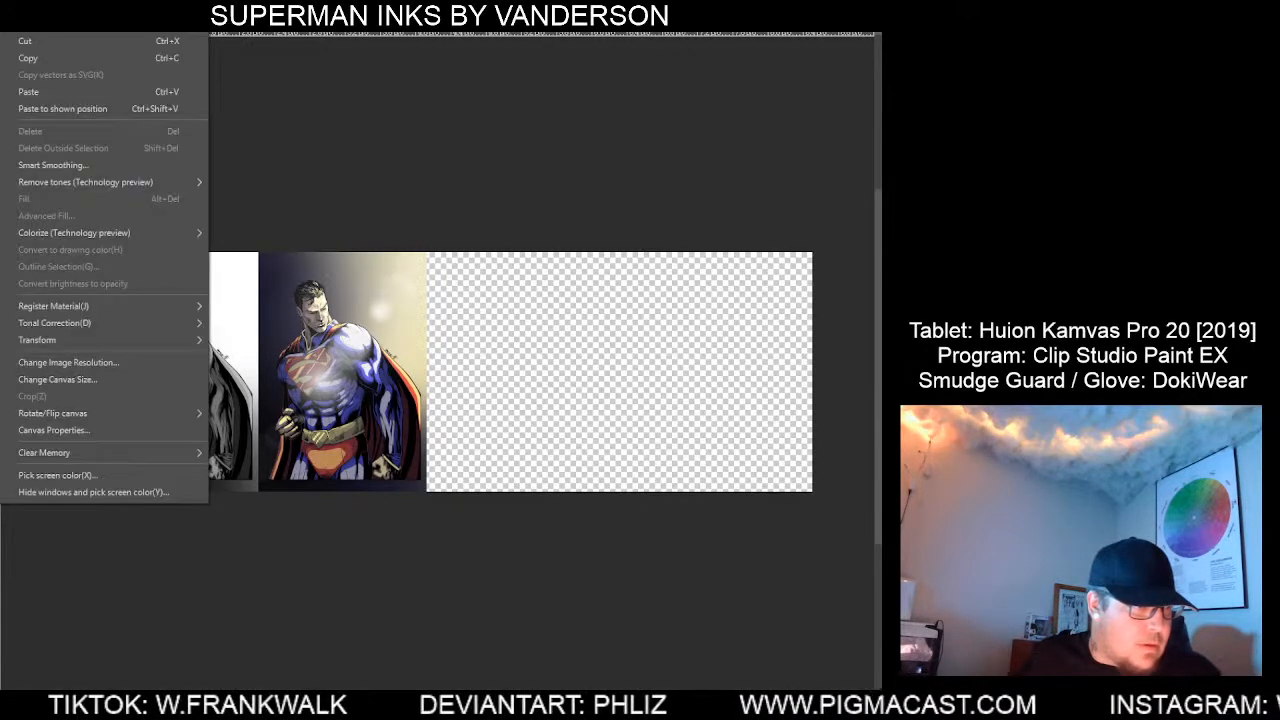
mouse_move(1, 8)
mouse_move(41, 281)
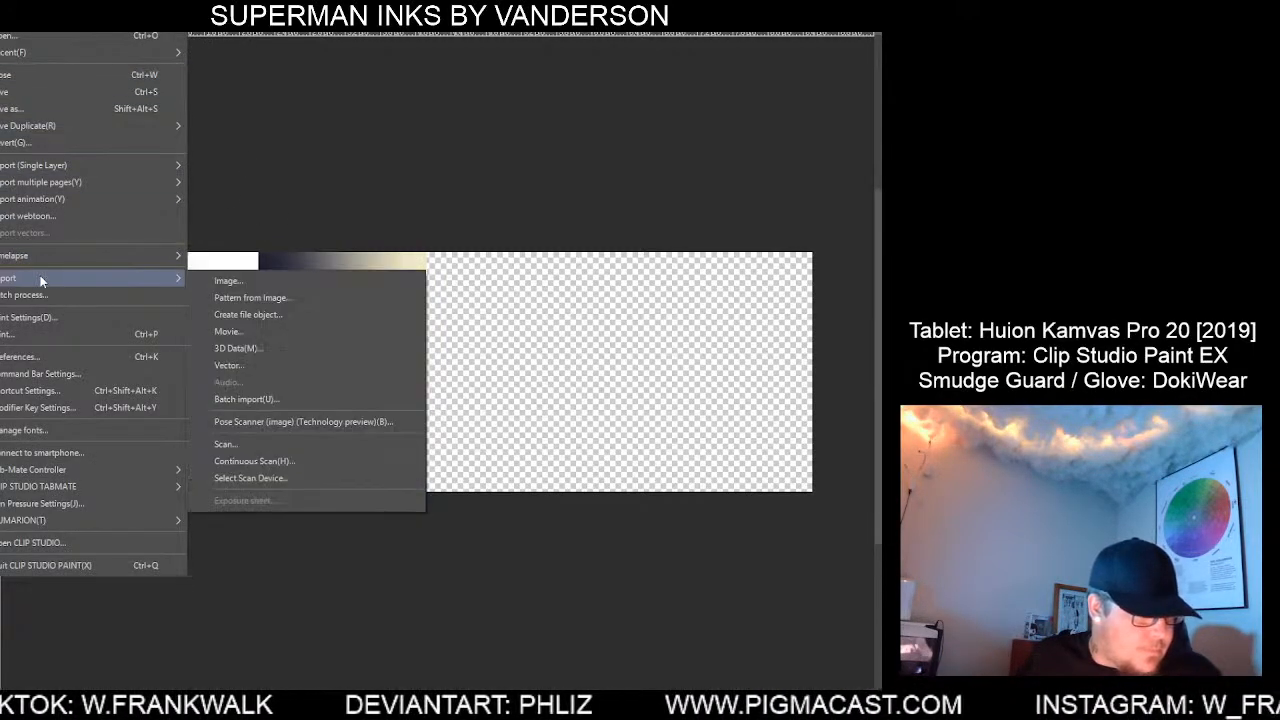
click(214, 280)
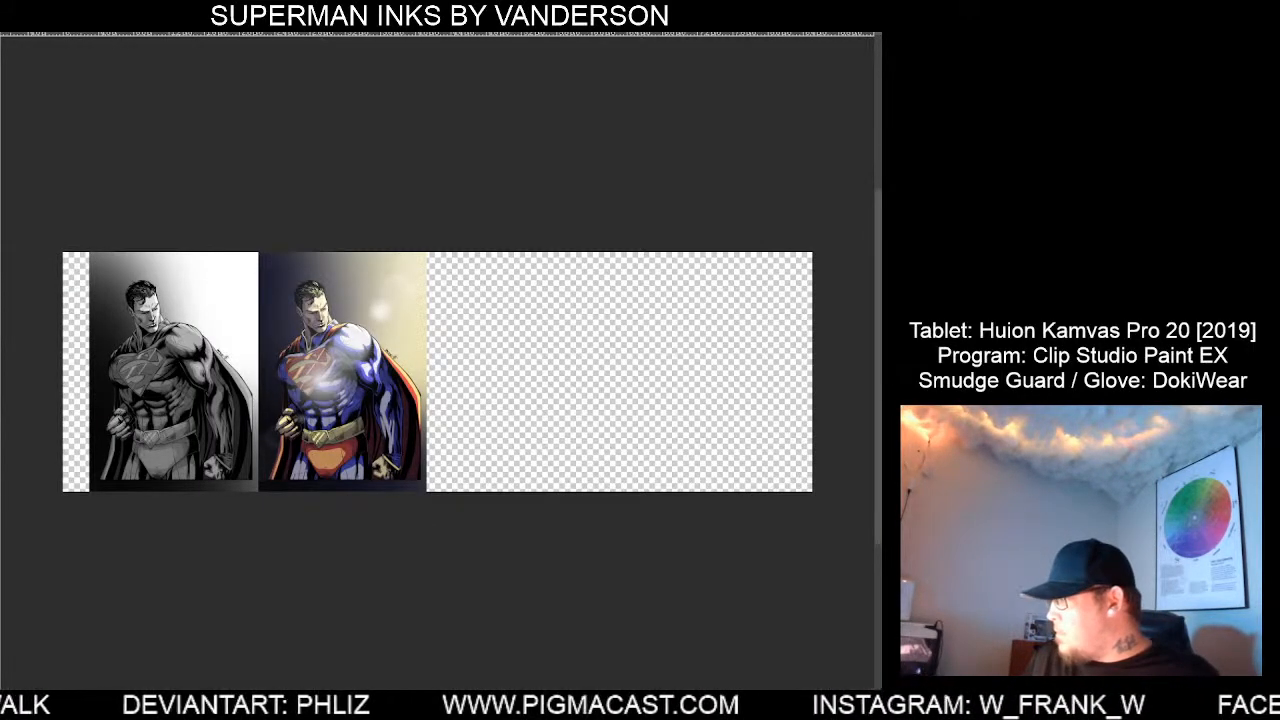
drag(484, 439, 555, 434)
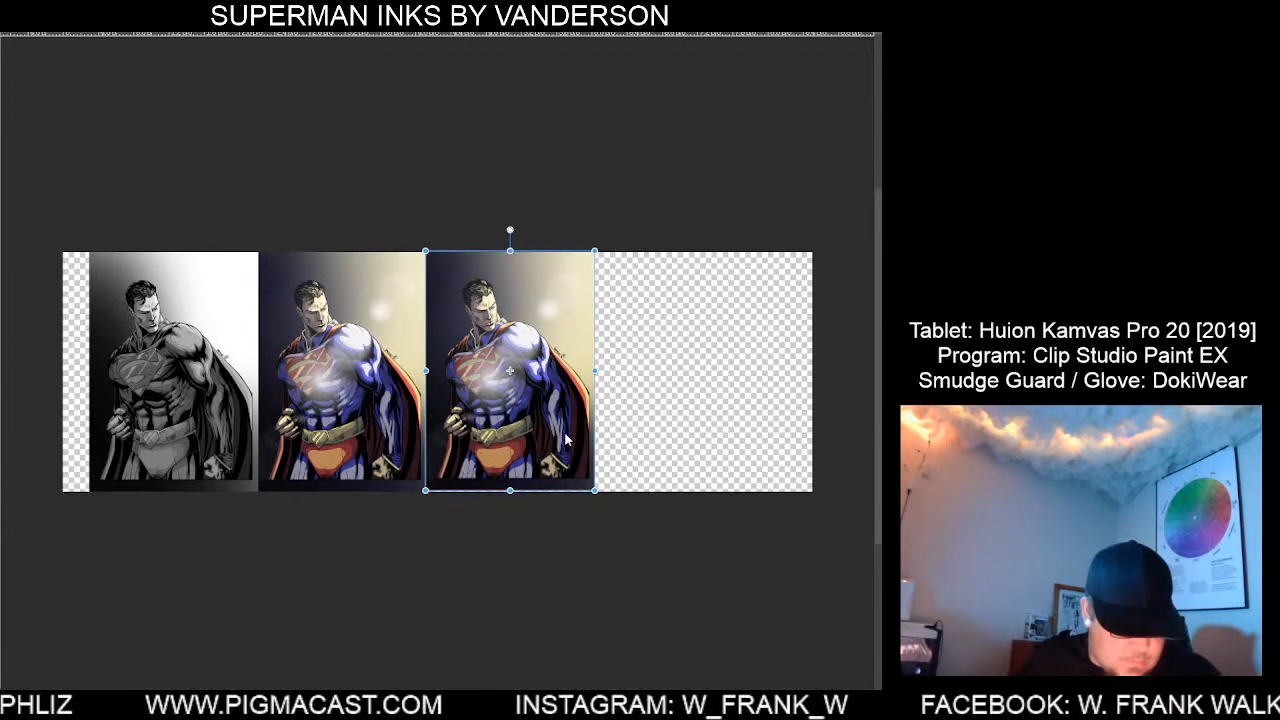
drag(565, 434, 563, 435)
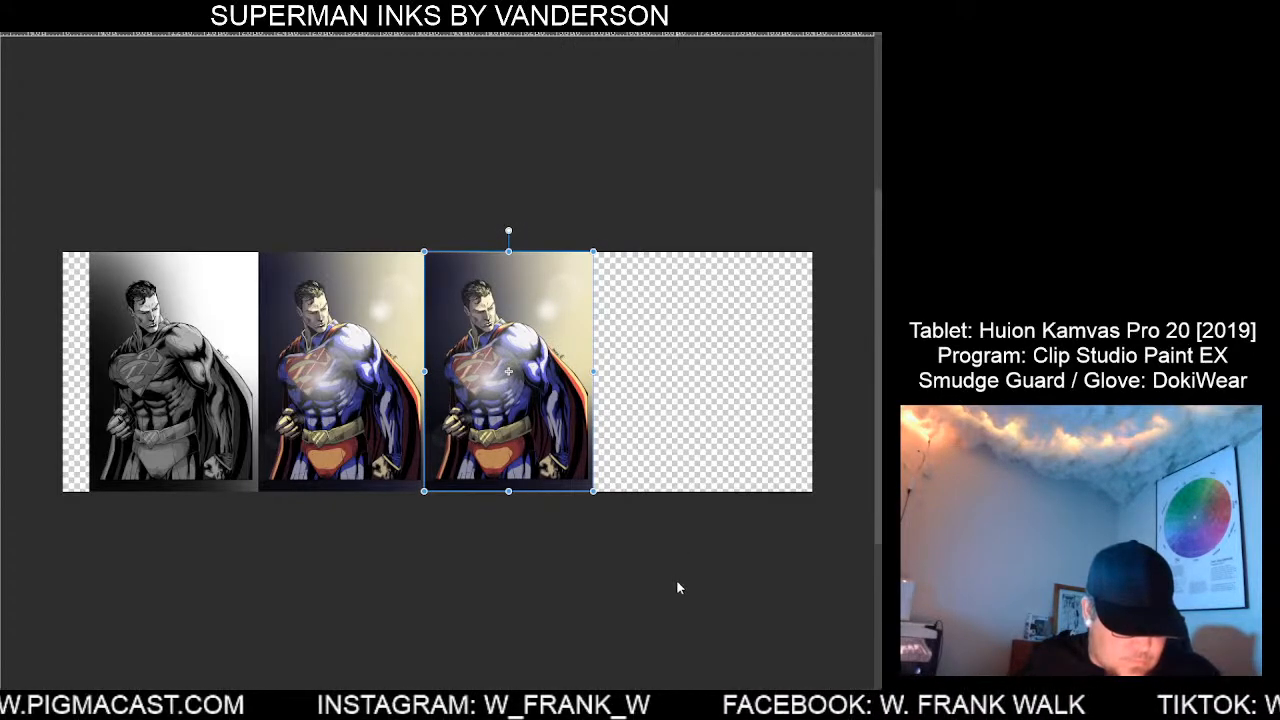
key(Return)
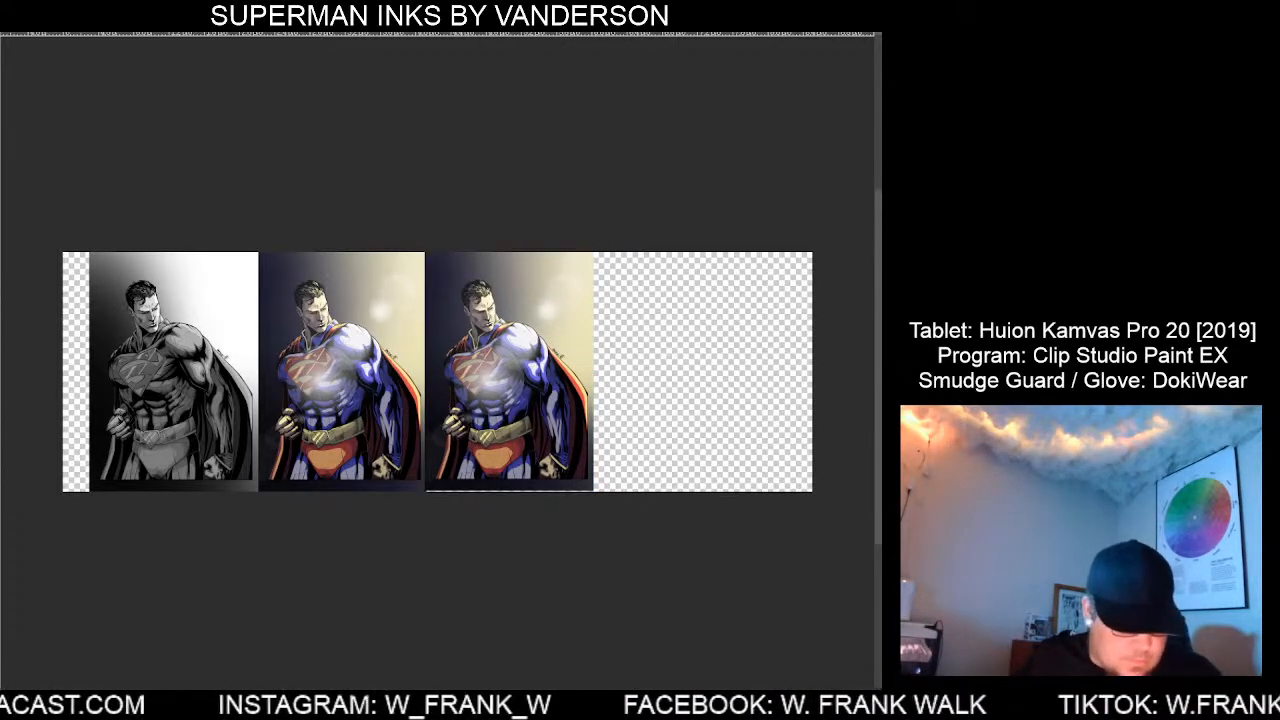
key(ctrl+t)
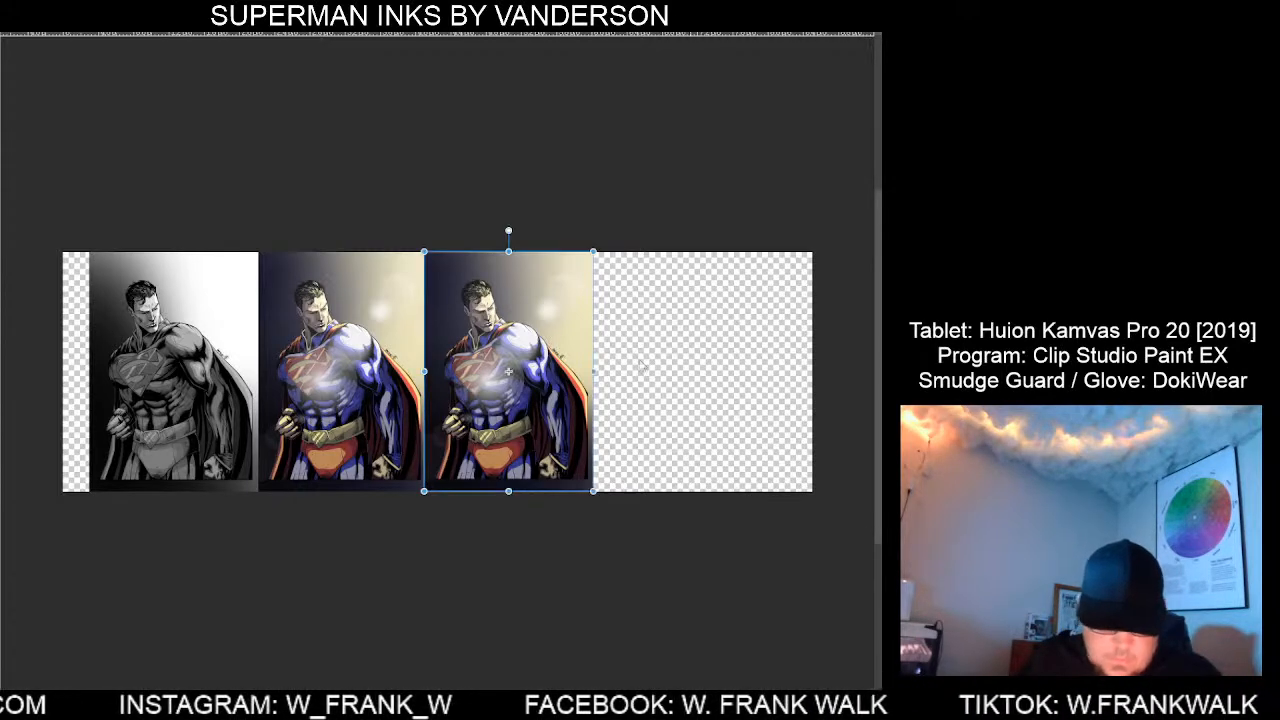
drag(527, 375, 530, 376)
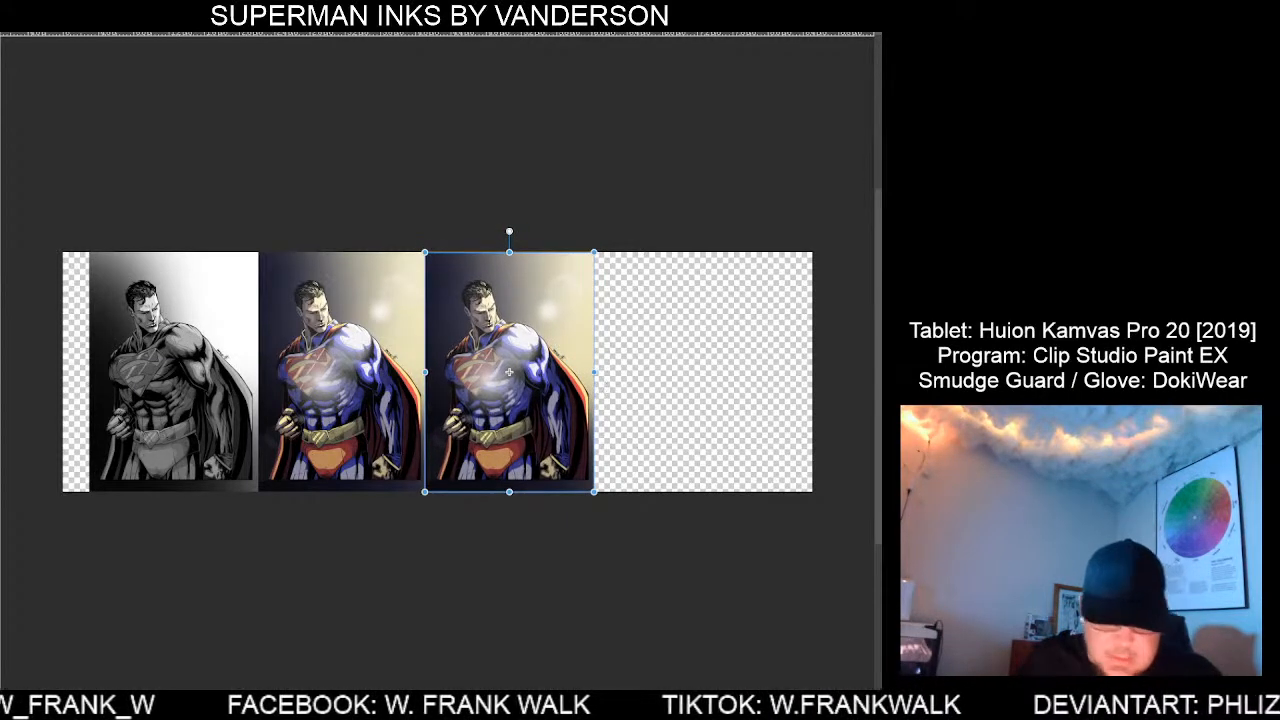
Trim the empty areas on both sides of the three pictures by reducing the canvas width to 5744 px.
click(174, 372)
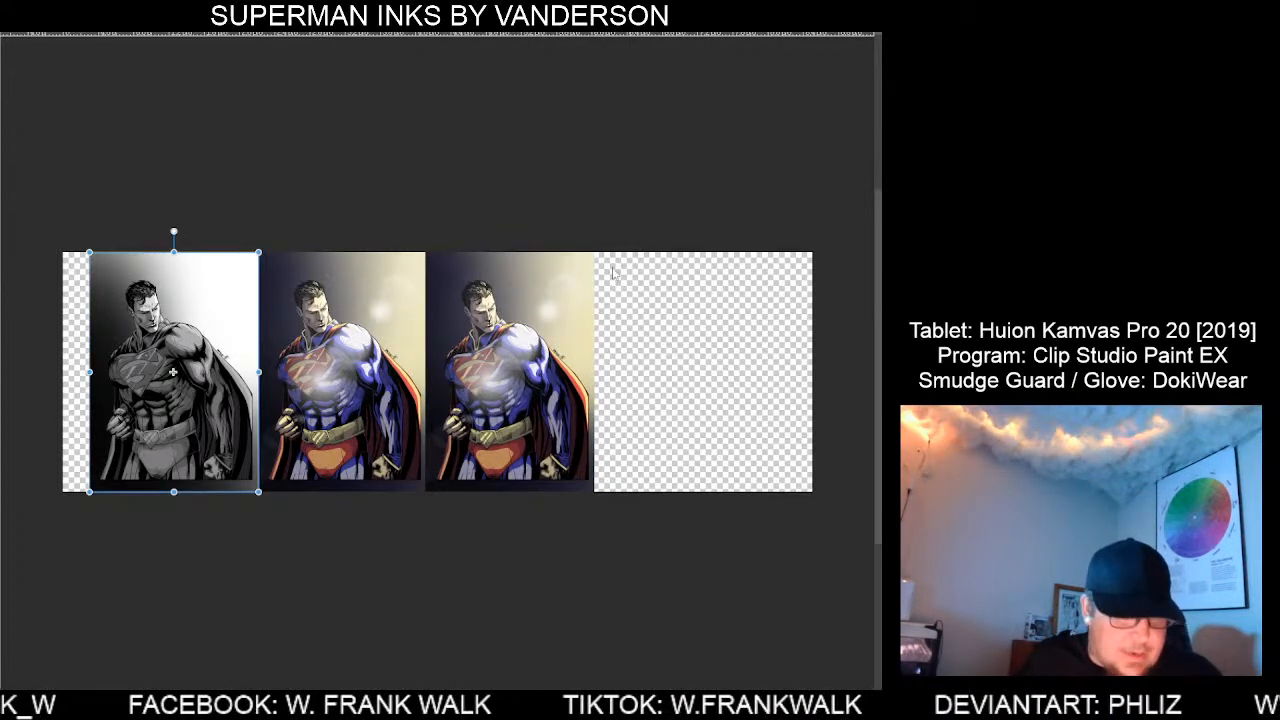
click(14, 34)
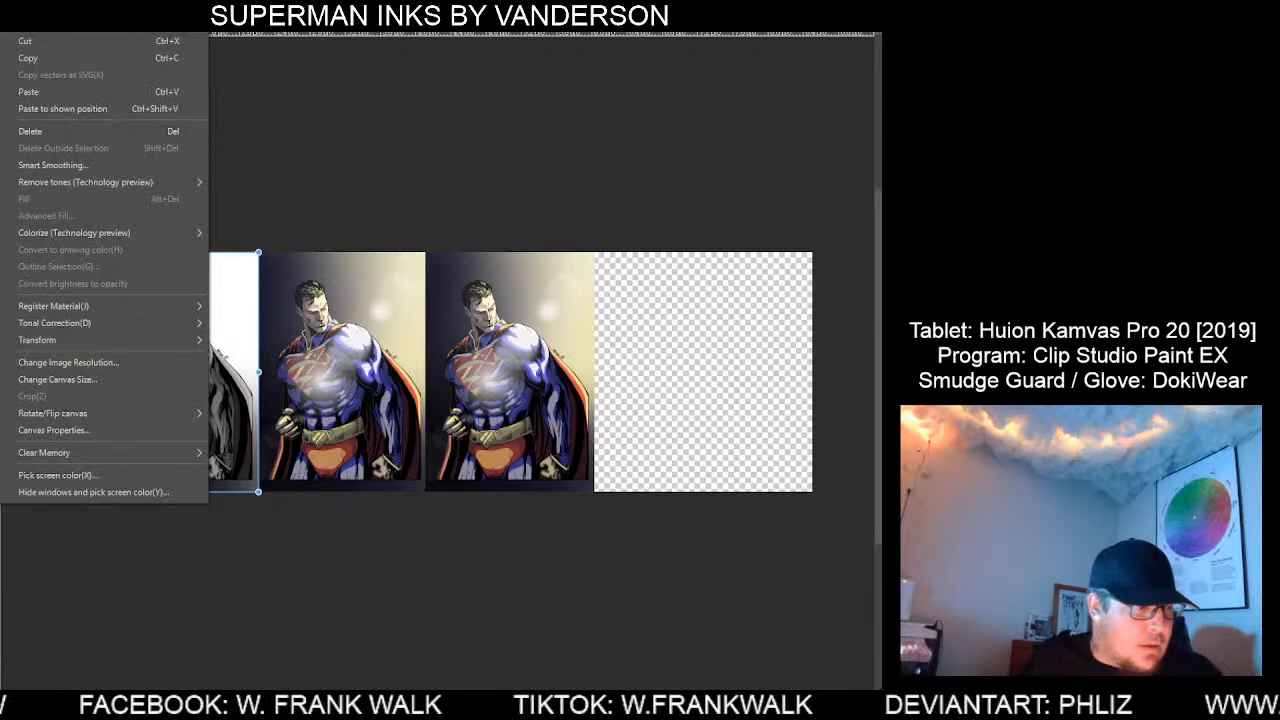
click(70, 379)
drag(63, 372, 88, 372)
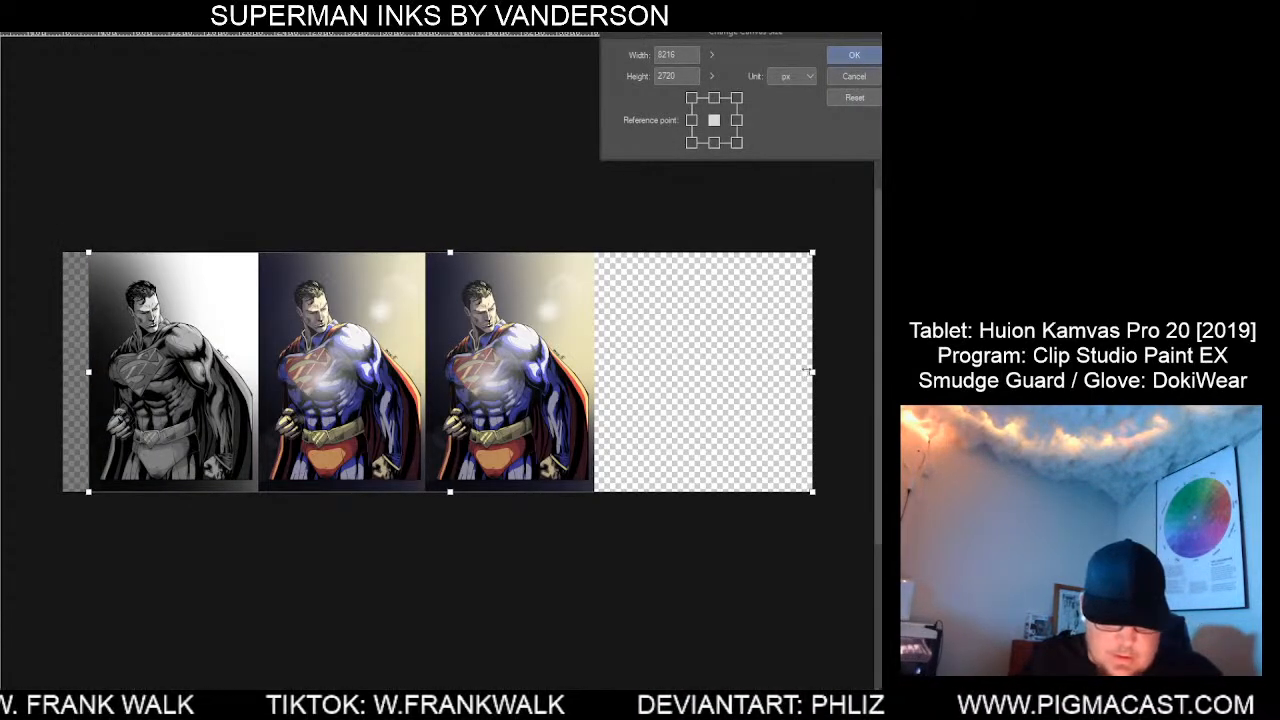
drag(810, 372, 598, 362)
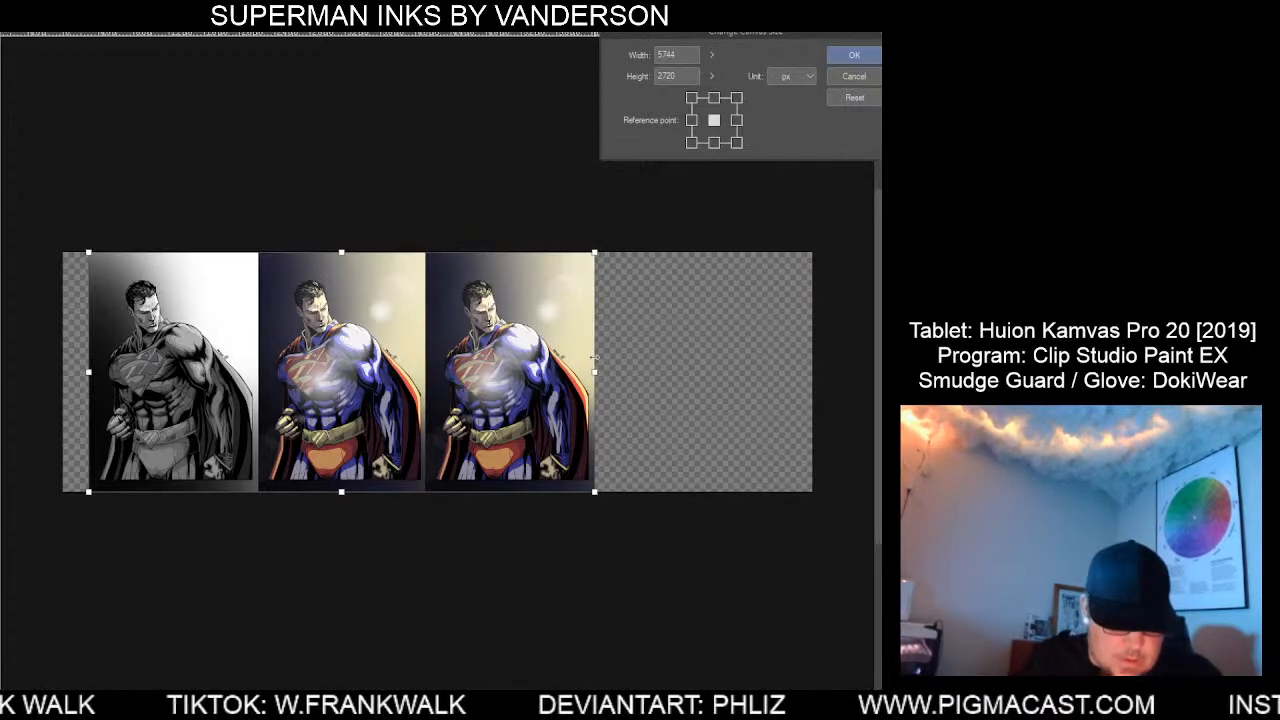
click(852, 54)
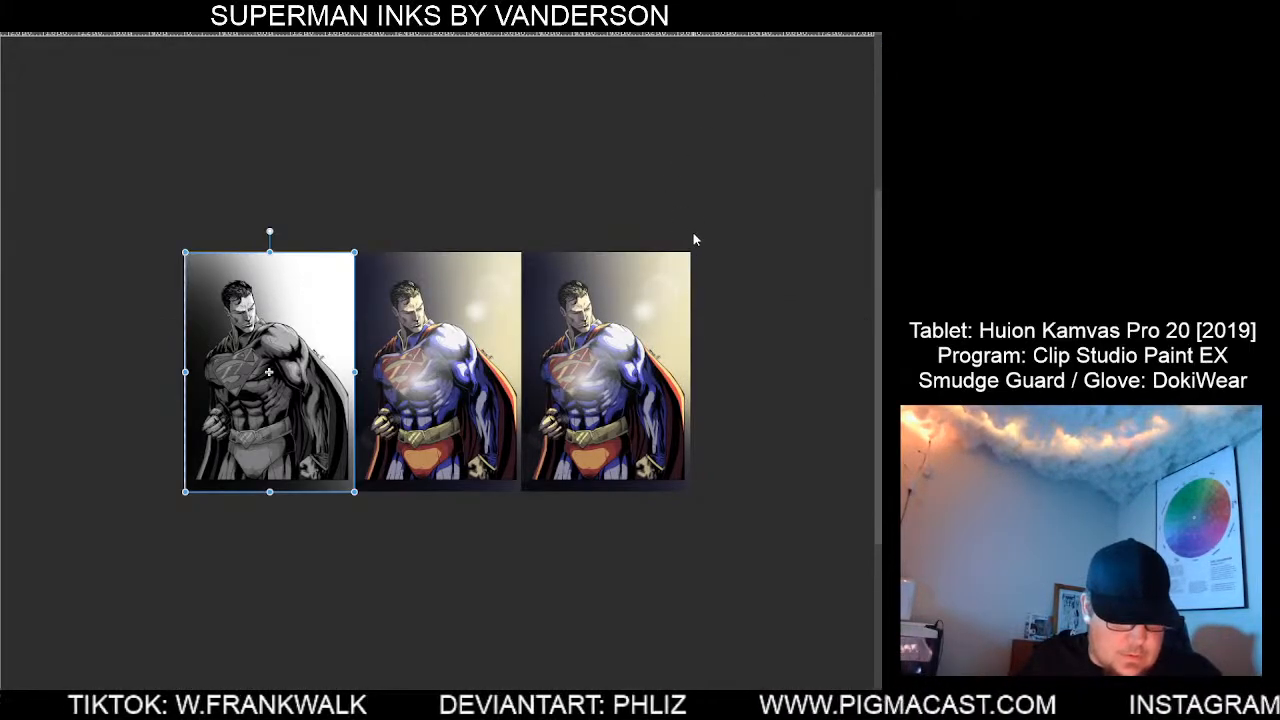
Turn the middle picture grayscale and trim the thin strip at the canvas's left edge by reducing the width to 5720 px.
key(b)
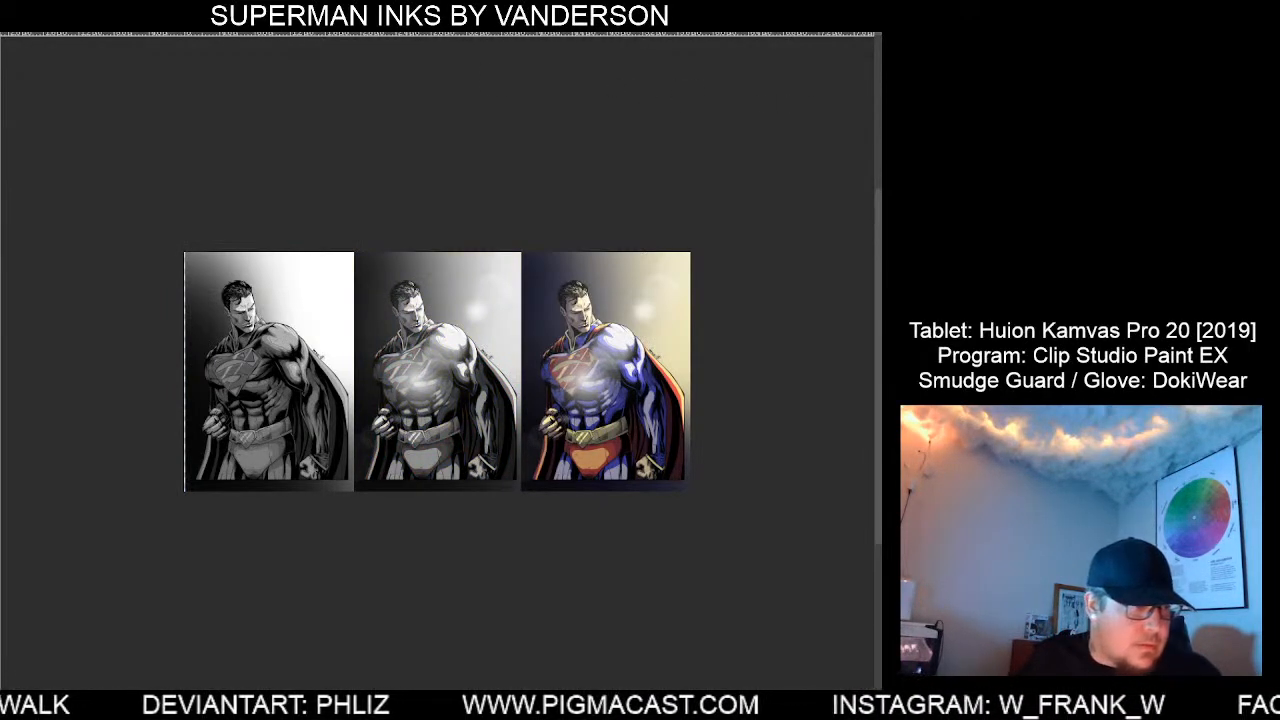
click(12, 3)
click(86, 379)
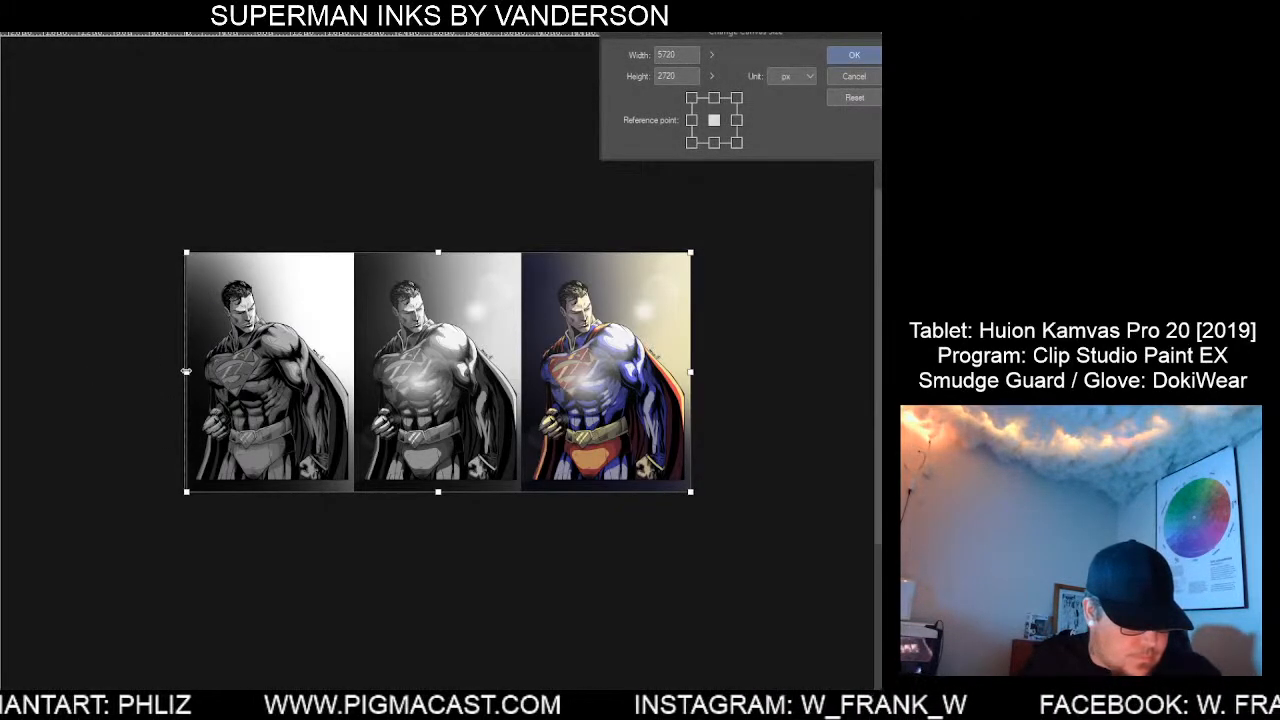
click(860, 58)
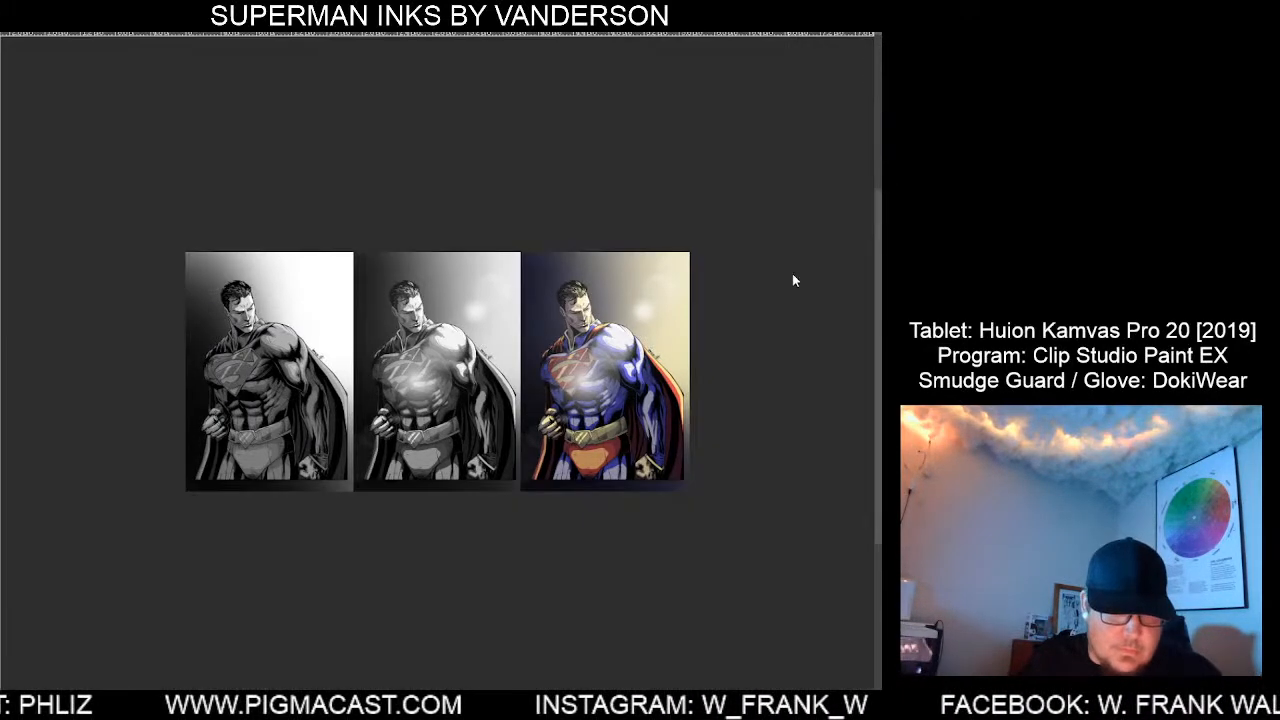